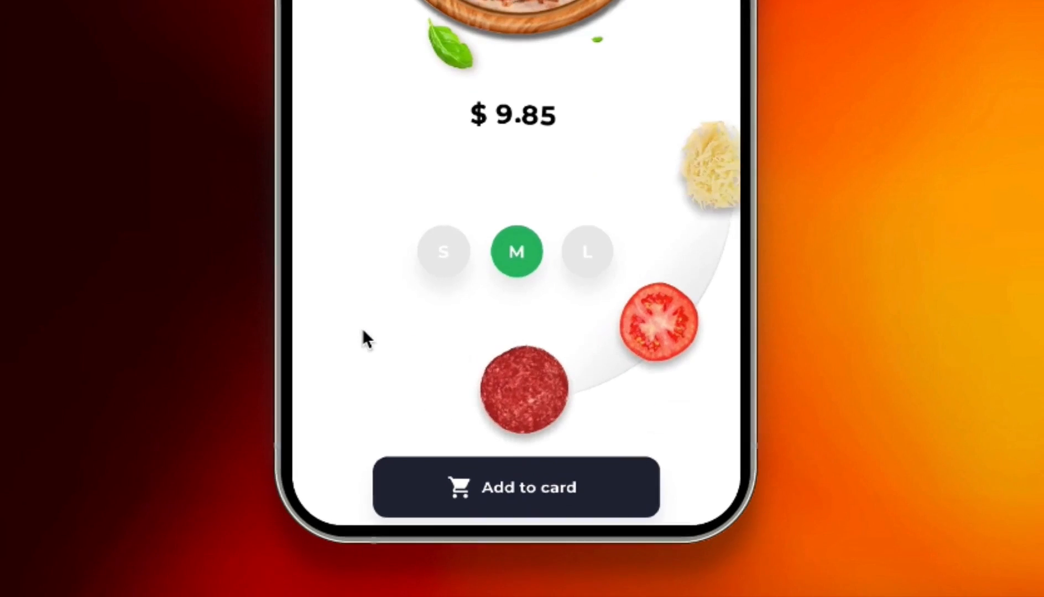
# Step: Try out the topping wheel in the pizza prototype preview by bringing the cheese topping to the centre
pyautogui.click(710, 191)
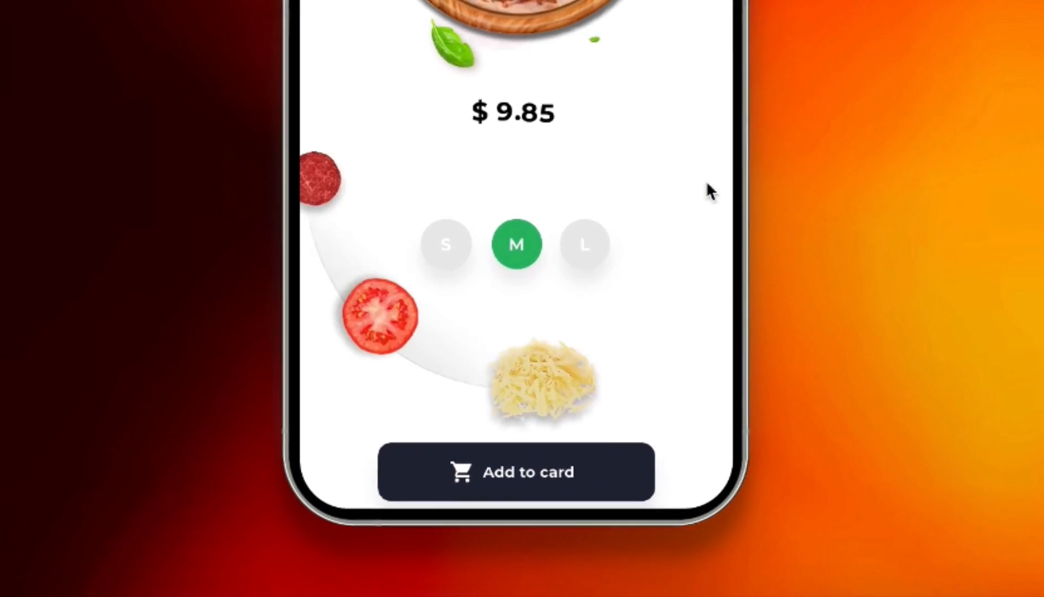
pyautogui.click(523, 359)
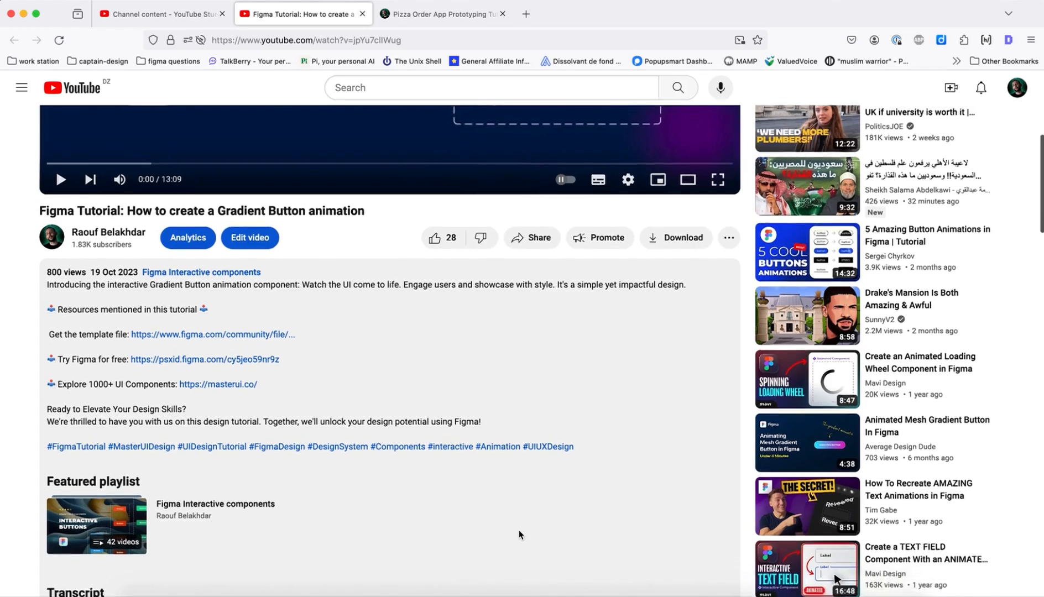
# Step: Get the Pizza Order App Prototyping Tutorial from its Gumroad page at a price of 0 and download the FIG file
pyautogui.scroll(-4, 518, 529)
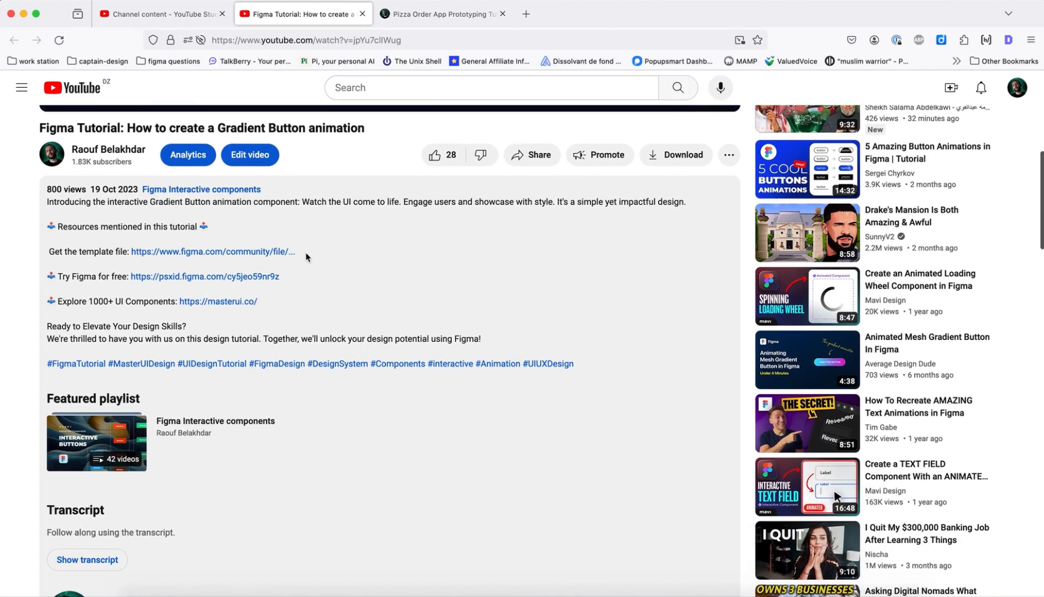
pyautogui.click(440, 13)
pyautogui.scroll(-10, 538, 384)
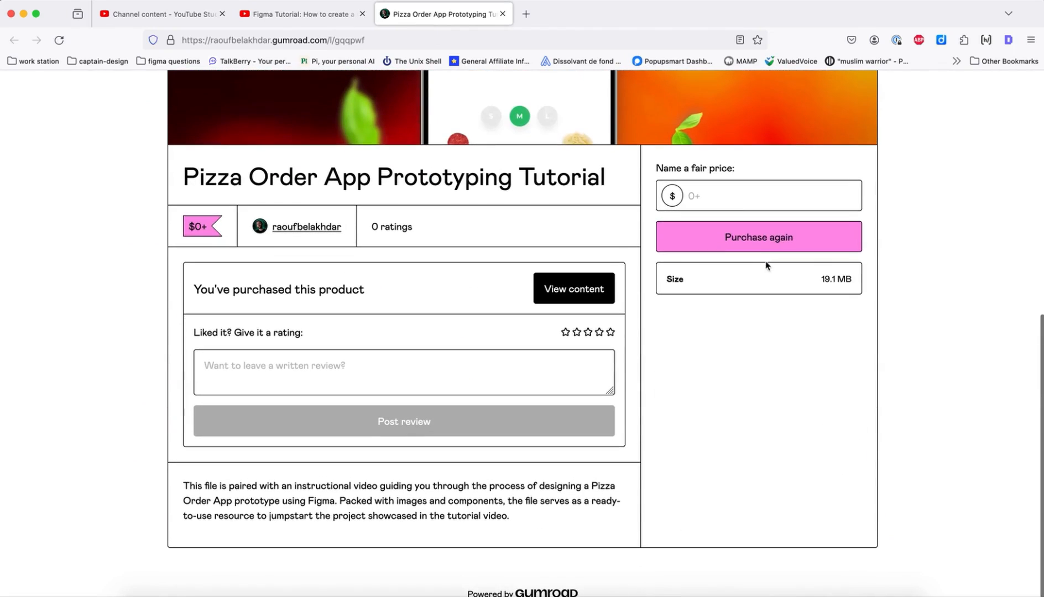
pyautogui.click(727, 201)
pyautogui.write('0')
pyautogui.click(727, 236)
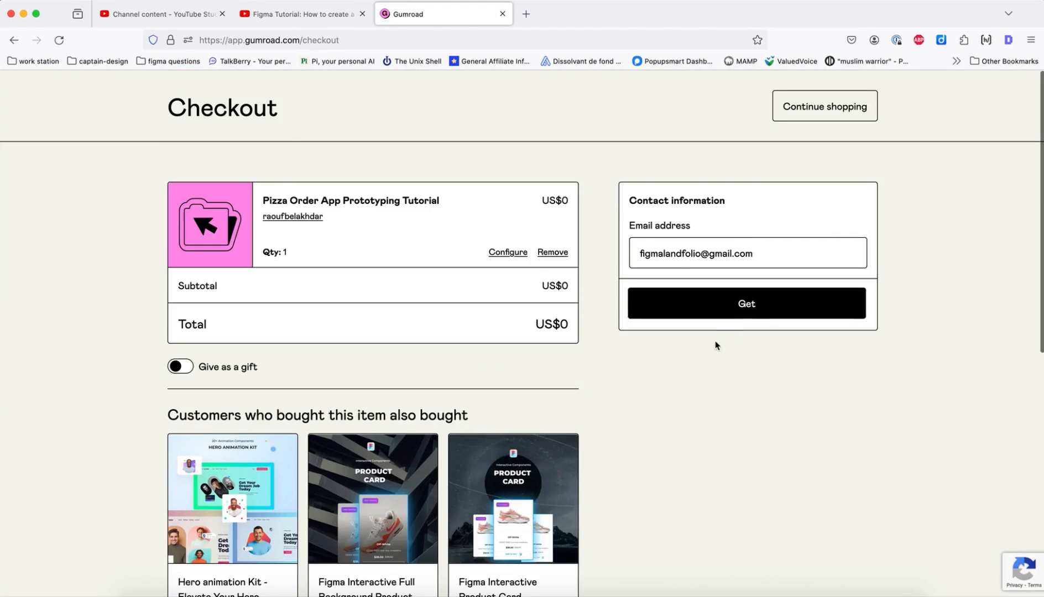
pyautogui.click(718, 316)
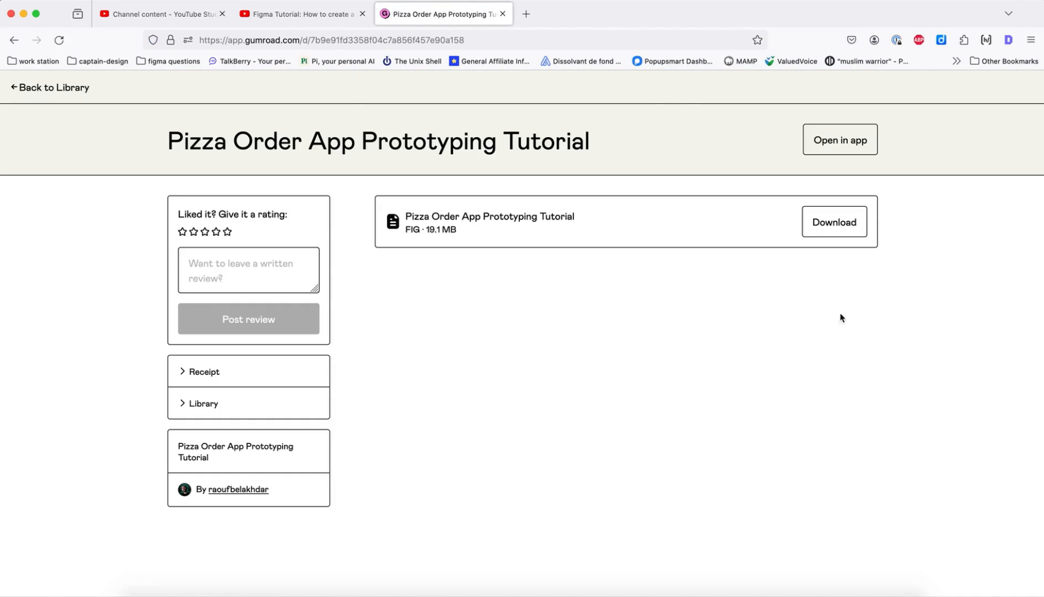
pyautogui.click(839, 224)
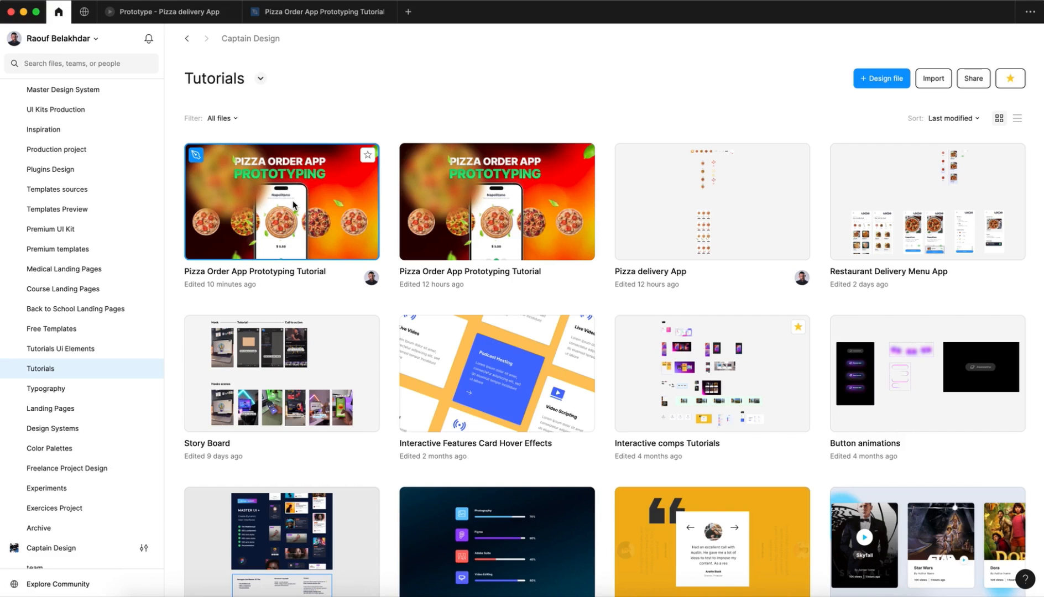
# Step: Open the Pizza Order App Prototyping Tutorial file in Figma and look over the elements on its Assets page
pyautogui.doubleClick(294, 206)
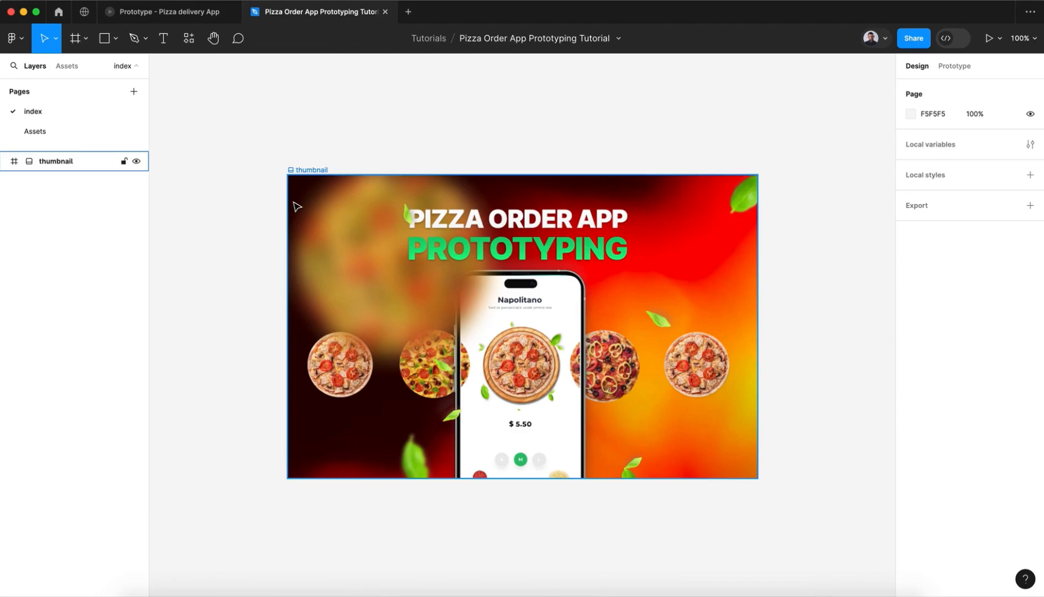
pyautogui.click(75, 134)
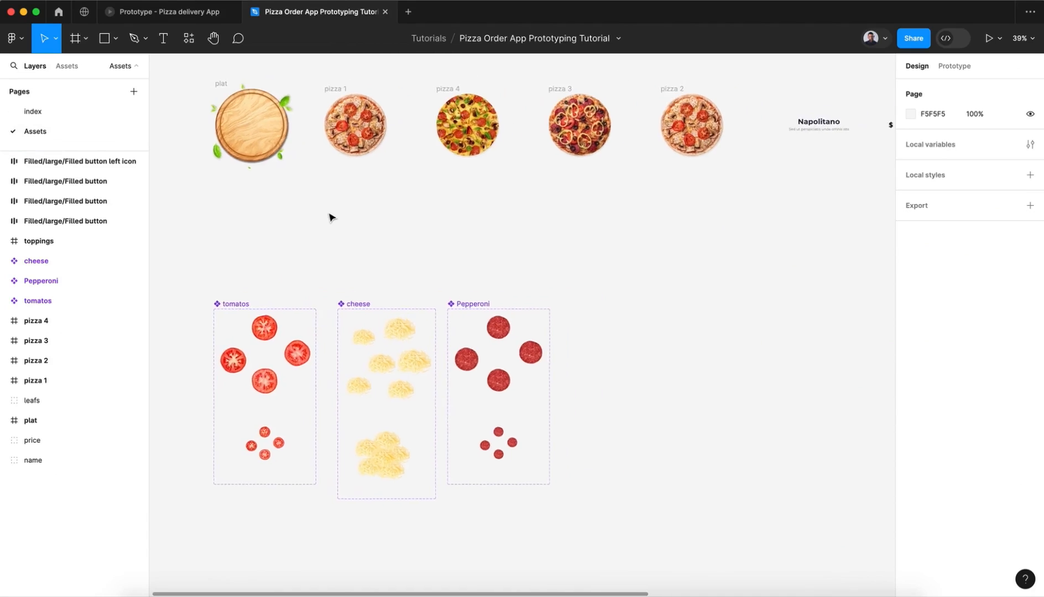
pyautogui.hscroll(8, 329, 218)
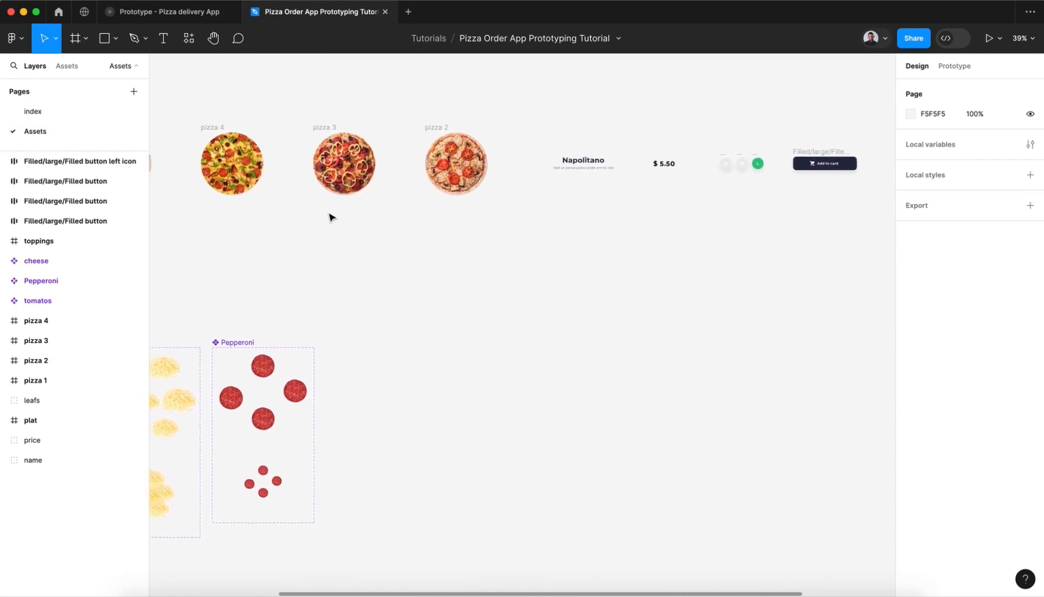
pyautogui.hscroll(6, 328, 217)
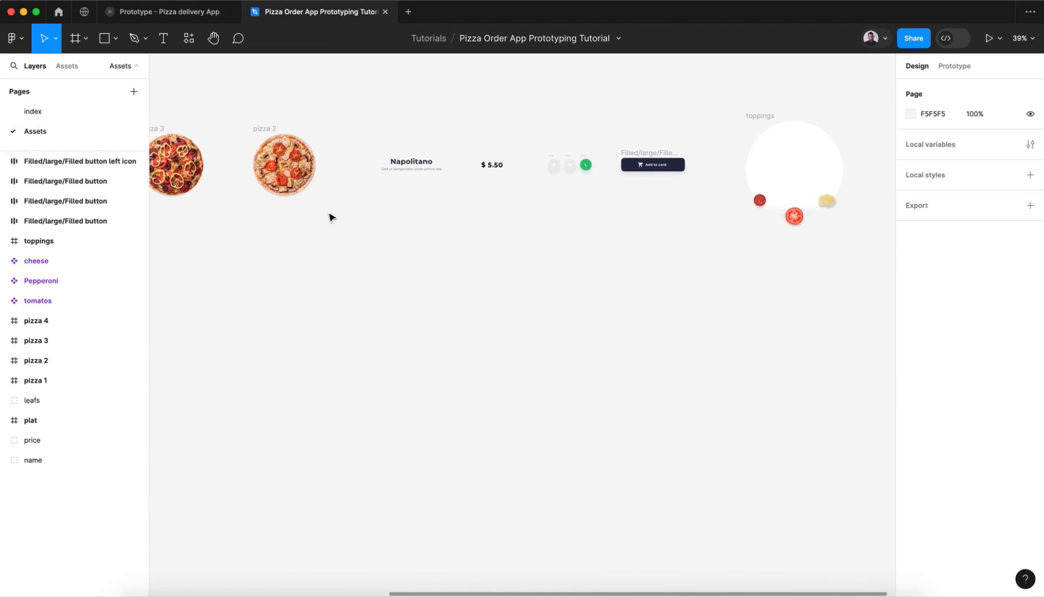
pyautogui.hscroll(-8, 329, 217)
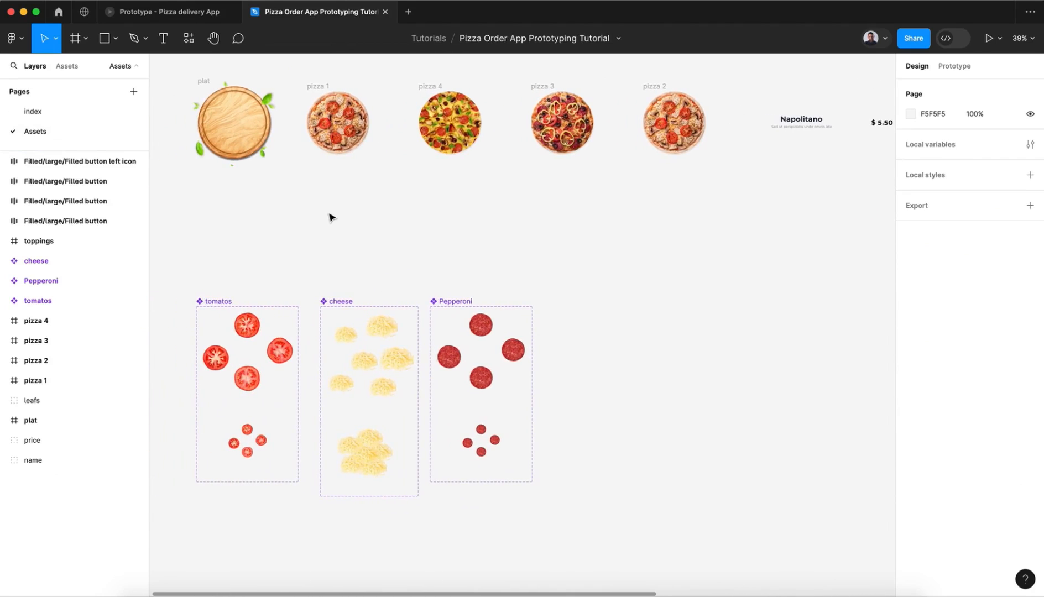
pyautogui.hscroll(-3, 196, 169)
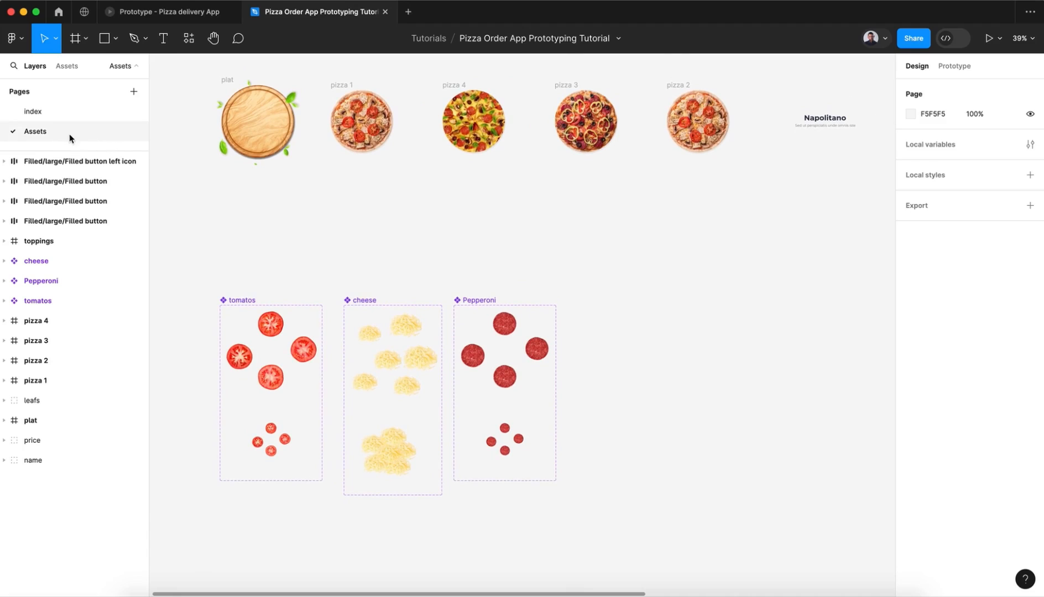
# Step: Add a new page to the file and name it prototype
pyautogui.click(134, 93)
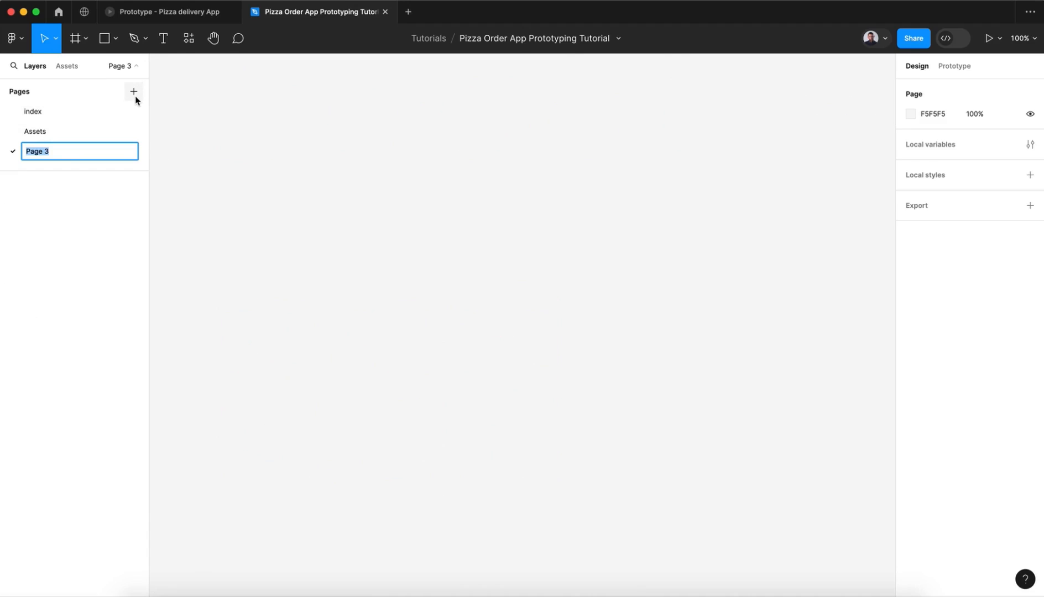
pyautogui.write('prototy')
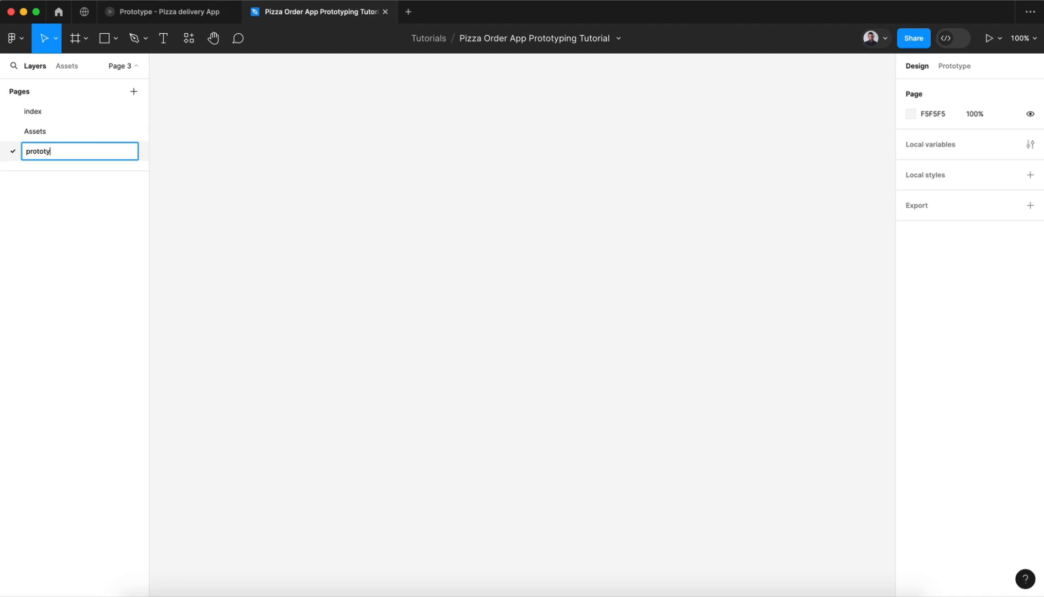
pyautogui.write('pe')
pyautogui.press('Return')
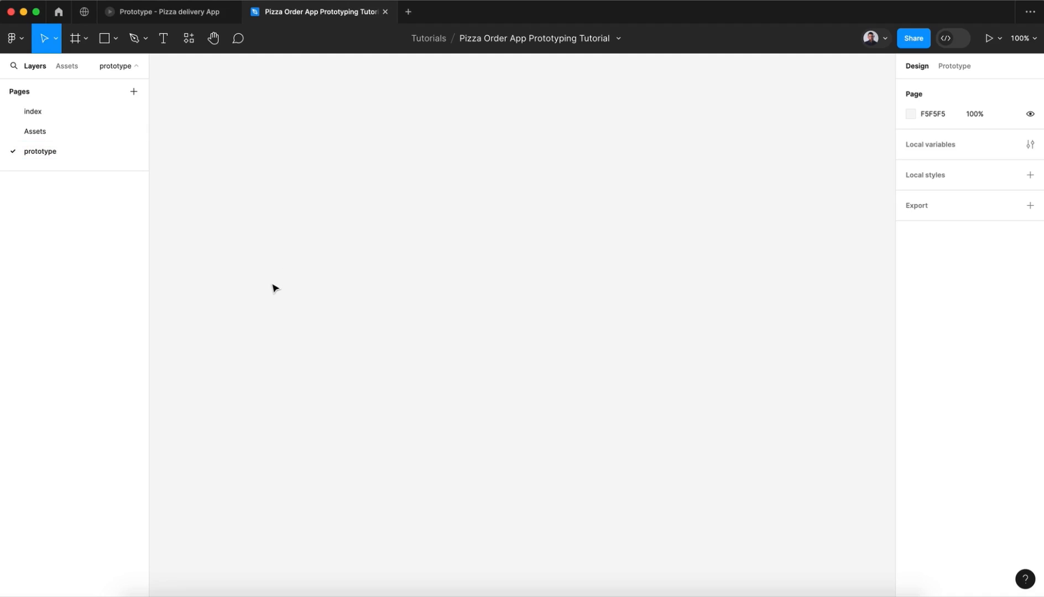
# Step: Preview the finished Pizza delivery App prototype by swiping through the pizzas in both directions, and return to the tutorial file
pyautogui.click(186, 17)
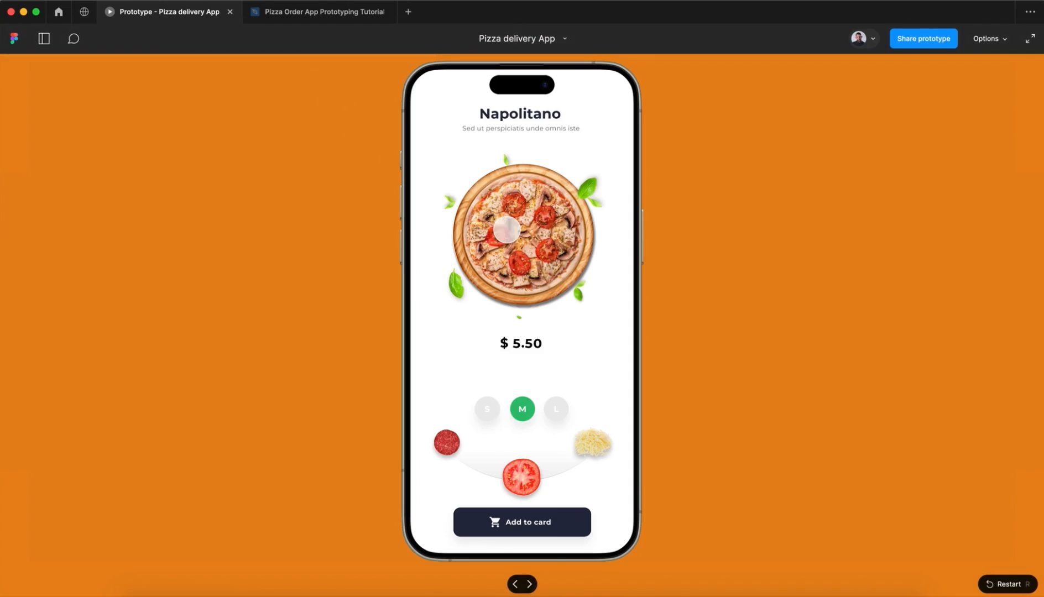
pyautogui.moveTo(558, 231); pyautogui.dragTo(375, 230)
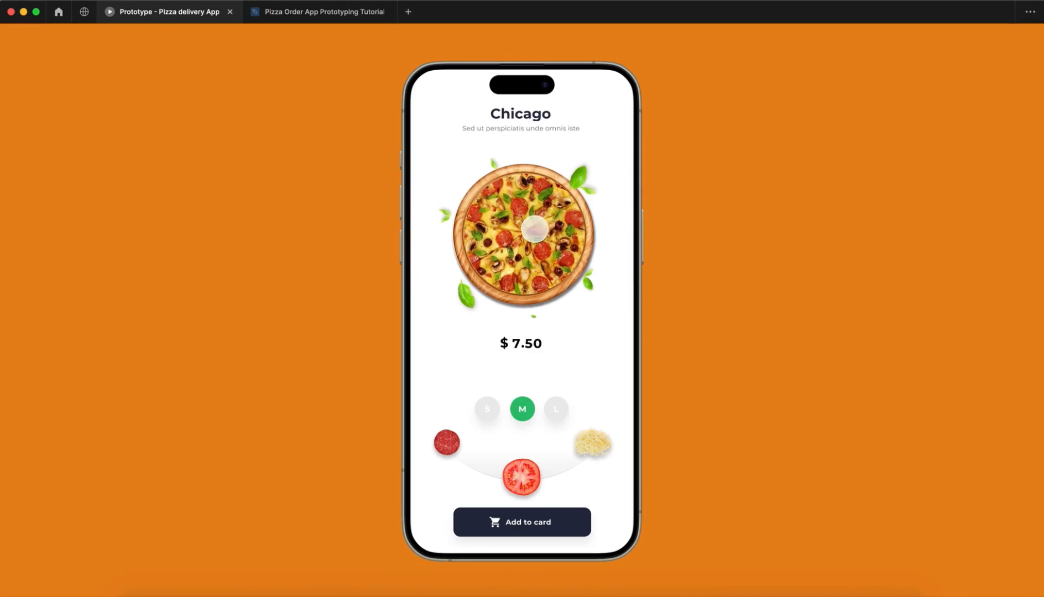
pyautogui.moveTo(557, 235); pyautogui.dragTo(379, 240)
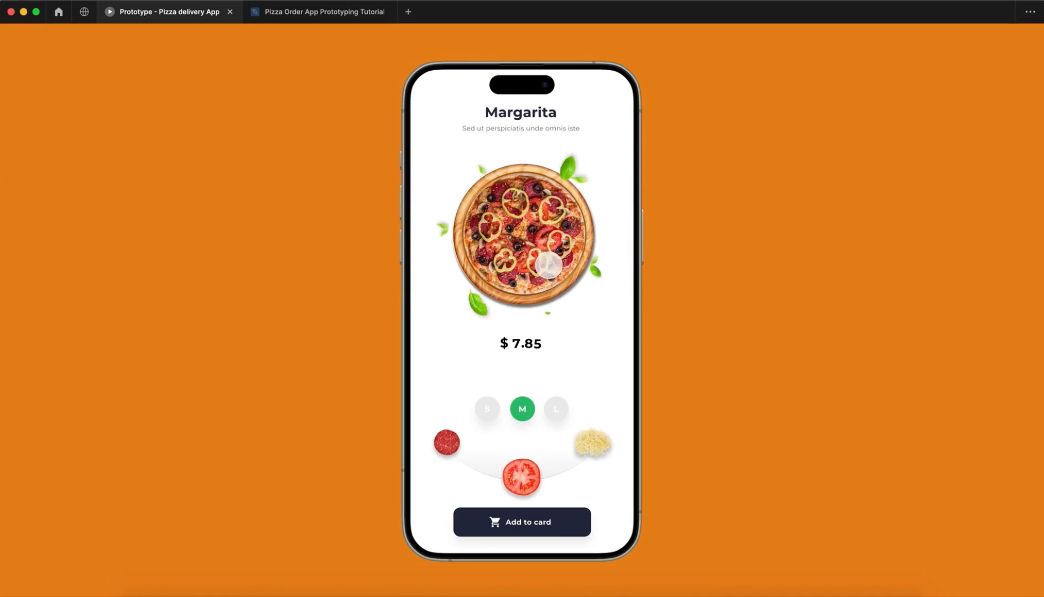
pyautogui.moveTo(547, 261); pyautogui.dragTo(389, 264)
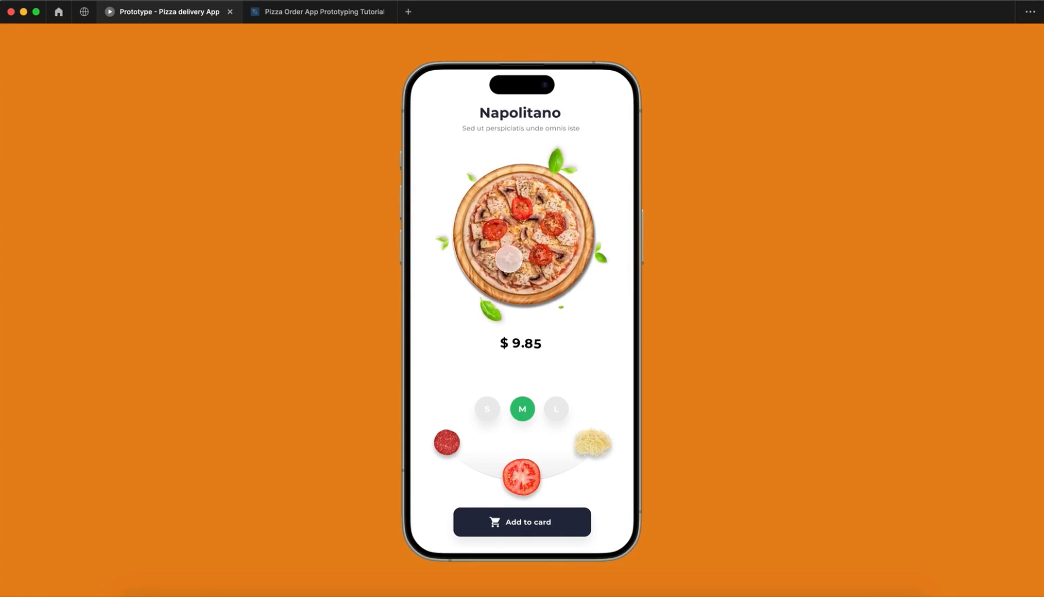
pyautogui.moveTo(504, 258); pyautogui.dragTo(575, 258)
pyautogui.moveTo(502, 243); pyautogui.dragTo(608, 251)
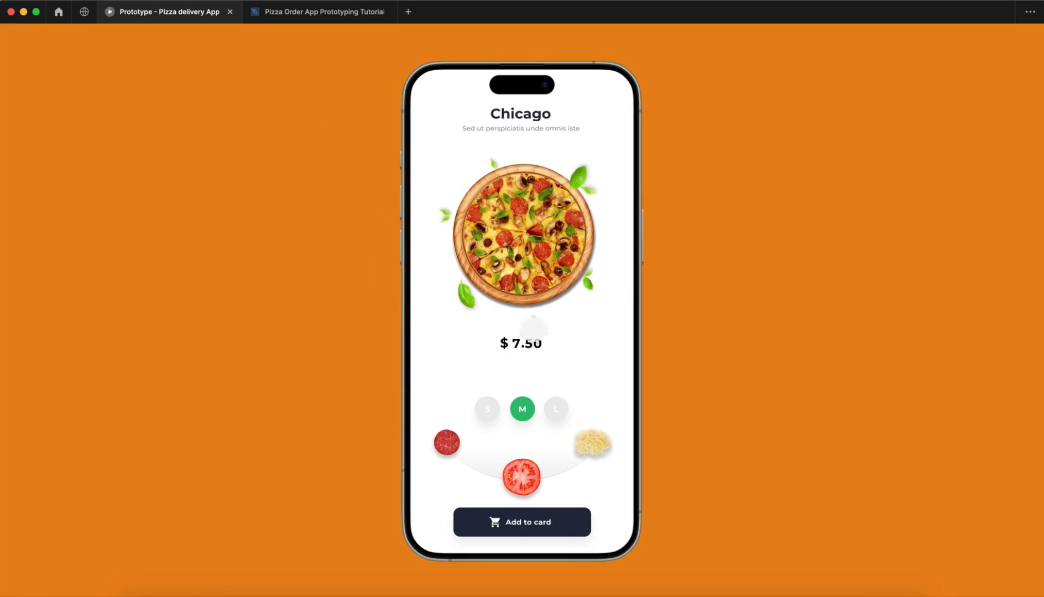
pyautogui.click(504, 233)
pyautogui.moveTo(503, 233); pyautogui.dragTo(671, 238)
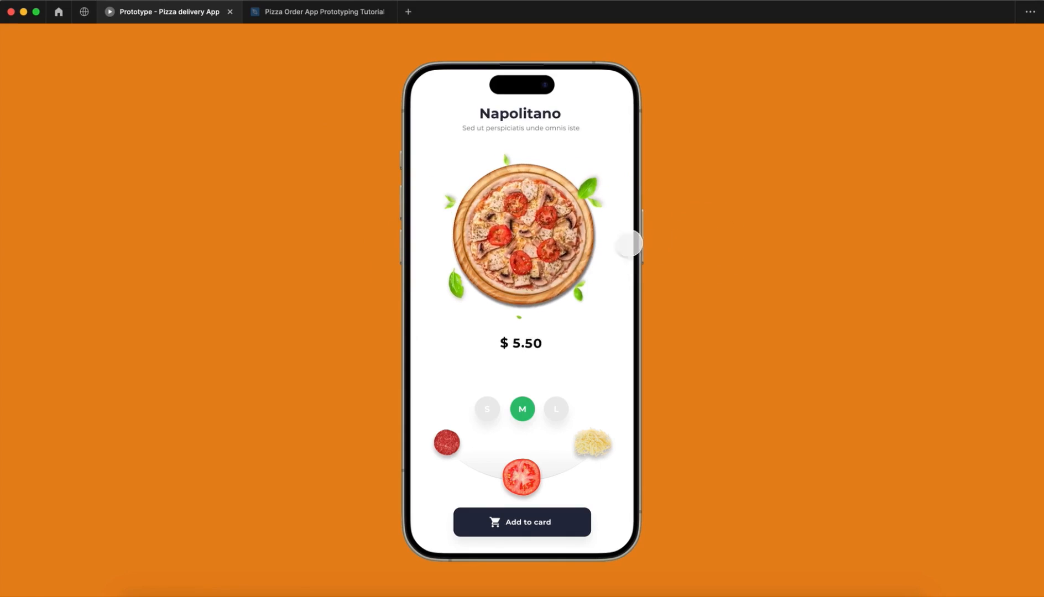
pyautogui.moveTo(597, 233); pyautogui.dragTo(466, 232)
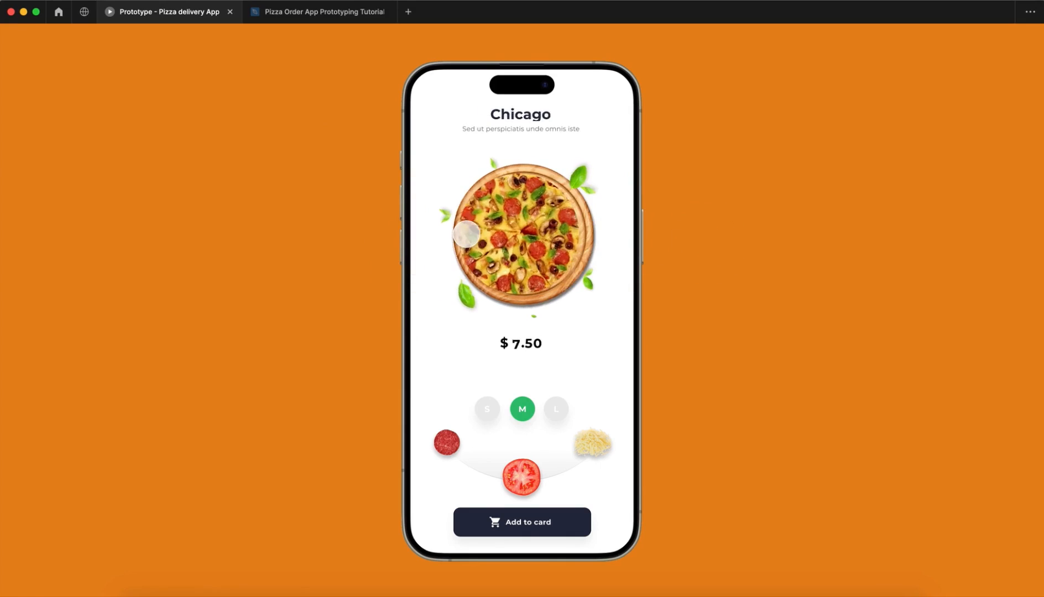
pyautogui.click(340, 16)
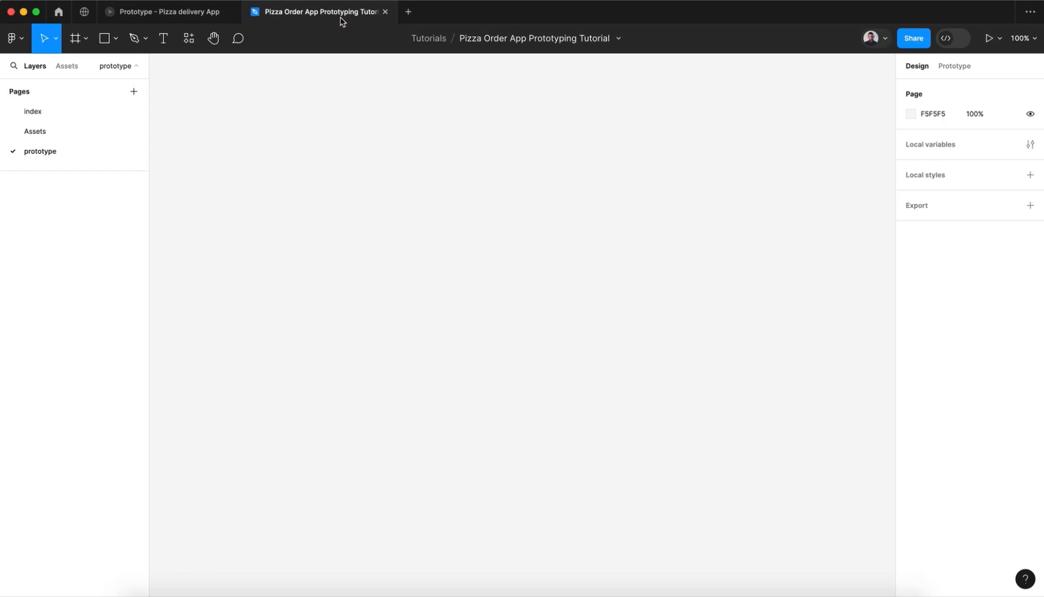
# Step: Copy the plat frame, the leafs group and pizzas 1 to 4 from the Assets page to the prototype page
pyautogui.click(293, 215)
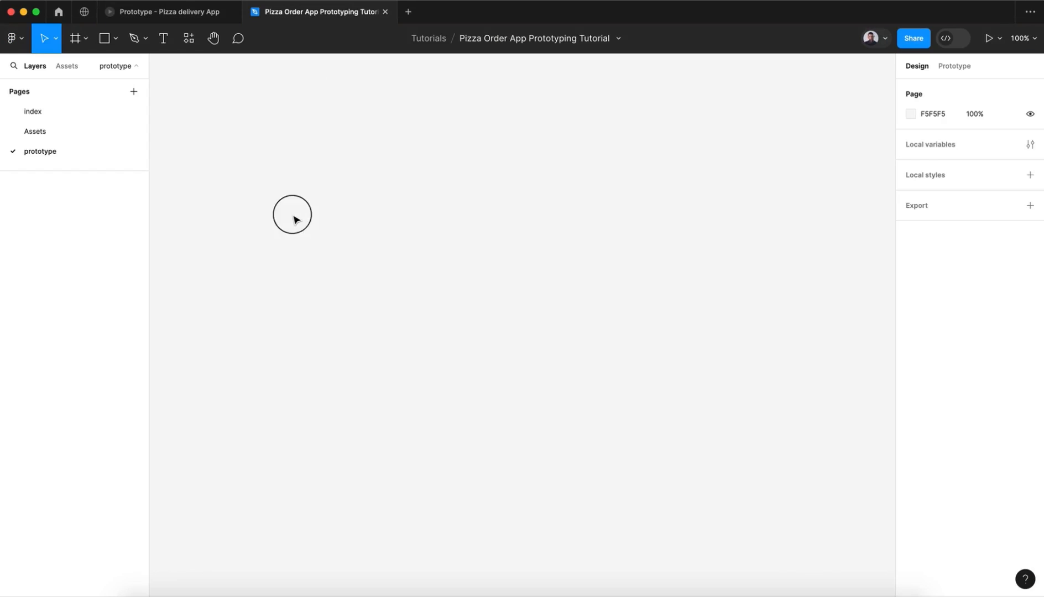
pyautogui.click(66, 67)
pyautogui.click(32, 66)
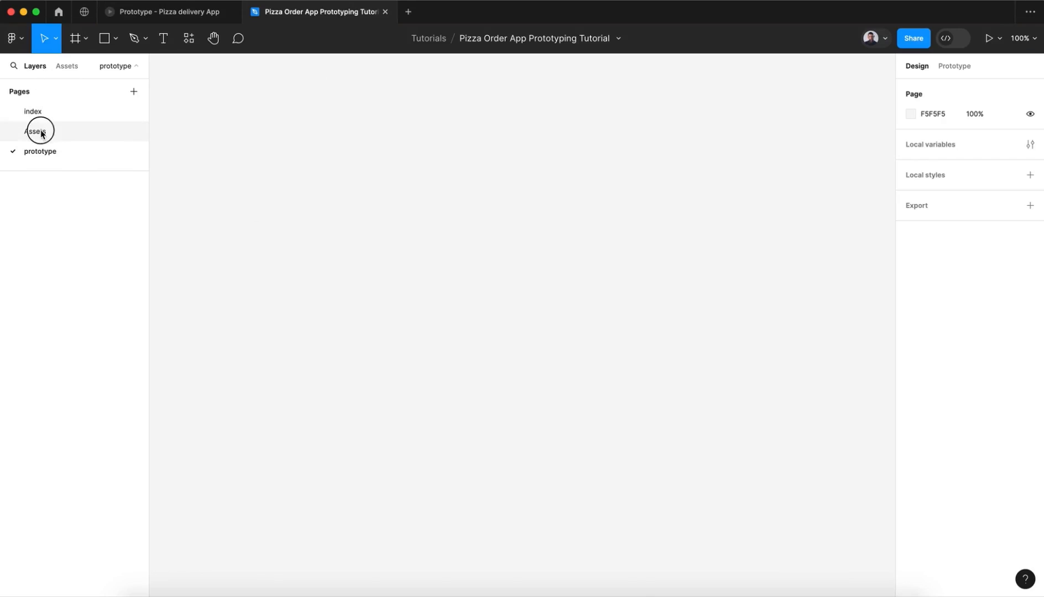
pyautogui.click(42, 133)
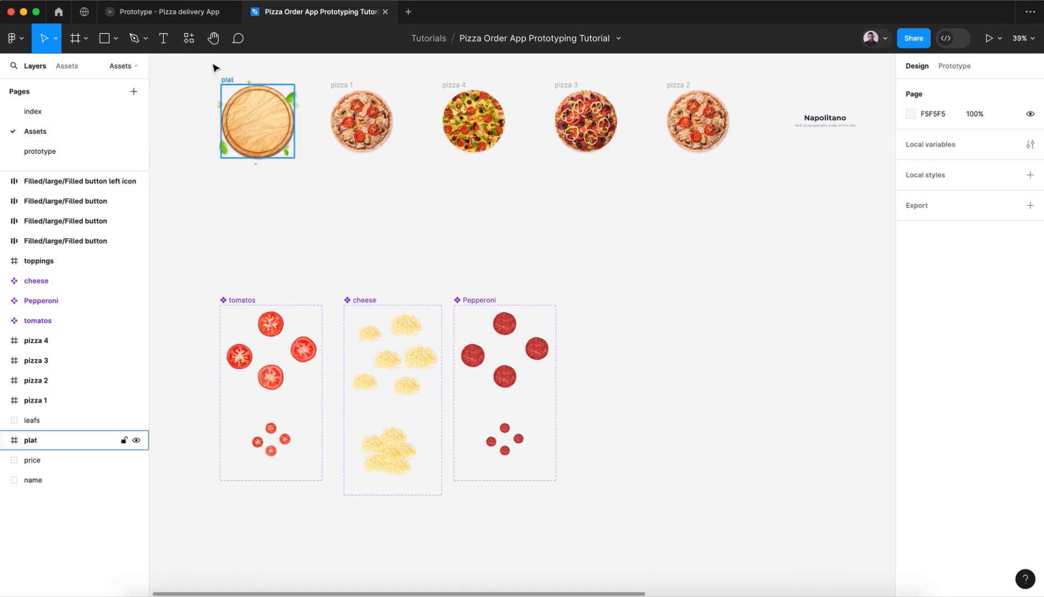
pyautogui.moveTo(186, 63); pyautogui.dragTo(743, 207)
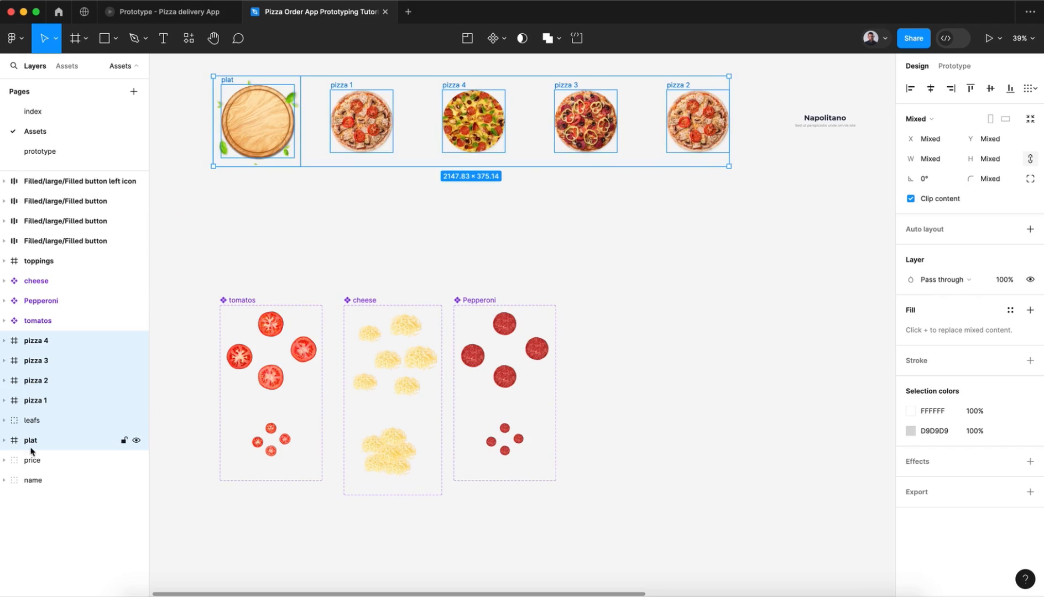
pyautogui.click(36, 426)
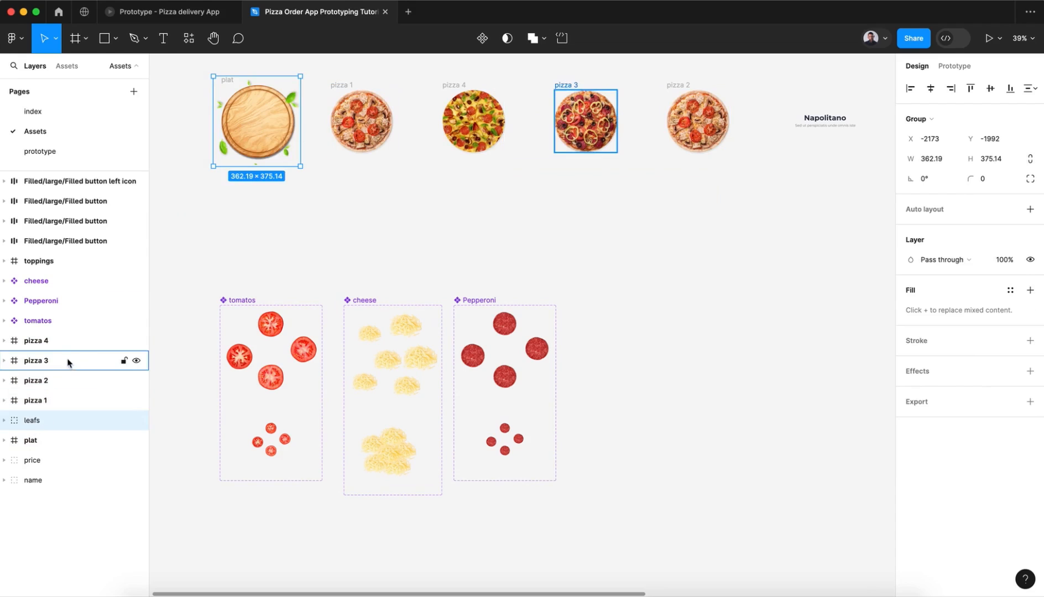
pyautogui.click(63, 343)
pyautogui.keyDown('shift'); pyautogui.click(62, 441); pyautogui.keyUp('shift')
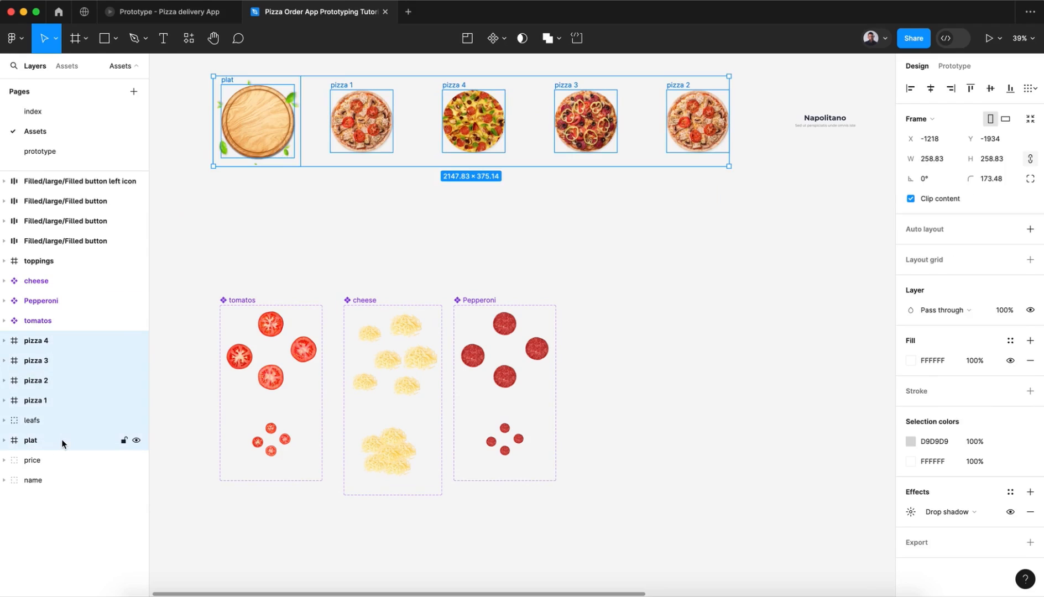
pyautogui.click(32, 151)
pyautogui.press('super+v')
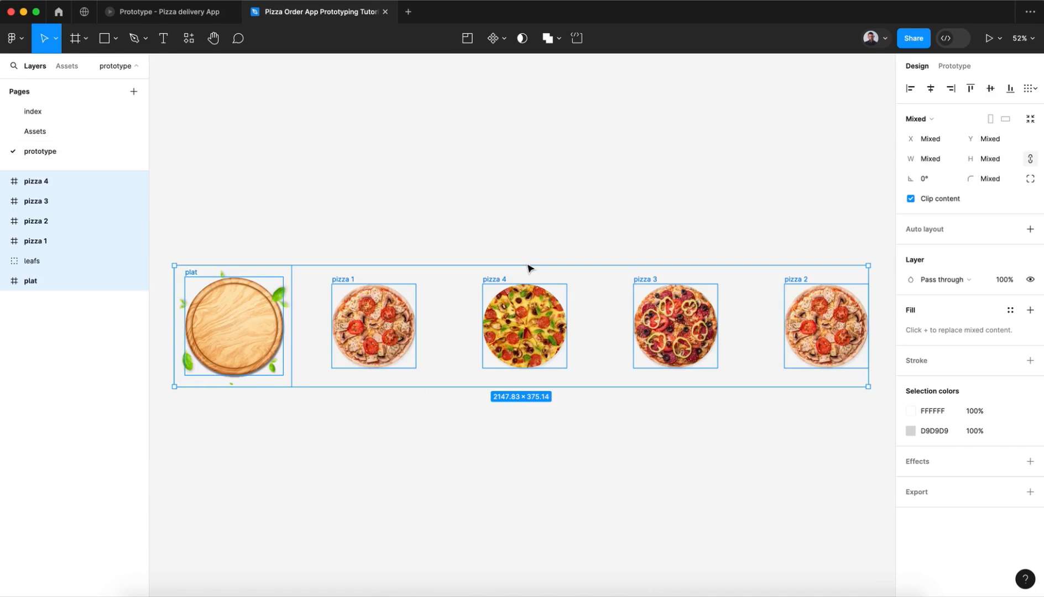
# Step: Draw a frame about 501 wide and 510 high below the plate, and reduce its height to about 450
pyautogui.scroll(-1, 526, 263)
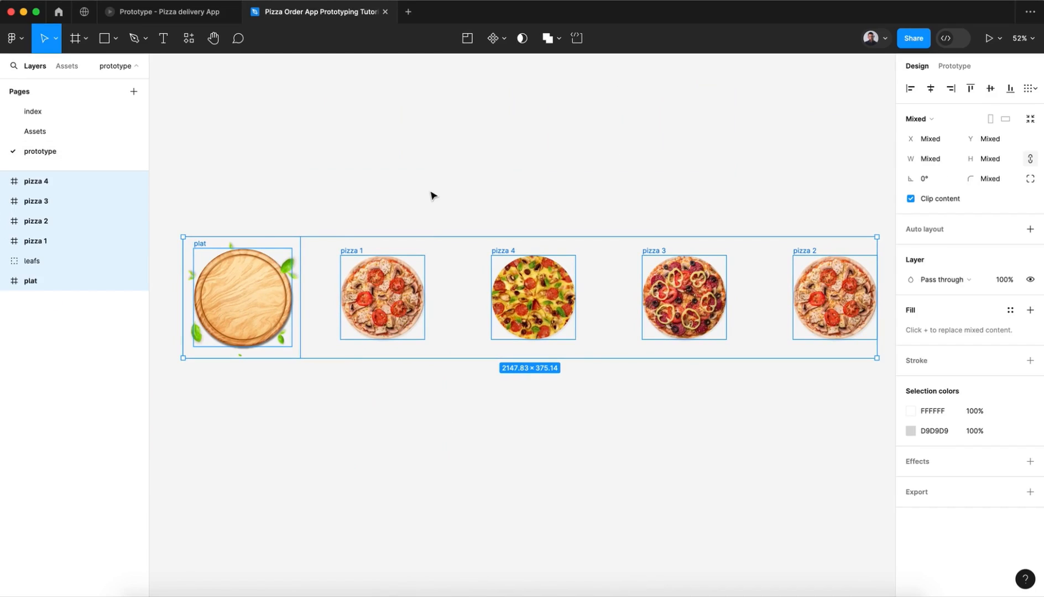
pyautogui.scroll(-4, 432, 196)
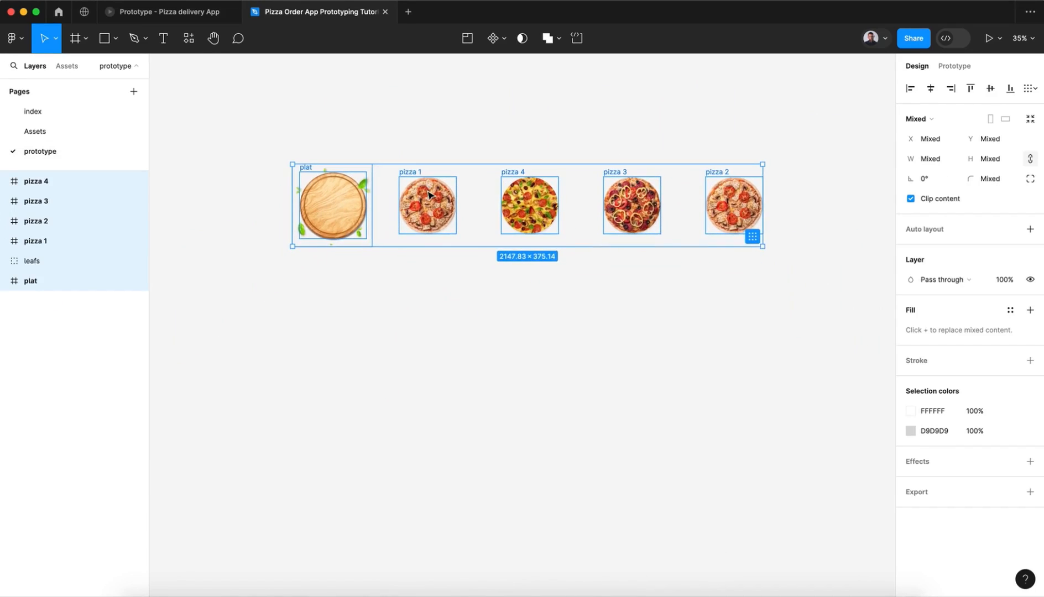
pyautogui.click(354, 341)
pyautogui.click(74, 38)
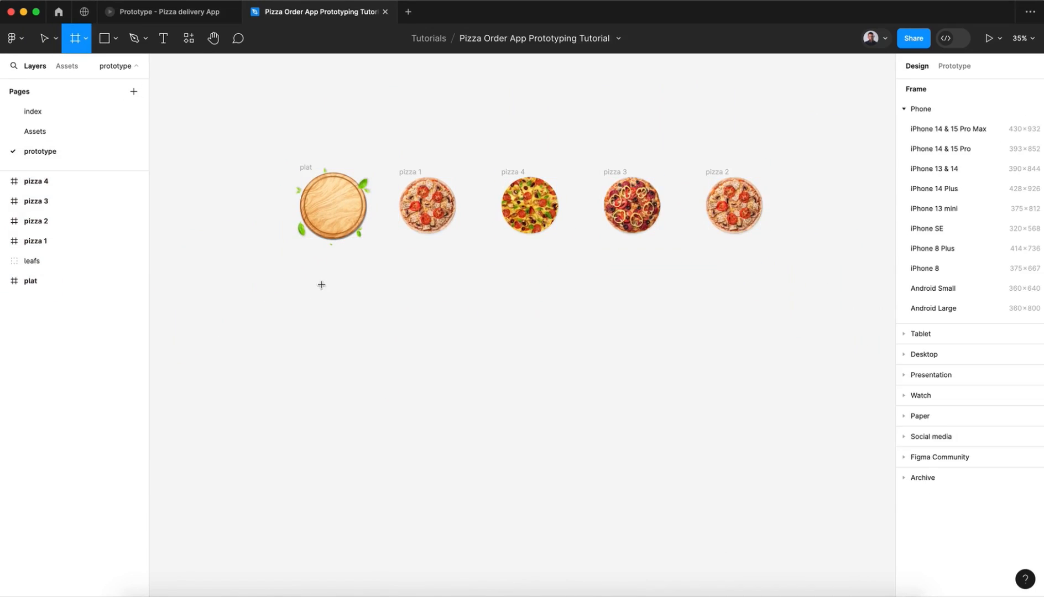
pyautogui.moveTo(277, 274); pyautogui.dragTo(387, 384)
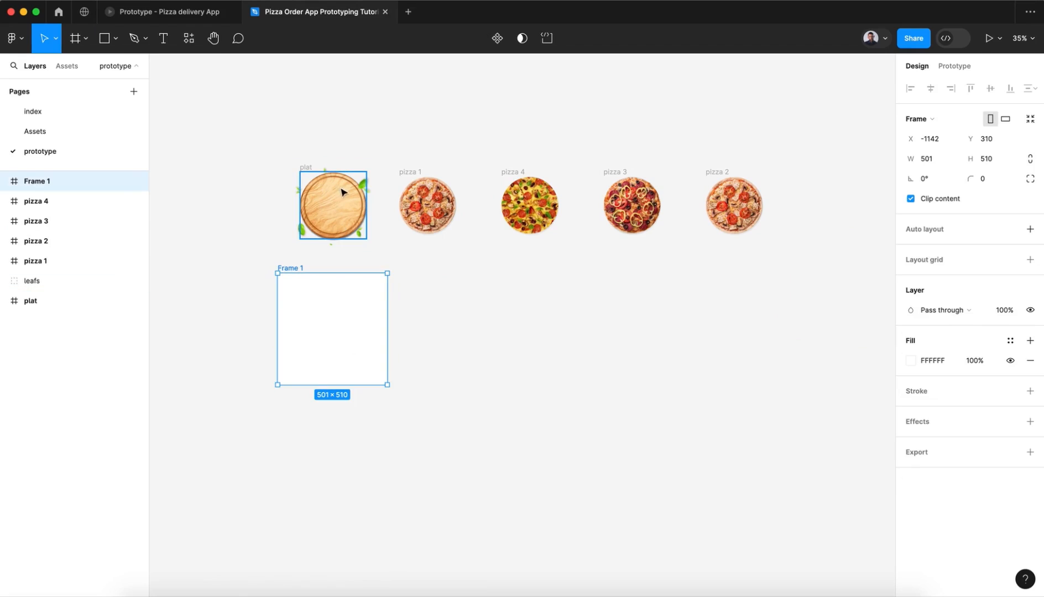
pyautogui.moveTo(334, 385); pyautogui.dragTo(335, 372)
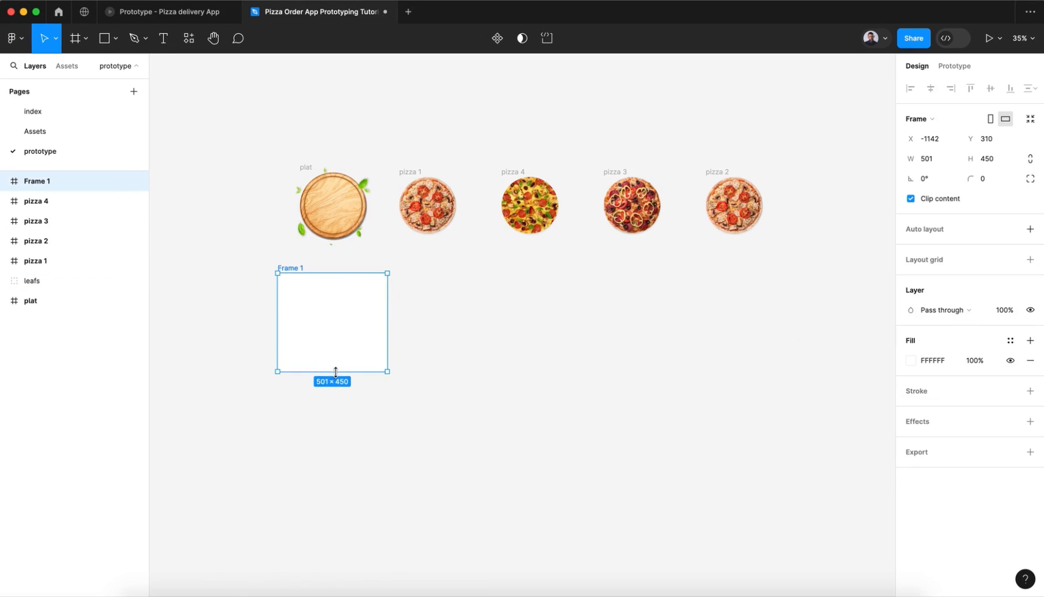
# Step: Set the new frame's width to 450 and move the plat frame with its leafs group into the centre of it
pyautogui.click(930, 159)
pyautogui.press('Return')
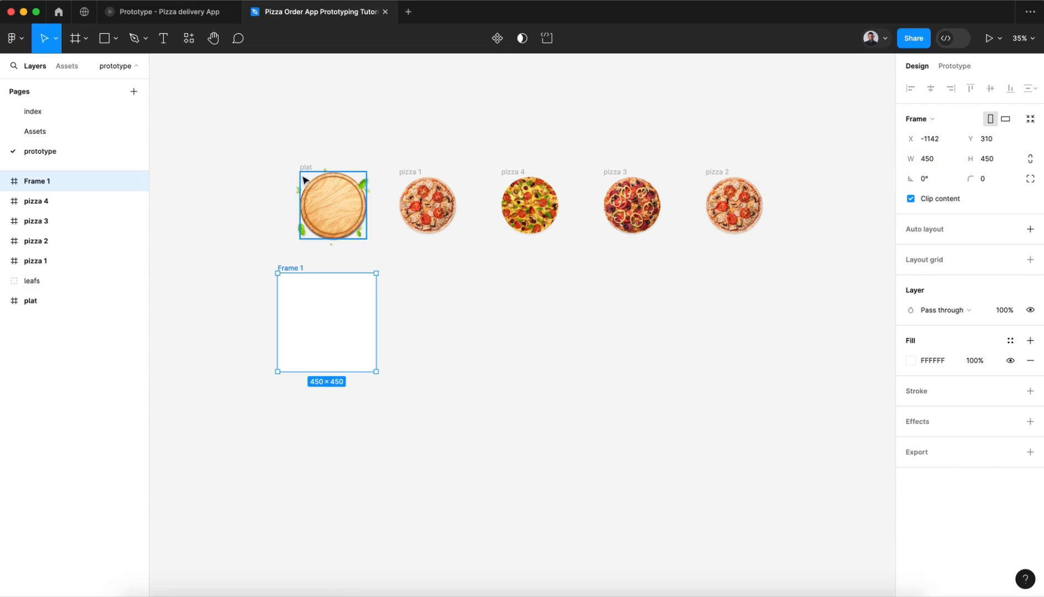
pyautogui.moveTo(275, 149); pyautogui.dragTo(374, 246)
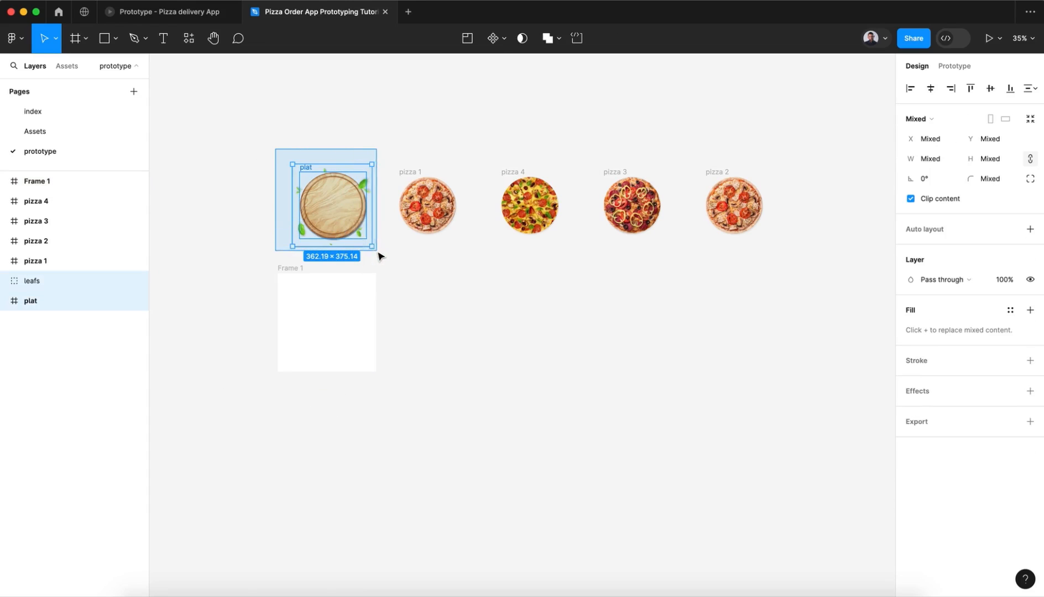
pyautogui.scroll(5, 374, 248)
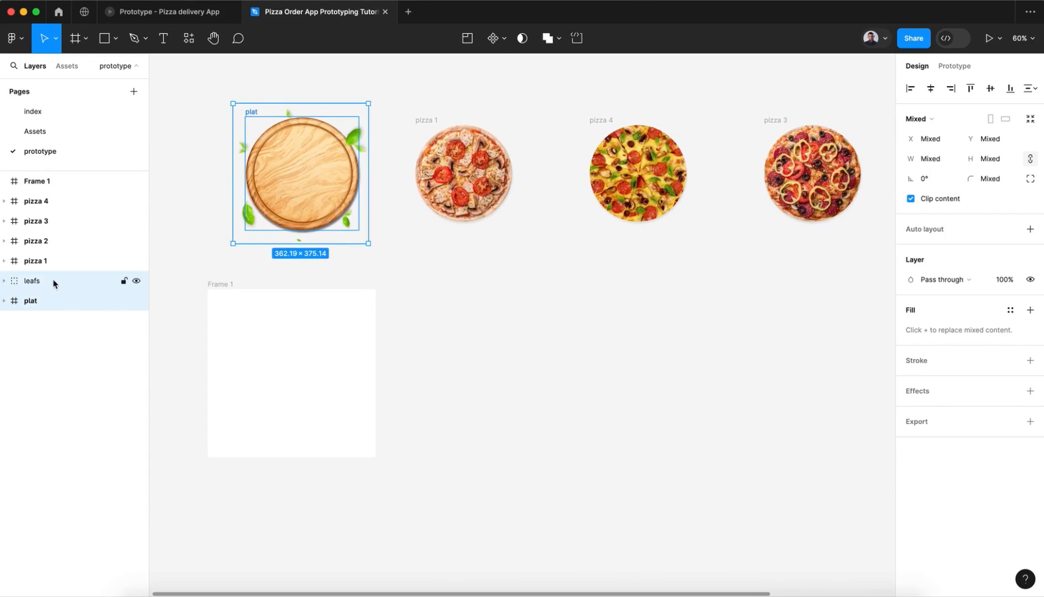
pyautogui.moveTo(307, 173); pyautogui.dragTo(297, 376)
pyautogui.click(424, 359)
pyautogui.scroll(-2, 425, 360)
pyautogui.hscroll(-3, 425, 359)
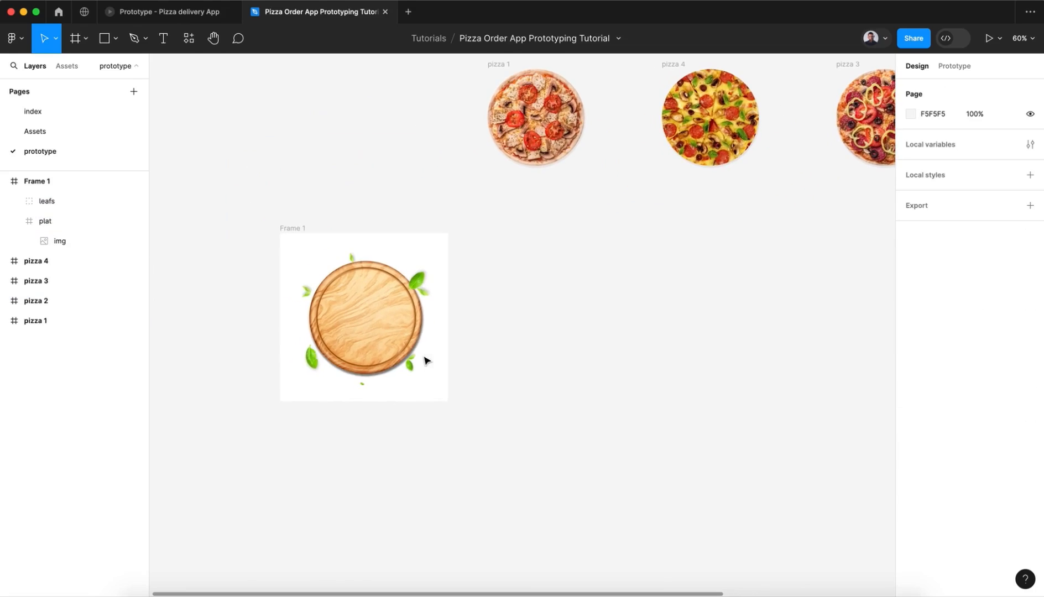
# Step: Turn off content clipping for the frame holding the plate and rename it pizza
pyautogui.click(284, 229)
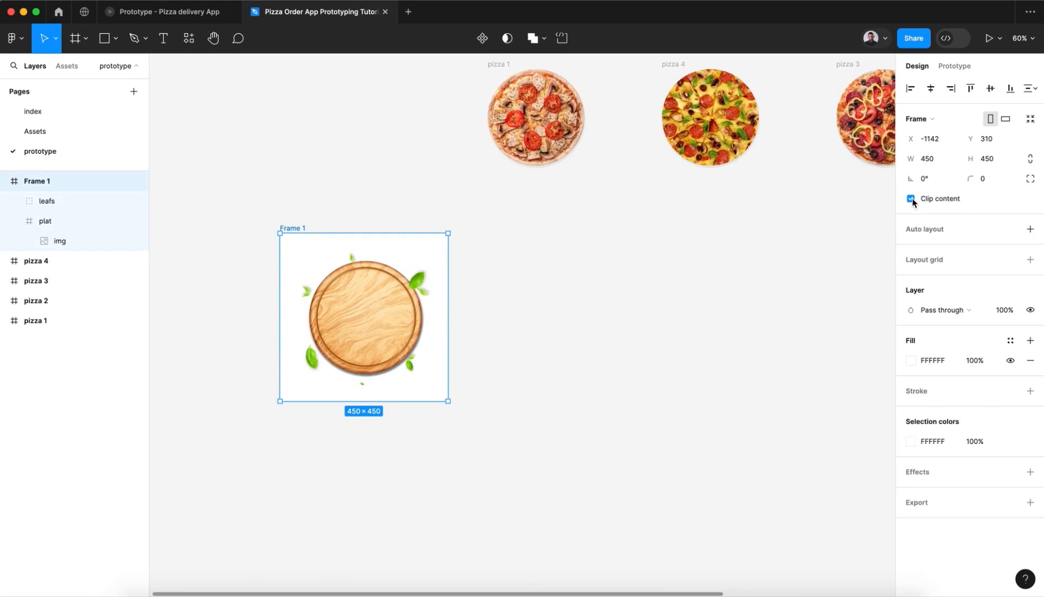
pyautogui.click(539, 344)
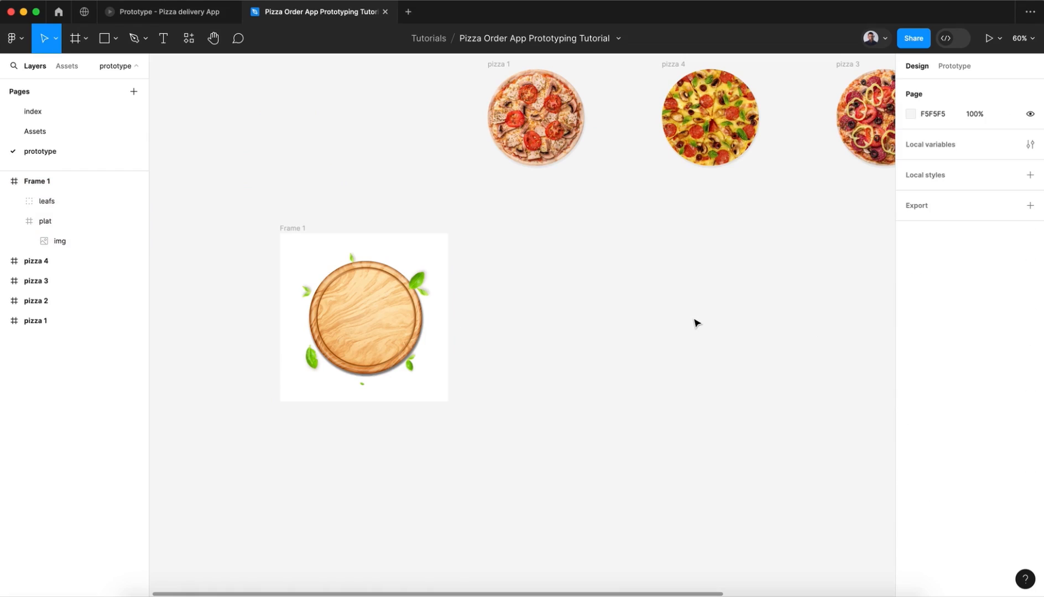
pyautogui.click(297, 228)
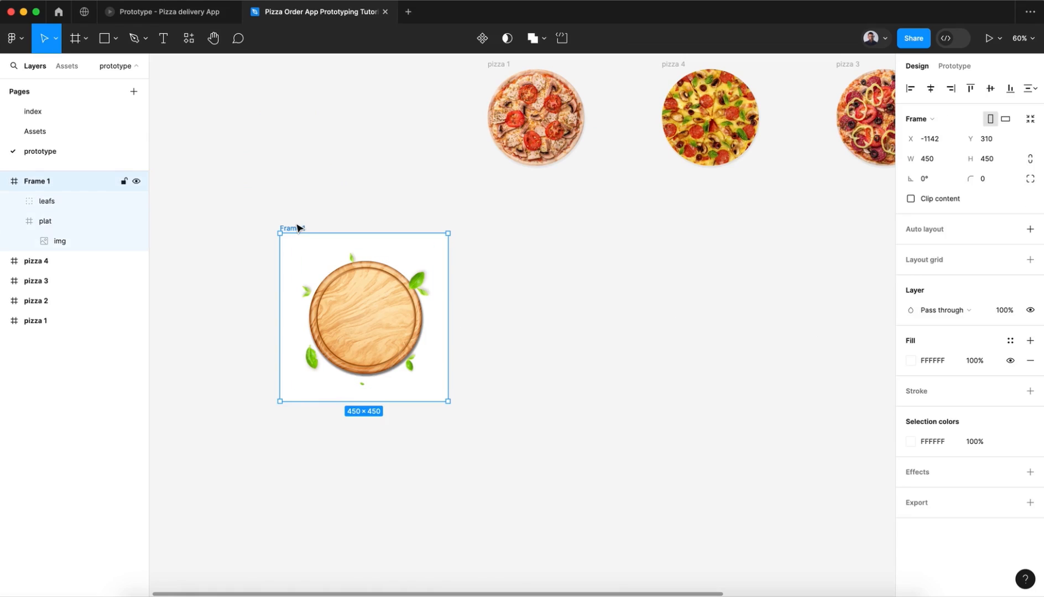
pyautogui.doubleClick(297, 228)
pyautogui.press('Return')
# Step: Collapse the layer tree so that only the pizza frame and the four individual pizza layers are listed
pyautogui.click(496, 65)
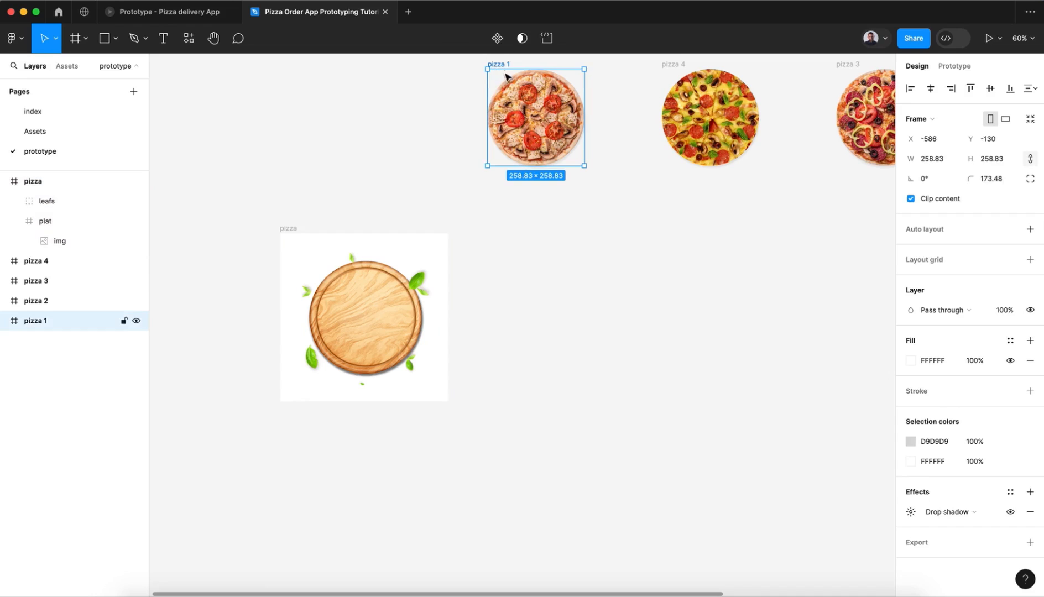
pyautogui.moveTo(406, 86); pyautogui.dragTo(570, 221)
pyautogui.hscroll(-5, 553, 224)
pyautogui.hscroll(-5, 522, 225)
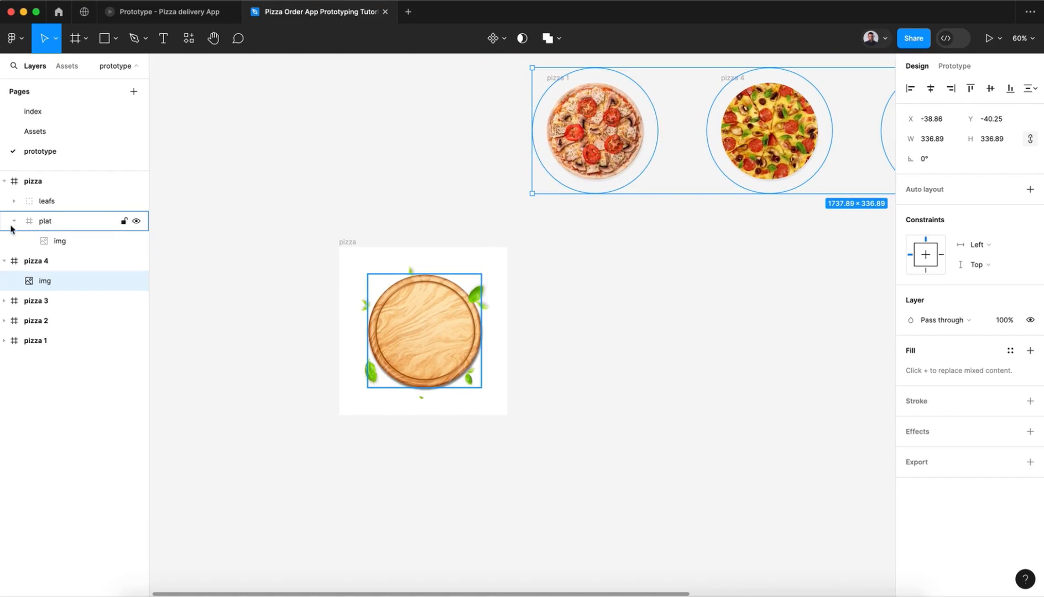
pyautogui.click(8, 188)
pyautogui.click(4, 185)
pyautogui.click(4, 200)
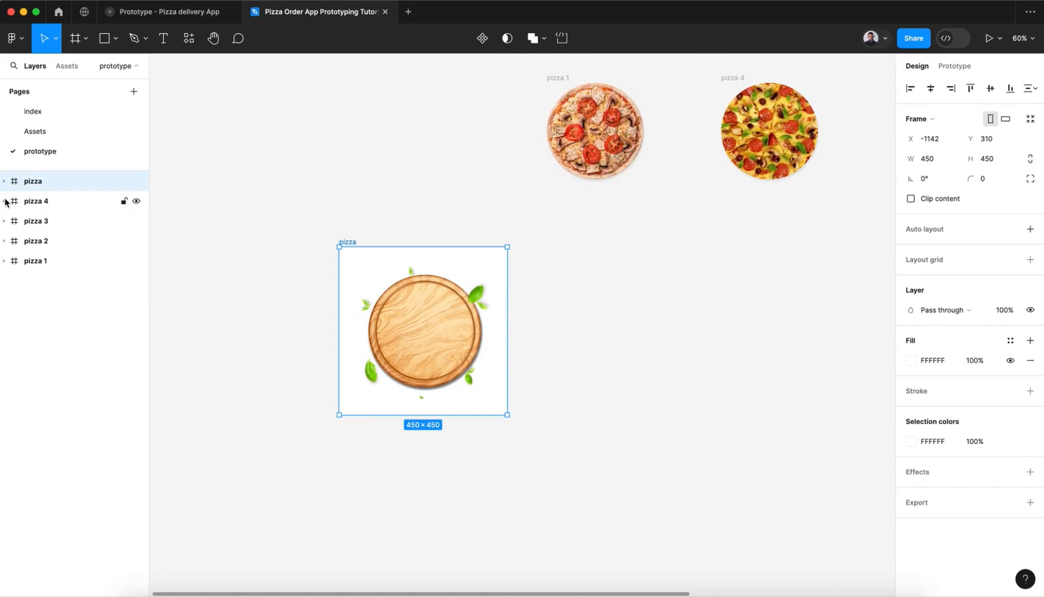
pyautogui.click(5, 200)
pyautogui.click(5, 201)
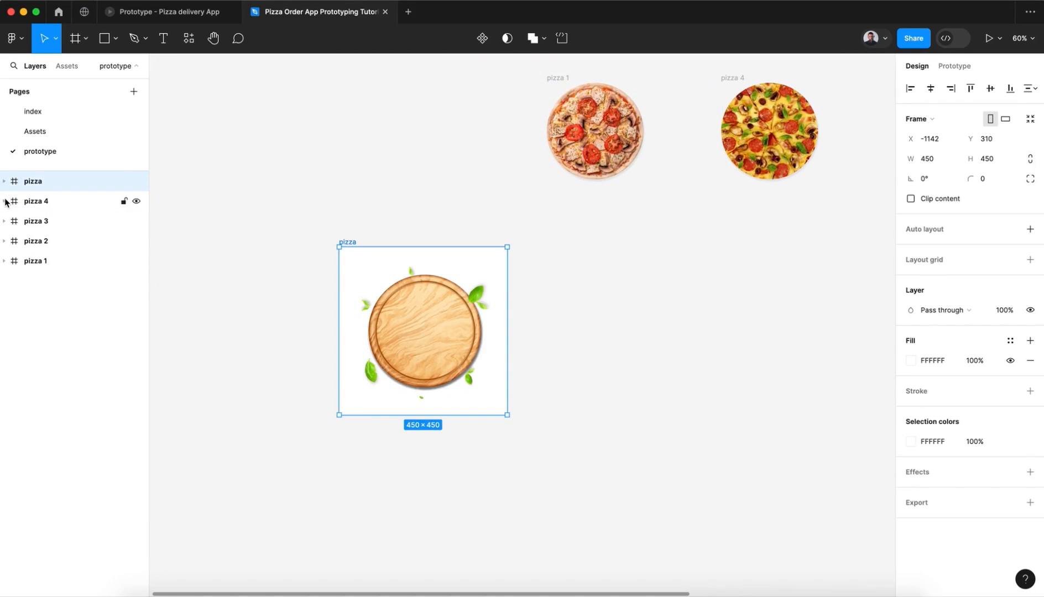
# Step: Move pizzas 1 to 4 together into the pizza frame, with pizza 1 centred on the plate
pyautogui.click(47, 242)
pyautogui.click(57, 209)
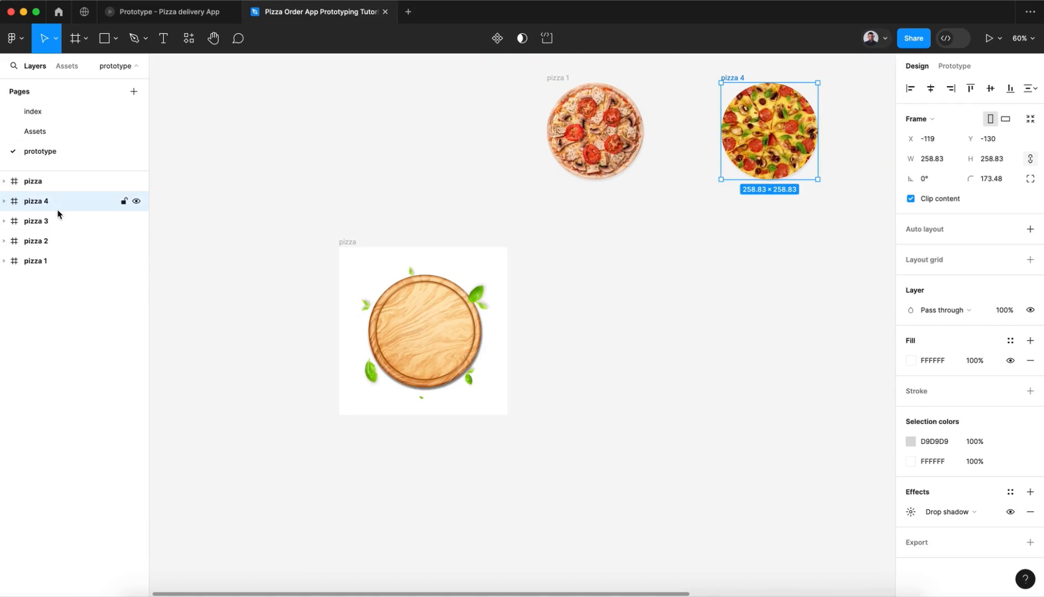
pyautogui.keyDown('shift'); pyautogui.click(58, 262); pyautogui.keyUp('shift')
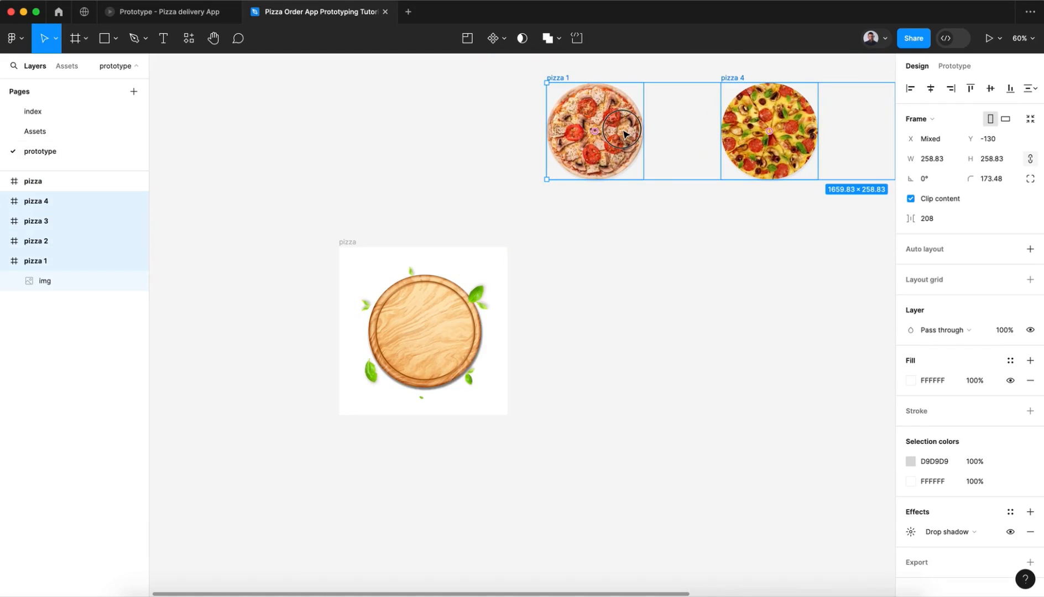
pyautogui.moveTo(623, 140); pyautogui.dragTo(455, 334)
pyautogui.scroll(5, 455, 334)
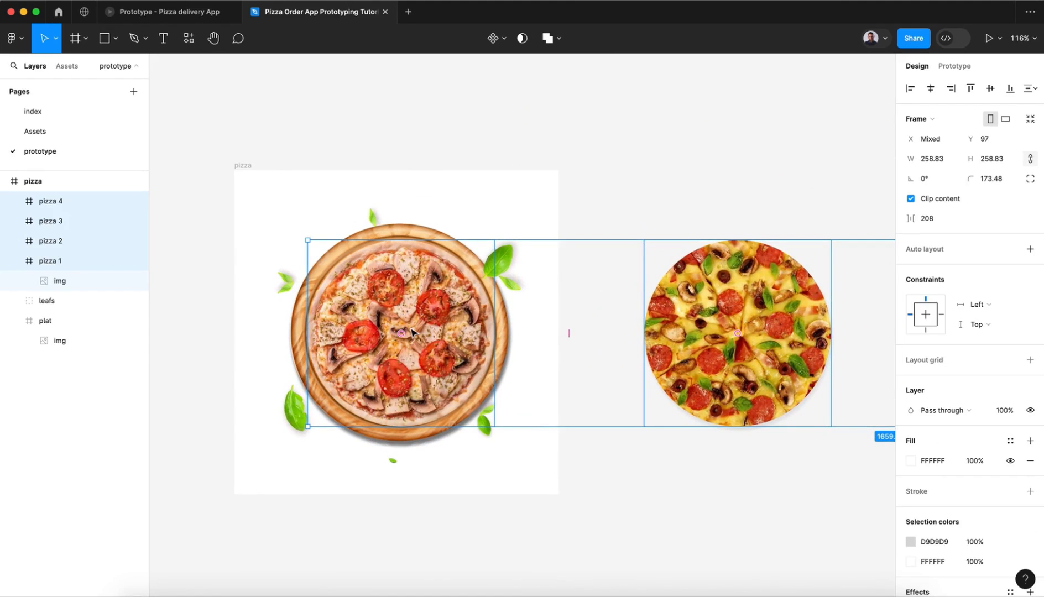
pyautogui.scroll(3, 403, 312)
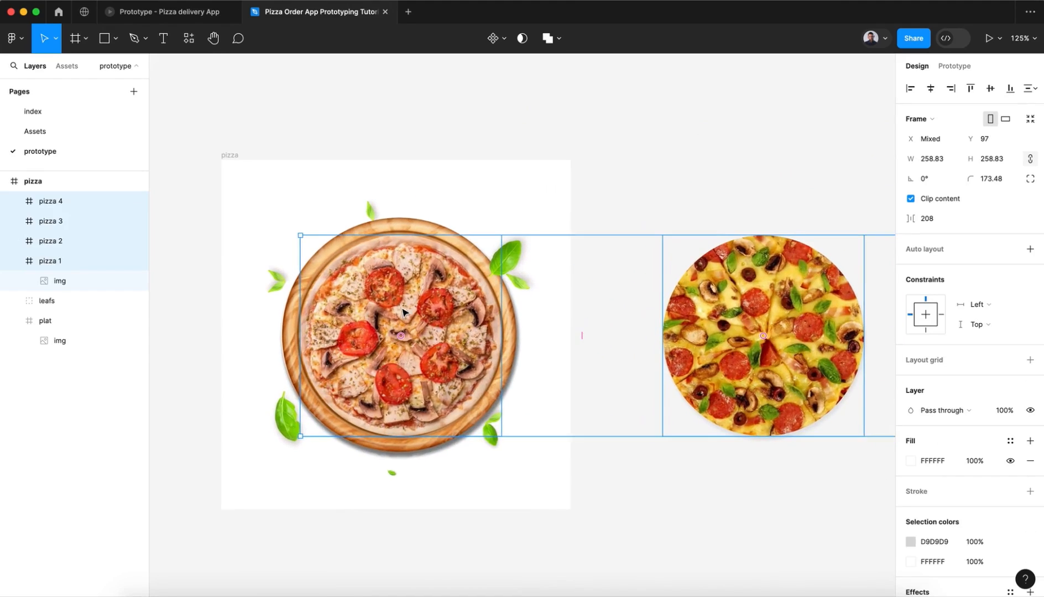
pyautogui.scroll(-3, 402, 312)
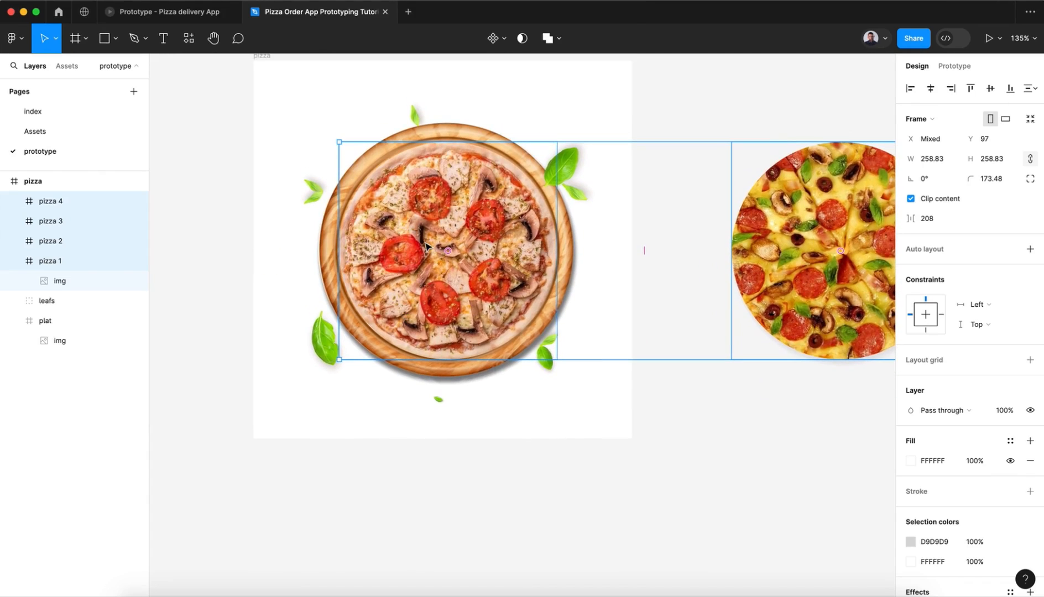
pyautogui.scroll(-10, 425, 246)
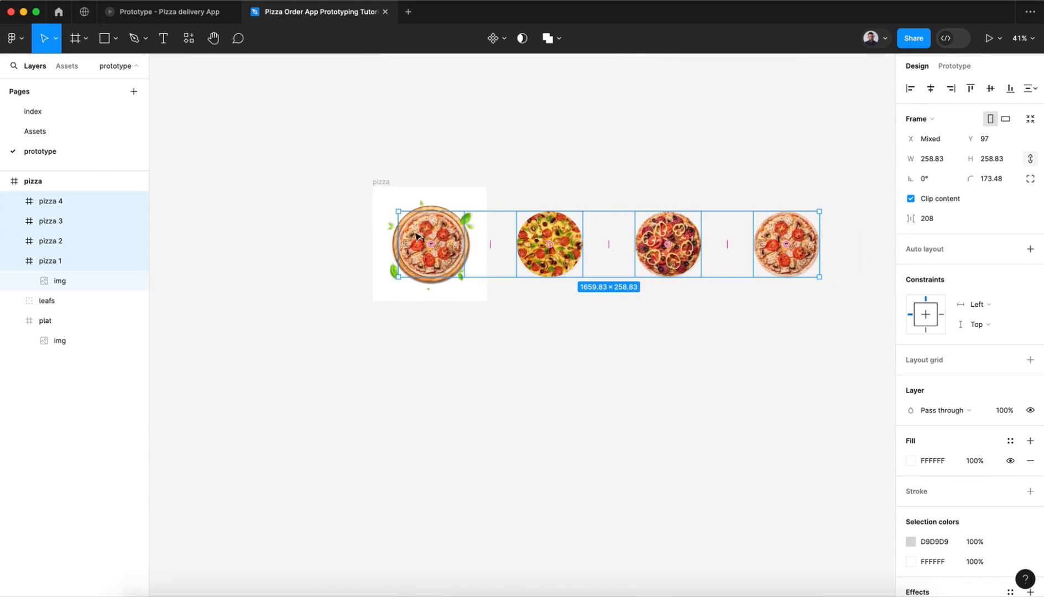
# Step: Rename the top-level pizza frame as frame
pyautogui.click(382, 183)
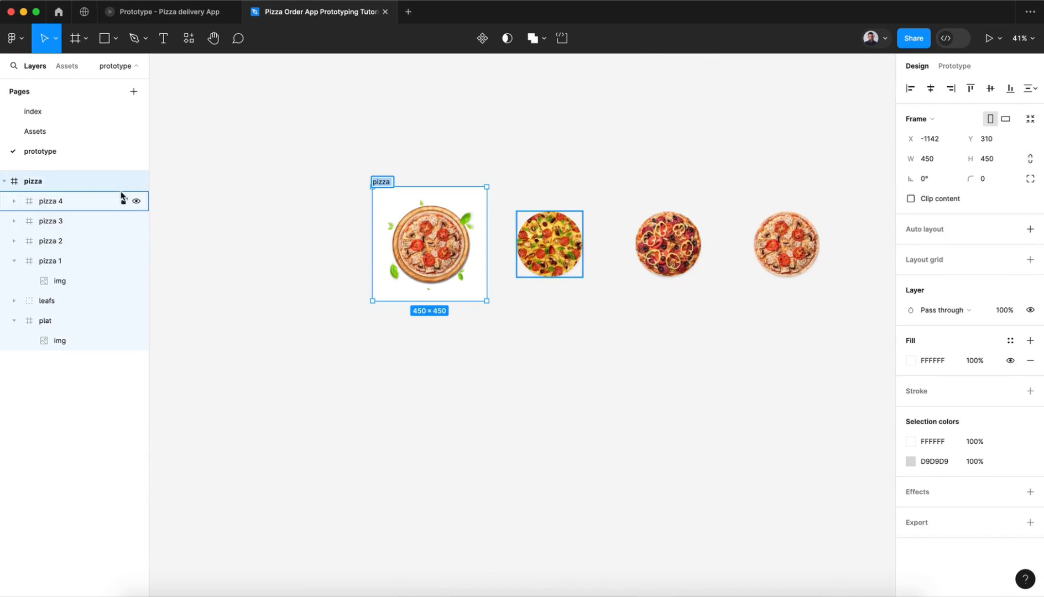
pyautogui.write('frame')
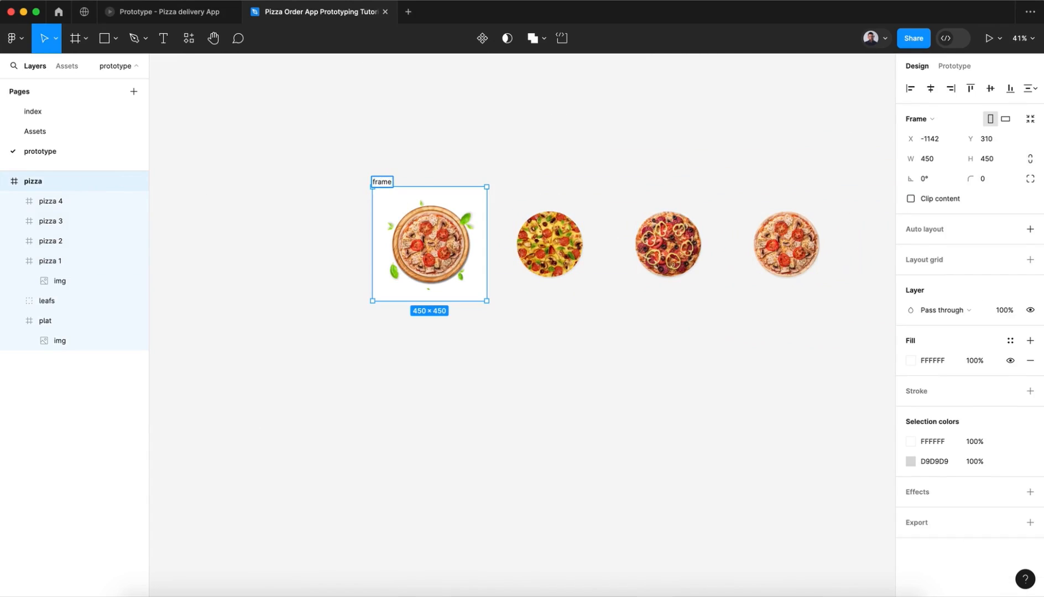
pyautogui.press('Return')
pyautogui.click(658, 152)
pyautogui.scroll(-3, 658, 152)
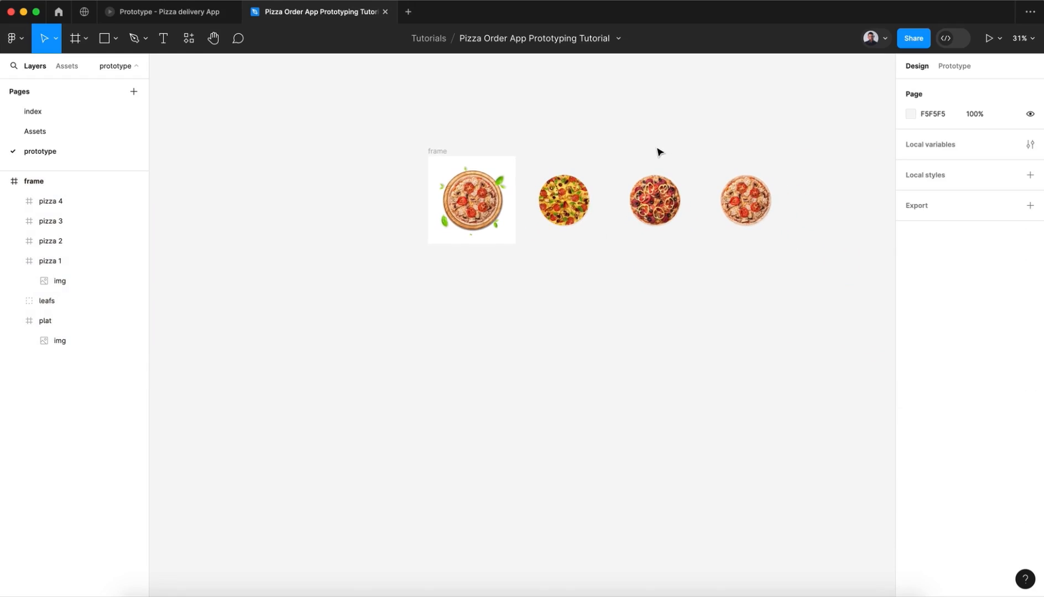
# Step: Duplicate the frame with all its contents and place the copy directly below the original
pyautogui.click(436, 150)
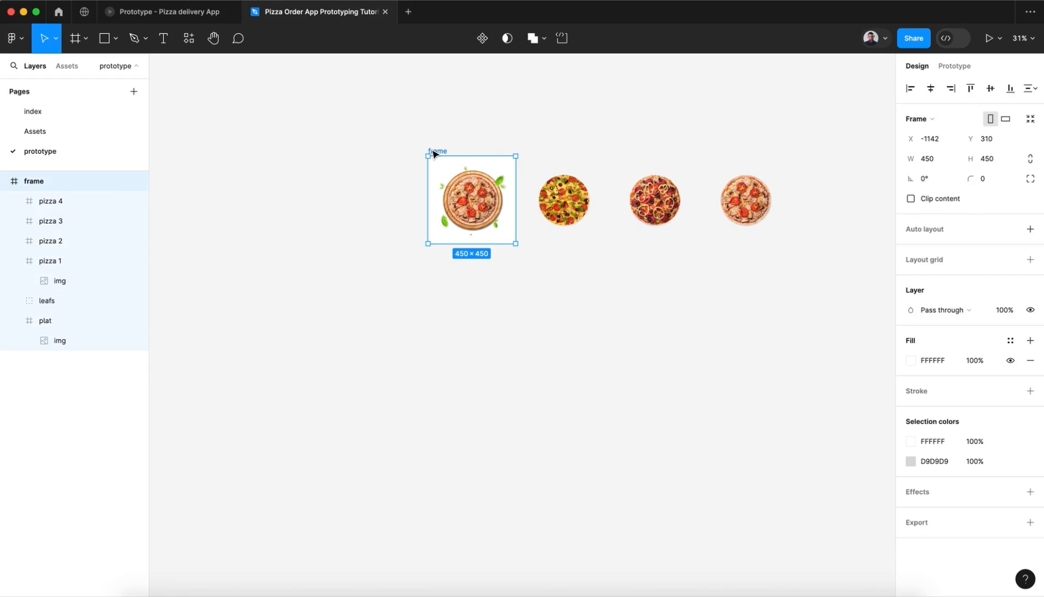
pyautogui.press('super+d')
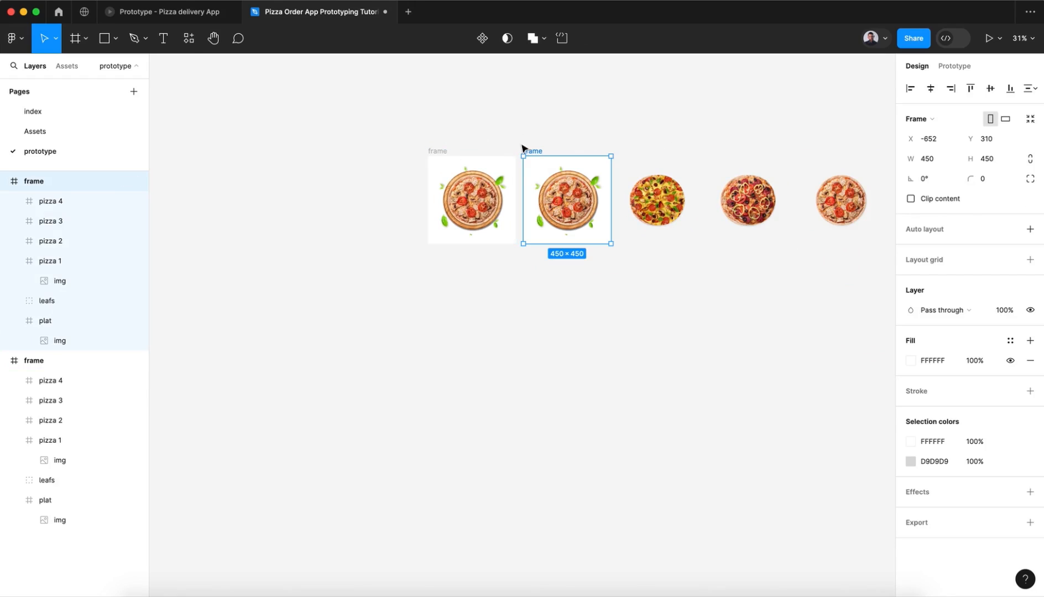
pyautogui.moveTo(531, 147); pyautogui.dragTo(437, 269)
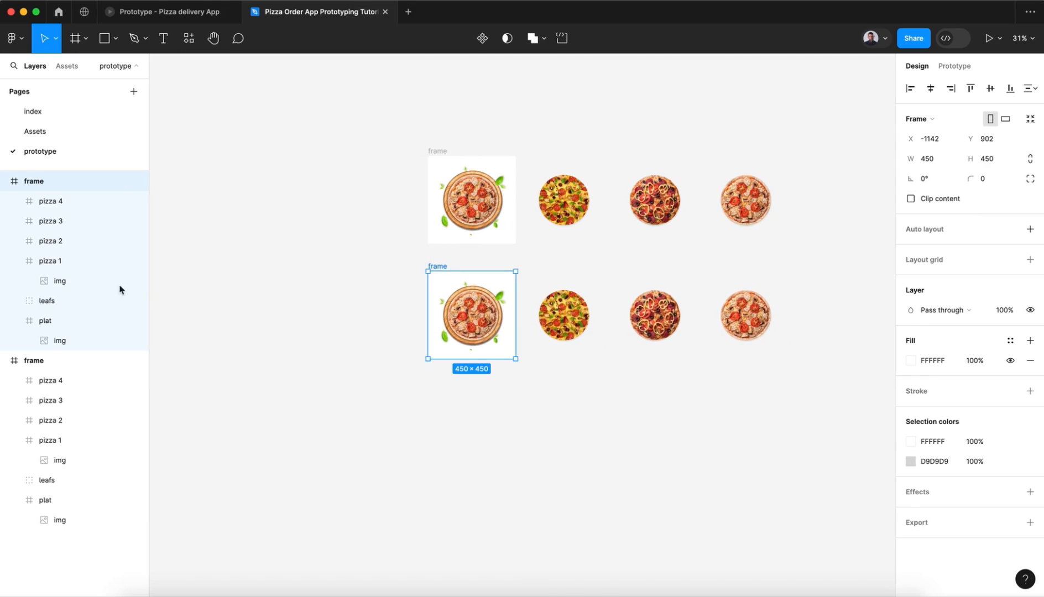
# Step: Shift pizzas 1 to 4 in the lower frame left together until pizza 4 lies over the plate
pyautogui.click(14, 269)
pyautogui.click(63, 265)
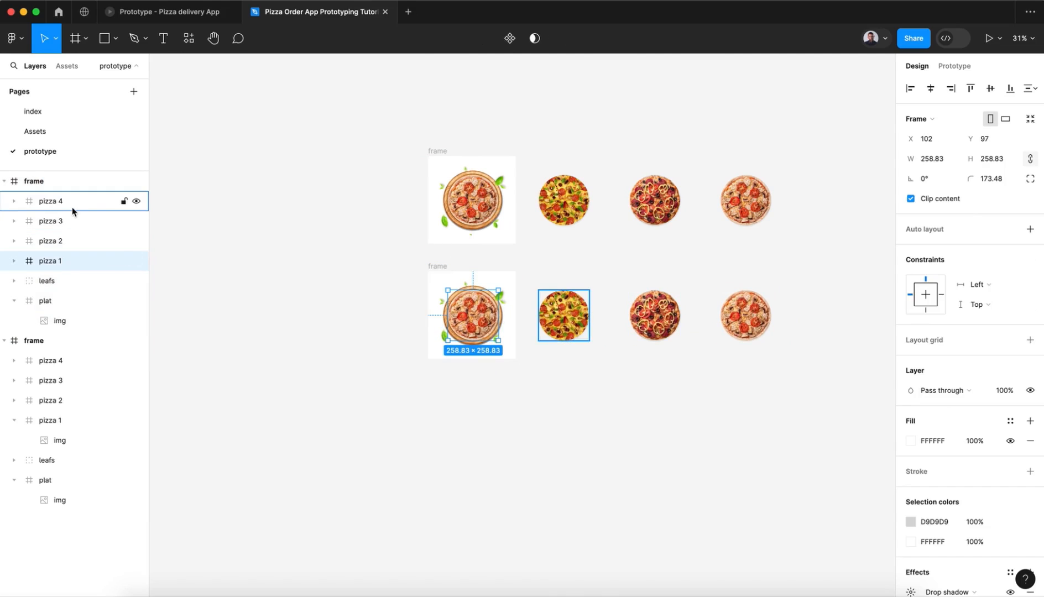
pyautogui.keyDown('shift'); pyautogui.click(72, 211); pyautogui.keyUp('shift')
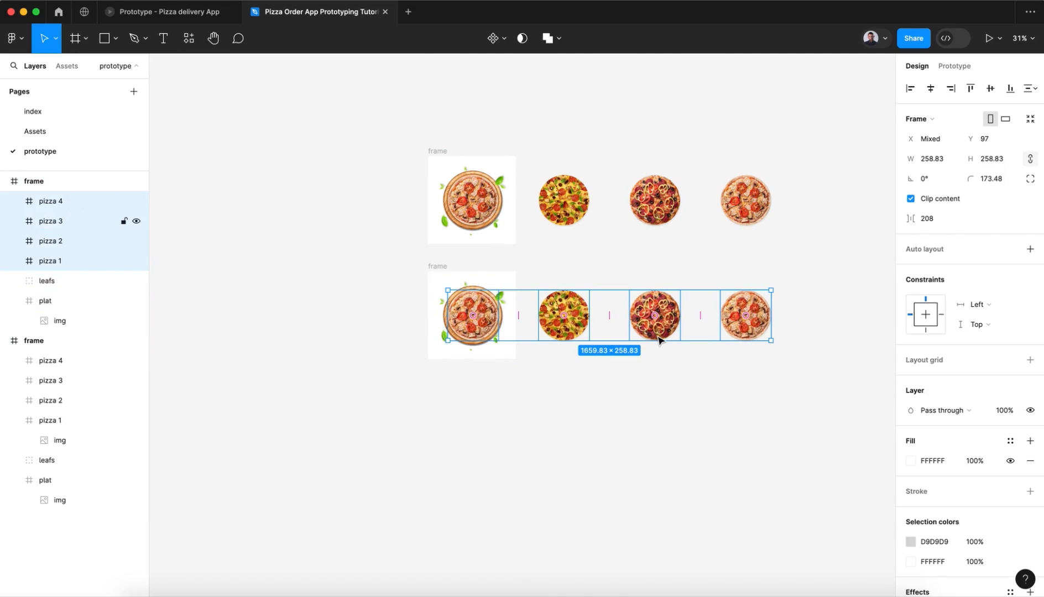
pyautogui.hotkey('shift', 'Left')
pyautogui.hotkey('shift', 'Left')
pyautogui.hotkey('shift', 'Left')
pyautogui.hotkey('shift', 'Left')
pyautogui.hotkey('shift', 'Left')
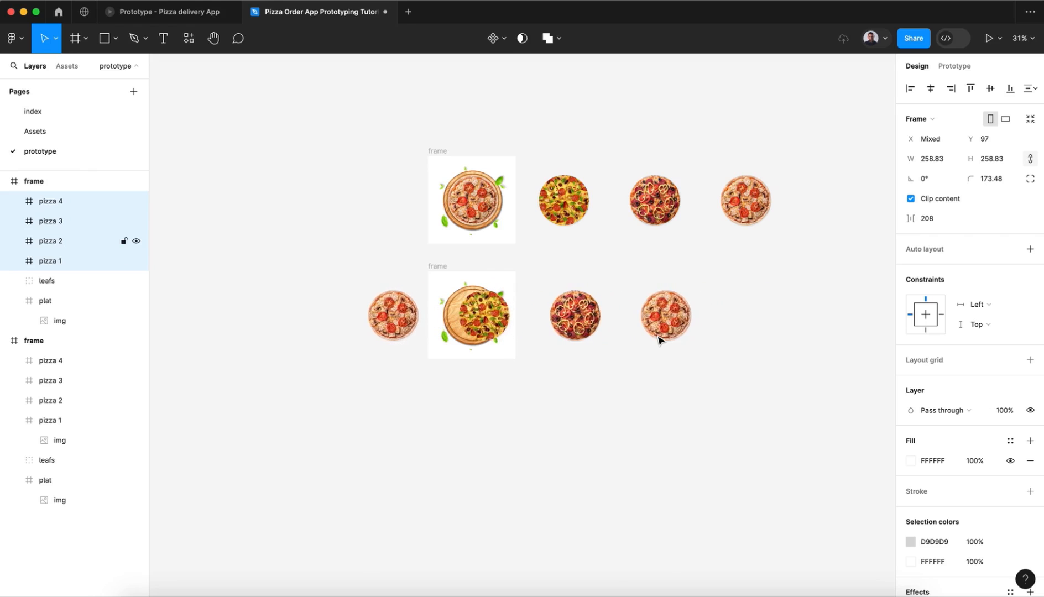
# Step: Nudge the lower frame's row of pizzas further left in fine increments to centre pizza 4 on the plate
pyautogui.scroll(5, 658, 340)
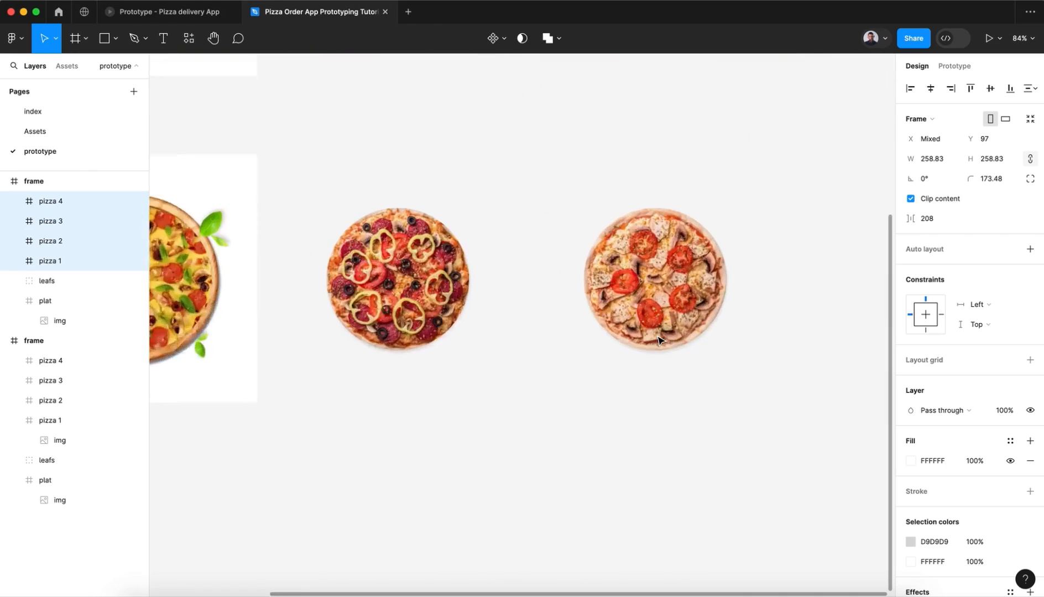
pyautogui.hscroll(-4, 657, 336)
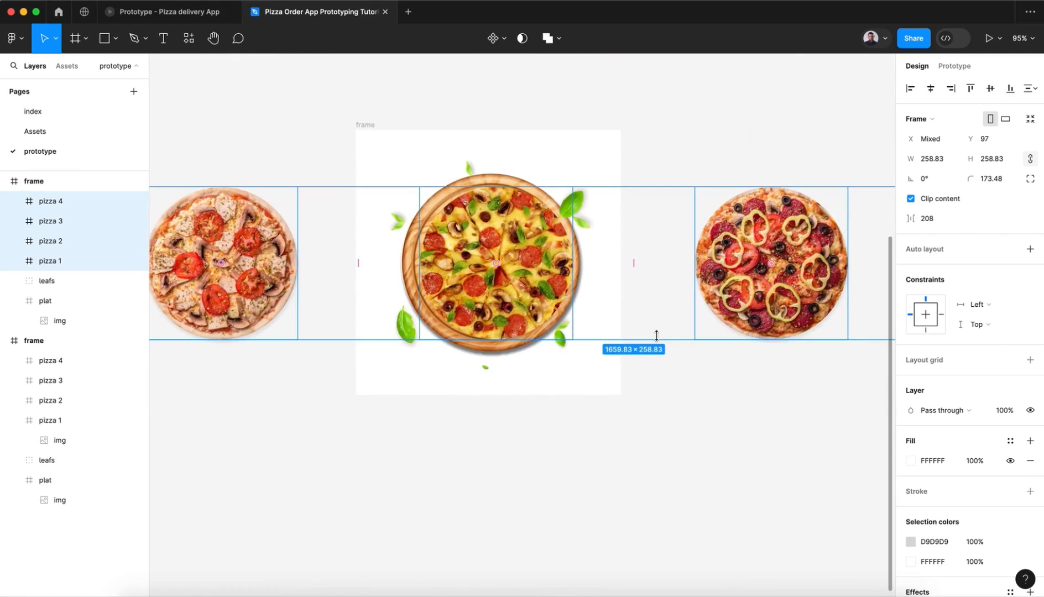
pyautogui.press('Left')
pyautogui.press('Left')
pyautogui.press('Left')
pyautogui.press('Left')
pyautogui.press('Left')
pyautogui.press('Left')
pyautogui.press('Left')
pyautogui.press('Left')
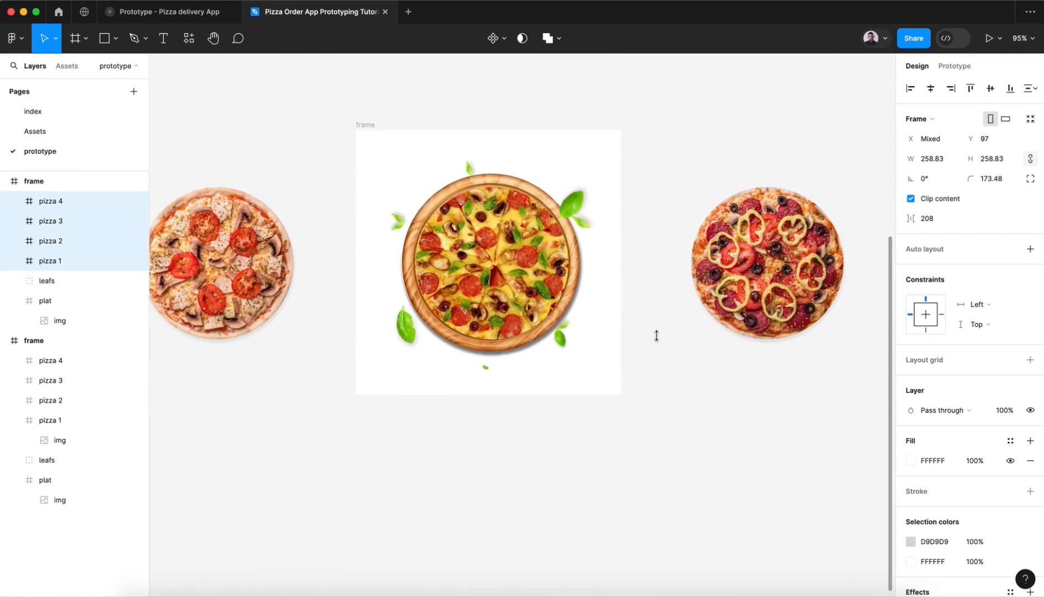
pyautogui.press('Right')
pyautogui.press('Left')
pyautogui.scroll(-5, 656, 336)
pyautogui.hscroll(3, 647, 337)
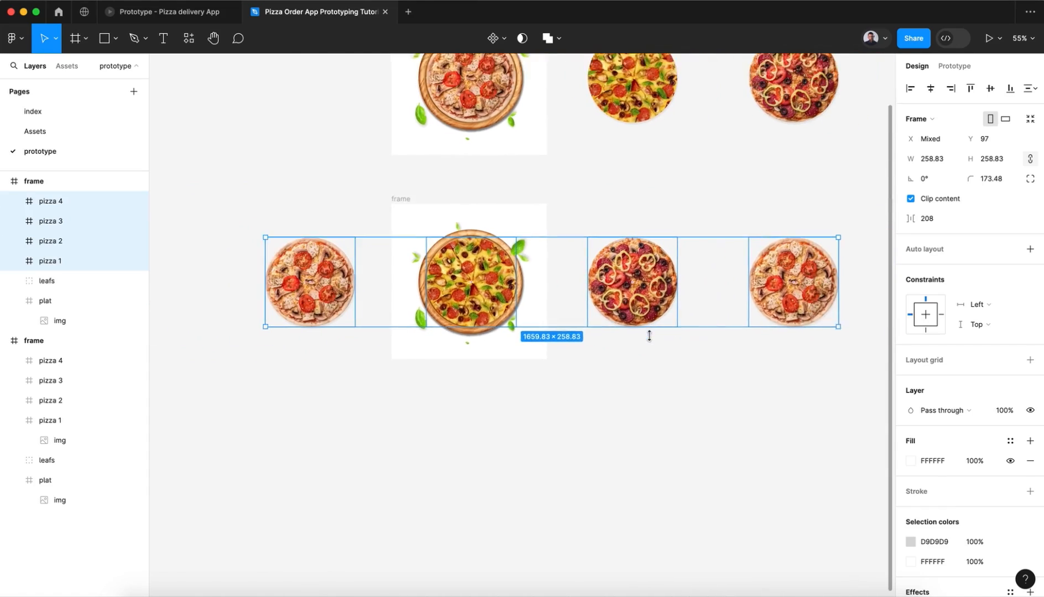
# Step: Set the rotation of the four pizzas in the lower frame to 90°
pyautogui.click(926, 180)
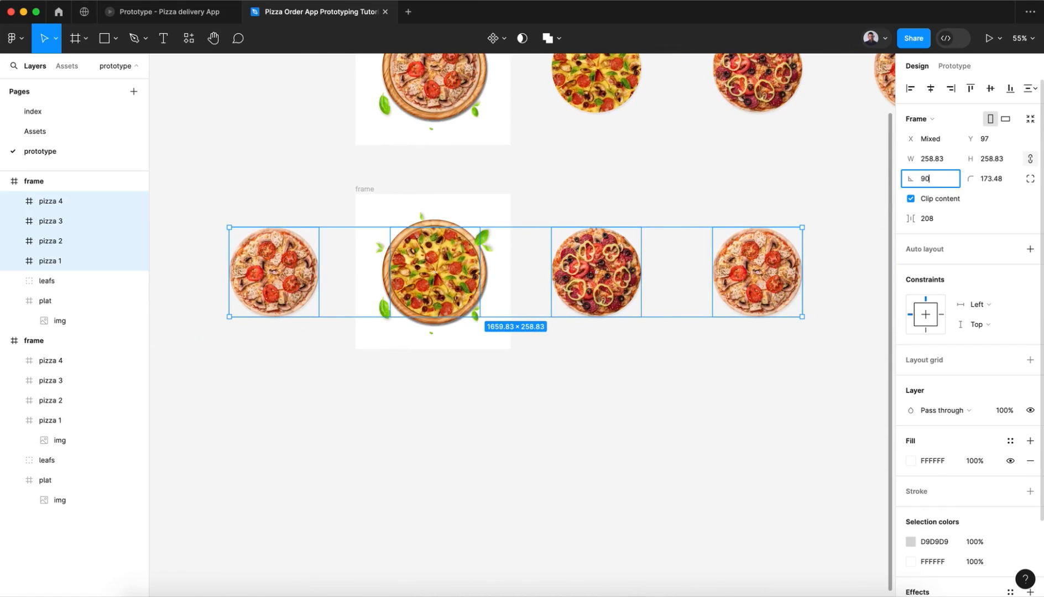
pyautogui.press('Return')
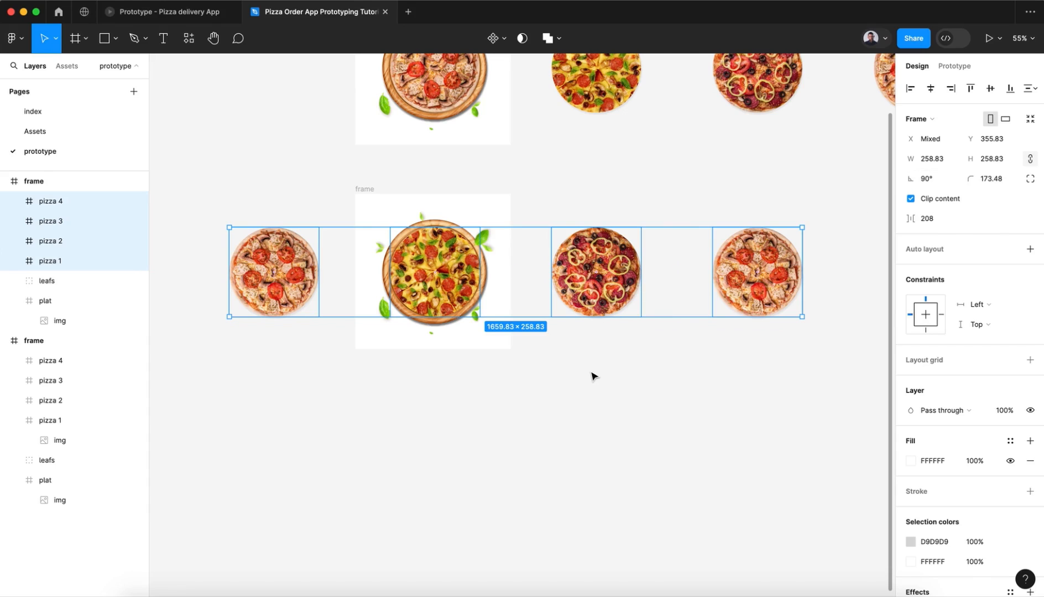
pyautogui.scroll(-3, 592, 375)
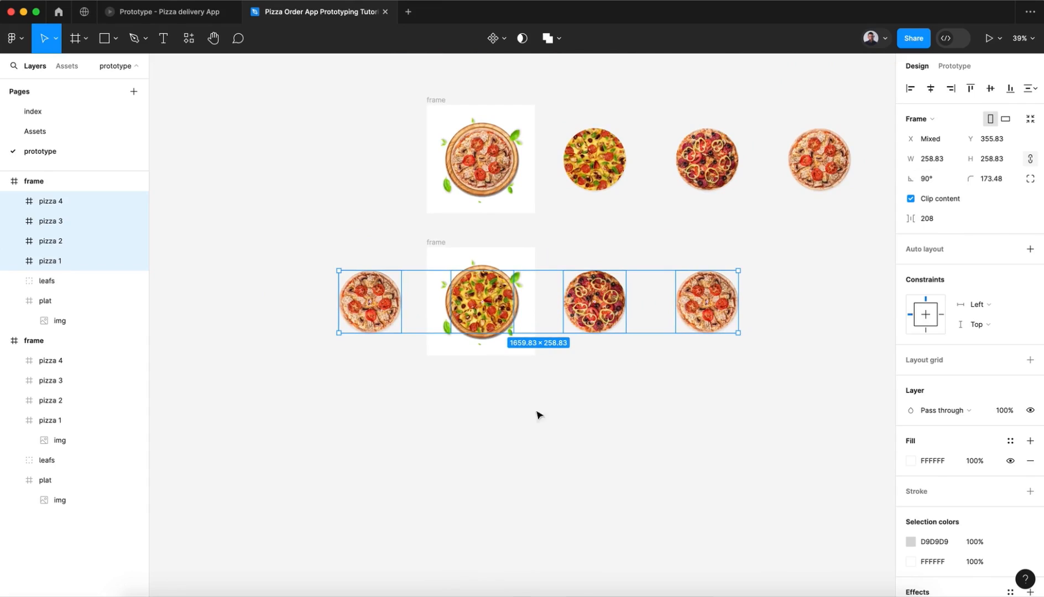
# Step: Try a 15° rotation on the leafs group and plat in the lower frame, and settle on 10°
pyautogui.click(57, 283)
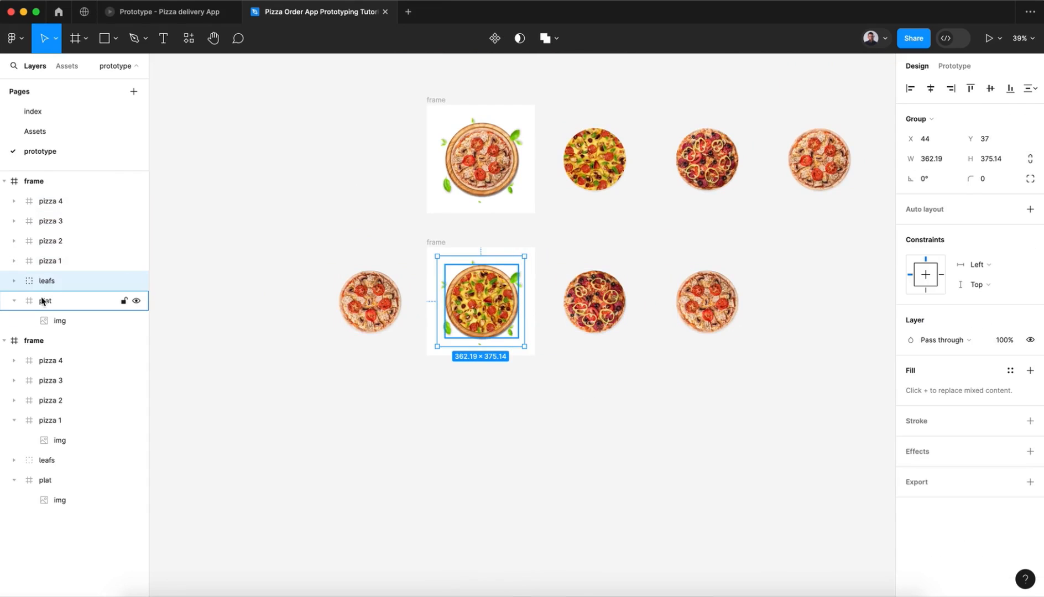
pyautogui.keyDown('shift'); pyautogui.click(46, 301); pyautogui.keyUp('shift')
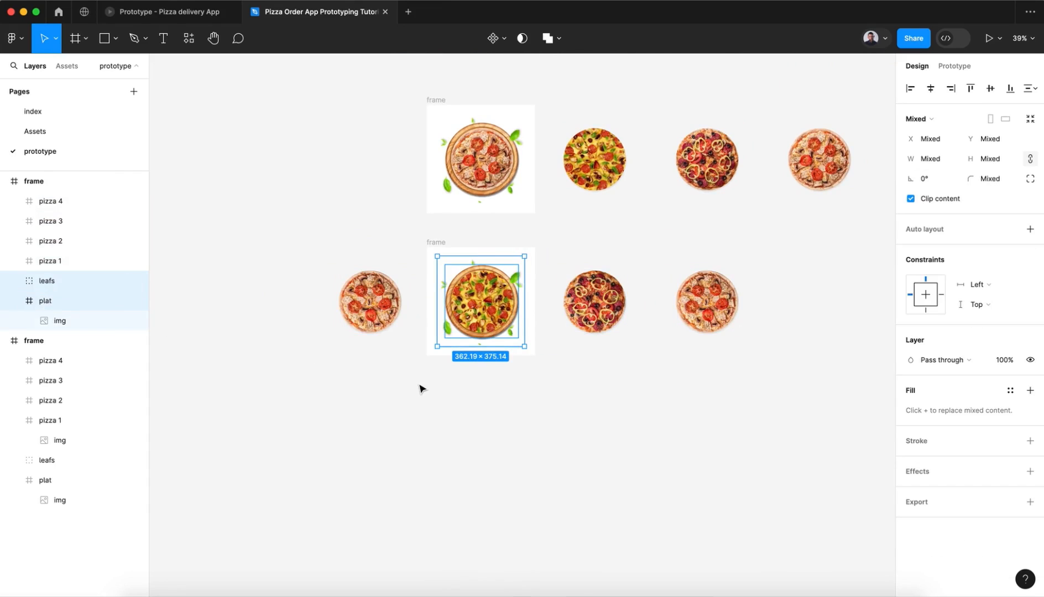
pyautogui.scroll(3, 420, 389)
pyautogui.scroll(3, 420, 389)
pyautogui.hscroll(2, 420, 389)
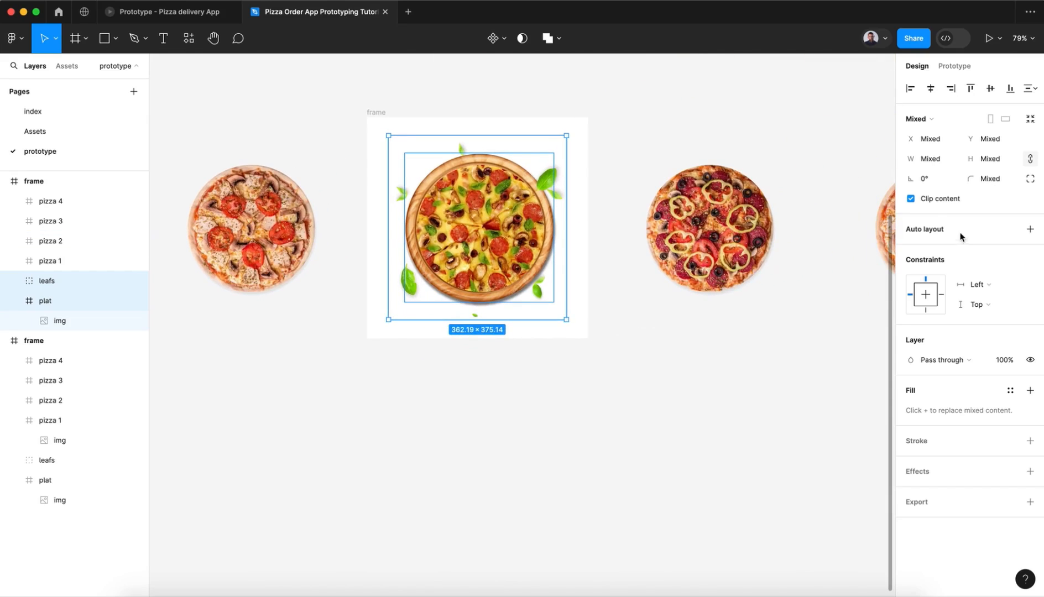
pyautogui.click(925, 183)
pyautogui.write('1')
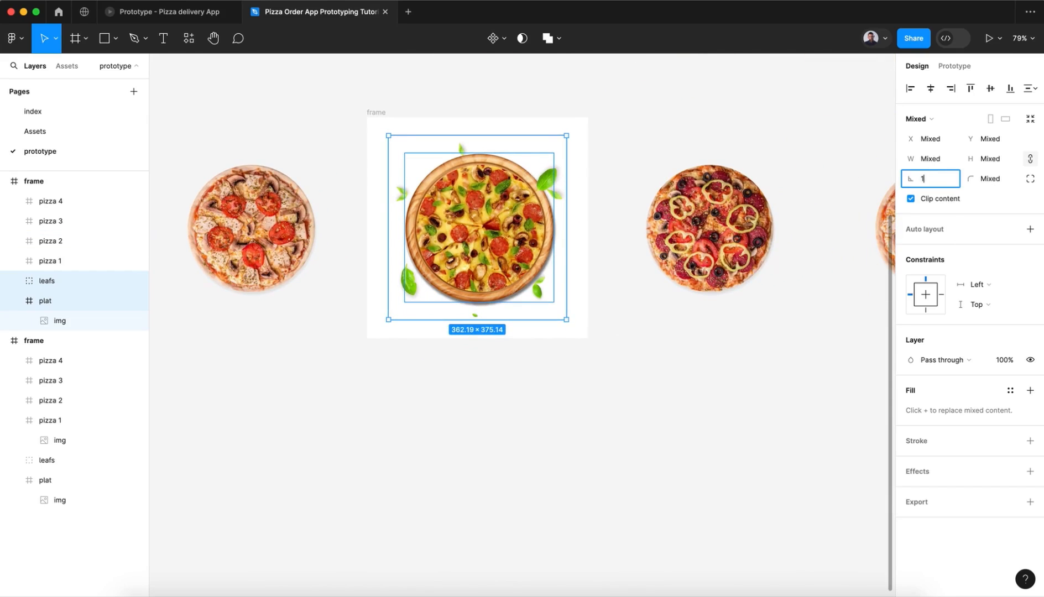
pyautogui.write('5')
pyautogui.press('Return')
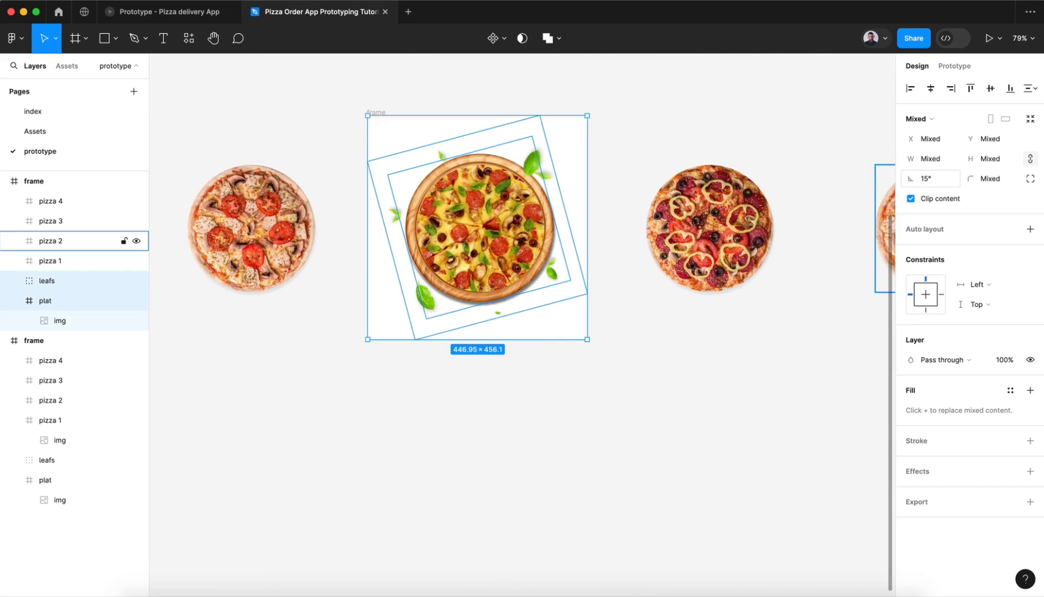
pyautogui.click(931, 177)
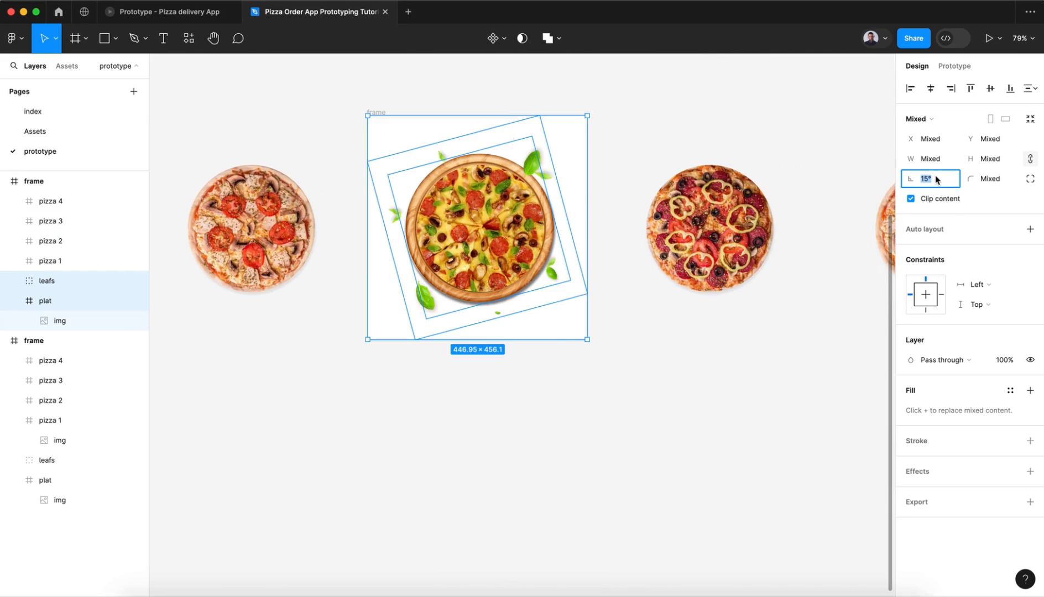
pyautogui.write('10')
pyautogui.press('Return')
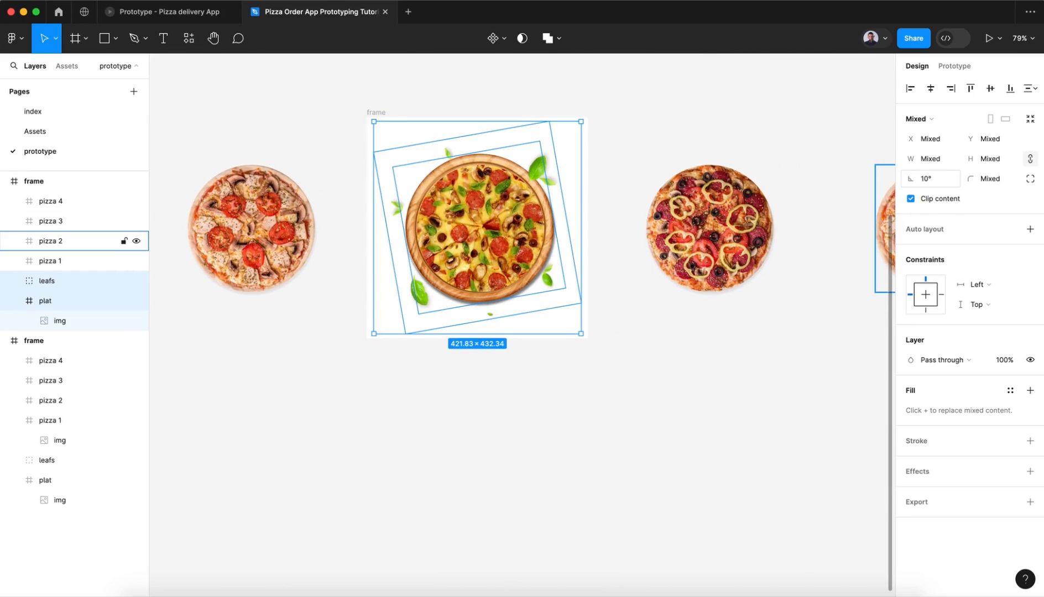
pyautogui.click(646, 401)
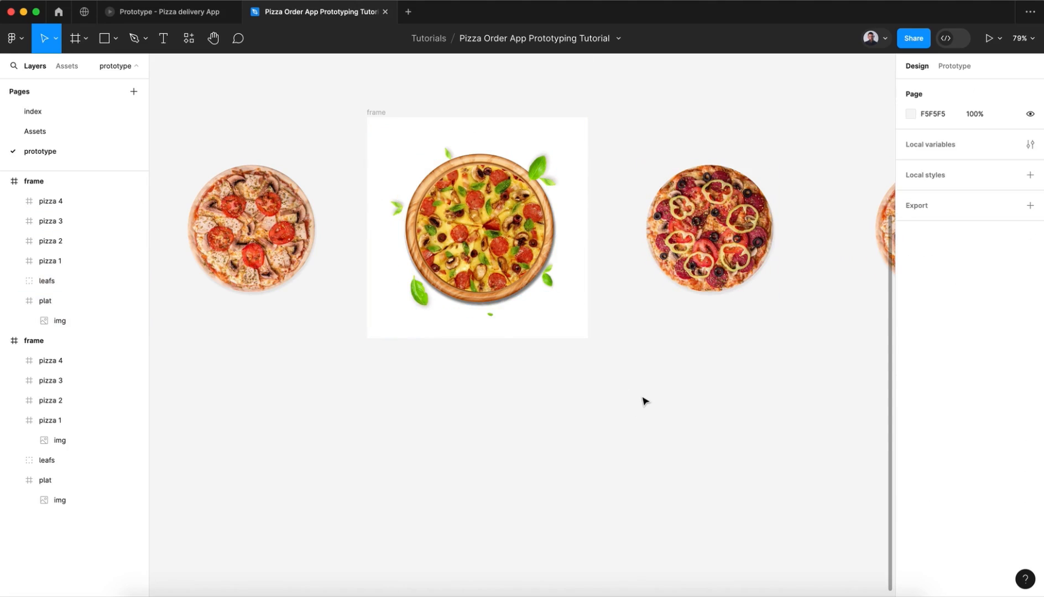
# Step: Duplicate the second frame with all its contents and place the copy directly below it as a third frame
pyautogui.scroll(-10, 645, 400)
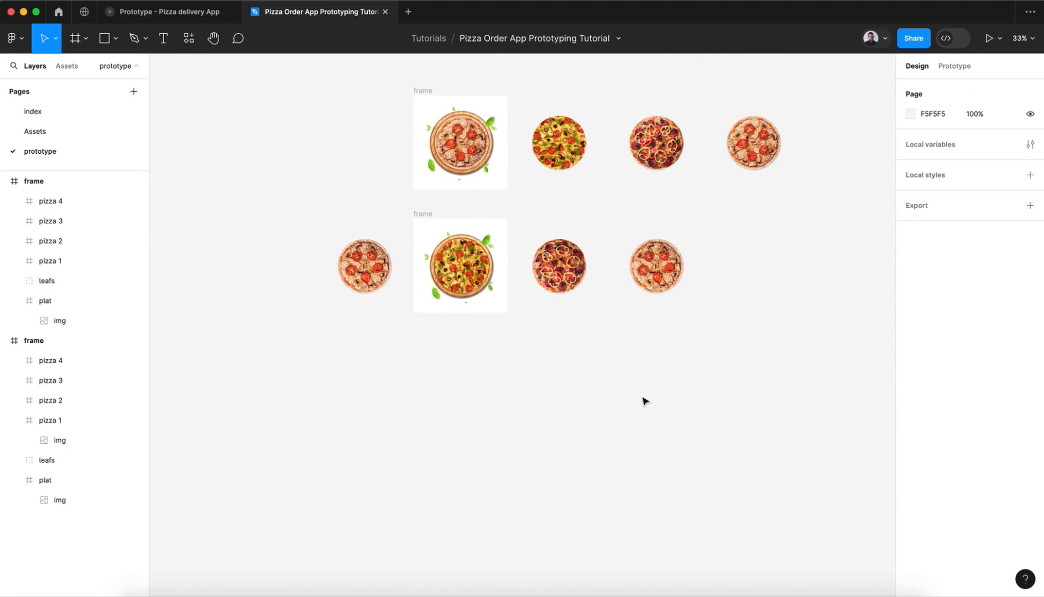
pyautogui.click(424, 214)
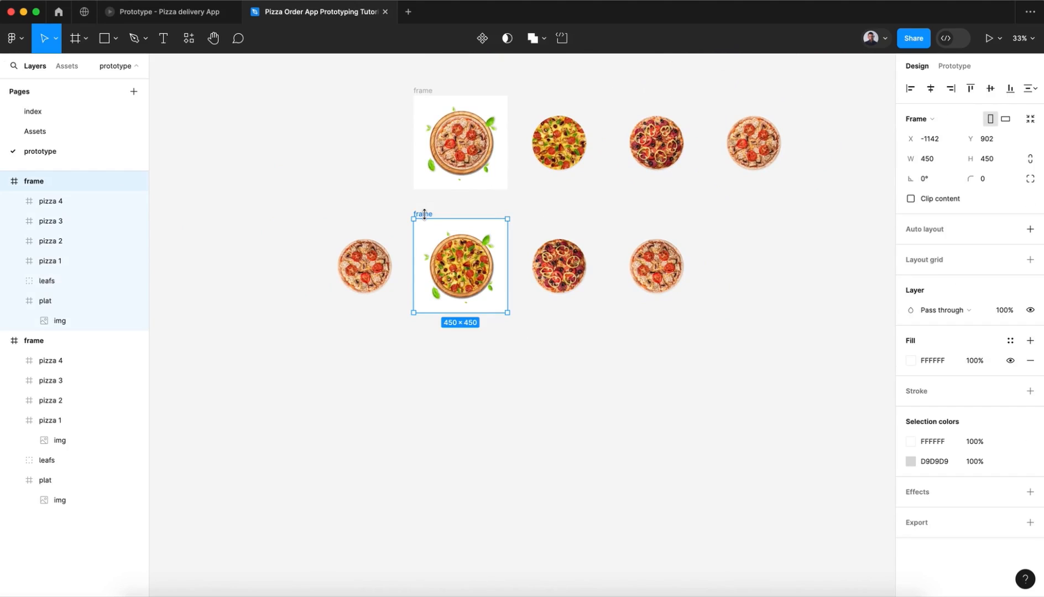
pyautogui.hotkey('ctrl', 'd')
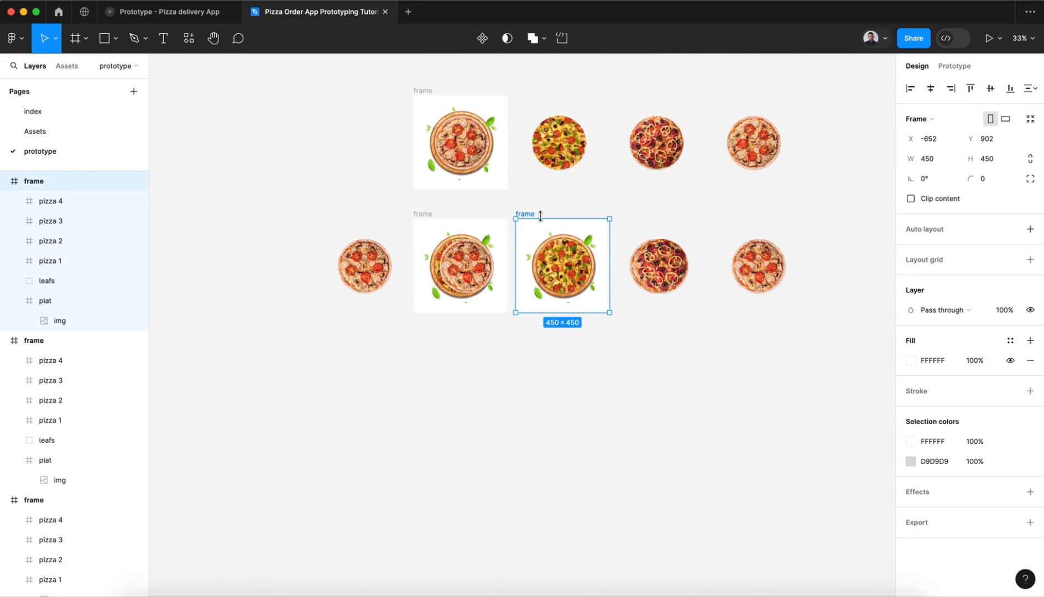
pyautogui.moveTo(526, 212); pyautogui.dragTo(423, 331)
# Step: Shift pizzas 1 to 4 in the third frame left together until pizza 3 is centred on the plate
pyautogui.click(37, 200)
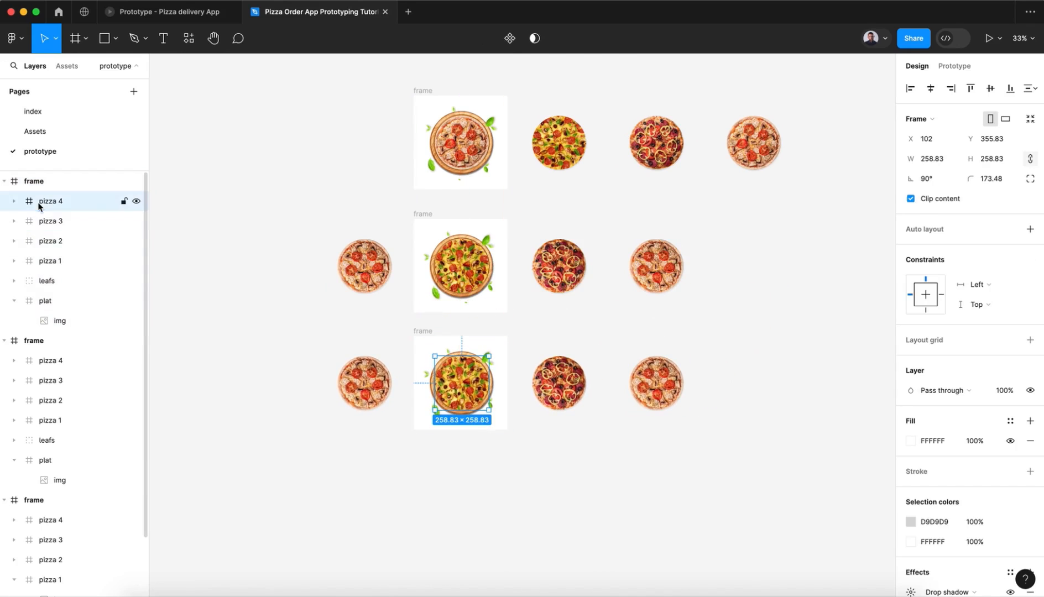
pyautogui.keyDown('shift'); pyautogui.click(50, 260); pyautogui.keyUp('shift')
pyautogui.hotkey('shift', 'Left')
pyautogui.hotkey('shift', 'Left')
pyautogui.hotkey('shift', 'Left')
pyautogui.hotkey('shift', 'Left')
pyautogui.hotkey('shift', 'Left')
pyautogui.hotkey('shift', 'Left')
pyautogui.hotkey('shift', 'Left')
pyautogui.hotkey('shift', 'Left')
pyautogui.hotkey('shift', 'Left')
pyautogui.hotkey('shift', 'Left')
pyautogui.hotkey('shift', 'Left')
pyautogui.hotkey('shift', 'Left')
pyautogui.hotkey('shift', 'Left')
pyautogui.hotkey('shift', 'Left')
pyautogui.hotkey('shift', 'Left')
pyautogui.hotkey('shift', 'Left')
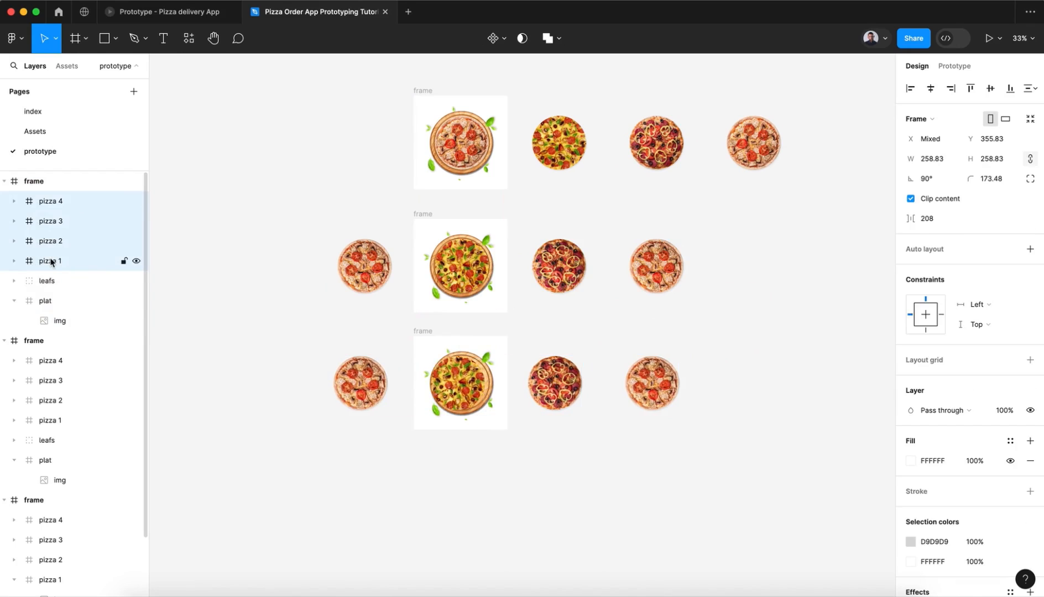
pyautogui.hotkey('shift', 'Left')
pyautogui.hotkey('shift', 'Left')
pyautogui.hotkey('shift', 'Left')
pyautogui.hotkey('shift', 'Left')
pyautogui.hotkey('shift', 'Left')
pyautogui.hotkey('shift', 'Left')
pyautogui.hotkey('shift', 'Left')
pyautogui.hotkey('shift', 'Left')
pyautogui.hotkey('shift', 'Left')
pyautogui.hotkey('shift', 'Left')
pyautogui.hotkey('shift', 'Left')
pyautogui.hotkey('shift', 'Left')
pyautogui.hotkey('shift', 'Left')
pyautogui.hotkey('shift', 'Left')
pyautogui.hotkey('shift', 'Left')
pyautogui.hotkey('shift', 'Left')
pyautogui.hotkey('shift', 'Left')
pyautogui.hotkey('shift', 'Left')
pyautogui.hotkey('shift', 'Left')
pyautogui.hotkey('shift', 'Left')
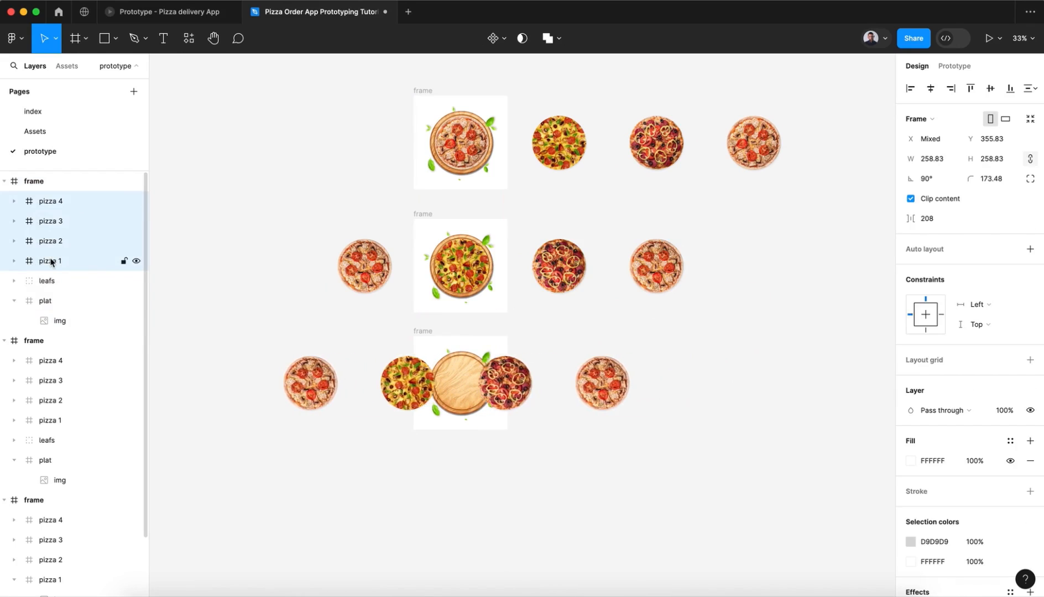
pyautogui.hotkey('shift', 'Left')
pyautogui.hotkey('shift', 'Left')
pyautogui.hotkey('shift', 'Left')
pyautogui.hotkey('shift', 'Left')
pyautogui.hotkey('shift', 'Left')
pyautogui.hotkey('shift', 'Left')
pyautogui.hotkey('shift', 'Left')
pyautogui.hotkey('shift', 'Left')
pyautogui.hotkey('shift', 'Left')
pyautogui.hotkey('shift', 'Left')
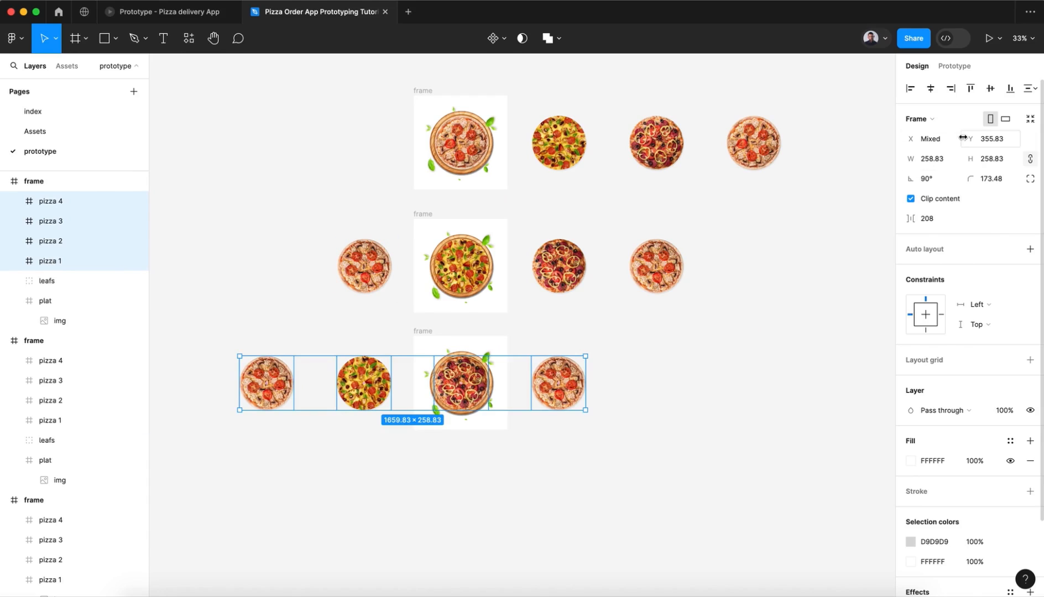
# Step: Set the rotation of the four pizzas in the third frame to 180°
pyautogui.click(926, 183)
pyautogui.write('18')
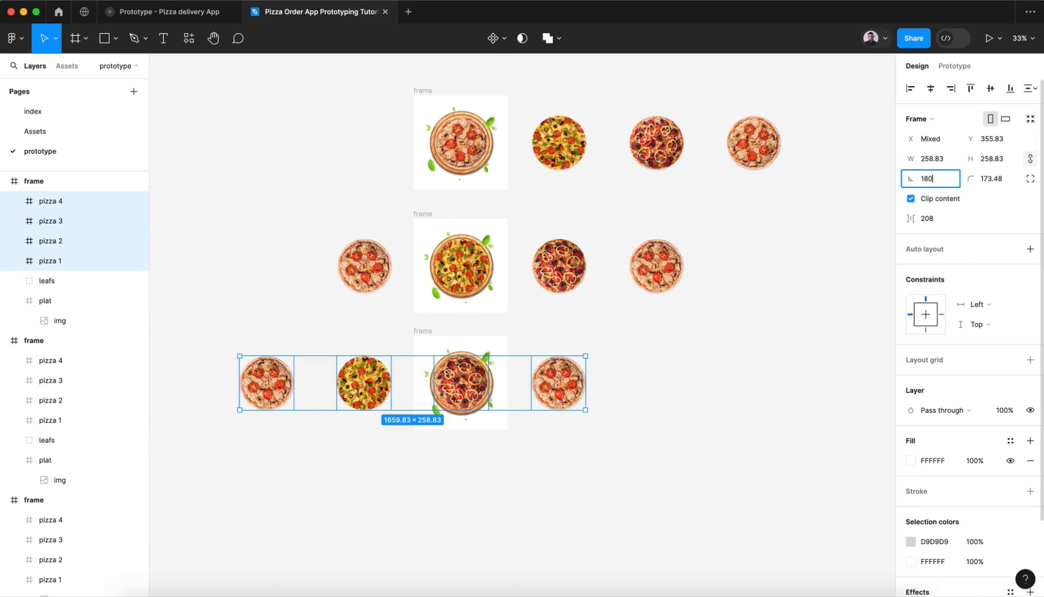
pyautogui.write('0')
pyautogui.press('Return')
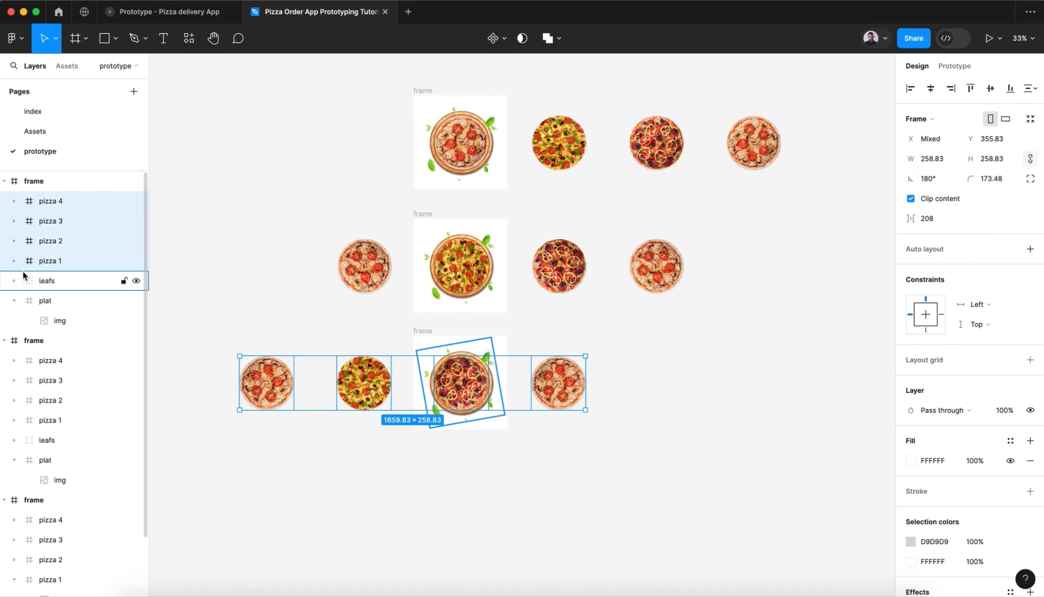
# Step: Set the rotation of the leafs group and plat in the third frame to 20°
pyautogui.click(39, 279)
pyautogui.keyDown('shift'); pyautogui.click(61, 303); pyautogui.keyUp('shift')
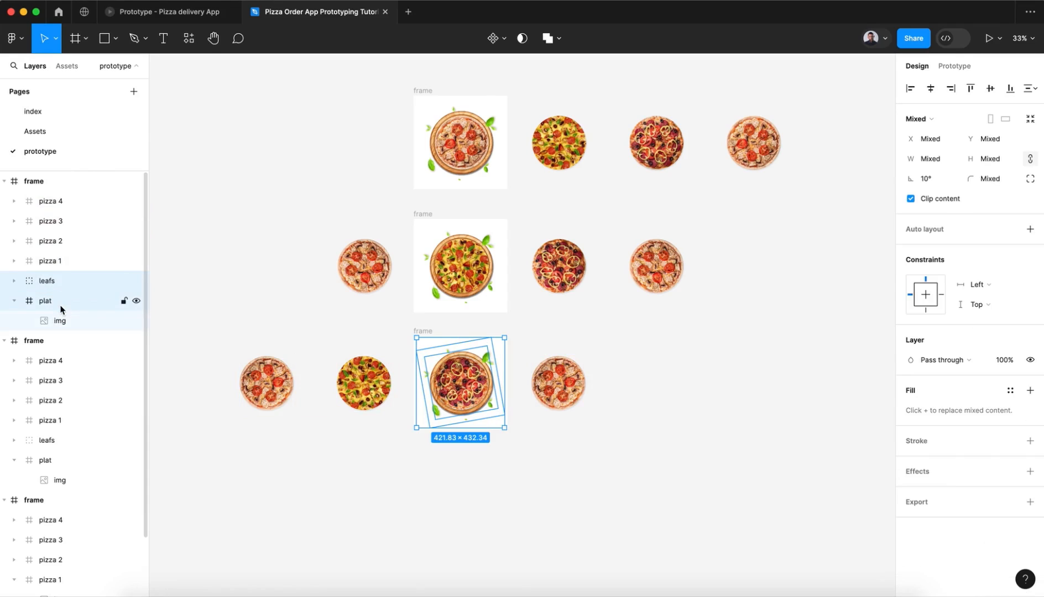
pyautogui.click(923, 179)
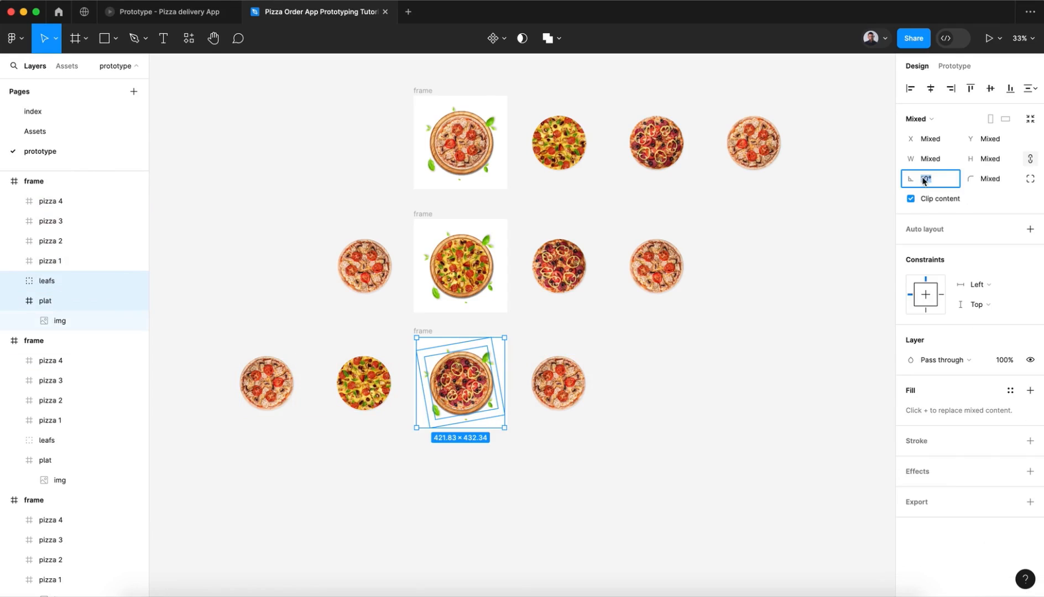
pyautogui.write('20')
pyautogui.press('Return')
pyautogui.click(677, 458)
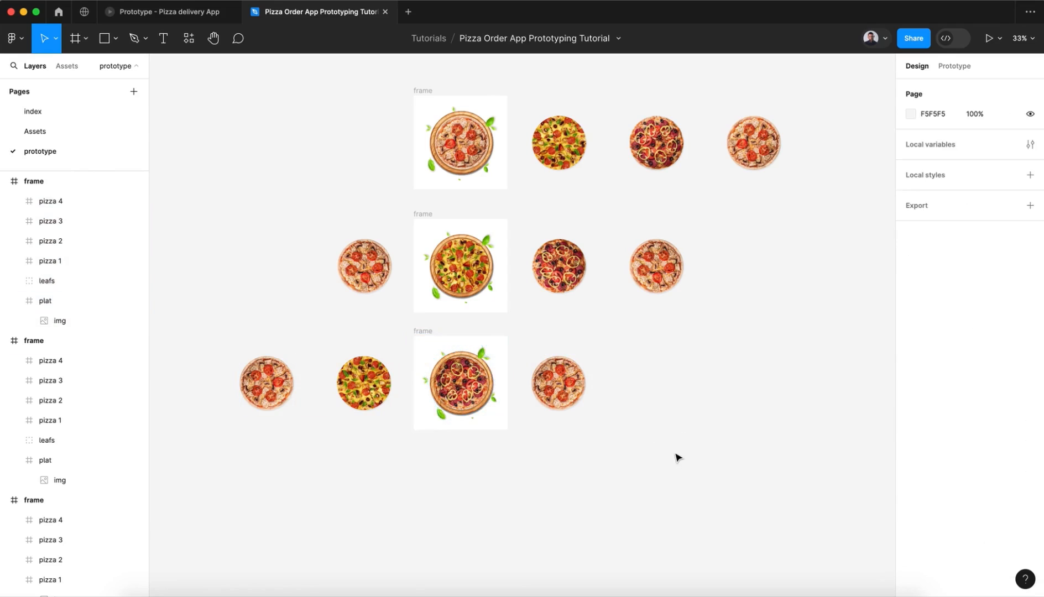
# Step: Duplicate the third frame with all its contents and place the copy directly below it as a fourth frame
pyautogui.scroll(-5, 678, 457)
pyautogui.click(442, 183)
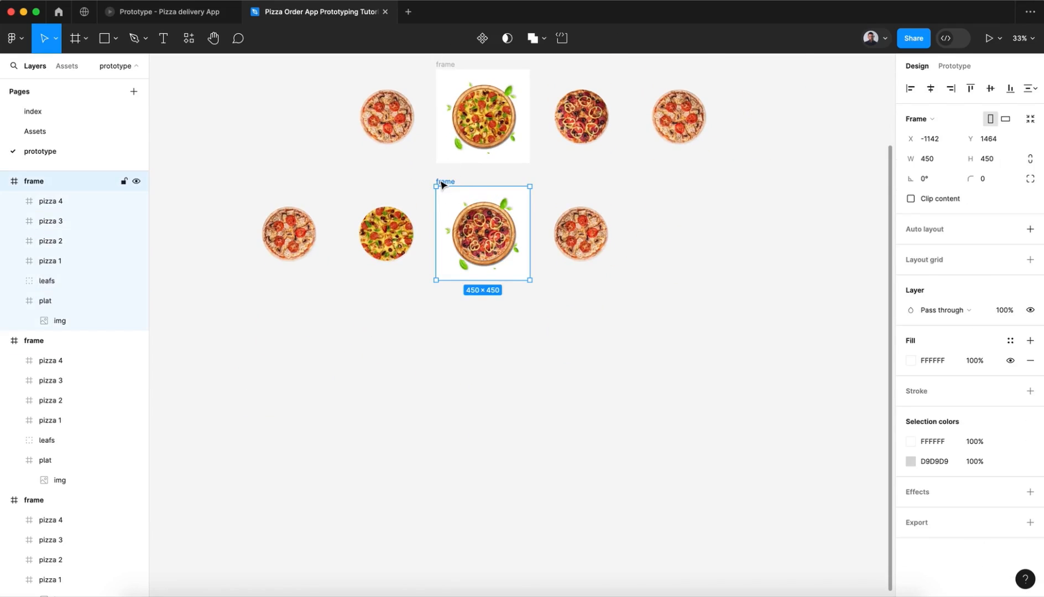
pyautogui.hotkey('ctrl', 'd')
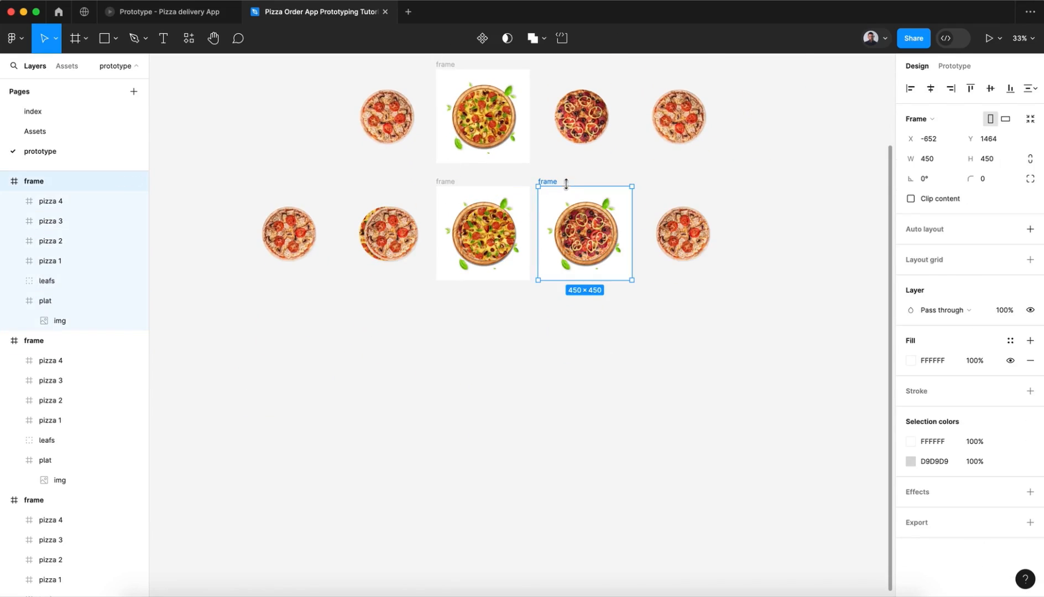
pyautogui.moveTo(554, 181); pyautogui.dragTo(456, 308)
# Step: Shift pizzas 1 to 4 in the fourth frame left together until pizza 2 is centred on the plate
pyautogui.click(70, 206)
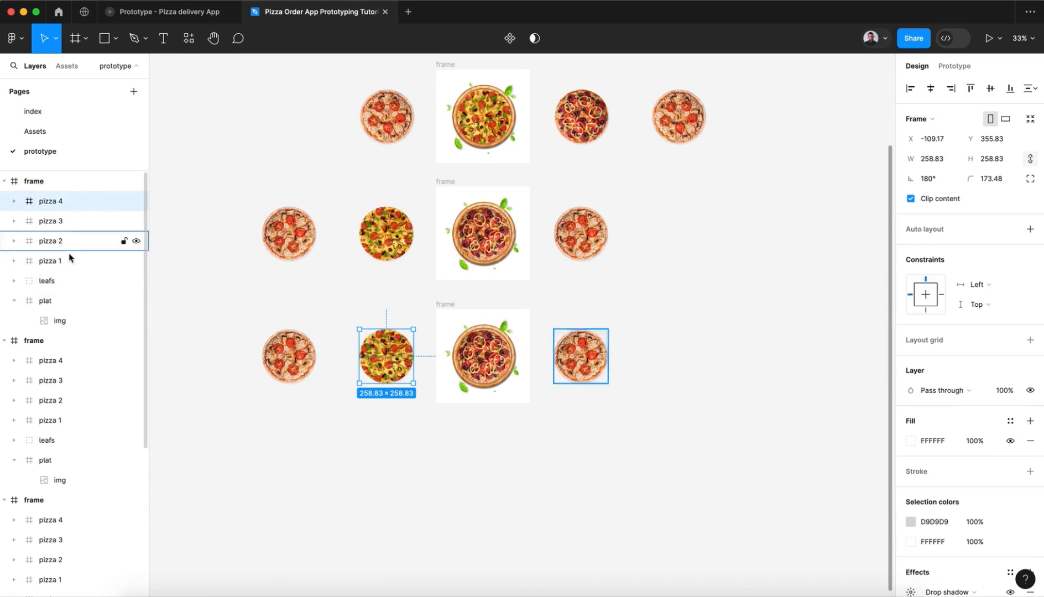
pyautogui.keyDown('shift'); pyautogui.click(70, 261); pyautogui.keyUp('shift')
pyautogui.hotkey('shift', 'Left')
pyautogui.hotkey('shift', 'Left')
pyautogui.hotkey('shift', 'Left')
pyautogui.hotkey('shift', 'Left')
pyautogui.hotkey('shift', 'Left')
pyautogui.hotkey('shift', 'Left')
pyautogui.hotkey('shift', 'Left')
pyautogui.hotkey('shift', 'Left')
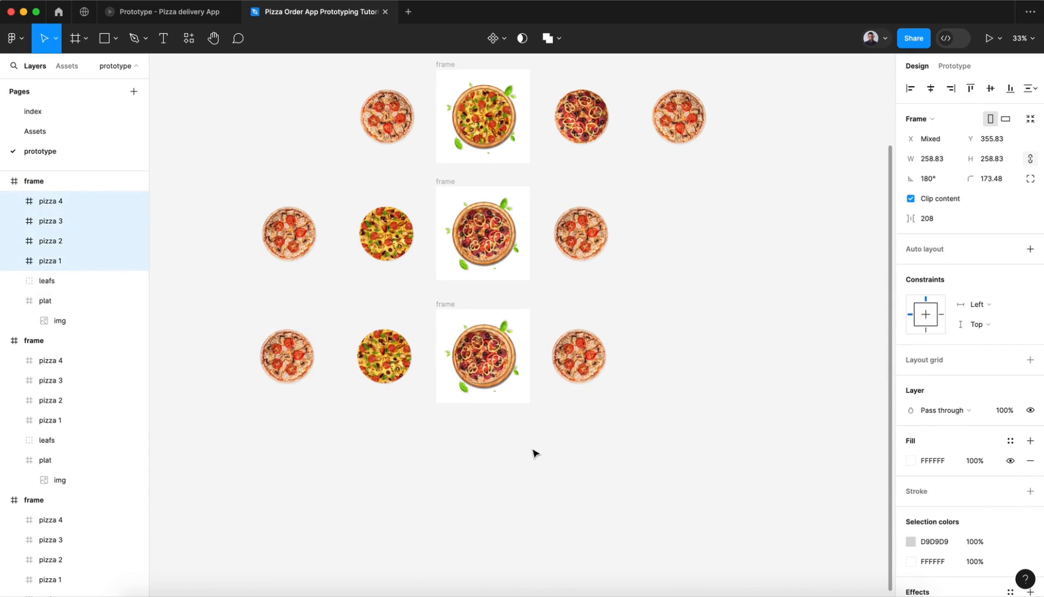
pyautogui.hotkey('shift', 'Left')
pyautogui.hotkey('shift', 'Left')
pyautogui.hotkey('shift', 'Left')
pyautogui.hotkey('shift', 'Left')
pyautogui.hotkey('shift', 'Left')
pyautogui.hotkey('shift', 'Left')
pyautogui.hotkey('shift', 'Left')
pyautogui.hotkey('shift', 'Left')
pyautogui.hotkey('shift', 'Left')
pyautogui.hotkey('shift', 'Left')
pyautogui.hotkey('shift', 'Left')
pyautogui.hotkey('shift', 'Left')
pyautogui.hotkey('shift', 'Left')
pyautogui.hotkey('shift', 'Left')
pyautogui.hotkey('shift', 'Left')
pyautogui.hotkey('shift', 'Left')
pyautogui.hotkey('shift', 'Left')
pyautogui.hotkey('shift', 'Left')
pyautogui.hotkey('shift', 'Left')
pyautogui.hotkey('shift', 'Left')
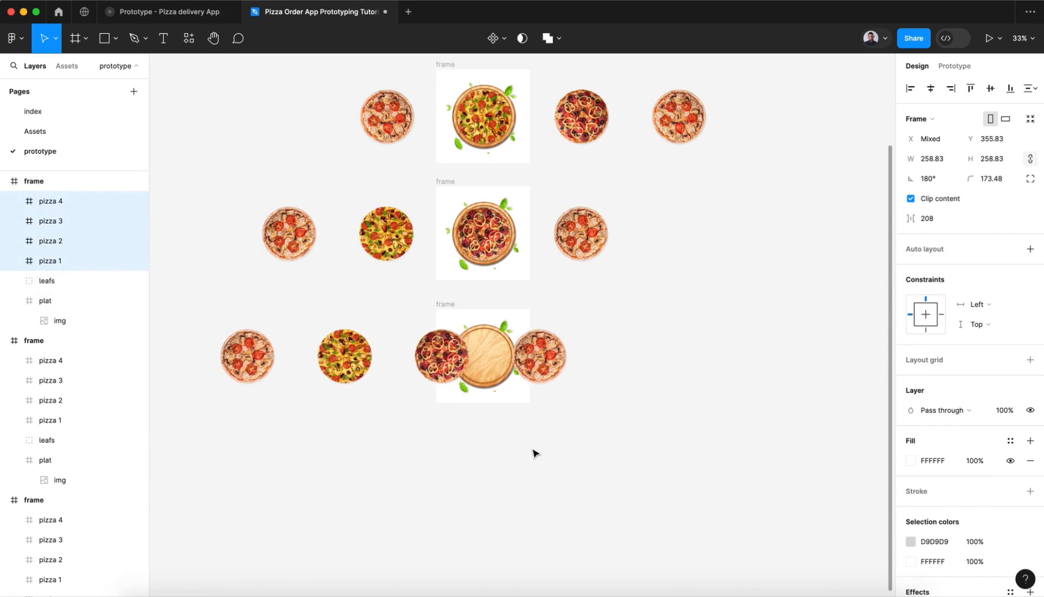
pyautogui.hotkey('shift', 'Left')
pyautogui.hotkey('shift', 'Left')
pyautogui.hotkey('shift', 'Left')
pyautogui.hotkey('shift', 'Left')
pyautogui.hotkey('shift', 'Left')
pyautogui.hotkey('shift', 'Left')
pyautogui.hotkey('shift', 'Left')
pyautogui.hotkey('shift', 'Left')
pyautogui.hotkey('shift', 'Left')
pyautogui.hotkey('shift', 'Left')
pyautogui.hotkey('shift', 'Left')
pyautogui.hotkey('shift', 'Left')
pyautogui.hotkey('shift', 'Left')
pyautogui.hotkey('shift', 'Left')
pyautogui.hotkey('shift', 'Left')
pyautogui.hotkey('shift', 'Left')
pyautogui.hotkey('shift', 'Left')
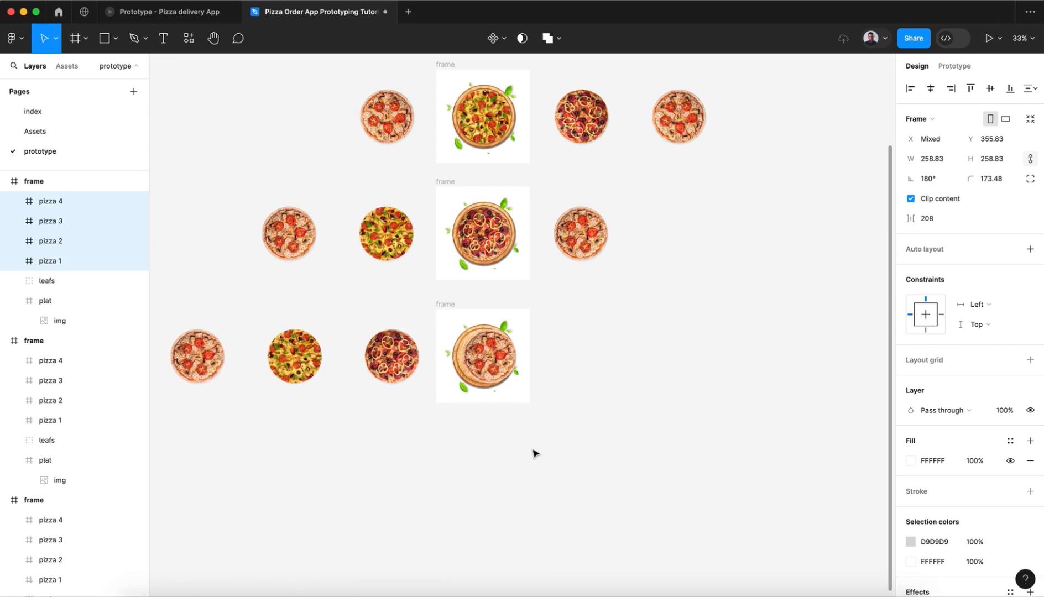
pyautogui.hotkey('shift', 'Right')
pyautogui.press('Left')
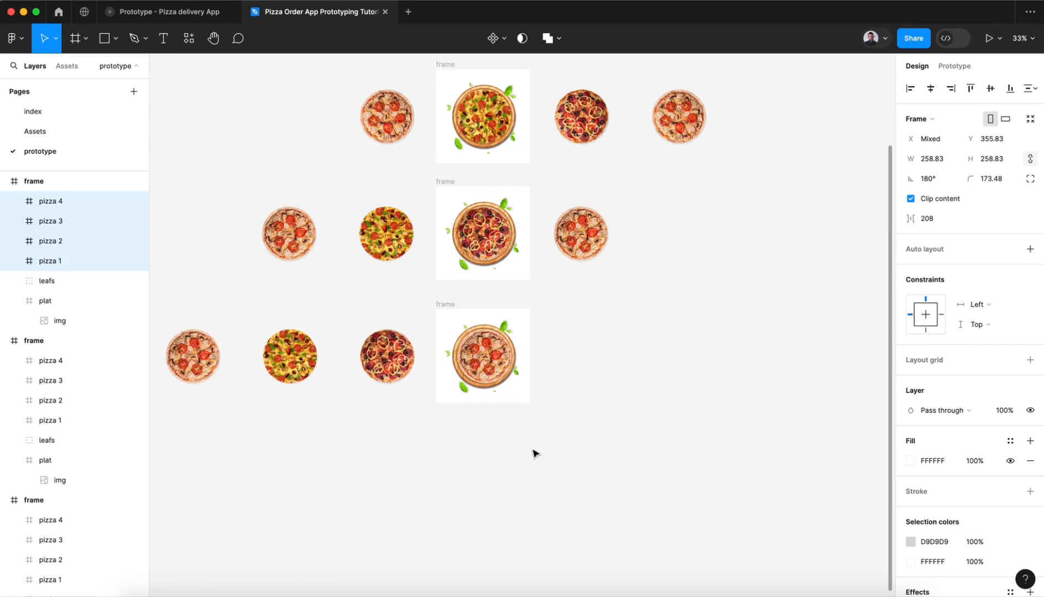
# Step: Set the rotation of the four pizzas in the fourth frame to -90°
pyautogui.click(928, 178)
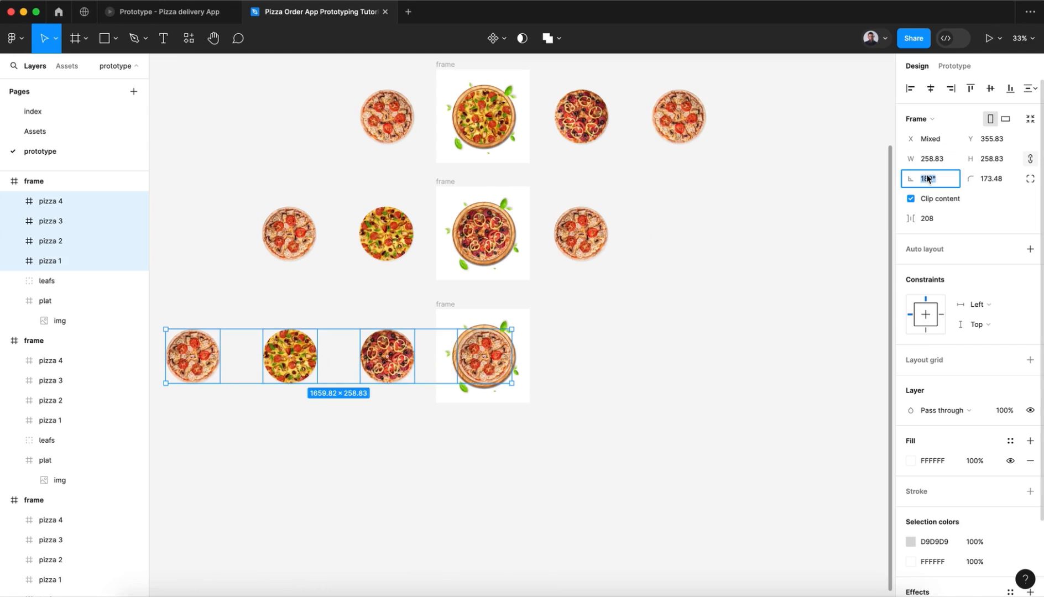
pyautogui.press('BackSpace')
pyautogui.press('Return')
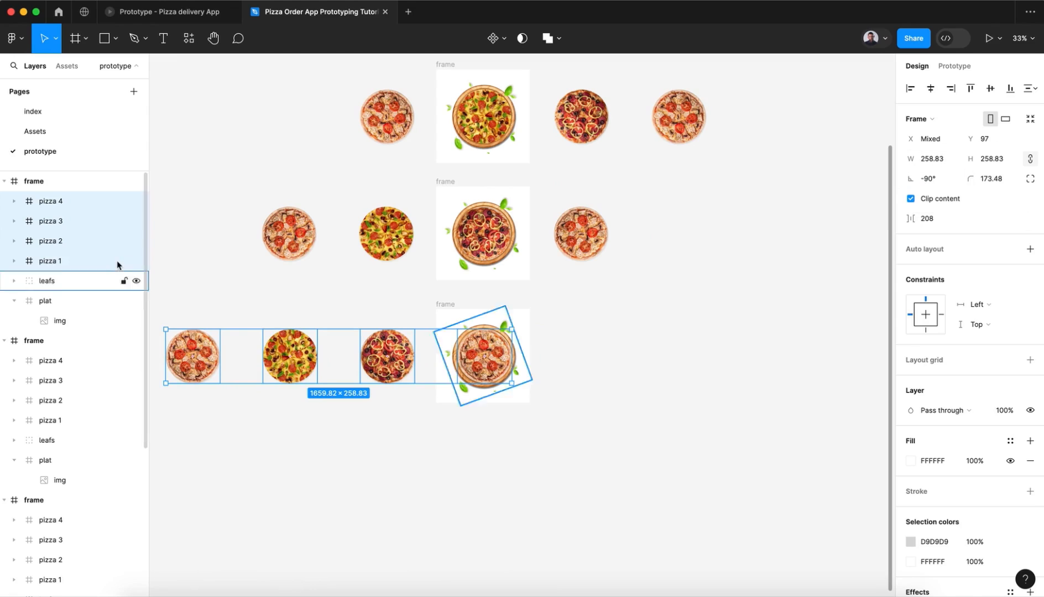
# Step: Set the rotation of the leafs group and plat in the fourth frame to 30°
pyautogui.click(66, 282)
pyautogui.keyDown('shift'); pyautogui.click(65, 302); pyautogui.keyUp('shift')
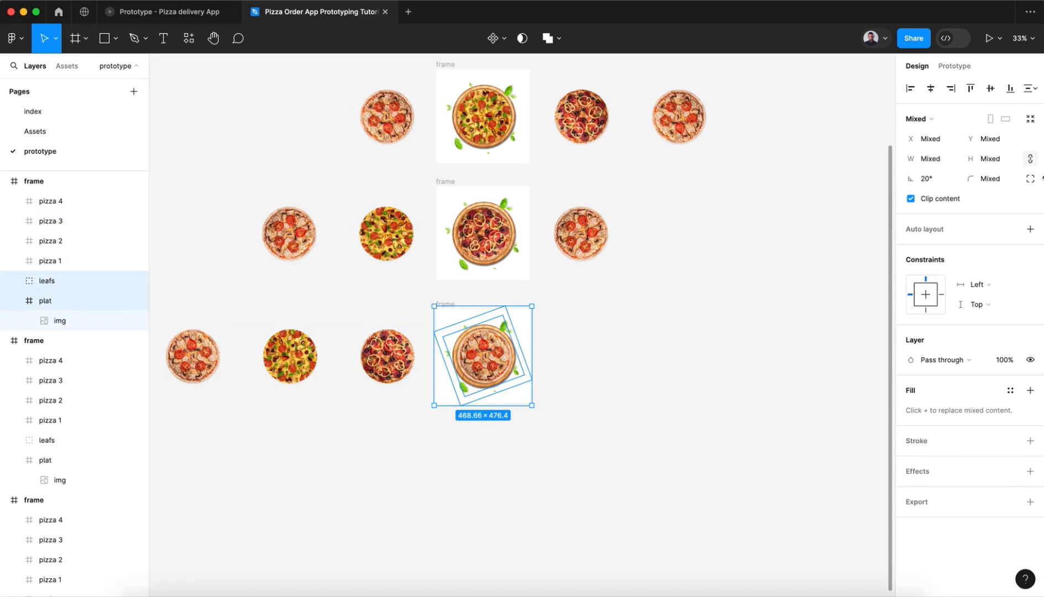
pyautogui.click(940, 179)
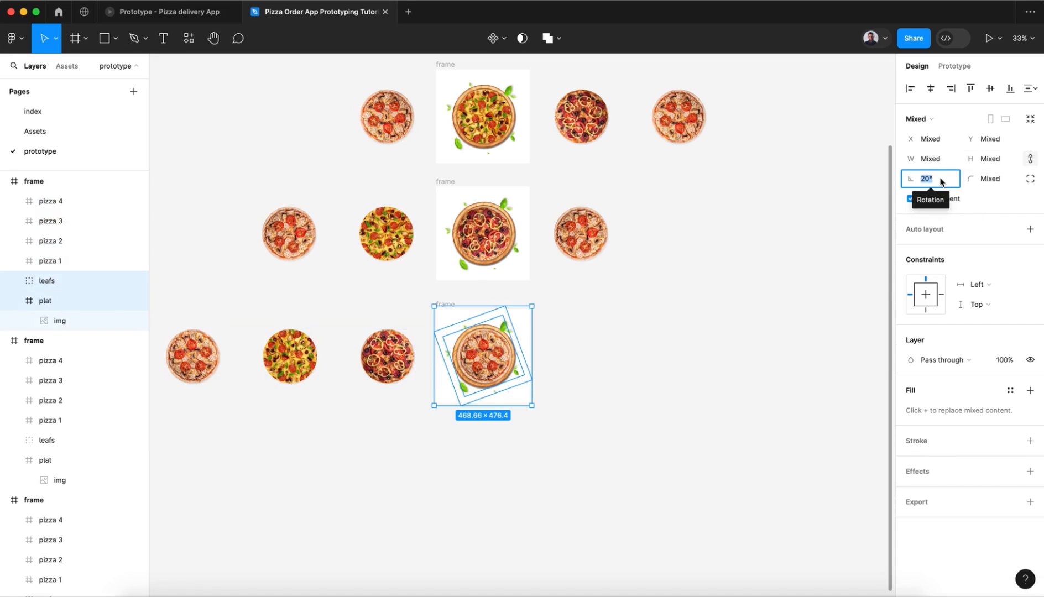
pyautogui.write('30')
pyautogui.press('Return')
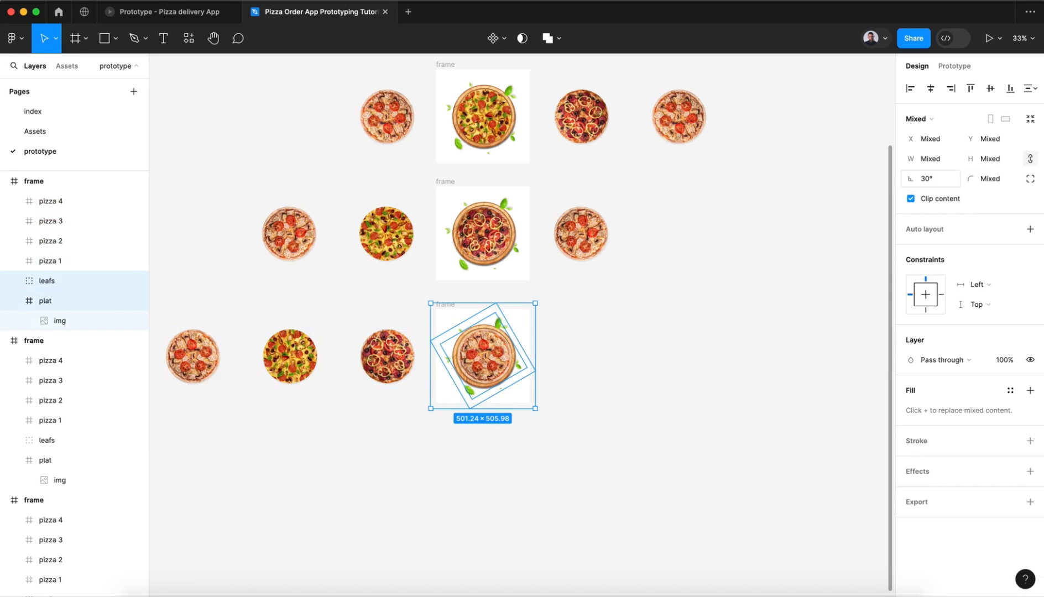
pyautogui.click(783, 329)
# Step: Turn on Clip content for all four stacked frames so pizzas outside their bounds are hidden
pyautogui.scroll(5, 783, 330)
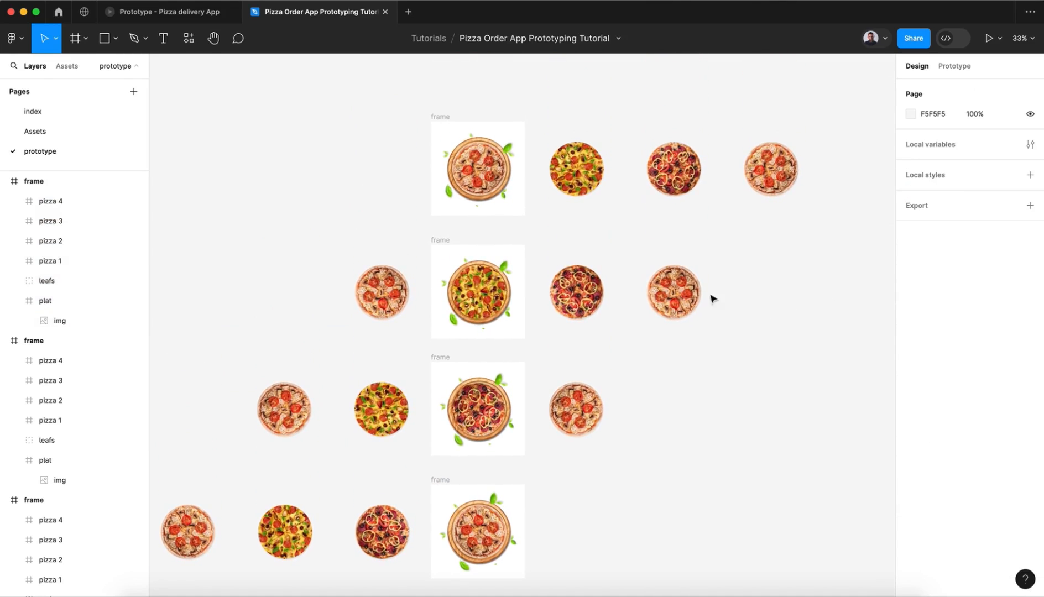
pyautogui.click(446, 120)
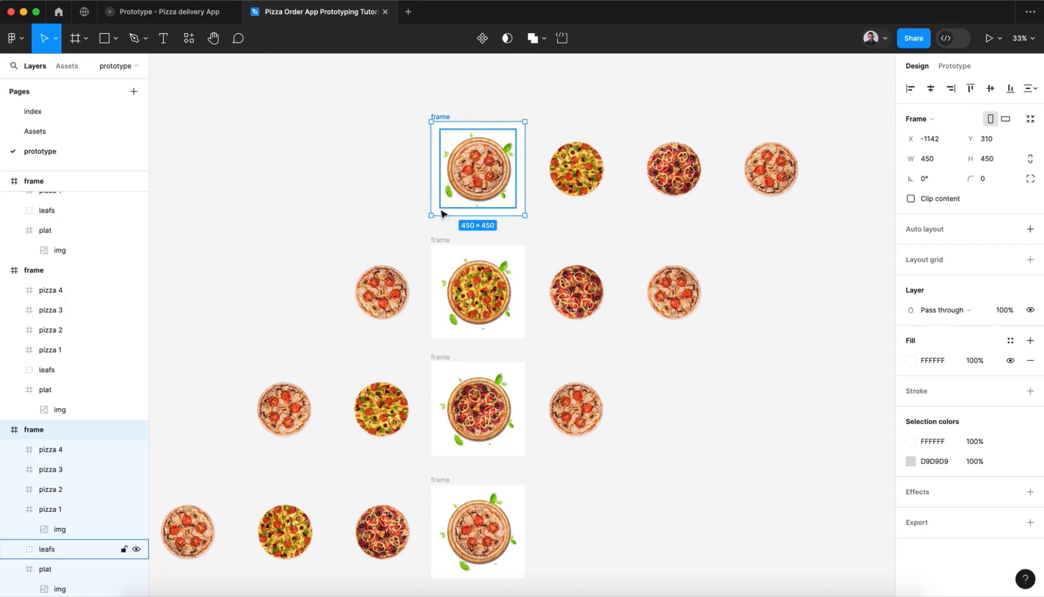
pyautogui.keyDown('shift'); pyautogui.click(445, 239); pyautogui.keyUp('shift')
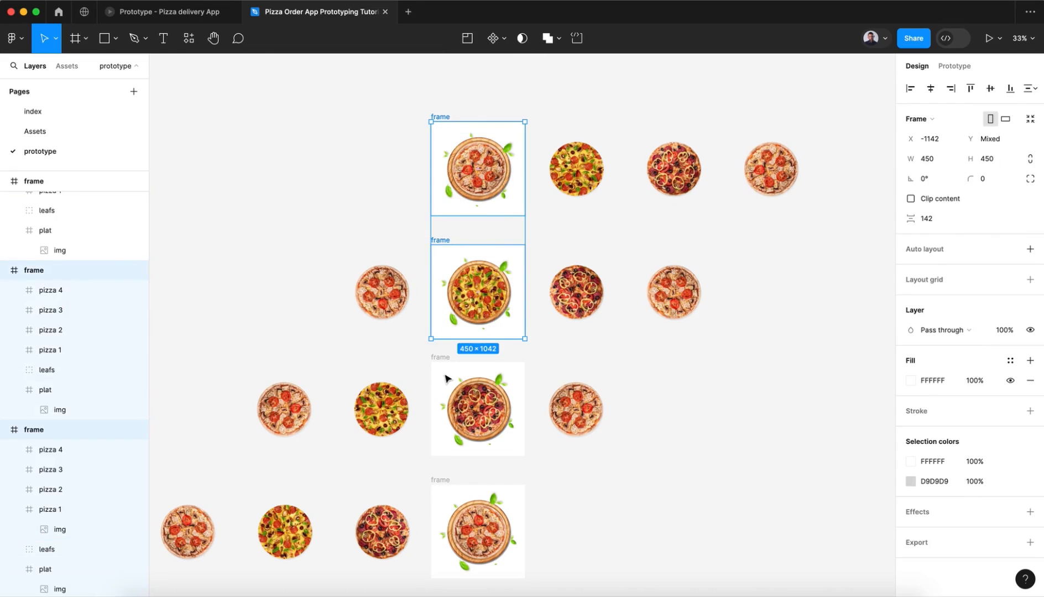
pyautogui.keyDown('shift'); pyautogui.click(445, 357); pyautogui.keyUp('shift')
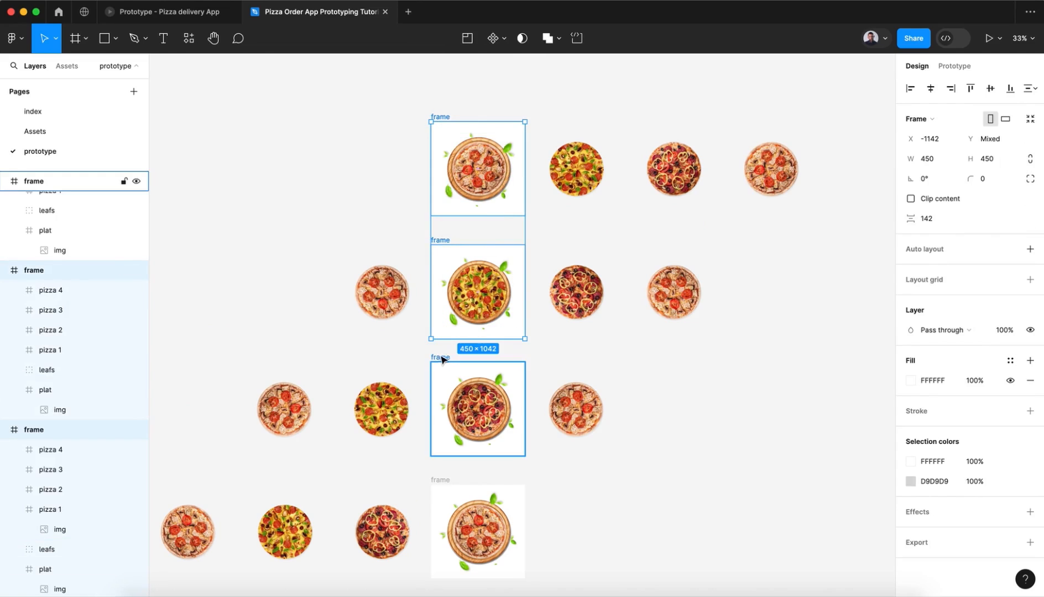
pyautogui.keyDown('shift'); pyautogui.click(443, 480); pyautogui.keyUp('shift')
pyautogui.click(911, 198)
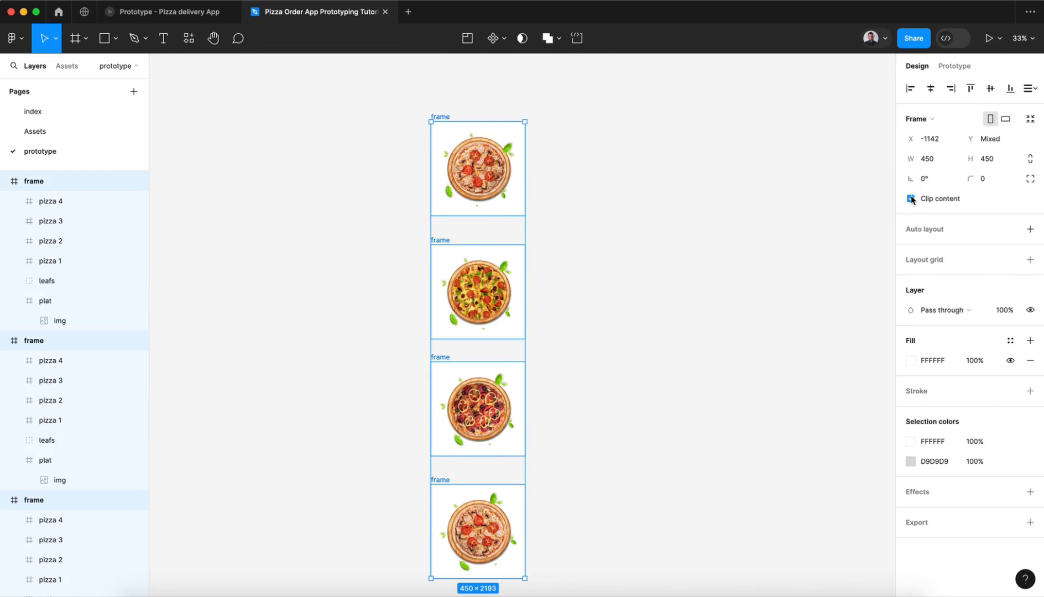
pyautogui.scroll(-2, 596, 529)
pyautogui.click(595, 528)
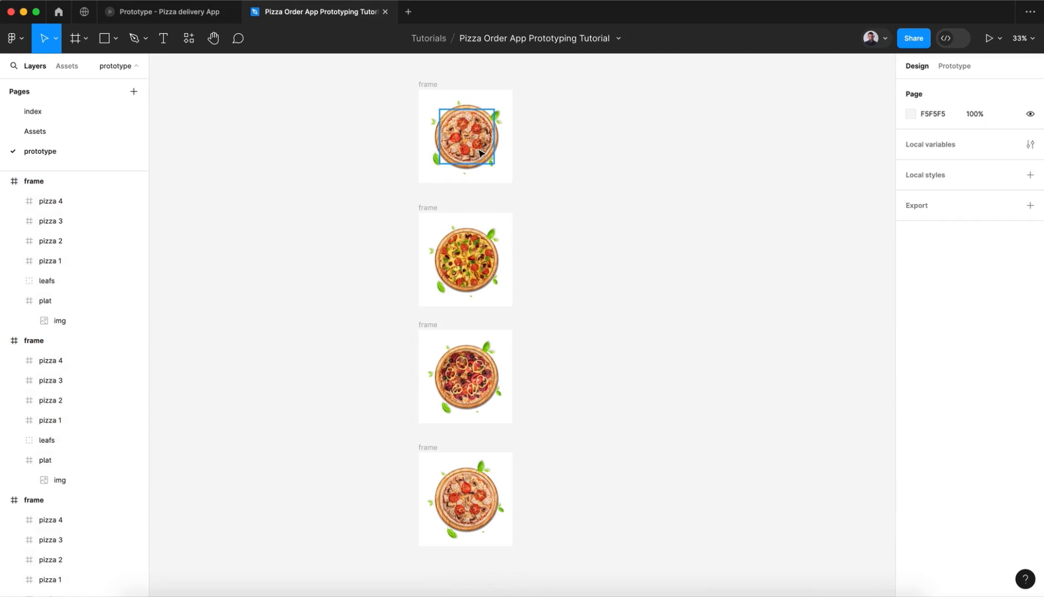
# Step: Add a prototype connection from pizza 1 in the first frame to the second frame
pyautogui.click(954, 66)
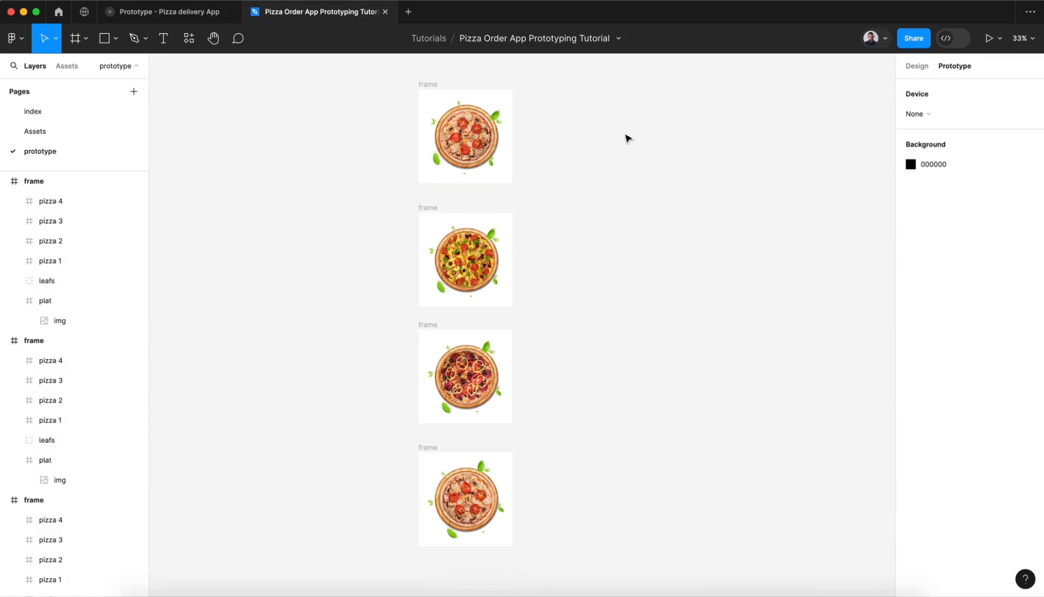
pyautogui.click(481, 147)
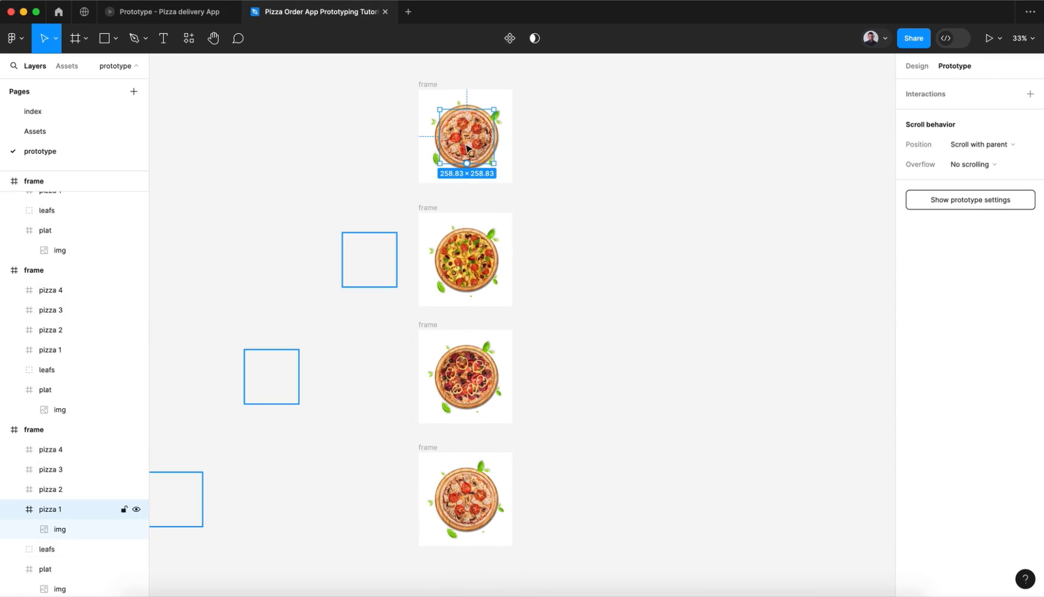
pyautogui.click(13, 510)
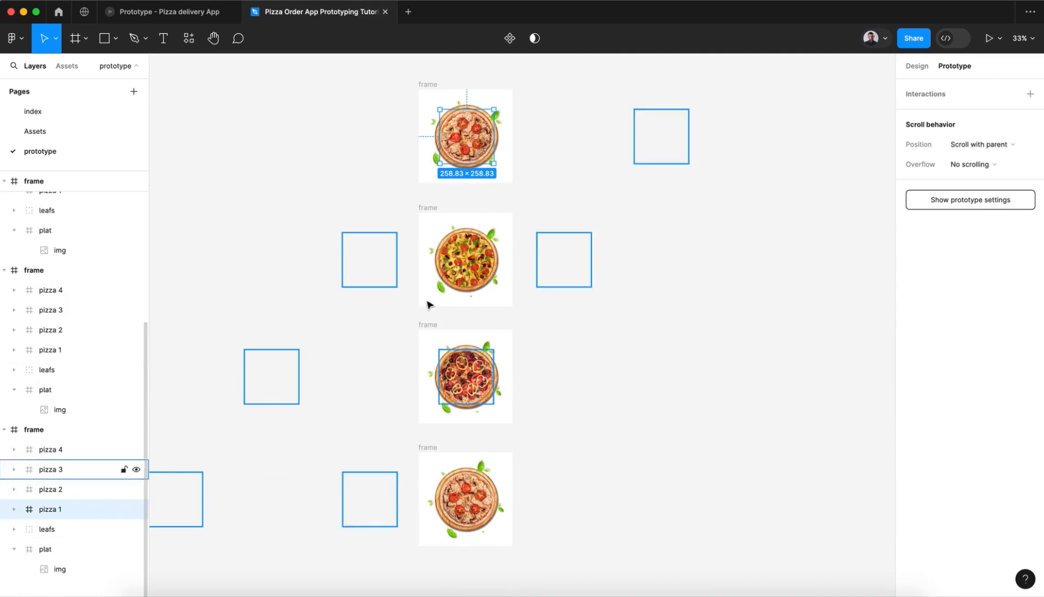
pyautogui.moveTo(467, 165); pyautogui.dragTo(466, 227)
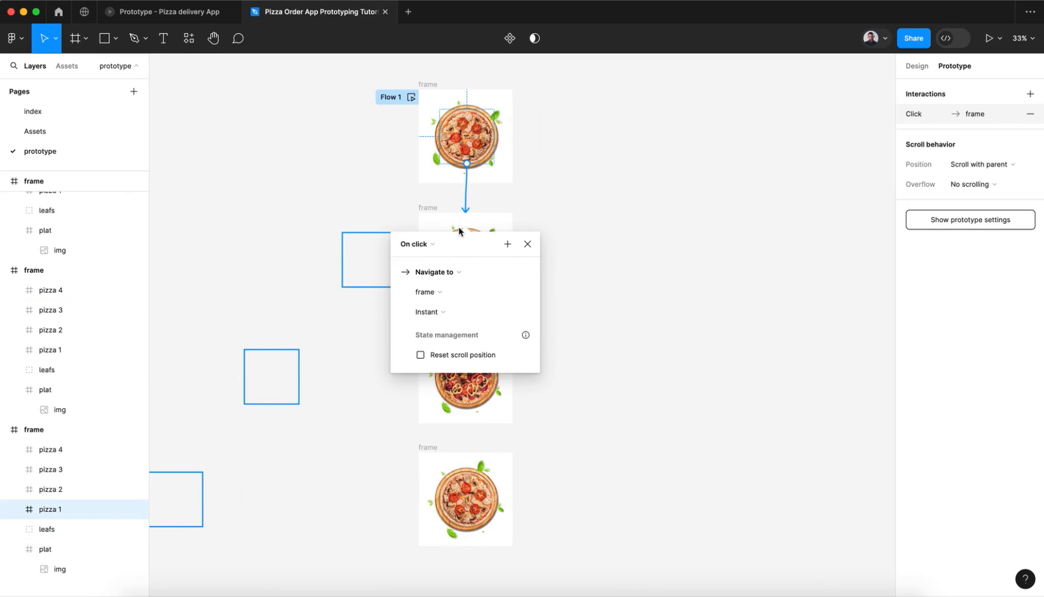
# Step: Set pizza 1's interaction to On drag with Smart animate and Gentle easing at 800ms
pyautogui.click(415, 244)
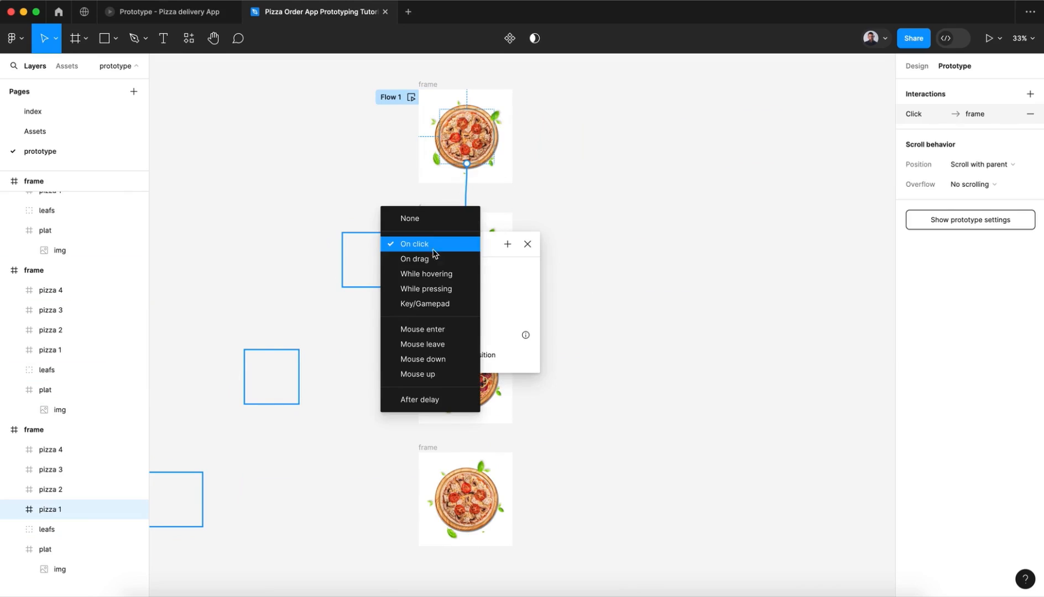
pyautogui.click(414, 259)
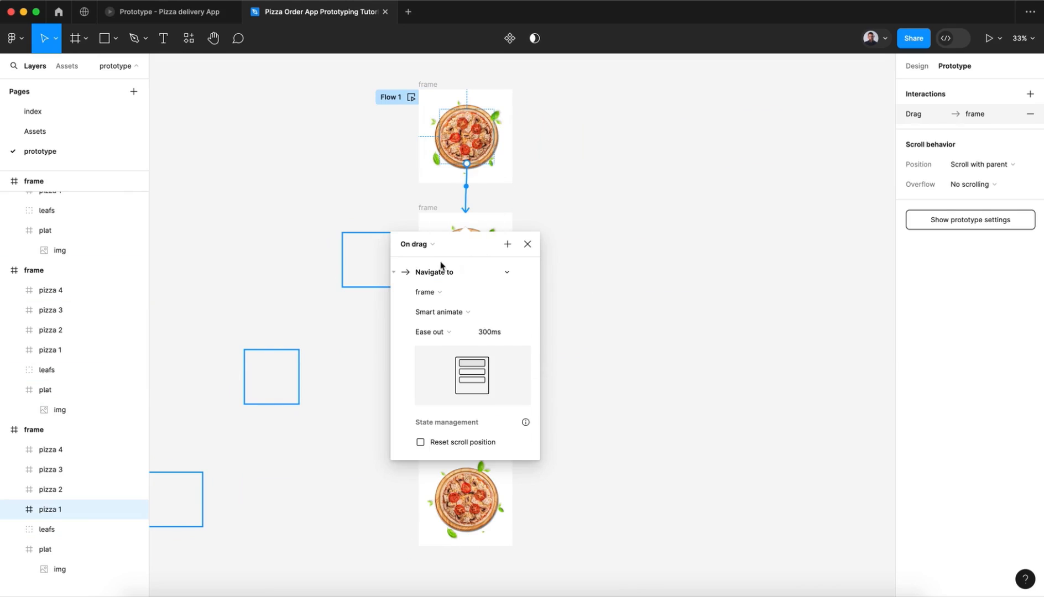
pyautogui.click(451, 334)
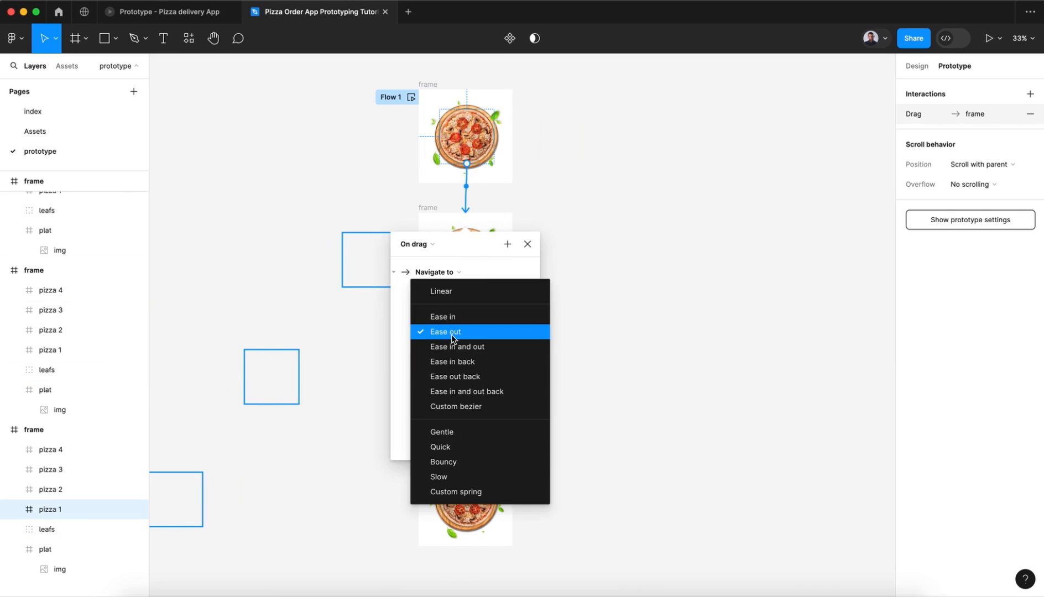
pyautogui.click(489, 440)
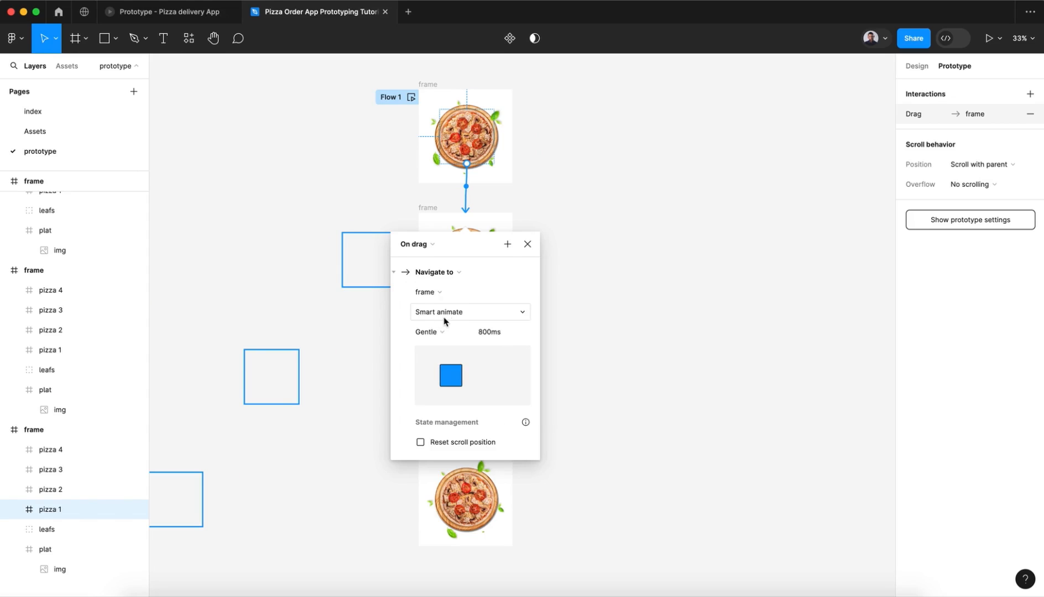
pyautogui.click(528, 243)
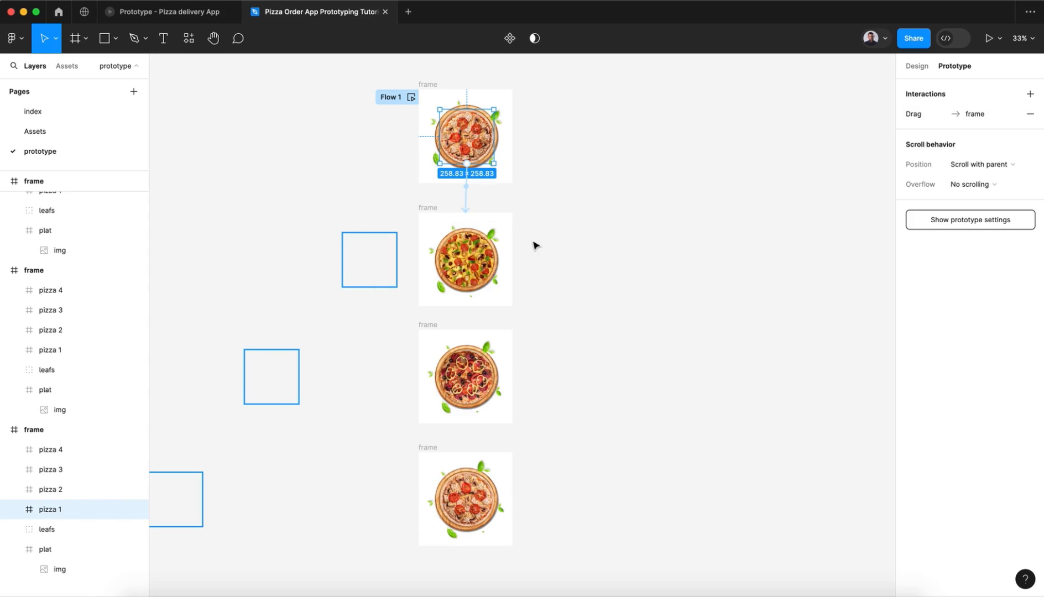
# Step: Link pizza 4 in the second frame to the third frame with an On drag trigger and Gentle Smart animate at 800ms
pyautogui.click(460, 270)
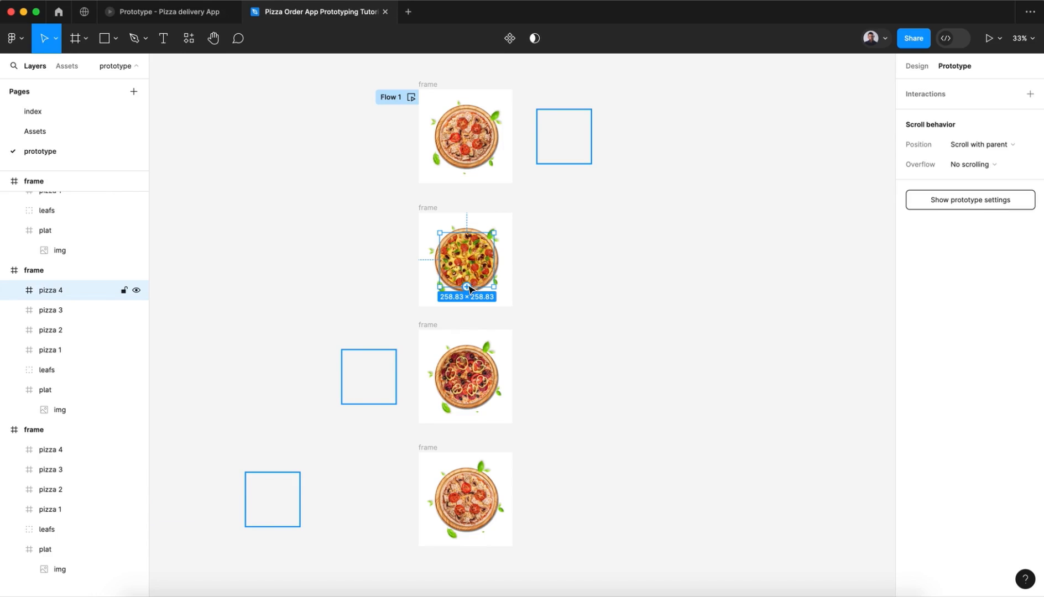
pyautogui.moveTo(469, 289); pyautogui.dragTo(474, 354)
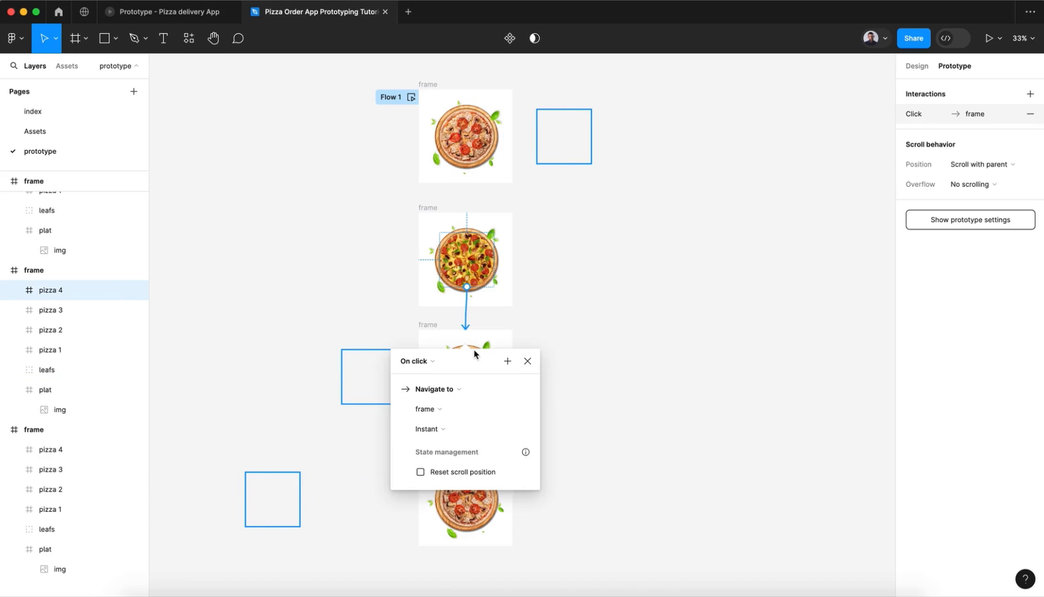
pyautogui.click(431, 361)
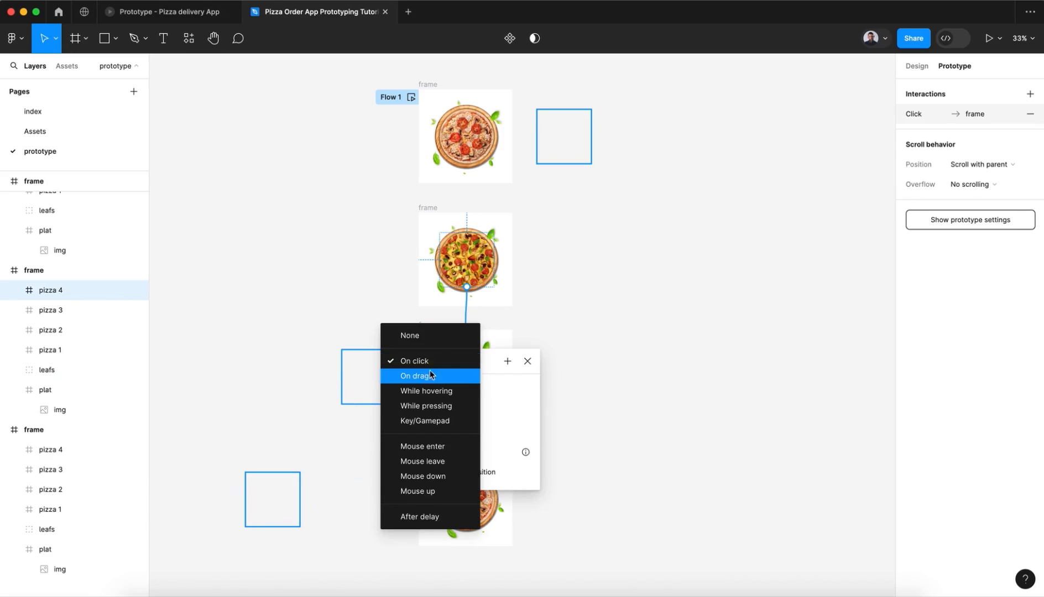
pyautogui.click(429, 374)
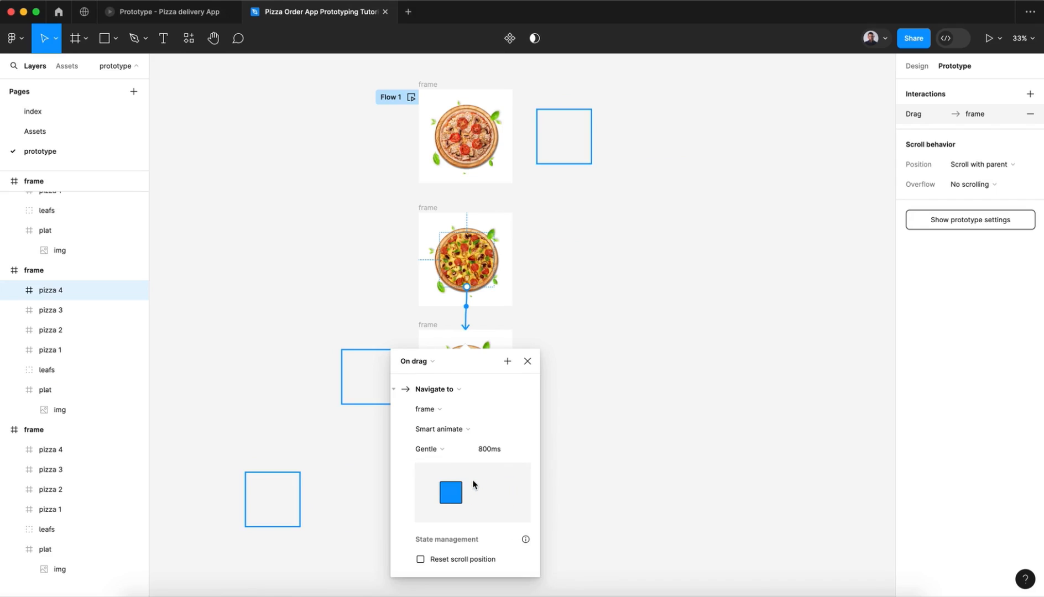
pyautogui.click(533, 365)
# Step: Link pizza 3 in the third frame to the fourth frame with an On drag trigger and Gentle Smart animate at 800ms
pyautogui.scroll(-4, 534, 366)
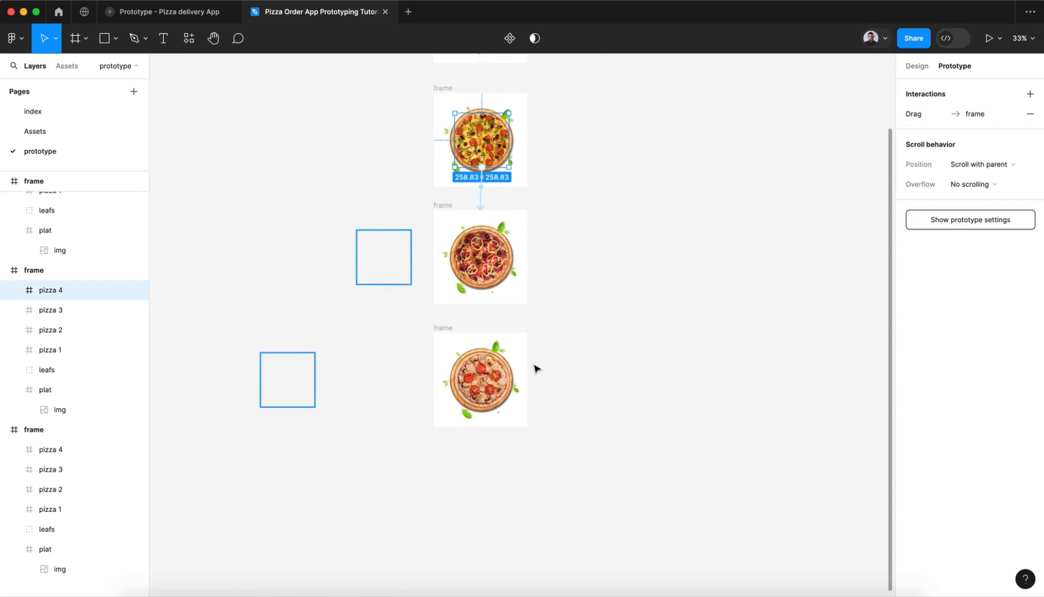
pyautogui.click(478, 260)
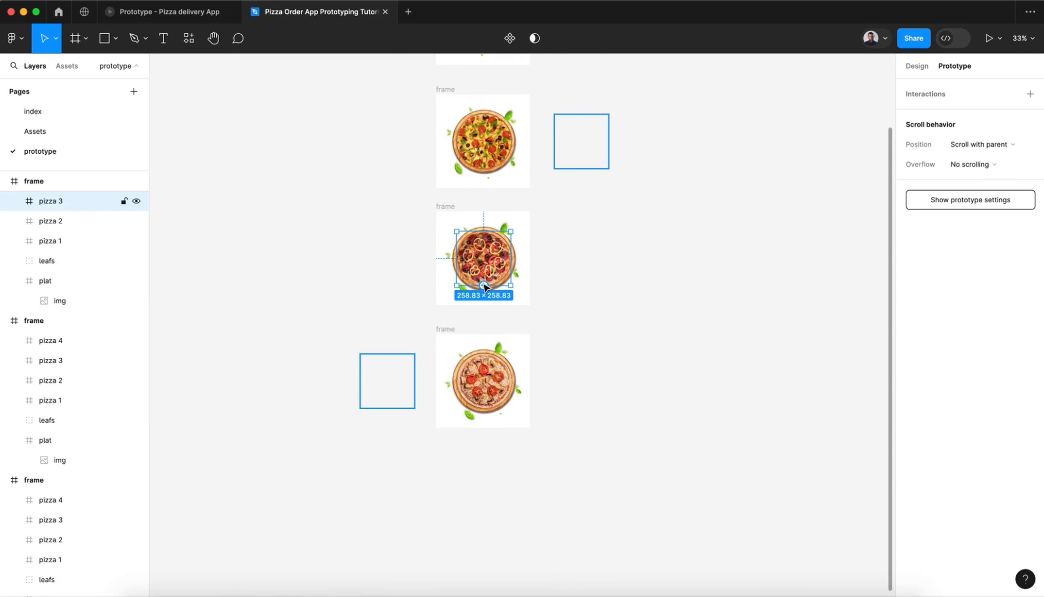
pyautogui.moveTo(483, 285); pyautogui.dragTo(482, 377)
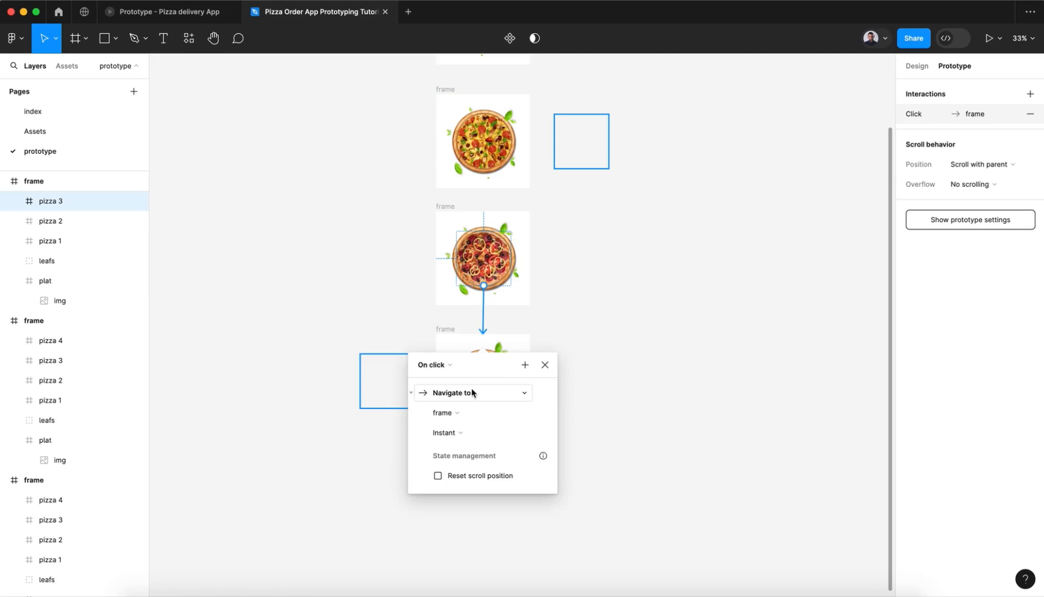
pyautogui.click(436, 365)
pyautogui.click(443, 378)
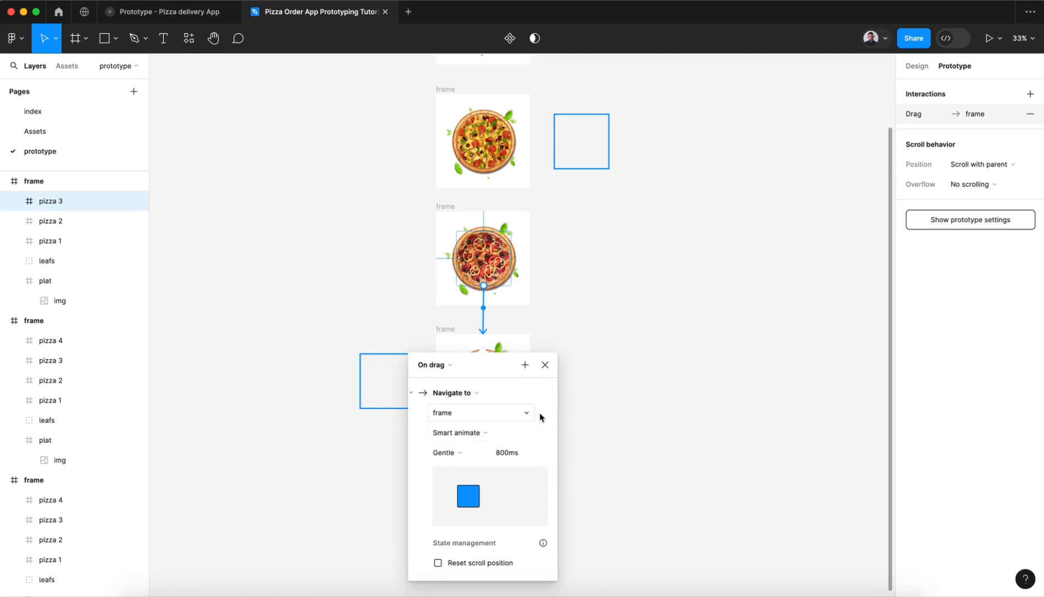
pyautogui.click(546, 365)
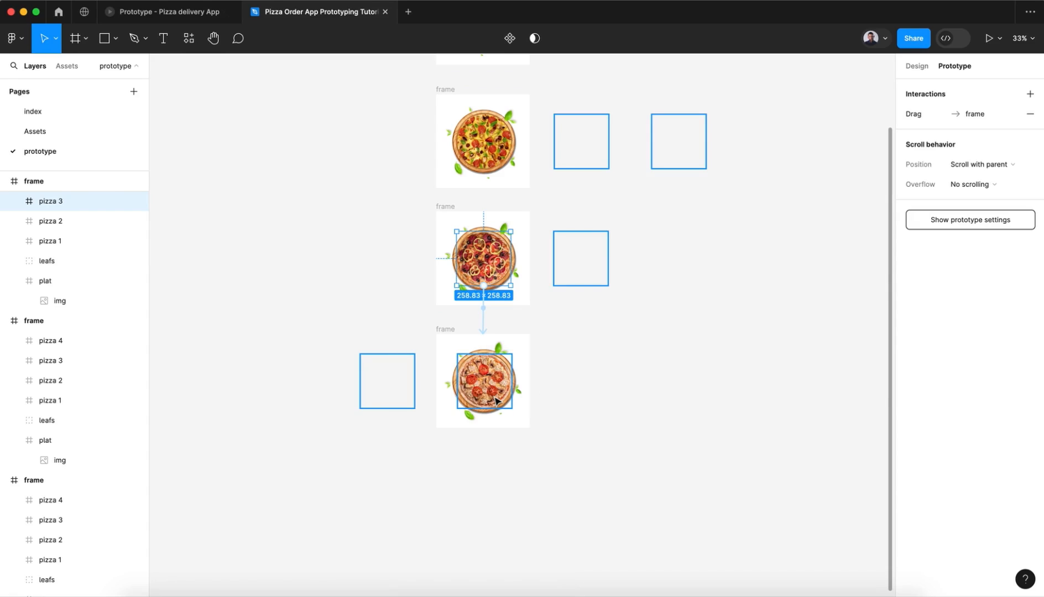
# Step: Switch to the running Pizza delivery App prototype and swipe the pizza sideways to examine its backward transition
pyautogui.click(496, 401)
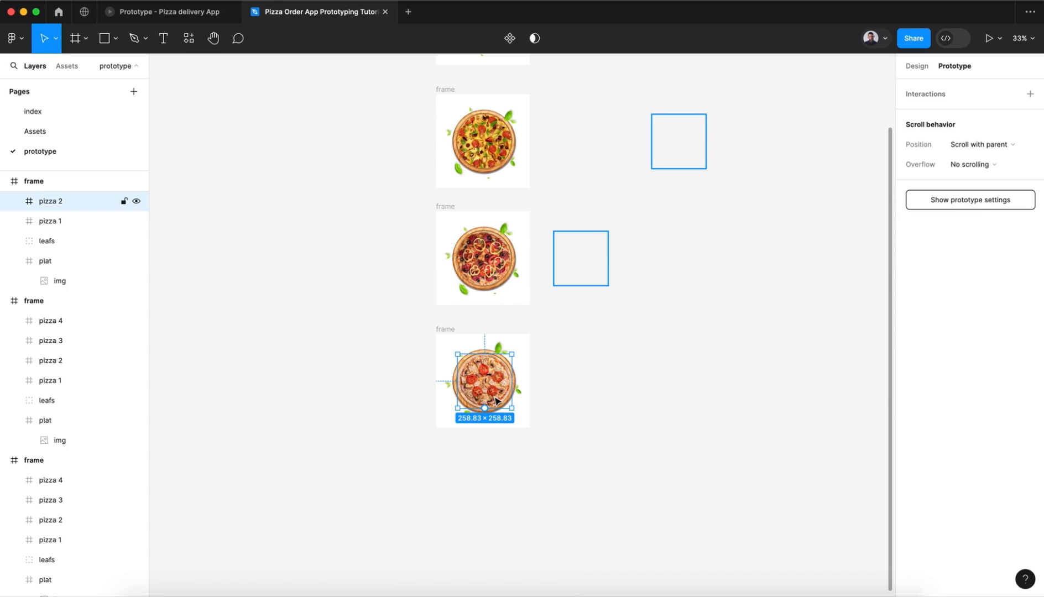
pyautogui.scroll(5, 508, 249)
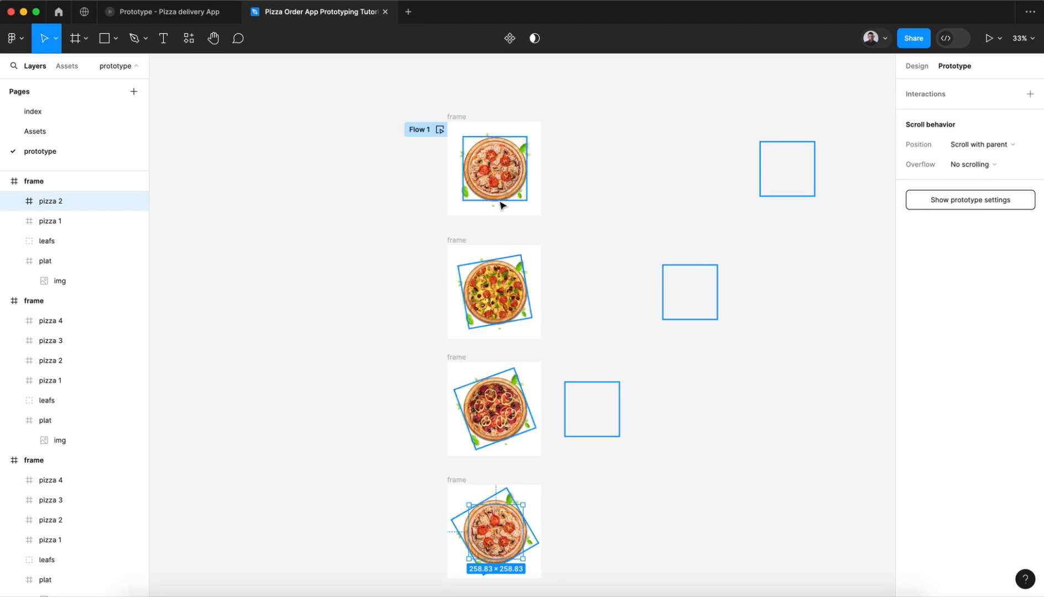
pyautogui.click(184, 12)
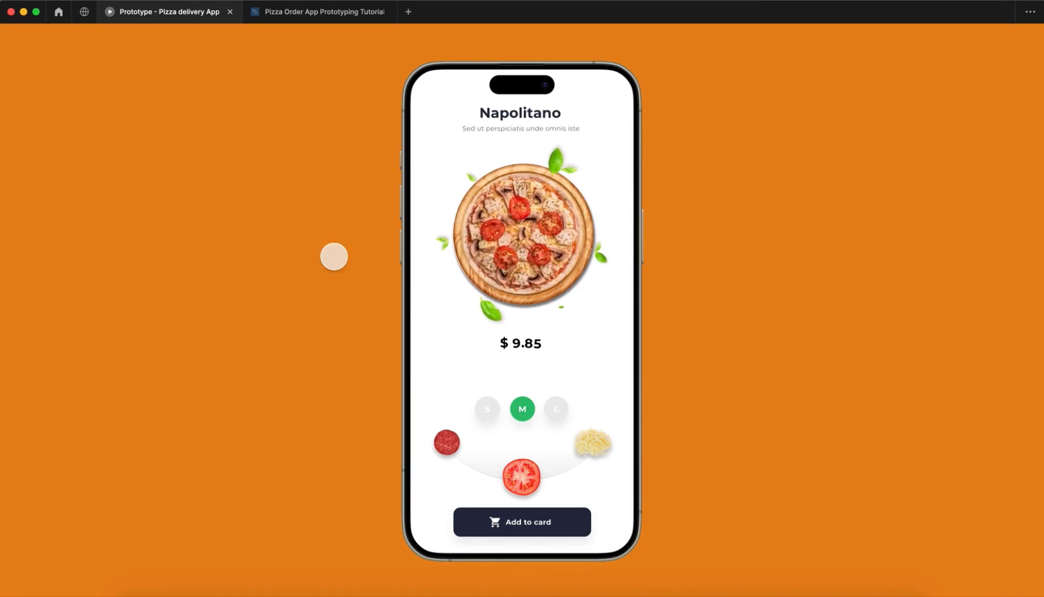
pyautogui.moveTo(494, 245); pyautogui.dragTo(615, 247)
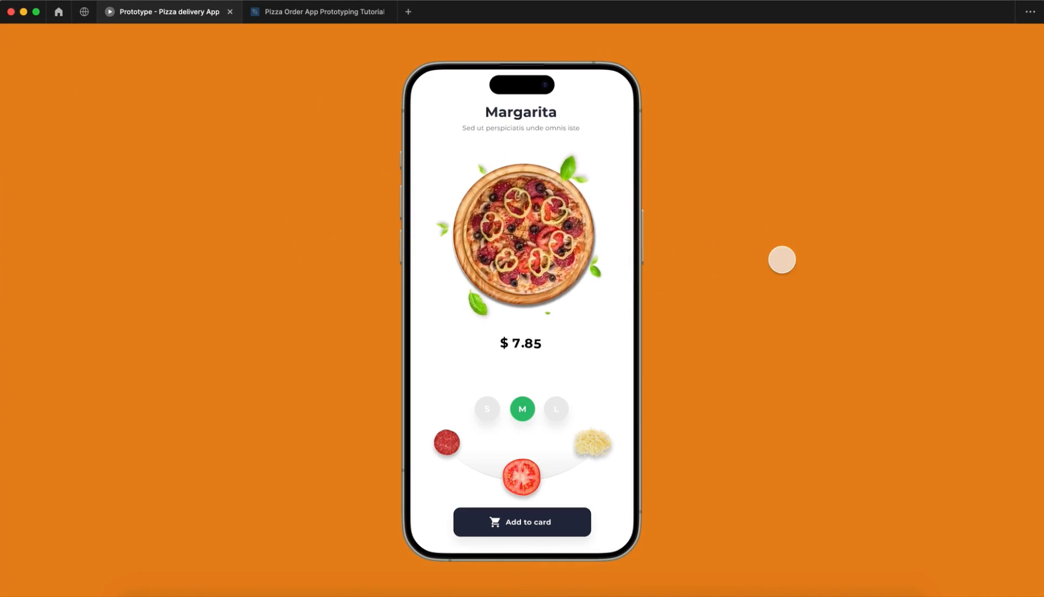
pyautogui.click(299, 13)
# Step: Link pizza 2 in the fourth frame back to the third frame with an On drag trigger and Gentle Smart animate at 800ms
pyautogui.scroll(-5, 467, 437)
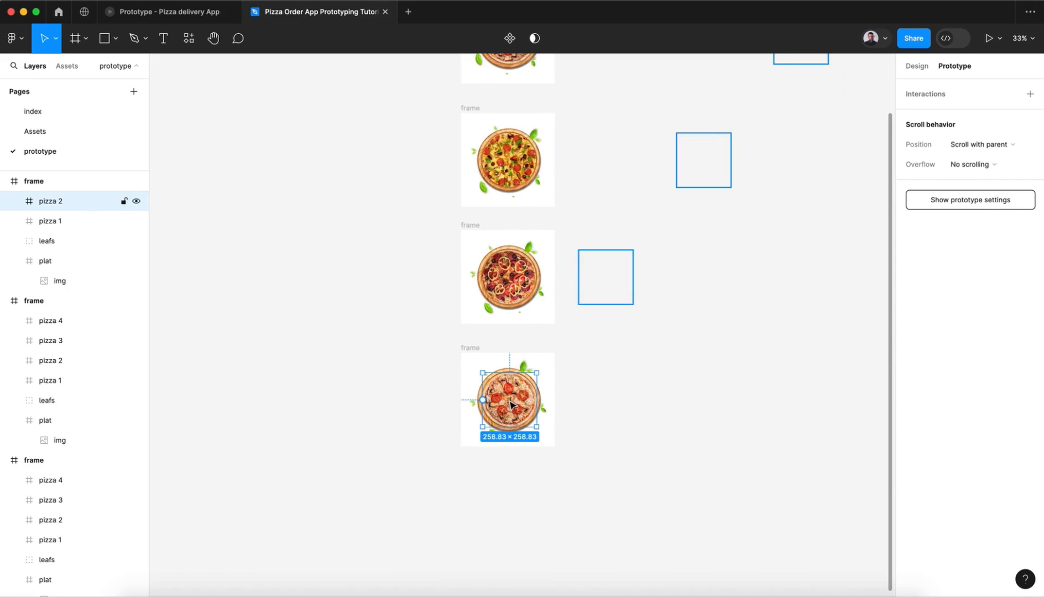
pyautogui.scroll(2, 133, 240)
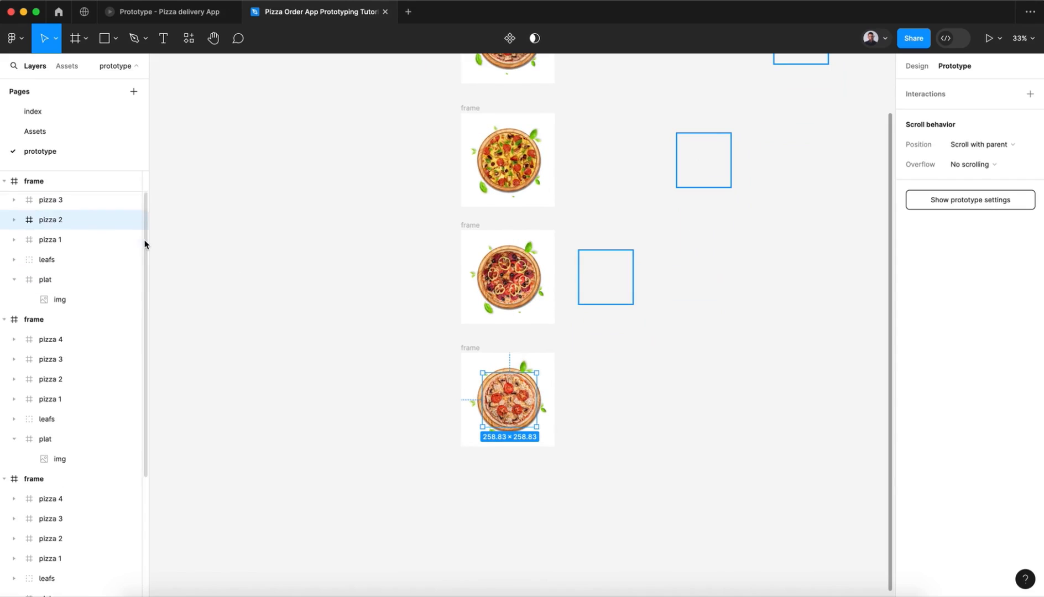
pyautogui.click(76, 222)
pyautogui.click(73, 203)
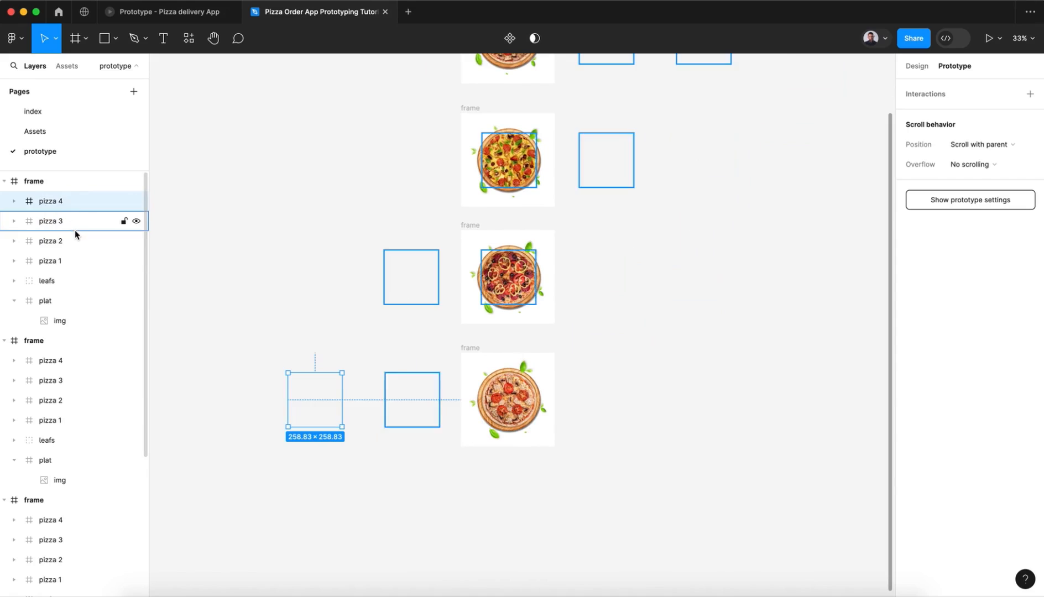
pyautogui.click(77, 224)
pyautogui.click(77, 242)
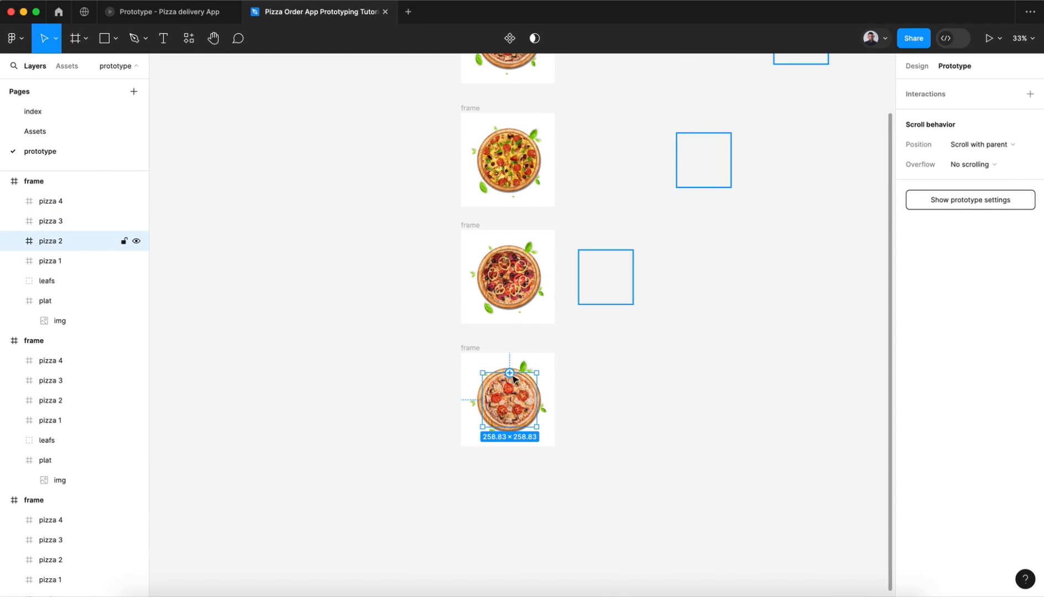
pyautogui.moveTo(510, 373); pyautogui.dragTo(494, 319)
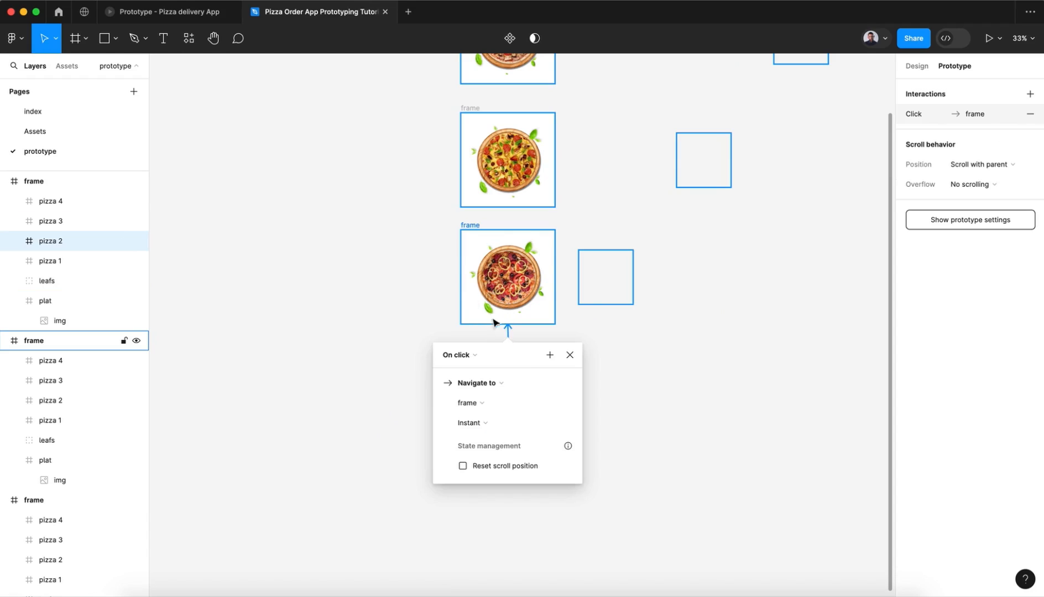
pyautogui.click(474, 354)
pyautogui.click(473, 370)
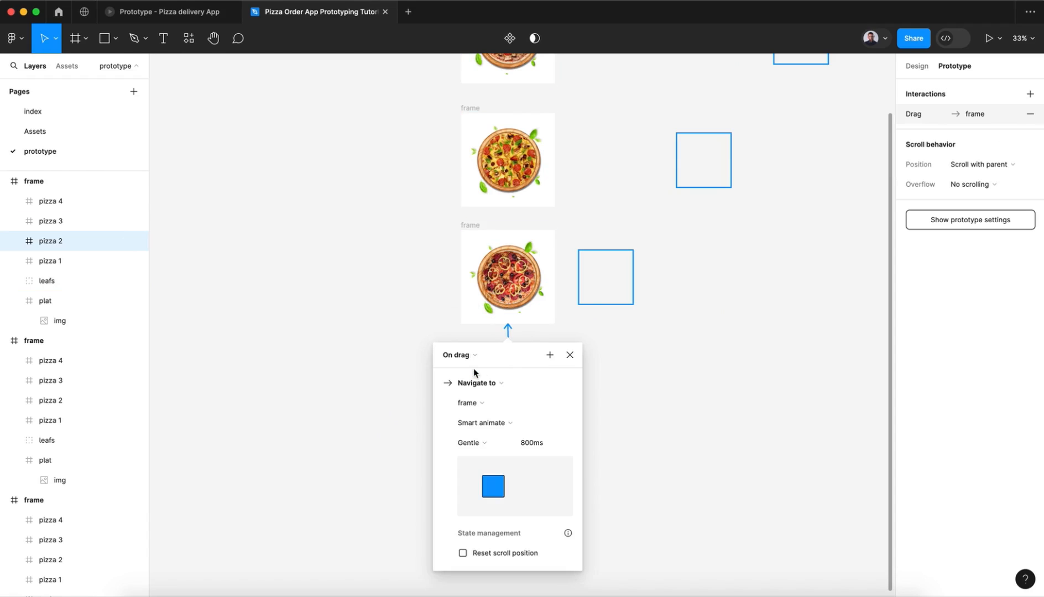
pyautogui.click(569, 355)
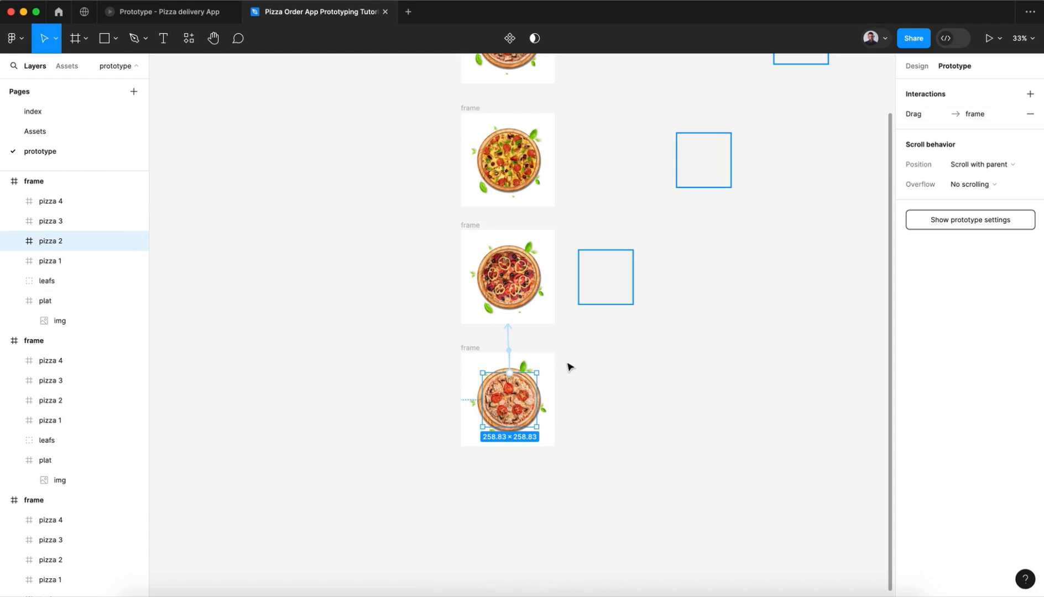
# Step: Link pizza 3 in the third frame back to the second frame with an On drag trigger and Gentle Smart animate at 800ms
pyautogui.click(520, 292)
pyautogui.moveTo(510, 252); pyautogui.dragTo(509, 202)
pyautogui.click(479, 238)
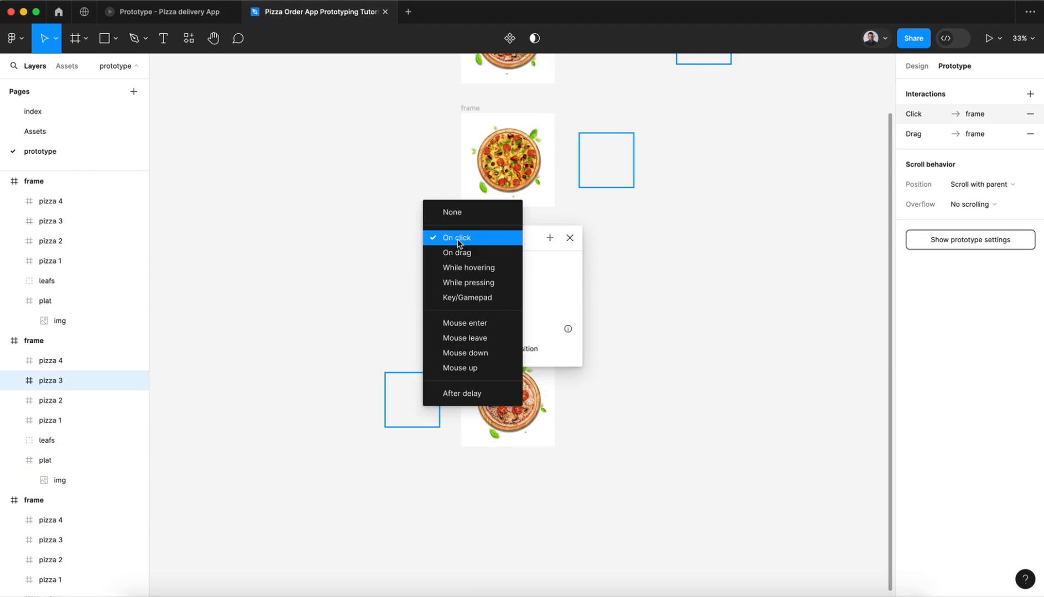
pyautogui.click(461, 252)
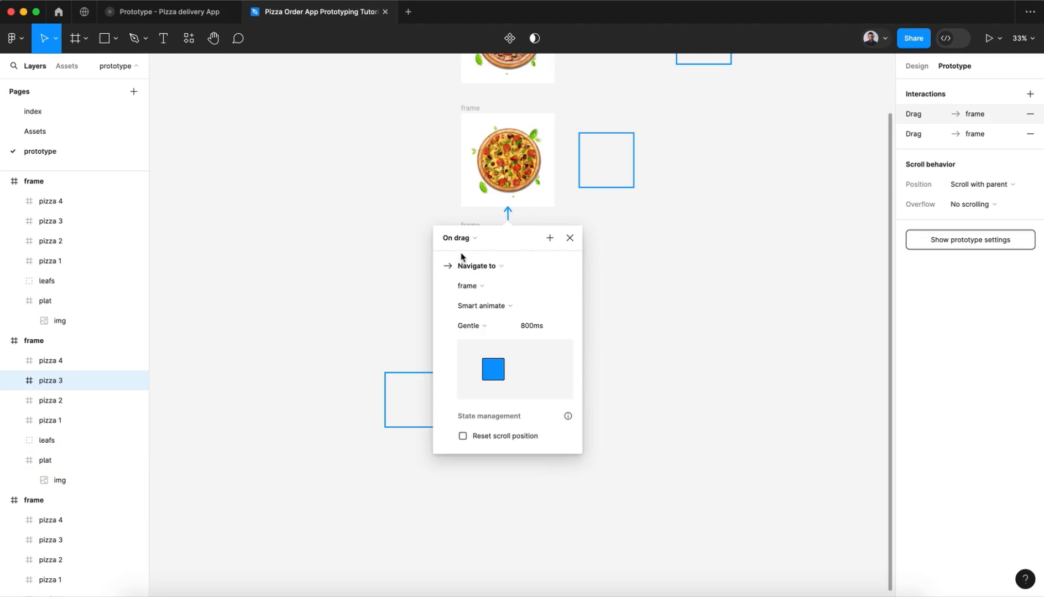
pyautogui.click(568, 241)
# Step: Link pizza 4 in the second frame back to the first with On drag and Gentle Smart animate at 800ms, and check its forward link
pyautogui.scroll(5, 498, 232)
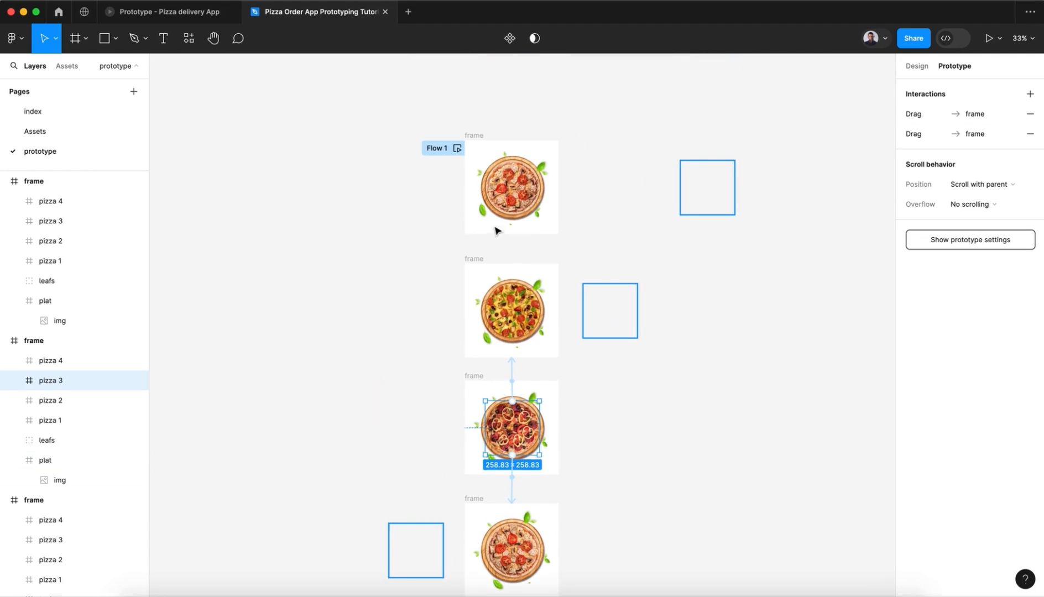
pyautogui.click(504, 304)
pyautogui.moveTo(512, 284); pyautogui.dragTo(505, 235)
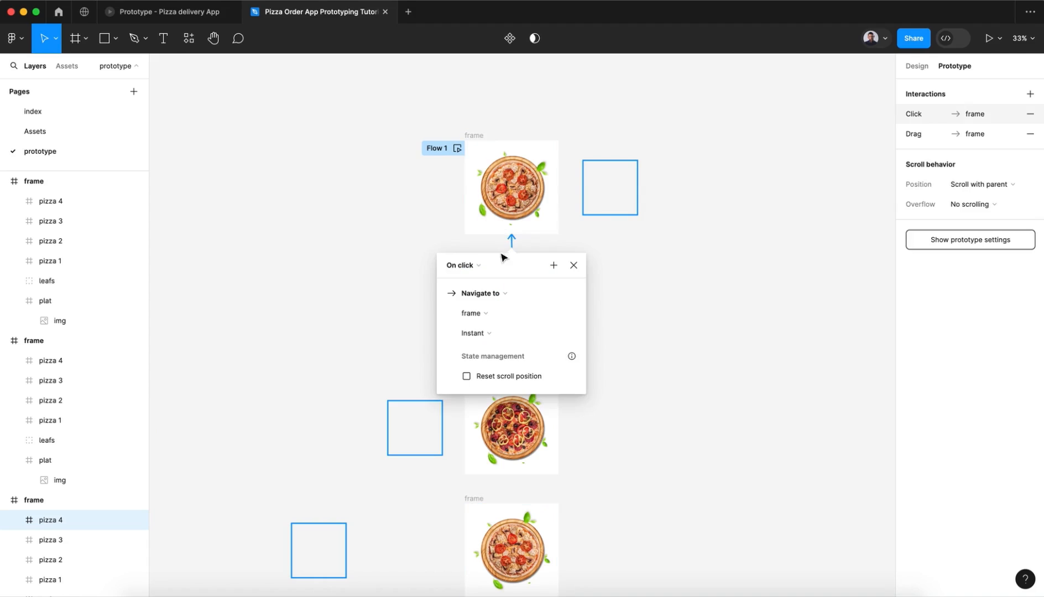
pyautogui.click(470, 264)
pyautogui.click(473, 279)
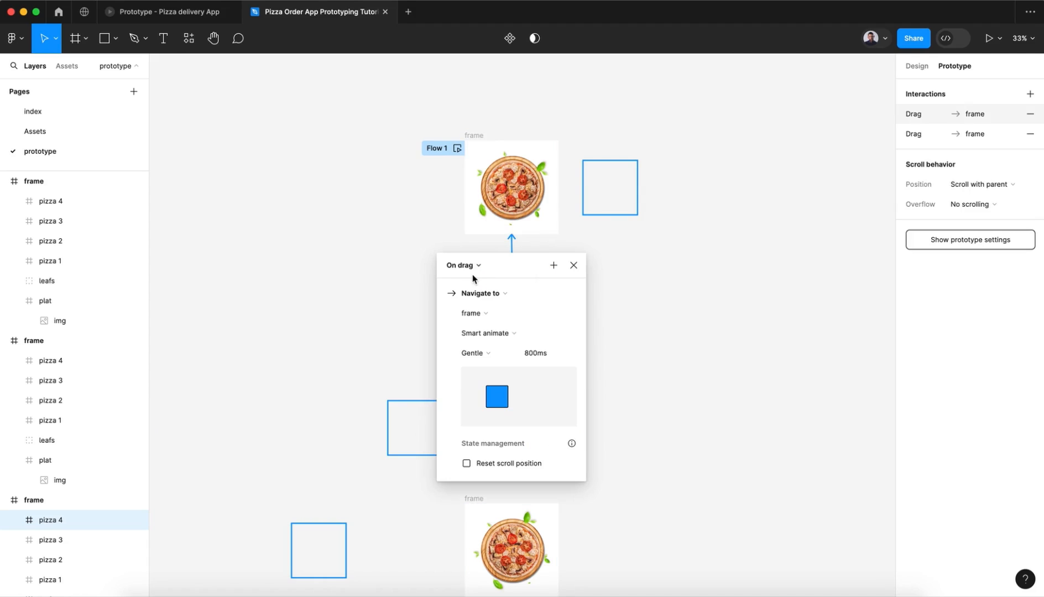
pyautogui.click(573, 265)
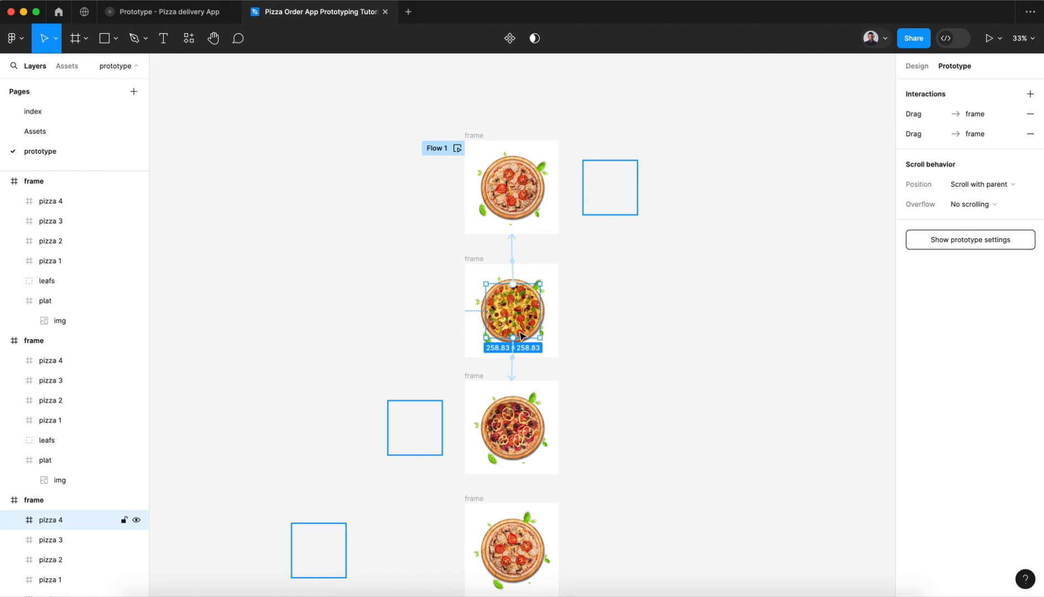
pyautogui.click(514, 369)
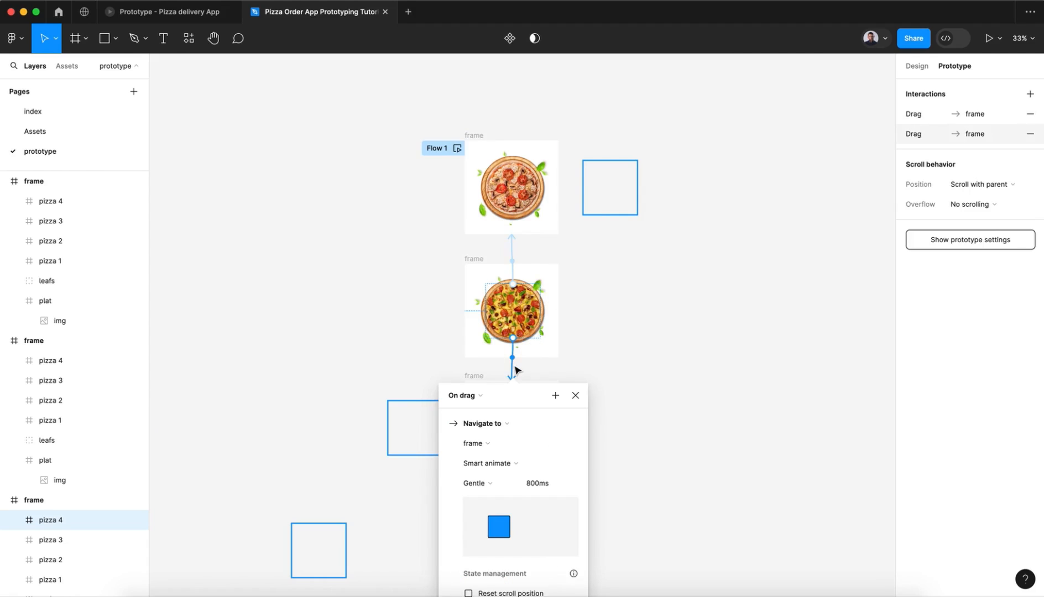
pyautogui.click(575, 396)
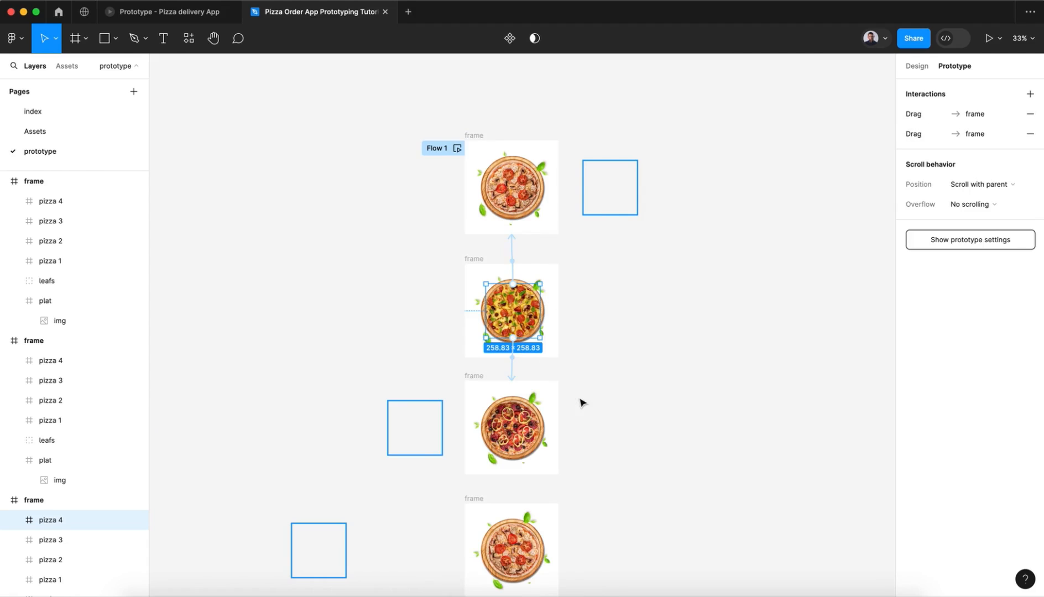
# Step: Preview Flow 1 and swipe the pizzas forwards and backwards to examine the transitions between the four frames
pyautogui.click(456, 148)
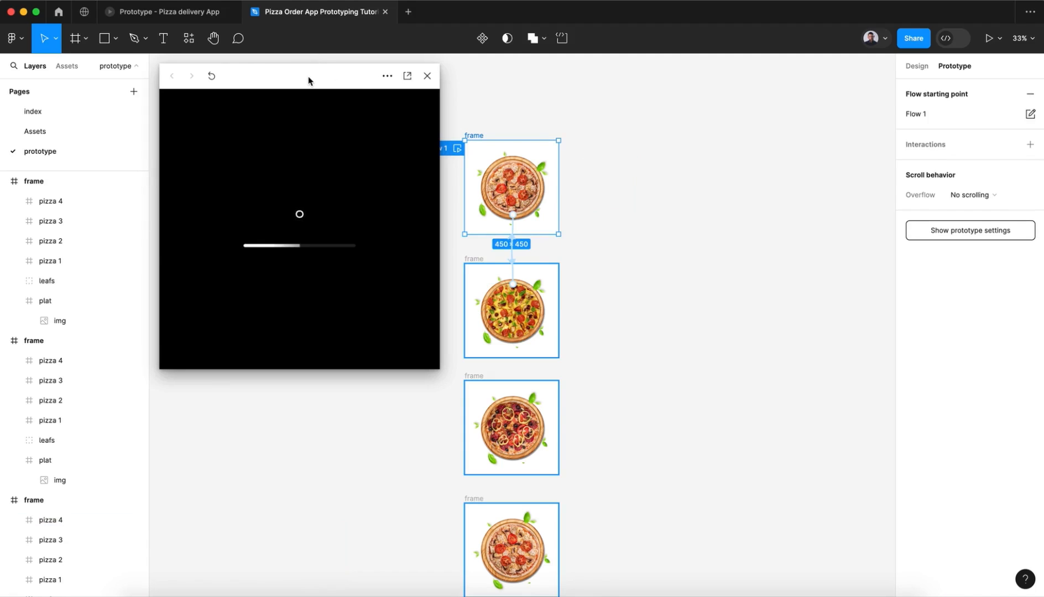
pyautogui.moveTo(308, 80); pyautogui.dragTo(326, 81)
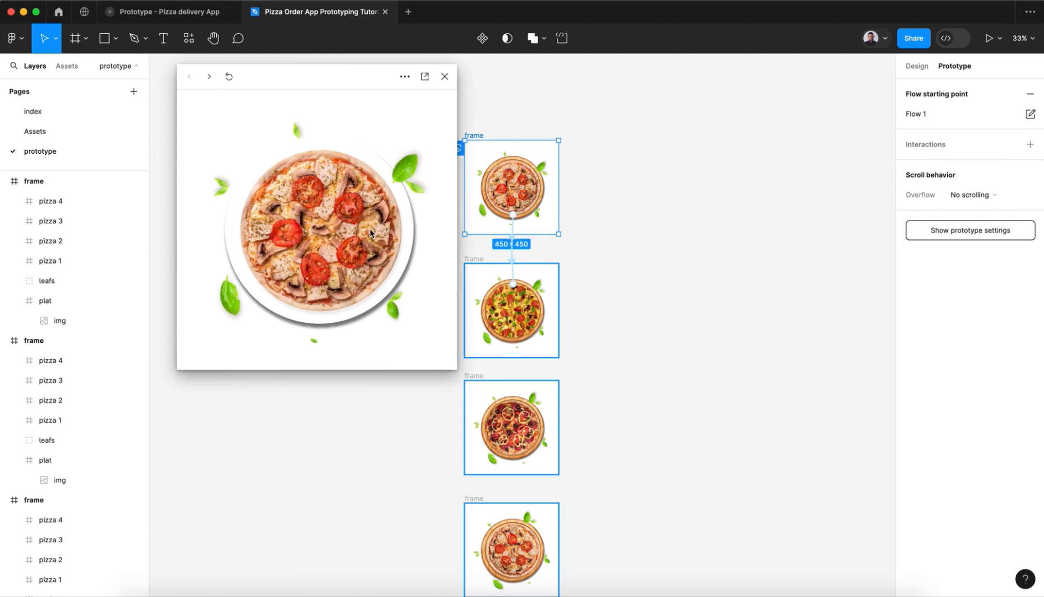
pyautogui.click(384, 241)
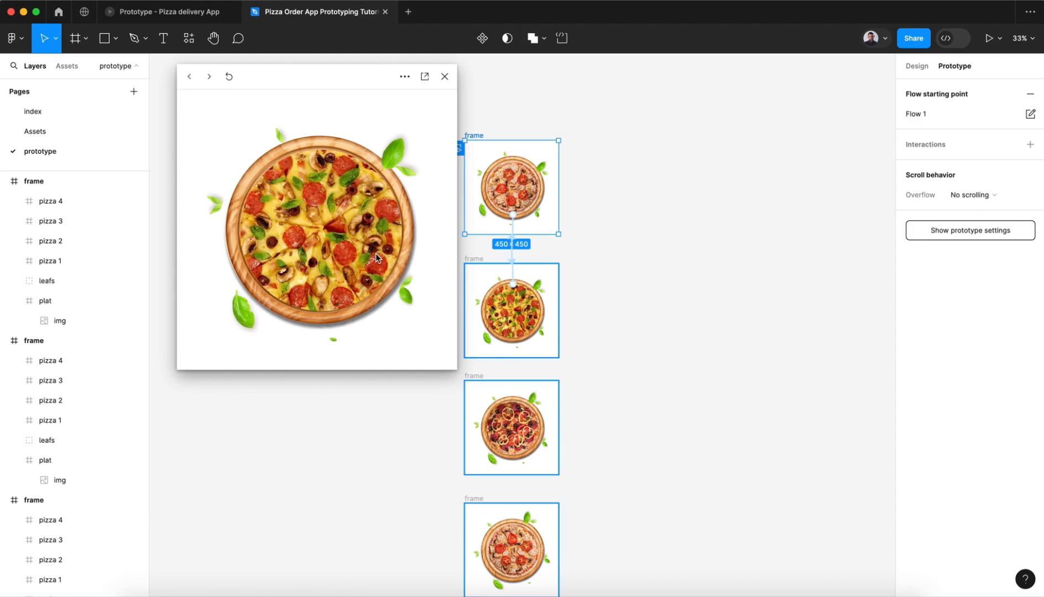
pyautogui.click(387, 255)
pyautogui.click(259, 255)
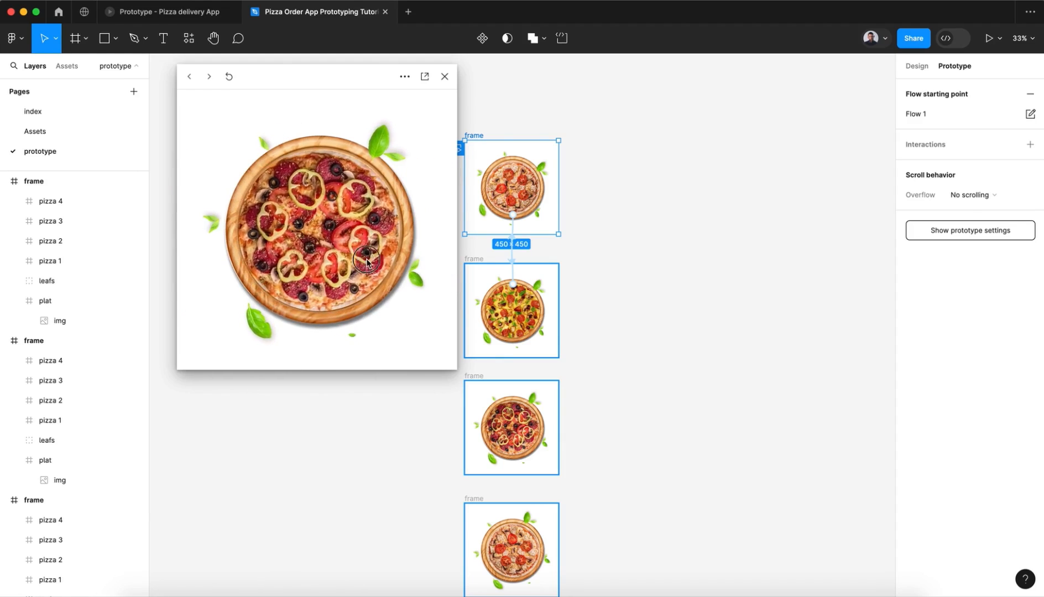
pyautogui.moveTo(272, 260); pyautogui.dragTo(413, 261)
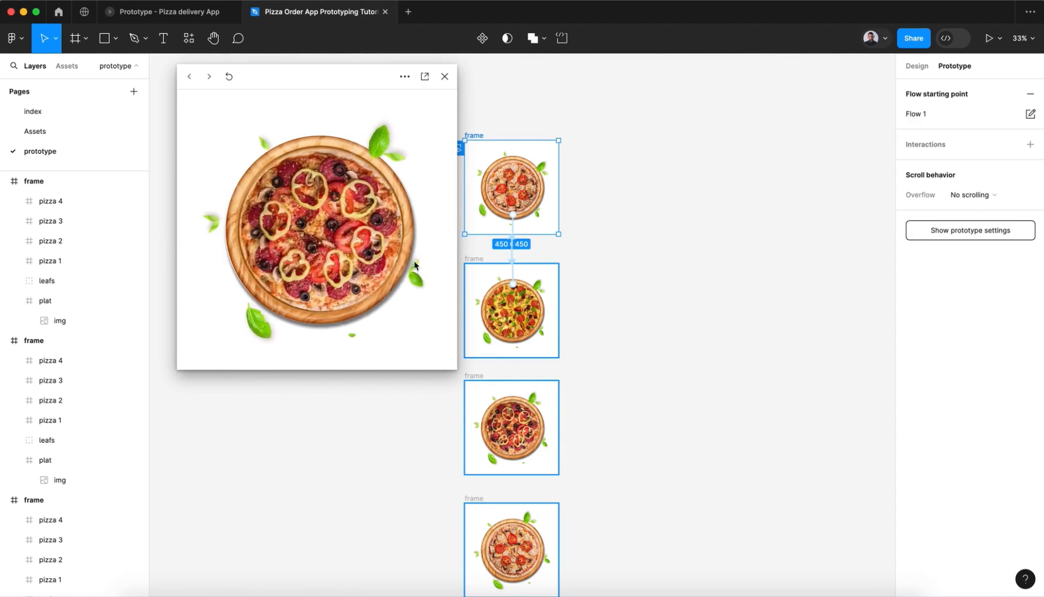
pyautogui.moveTo(273, 257); pyautogui.dragTo(383, 255)
pyautogui.moveTo(271, 255); pyautogui.dragTo(380, 252)
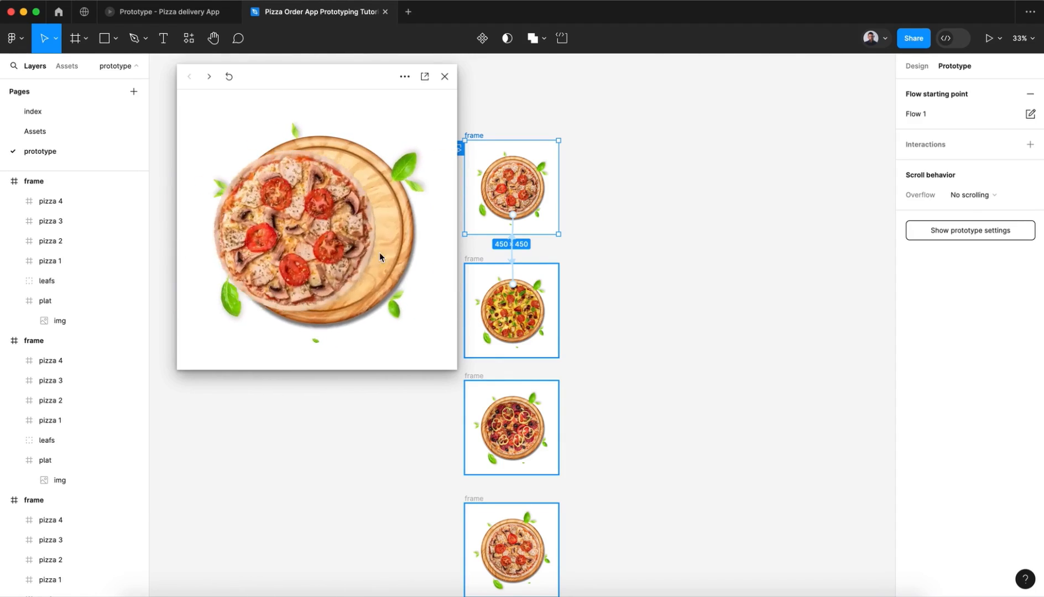
pyautogui.click(254, 251)
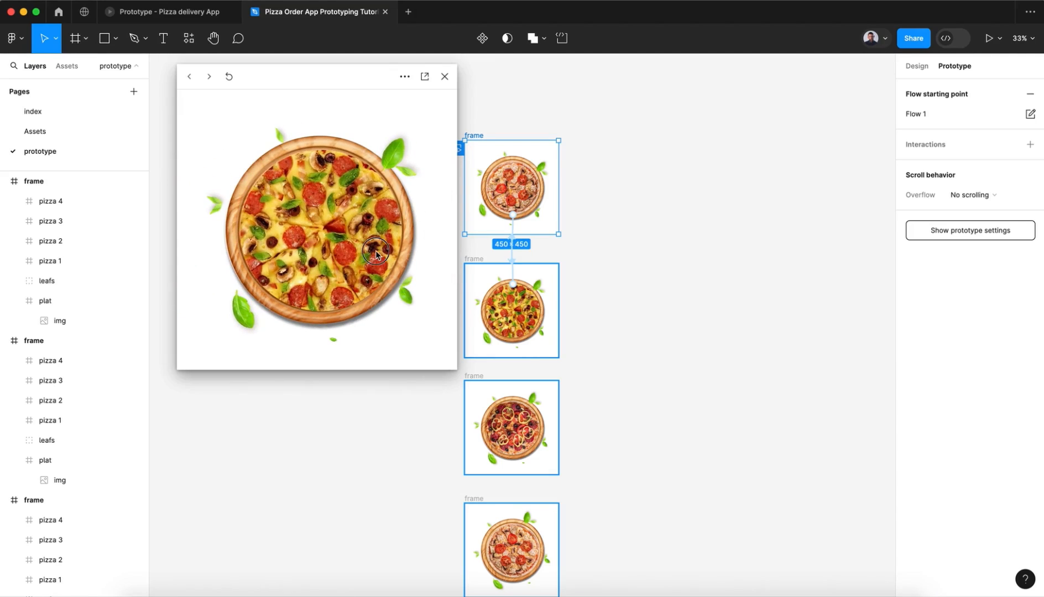
pyautogui.moveTo(379, 253); pyautogui.dragTo(249, 251)
pyautogui.moveTo(331, 252); pyautogui.dragTo(230, 253)
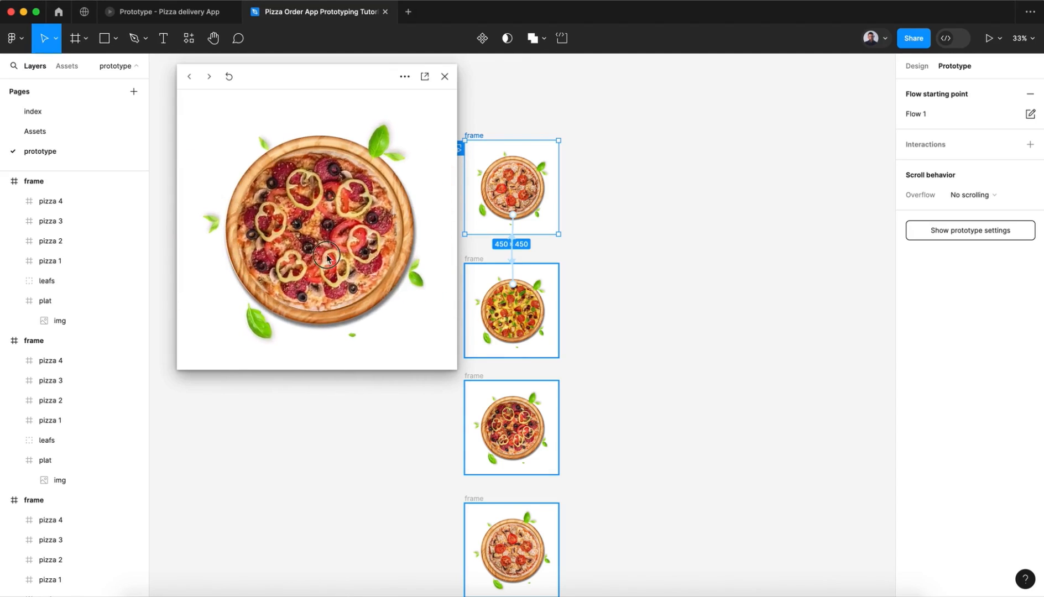
pyautogui.moveTo(332, 252); pyautogui.dragTo(238, 252)
pyautogui.click(444, 77)
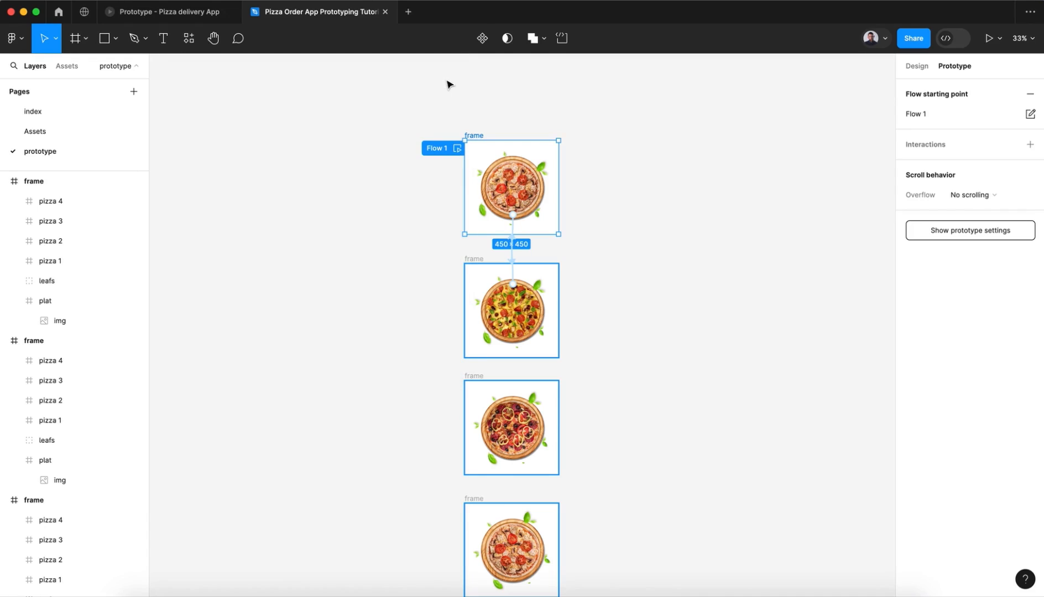
# Step: Remove the white FFFFFF fill from each of the four pizza frames
pyautogui.click(915, 66)
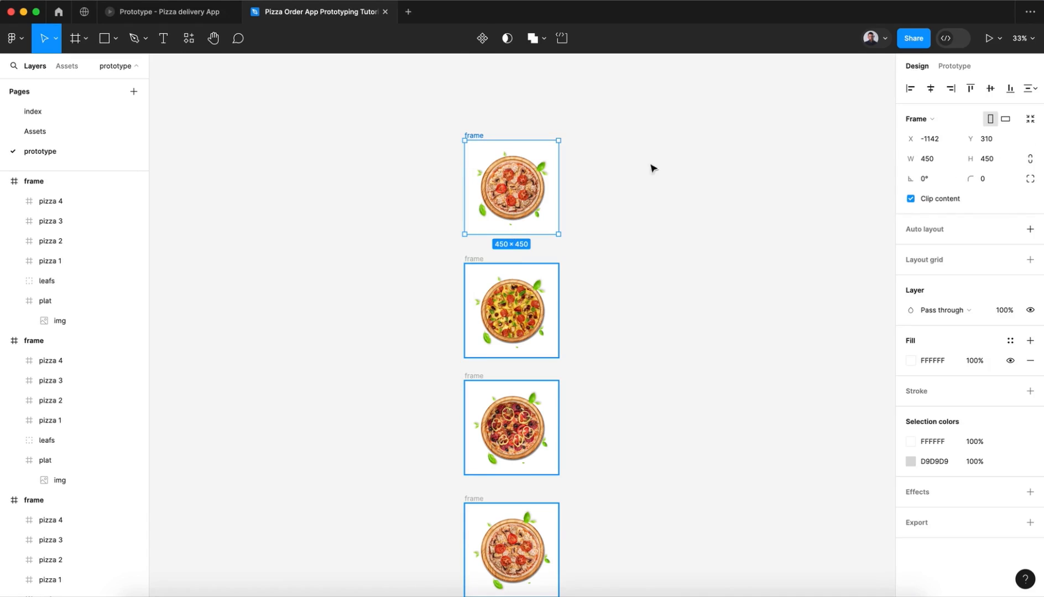
pyautogui.scroll(-3, 572, 310)
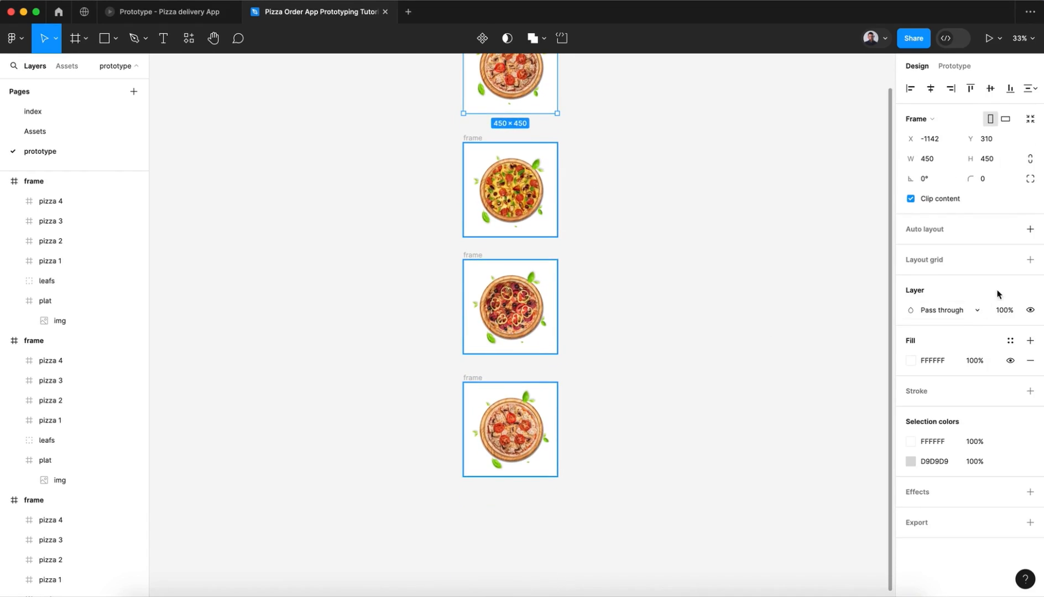
pyautogui.click(1032, 362)
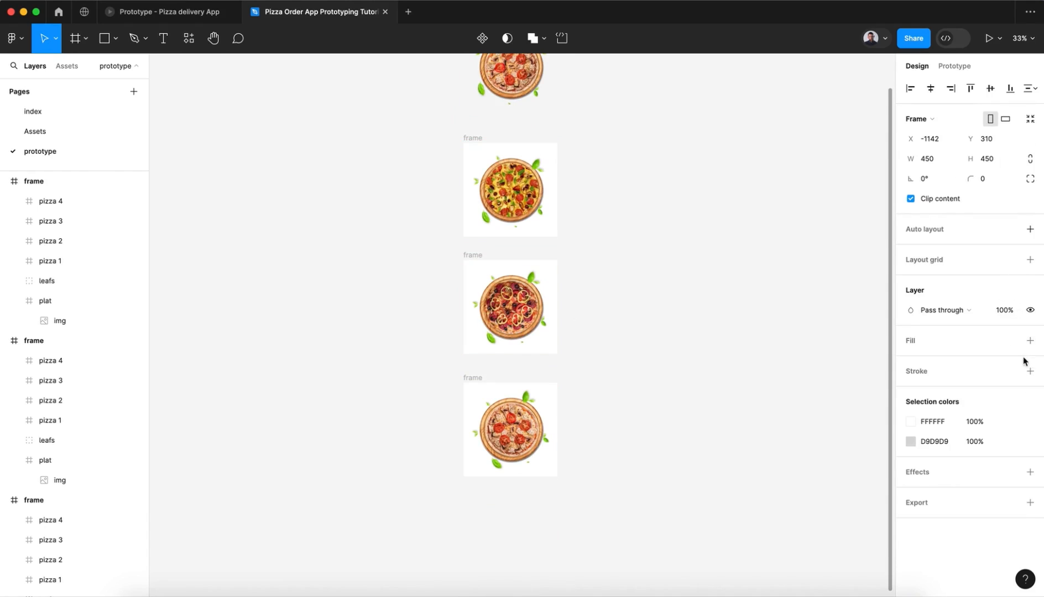
pyautogui.click(610, 299)
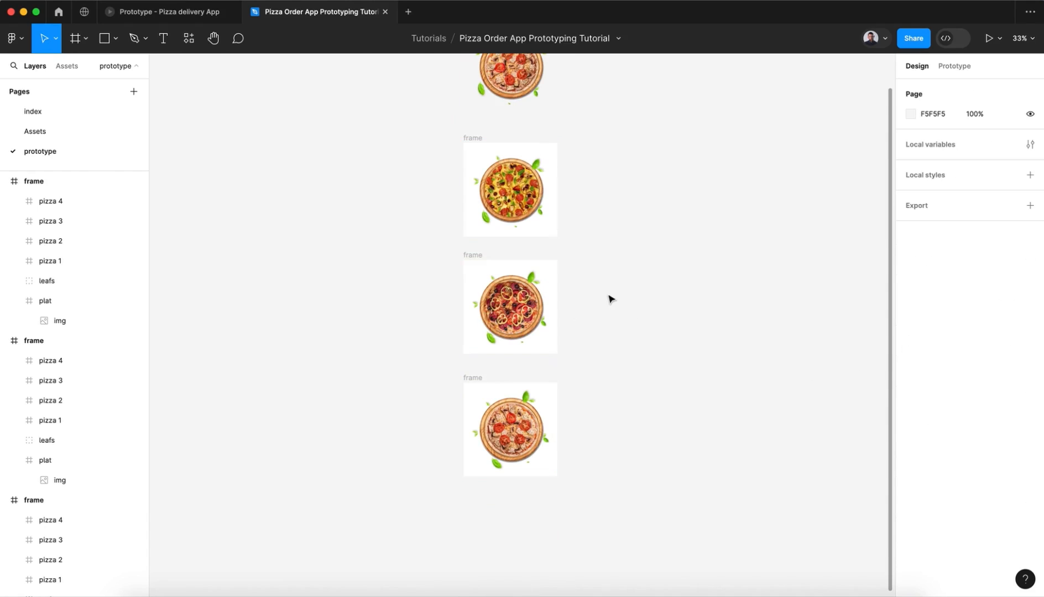
pyautogui.click(489, 262)
pyautogui.click(1032, 361)
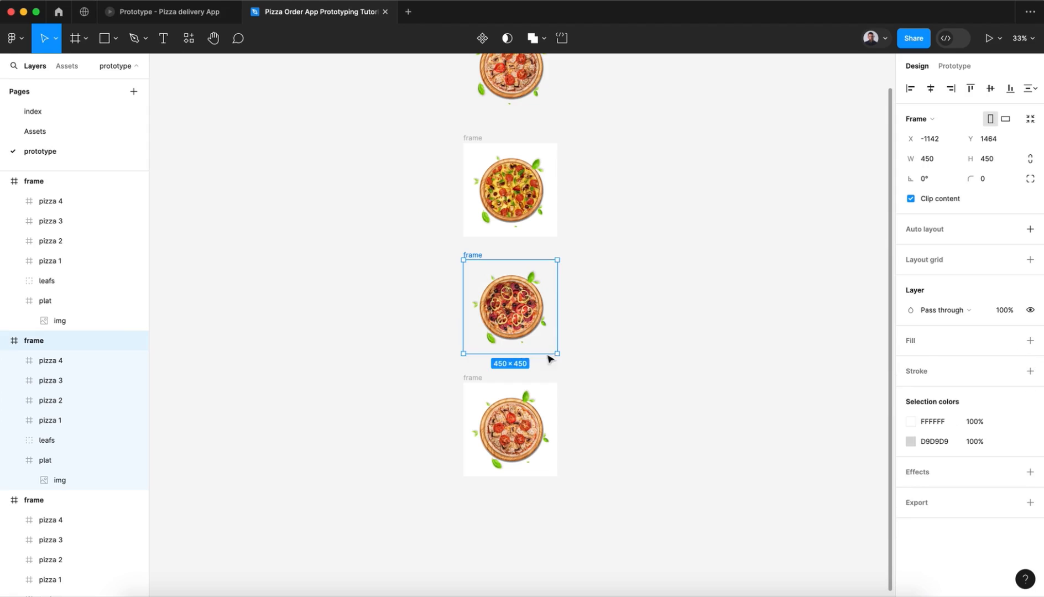
pyautogui.click(484, 383)
pyautogui.click(1030, 361)
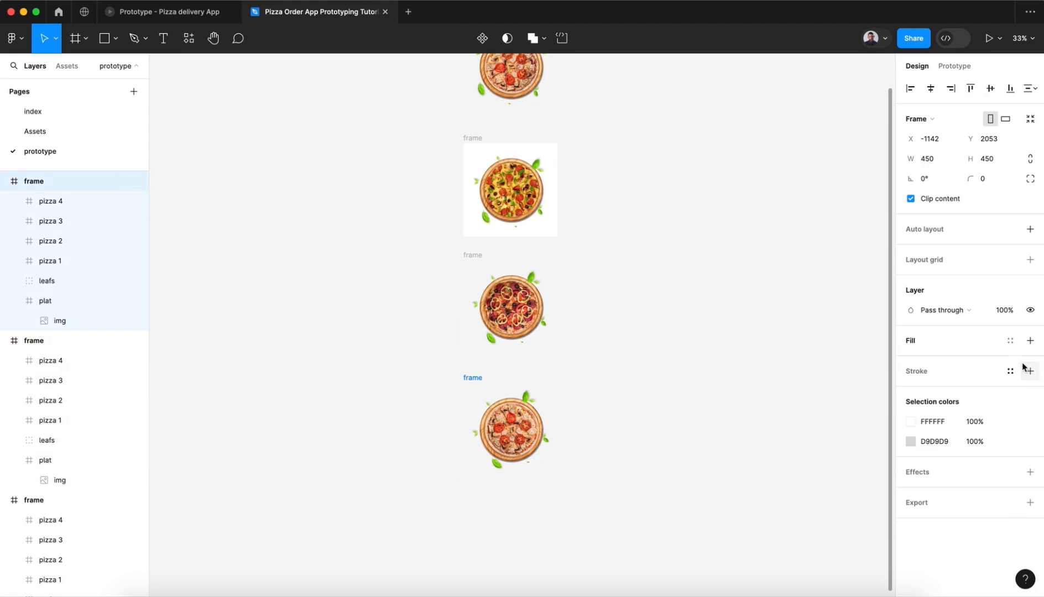
pyautogui.click(466, 145)
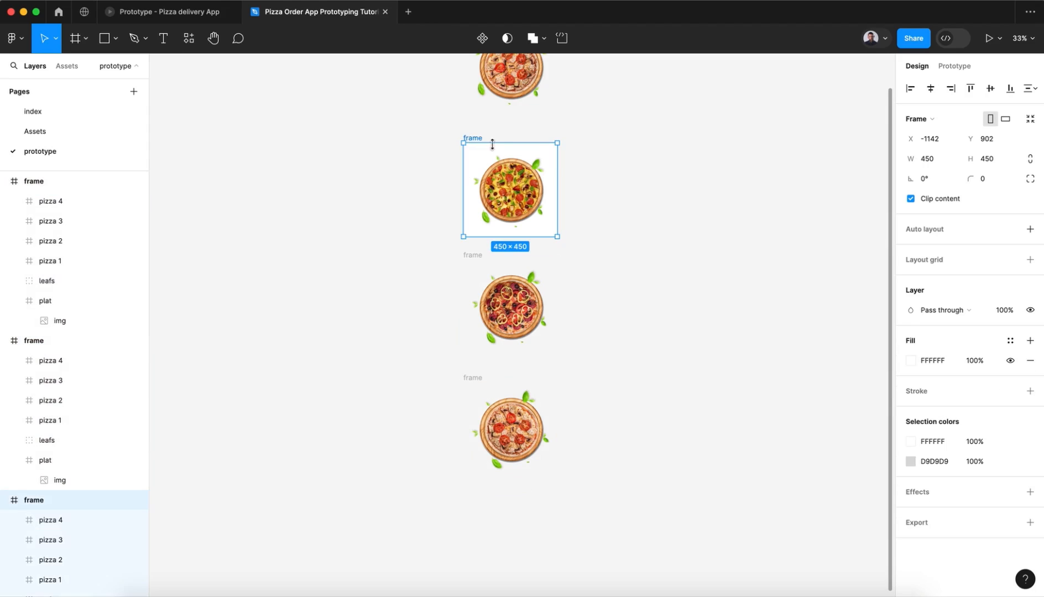
pyautogui.click(1030, 361)
# Step: Combine all four pizza frames into a component set
pyautogui.scroll(5, 691, 284)
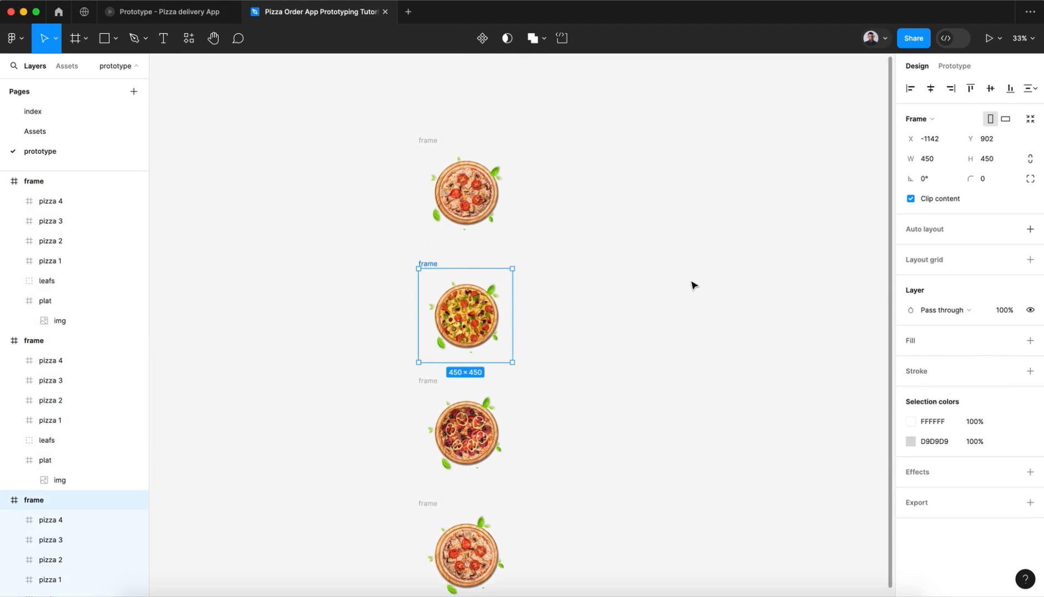
pyautogui.click(543, 210)
pyautogui.scroll(-3, 543, 206)
pyautogui.scroll(-3, 542, 207)
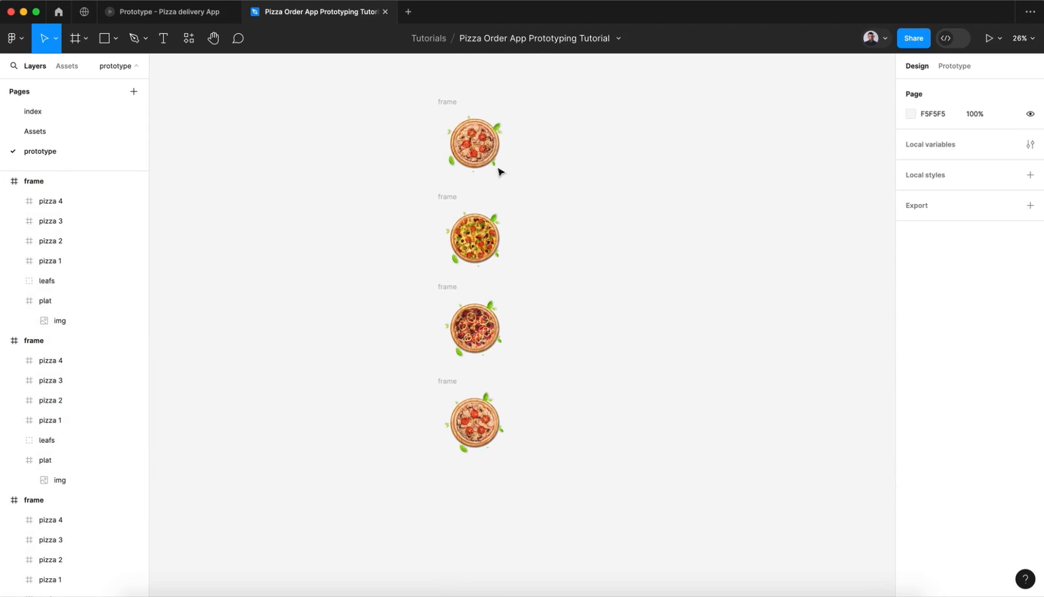
pyautogui.moveTo(398, 91); pyautogui.dragTo(566, 504)
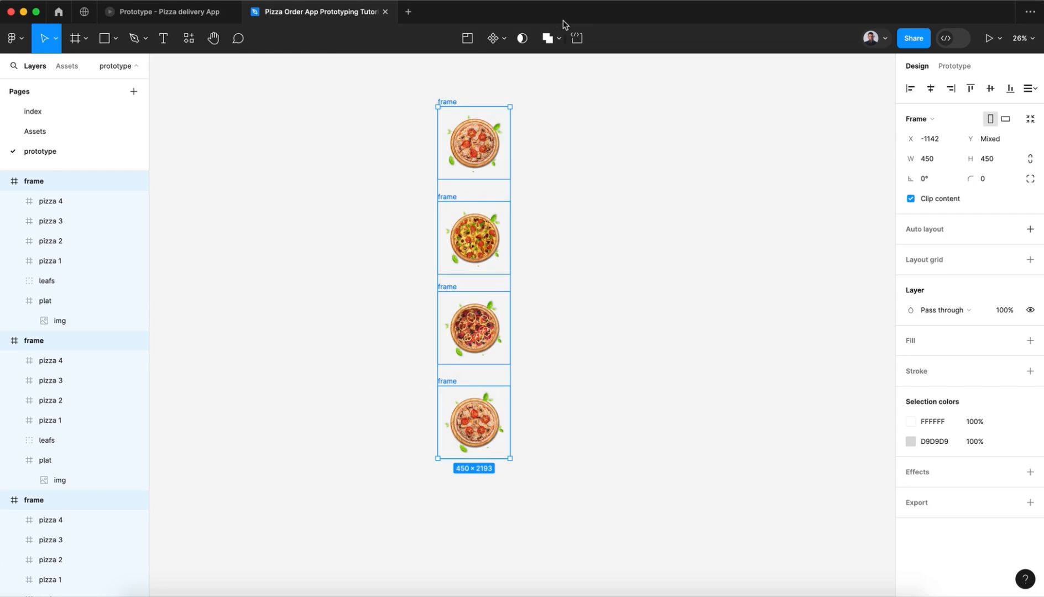
pyautogui.click(503, 39)
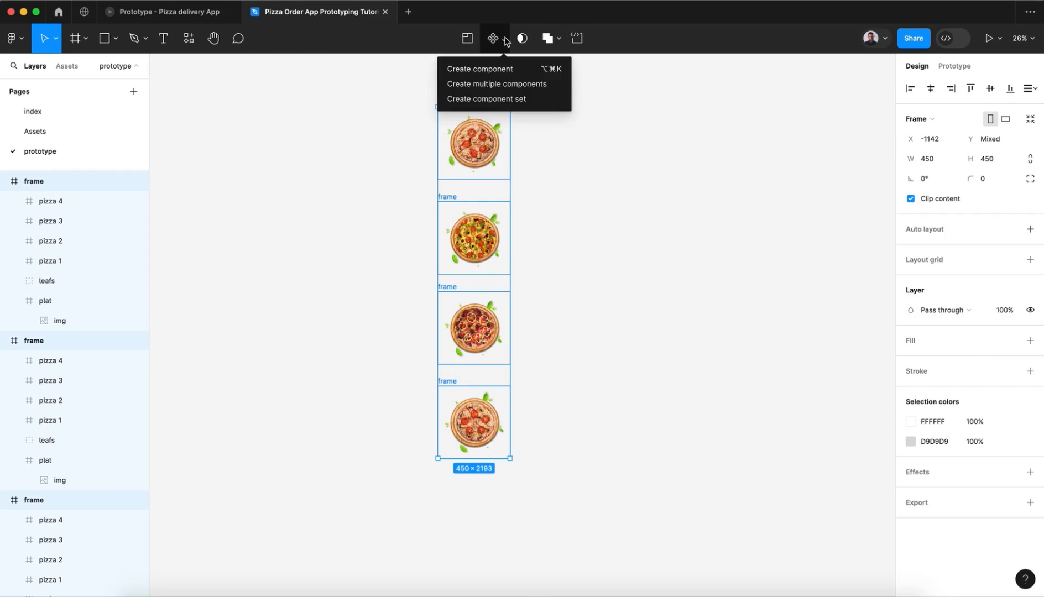
pyautogui.click(487, 99)
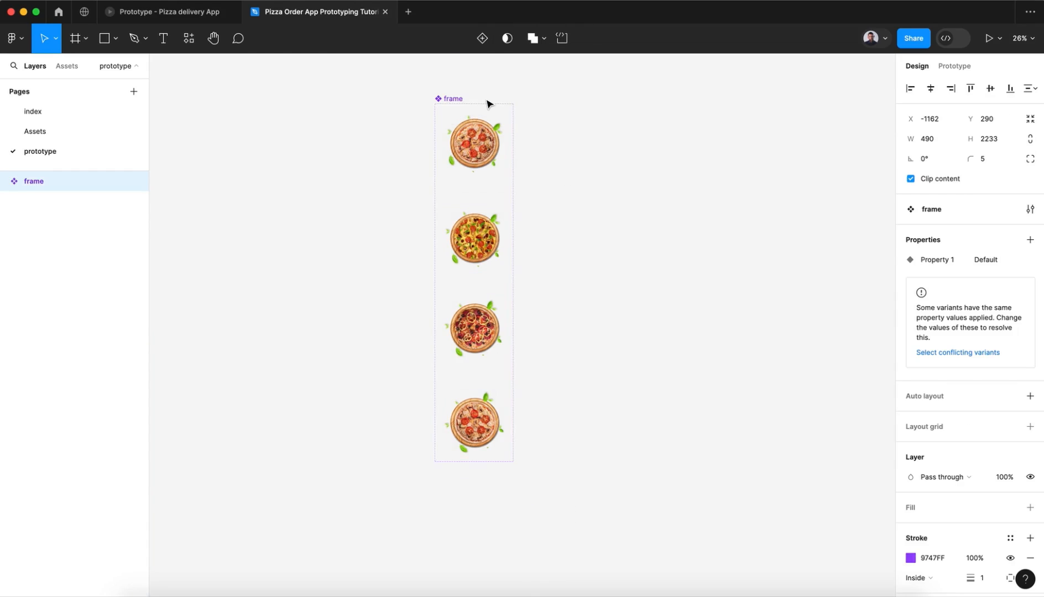
# Step: Rename the new component set as Carousel
pyautogui.click(486, 104)
pyautogui.doubleClick(449, 98)
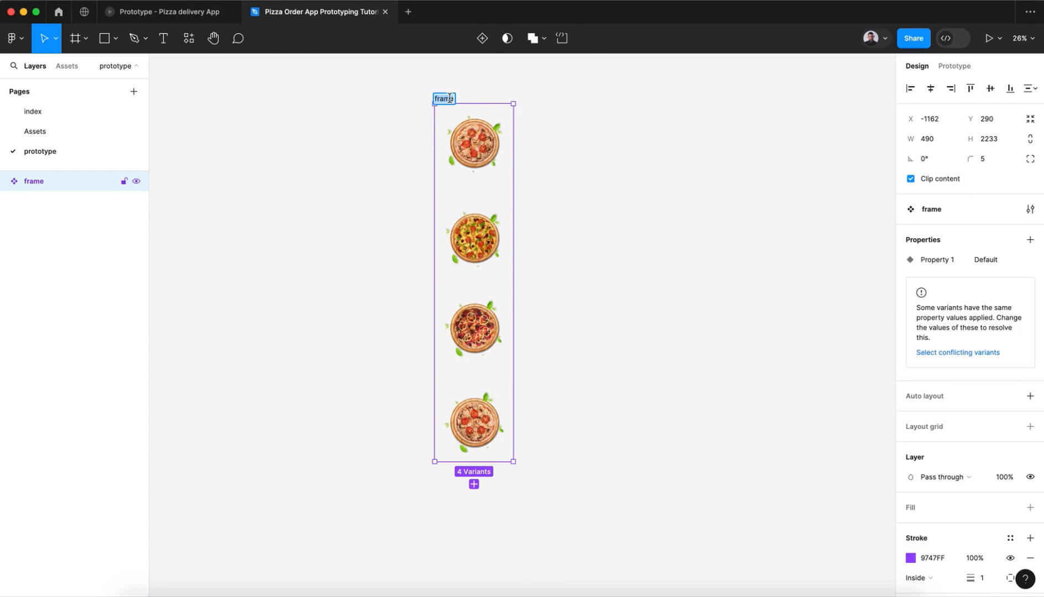
pyautogui.write('carou')
pyautogui.press('Return')
pyautogui.click(571, 197)
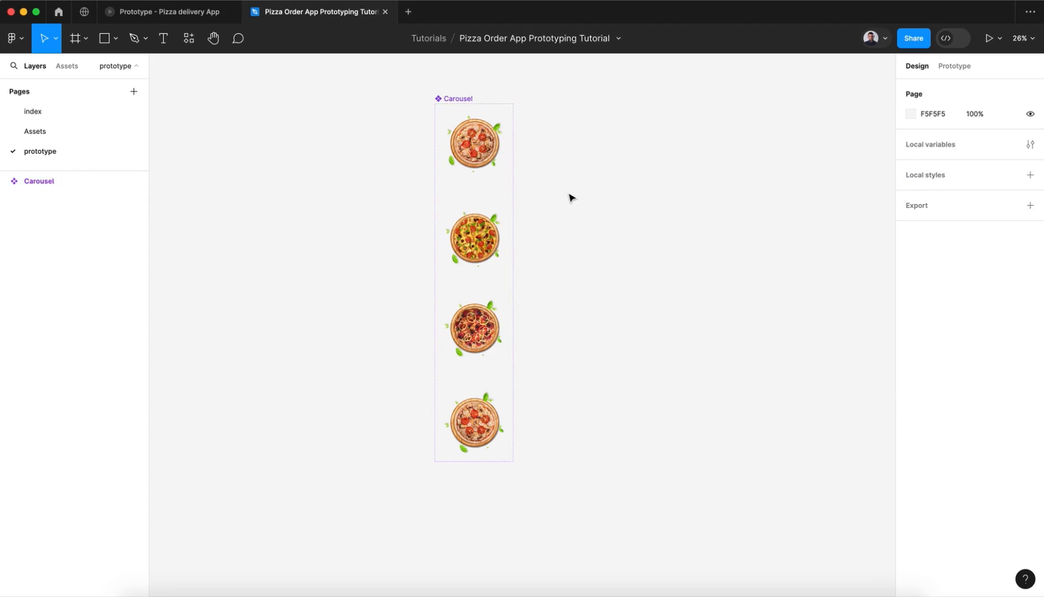
# Step: Inspect the four variants of the Carousel component set one by one, including their Property 1 values
pyautogui.click(460, 99)
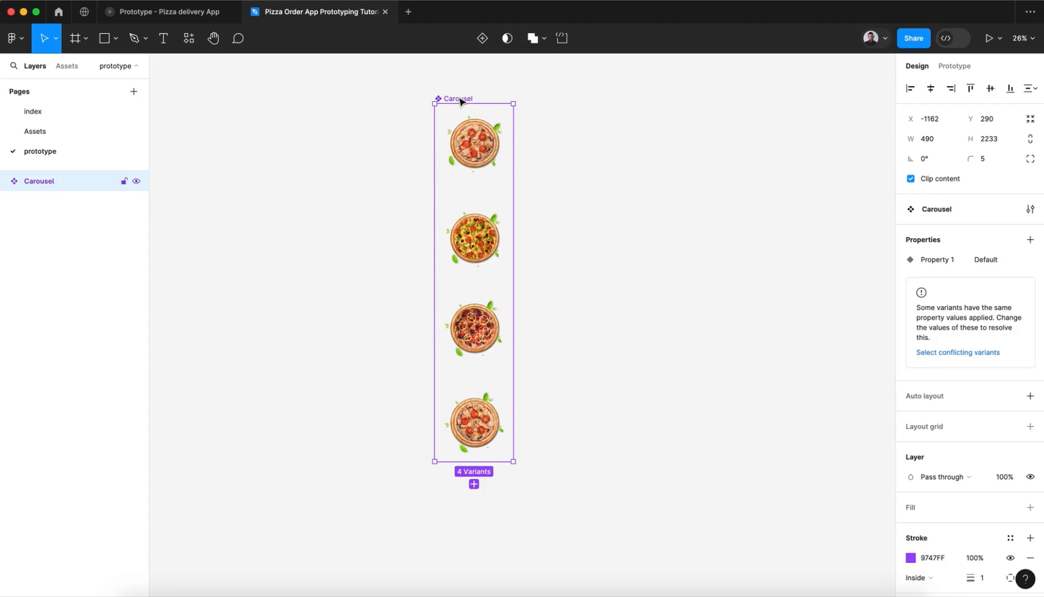
pyautogui.click(472, 137)
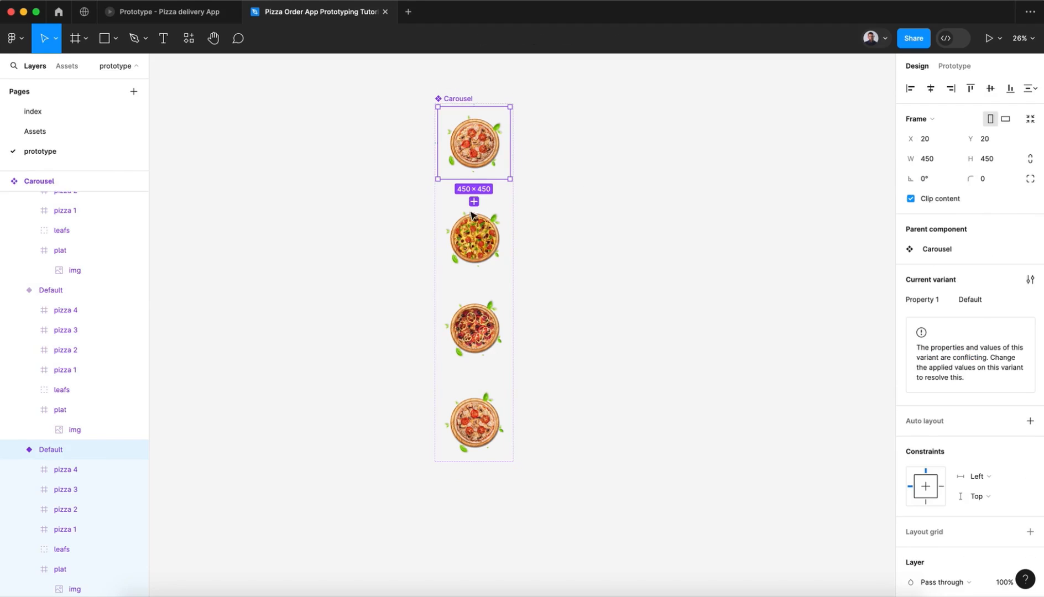
pyautogui.click(469, 238)
pyautogui.click(483, 313)
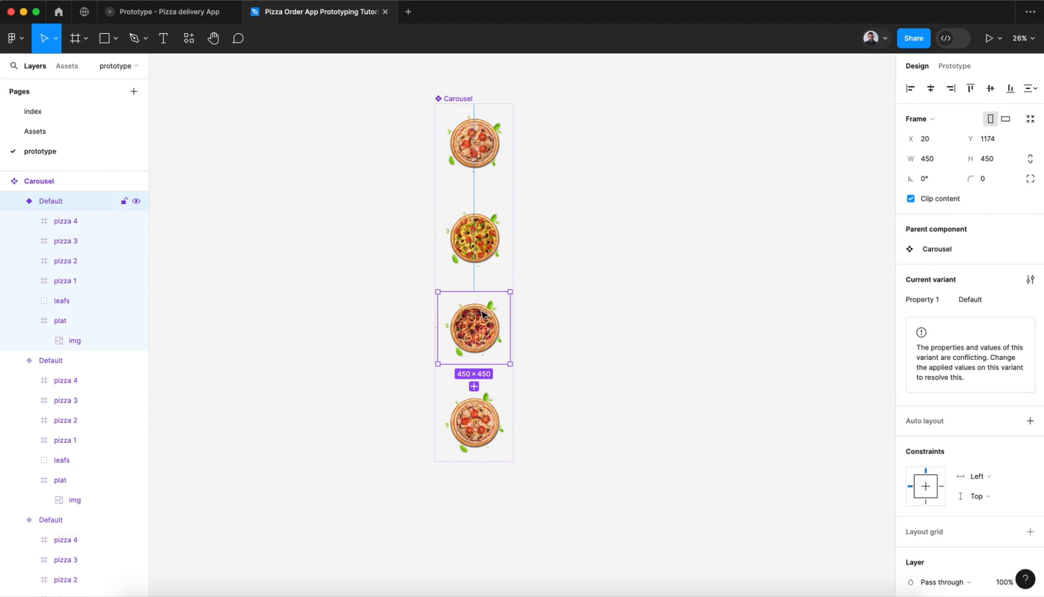
pyautogui.click(483, 392)
pyautogui.click(493, 230)
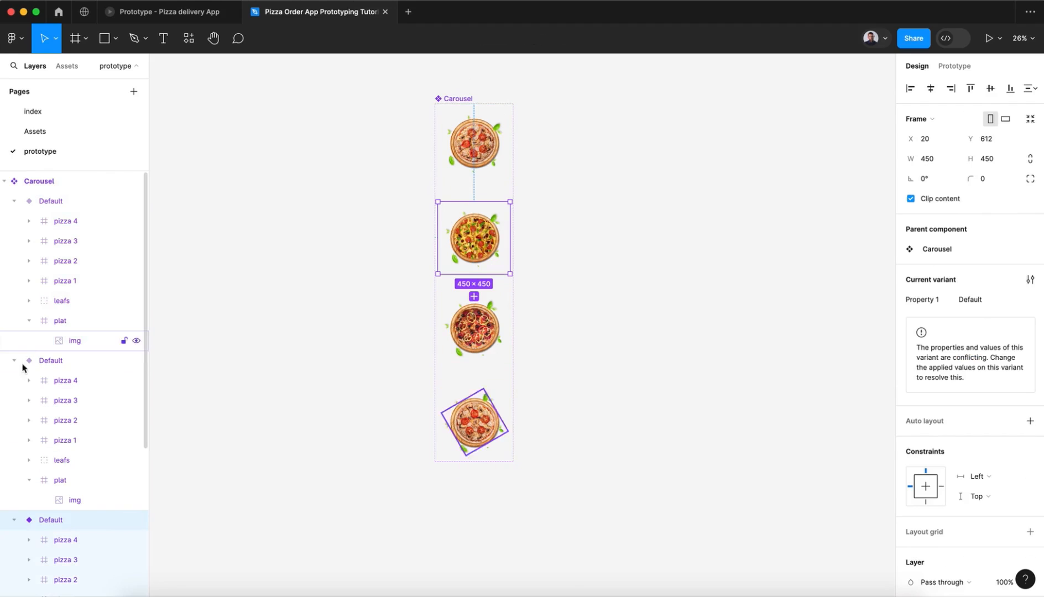
# Step: Set the Property 1 value of the first pizza variant in the Carousel component set to 1
pyautogui.click(473, 172)
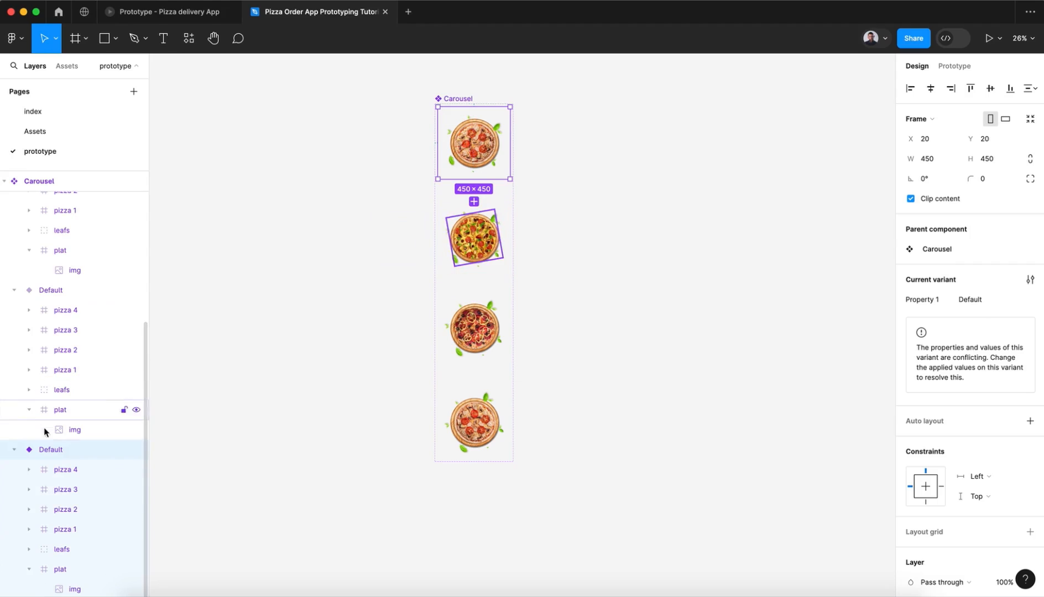
pyautogui.doubleClick(50, 450)
pyautogui.write('1')
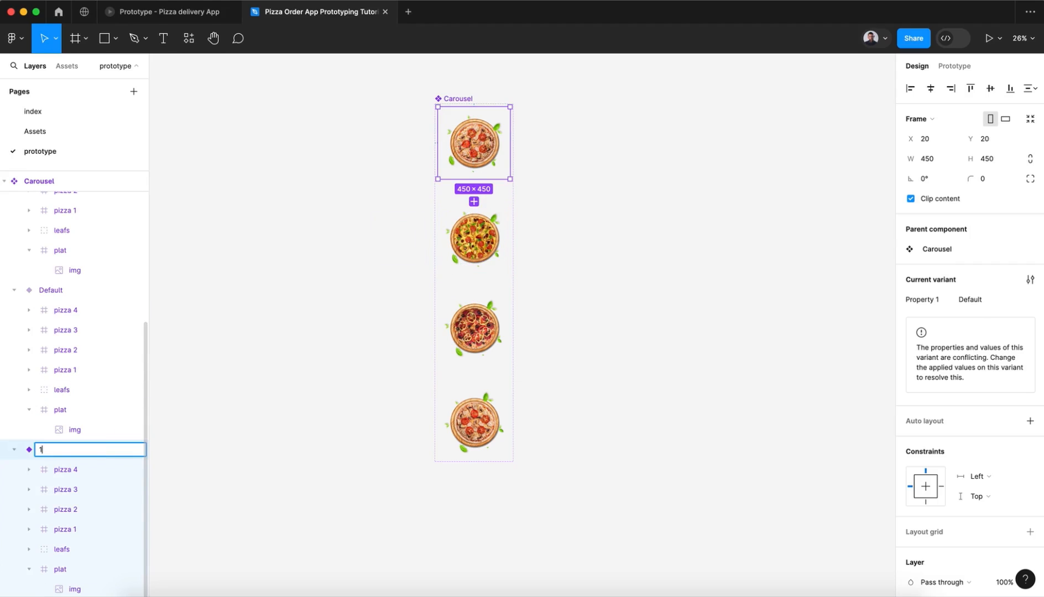
pyautogui.hotkey('ctrl', 'z')
pyautogui.click(985, 299)
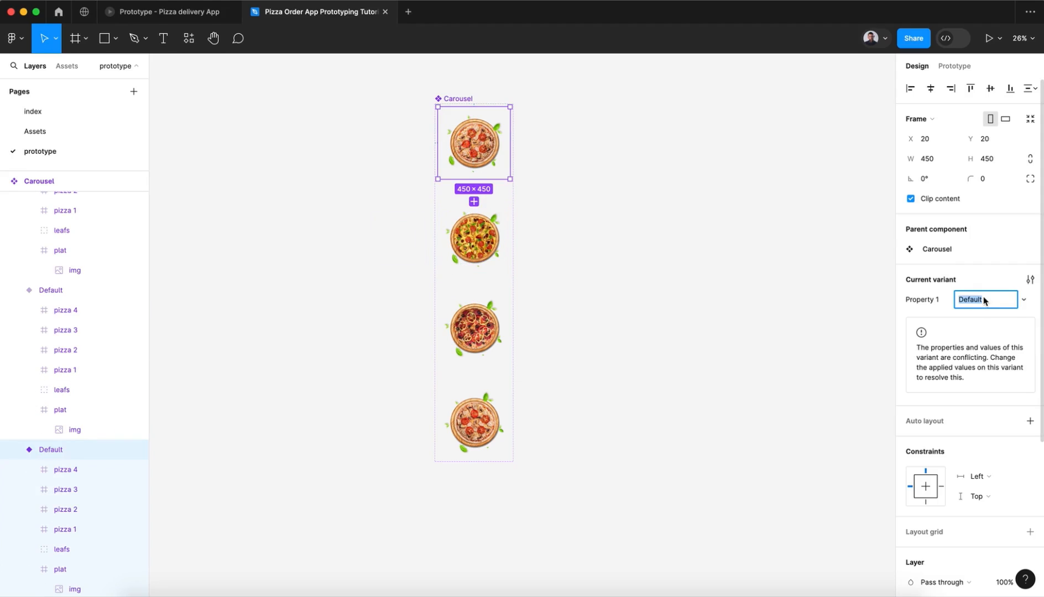
pyautogui.press('Return')
# Step: Set Property 1 of the second Carousel variant to 2 and of the third variant to 3
pyautogui.click(474, 238)
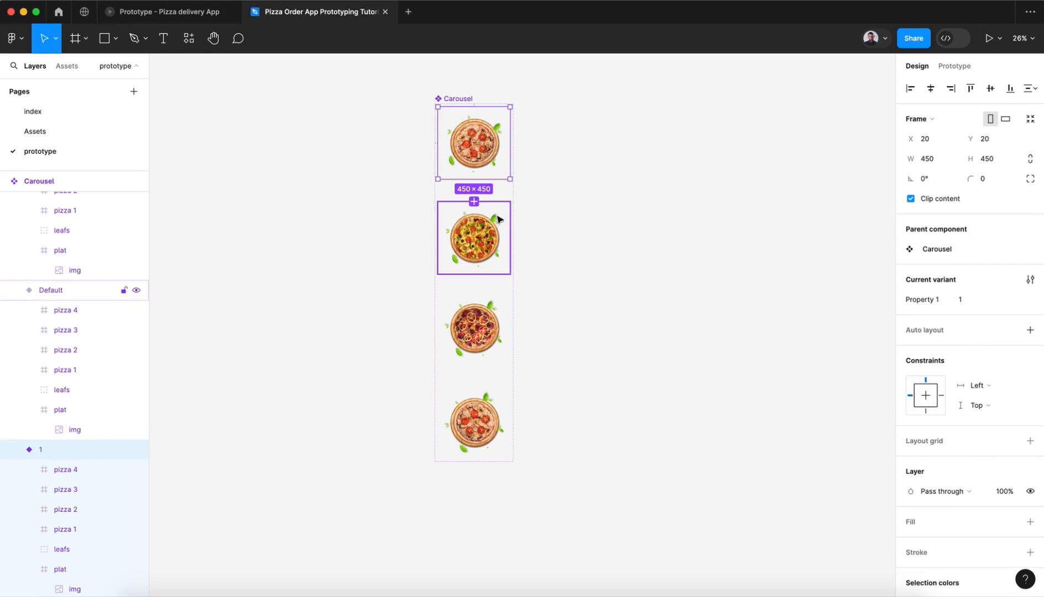
pyautogui.click(979, 299)
pyautogui.write('2')
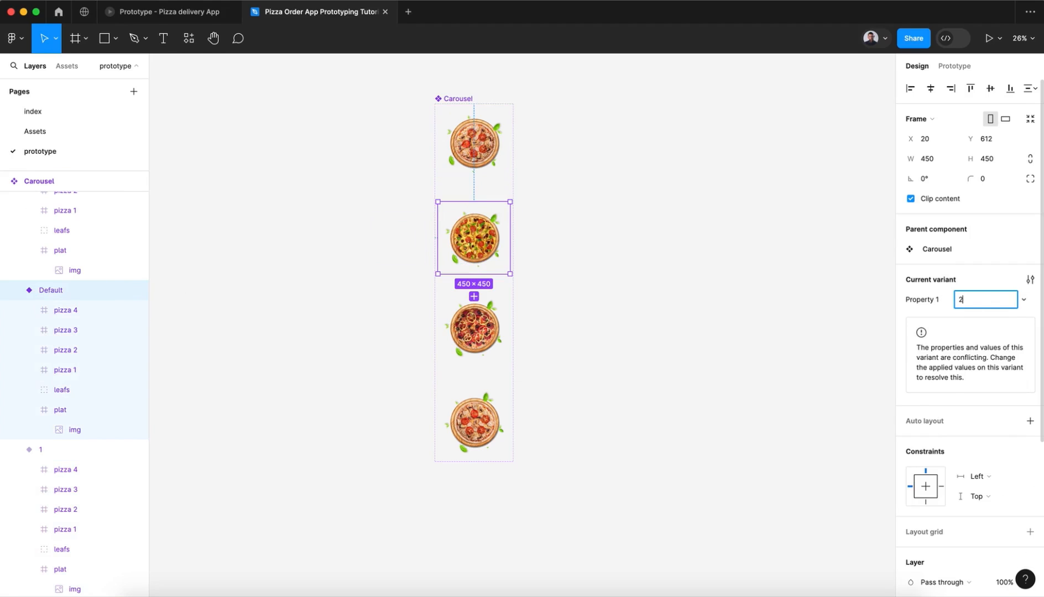
pyautogui.press('Return')
pyautogui.click(500, 332)
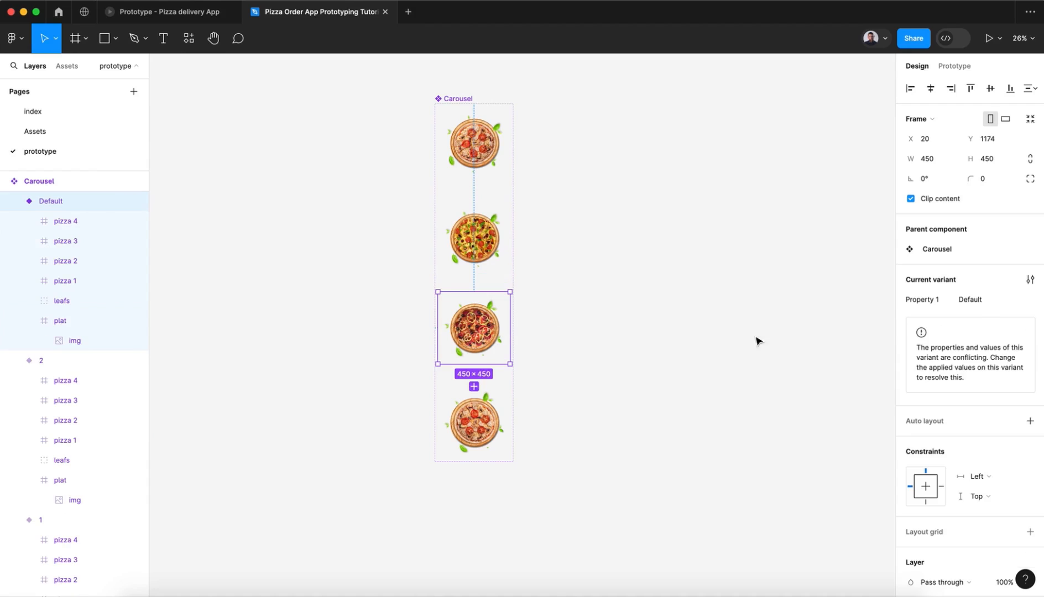
pyautogui.click(968, 302)
pyautogui.write('3')
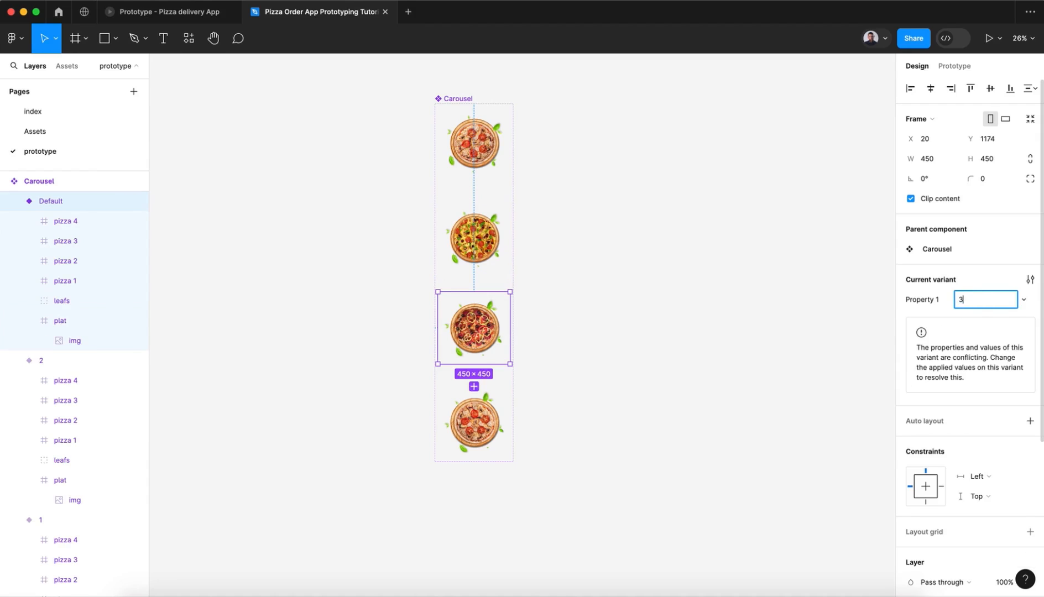
pyautogui.press('Return')
# Step: Set the Property 1 value of the fourth Carousel variant to 4
pyautogui.click(506, 428)
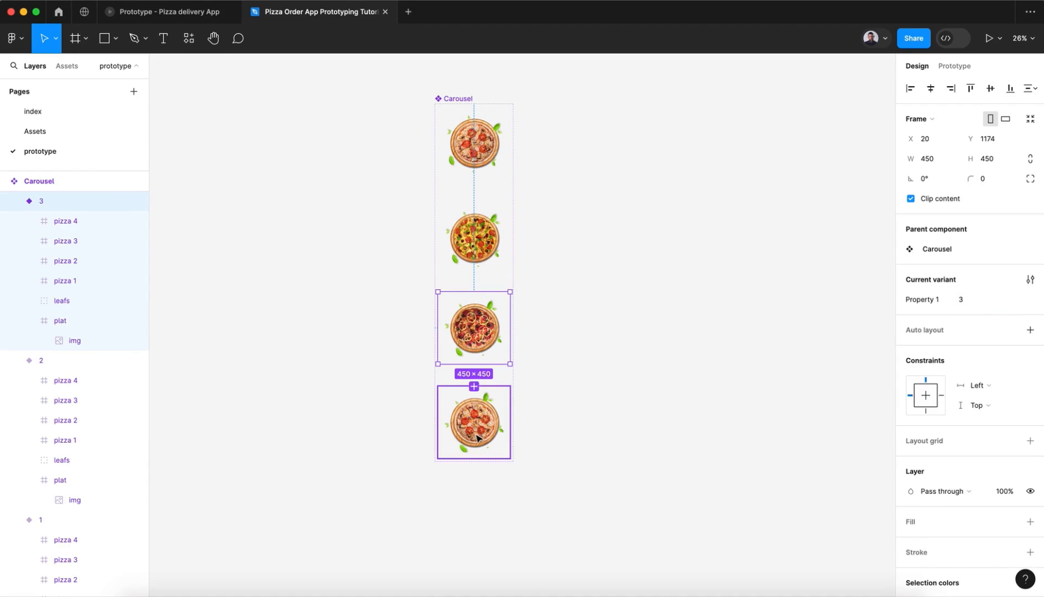
pyautogui.click(986, 303)
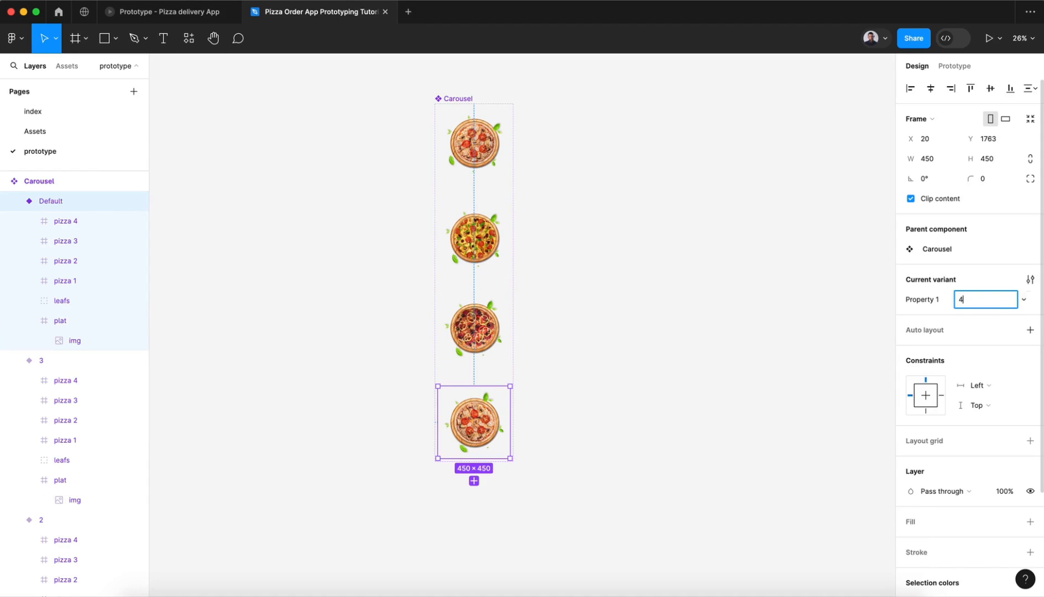
pyautogui.press('Return')
pyautogui.click(587, 323)
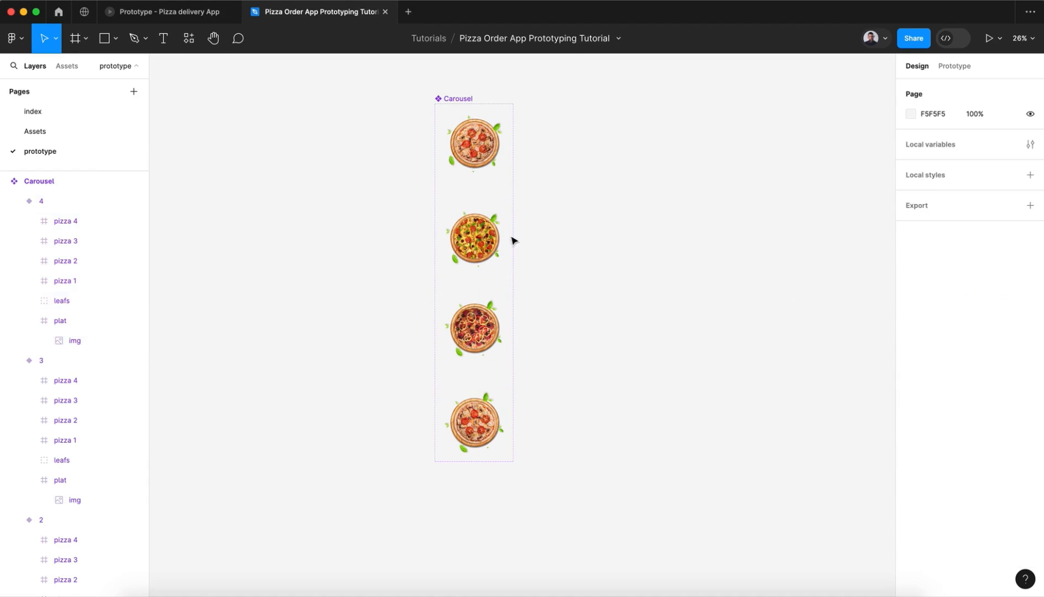
# Step: Collapse the nested layers of Carousel variants 4, 3, 2 and 1, then clear the selection
pyautogui.click(442, 98)
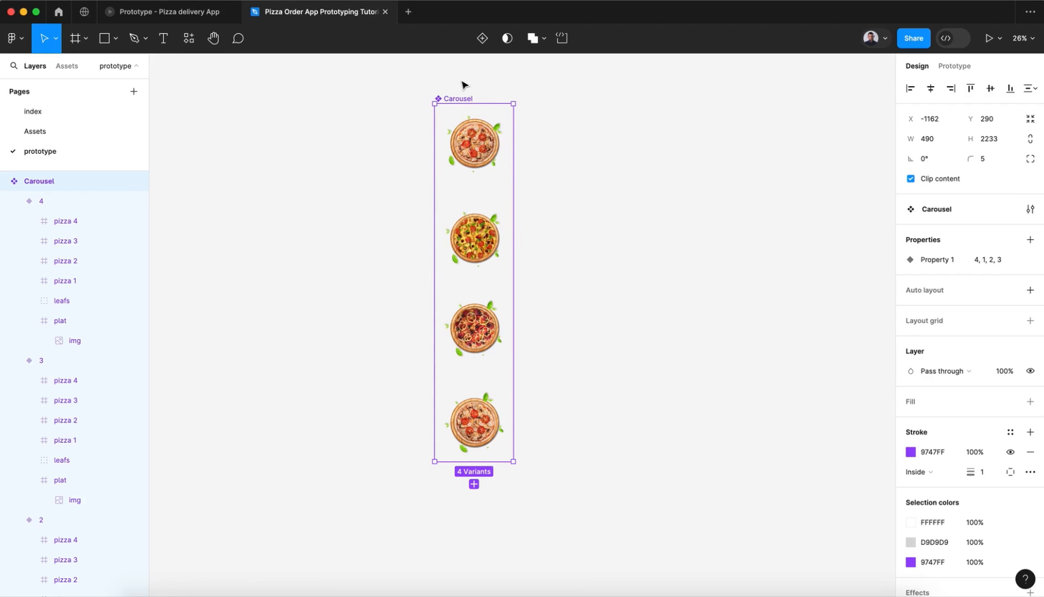
pyautogui.click(14, 201)
pyautogui.click(14, 221)
pyautogui.click(14, 241)
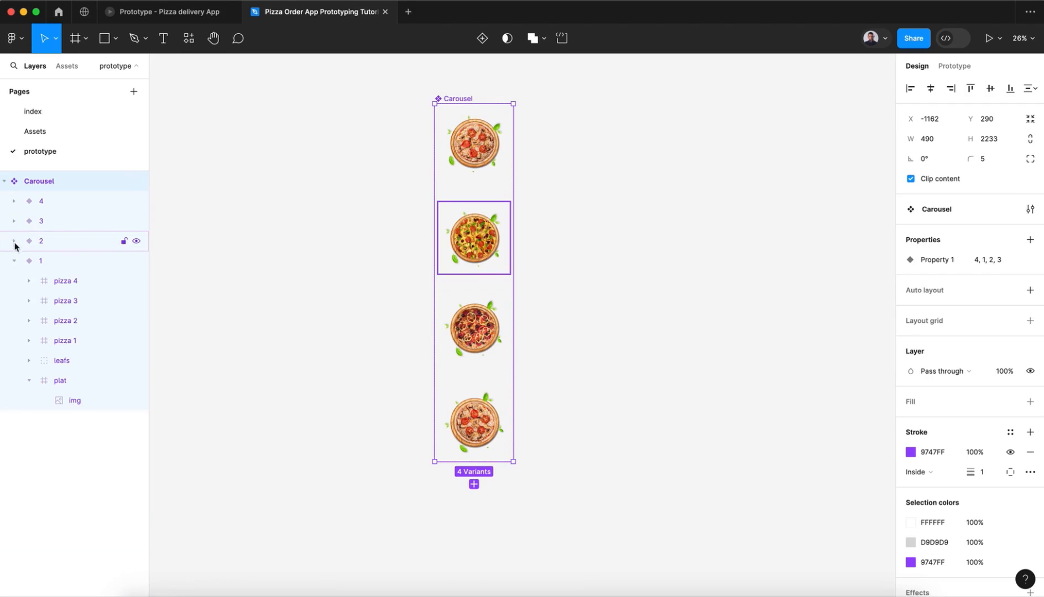
pyautogui.click(14, 261)
pyautogui.click(256, 288)
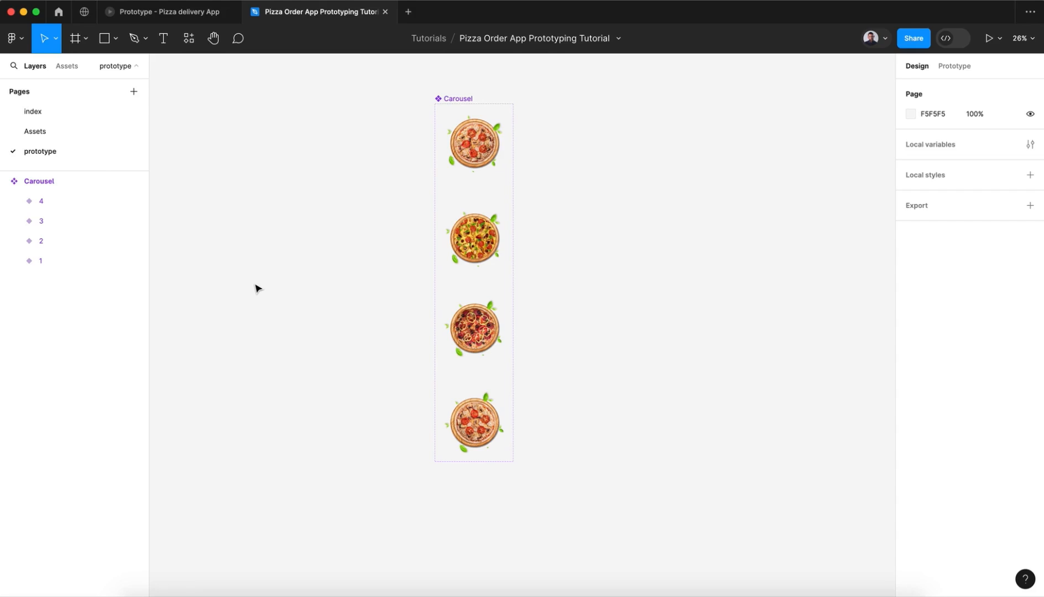
# Step: Add an iPhone 14 & 15 Pro Max frame and place it beside the Carousel component set, aligned with its top edge
pyautogui.scroll(-1, 348, 268)
pyautogui.hscroll(1, 347, 268)
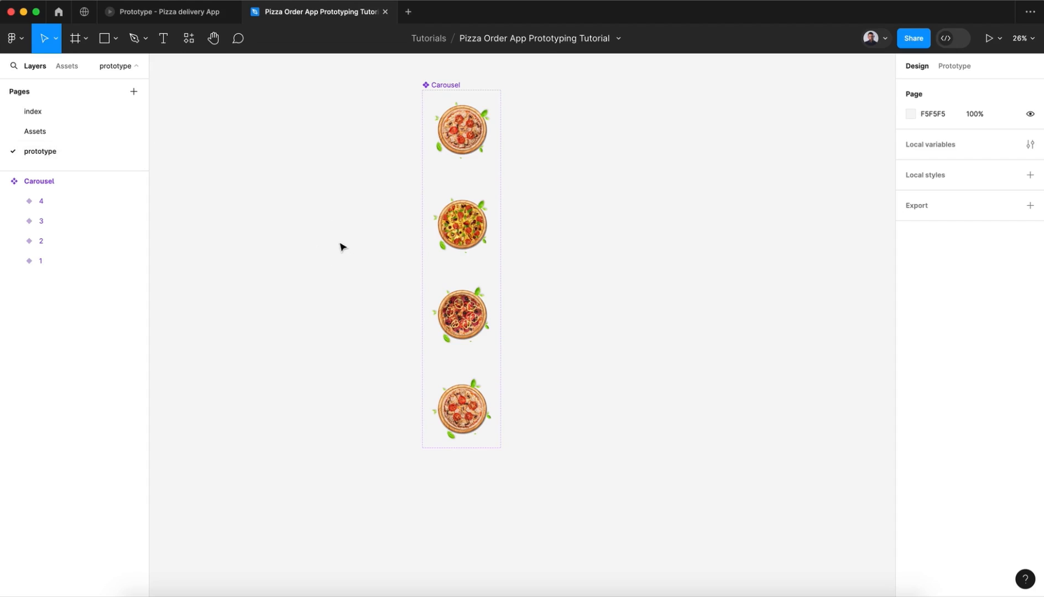
pyautogui.click(85, 38)
pyautogui.click(109, 68)
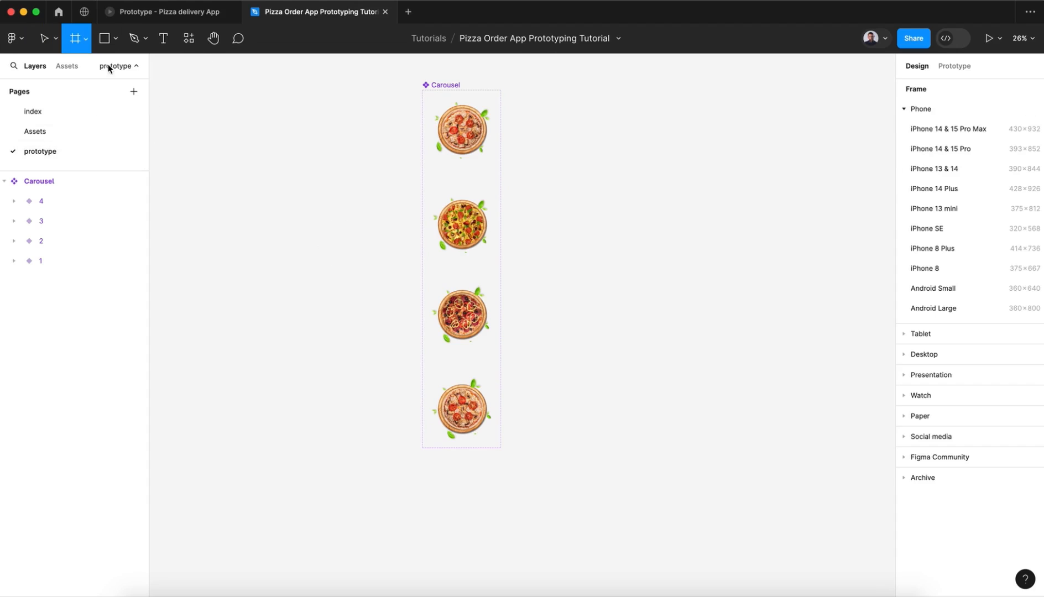
pyautogui.click(943, 128)
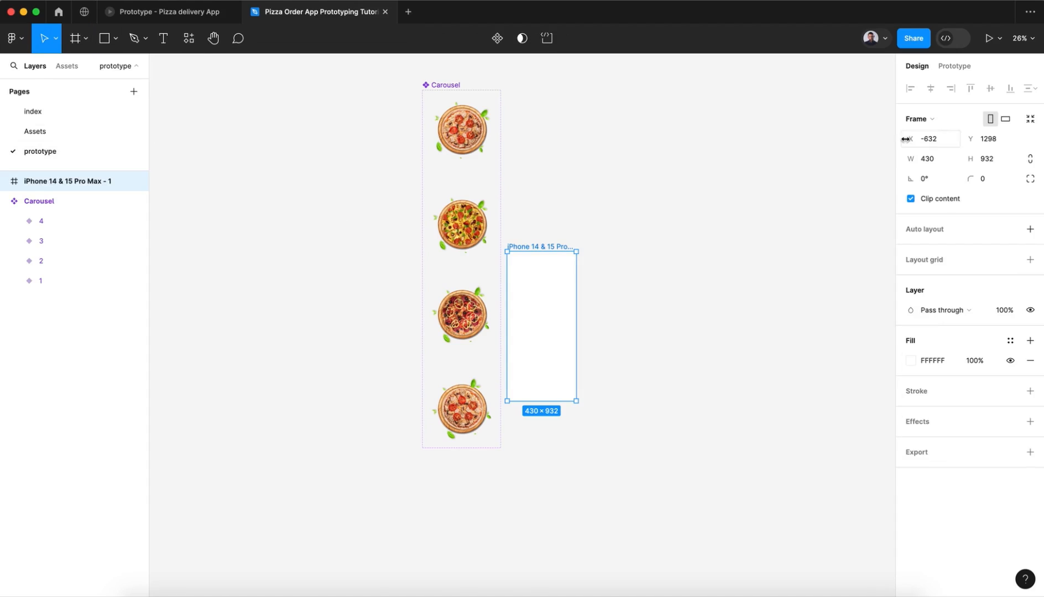
pyautogui.moveTo(533, 247); pyautogui.dragTo(617, 88)
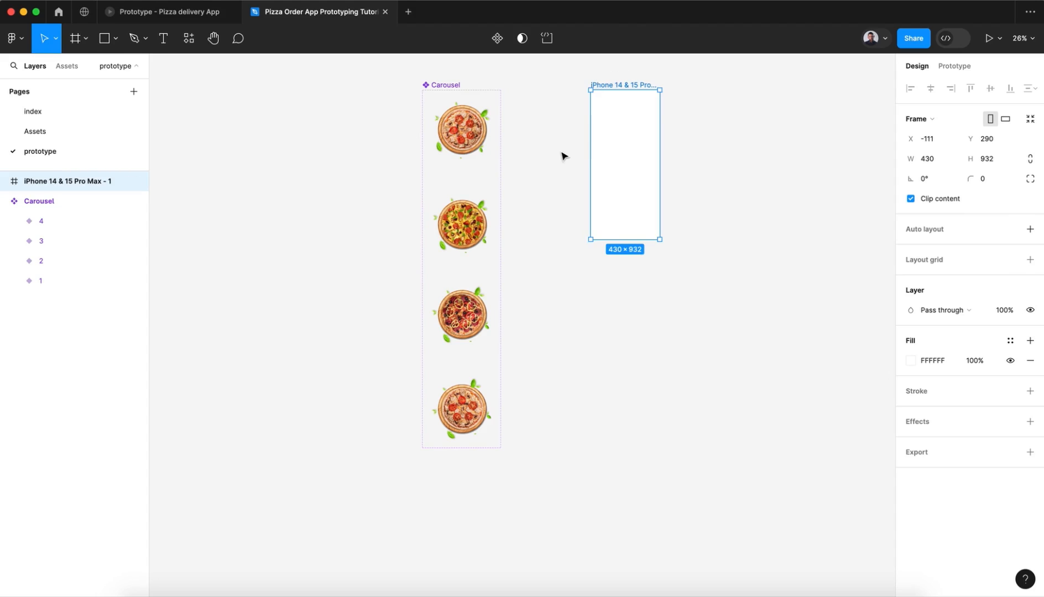
# Step: Select all four pizza variants inside the Carousel component set together
pyautogui.hscroll(2, 564, 156)
pyautogui.click(411, 138)
pyautogui.click(416, 250)
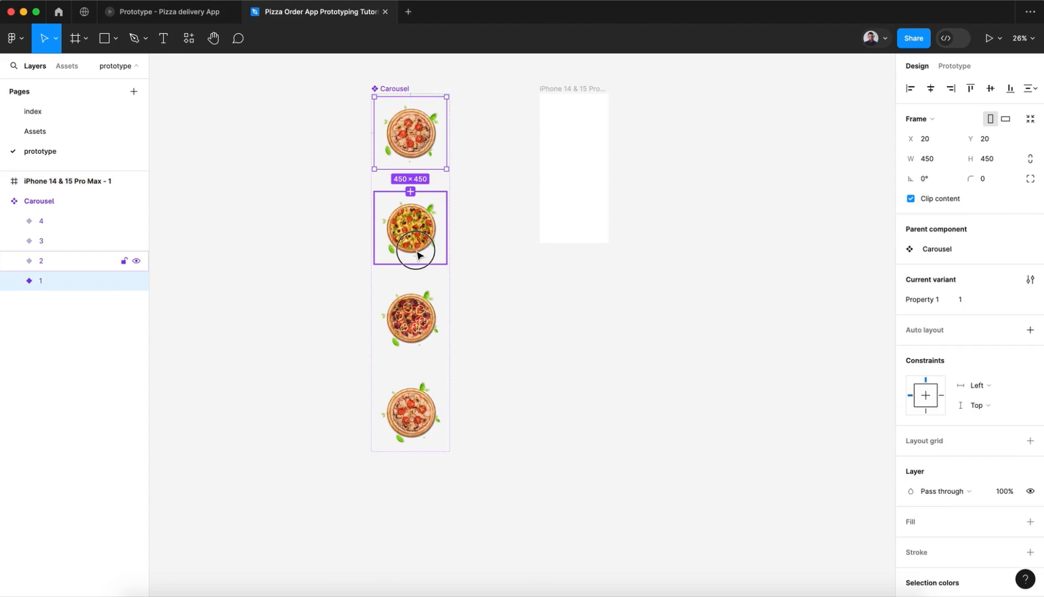
pyautogui.click(419, 320)
pyautogui.keyDown('shift'); pyautogui.click(416, 395); pyautogui.keyUp('shift')
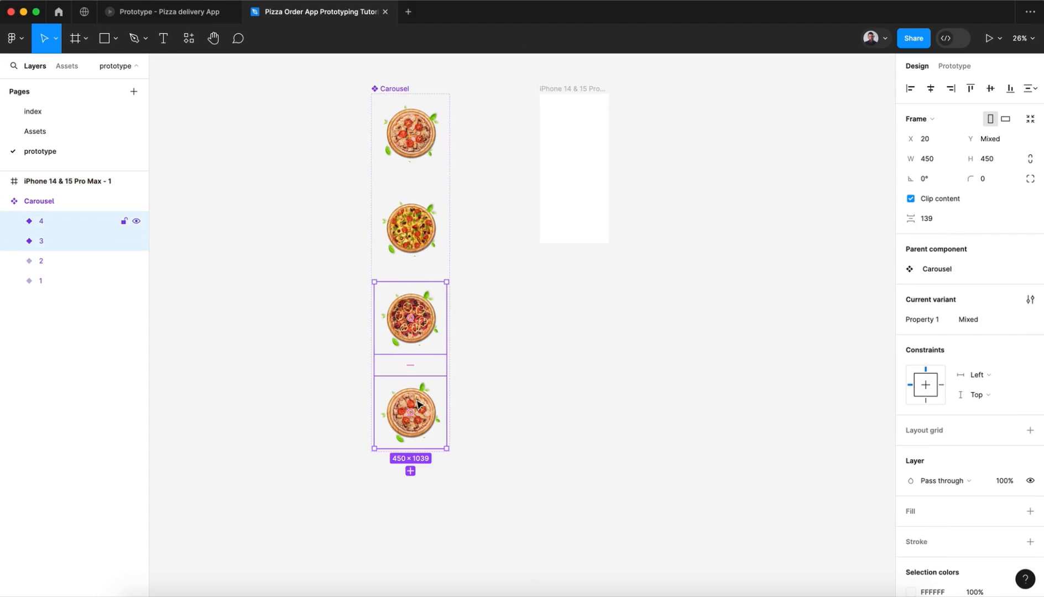
pyautogui.keyDown('shift'); pyautogui.click(415, 160); pyautogui.keyUp('shift')
pyautogui.keyDown('shift'); pyautogui.click(413, 230); pyautogui.keyUp('shift')
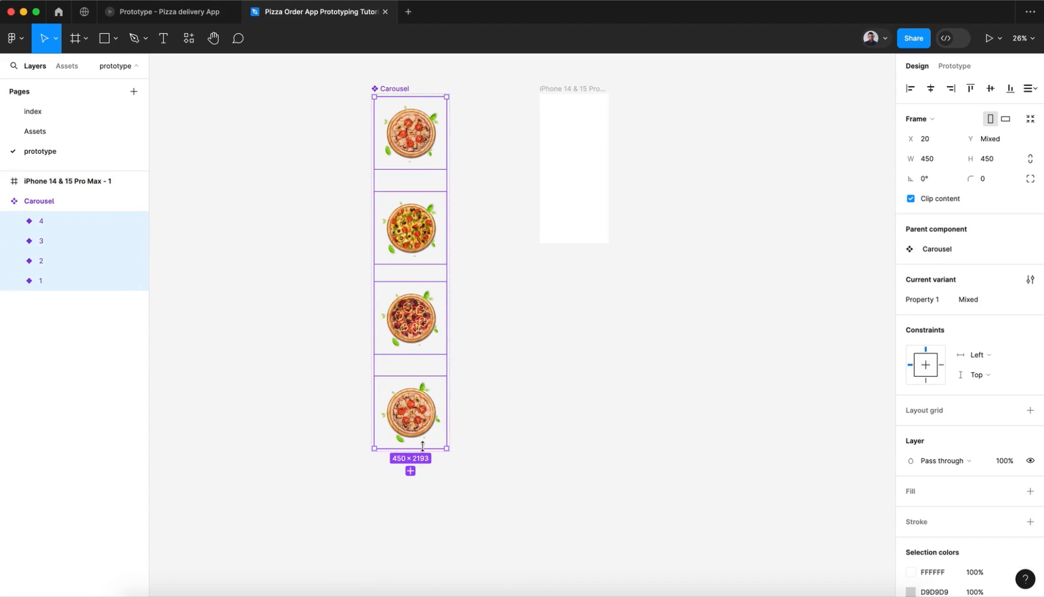
pyautogui.click(931, 163)
pyautogui.write('600')
pyautogui.press('Return')
pyautogui.hotkey('ctrl', 'z')
# Step: Set the height of the four selected Carousel variants to 600
pyautogui.click(1015, 163)
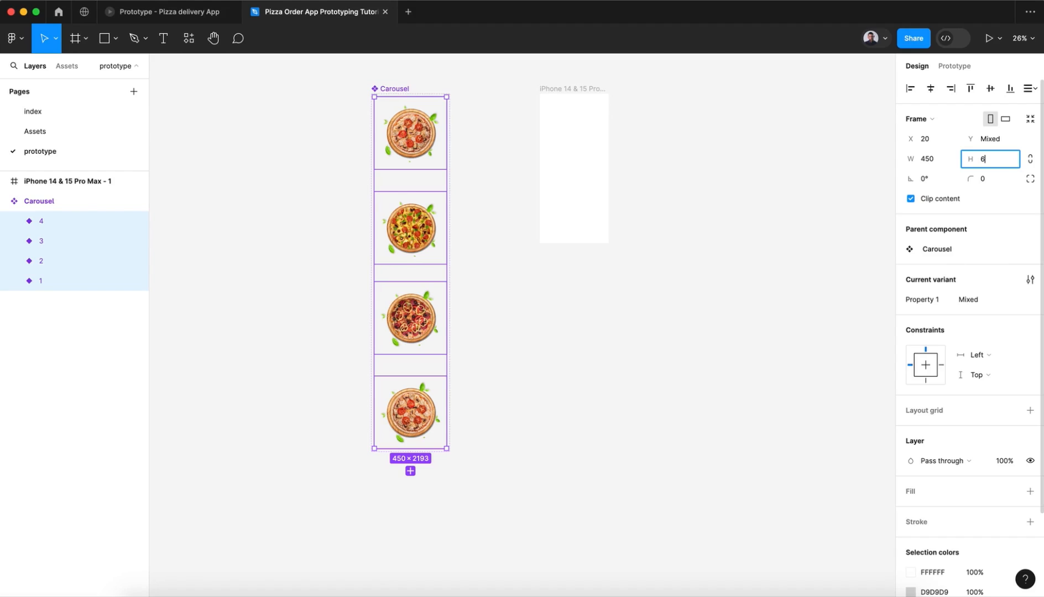
pyautogui.write('600')
pyautogui.press('Return')
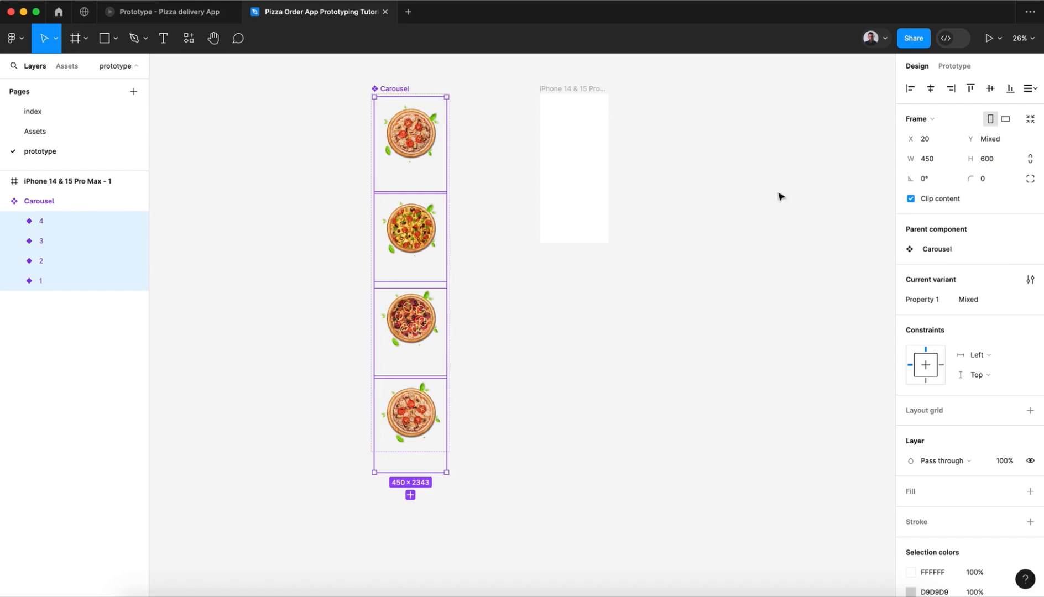
# Step: Expand the layers of Carousel variants 4, 3, 2 and 1, collapsing the plat layer inside each one
pyautogui.click(13, 221)
pyautogui.click(47, 241)
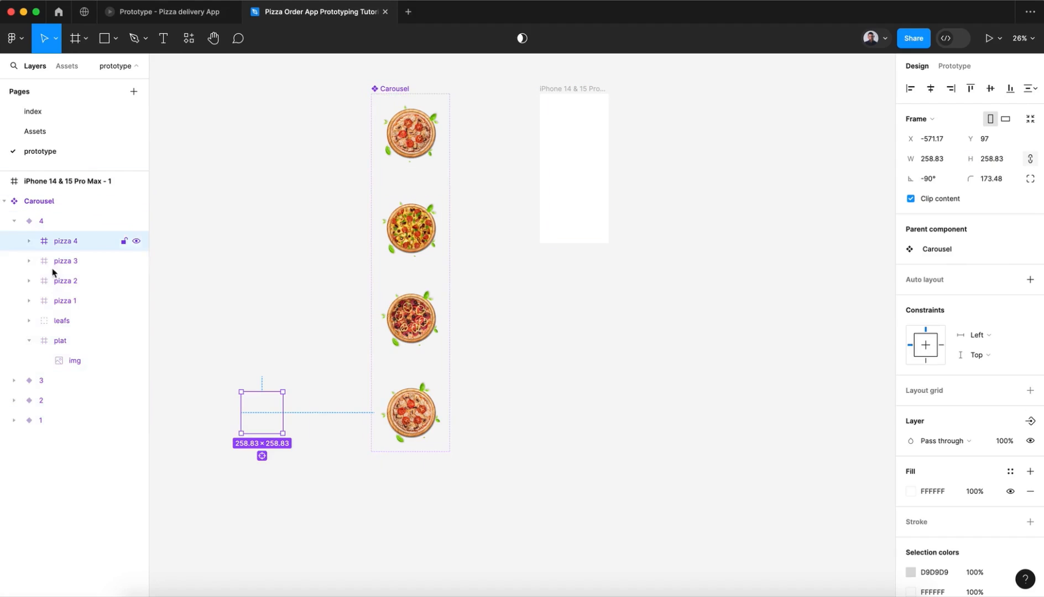
pyautogui.click(29, 341)
pyautogui.keyDown('shift'); pyautogui.click(49, 341); pyautogui.keyUp('shift')
pyautogui.click(30, 362)
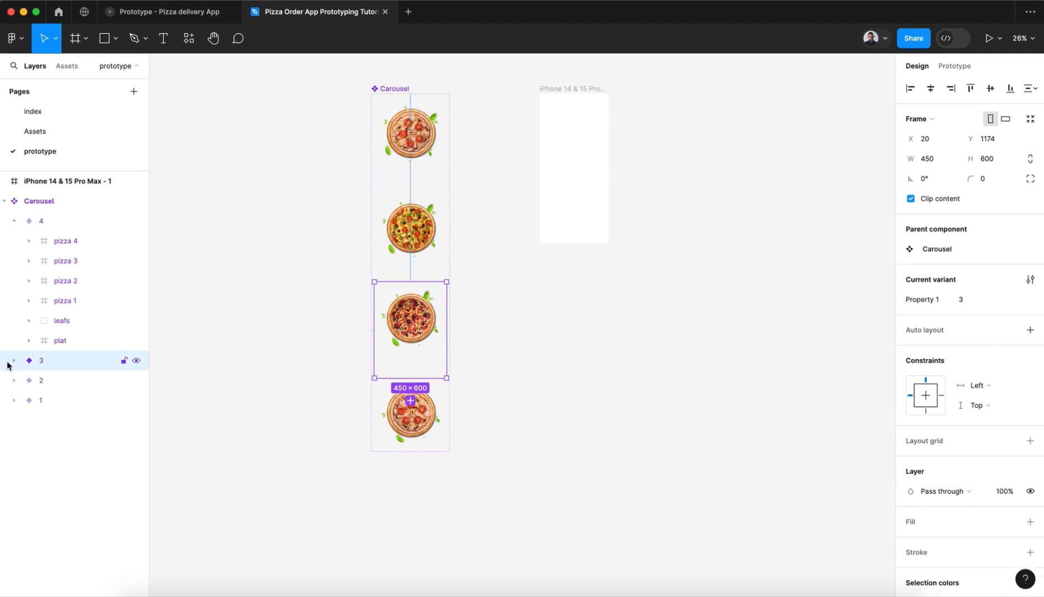
pyautogui.click(13, 361)
pyautogui.click(69, 384)
pyautogui.click(29, 480)
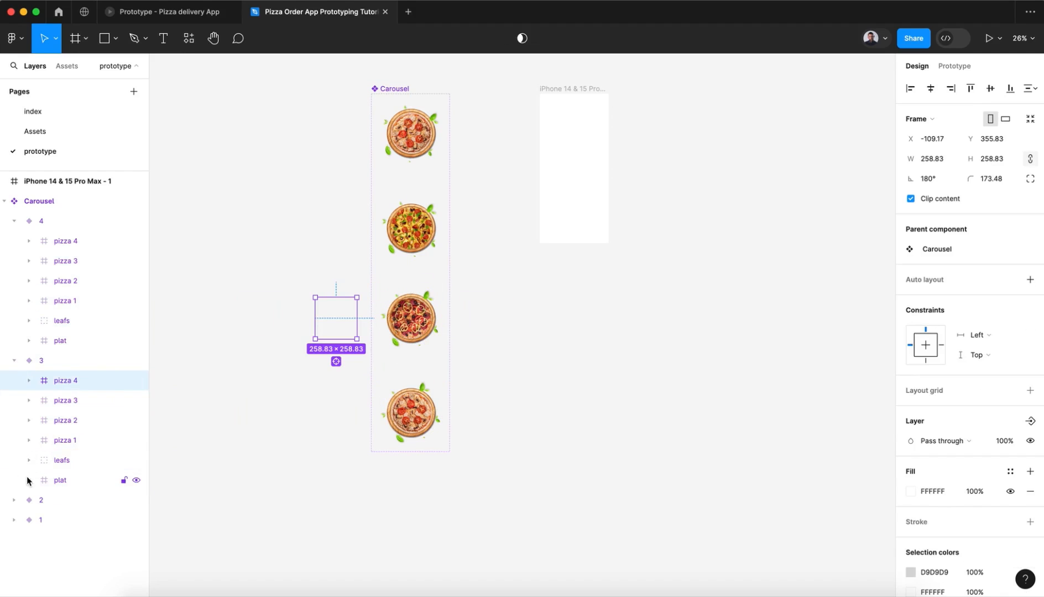
pyautogui.click(13, 500)
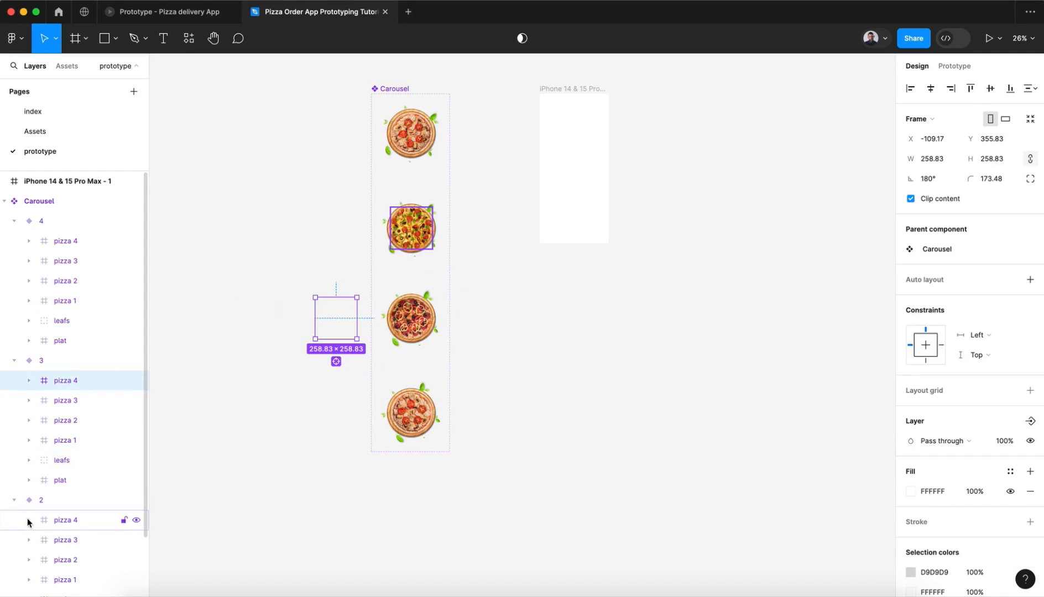
pyautogui.scroll(-2, 27, 518)
pyautogui.click(29, 550)
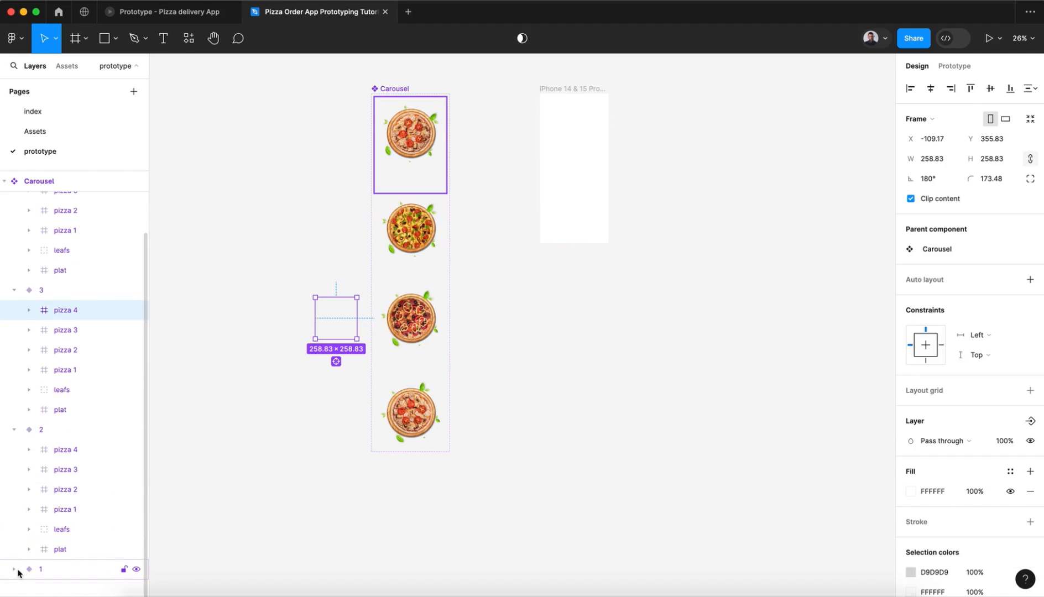
pyautogui.click(14, 569)
pyautogui.scroll(-3, 15, 572)
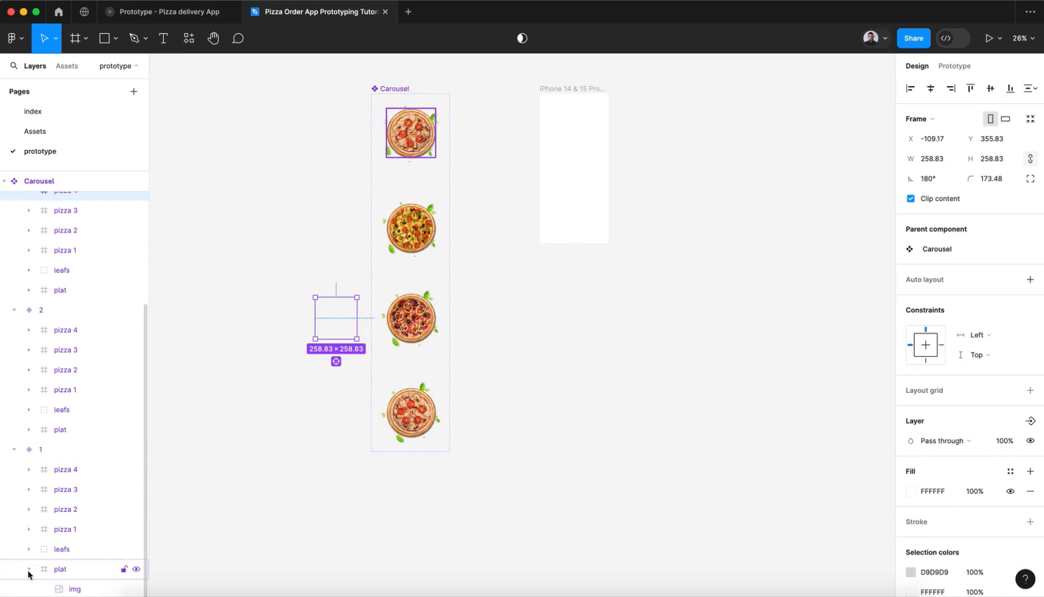
# Step: Switch to the Pizza delivery App prototype, test swiping between pizzas in both directions, and return to the tutorial file
pyautogui.click(180, 12)
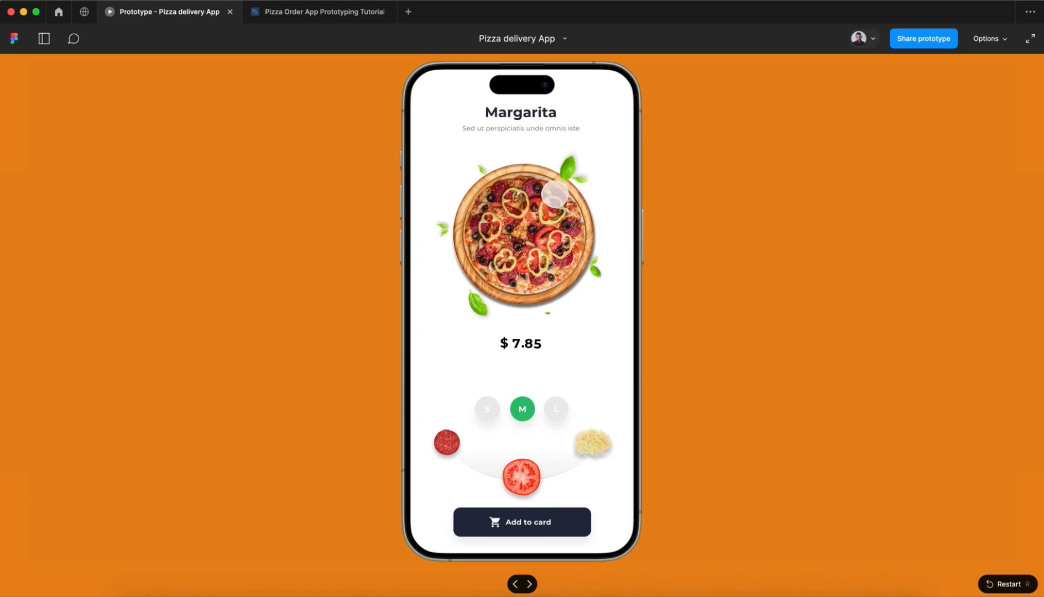
pyautogui.moveTo(552, 193); pyautogui.dragTo(433, 217)
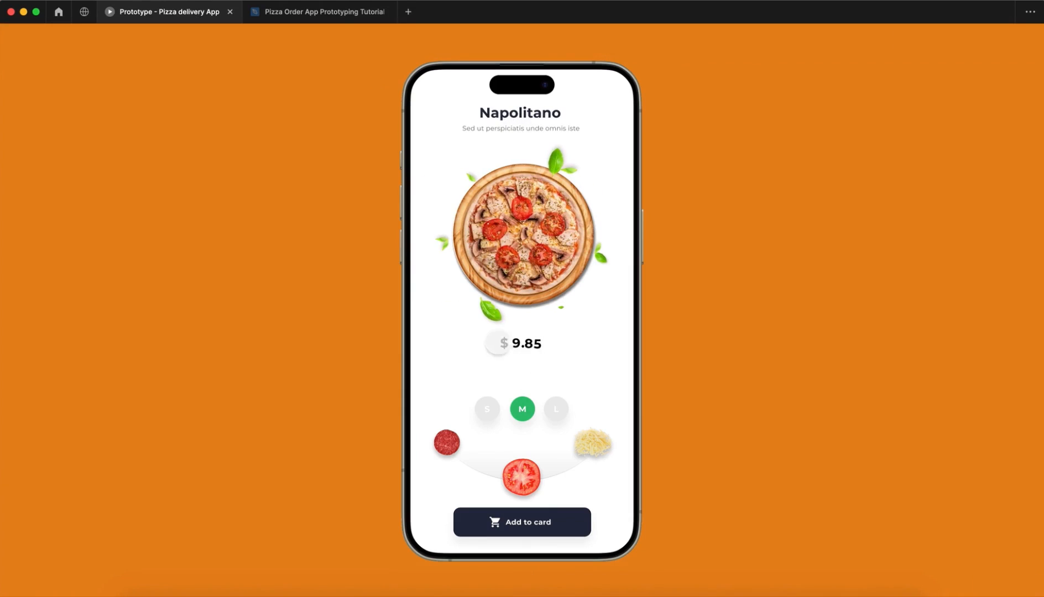
pyautogui.moveTo(508, 261); pyautogui.dragTo(575, 250)
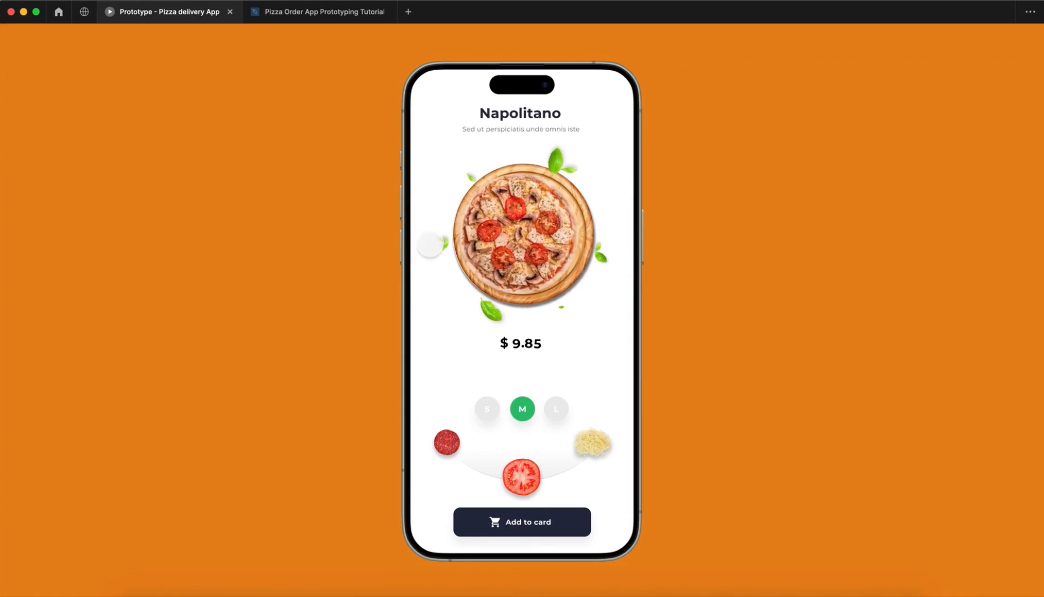
pyautogui.click(303, 23)
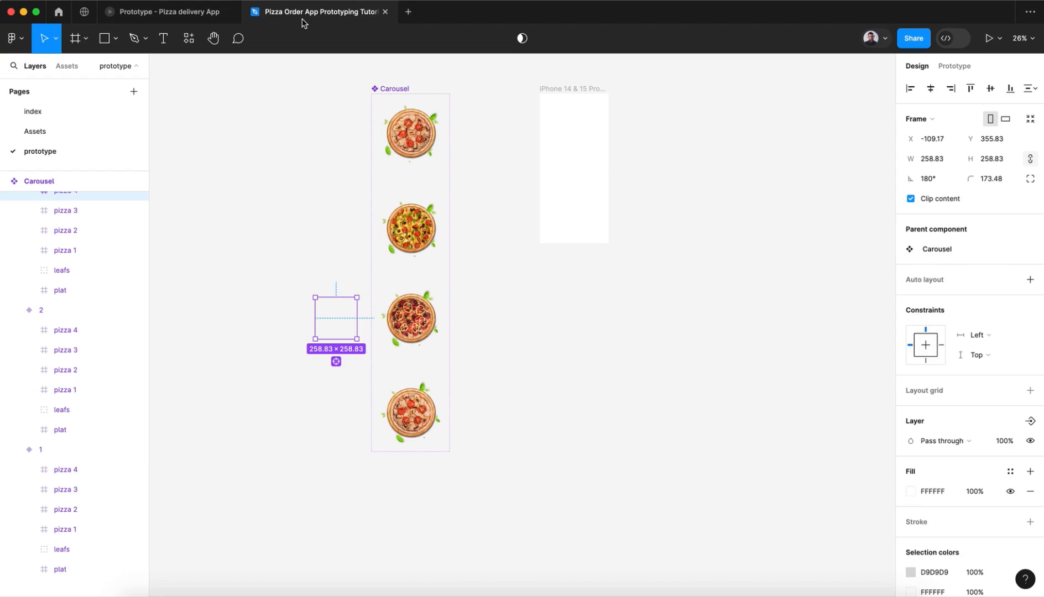
# Step: Select every layer inside Carousel variants 1 and 2 together: the four pizzas, leafs and plat of each
pyautogui.click(397, 145)
pyautogui.click(74, 472)
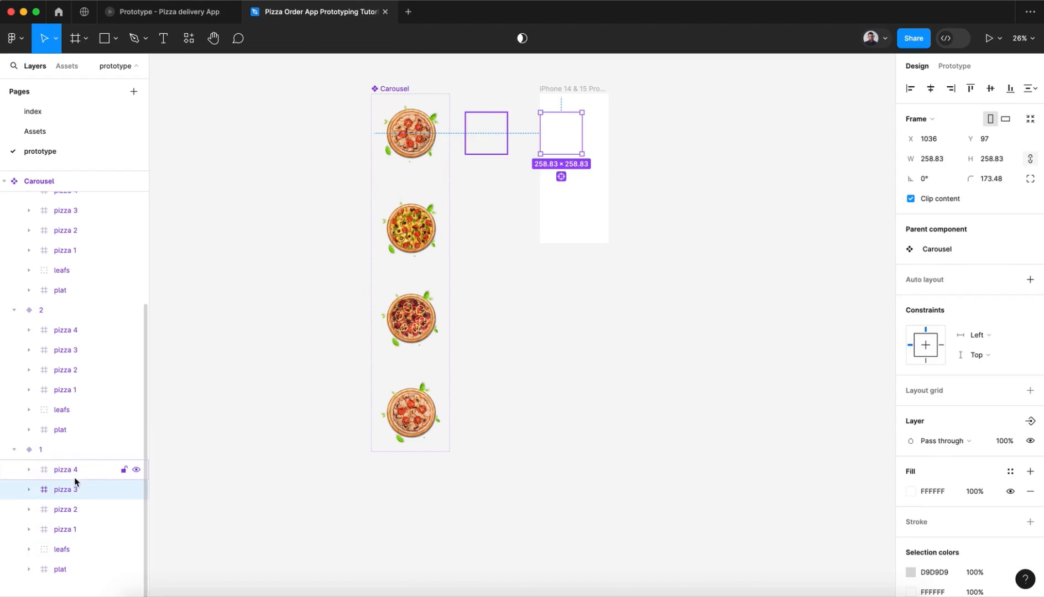
pyautogui.keyDown('shift'); pyautogui.click(73, 558); pyautogui.keyUp('shift')
pyautogui.keyDown('shift'); pyautogui.click(73, 573); pyautogui.keyUp('shift')
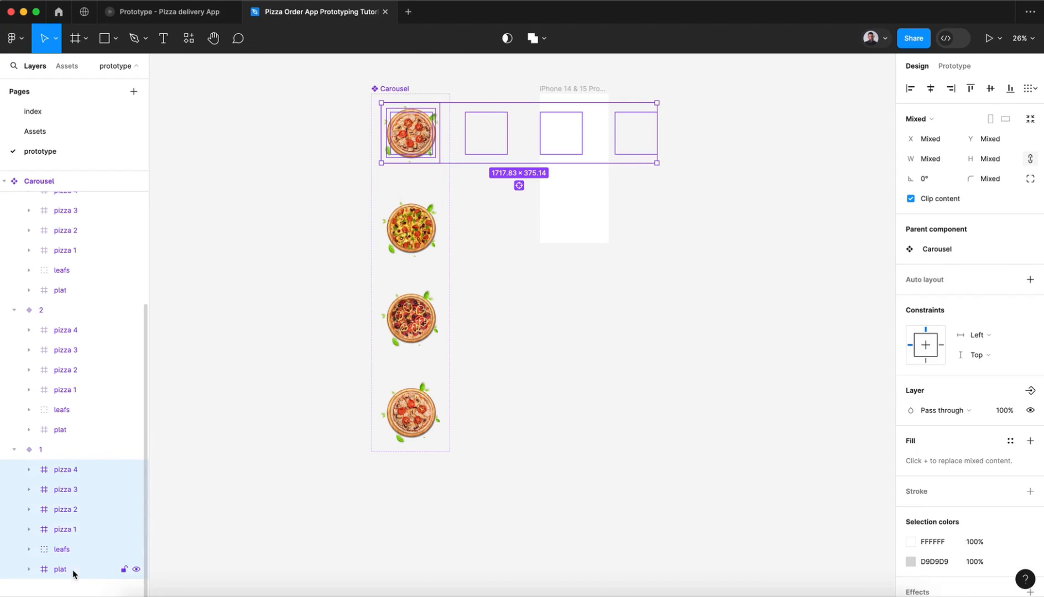
pyautogui.keyDown('shift'); pyautogui.click(77, 430); pyautogui.keyUp('shift')
pyautogui.keyDown('shift'); pyautogui.click(77, 410); pyautogui.keyUp('shift')
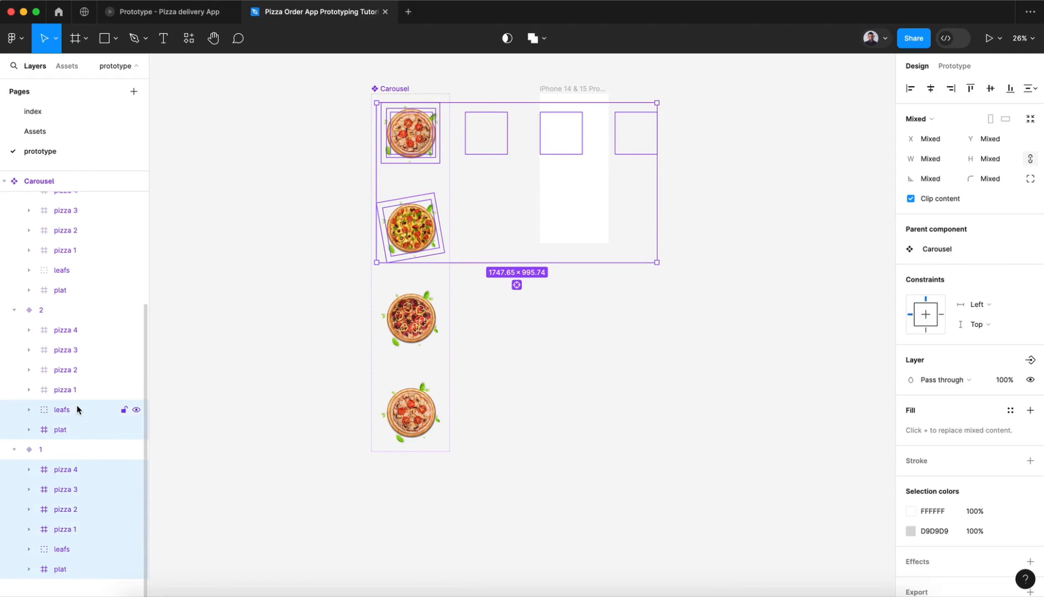
pyautogui.keyDown('shift'); pyautogui.click(77, 391); pyautogui.keyUp('shift')
pyautogui.keyDown('shift'); pyautogui.click(77, 372); pyautogui.keyUp('shift')
pyautogui.keyDown('shift'); pyautogui.click(83, 331); pyautogui.keyUp('shift')
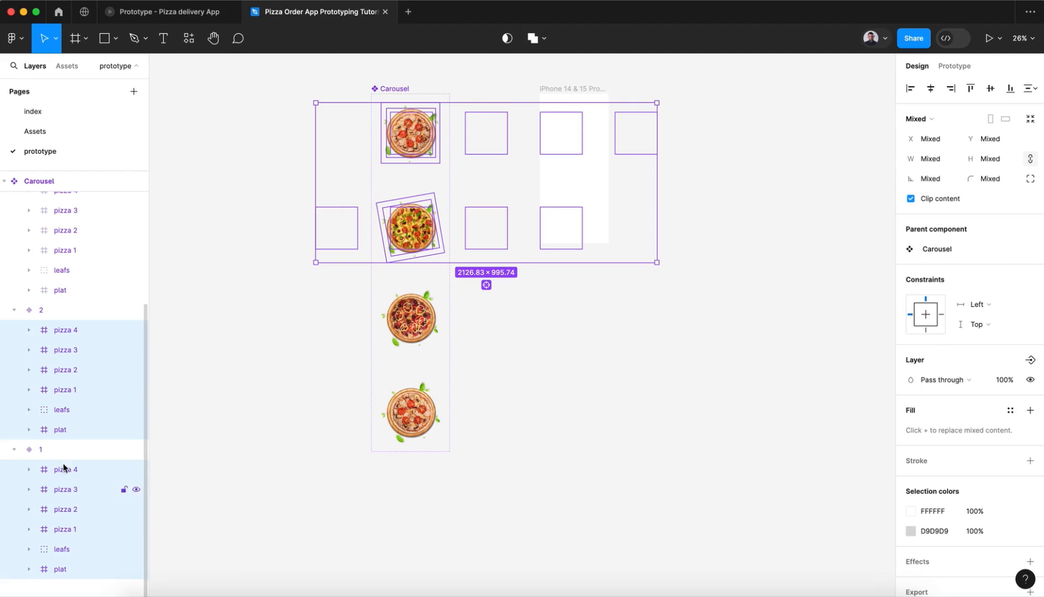
# Step: Add all six layers of Carousel variant 3, from plat up to pizza 4, to the current selection
pyautogui.scroll(3, 113, 260)
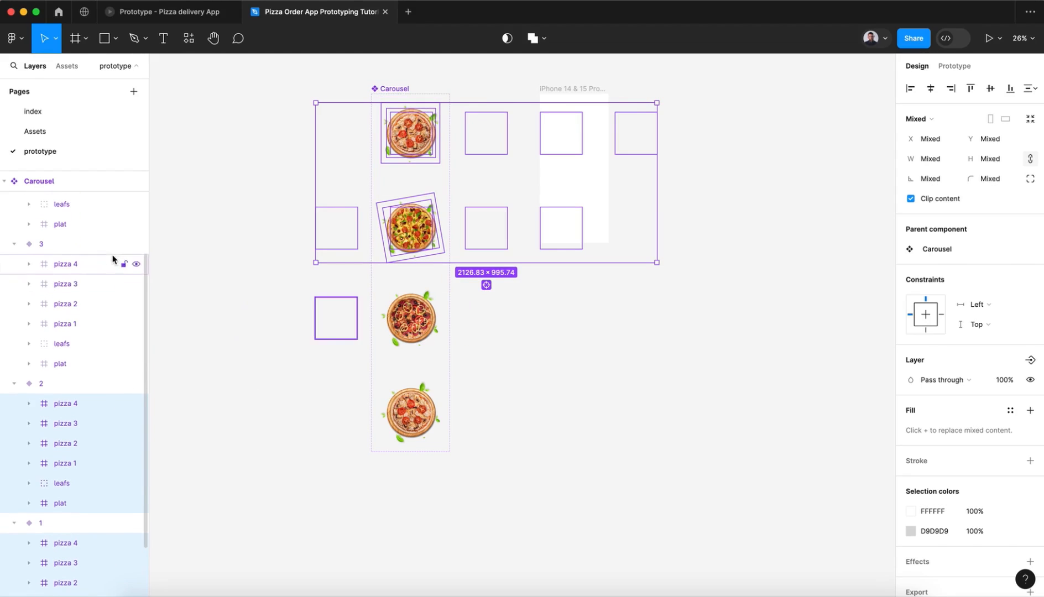
pyautogui.keyDown('shift'); pyautogui.click(89, 272); pyautogui.keyUp('shift')
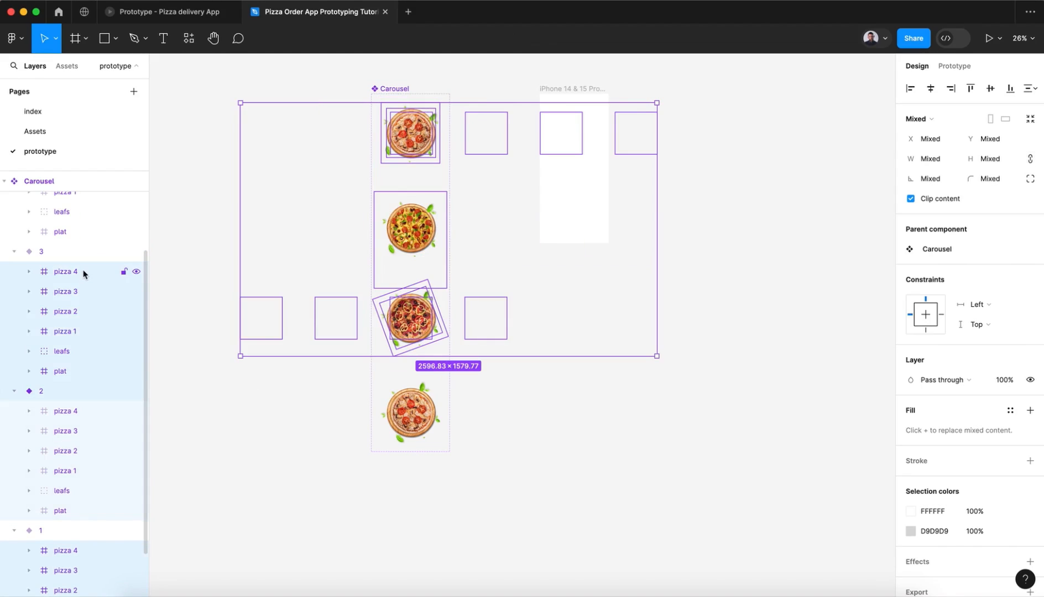
pyautogui.keyDown('shift'); pyautogui.click(61, 372); pyautogui.keyUp('shift')
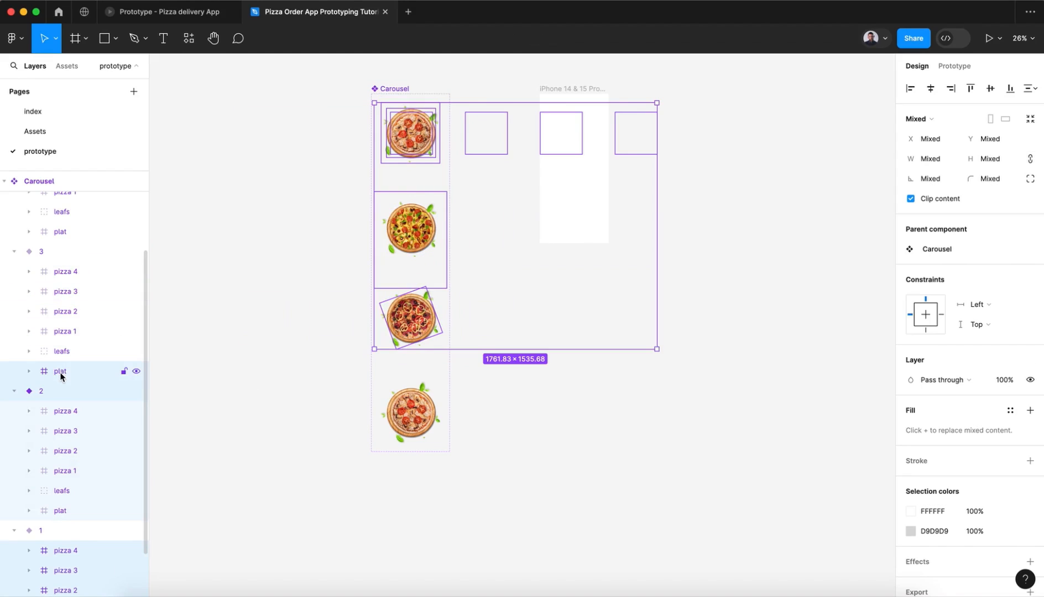
pyautogui.keyDown('shift'); pyautogui.click(61, 374); pyautogui.keyUp('shift')
pyautogui.keyDown('shift'); pyautogui.click(67, 371); pyautogui.keyUp('shift')
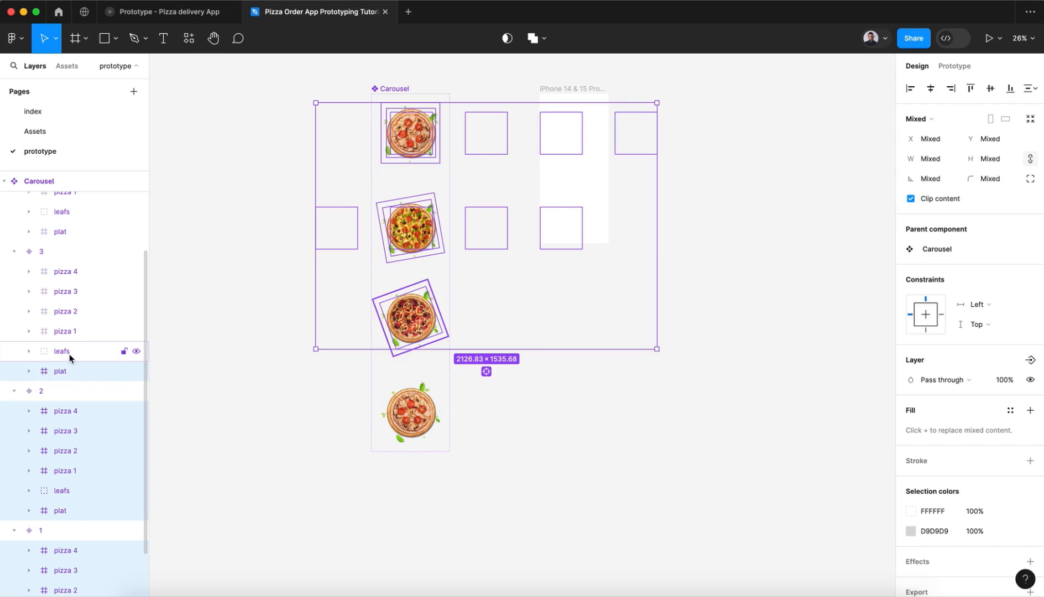
pyautogui.keyDown('shift'); pyautogui.click(69, 353); pyautogui.keyUp('shift')
pyautogui.keyDown('shift'); pyautogui.click(73, 336); pyautogui.keyUp('shift')
pyautogui.keyDown('shift'); pyautogui.click(74, 314); pyautogui.keyUp('shift')
pyautogui.keyDown('shift'); pyautogui.click(75, 294); pyautogui.keyUp('shift')
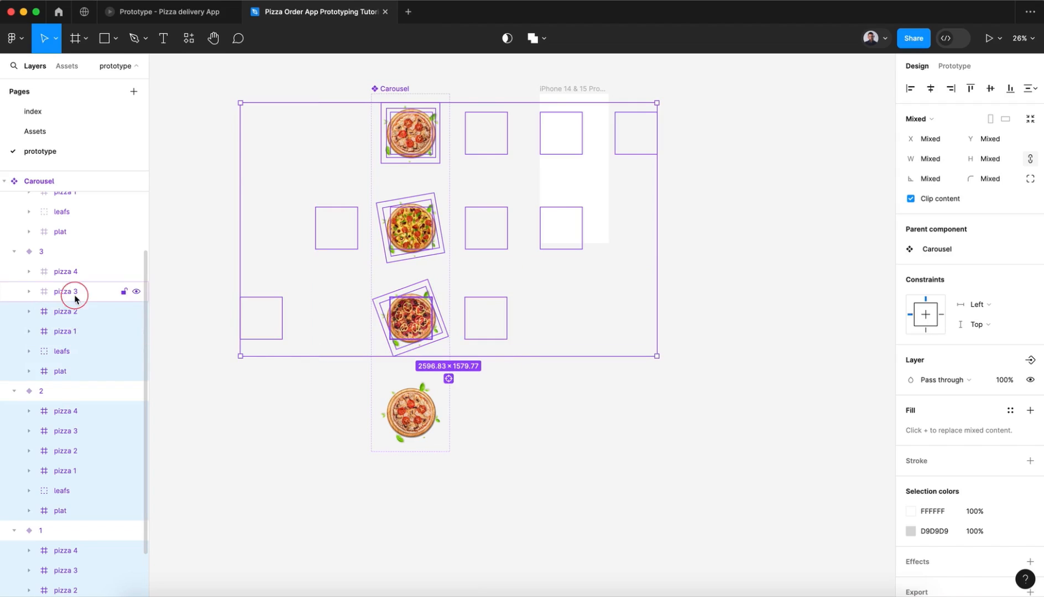
pyautogui.keyDown('shift'); pyautogui.click(77, 275); pyautogui.keyUp('shift')
# Step: Extend the selection with the plat, leafs and four pizza layers of Carousel variant 4
pyautogui.scroll(3, 75, 277)
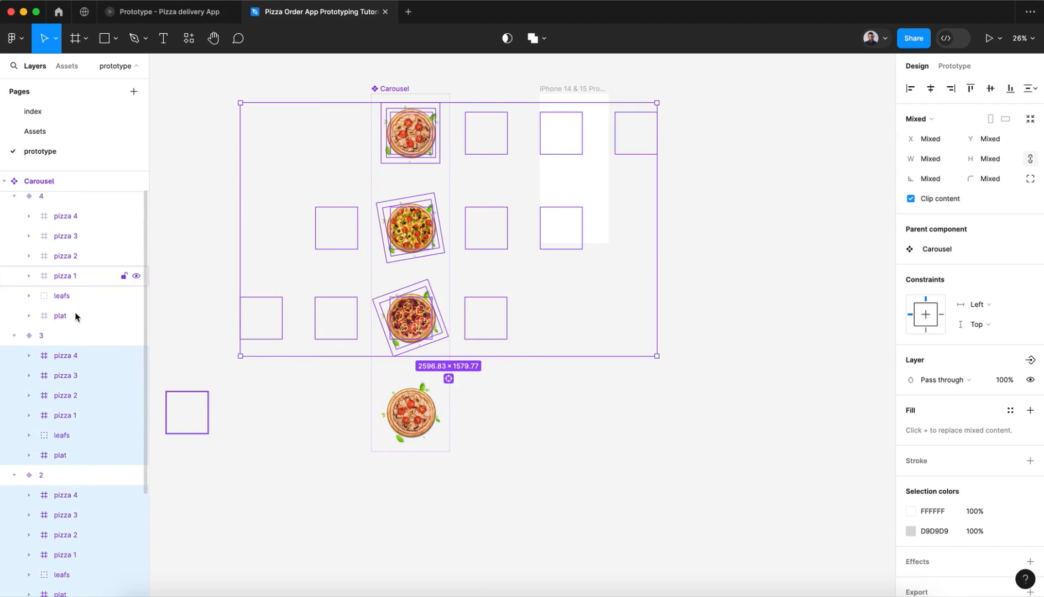
pyautogui.keyDown('shift'); pyautogui.click(75, 316); pyautogui.keyUp('shift')
pyautogui.keyDown('shift'); pyautogui.click(76, 303); pyautogui.keyUp('shift')
pyautogui.keyDown('shift'); pyautogui.click(78, 277); pyautogui.keyUp('shift')
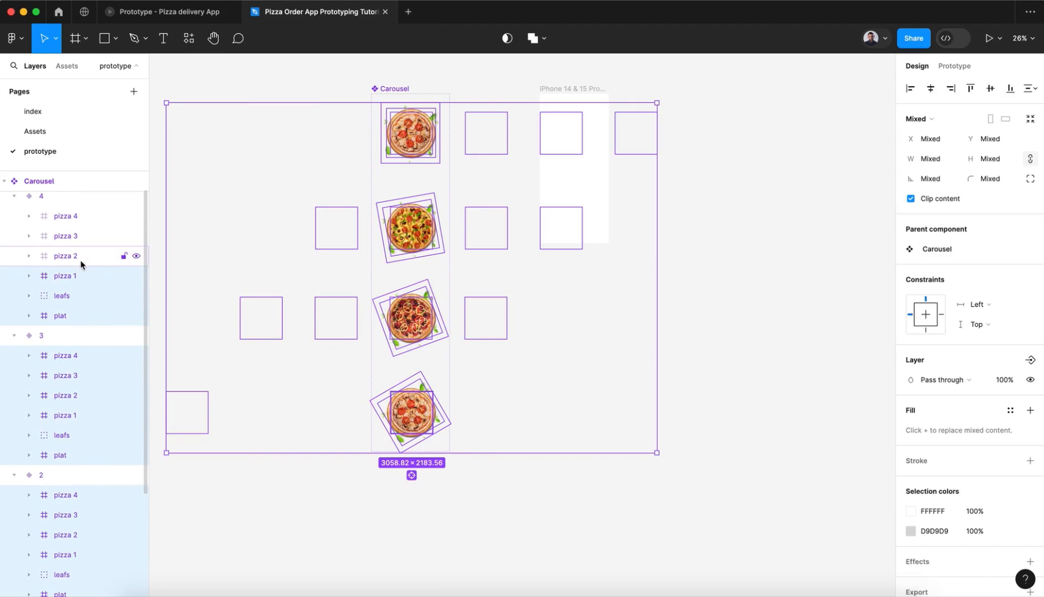
pyautogui.keyDown('shift'); pyautogui.click(80, 260); pyautogui.keyUp('shift')
pyautogui.keyDown('shift'); pyautogui.click(80, 233); pyautogui.keyUp('shift')
pyautogui.keyDown('shift'); pyautogui.click(80, 217); pyautogui.keyUp('shift')
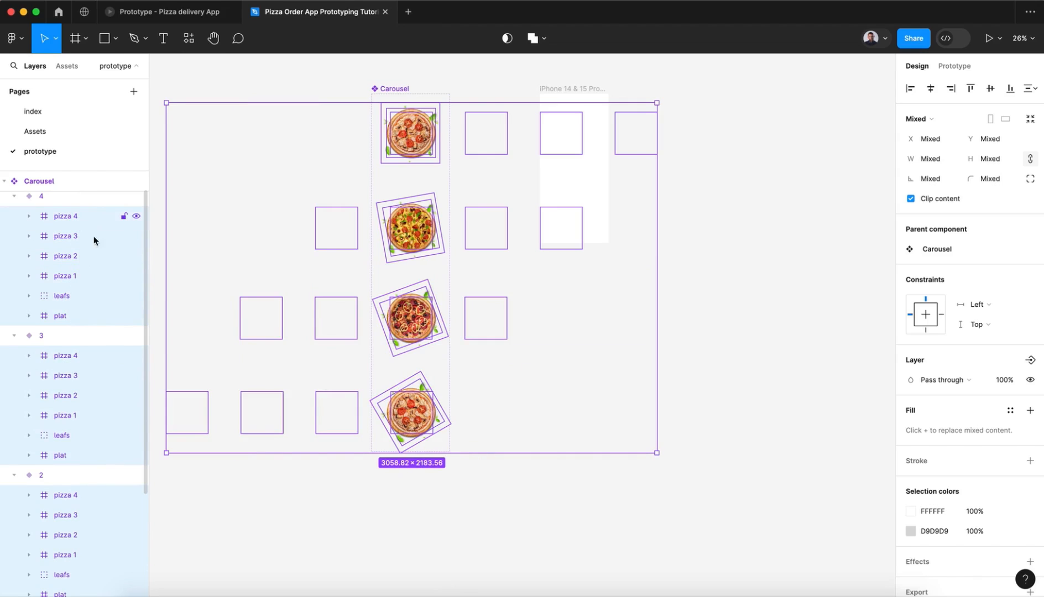
# Step: Move all the selected Carousel layers down so the pizza in variant 1 sits roughly at its vertical middle
pyautogui.hotkey('shift', 'Down')
pyautogui.hotkey('shift', 'Down')
pyautogui.hotkey('shift', 'Down')
pyautogui.hotkey('shift', 'Down')
pyautogui.hotkey('shift', 'Down')
pyautogui.hotkey('shift', 'Down')
pyautogui.hotkey('shift', 'Down')
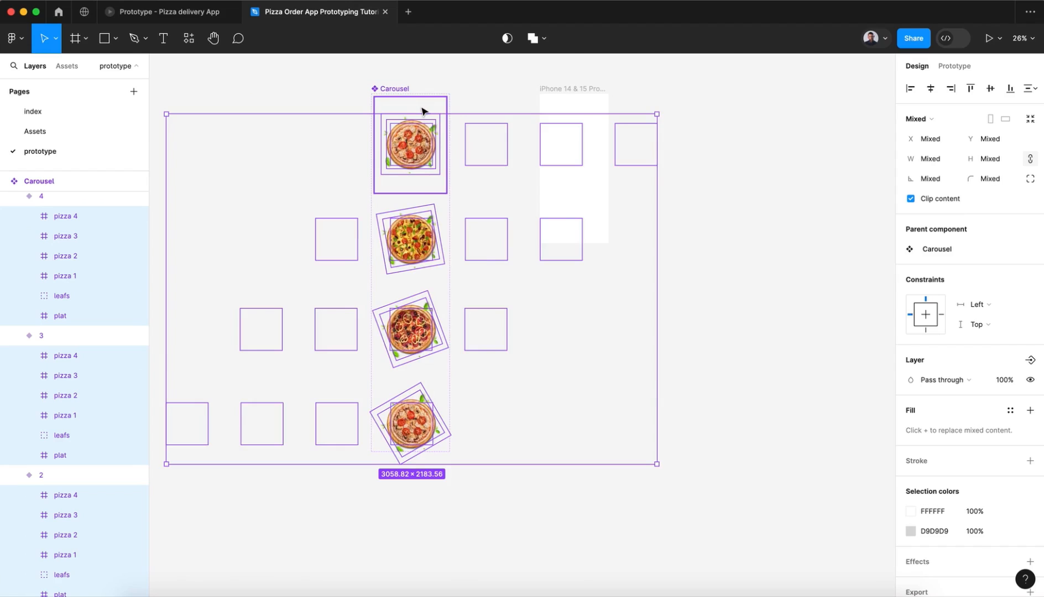
pyautogui.press('Down')
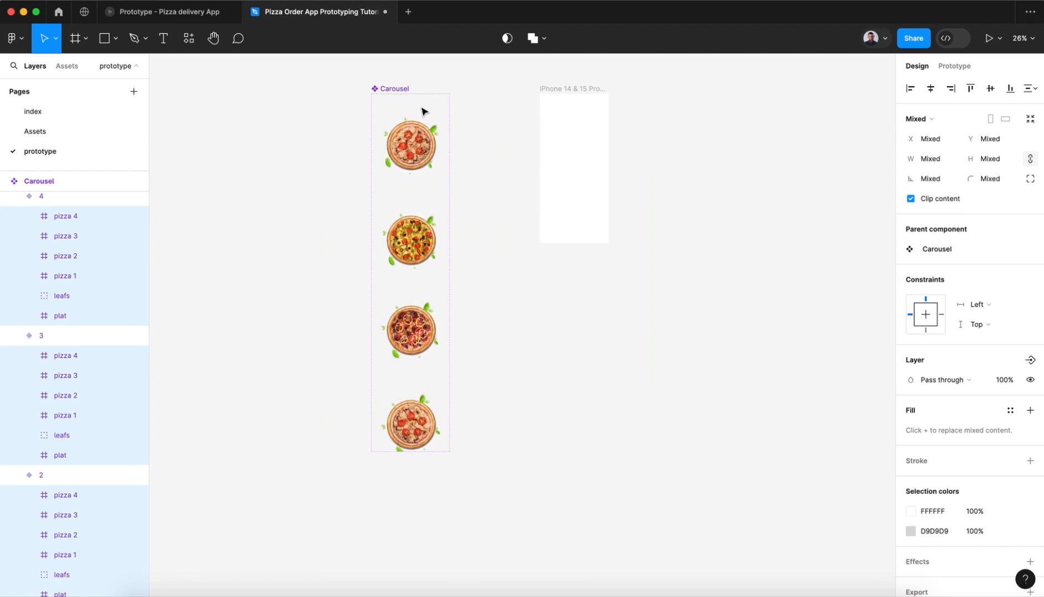
pyautogui.press('Down')
pyautogui.scroll(5, 422, 111)
pyautogui.hscroll(-1, 421, 110)
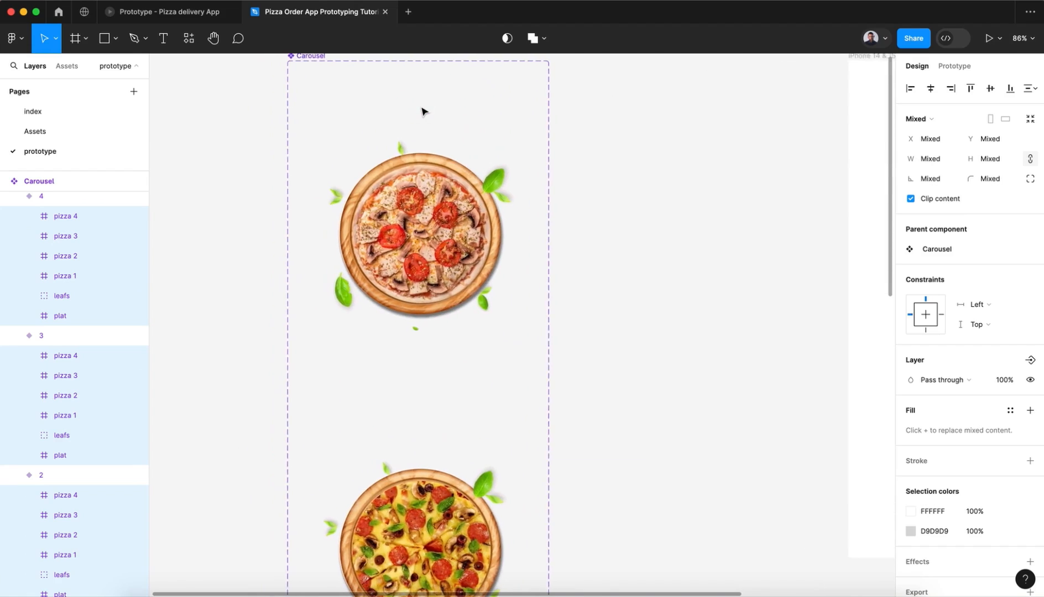
# Step: Copy the pizza name group and the price group together from the Assets page
pyautogui.click(365, 103)
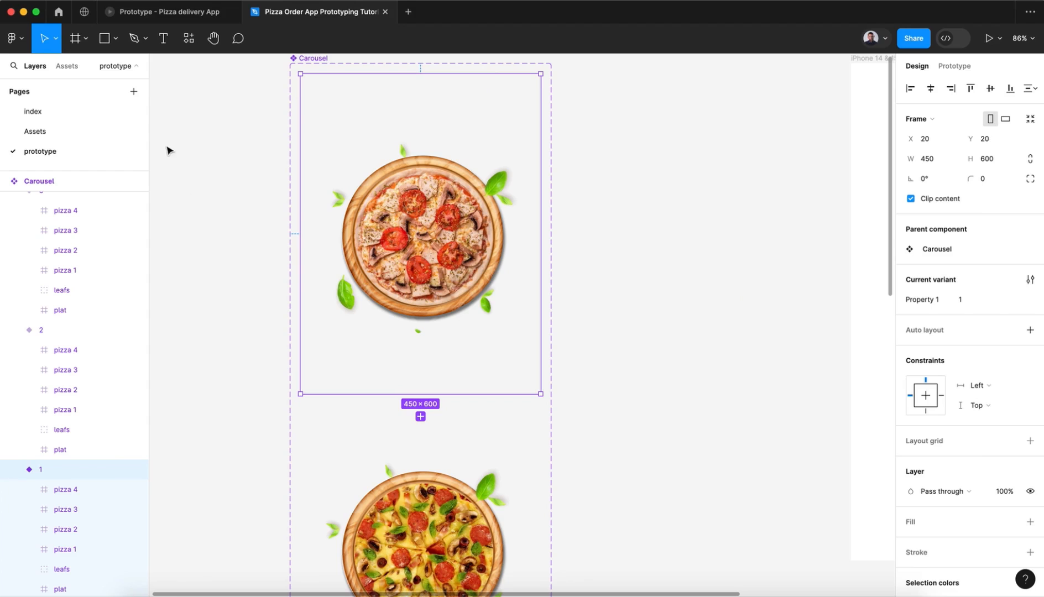
pyautogui.click(61, 133)
pyautogui.hscroll(2, 634, 271)
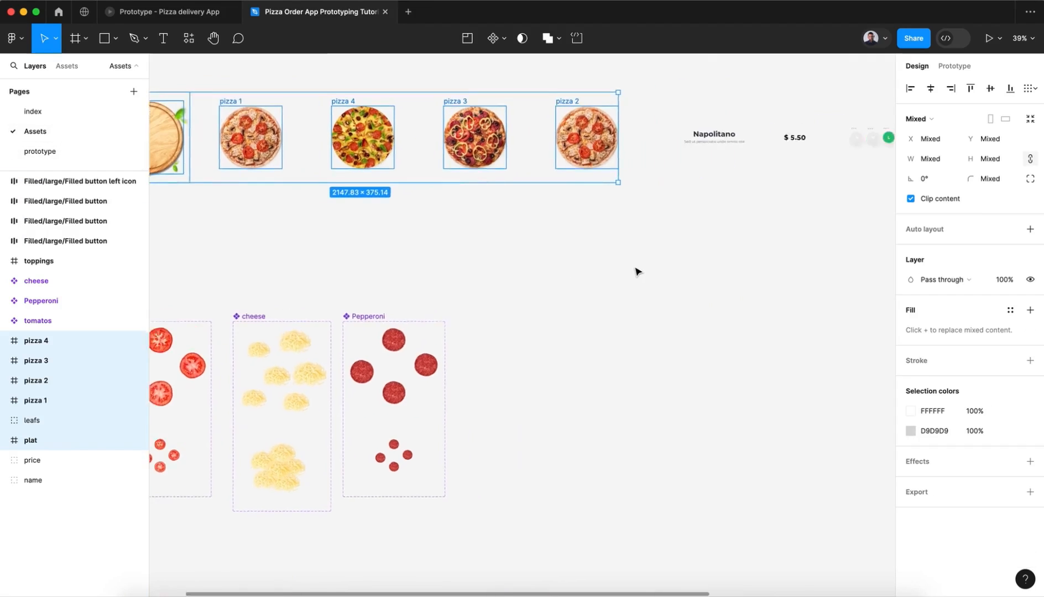
pyautogui.hscroll(3, 637, 271)
pyautogui.hscroll(2, 587, 196)
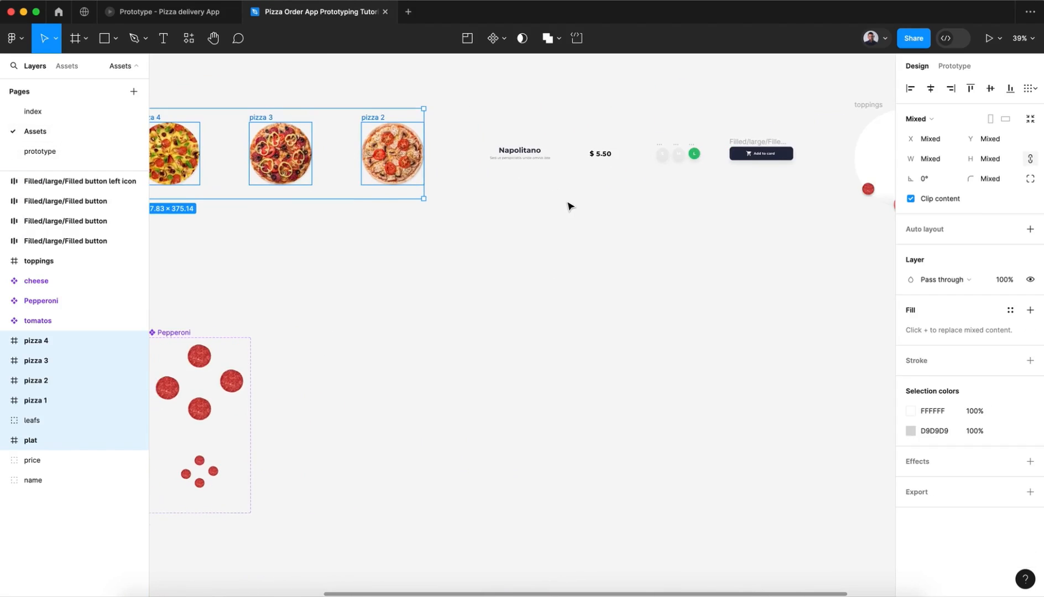
pyautogui.scroll(5, 569, 206)
pyautogui.click(489, 109)
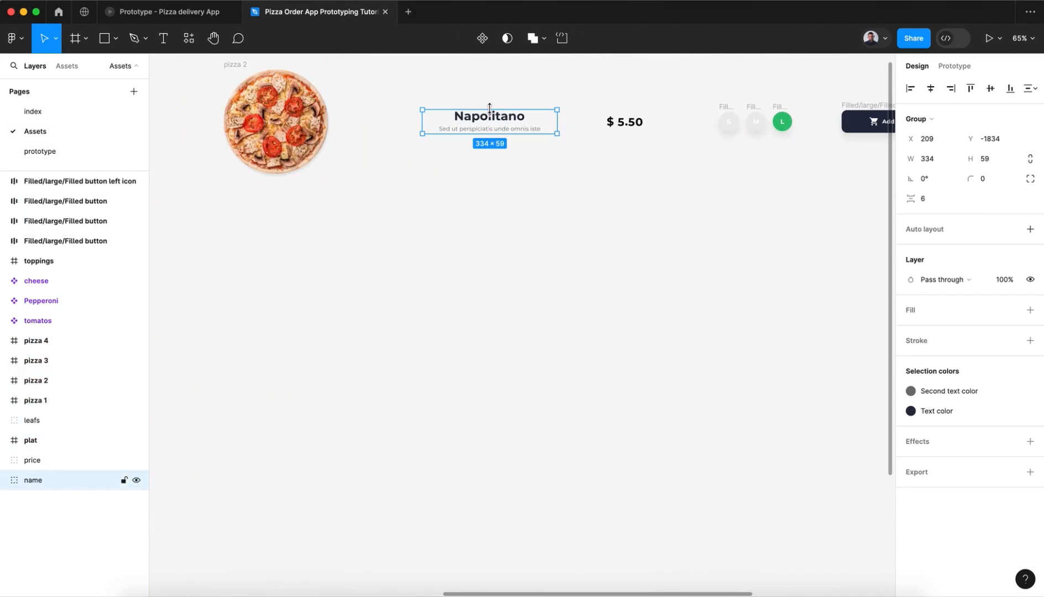
pyautogui.click(617, 129)
pyautogui.click(480, 179)
pyautogui.moveTo(452, 188); pyautogui.dragTo(635, 103)
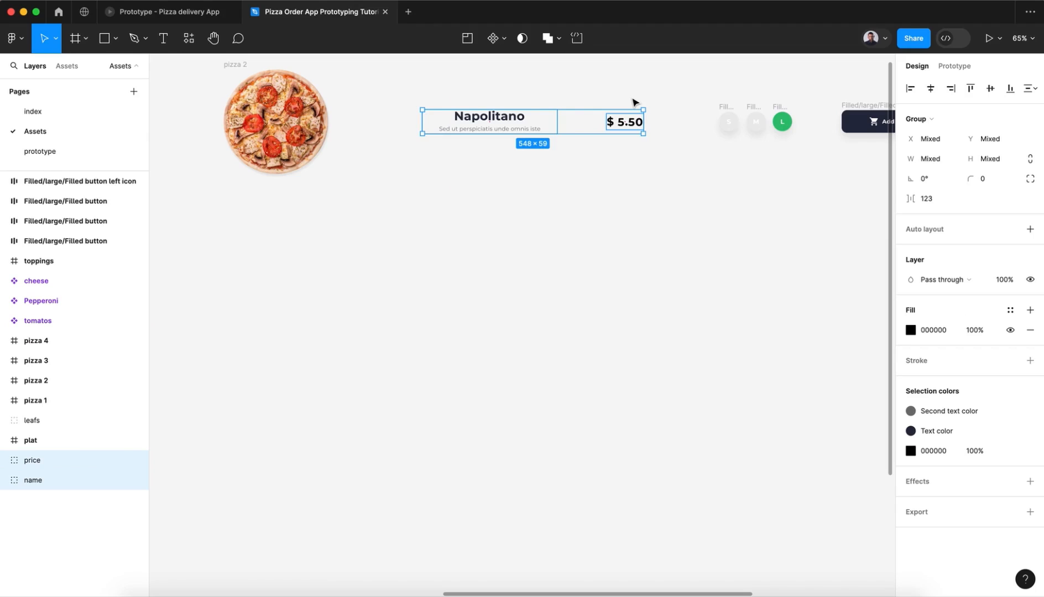
# Step: Paste the name and price groups on the prototype page and place them beside Carousel variant 1
pyautogui.click(71, 150)
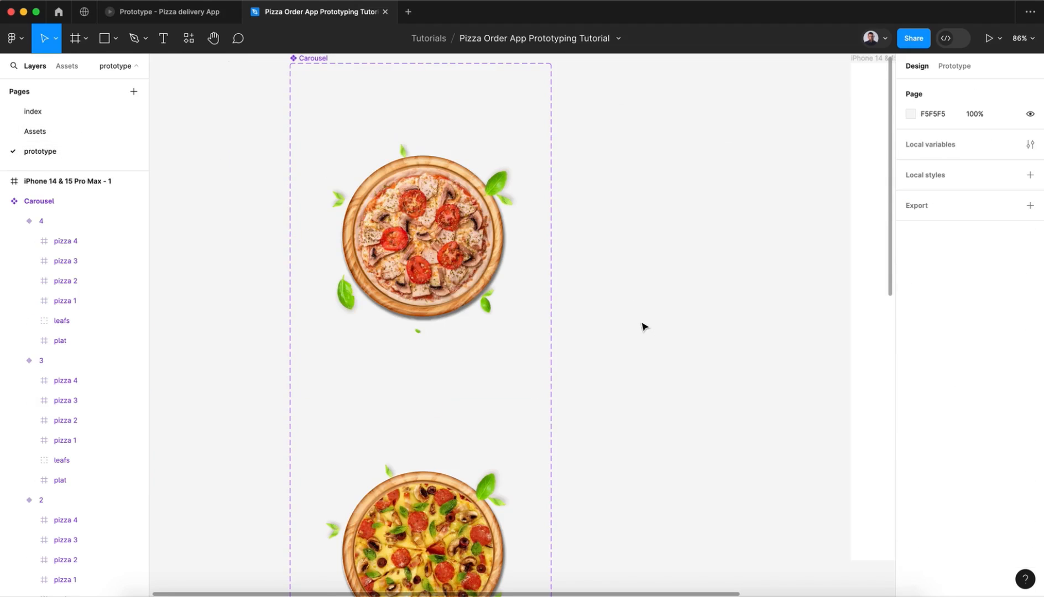
pyautogui.hotkey('ctrl', 'v')
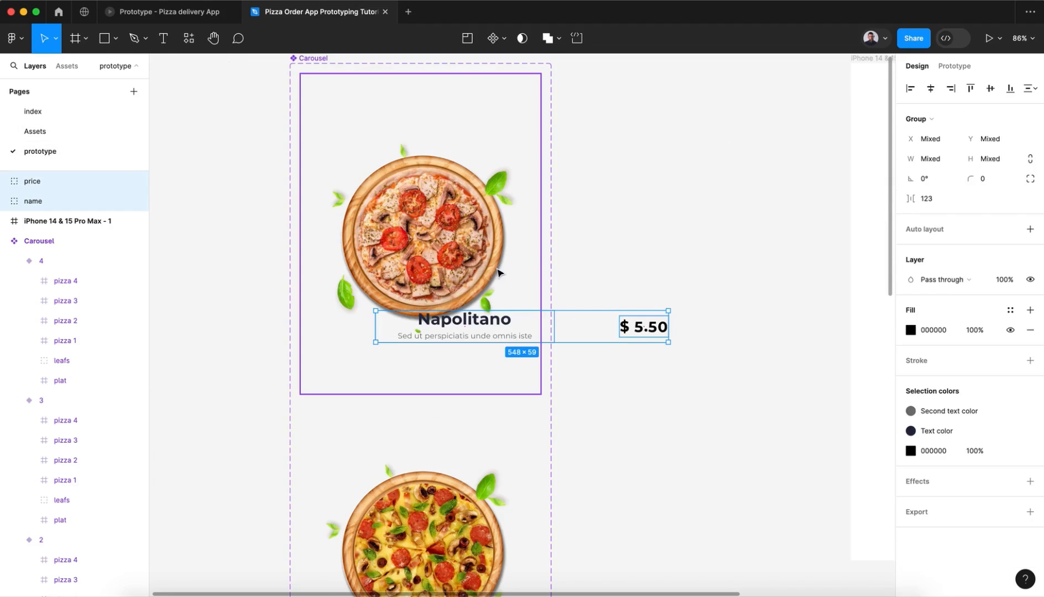
pyautogui.moveTo(489, 325); pyautogui.dragTo(690, 131)
# Step: Delete the empty iPhone 14 & 15 Pro Max frame from the prototype page
pyautogui.scroll(-5, 690, 131)
pyautogui.hscroll(2, 690, 132)
pyautogui.moveTo(710, 88); pyautogui.dragTo(852, 91)
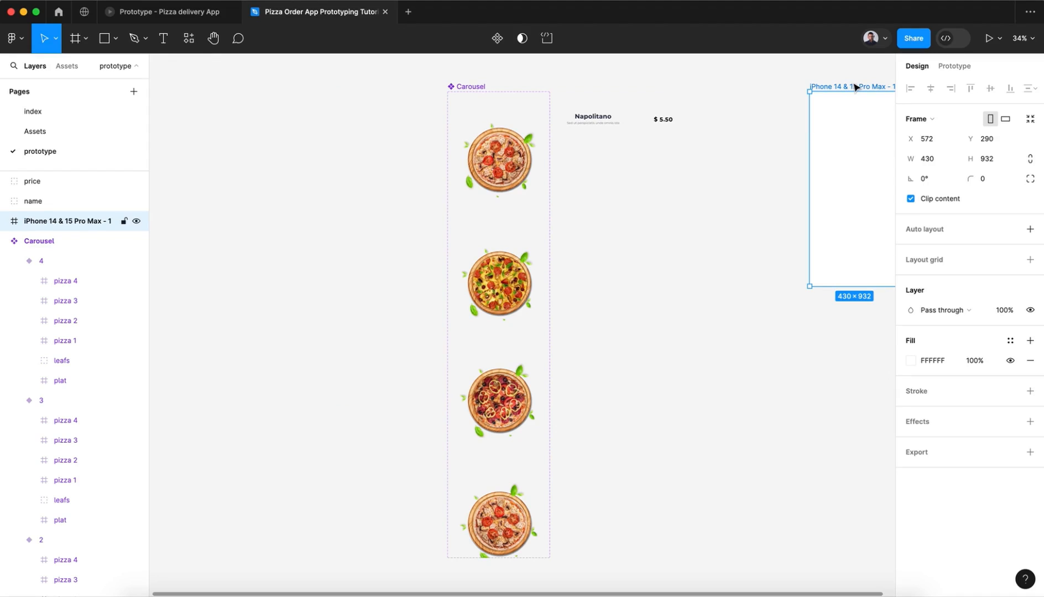
pyautogui.press('Delete')
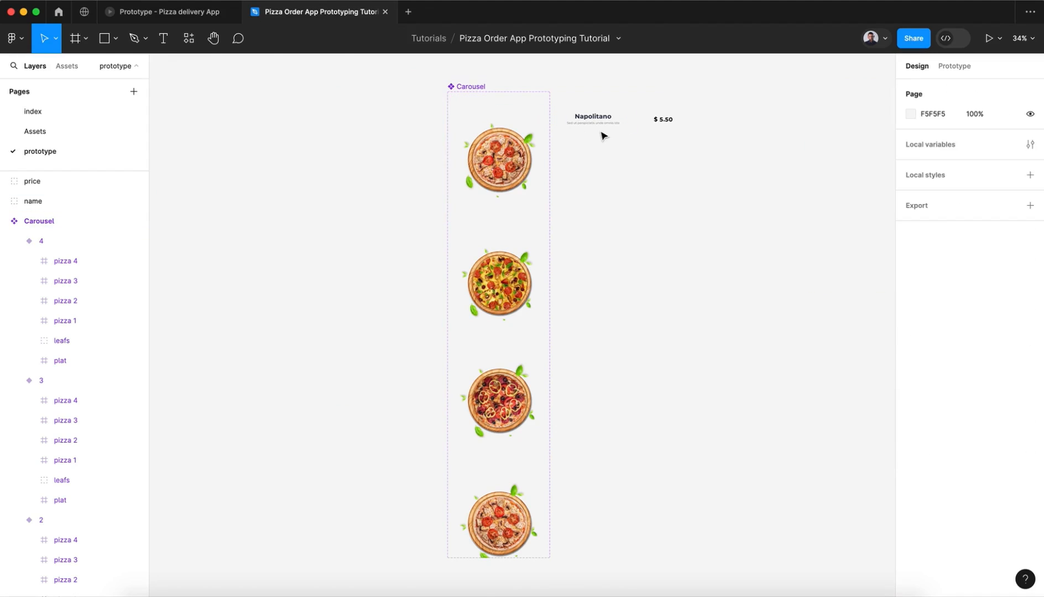
# Step: Expand the name group and its title frame, and turn off Clip content for the title frame
pyautogui.scroll(5, 601, 134)
pyautogui.scroll(3, 604, 136)
pyautogui.click(573, 169)
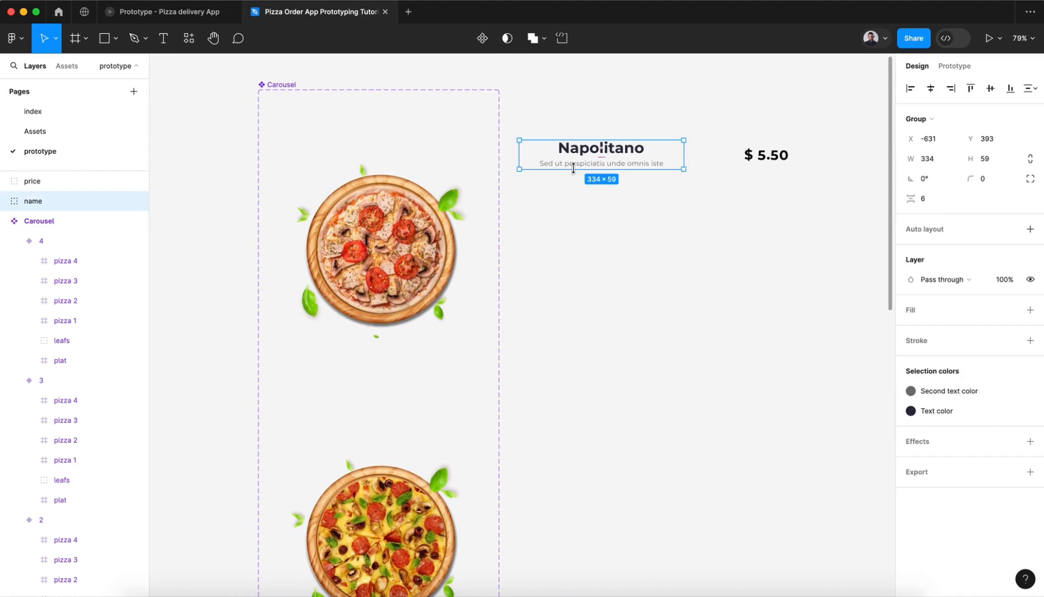
pyautogui.click(5, 201)
pyautogui.click(43, 222)
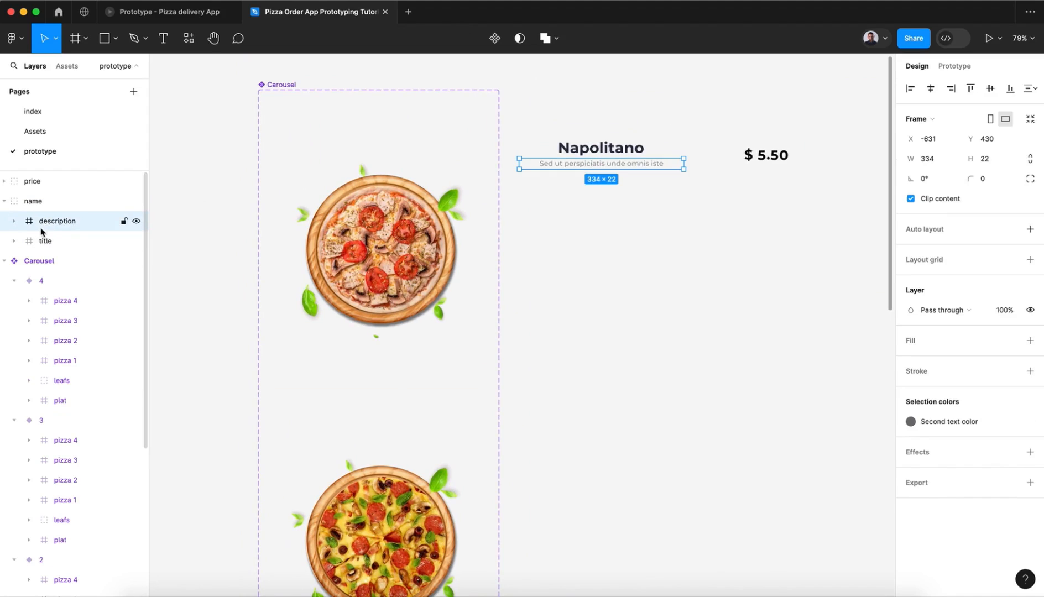
pyautogui.click(49, 244)
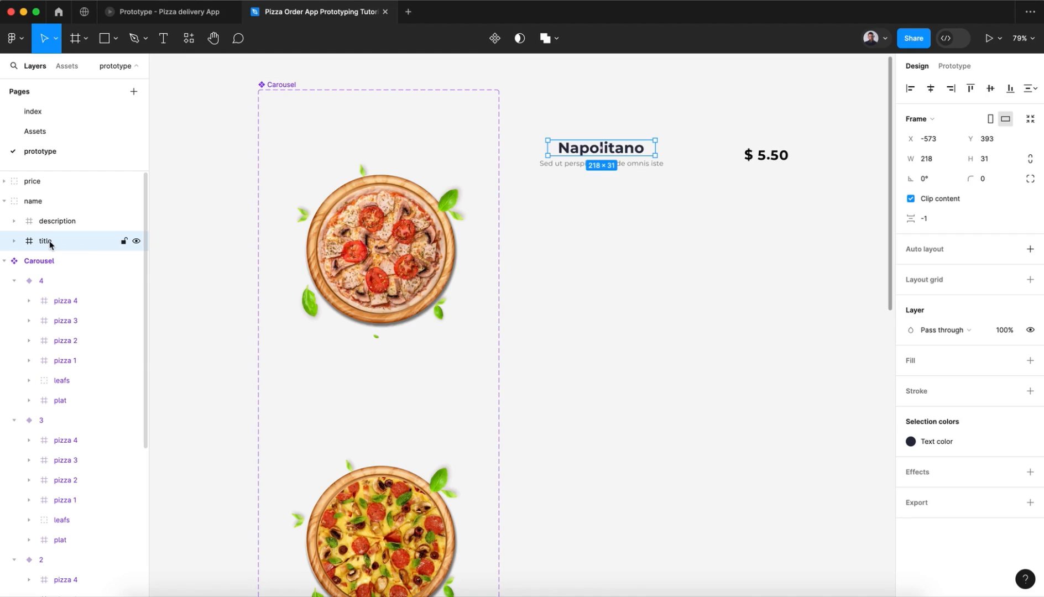
pyautogui.click(15, 241)
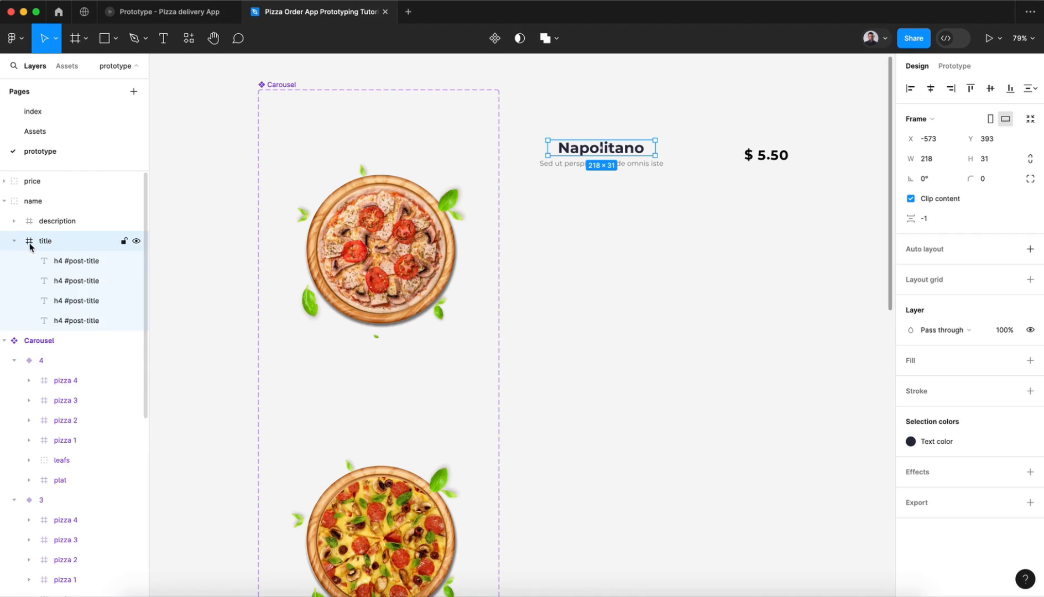
pyautogui.click(911, 198)
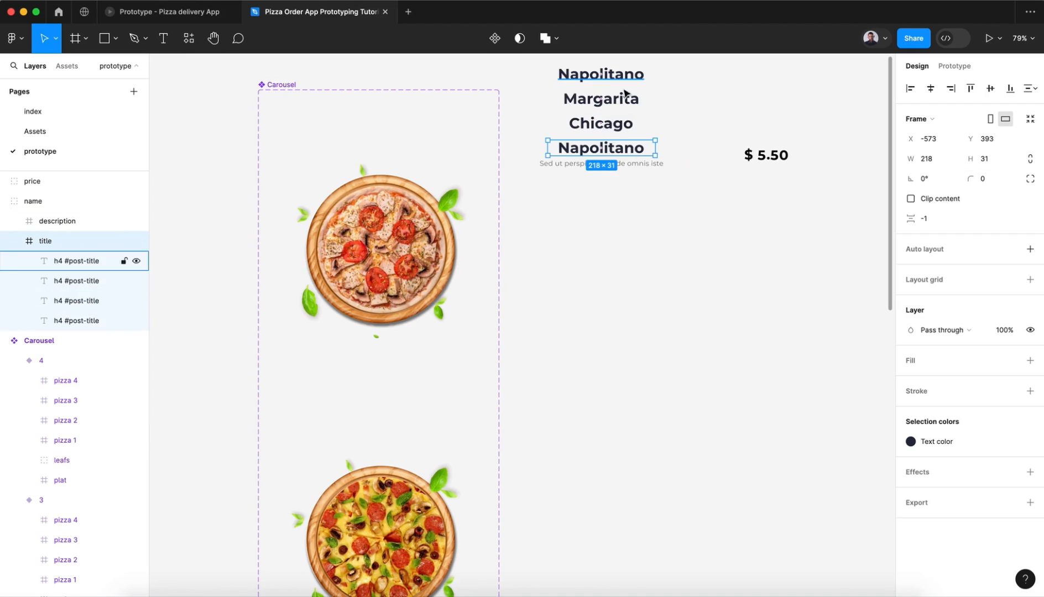
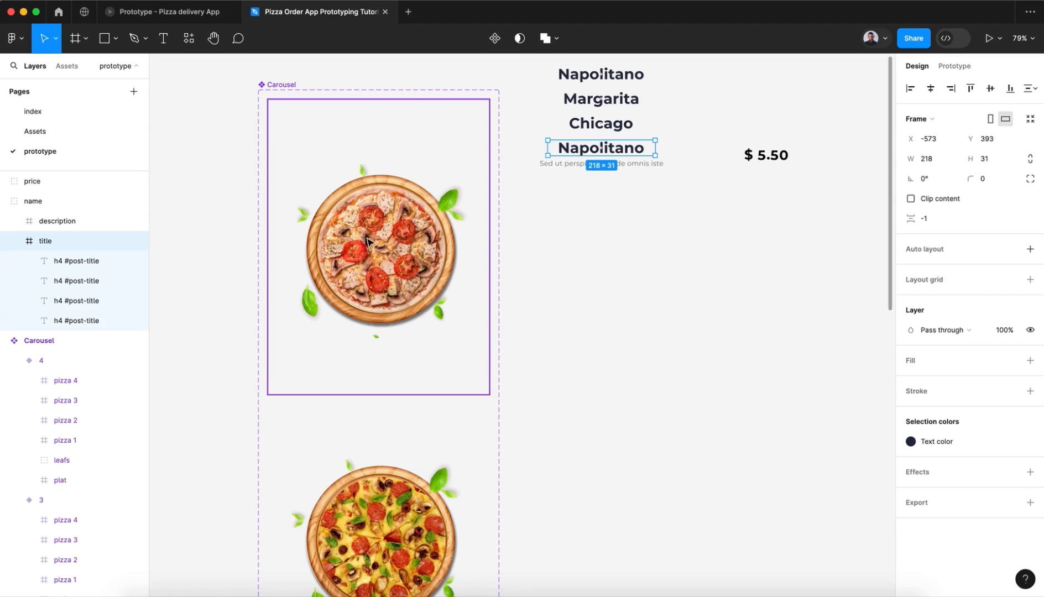
# Step: Turn Clip content back on for the title frame
pyautogui.scroll(-10, 394, 366)
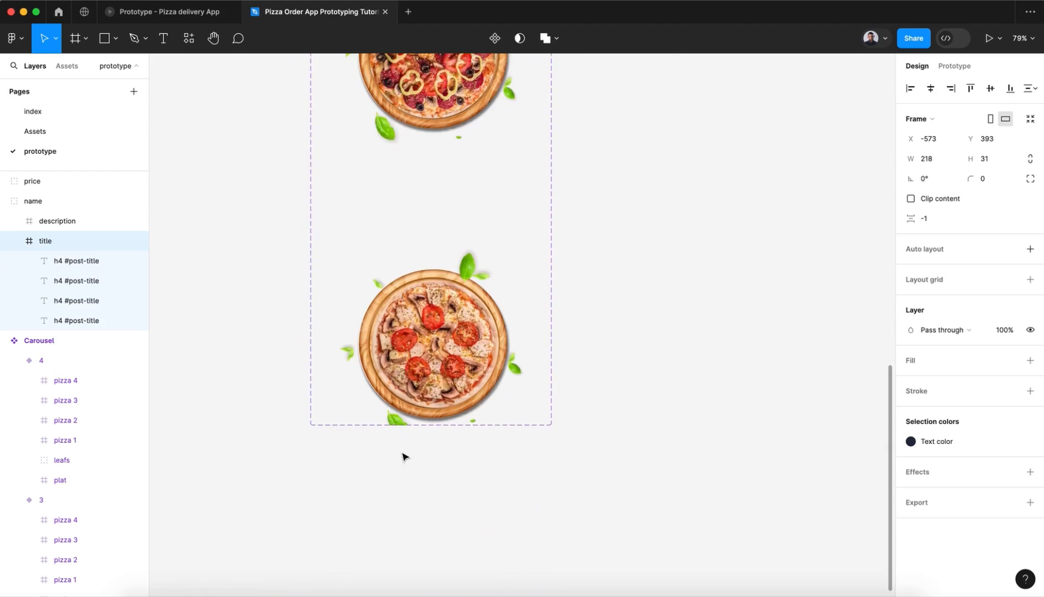
pyautogui.scroll(10, 404, 456)
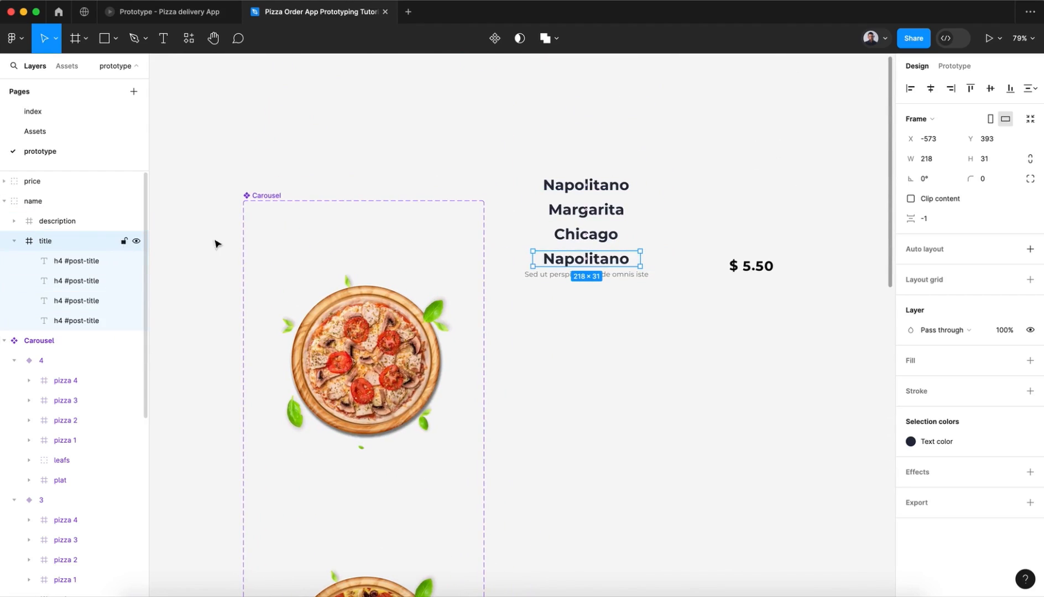
pyautogui.click(911, 199)
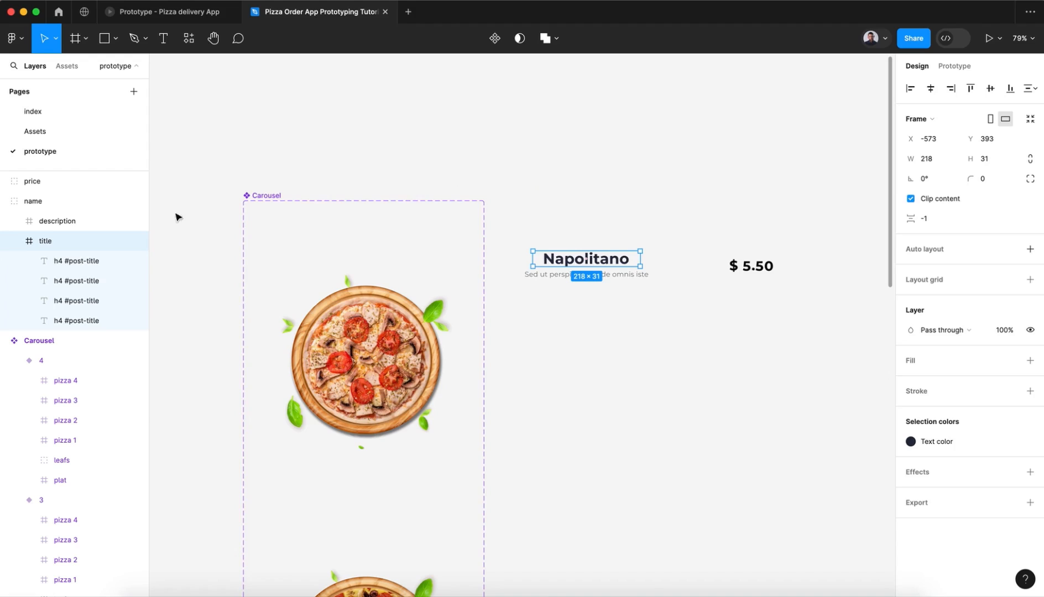
# Step: Turn off Clip content for the description frame to inspect its stacked lines, and turn clipping back on
pyautogui.click(103, 221)
pyautogui.click(911, 198)
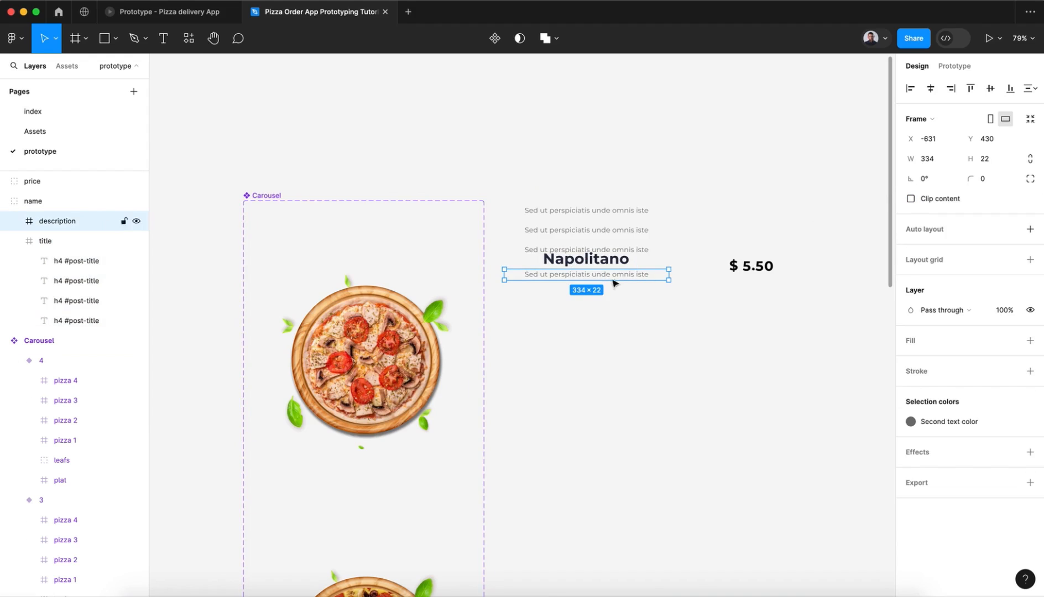
pyautogui.click(910, 198)
# Step: Preview the finished Pizza delivery App prototype by swiping through its pizzas in both directions, and return to the tutorial design file
pyautogui.click(193, 13)
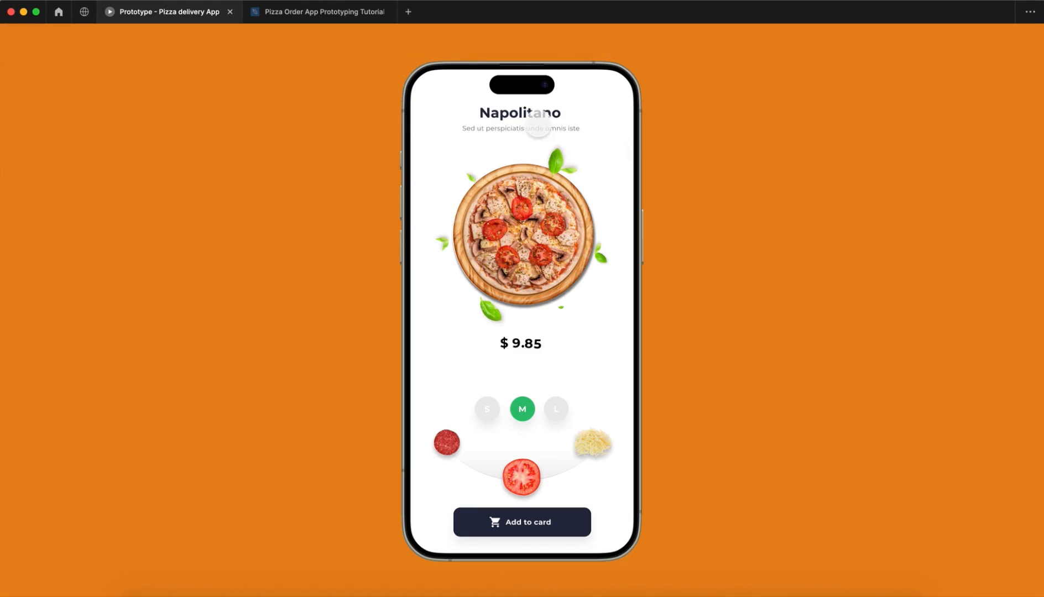
pyautogui.moveTo(535, 249); pyautogui.dragTo(641, 261)
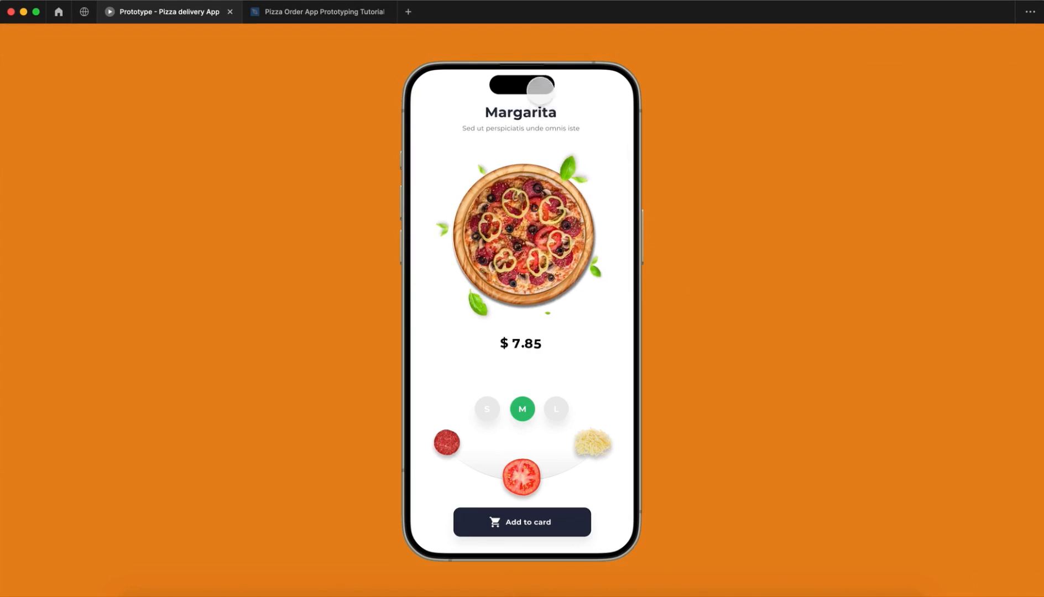
pyautogui.moveTo(508, 250); pyautogui.dragTo(681, 249)
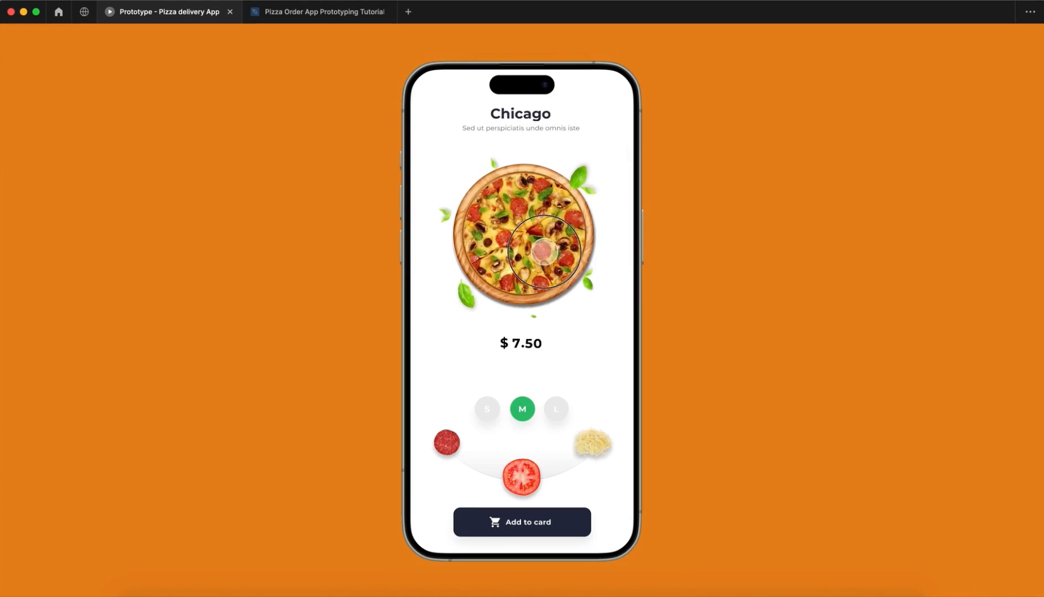
pyautogui.moveTo(544, 251); pyautogui.dragTo(419, 252)
pyautogui.moveTo(530, 252); pyautogui.dragTo(438, 263)
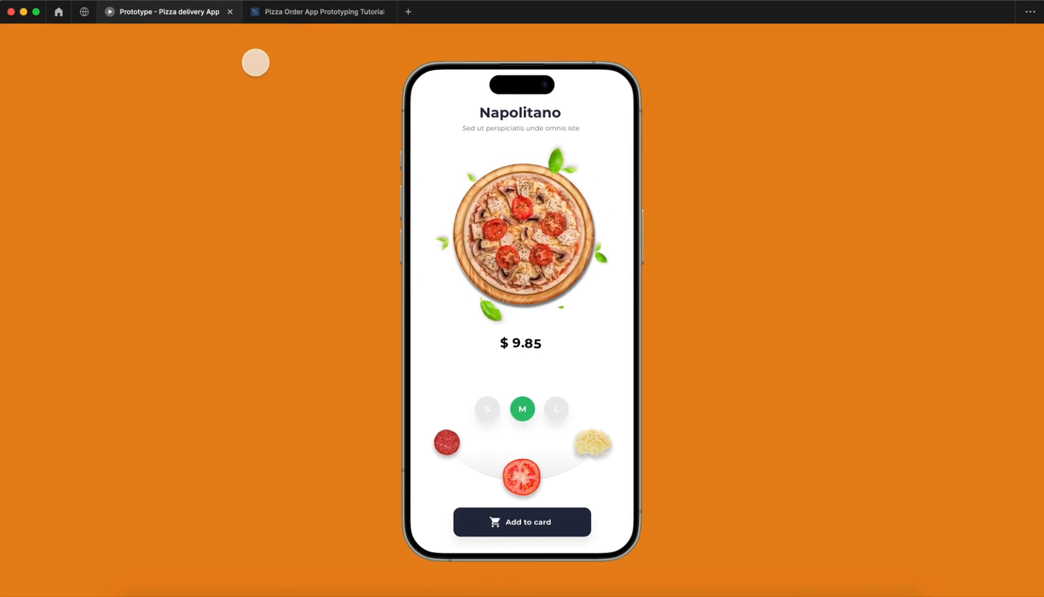
pyautogui.click(304, 16)
# Step: Select the price group beside the Carousel and expand it to show its digit frames
pyautogui.click(551, 264)
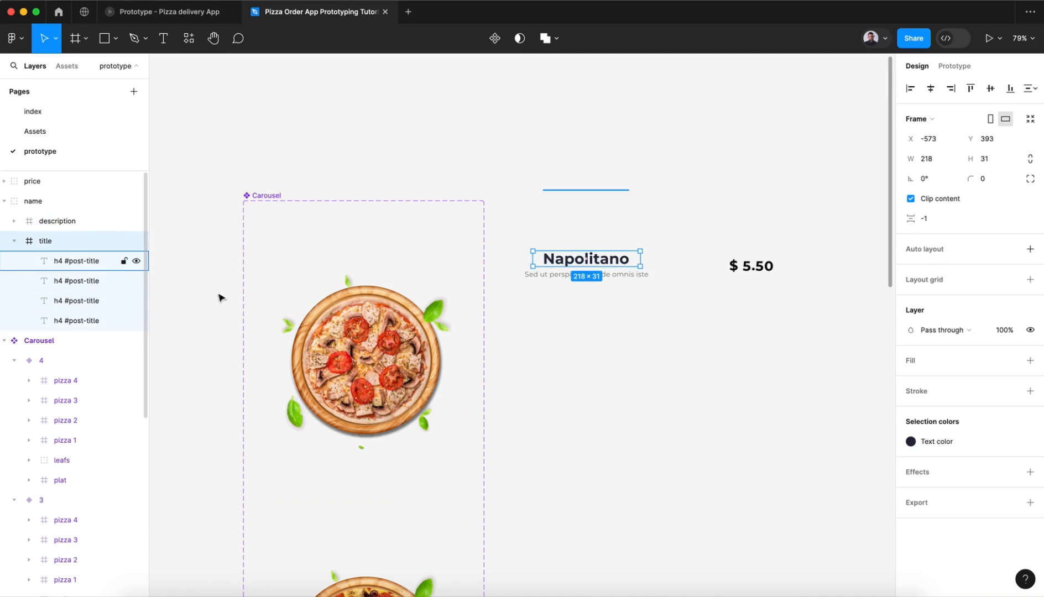
pyautogui.click(339, 345)
pyautogui.scroll(-3, 338, 345)
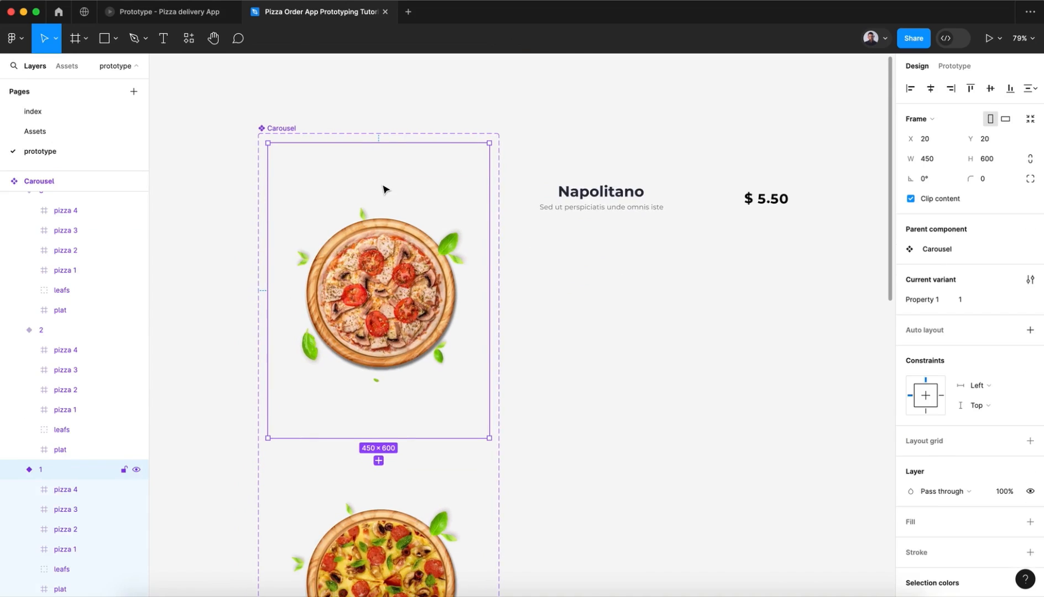
pyautogui.click(773, 203)
pyautogui.click(11, 203)
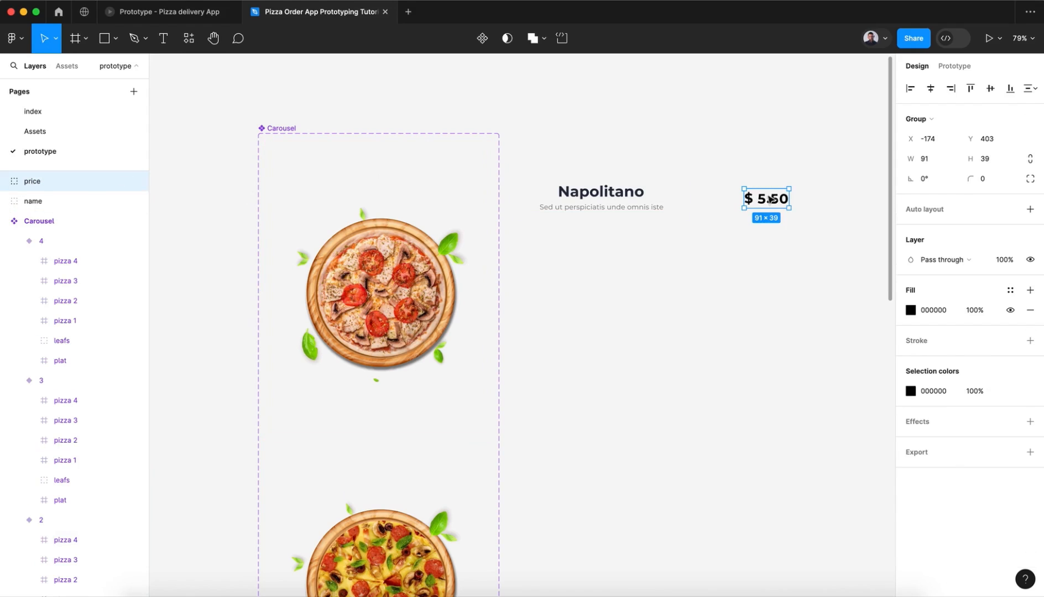
pyautogui.click(11, 182)
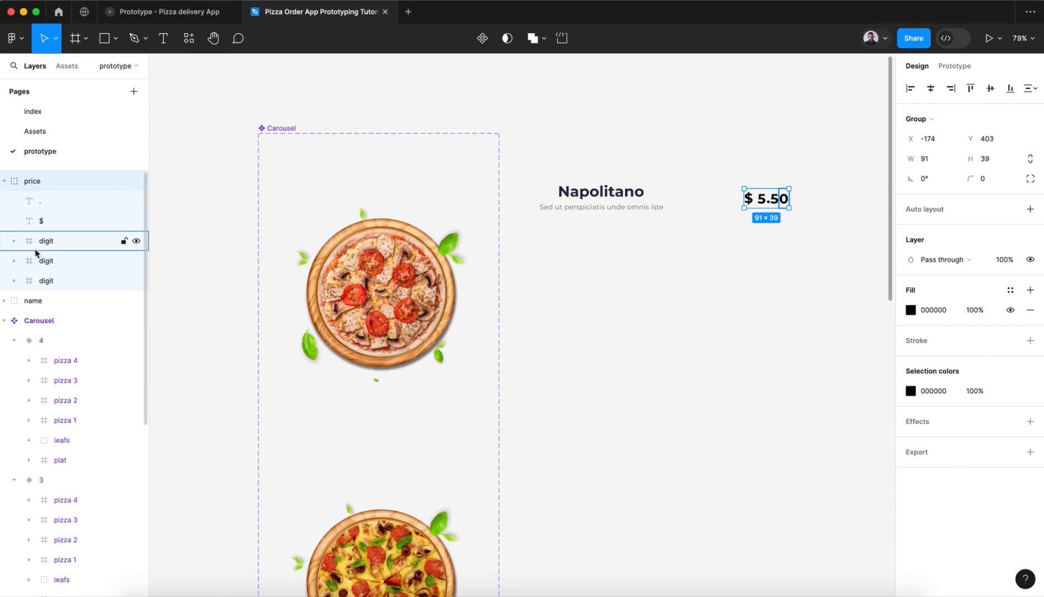
# Step: Expand the digit frame before the decimal point and turn off its Clip content to inspect the stacked numbers 0 to 9
pyautogui.click(31, 281)
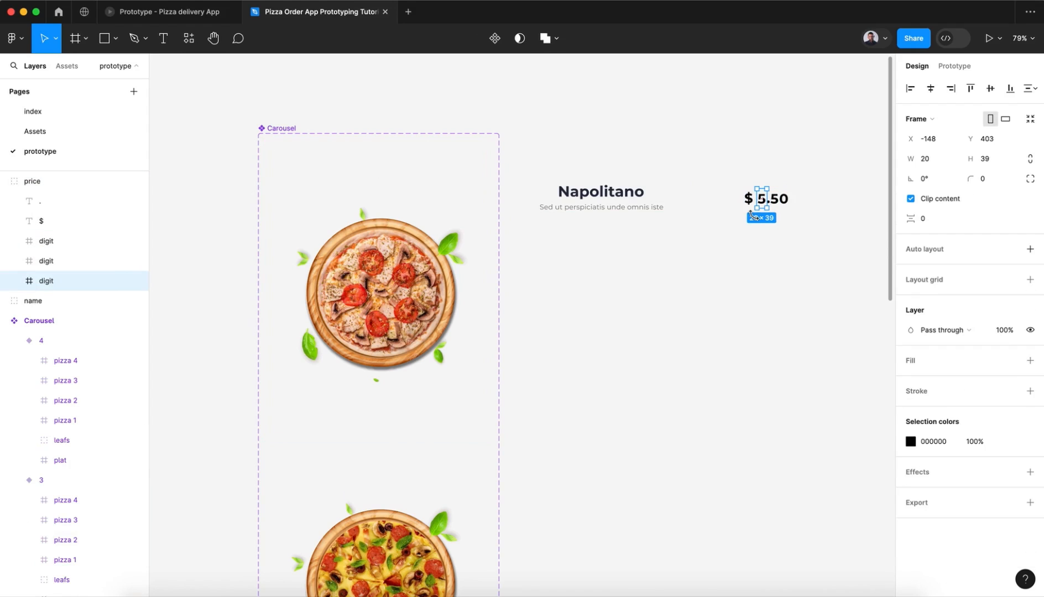
pyautogui.hscroll(3, 672, 218)
pyautogui.scroll(5, 669, 218)
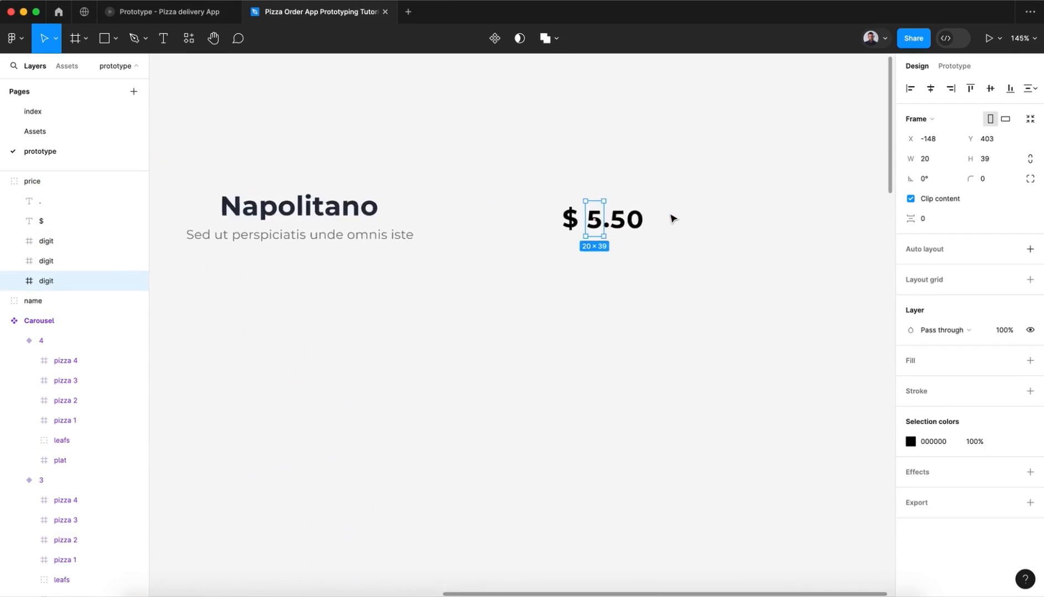
pyautogui.click(16, 281)
pyautogui.scroll(-1, 54, 343)
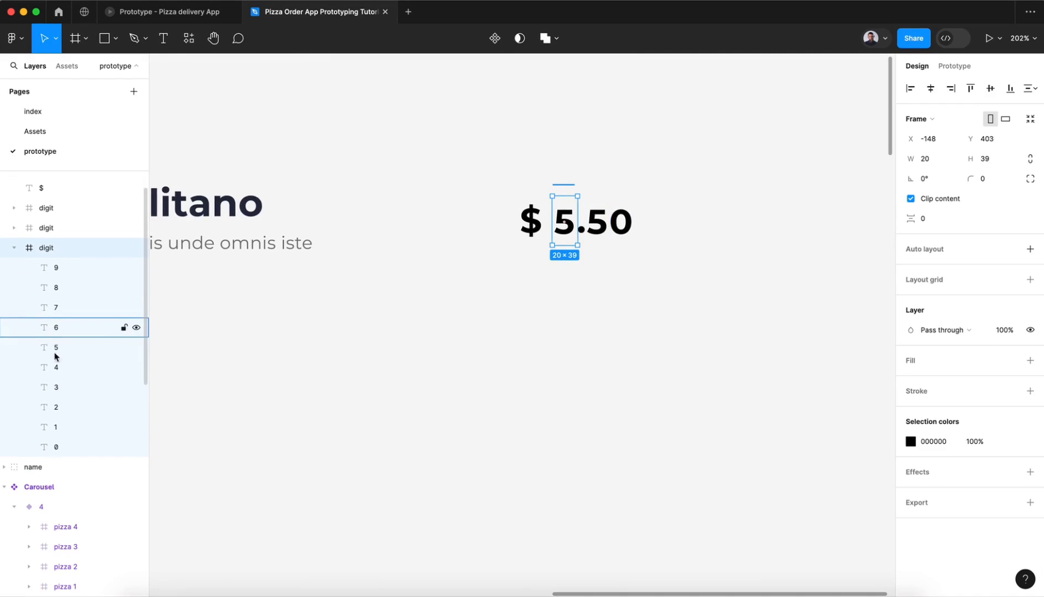
pyautogui.click(910, 199)
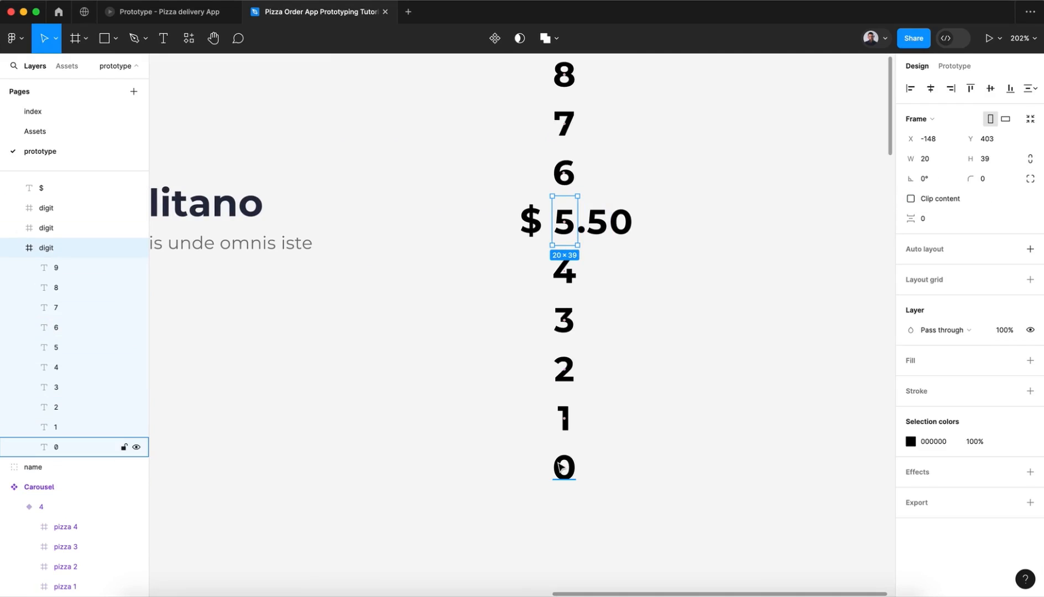
pyautogui.scroll(4, 561, 467)
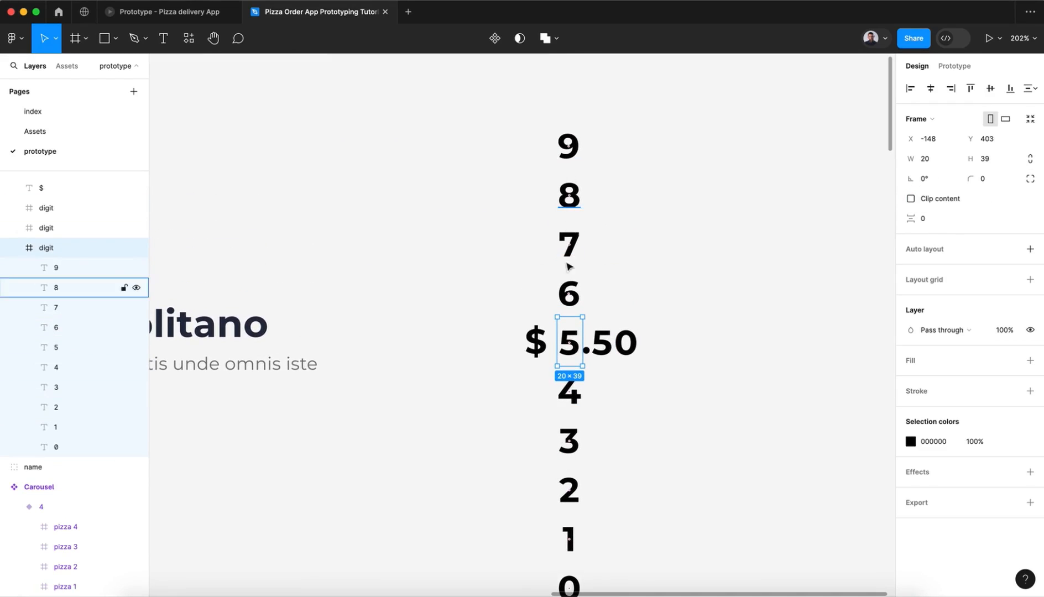
# Step: Turn off Clip content for the two digit frames after the decimal point and inspect their stacked numbers
pyautogui.click(67, 228)
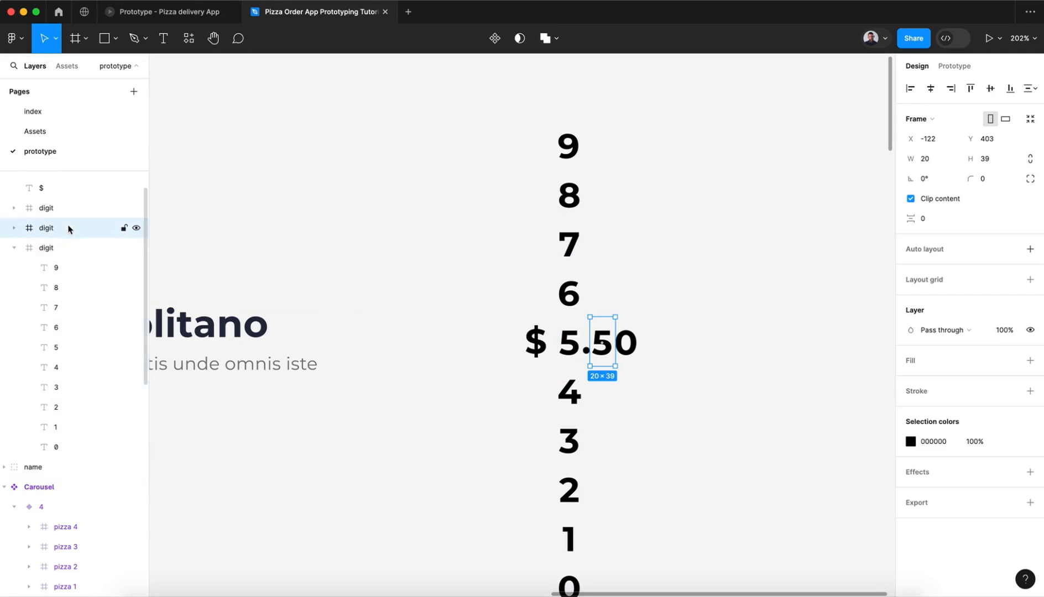
pyautogui.click(911, 199)
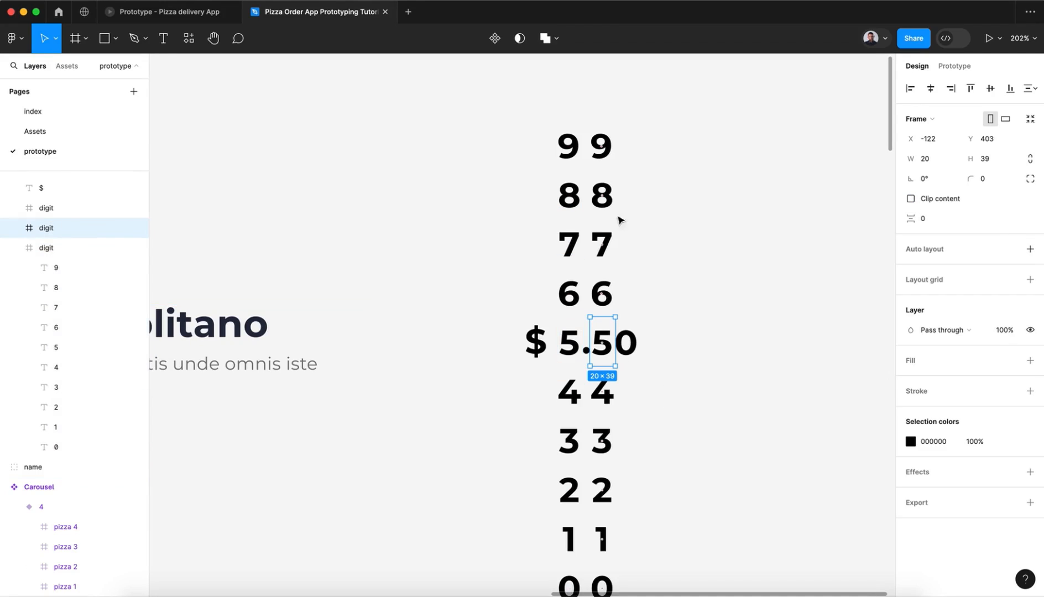
pyautogui.hscroll(3, 638, 500)
pyautogui.scroll(-1, 638, 500)
pyautogui.click(66, 207)
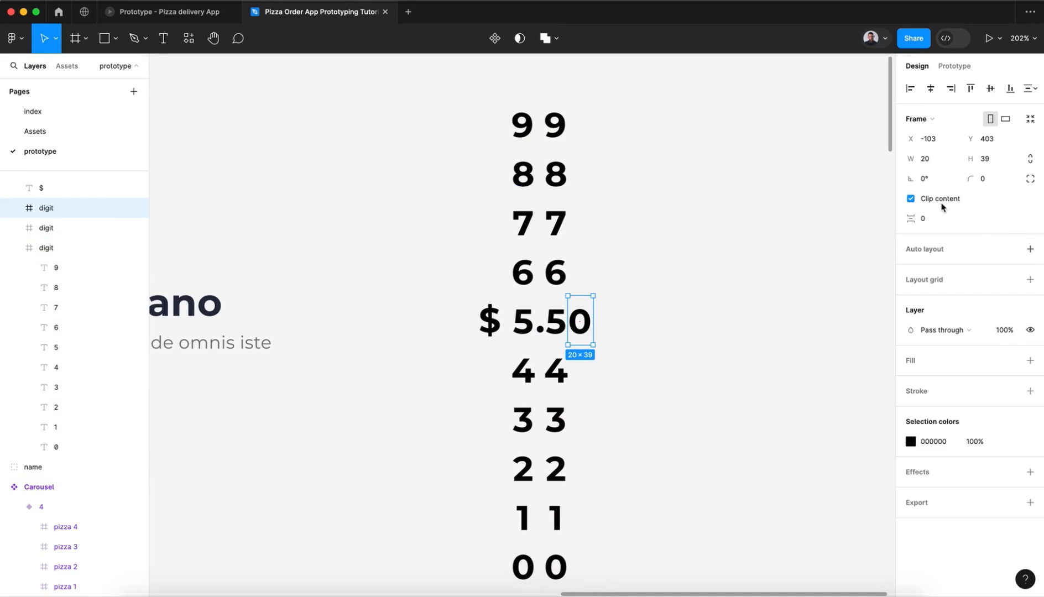
pyautogui.click(911, 198)
pyautogui.scroll(5, 648, 368)
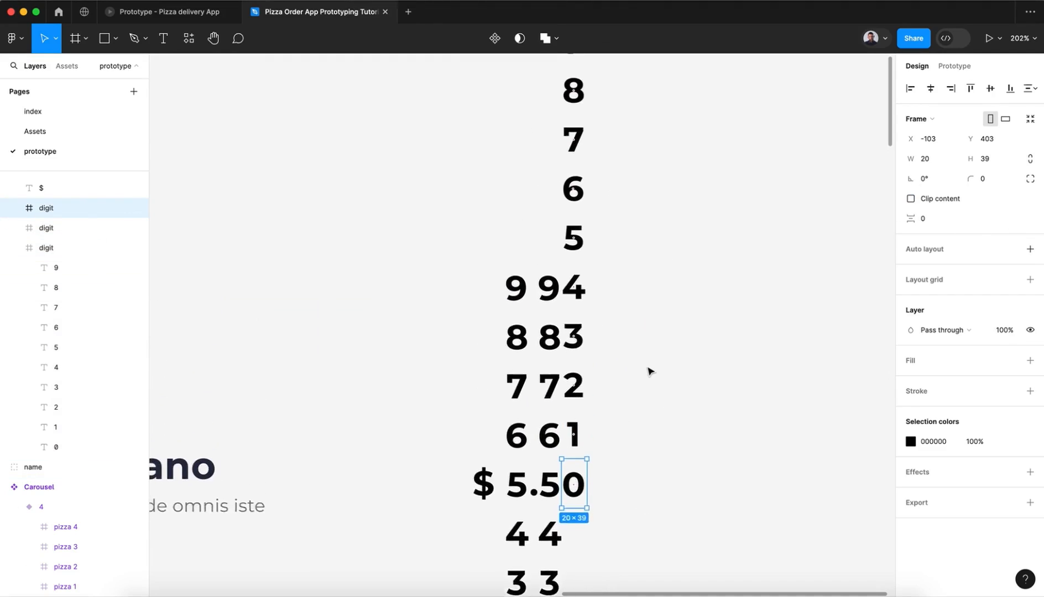
pyautogui.scroll(-4, 650, 370)
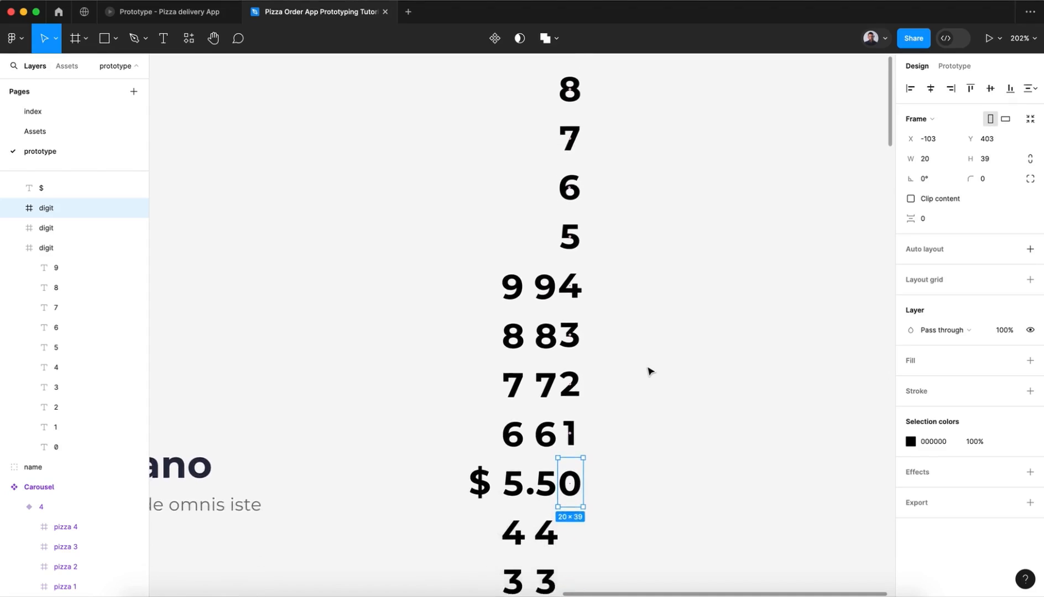
pyautogui.scroll(1, 650, 372)
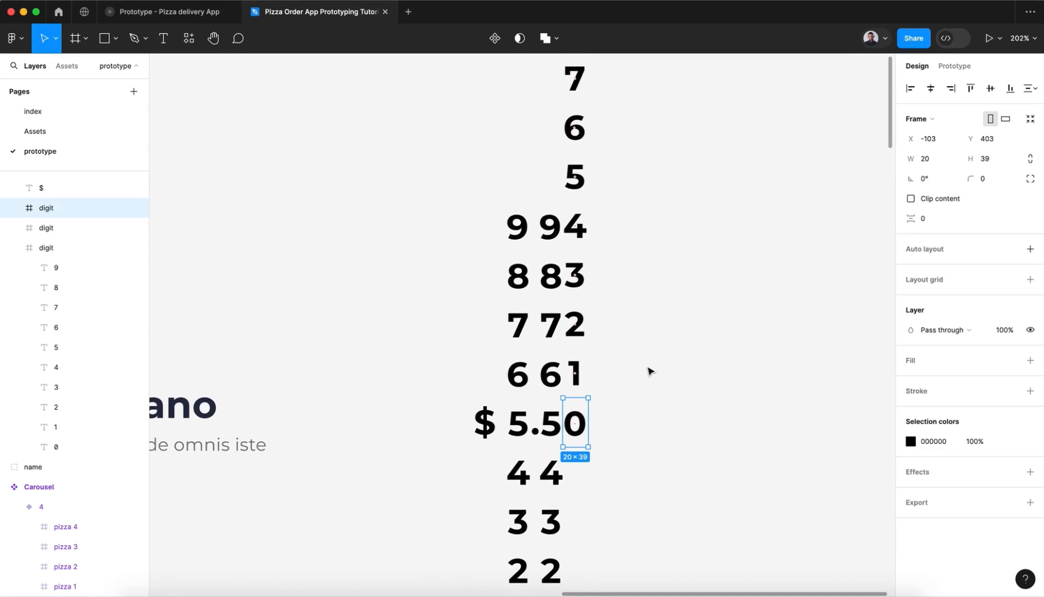
# Step: Turn Clip content back on for all three digit frames in the price group and clear the selection
pyautogui.click(911, 198)
pyautogui.click(50, 228)
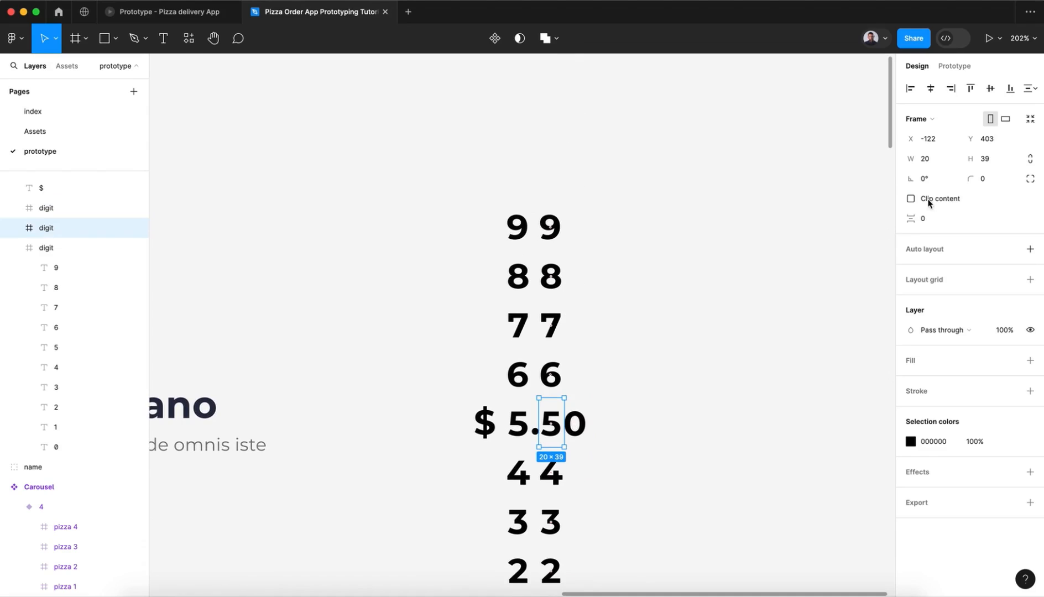
pyautogui.click(911, 199)
pyautogui.click(51, 248)
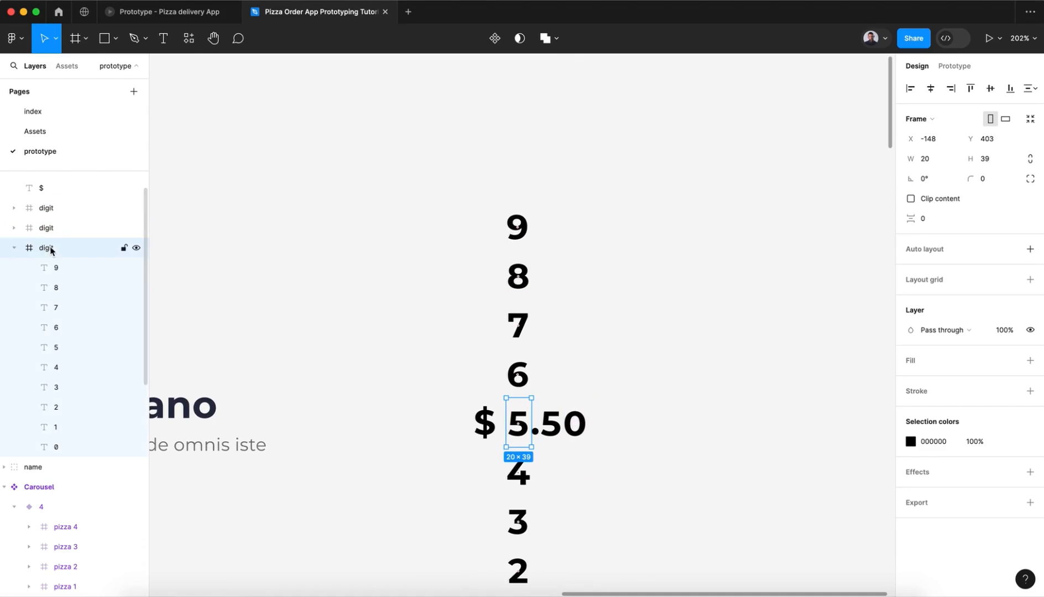
pyautogui.click(911, 199)
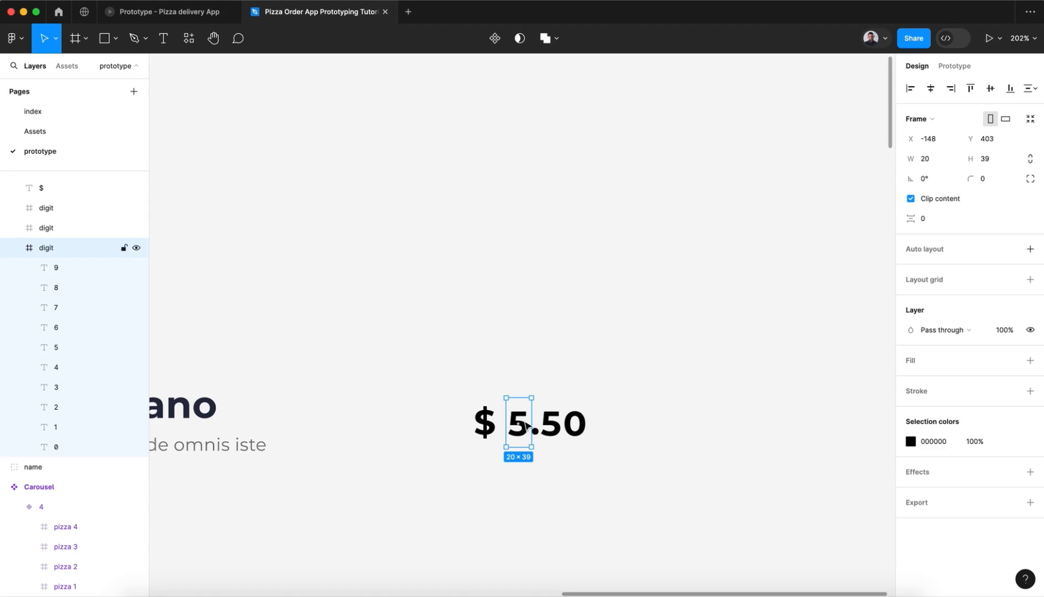
pyautogui.click(575, 425)
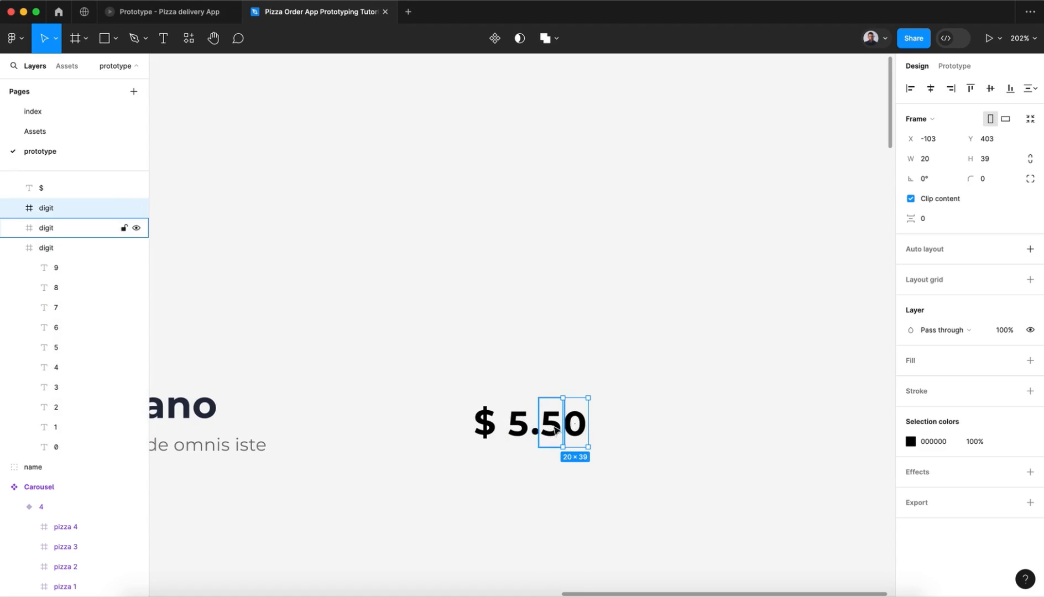
pyautogui.click(657, 432)
# Step: Move the name group into Carousel variant 1 above the pizza and center it horizontally
pyautogui.hscroll(-2, 657, 432)
pyautogui.scroll(-5, 657, 432)
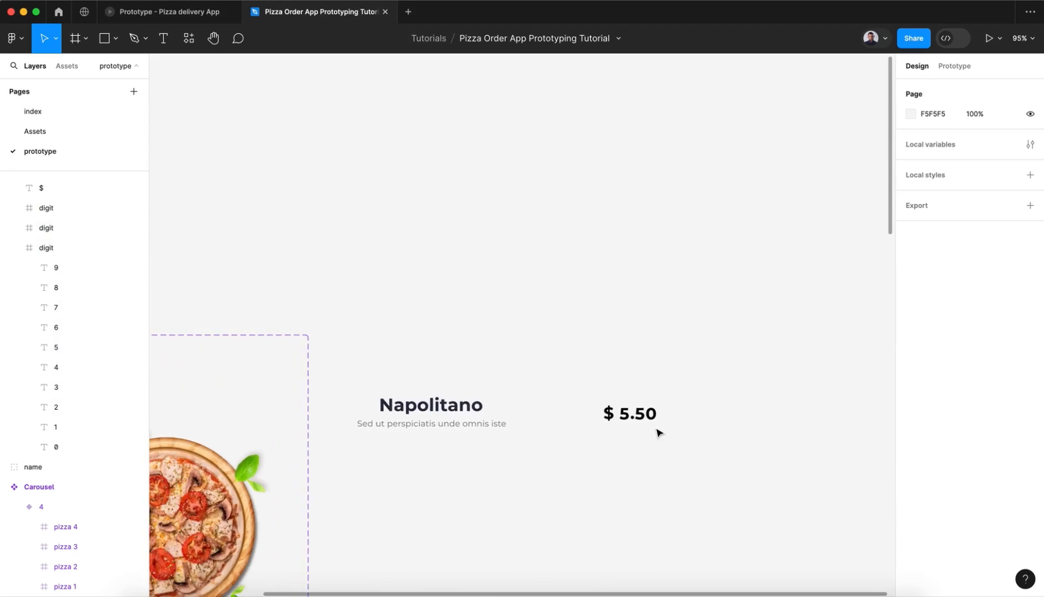
pyautogui.hscroll(-3, 658, 432)
pyautogui.scroll(-3, 658, 432)
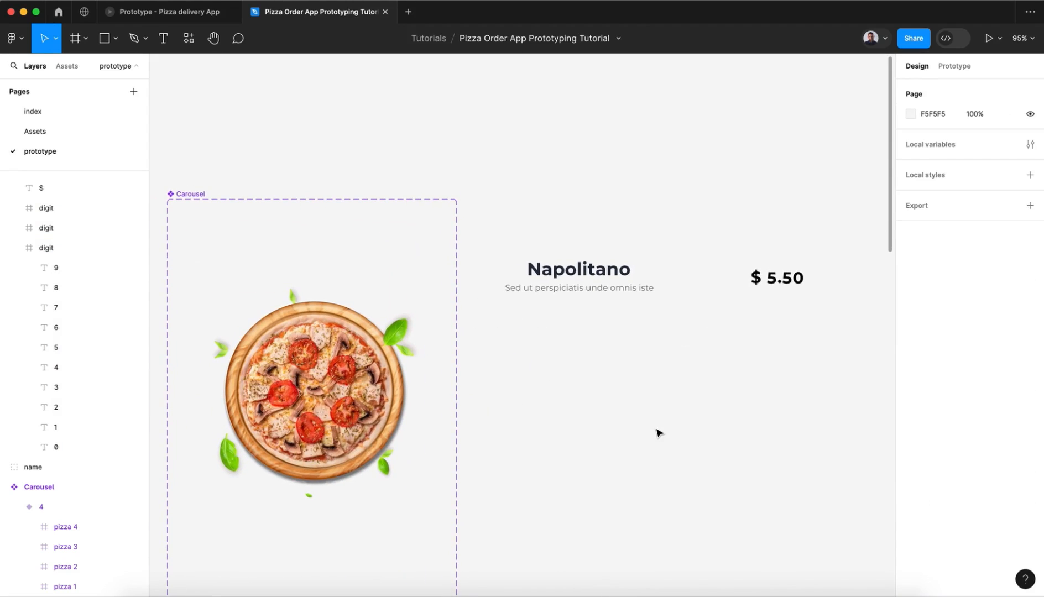
pyautogui.hscroll(-2, 658, 433)
pyautogui.scroll(-2, 658, 433)
pyautogui.click(654, 264)
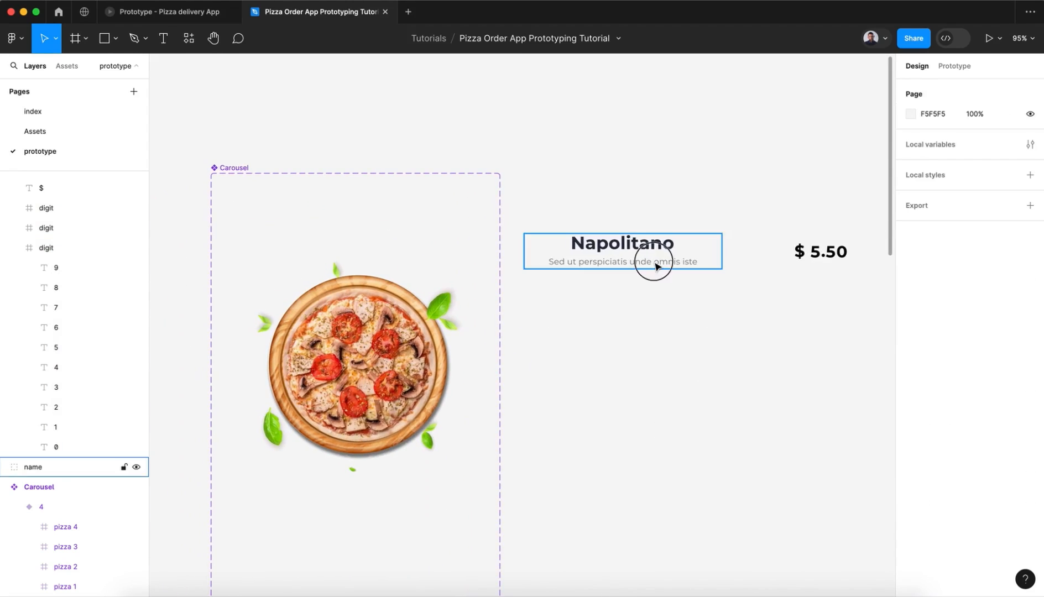
pyautogui.moveTo(655, 266); pyautogui.dragTo(372, 235)
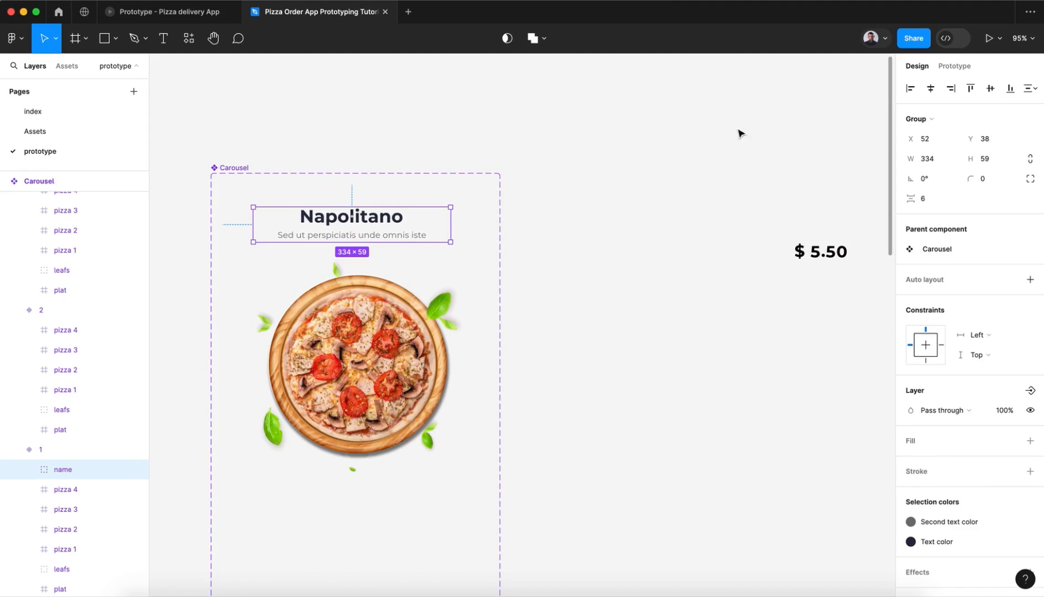
pyautogui.click(929, 89)
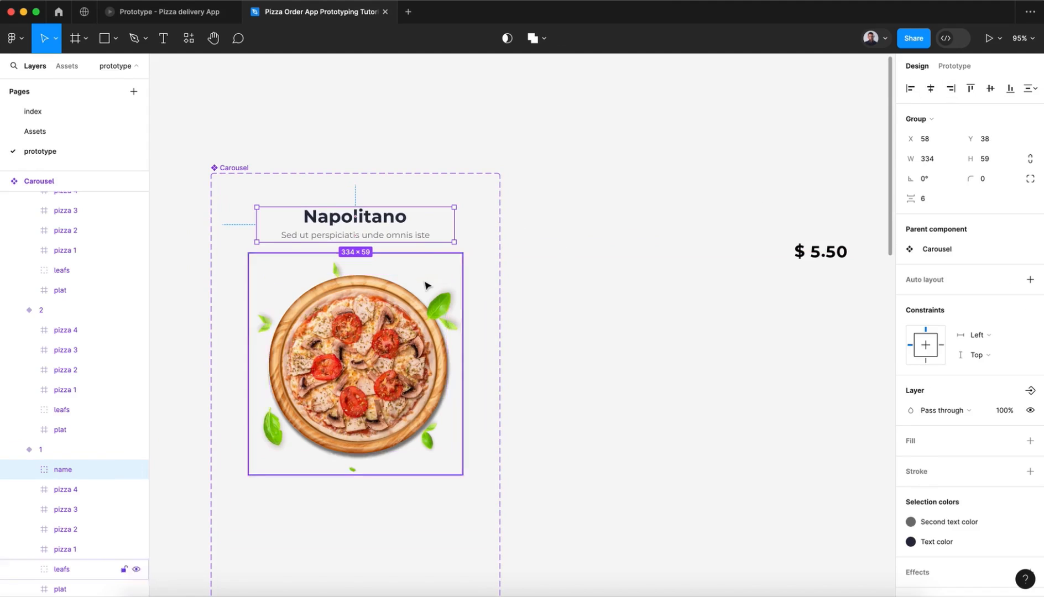
# Step: Move the price group into Carousel variant 1, centered below the pizza
pyautogui.click(452, 275)
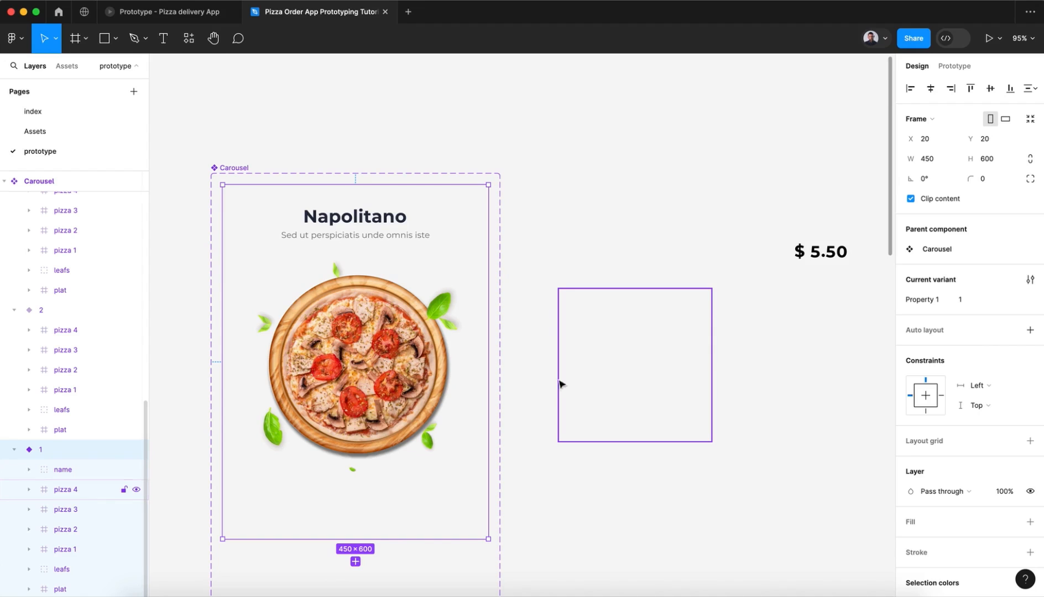
pyautogui.moveTo(808, 259); pyautogui.dragTo(350, 509)
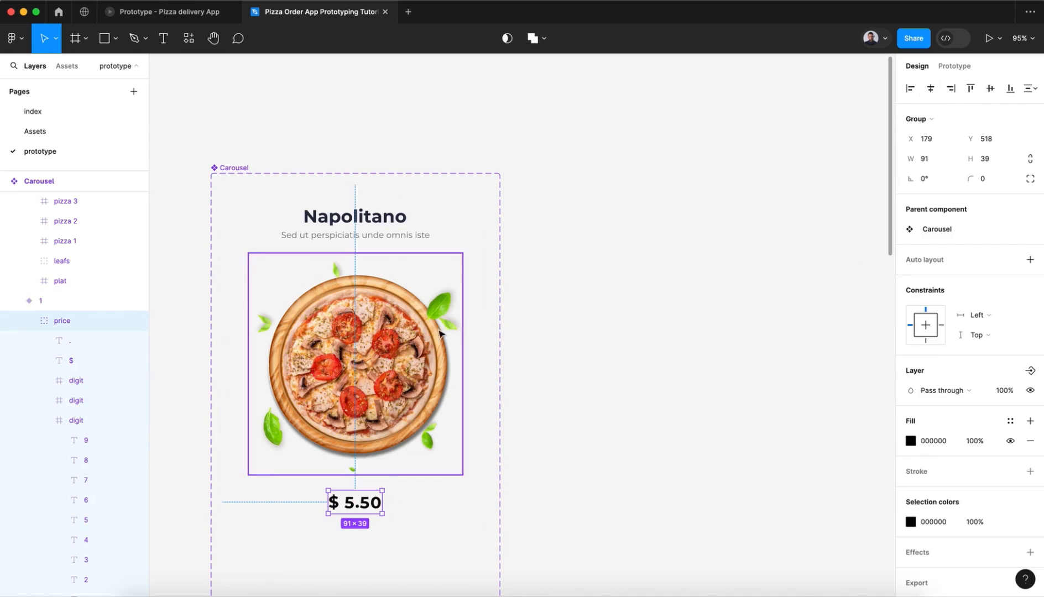
# Step: Copy the name and price groups from Carousel variant 1 and paste them into variants 2, 3 and 4
pyautogui.keyDown('shift'); pyautogui.click(385, 239); pyautogui.keyUp('shift')
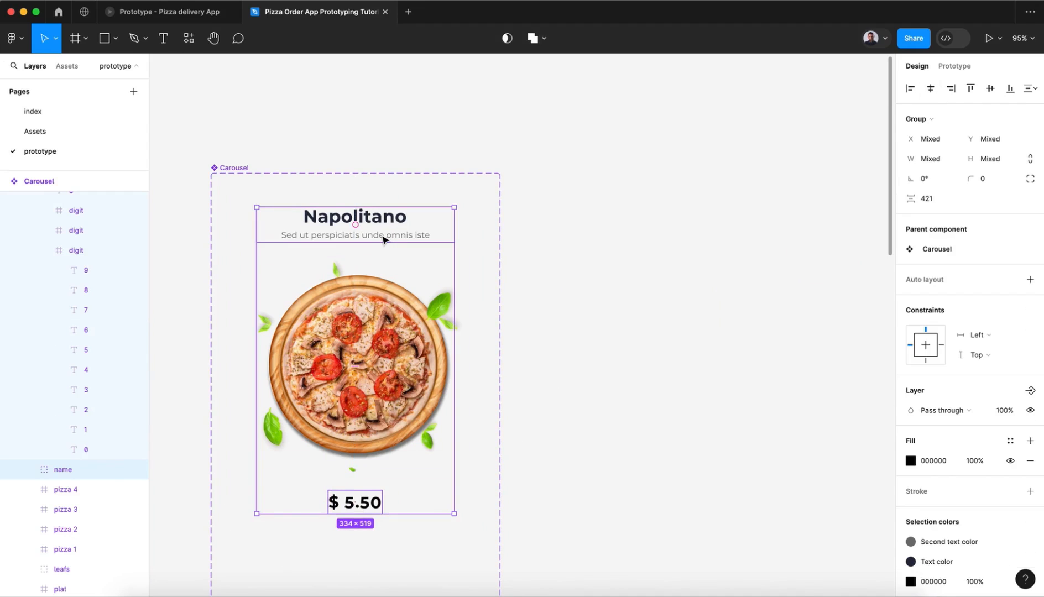
pyautogui.scroll(-10, 385, 239)
pyautogui.click(410, 241)
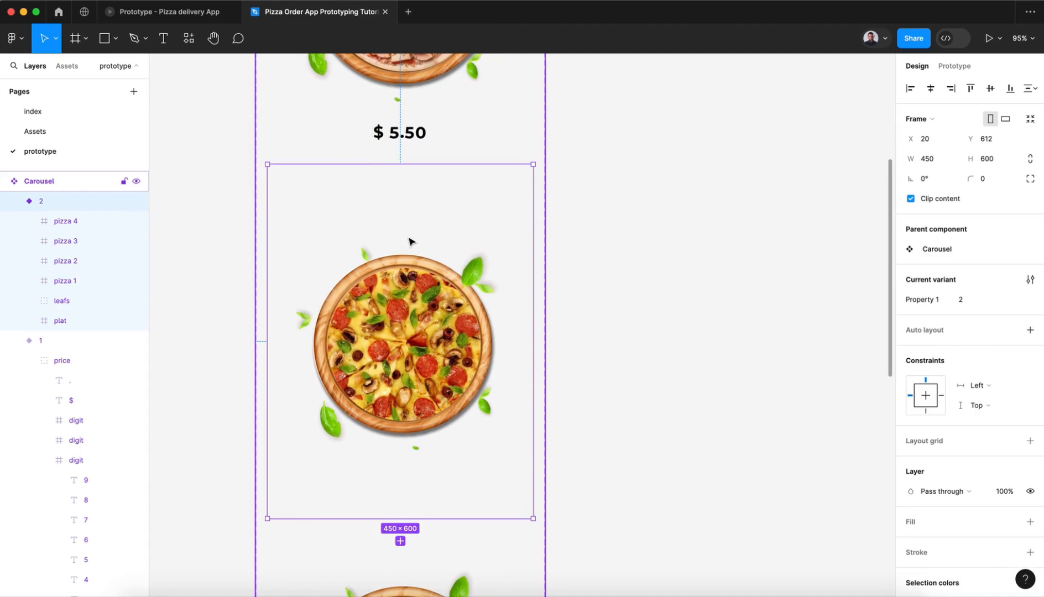
pyautogui.press('super+v')
pyautogui.scroll(-8, 410, 242)
pyautogui.click(479, 128)
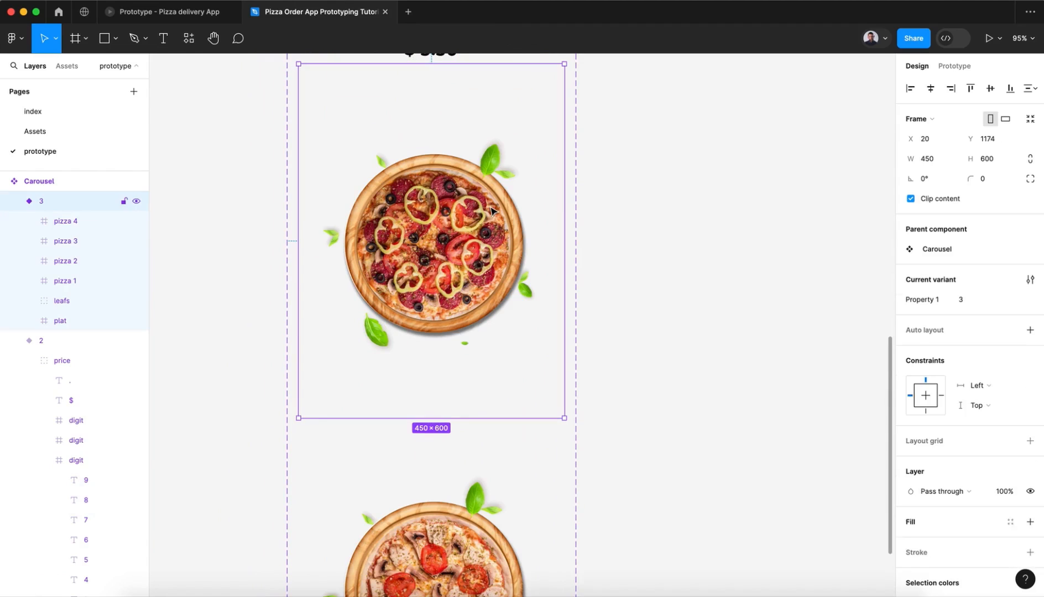
pyautogui.press('super+v')
pyautogui.scroll(-5, 491, 209)
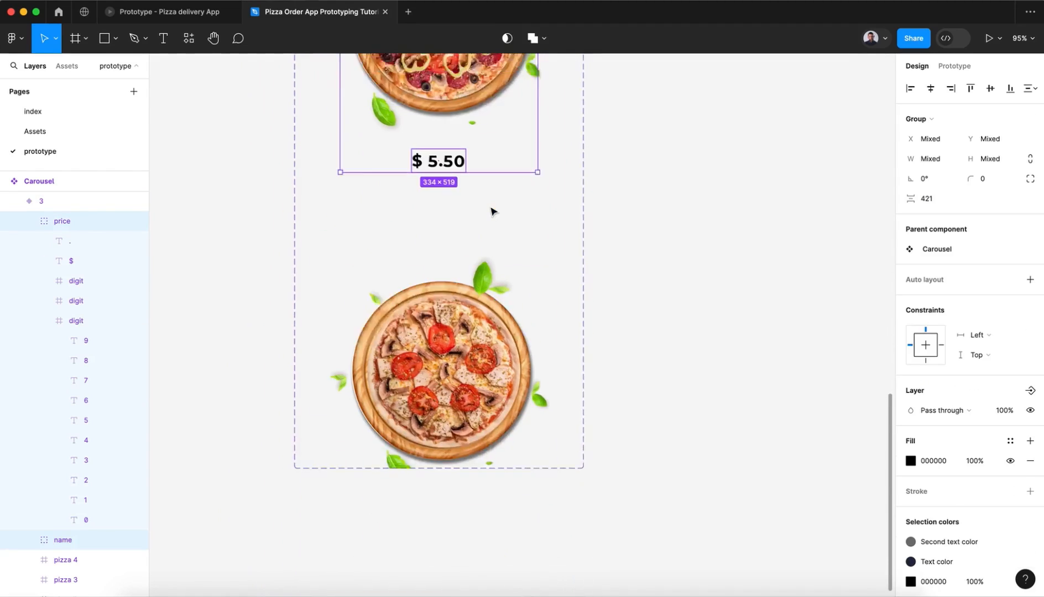
pyautogui.click(508, 252)
pyautogui.press('super+v')
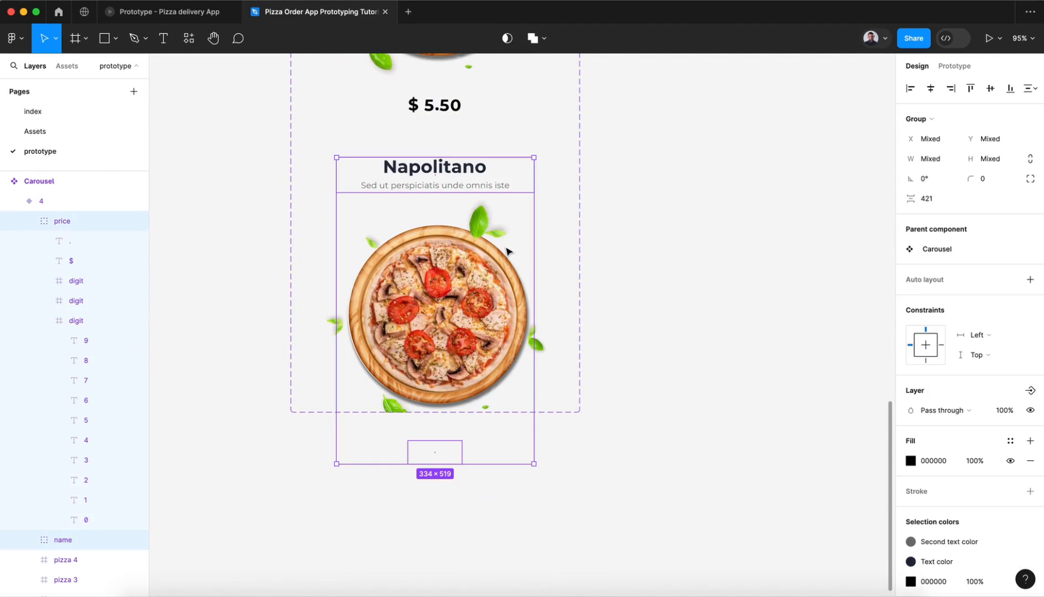
pyautogui.click(711, 244)
# Step: Resize the Carousel component set to fit all four variants
pyautogui.scroll(5, 713, 248)
pyautogui.scroll(10, 714, 247)
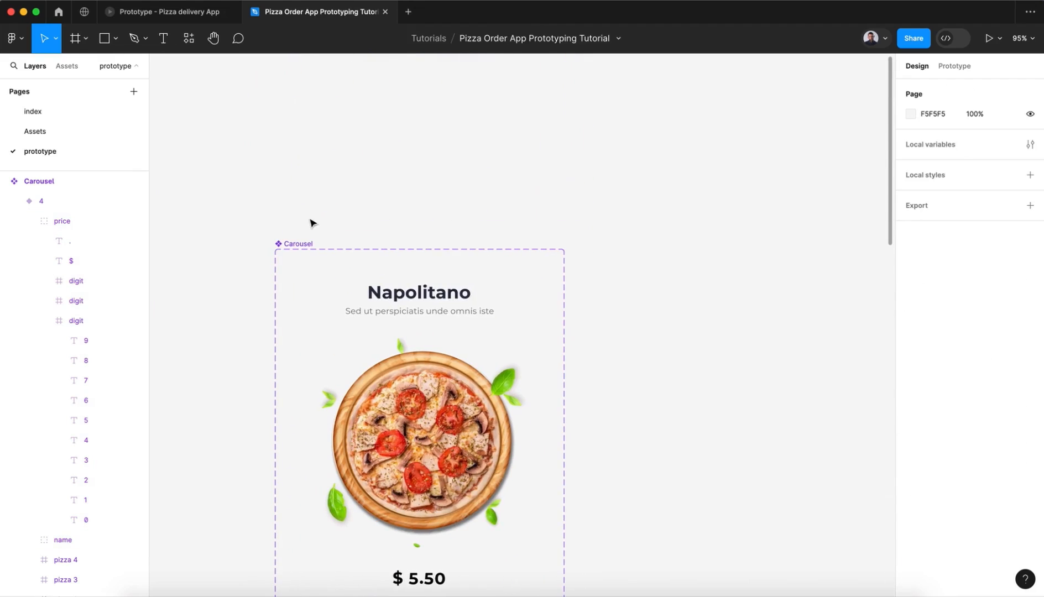
pyautogui.click(307, 242)
pyautogui.scroll(-3, 959, 389)
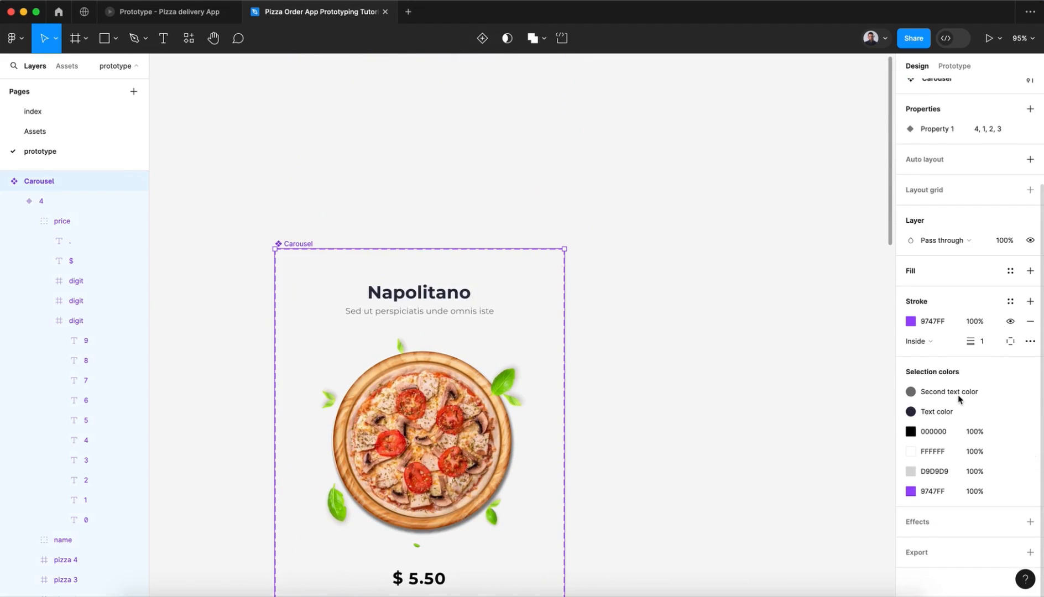
pyautogui.scroll(3, 984, 304)
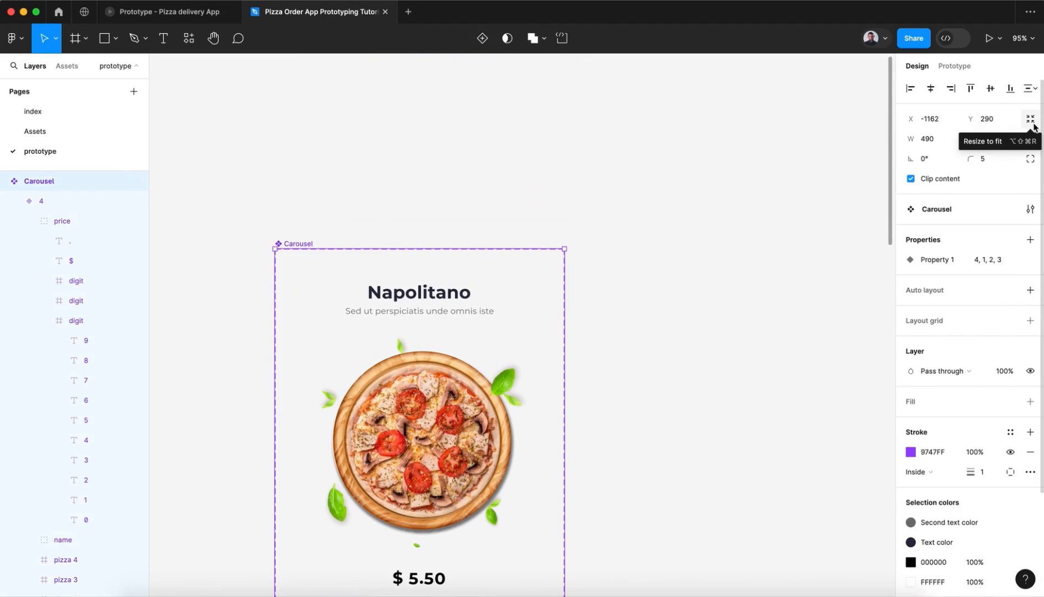
pyautogui.scroll(-5, 602, 270)
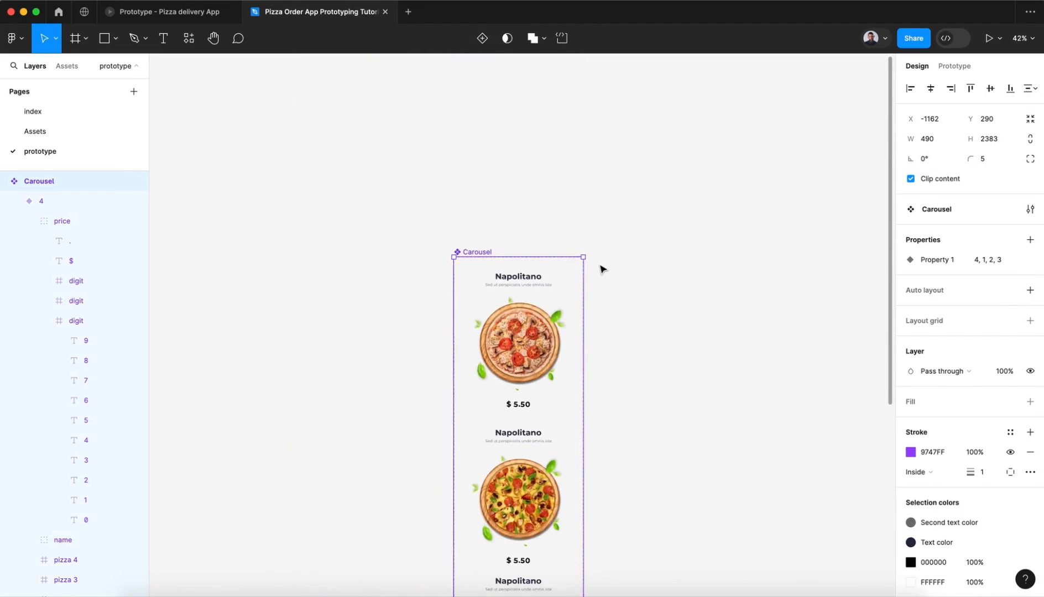
# Step: Check the placement of names and prices in the upper Carousel variants, including the extent of variant 1's frame
pyautogui.scroll(-10, 602, 269)
pyautogui.scroll(3, 602, 269)
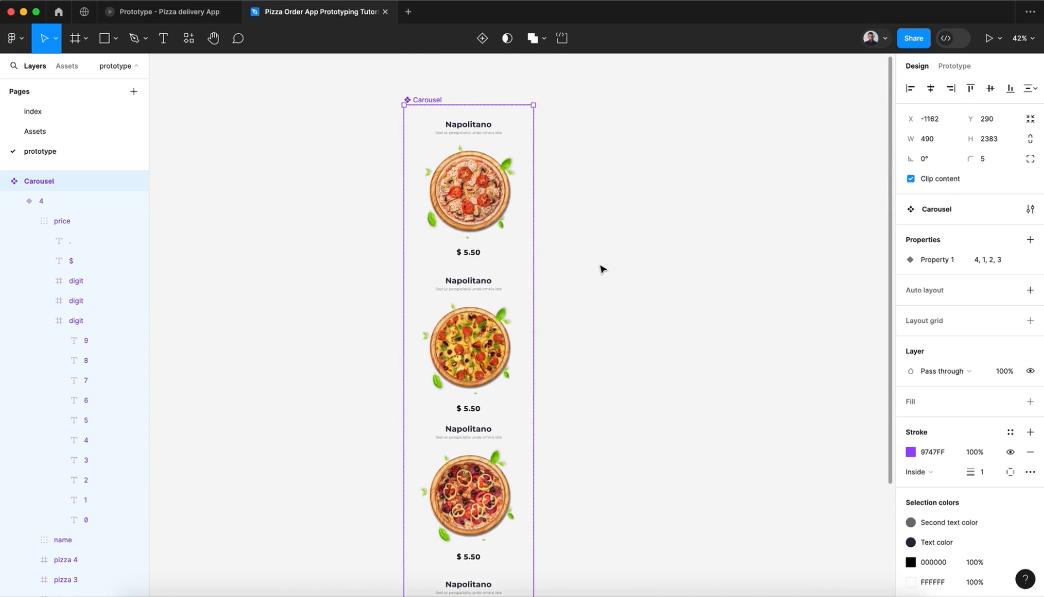
pyautogui.scroll(3, 465, 199)
pyautogui.scroll(1, 464, 199)
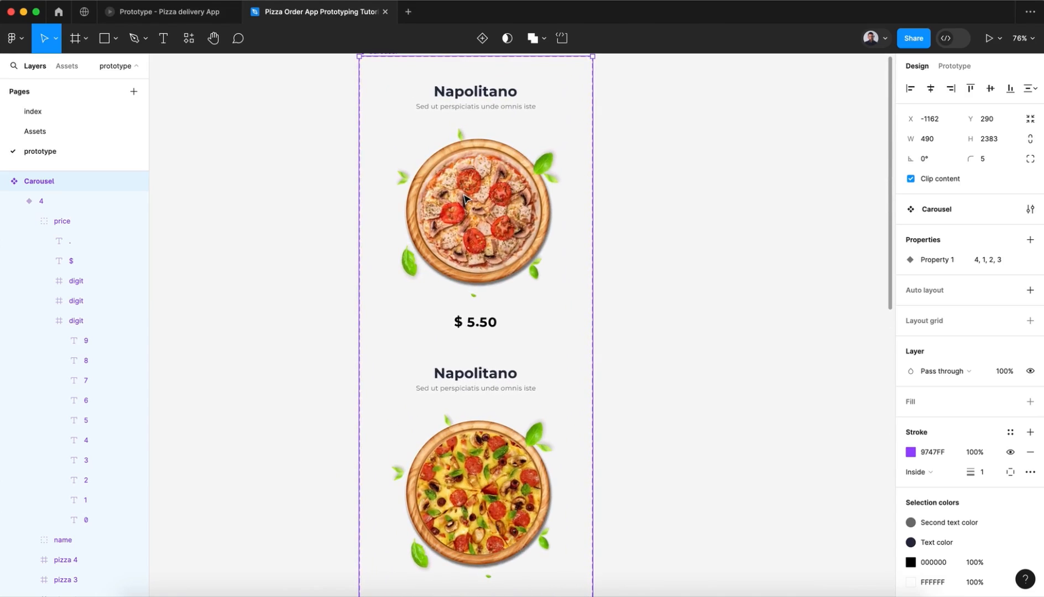
pyautogui.scroll(2, 464, 199)
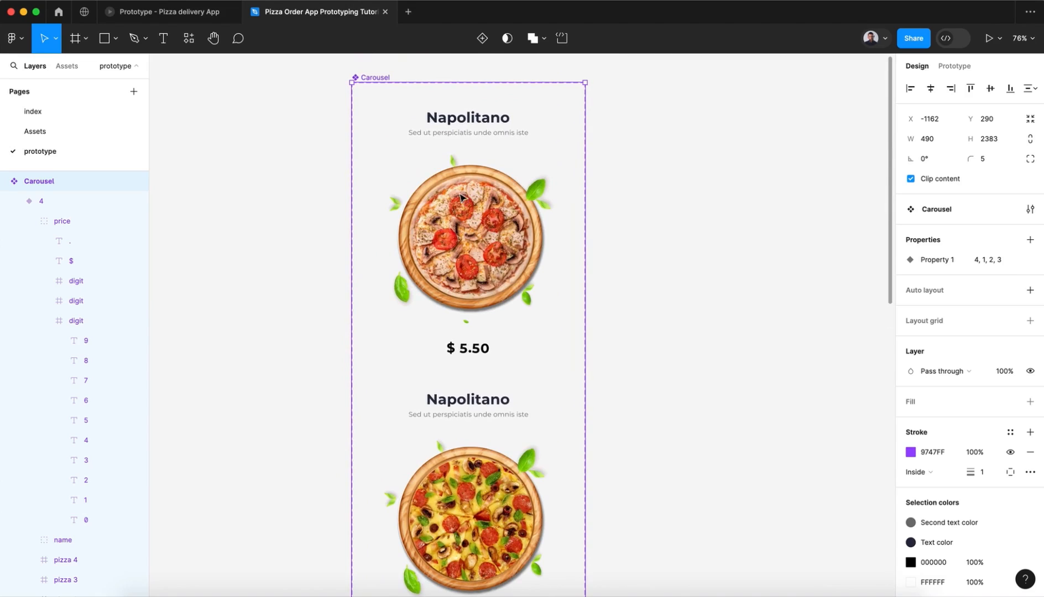
pyautogui.click(437, 161)
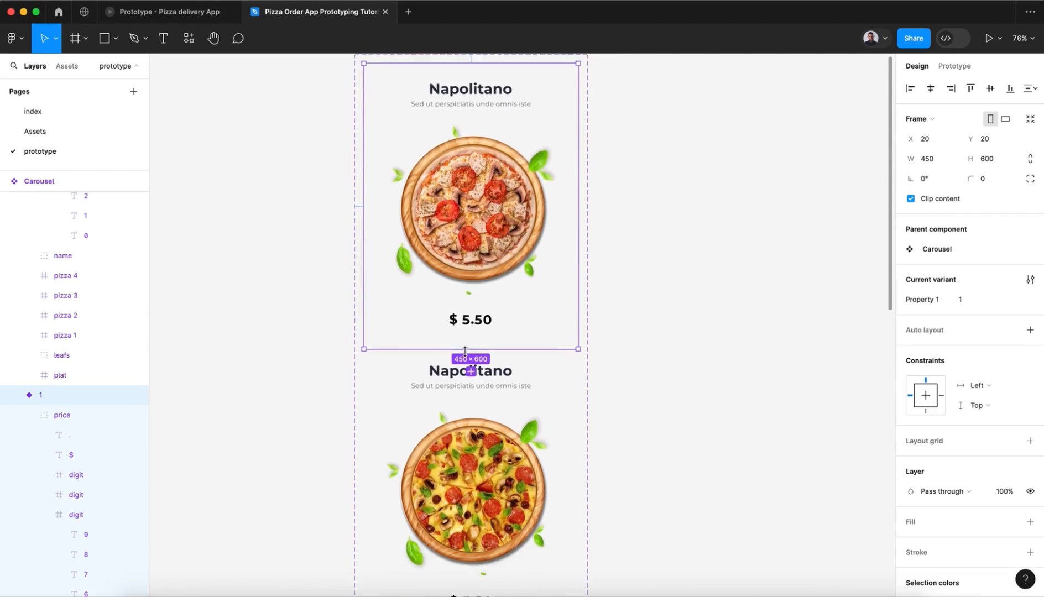
pyautogui.scroll(-5, 467, 353)
# Step: Shift the four stacked title texts in variant 2 down together so Chicago sits in the title frame at Y -12
pyautogui.click(500, 157)
pyautogui.click(500, 156)
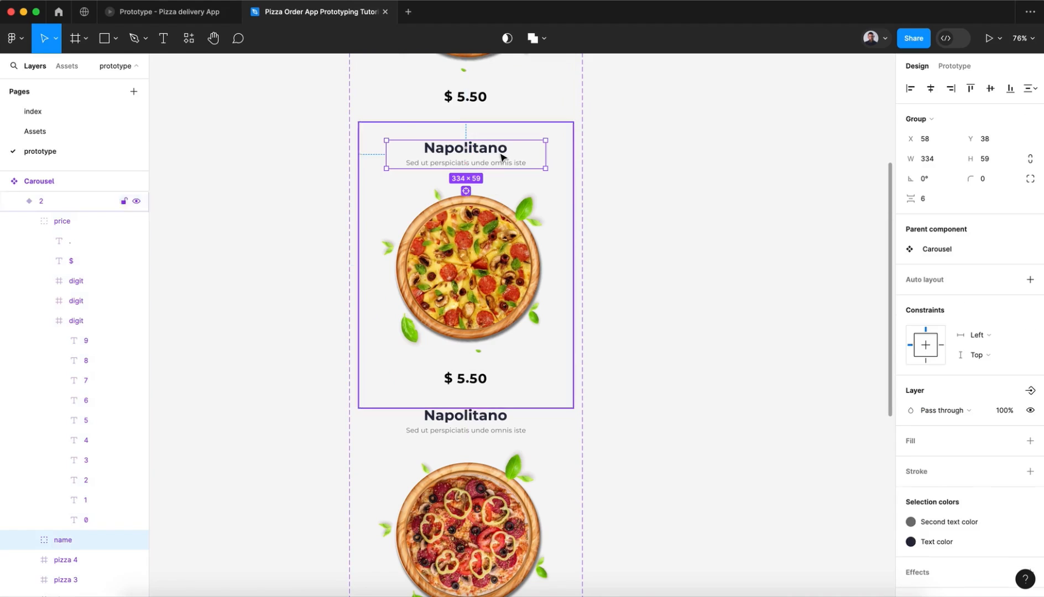
pyautogui.doubleClick(501, 157)
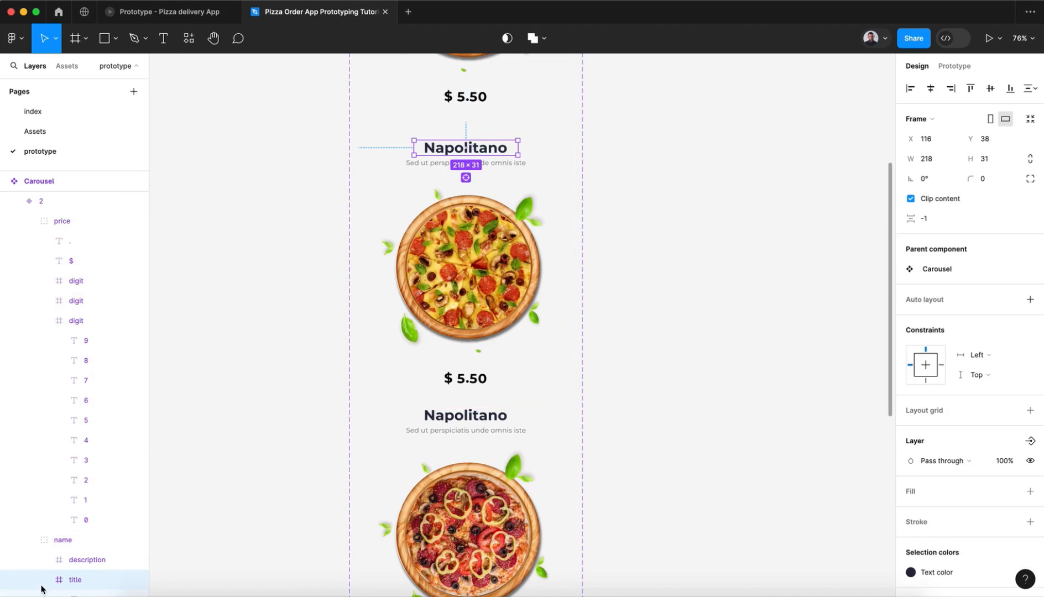
pyautogui.click(43, 581)
pyautogui.scroll(-2, 42, 587)
pyautogui.scroll(-1, 67, 531)
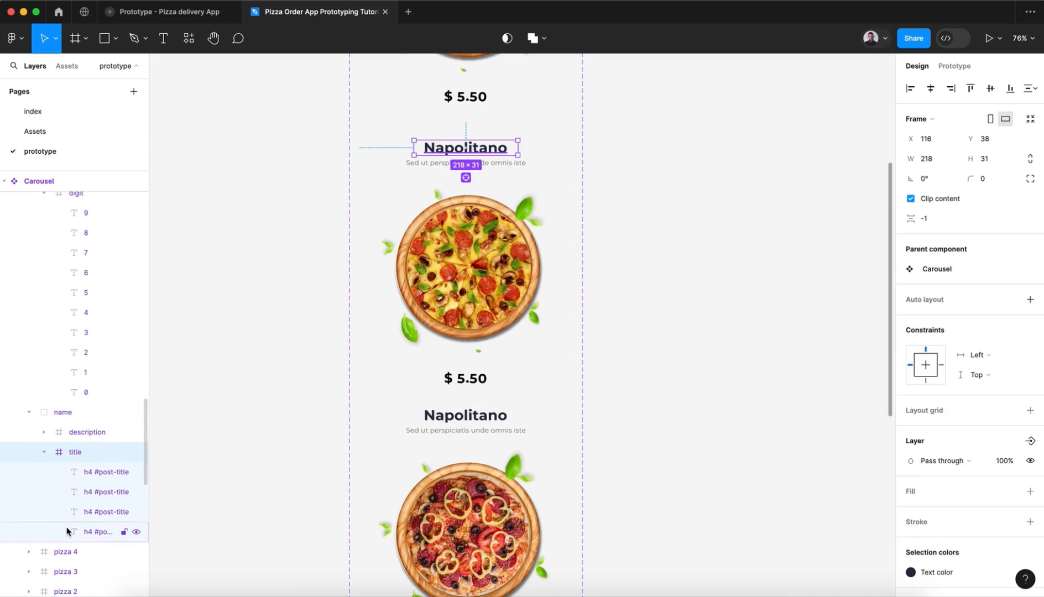
pyautogui.click(82, 532)
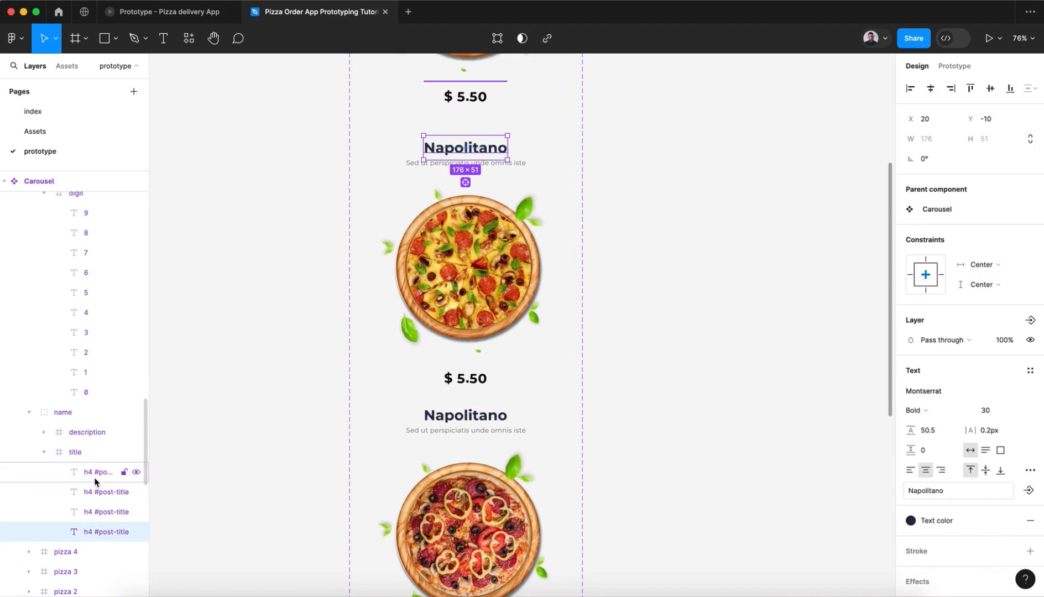
pyautogui.keyDown('shift'); pyautogui.click(95, 481); pyautogui.keyUp('shift')
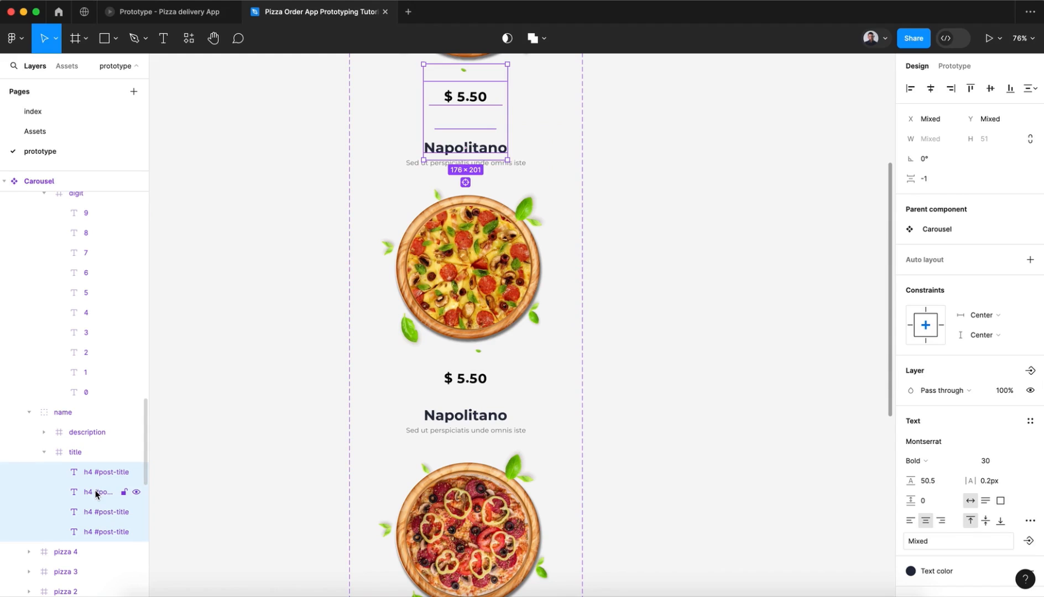
pyautogui.hotkey('shift', 'Down')
pyautogui.hotkey('shift', 'Down')
pyautogui.hotkey('shift', 'Down')
pyautogui.hotkey('shift', 'Down')
pyautogui.hotkey('shift', 'Down')
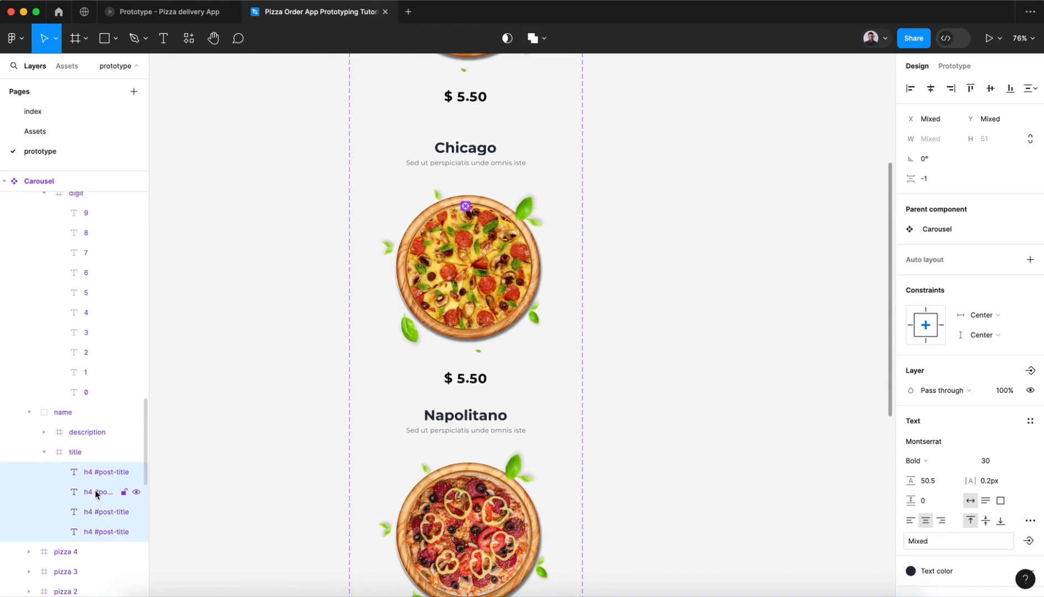
pyautogui.press('Up')
pyautogui.press('Up')
pyautogui.click(94, 510)
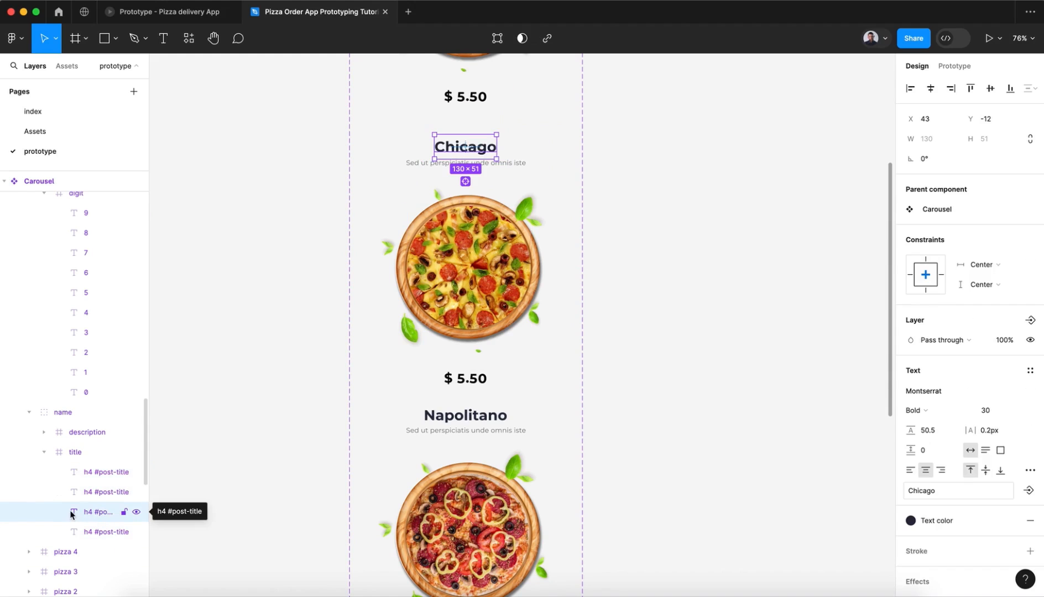
# Step: Shift the four stacked description texts in variant 2 down by one line within the description frame
pyautogui.click(521, 166)
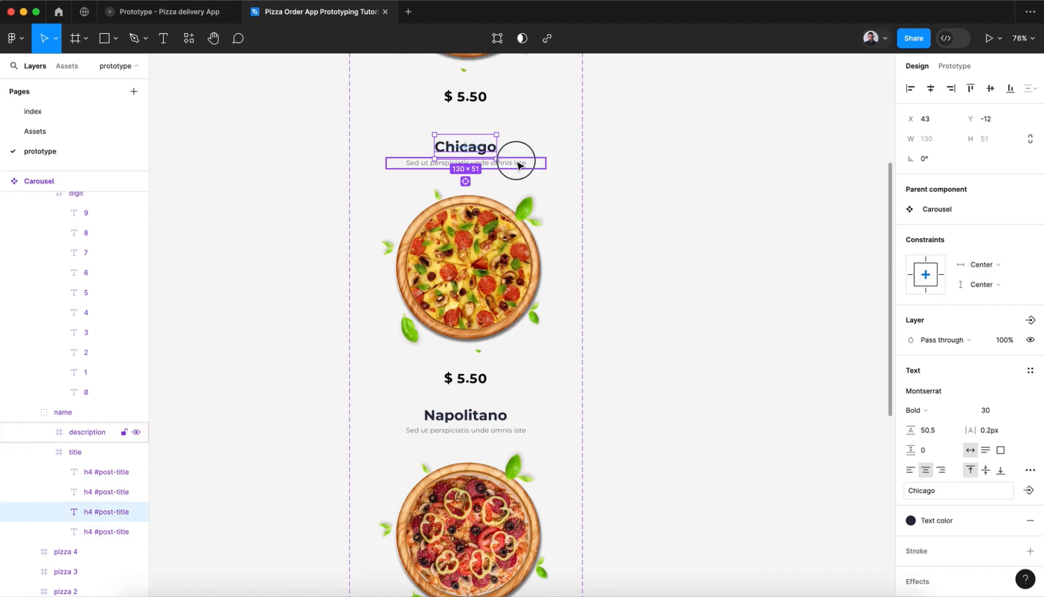
pyautogui.click(44, 432)
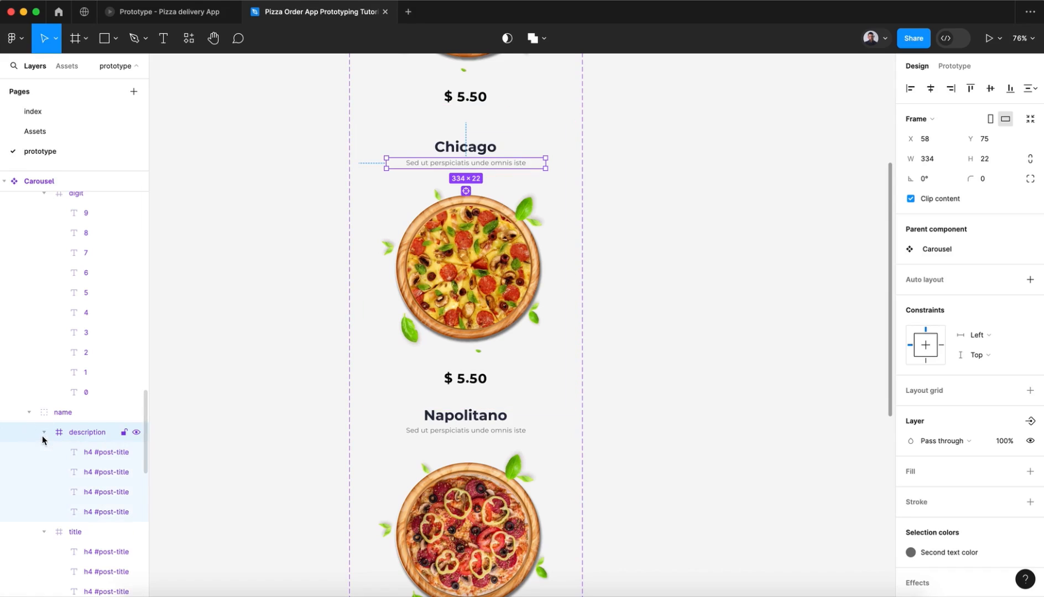
pyautogui.click(84, 454)
pyautogui.keyDown('shift'); pyautogui.click(86, 511); pyautogui.keyUp('shift')
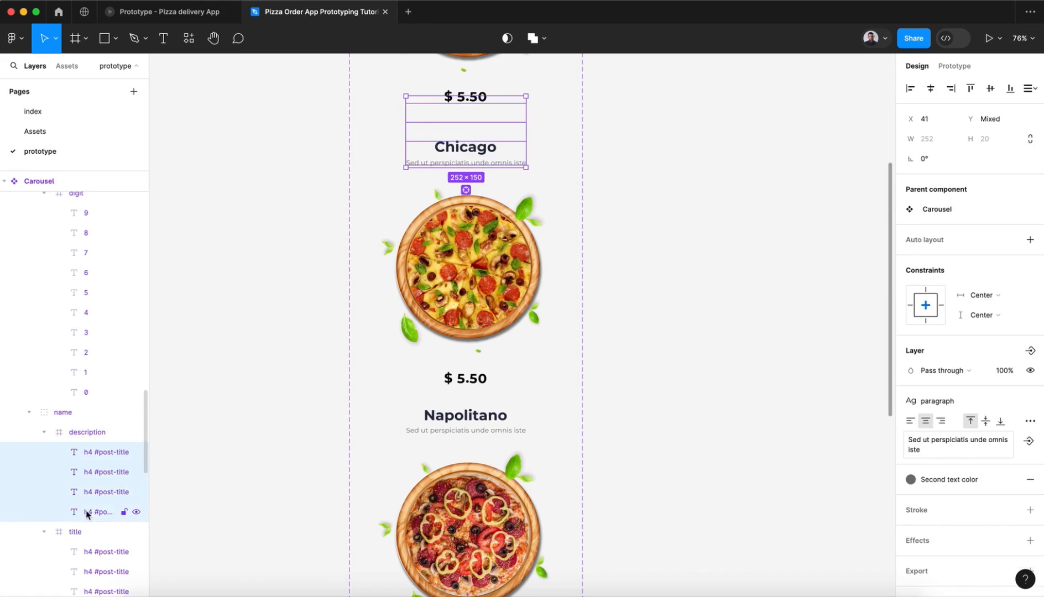
pyautogui.hotkey('shift', 'Down')
pyautogui.hotkey('shift', 'Down')
pyautogui.hotkey('shift', 'Down')
pyautogui.hotkey('shift', 'Down')
pyautogui.hotkey('shift', 'Down')
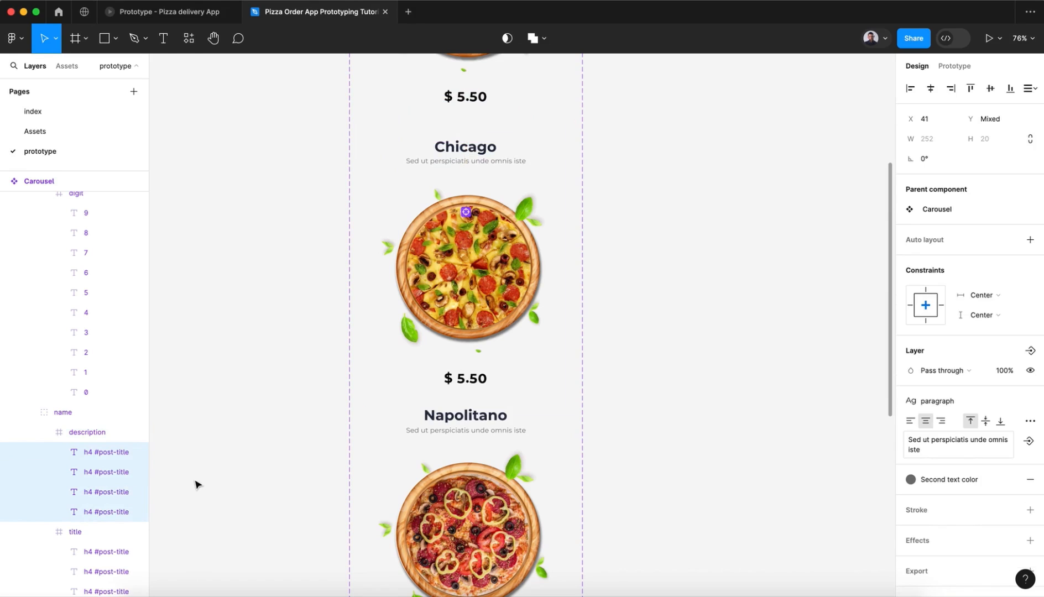
pyautogui.click(85, 439)
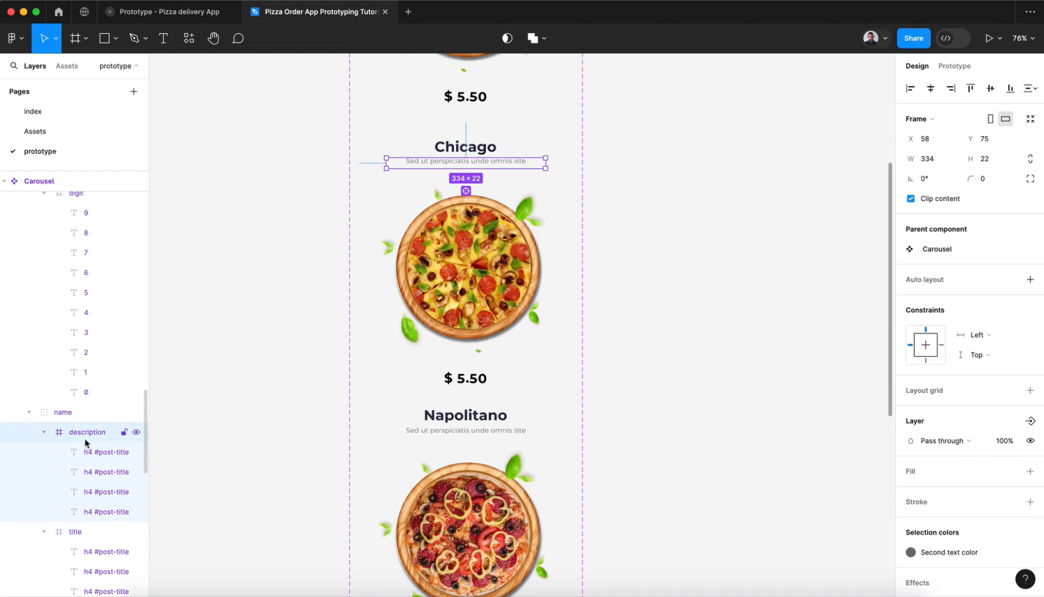
# Step: Shift the four stacked title texts in variant 3 down together so Margarita sits in the title frame at Y -13
pyautogui.scroll(-3, 549, 427)
pyautogui.click(461, 268)
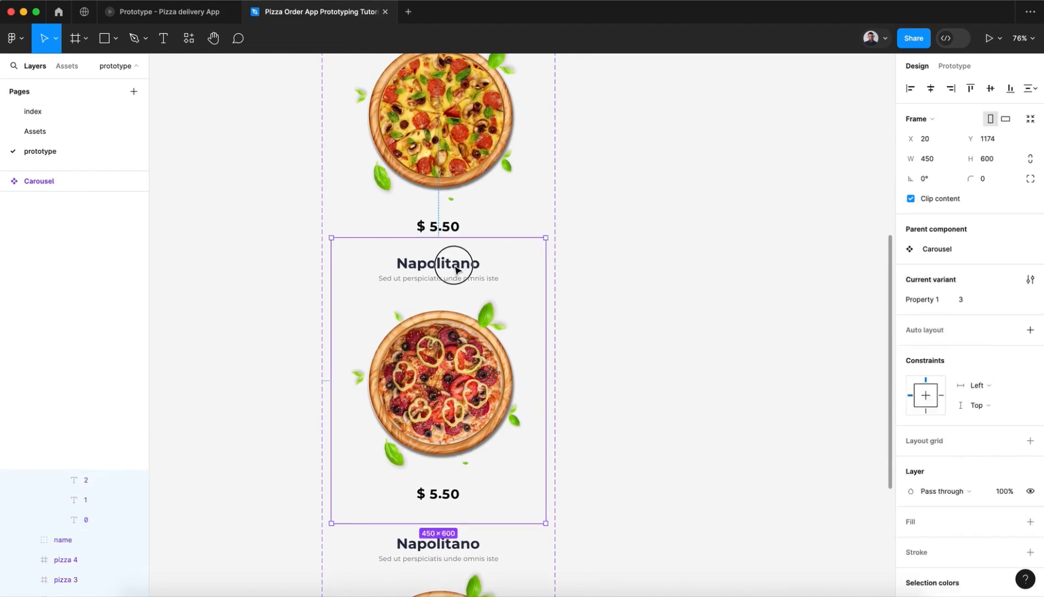
pyautogui.click(458, 266)
pyautogui.click(83, 263)
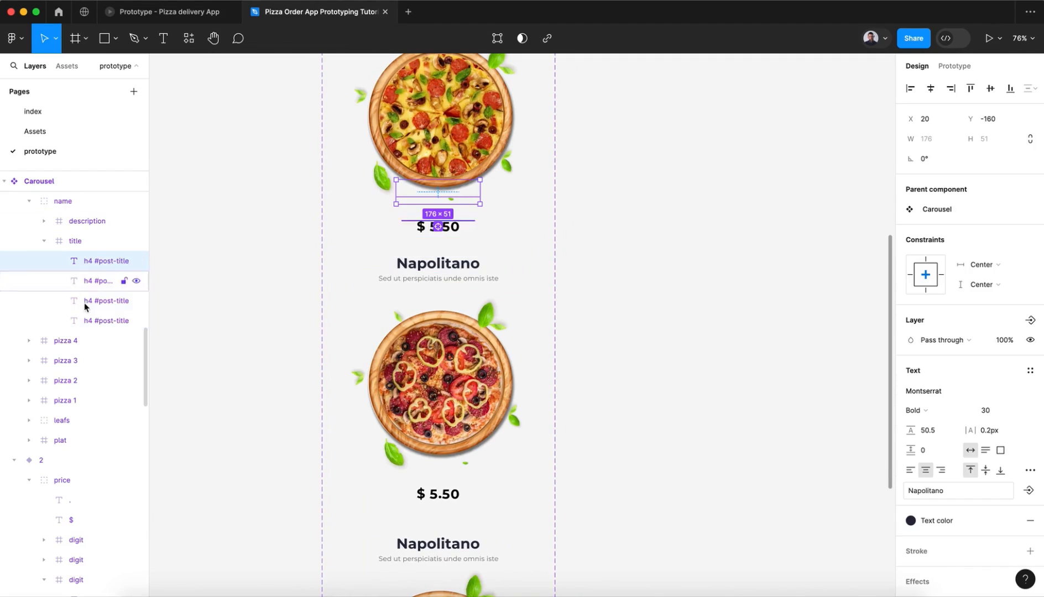
pyautogui.keyDown('shift'); pyautogui.click(88, 321); pyautogui.keyUp('shift')
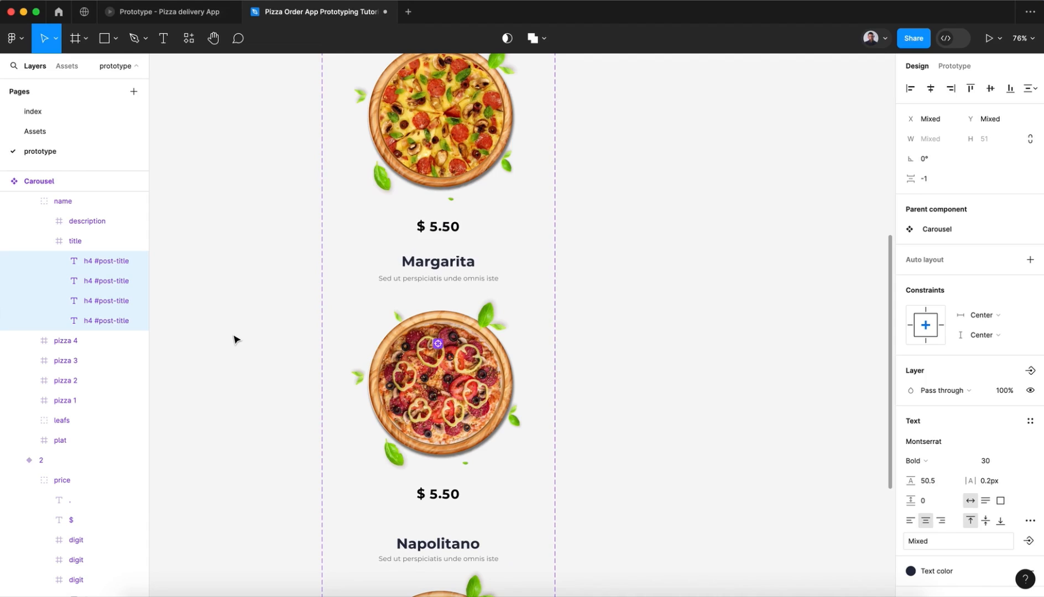
pyautogui.click(95, 284)
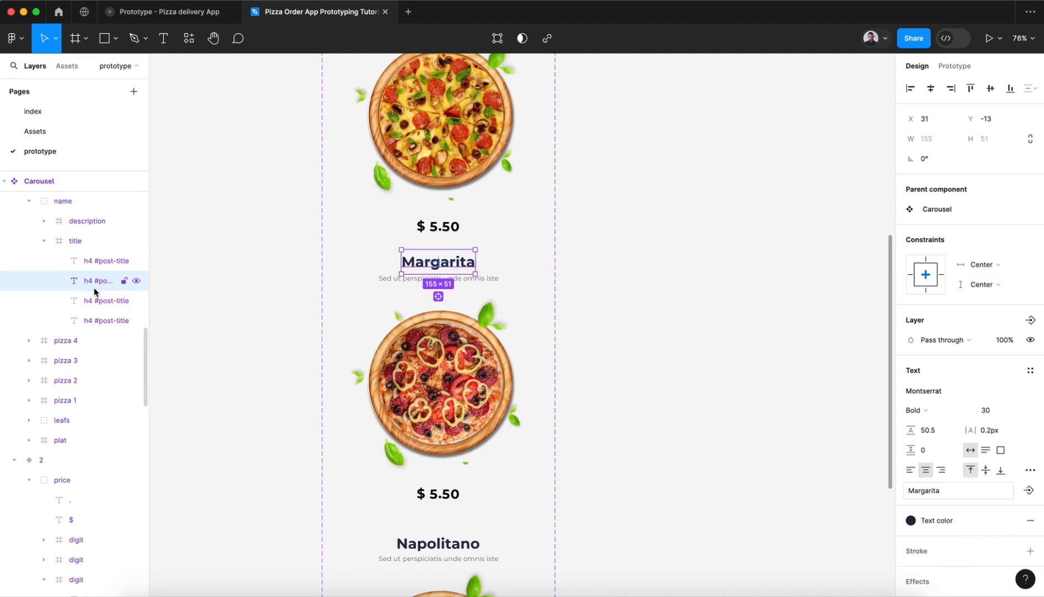
# Step: Shift the four stacked description texts in variant 3 down by two lines within the description frame
pyautogui.doubleClick(379, 279)
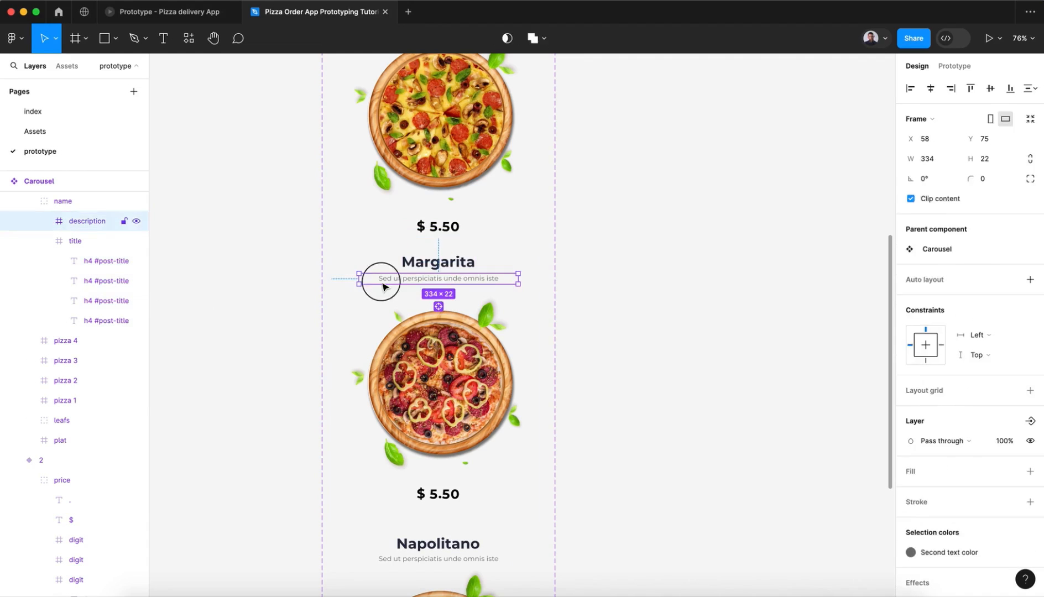
pyautogui.keyDown('shift'); pyautogui.click(99, 245); pyautogui.keyUp('shift')
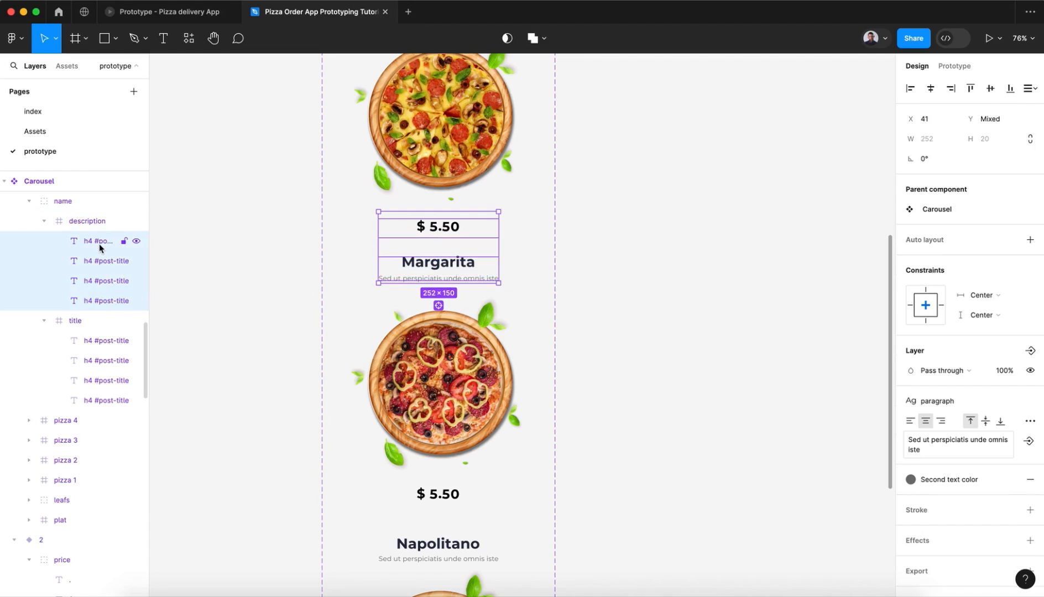
pyautogui.hotkey('shift', 'Down')
pyautogui.hotkey('shift', 'Down')
pyautogui.hotkey('shift', 'Down')
pyautogui.hotkey('shift', 'Down')
pyautogui.hotkey('shift', 'Down')
pyautogui.hotkey('shift', 'Down')
pyautogui.hotkey('shift', 'Down')
pyautogui.hotkey('shift', 'Down')
pyautogui.hotkey('shift', 'Down')
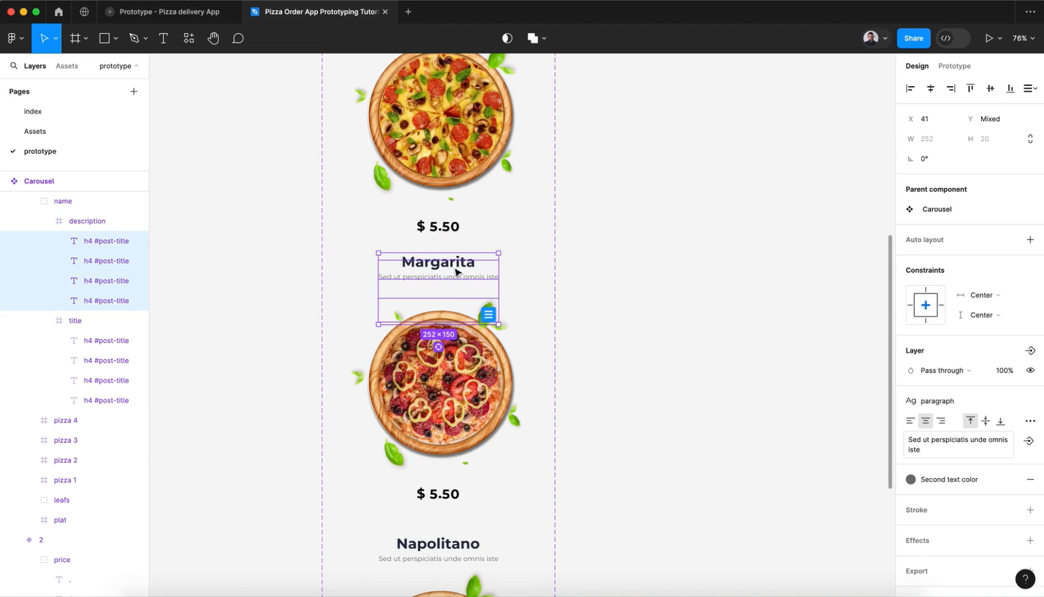
# Step: Shift the four stacked title texts in variant 4 down together until the topmost one, Napolitano, sits in the title frame
pyautogui.scroll(-3, 603, 402)
pyautogui.click(412, 381)
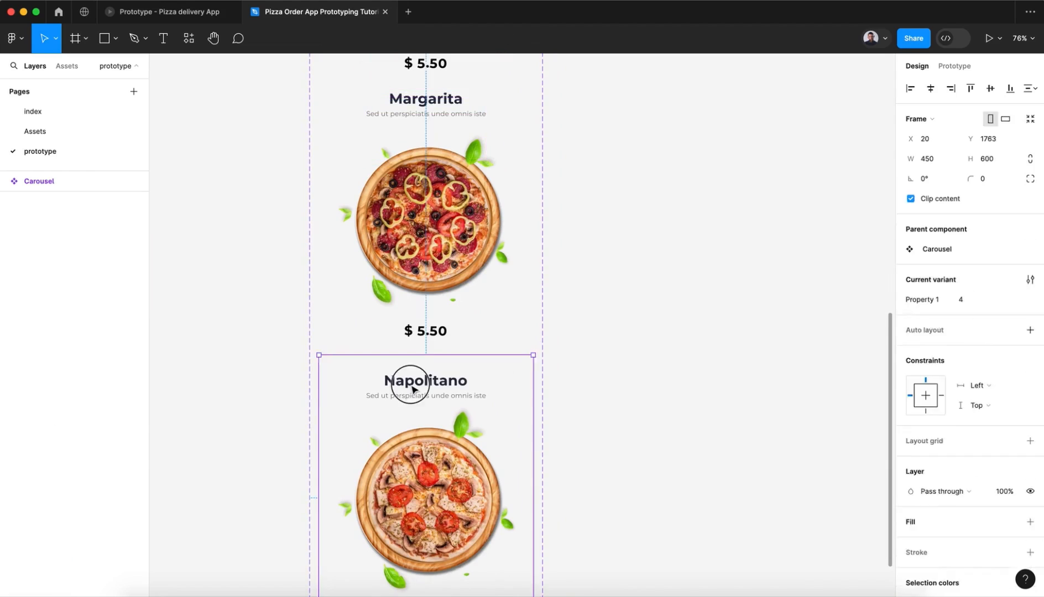
pyautogui.click(413, 388)
pyautogui.scroll(2, 89, 312)
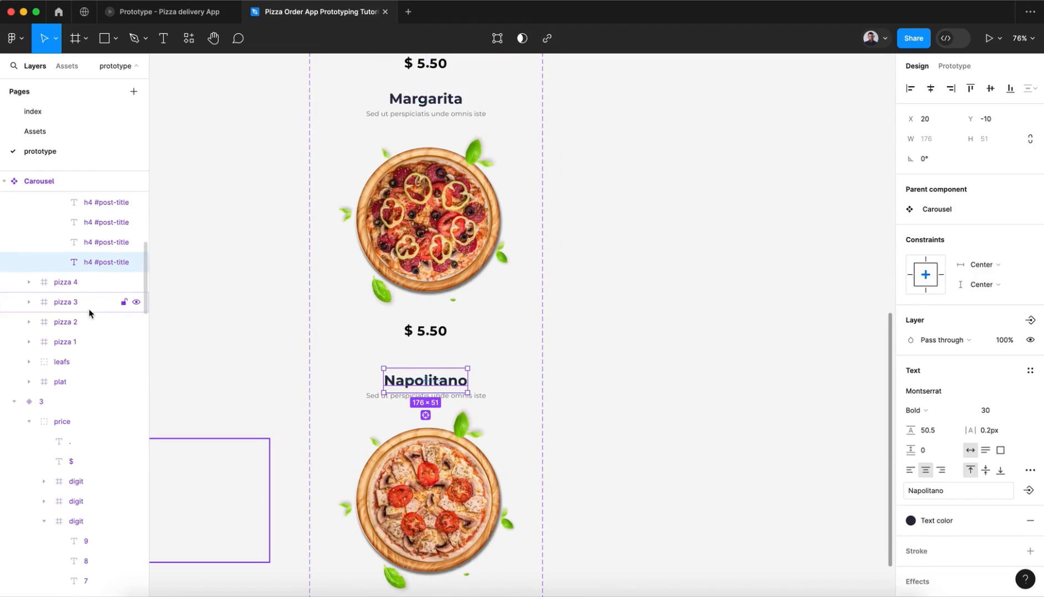
pyautogui.scroll(1, 54, 233)
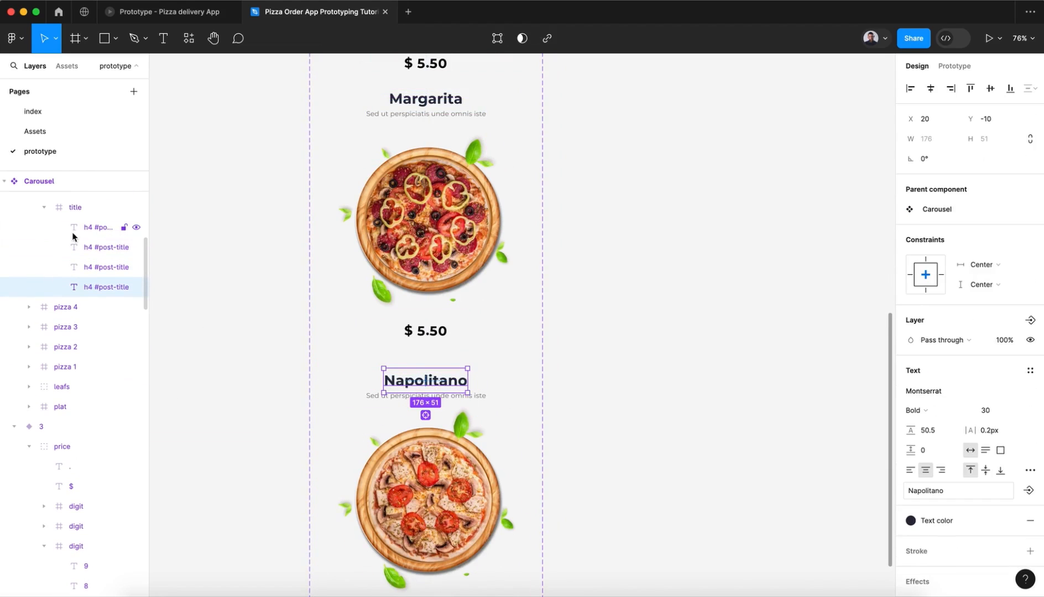
pyautogui.keyDown('shift'); pyautogui.click(74, 233); pyautogui.keyUp('shift')
pyautogui.hotkey('shift', 'Down')
pyautogui.hotkey('shift', 'Down')
pyautogui.hotkey('shift', 'Down')
pyautogui.hotkey('shift', 'Down')
pyautogui.hotkey('shift', 'Down')
pyautogui.hotkey('shift', 'Down')
pyautogui.hotkey('shift', 'Down')
pyautogui.hotkey('shift', 'Down')
pyautogui.hotkey('shift', 'Down')
pyautogui.hotkey('shift', 'Down')
pyautogui.hotkey('shift', 'Down')
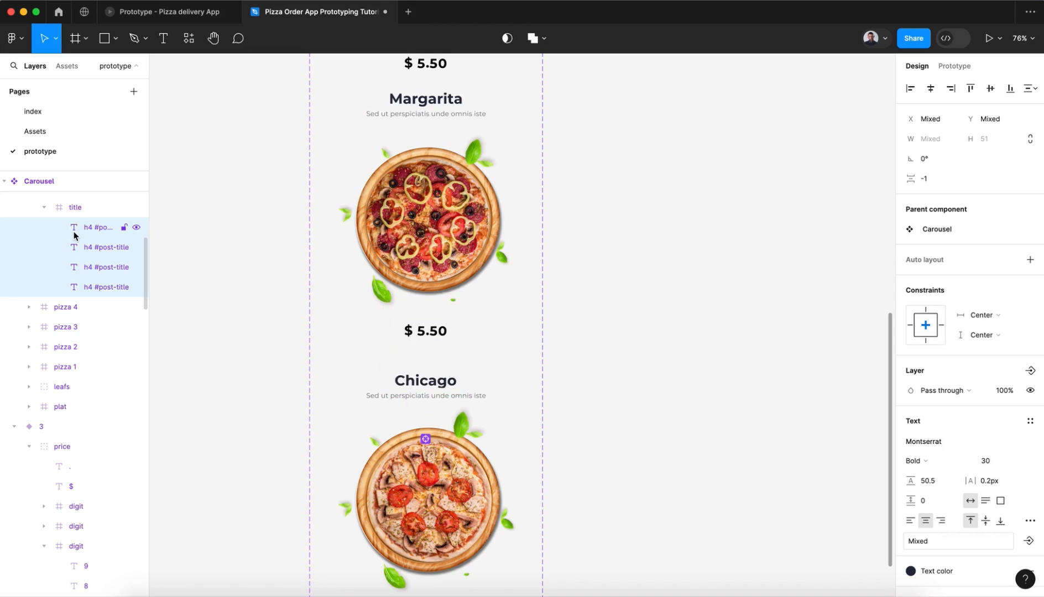
pyautogui.hotkey('shift', 'Down')
pyautogui.hotkey('shift', 'Down')
pyautogui.hotkey('shift', 'Down')
pyautogui.hotkey('shift', 'Down')
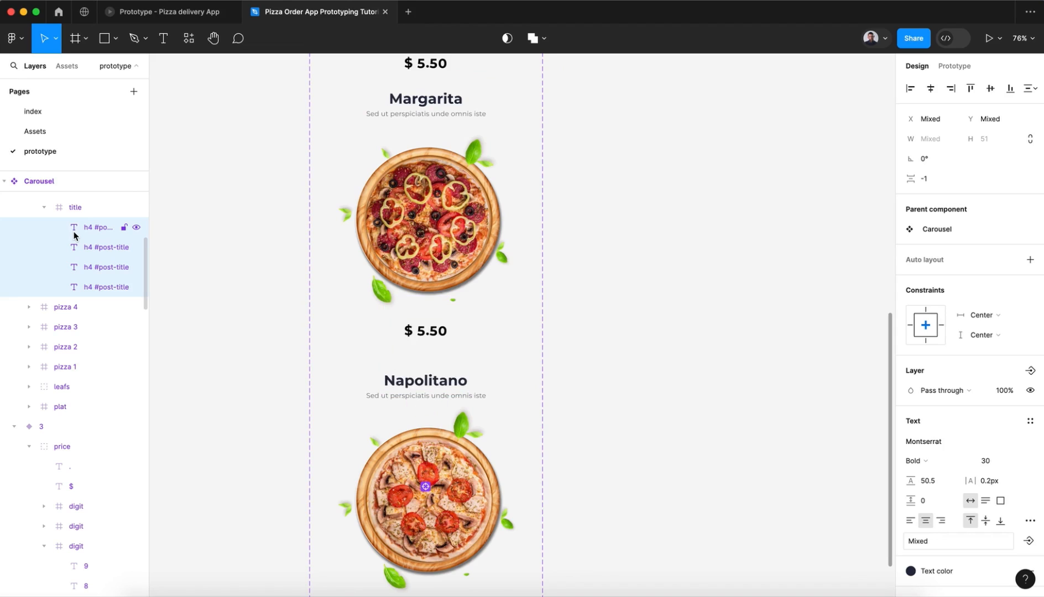
pyautogui.press('Up')
pyautogui.press('Up')
pyautogui.press('Up')
pyautogui.press('Down')
pyautogui.press('Down')
pyautogui.press('Down')
pyautogui.press('Up')
pyautogui.press('Up')
# Step: Shift the four stacked description texts in variant 4 down by three lines within the description frame
pyautogui.click(74, 213)
pyautogui.scroll(5, 72, 216)
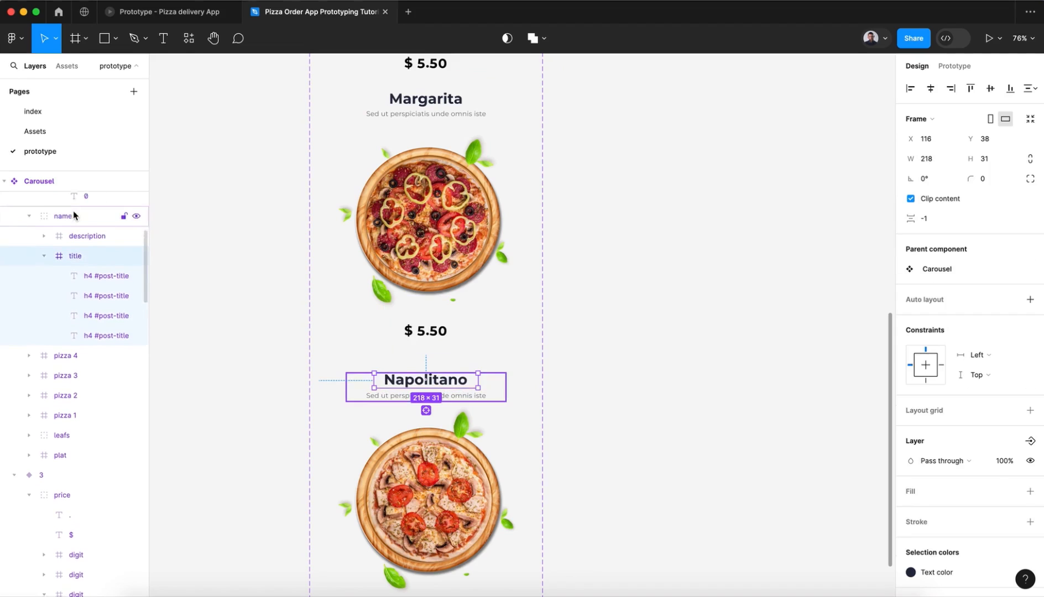
pyautogui.click(91, 265)
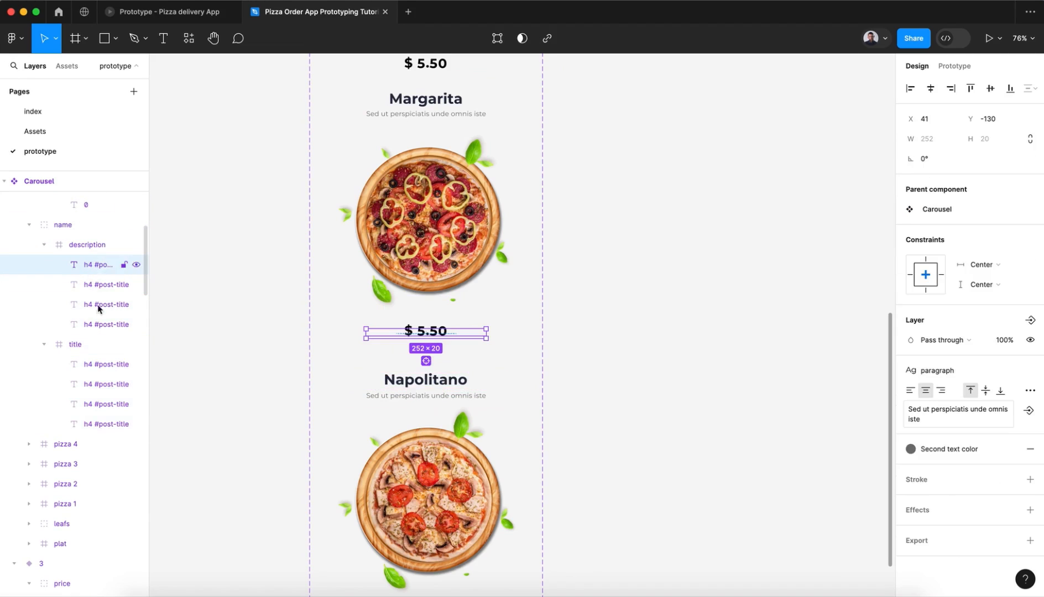
pyautogui.keyDown('shift'); pyautogui.click(99, 325); pyautogui.keyUp('shift')
pyautogui.hotkey('shift', 'Down')
pyautogui.hotkey('shift', 'Down')
pyautogui.hotkey('shift', 'Down')
pyautogui.hotkey('shift', 'Down')
pyautogui.hotkey('shift', 'Down')
pyautogui.hotkey('shift', 'Down')
pyautogui.hotkey('shift', 'Down')
pyautogui.hotkey('shift', 'Down')
pyautogui.hotkey('shift', 'Down')
pyautogui.hotkey('shift', 'Down')
pyautogui.hotkey('shift', 'Down')
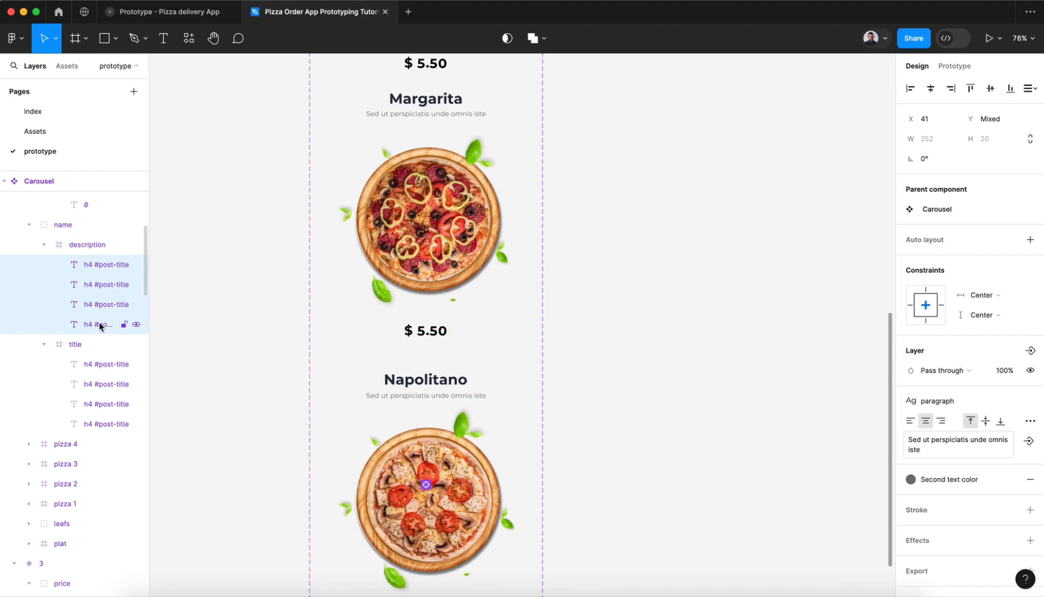
pyautogui.click(510, 441)
# Step: Shift the stacked numerals of the dollar digit in variant 2 down so the Chicago price reads $ 7.50
pyautogui.scroll(-4, 510, 442)
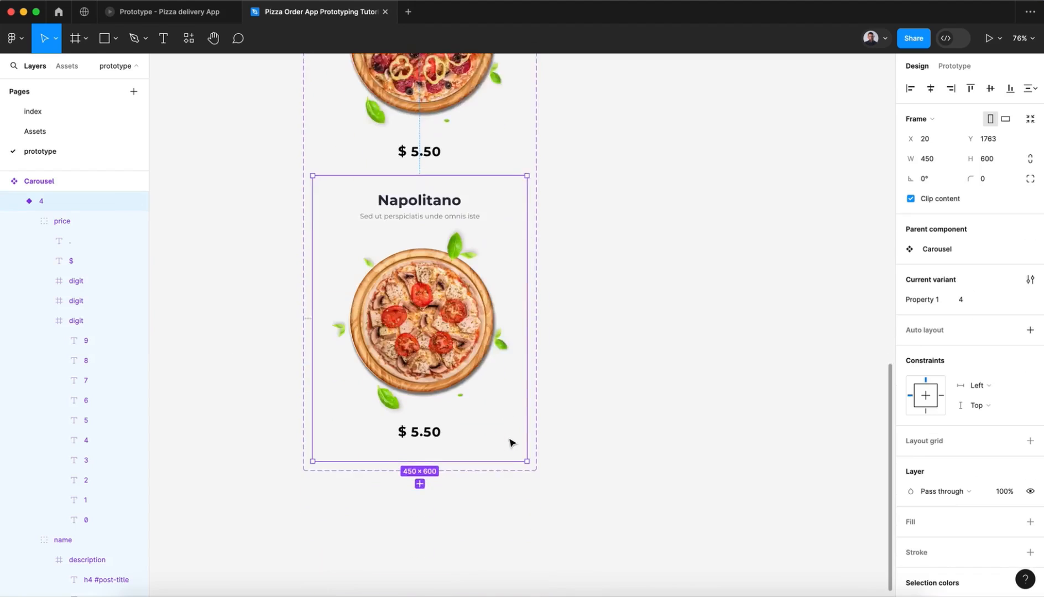
pyautogui.scroll(8, 511, 442)
pyautogui.scroll(6, 511, 441)
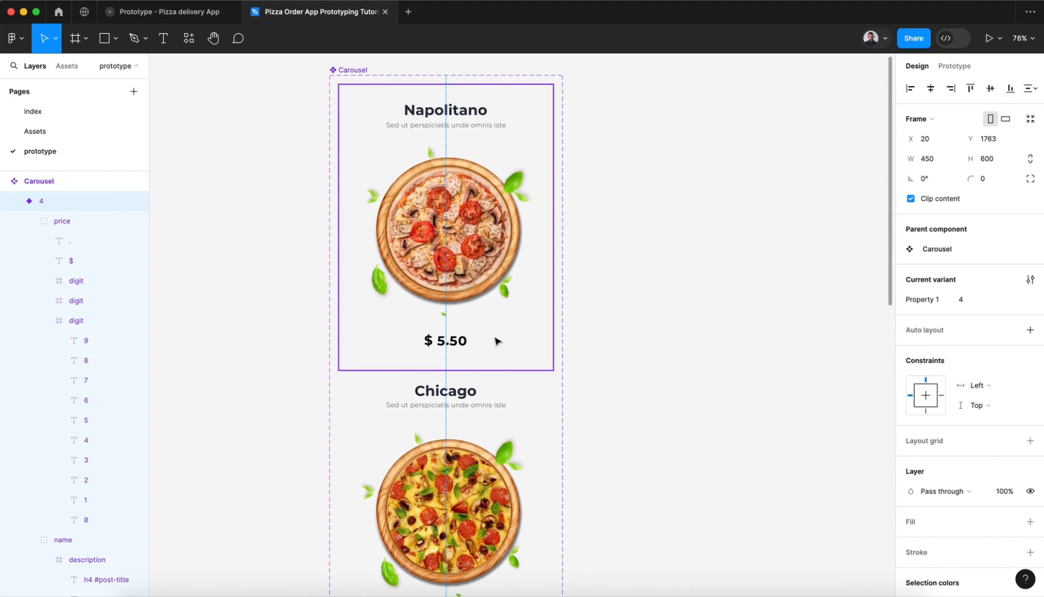
pyautogui.scroll(-6, 497, 341)
pyautogui.keyDown('super'); pyautogui.click(448, 210); pyautogui.keyUp('super')
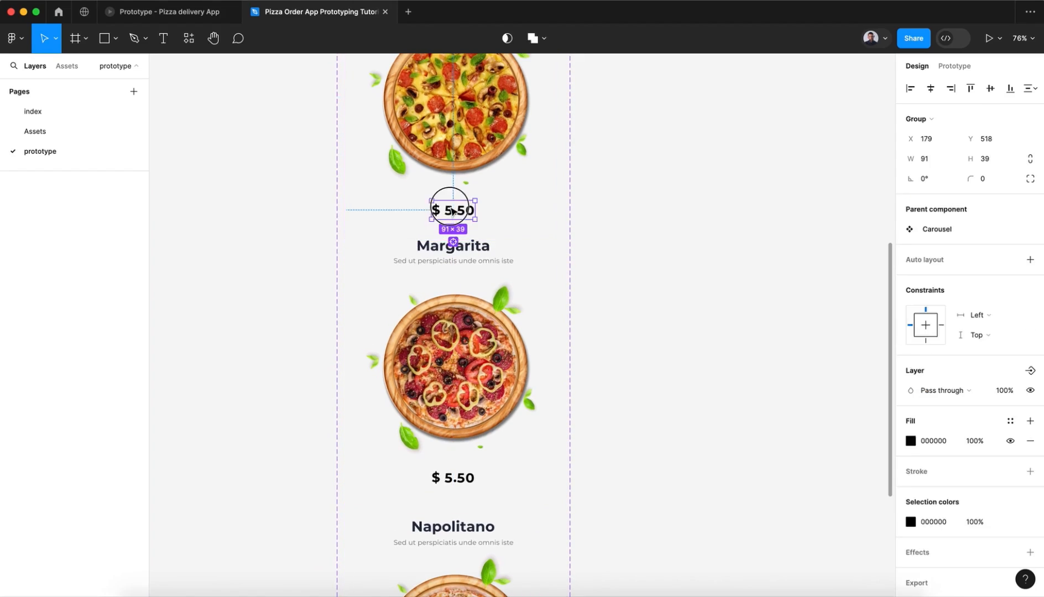
pyautogui.scroll(-2, 77, 415)
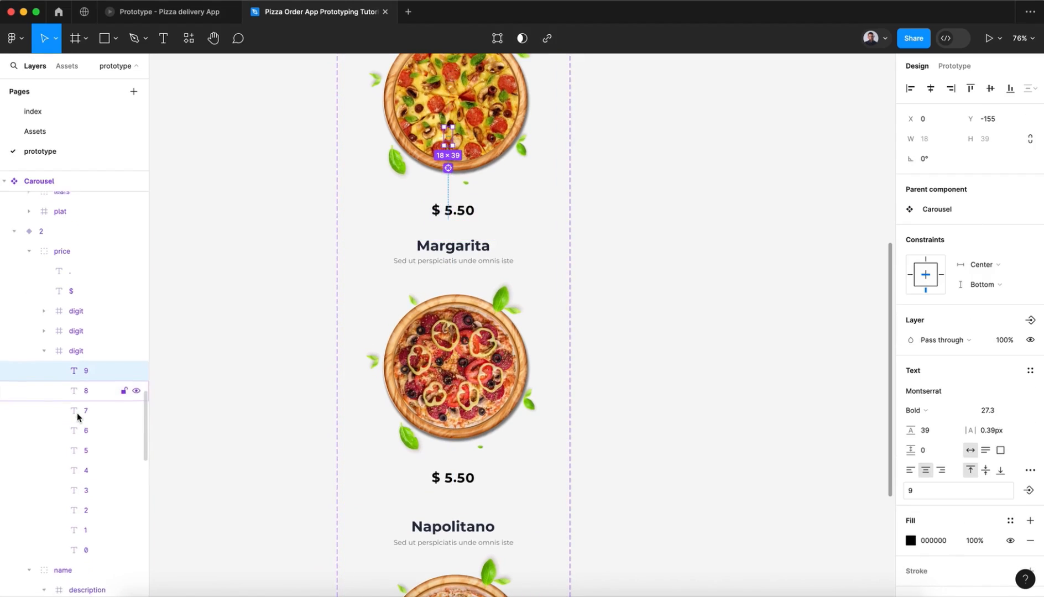
pyautogui.click(81, 352)
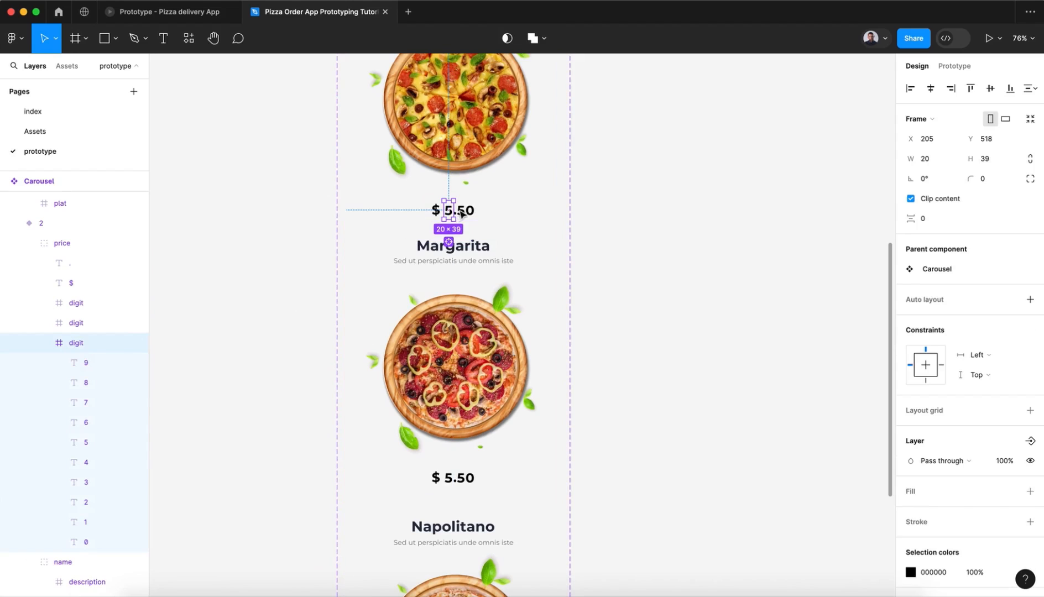
pyautogui.click(79, 364)
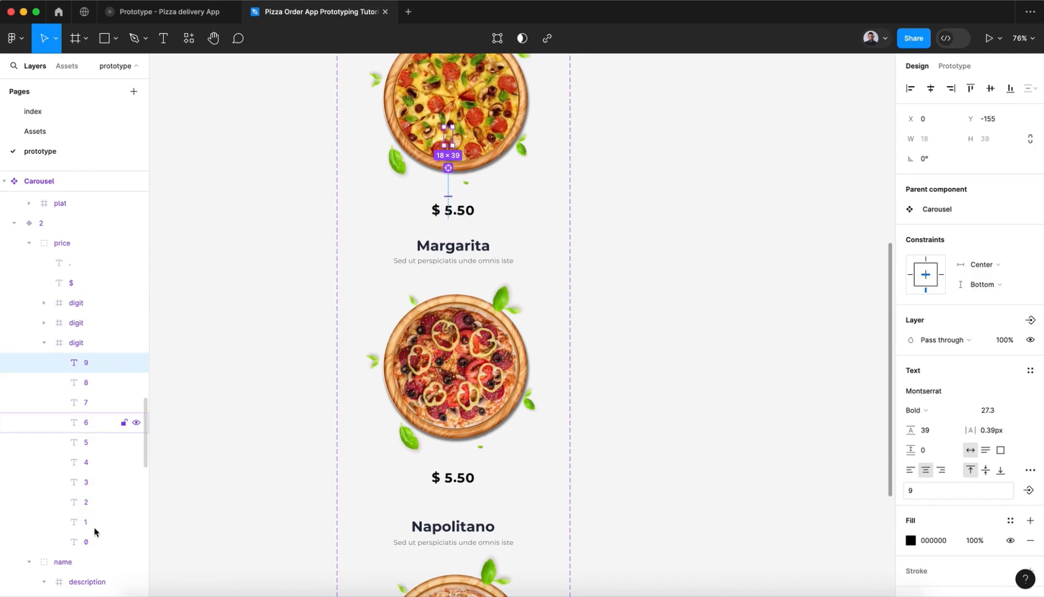
pyautogui.keyDown('shift'); pyautogui.click(93, 542); pyautogui.keyUp('shift')
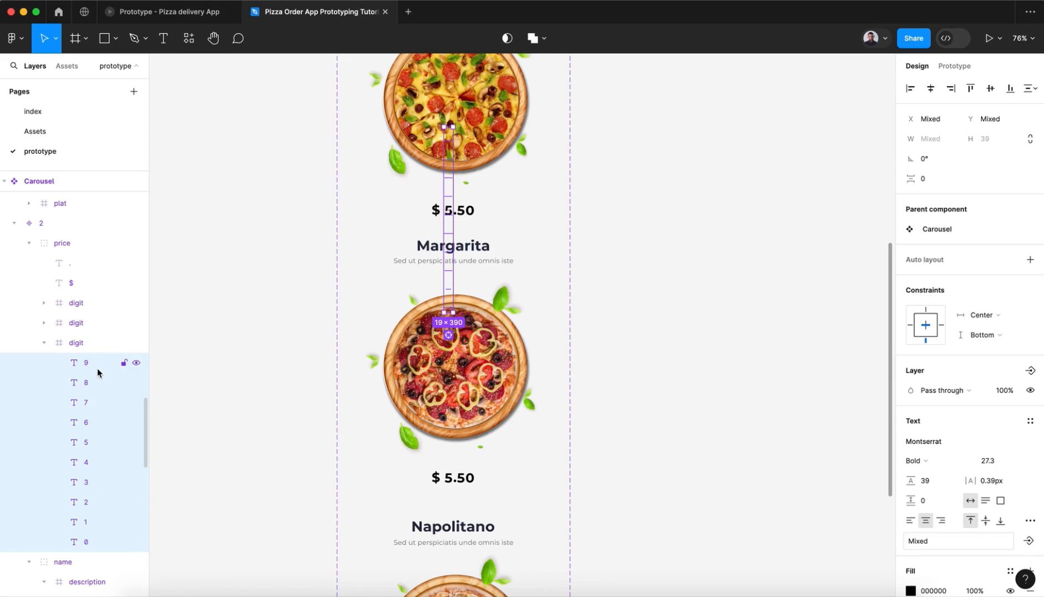
pyautogui.hotkey('shift', 'Down')
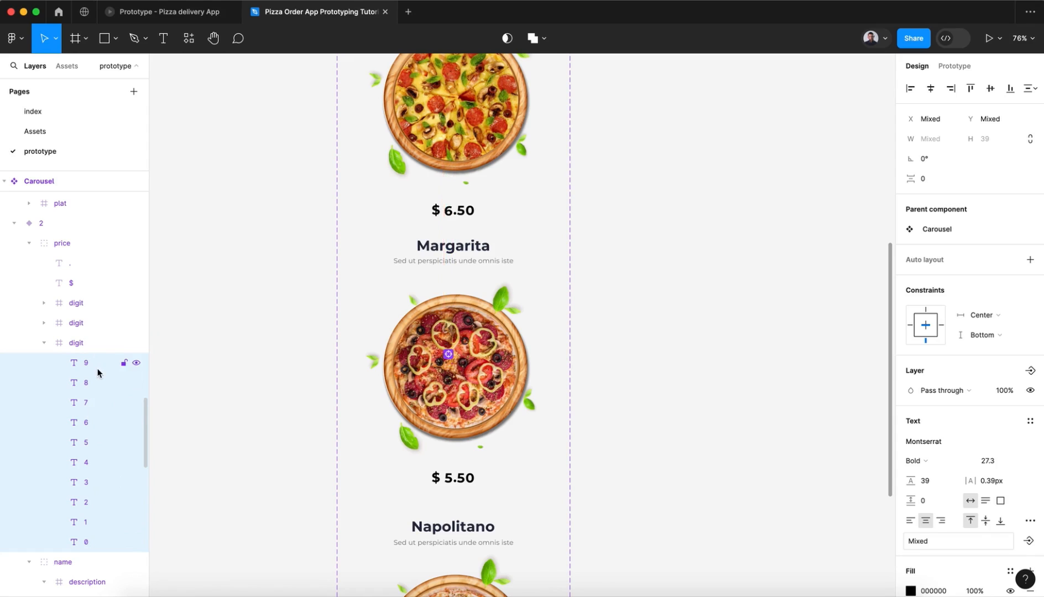
pyautogui.hotkey('shift', 'Down')
pyautogui.hotkey('shift', 'Down')
pyautogui.press('Up')
# Step: Shift the stacked numerals of the first decimal digit in variant 3 down so the Margarita price reads $ 5.70
pyautogui.doubleClick(441, 477)
pyautogui.doubleClick(441, 477)
pyautogui.scroll(-5, 441, 477)
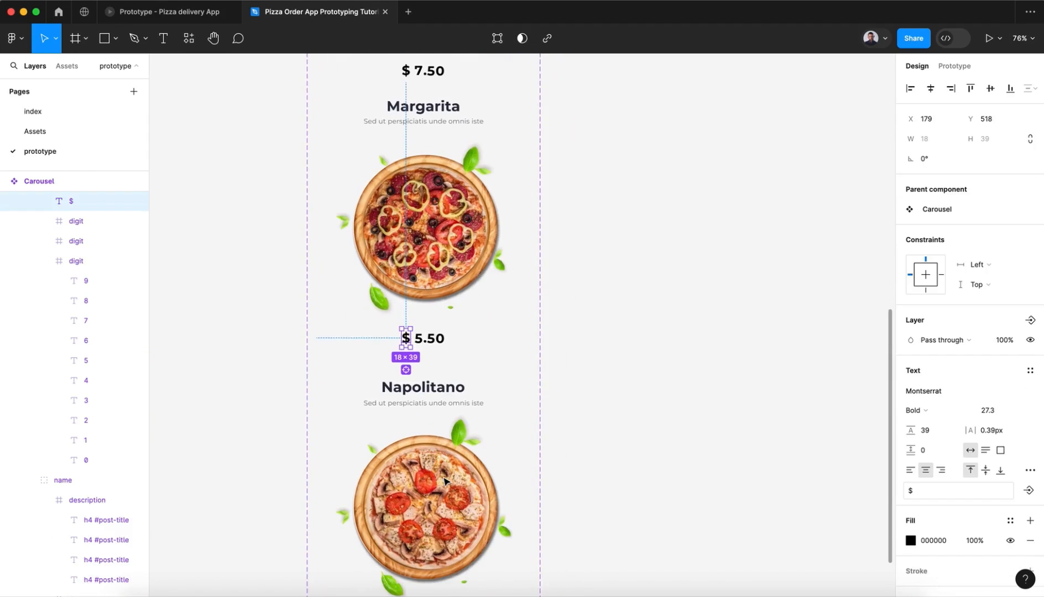
pyautogui.doubleClick(420, 346)
pyautogui.doubleClick(430, 343)
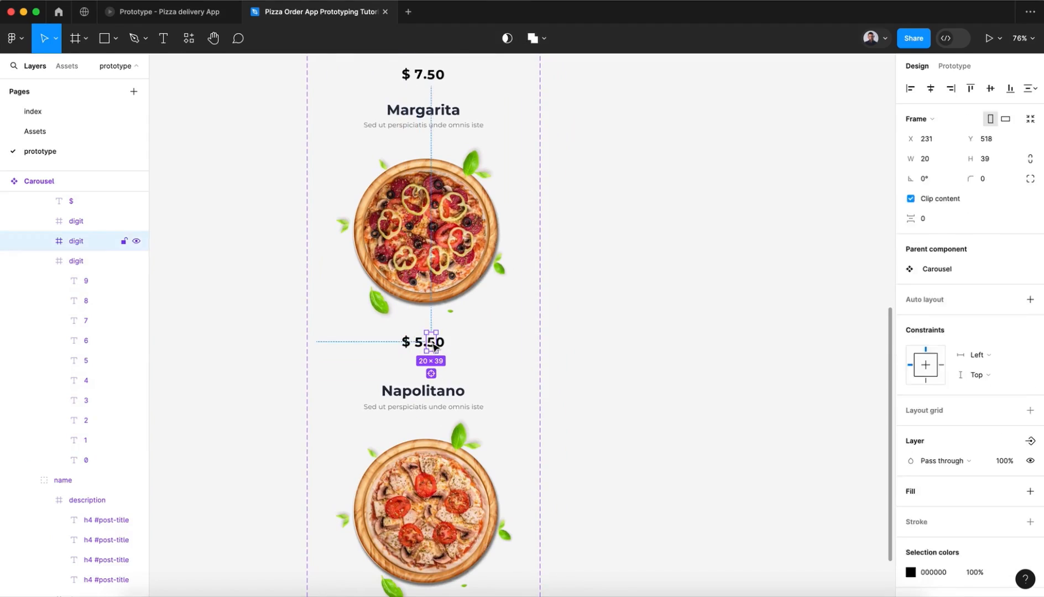
pyautogui.click(87, 261)
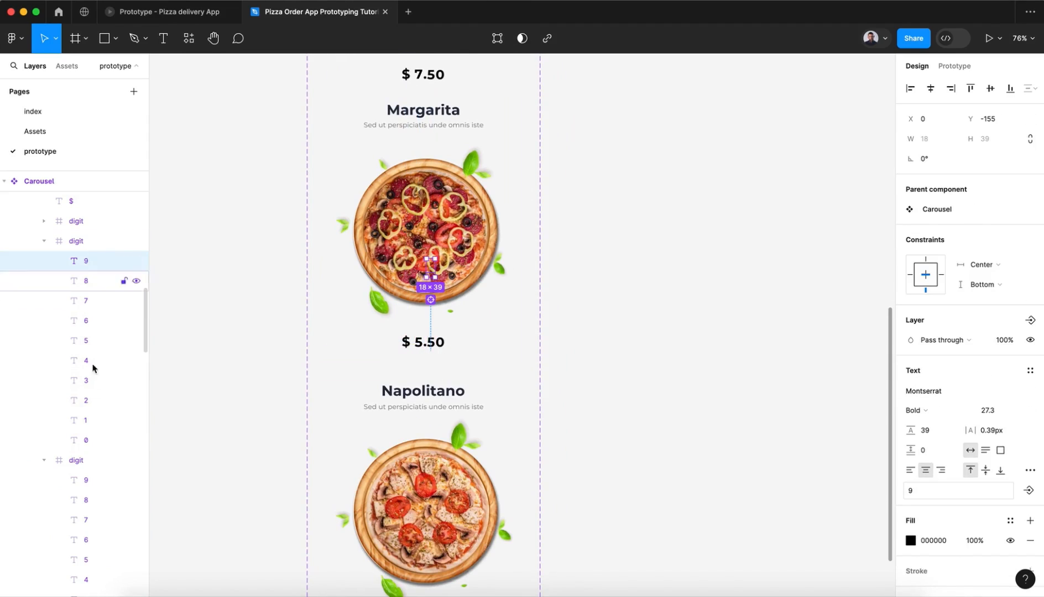
pyautogui.keyDown('shift'); pyautogui.click(91, 440); pyautogui.keyUp('shift')
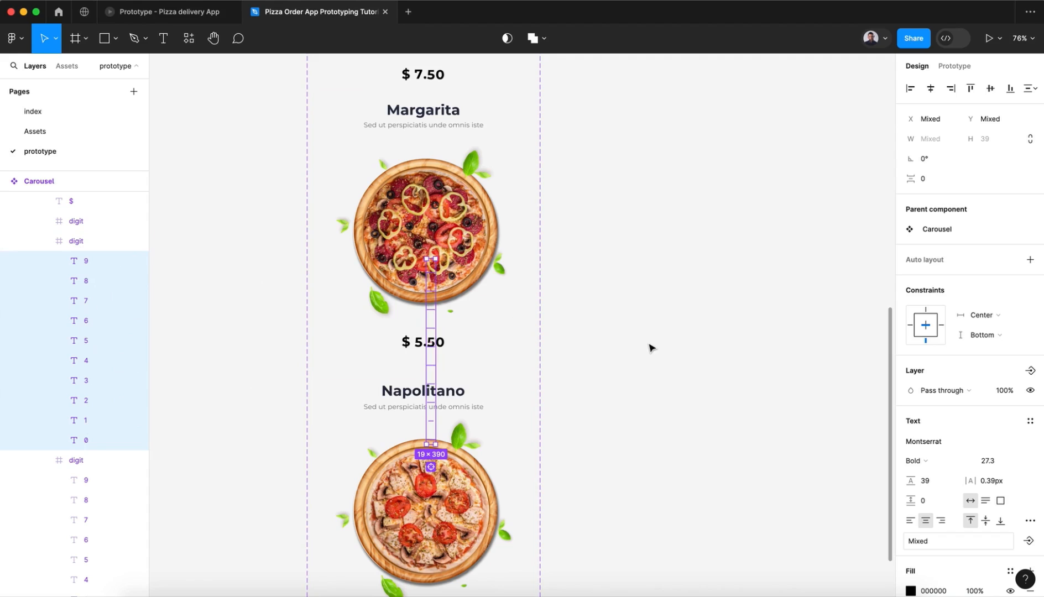
pyautogui.hotkey('shift', 'Down')
pyautogui.hotkey('shift', 'Down')
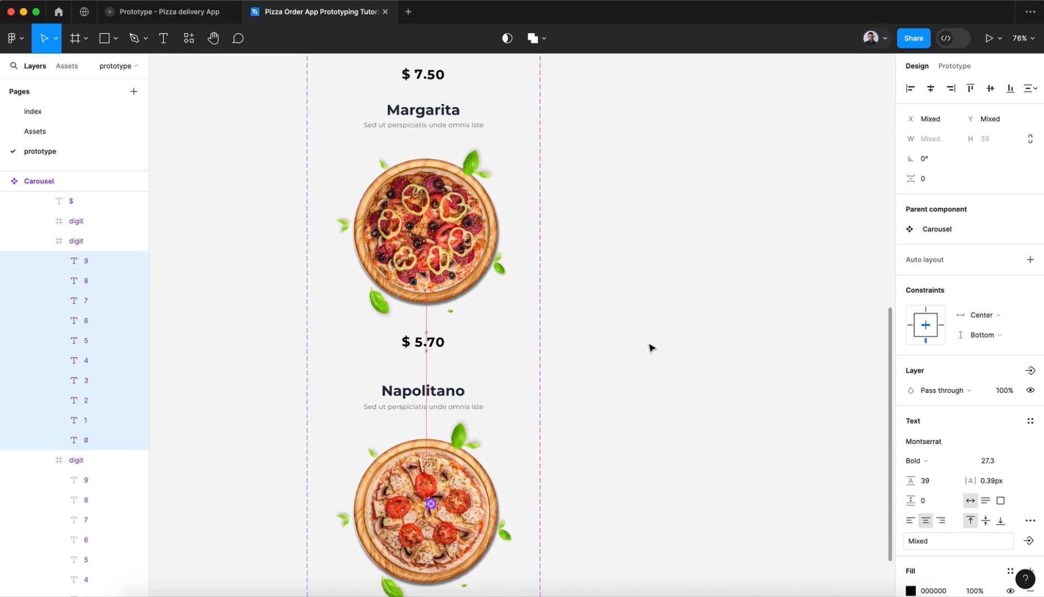
# Step: Shift the stacked numerals of the dollar digit in variant 3 down so the Margarita price reads $ 6.70
pyautogui.click(420, 344)
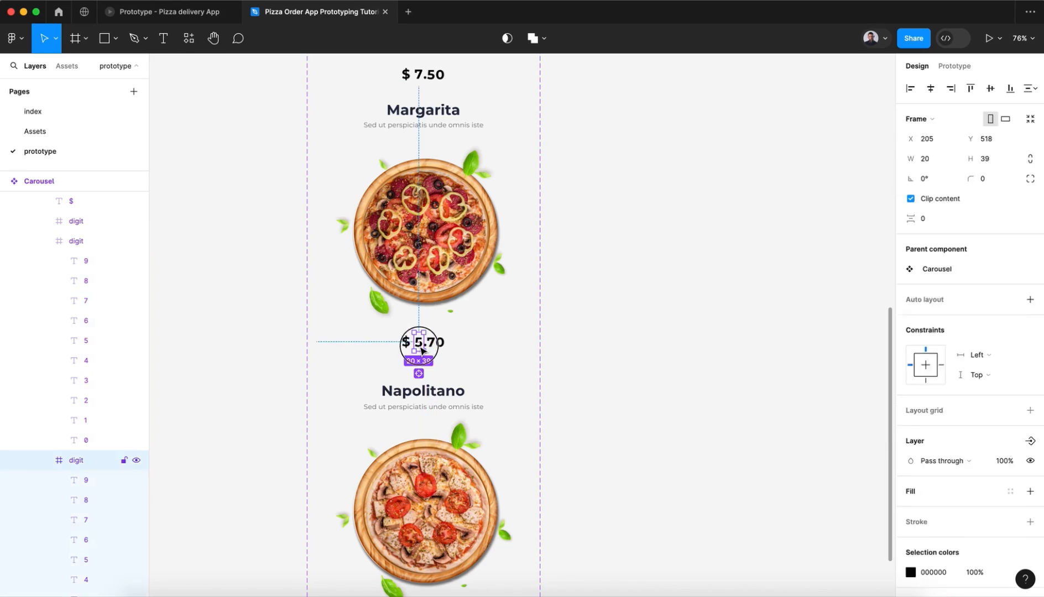
pyautogui.click(77, 480)
pyautogui.scroll(-3, 77, 486)
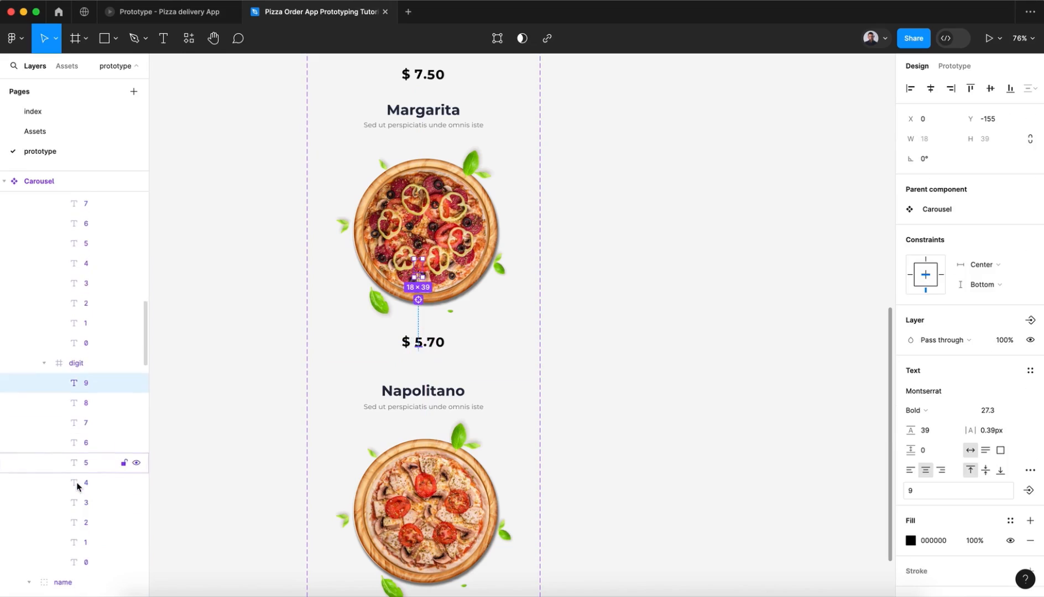
pyautogui.keyDown('shift'); pyautogui.click(91, 537); pyautogui.keyUp('shift')
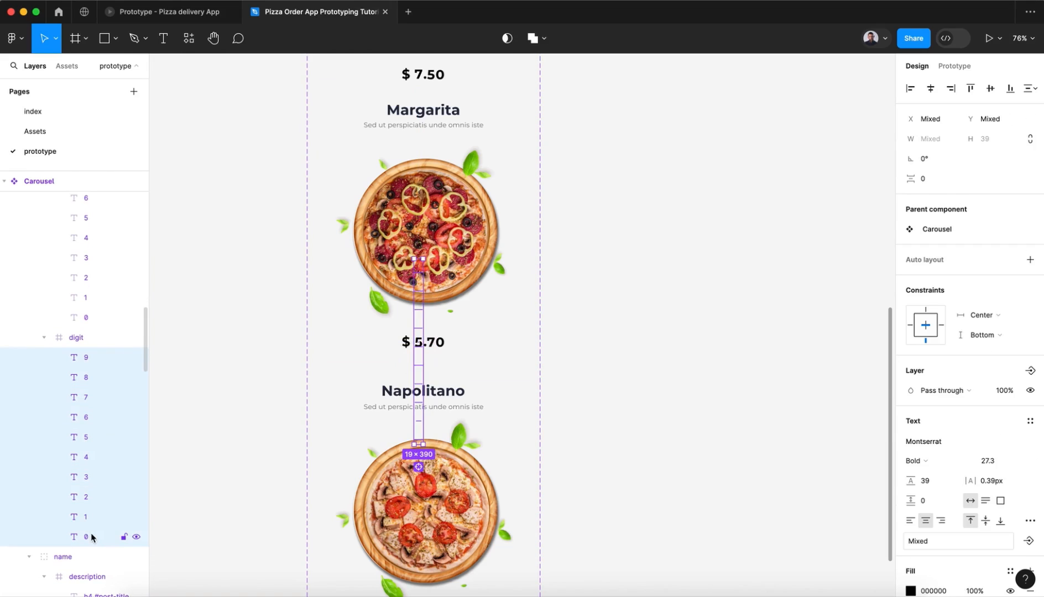
pyautogui.hotkey('shift', 'Down')
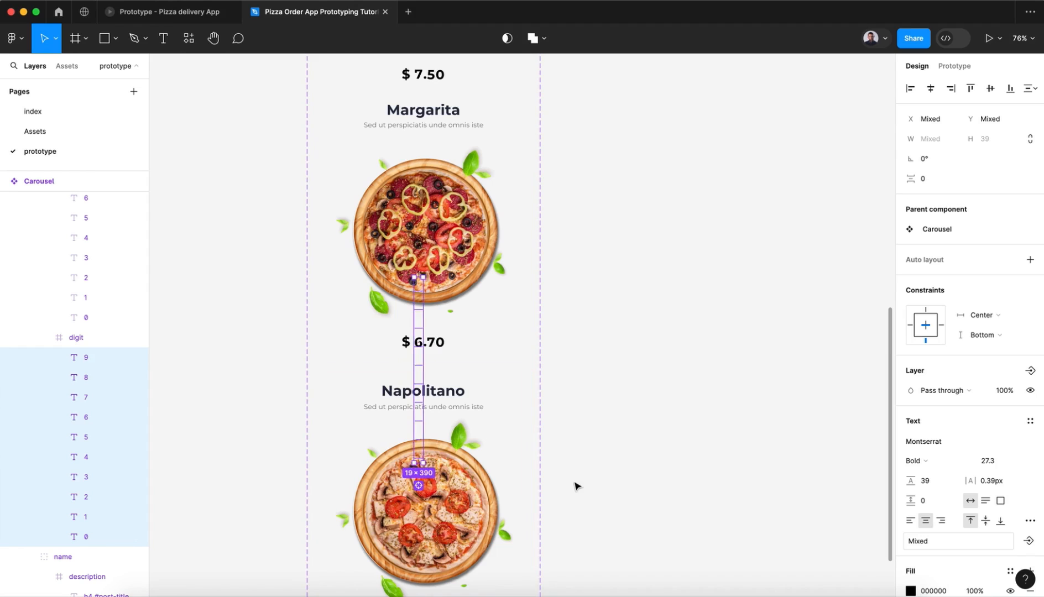
# Step: Shift the stacked numerals of the dollar digit in variant 4 down so its price reads $ 9.50
pyautogui.scroll(-5, 576, 484)
pyautogui.scroll(13, 450, 308)
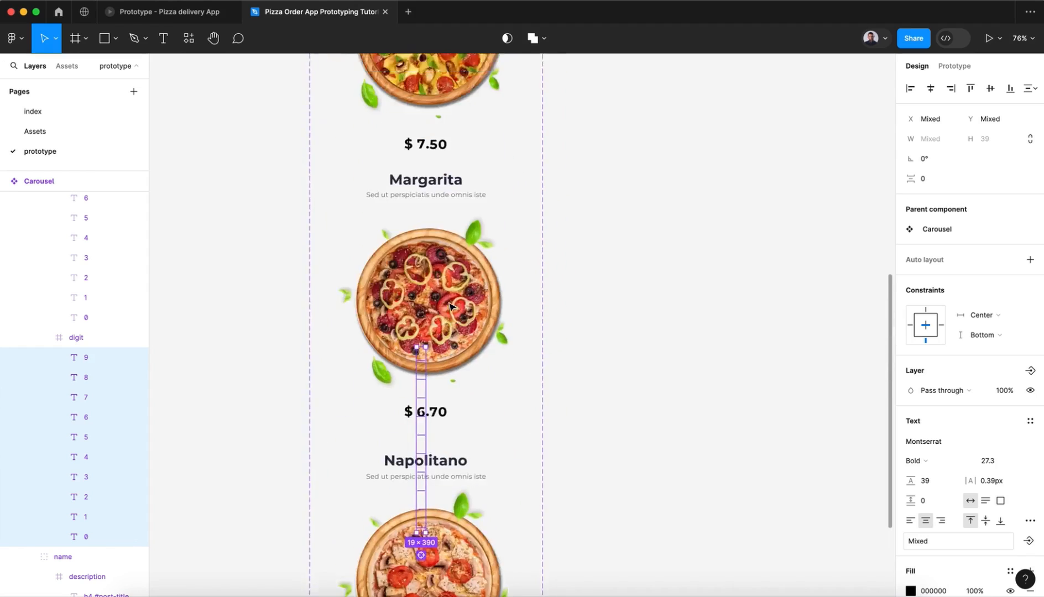
pyautogui.scroll(-12, 451, 307)
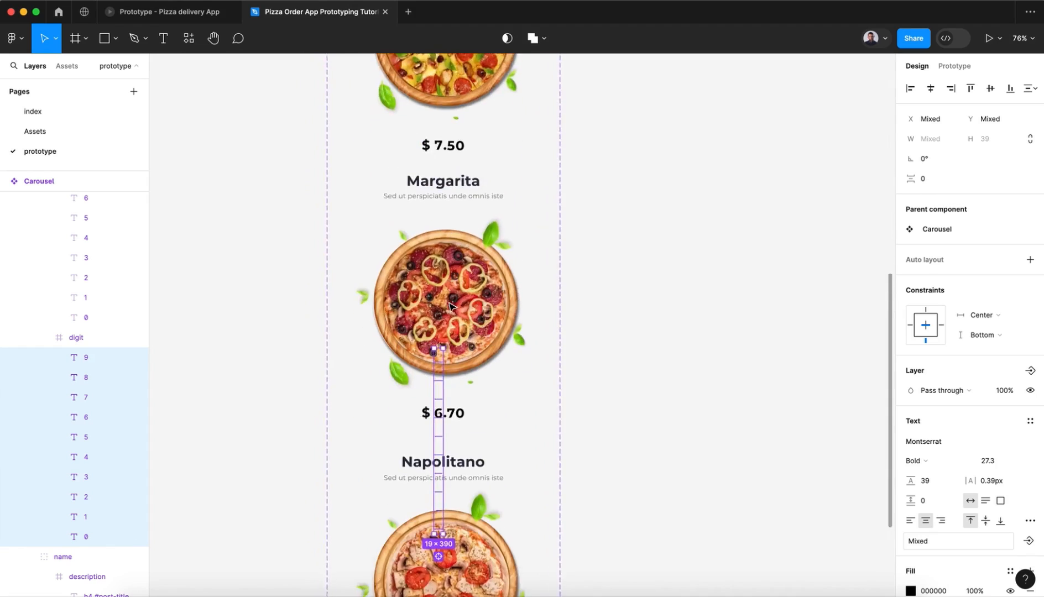
pyautogui.click(463, 408)
pyautogui.doubleClick(463, 406)
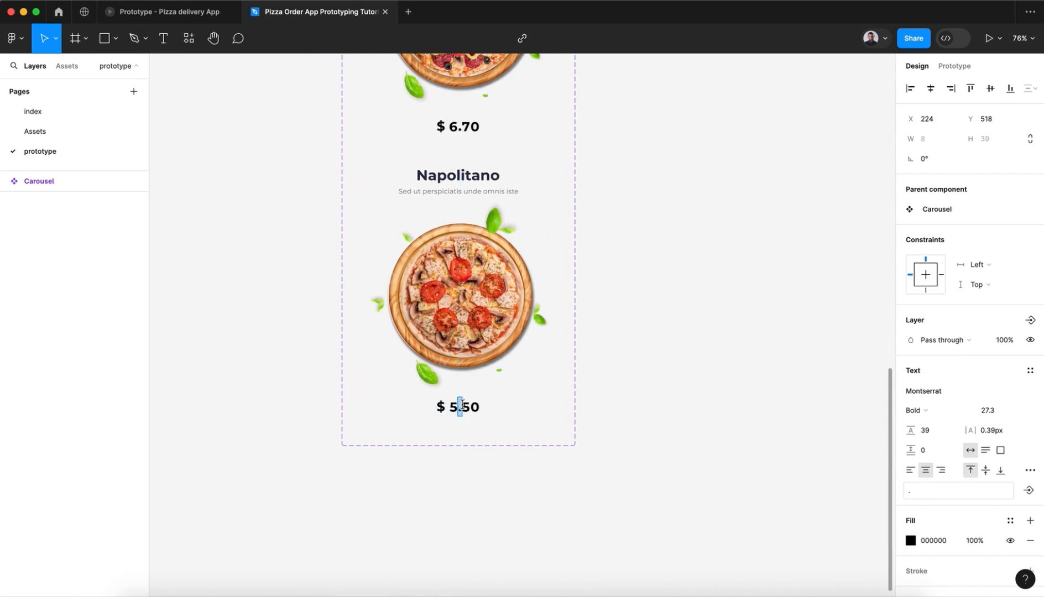
pyautogui.click(454, 406)
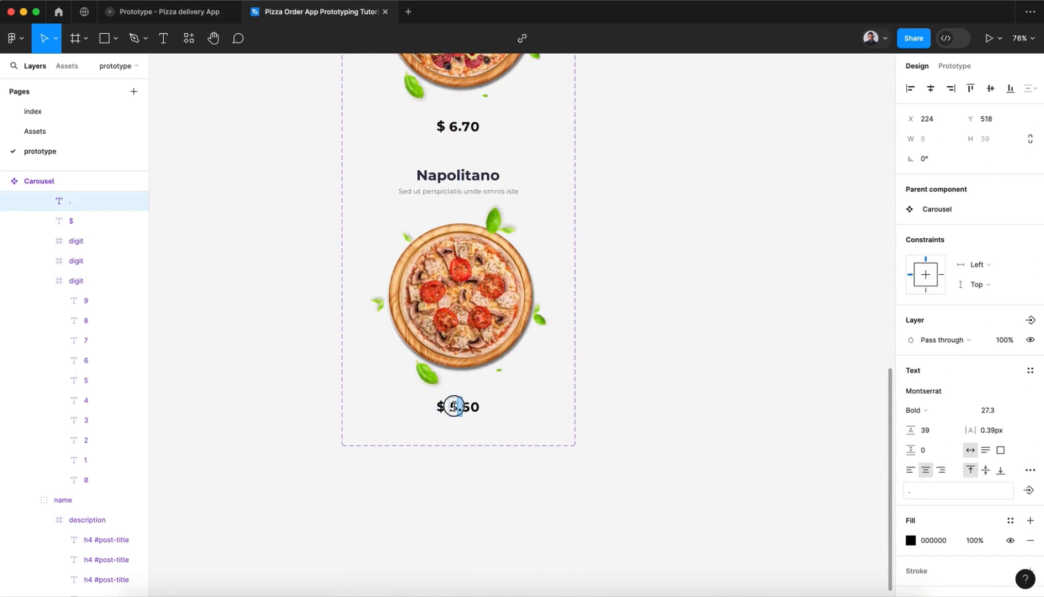
pyautogui.click(77, 302)
pyautogui.keyDown('shift'); pyautogui.click(92, 486); pyautogui.keyUp('shift')
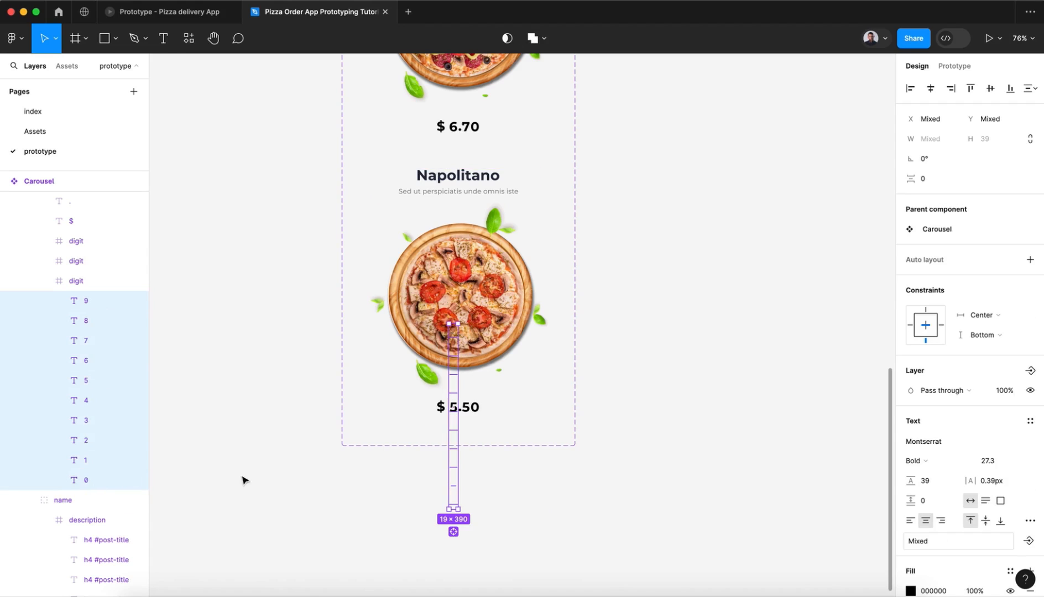
pyautogui.hotkey('shift', 'Down')
pyautogui.hotkey('shift', 'Down')
pyautogui.hotkey('shift', 'Down')
pyautogui.hotkey('shift', 'Down')
pyautogui.hotkey('shift', 'Down')
pyautogui.hotkey('shift', 'Down')
pyautogui.hotkey('shift', 'Down')
pyautogui.hotkey('shift', 'Down')
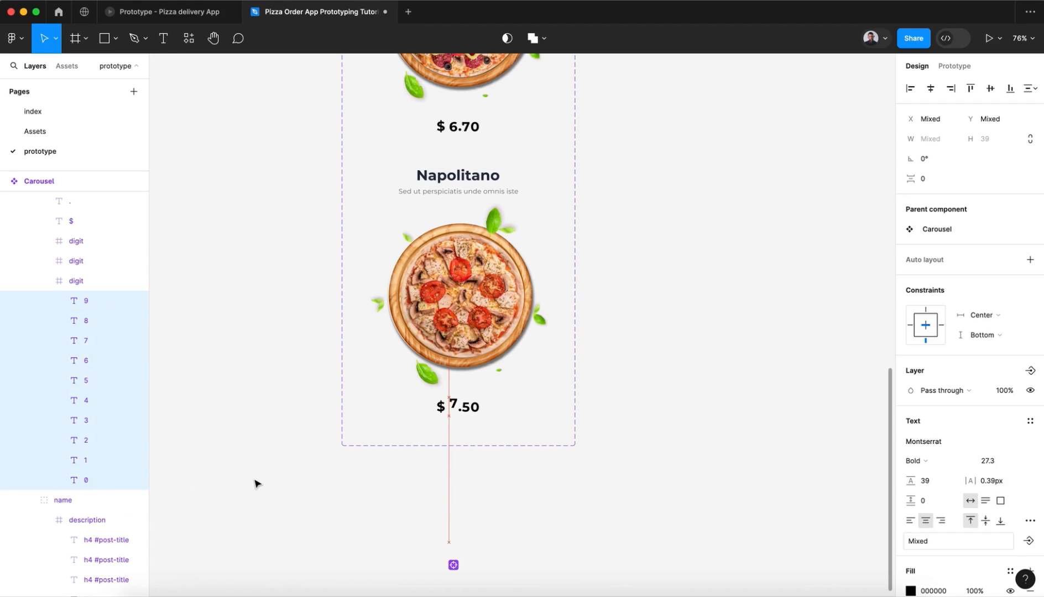
pyautogui.hotkey('shift', 'Down')
pyautogui.hotkey('shift', 'Down')
pyautogui.hotkey('shift', 'Down')
pyautogui.hotkey('shift', 'Down')
pyautogui.hotkey('shift', 'Down')
pyautogui.hotkey('shift', 'Down')
pyautogui.press('Down')
pyautogui.press('Down')
pyautogui.press('Down')
pyautogui.click(276, 441)
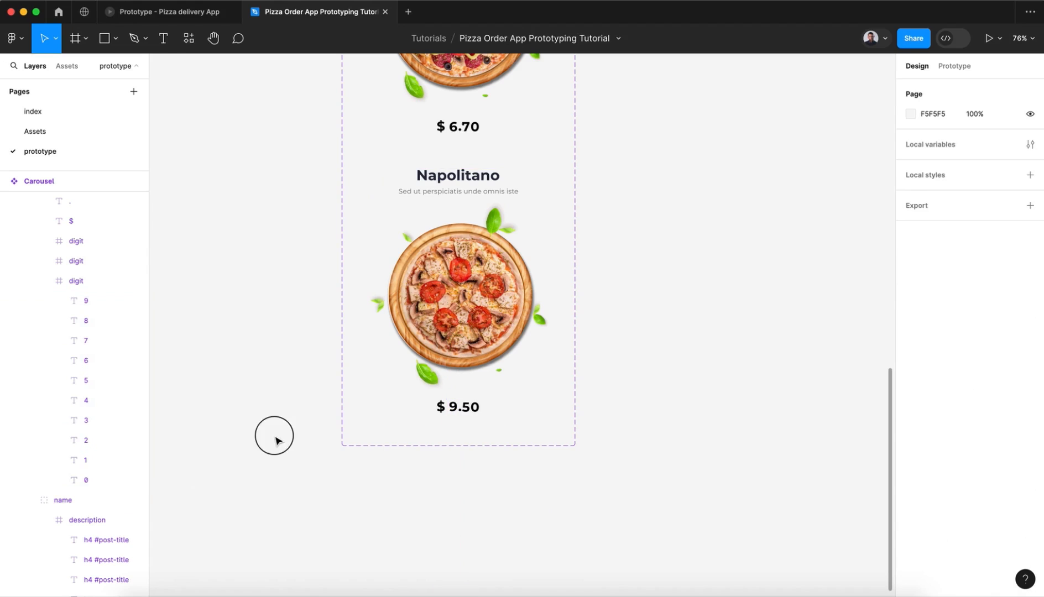
# Step: Draw a new frame about 486 × 578 on the empty canvas beside the Carousel component set
pyautogui.scroll(5, 577, 322)
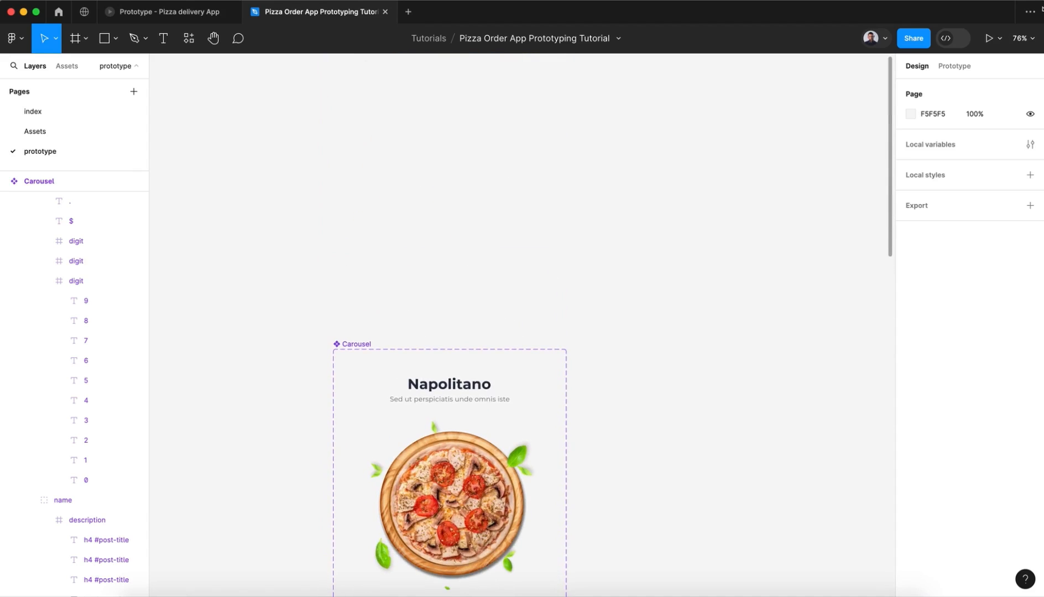
pyautogui.click(954, 66)
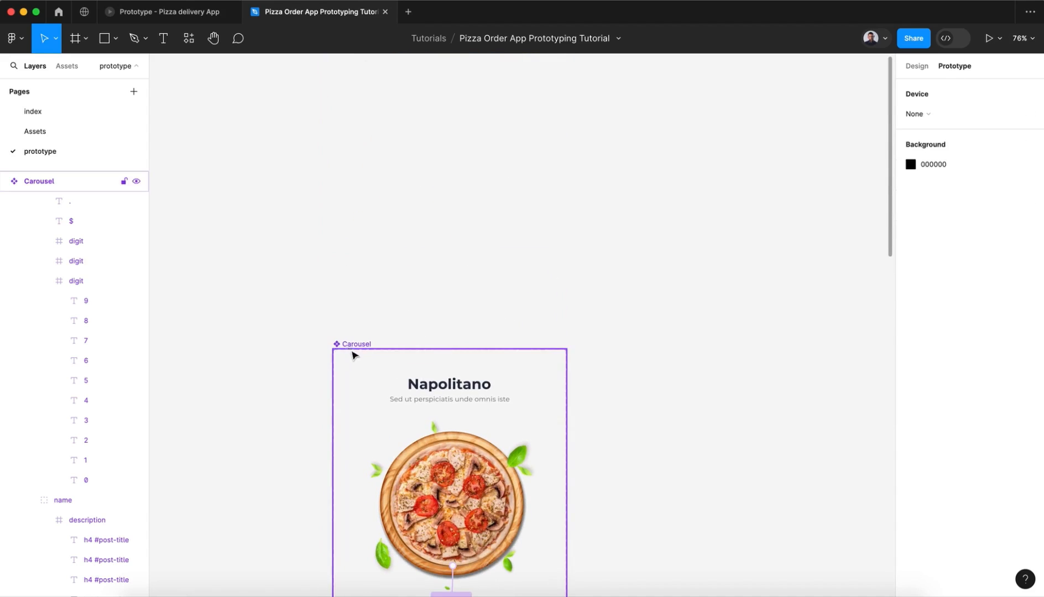
pyautogui.click(75, 39)
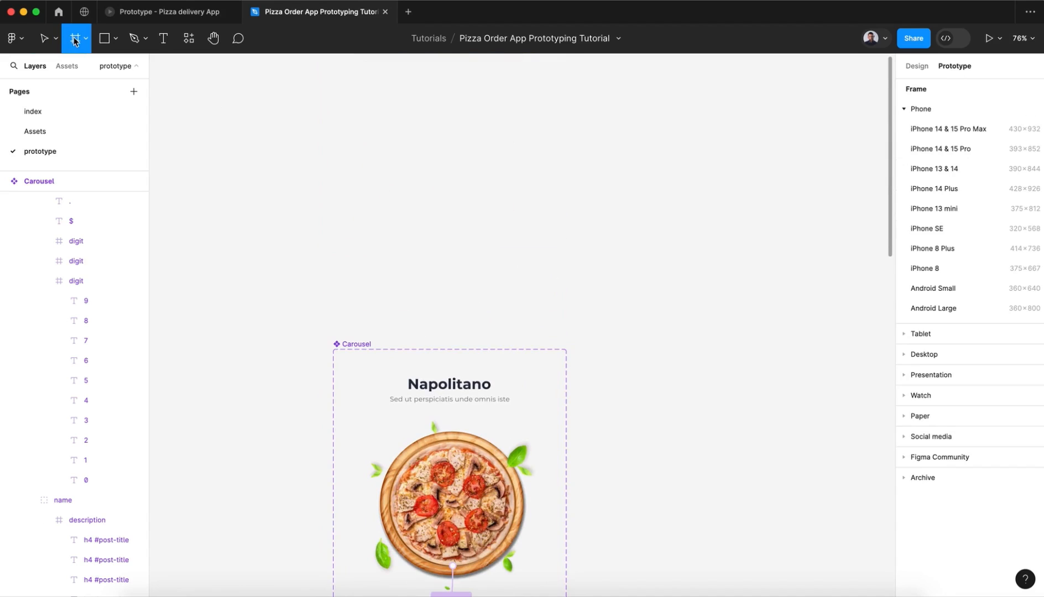
pyautogui.scroll(-4, 687, 207)
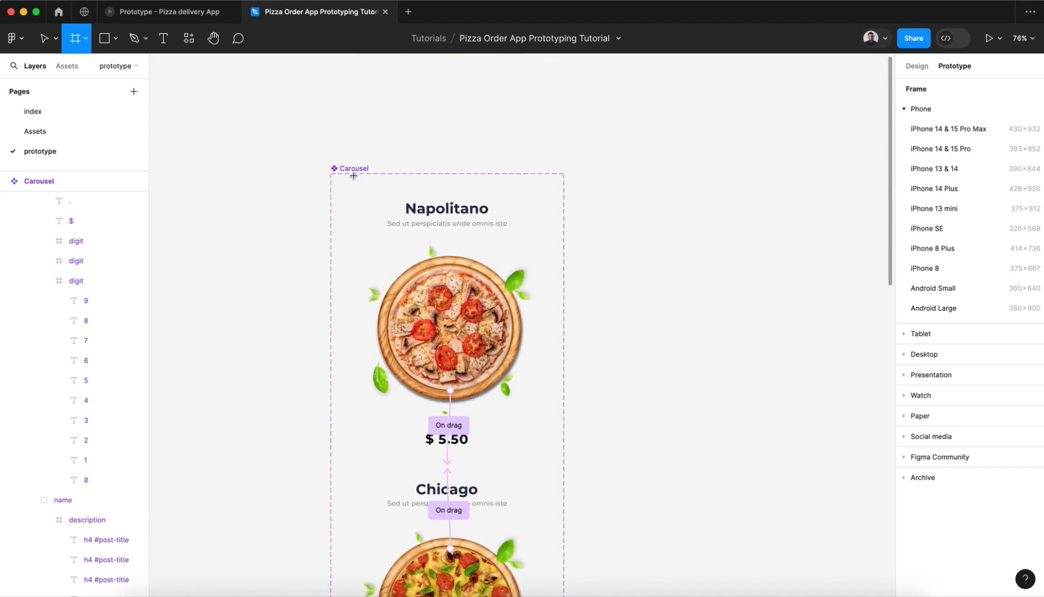
pyautogui.hscroll(5, 564, 248)
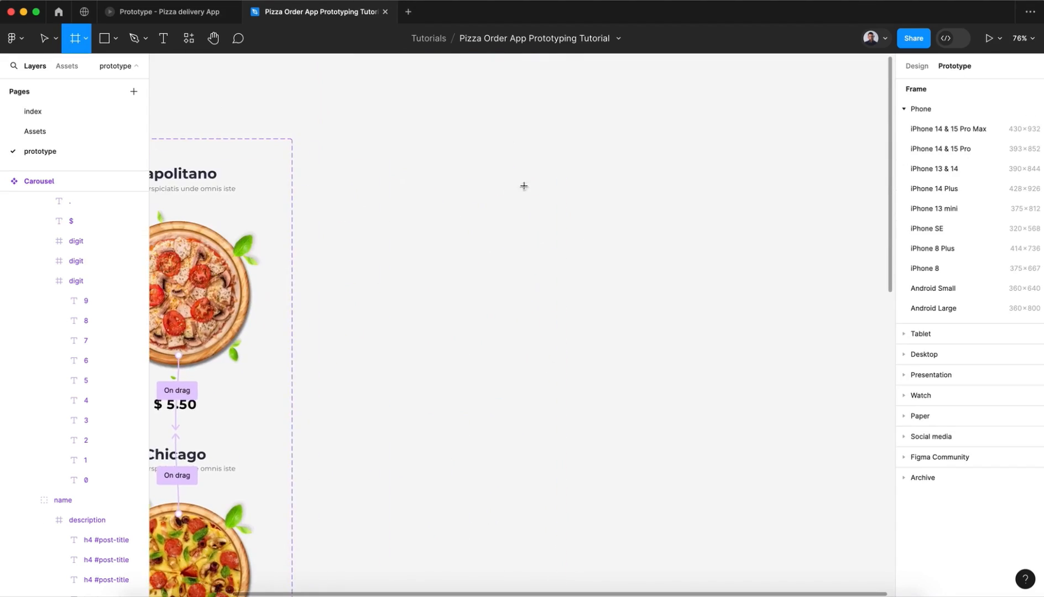
pyautogui.moveTo(471, 146); pyautogui.dragTo(704, 422)
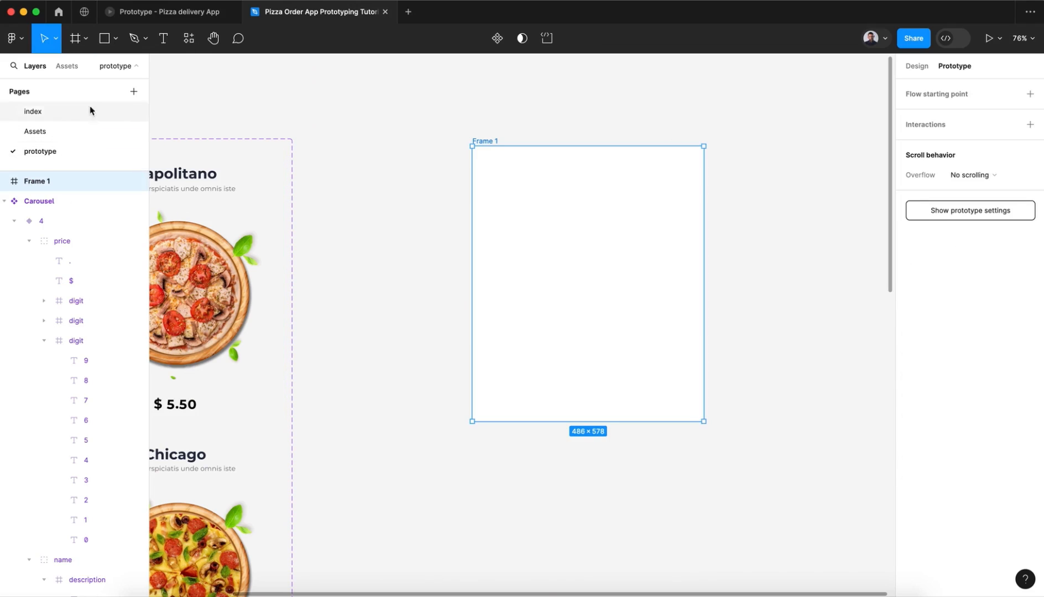
# Step: Place an instance of the local Carousel component from the prototype page inside Frame 1
pyautogui.click(68, 67)
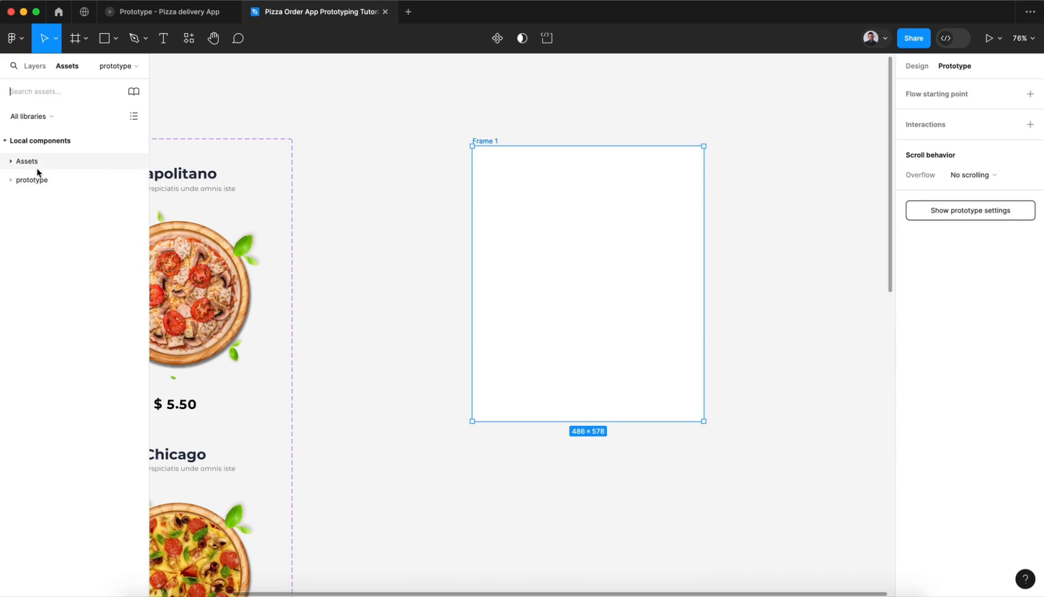
pyautogui.click(25, 183)
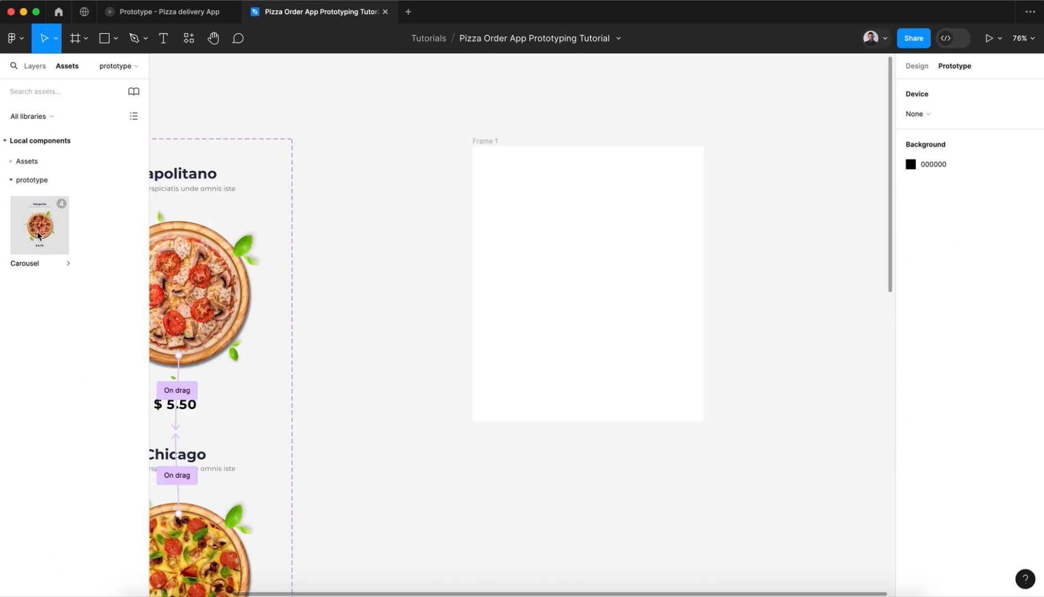
pyautogui.moveTo(36, 230); pyautogui.dragTo(588, 288)
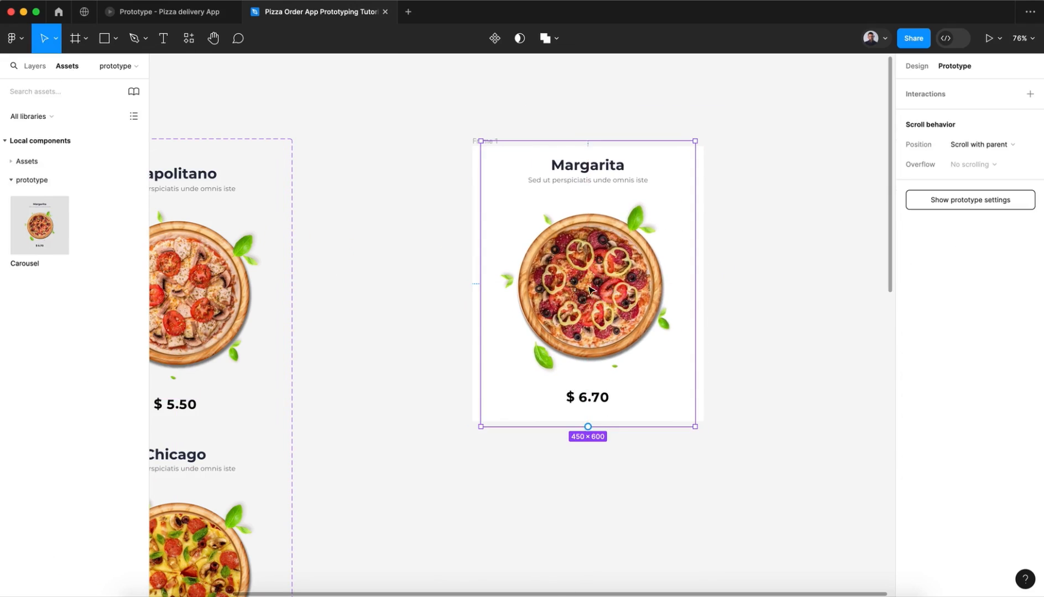
pyautogui.click(455, 135)
# Step: Extend Frame 1 downward to about 486 × 745 and shift the Carousel instance lower, keeping it horizontally centred
pyautogui.scroll(-5, 456, 138)
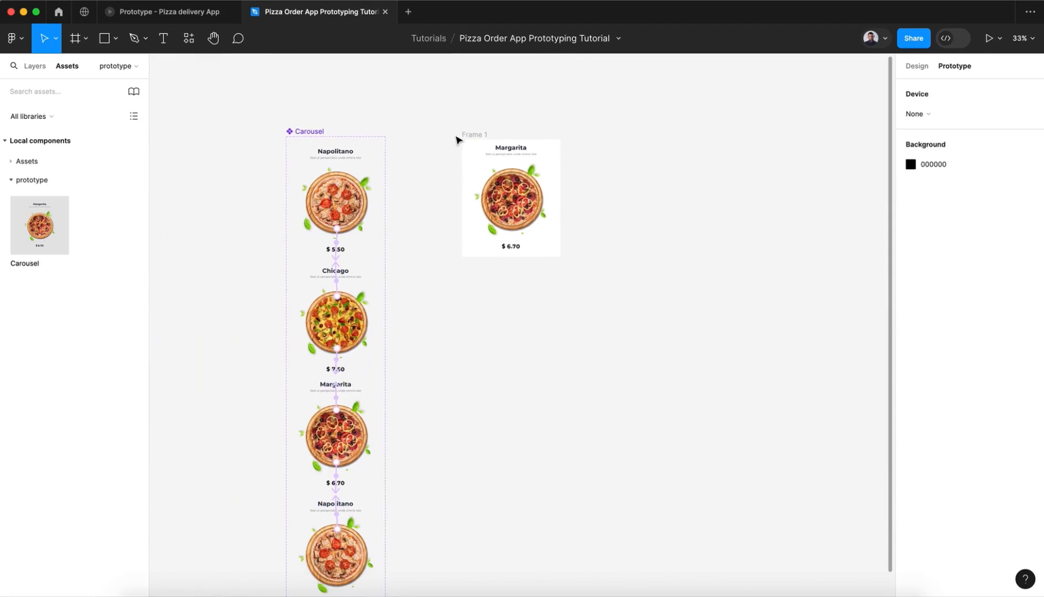
pyautogui.scroll(-5, 358, 438)
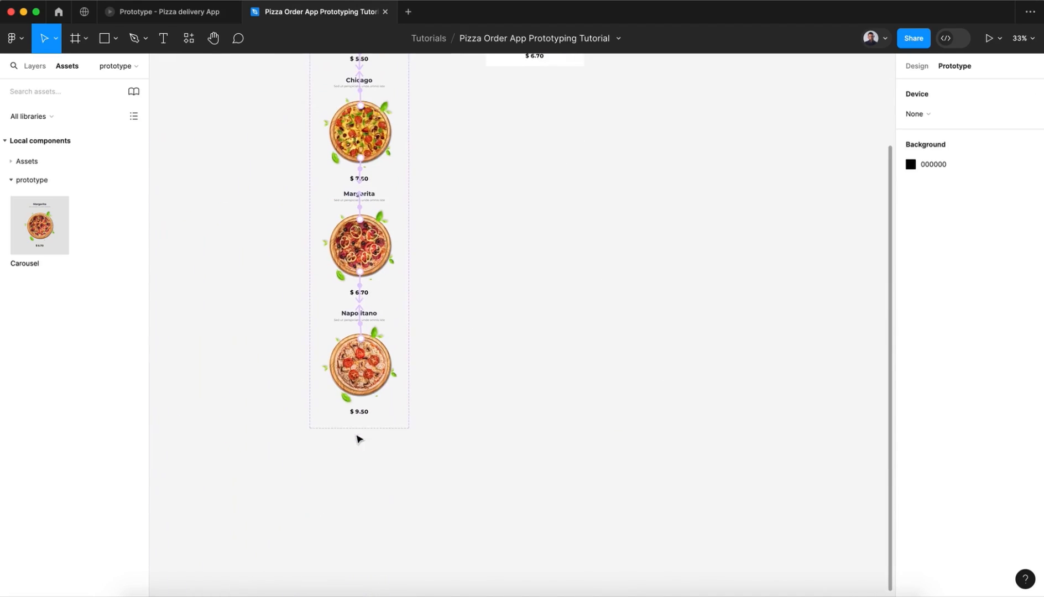
pyautogui.scroll(4, 450, 380)
pyautogui.scroll(2, 450, 380)
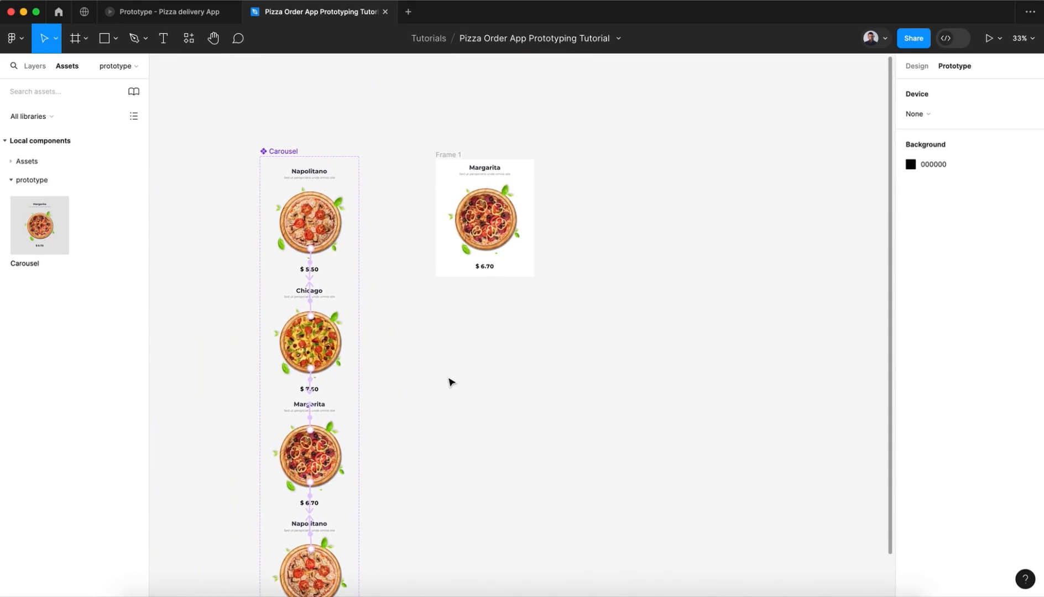
pyautogui.click(485, 226)
pyautogui.moveTo(475, 194); pyautogui.dragTo(476, 204)
pyautogui.click(454, 154)
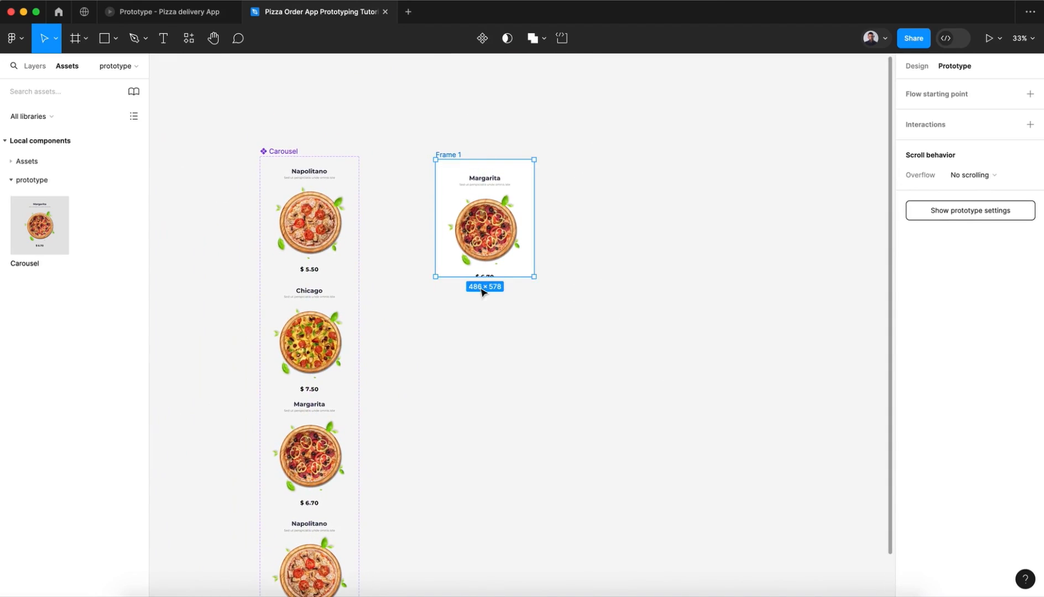
pyautogui.moveTo(466, 277); pyautogui.dragTo(466, 309)
pyautogui.click(480, 263)
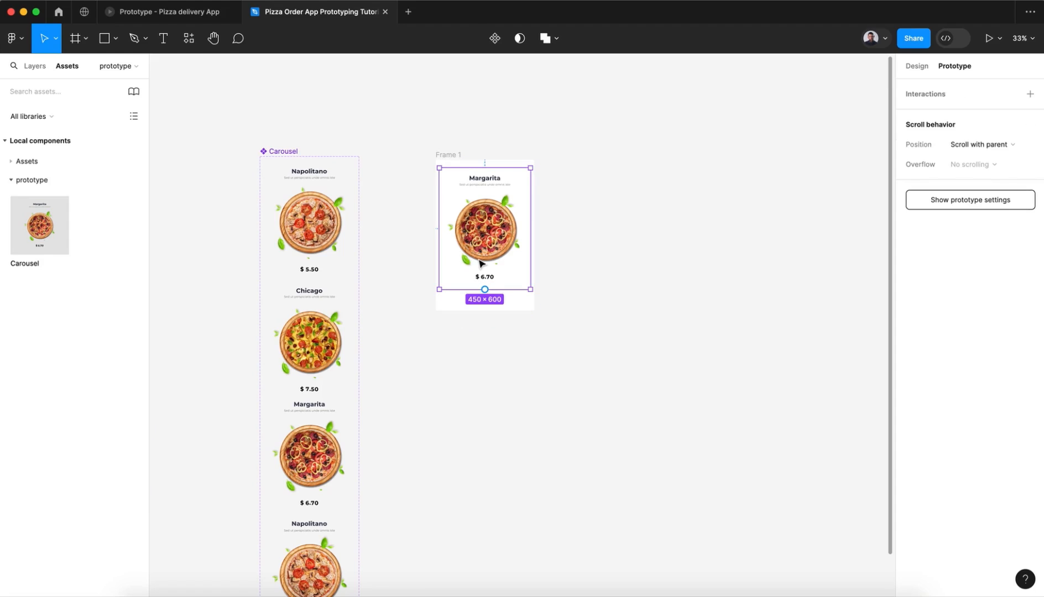
pyautogui.scroll(5, 480, 263)
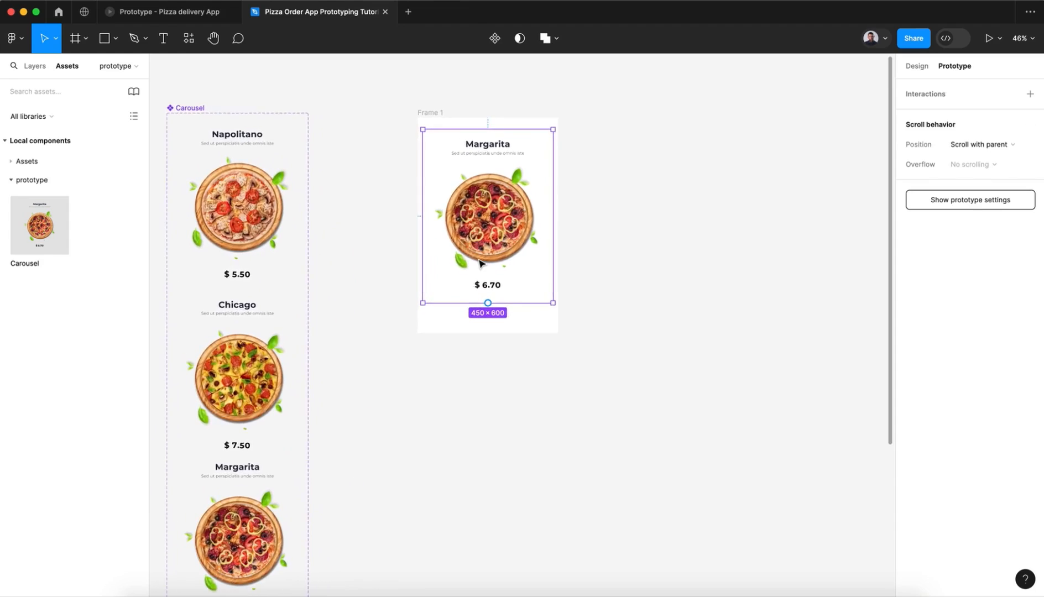
pyautogui.scroll(-1, 480, 263)
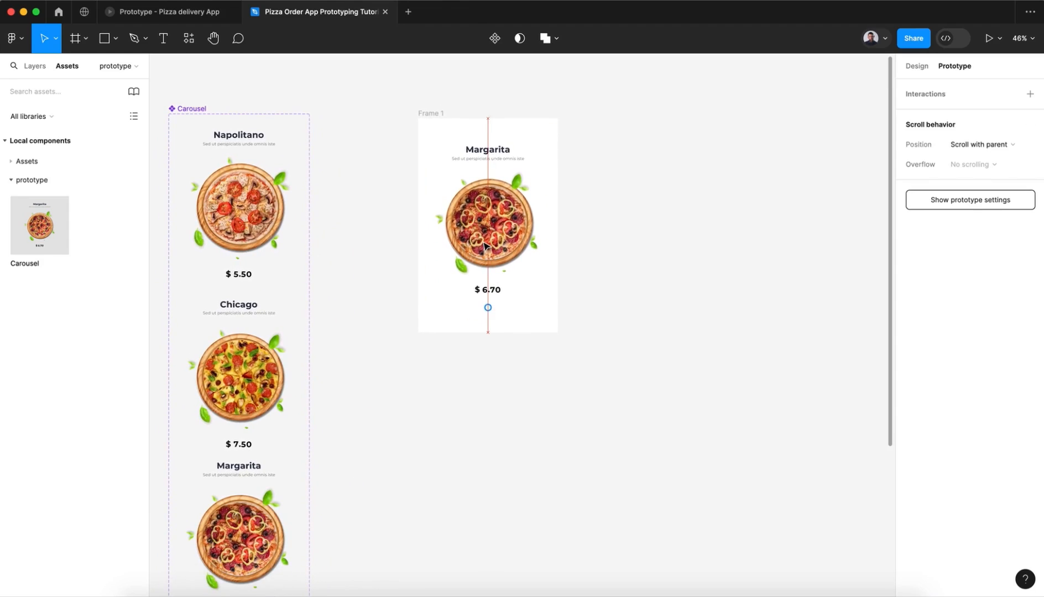
# Step: Open Frame 1 in an inline preview window and place it beside the Carousel component set
pyautogui.click(433, 113)
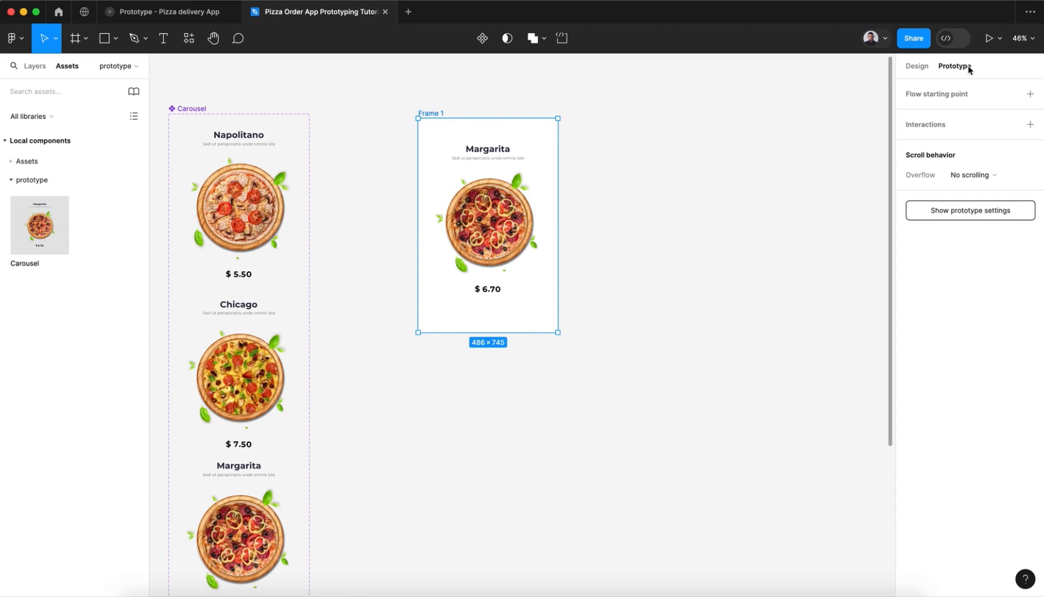
pyautogui.click(991, 44)
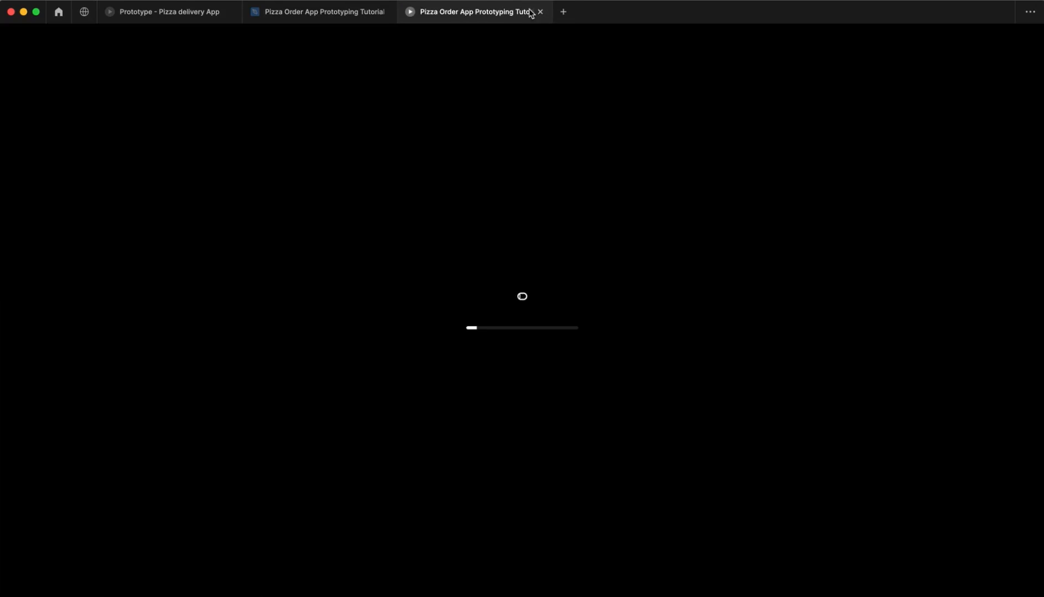
pyautogui.click(540, 11)
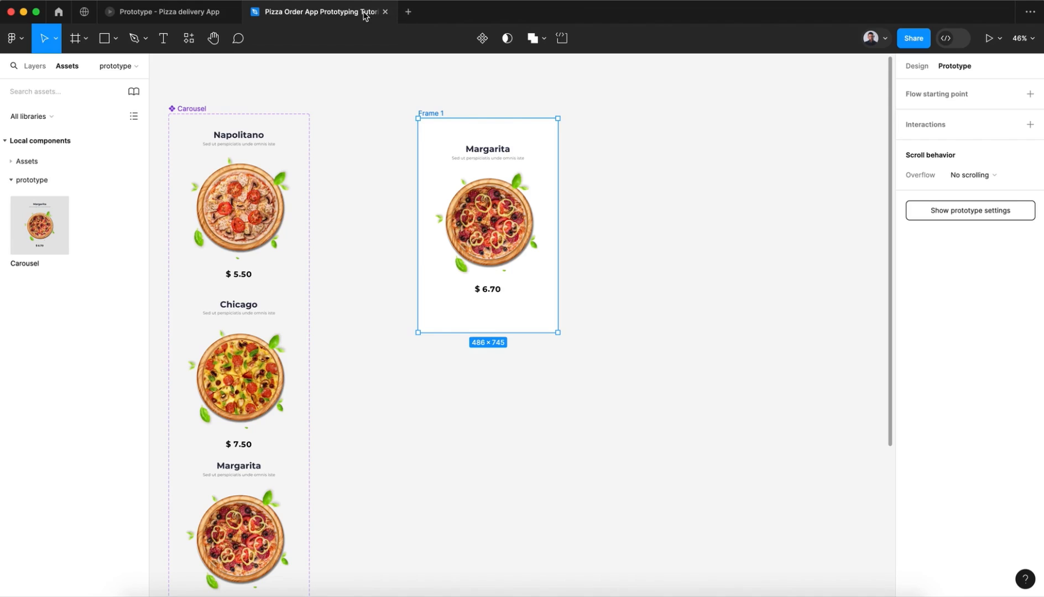
pyautogui.click(1000, 39)
pyautogui.click(955, 86)
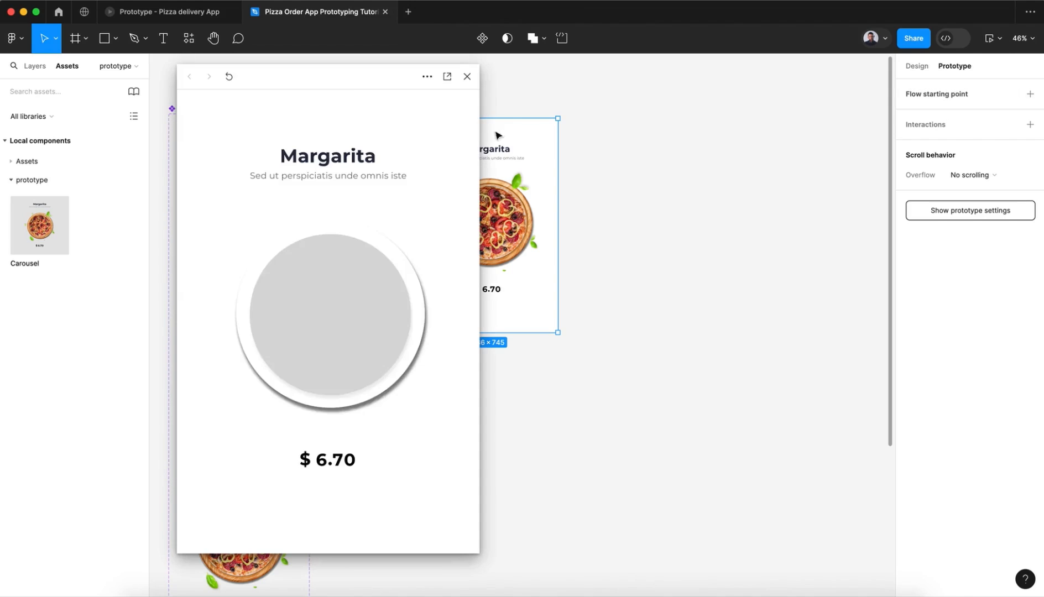
pyautogui.moveTo(345, 94); pyautogui.dragTo(542, 101)
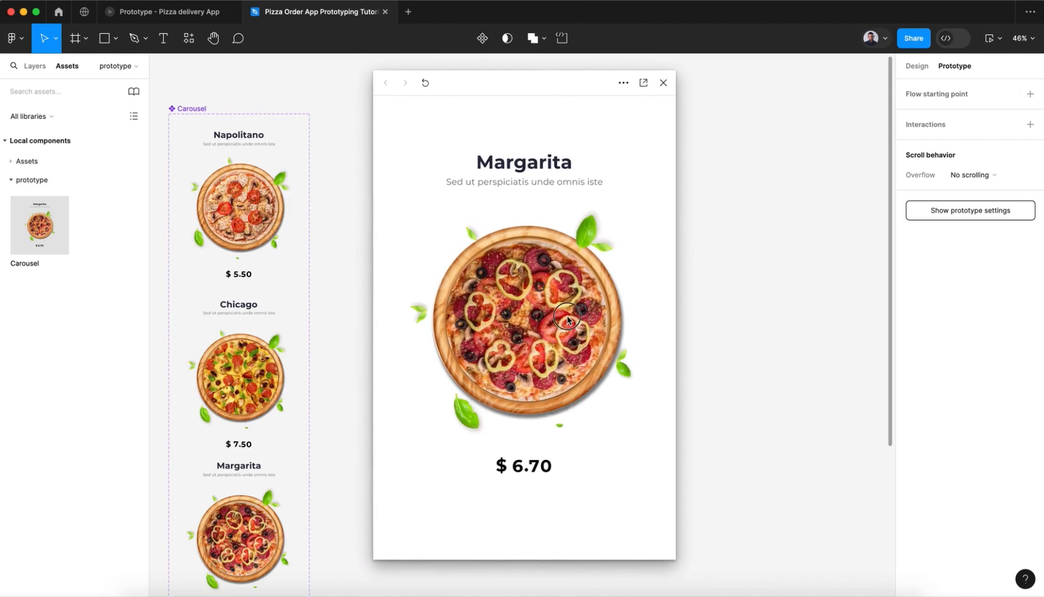
# Step: Test the carousel by swiping back and forth through the pizzas in the preview, then close the preview
pyautogui.moveTo(567, 316); pyautogui.dragTo(308, 328)
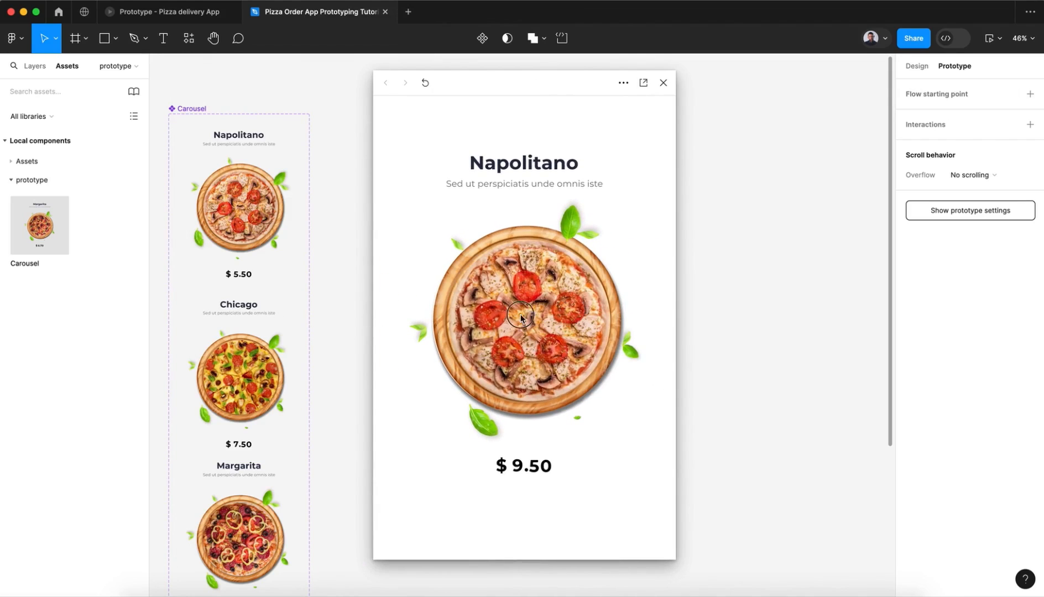
pyautogui.moveTo(462, 320); pyautogui.dragTo(647, 310)
pyautogui.moveTo(467, 334); pyautogui.dragTo(671, 345)
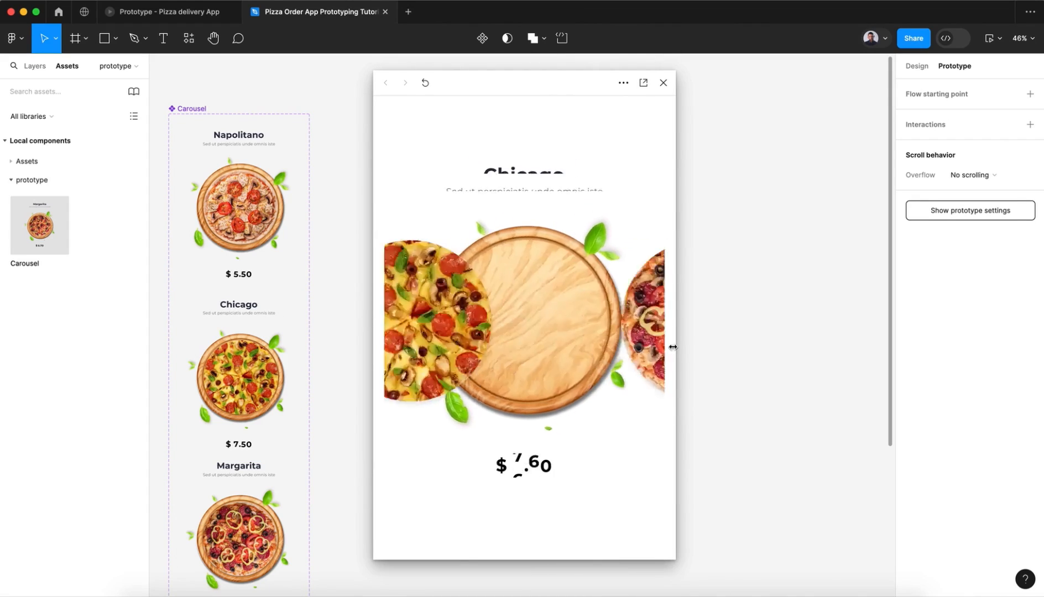
pyautogui.moveTo(496, 353); pyautogui.dragTo(495, 316)
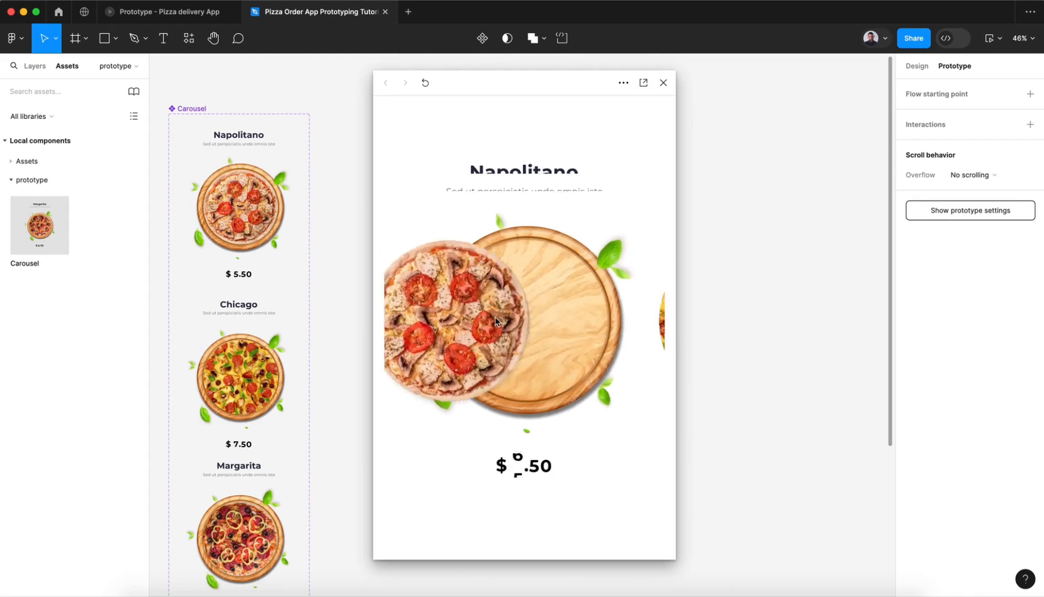
pyautogui.moveTo(553, 331); pyautogui.dragTo(319, 345)
pyautogui.moveTo(492, 329); pyautogui.dragTo(620, 327)
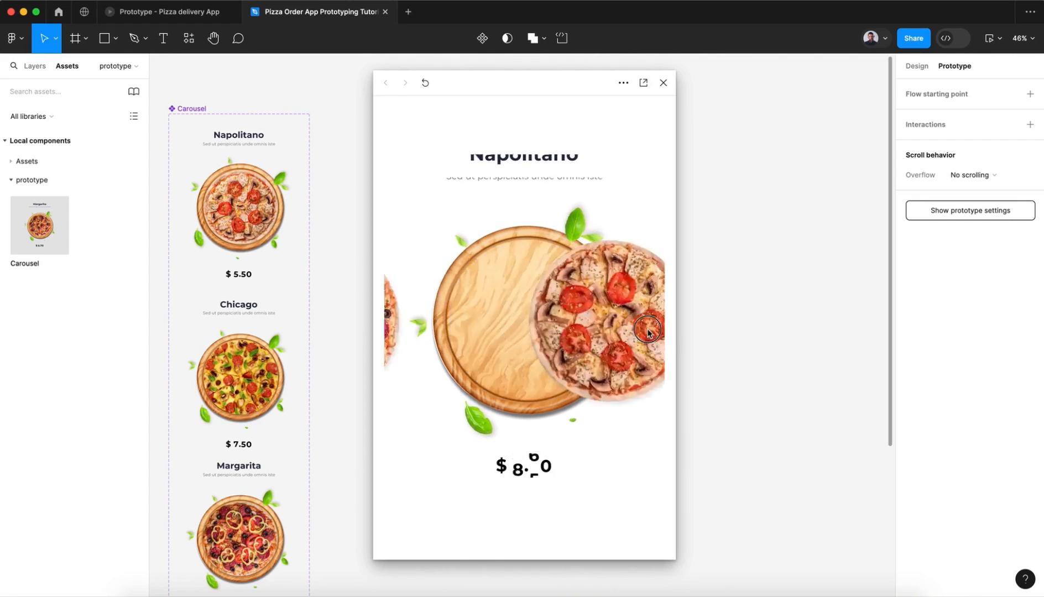
pyautogui.moveTo(498, 330); pyautogui.dragTo(619, 326)
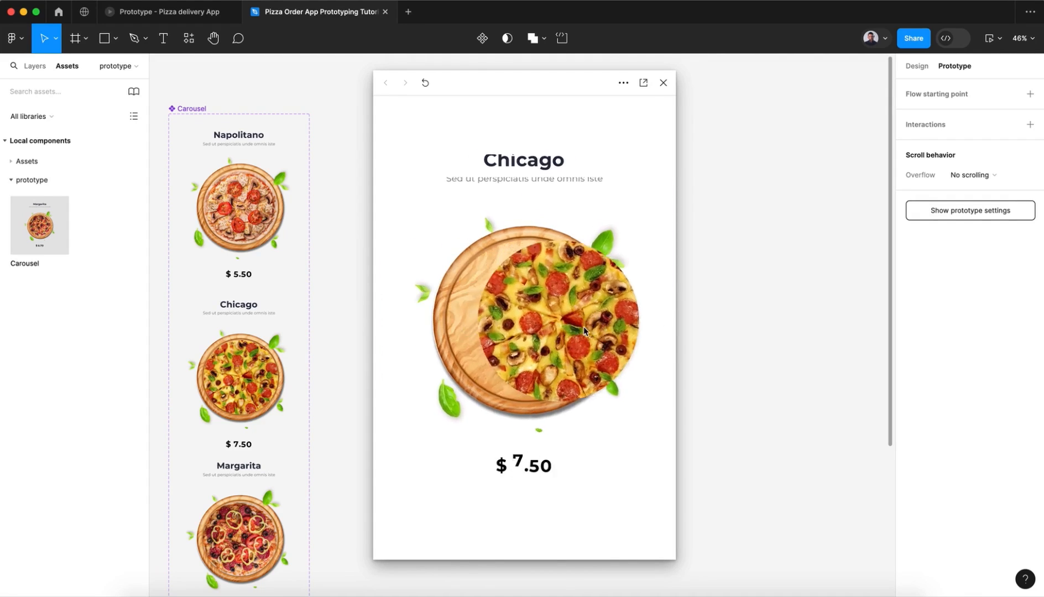
pyautogui.moveTo(506, 327); pyautogui.dragTo(690, 339)
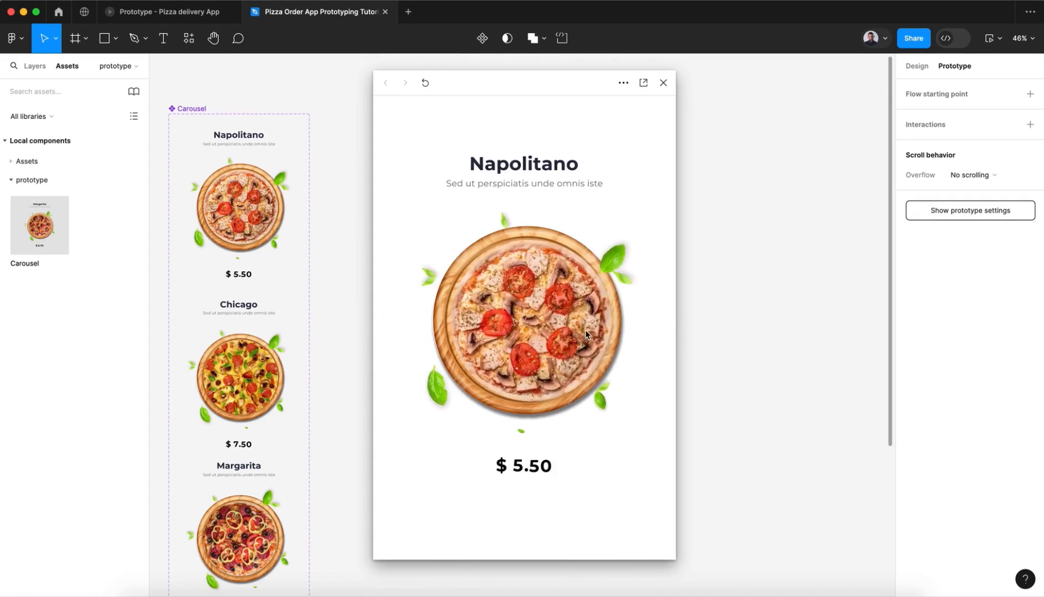
pyautogui.moveTo(585, 329); pyautogui.dragTo(417, 346)
pyautogui.moveTo(560, 352); pyautogui.dragTo(410, 357)
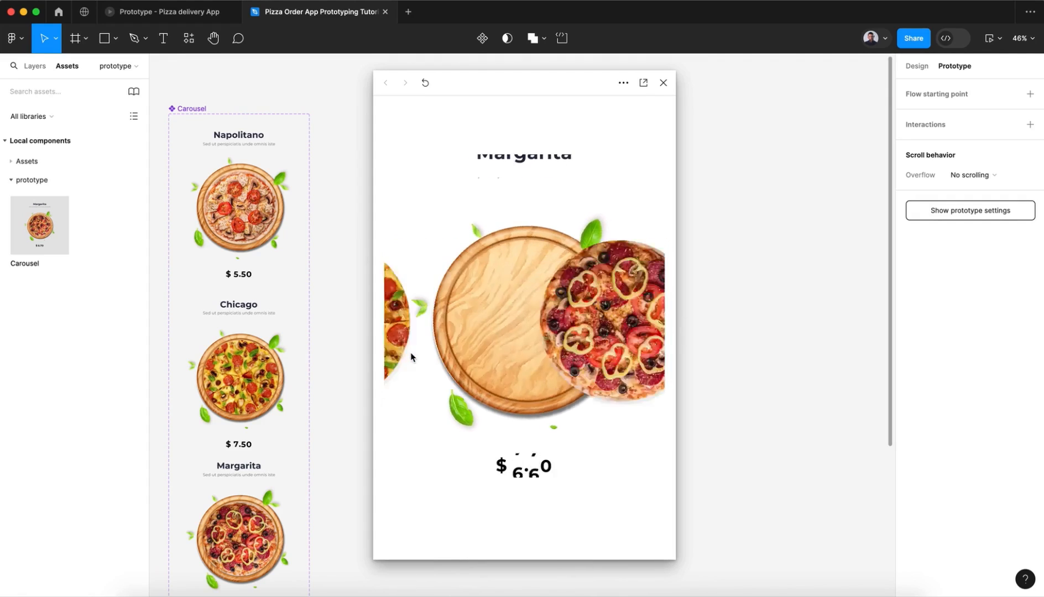
pyautogui.click(663, 83)
pyautogui.click(650, 208)
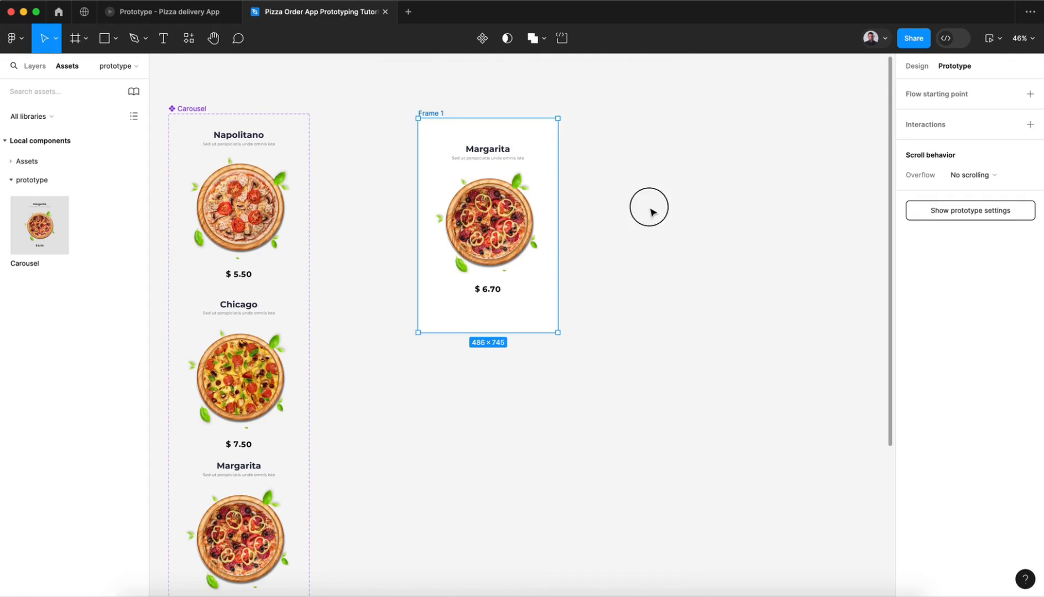
# Step: Add an iPhone 14 & 15 Pro Max frame (430 × 932) and align its top edge beside Frame 1
pyautogui.click(429, 114)
pyautogui.click(79, 40)
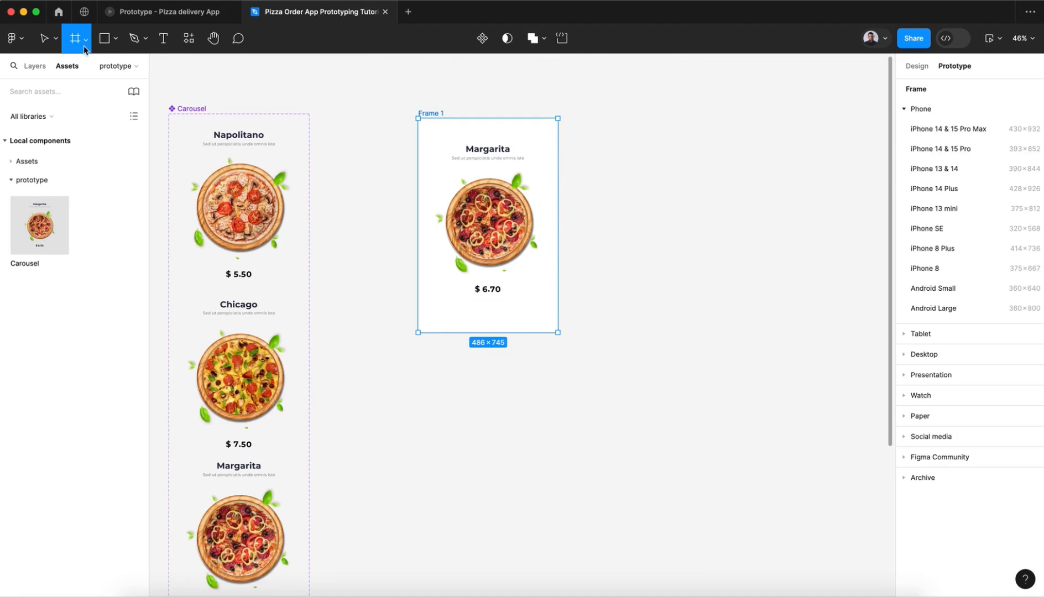
pyautogui.click(940, 128)
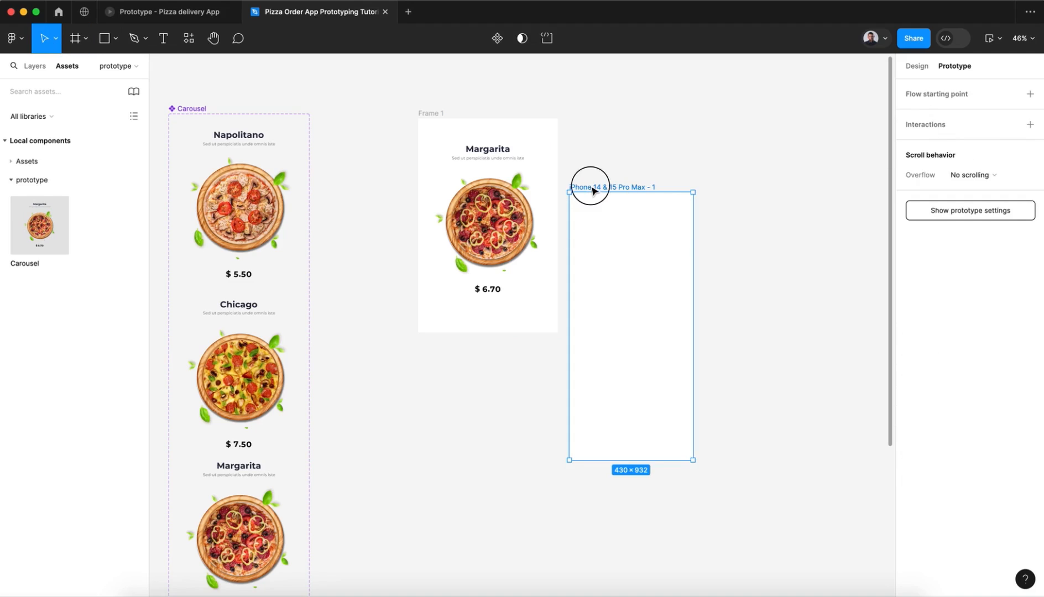
pyautogui.moveTo(592, 190); pyautogui.dragTo(647, 115)
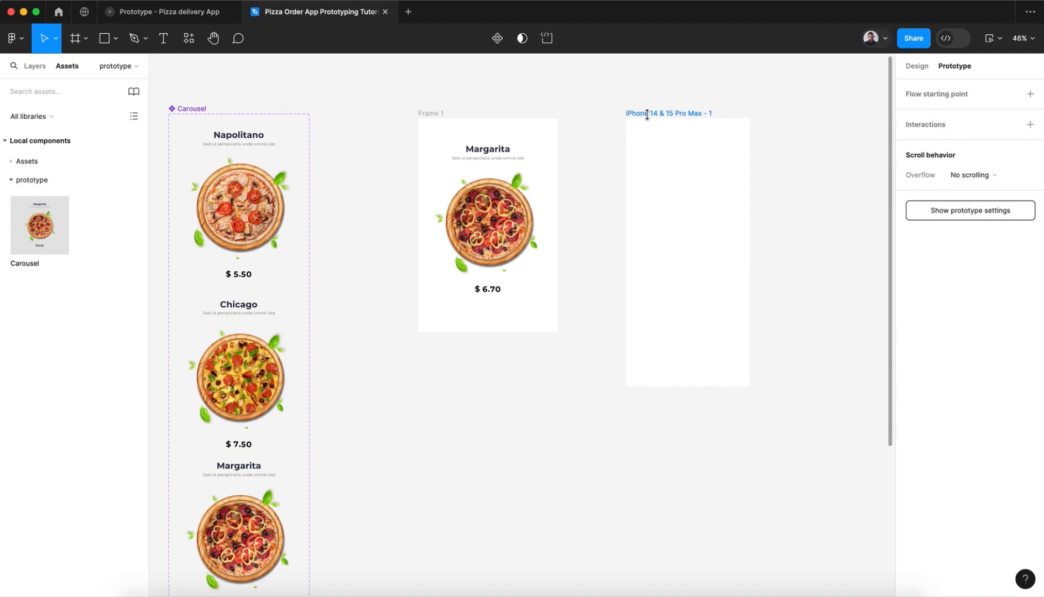
pyautogui.hscroll(5, 649, 117)
pyautogui.hscroll(-1, 650, 119)
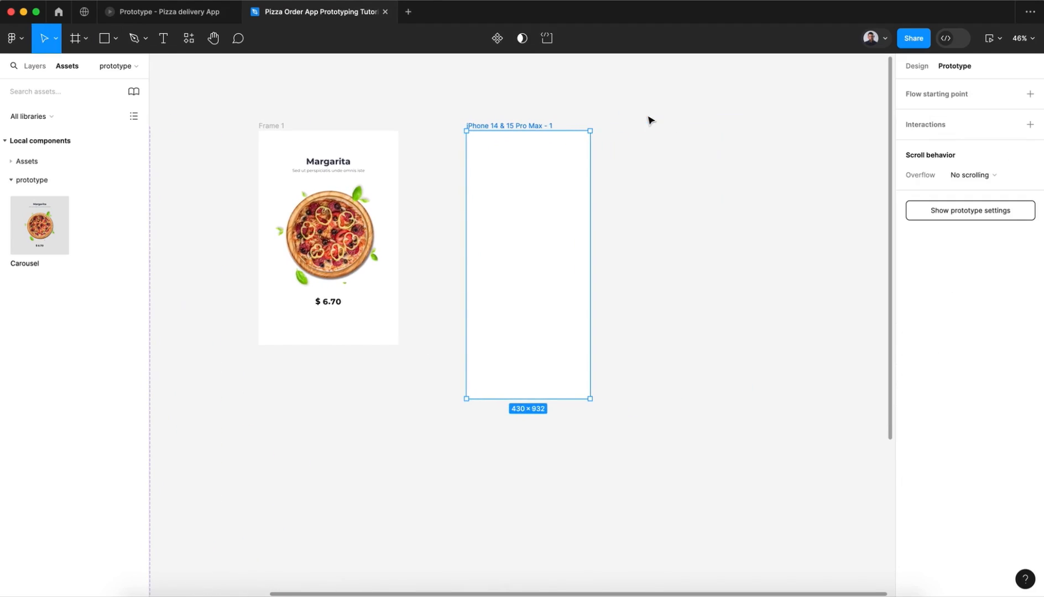
# Step: Move the Carousel instance from Frame 1 into the upper part of the iPhone 14 & 15 Pro Max frame
pyautogui.scroll(-3, 649, 119)
pyautogui.click(323, 175)
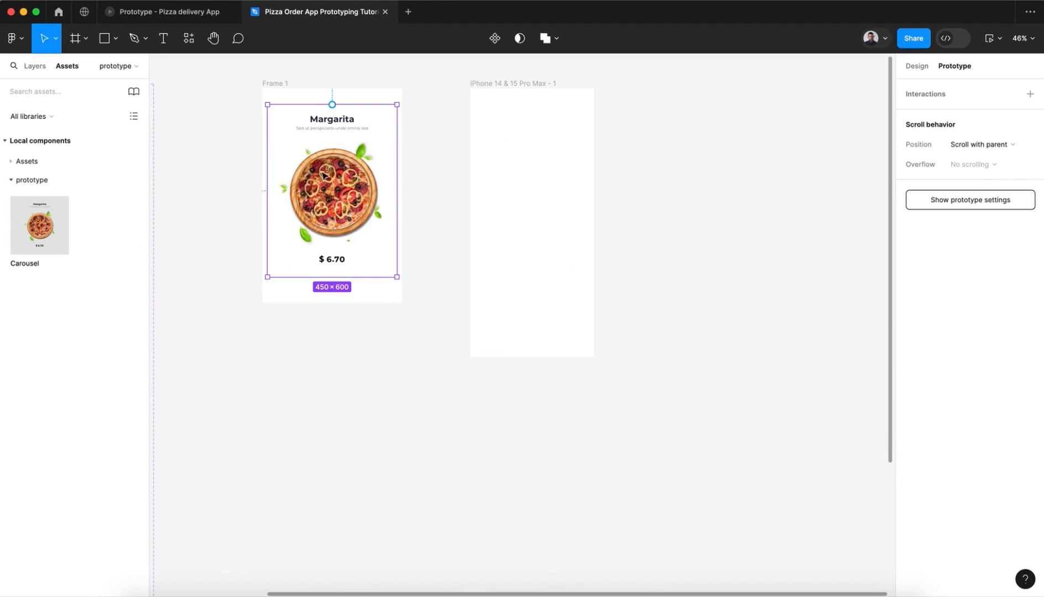
pyautogui.moveTo(310, 173); pyautogui.dragTo(537, 182)
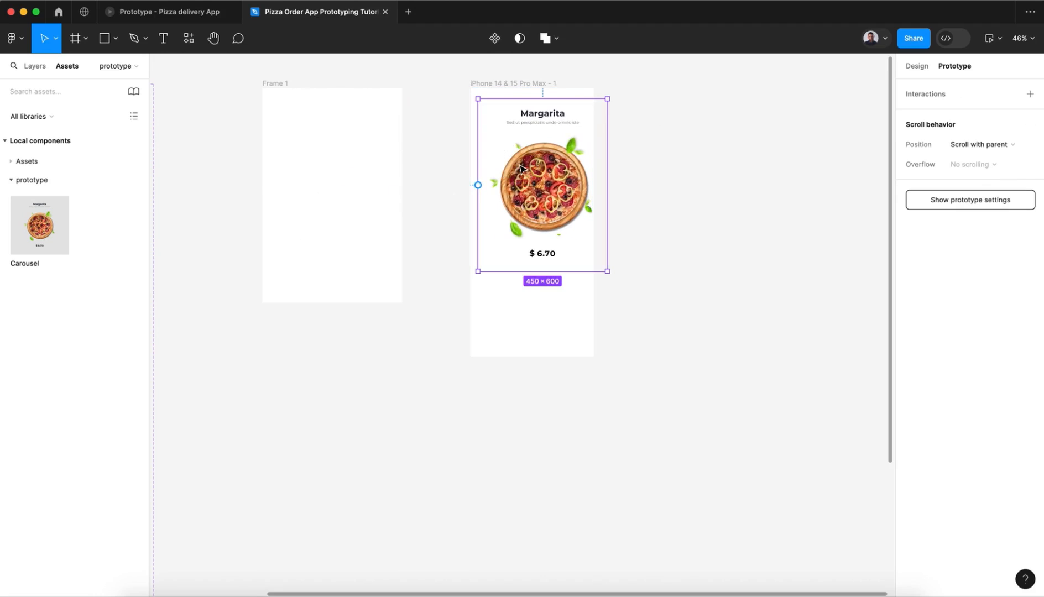
# Step: Centre the Carousel horizontally in the iPhone frame, move it up to about Y 23, and delete the empty Frame 1
pyautogui.click(914, 76)
pyautogui.click(931, 90)
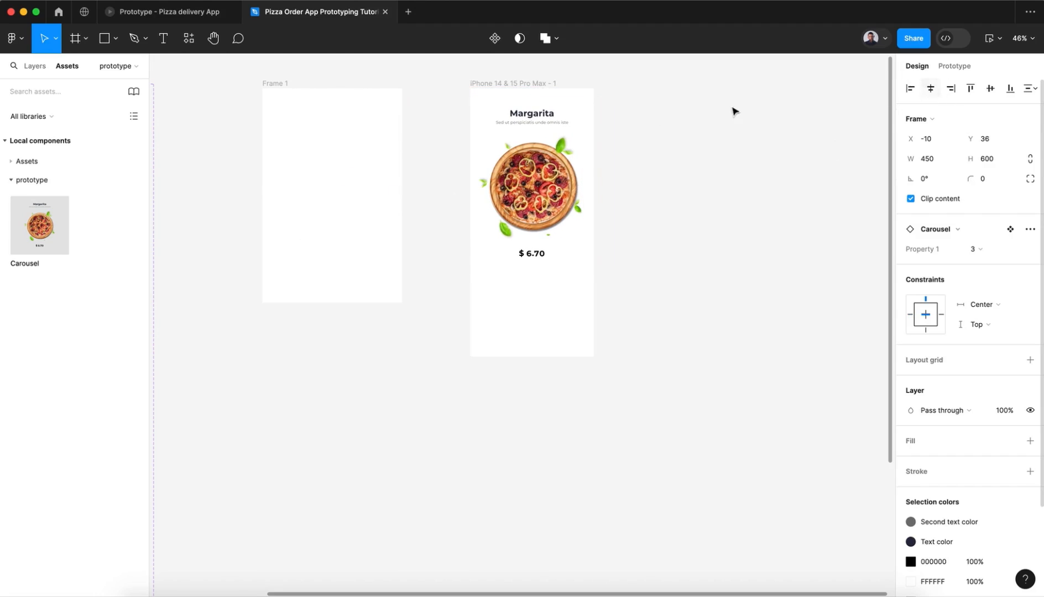
pyautogui.moveTo(528, 169); pyautogui.dragTo(543, 174)
pyautogui.click(279, 90)
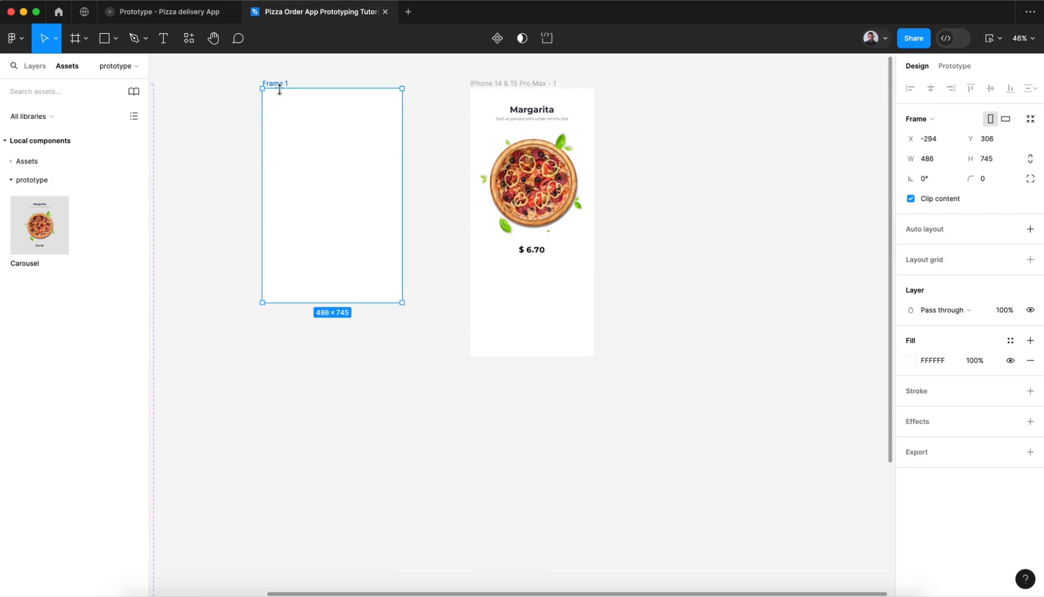
pyautogui.press('Delete')
# Step: Scale the Carousel instance down proportionally to about 0.9x (about 403.5 × 538), keeping its top edge and horizontal centring in the iPhone frame
pyautogui.click(525, 212)
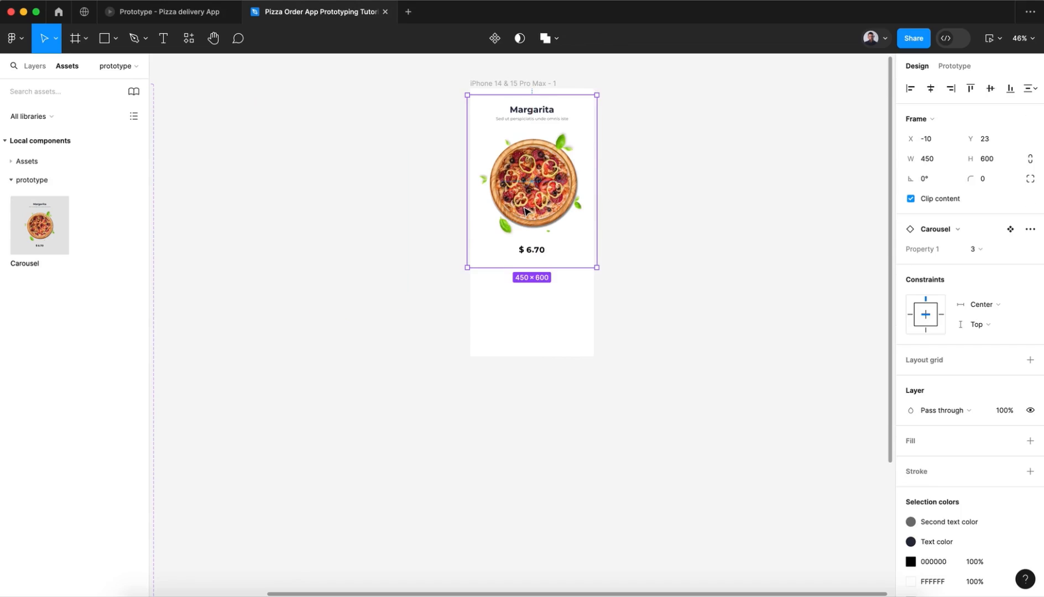
pyautogui.press('k')
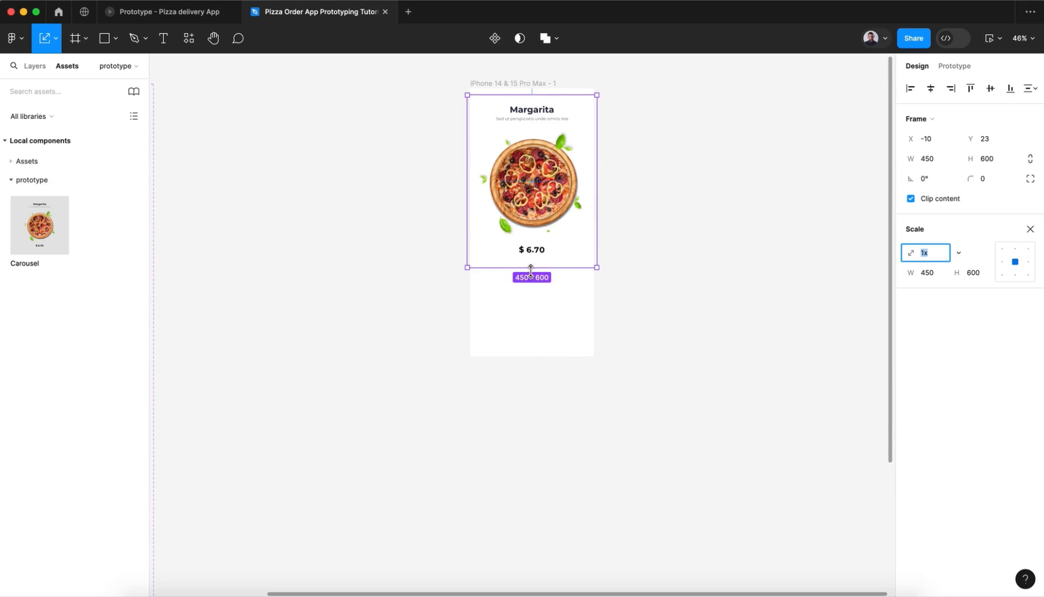
pyautogui.moveTo(531, 269); pyautogui.dragTo(530, 253)
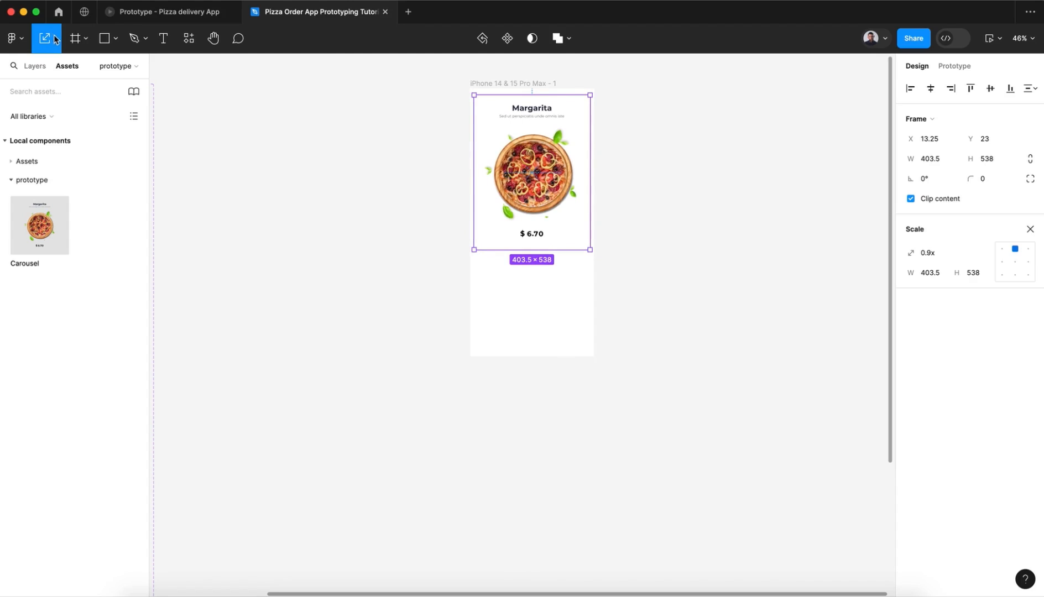
pyautogui.click(56, 39)
pyautogui.click(57, 69)
pyautogui.click(455, 177)
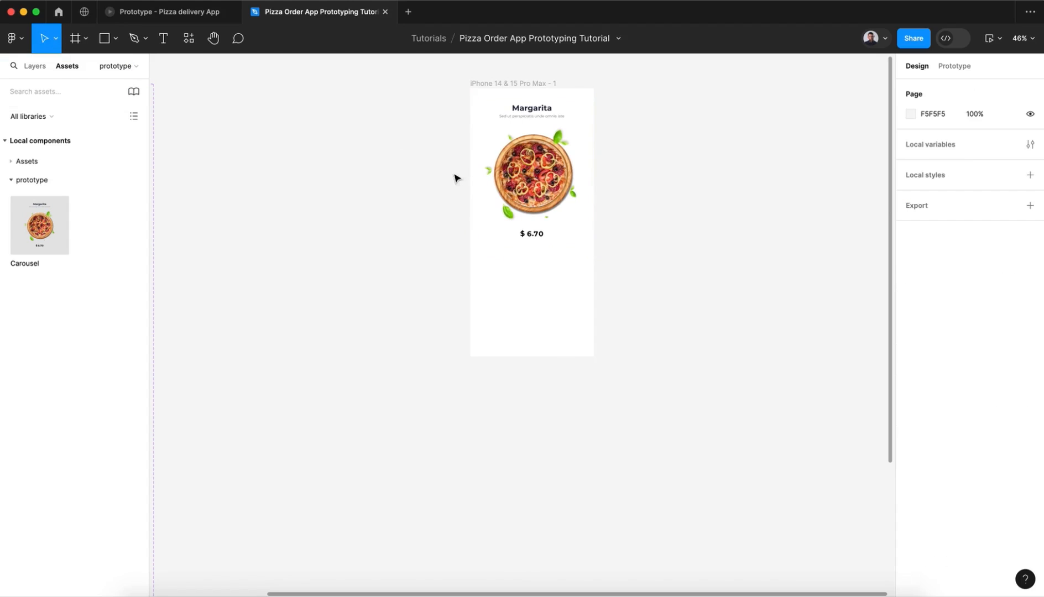
pyautogui.click(535, 176)
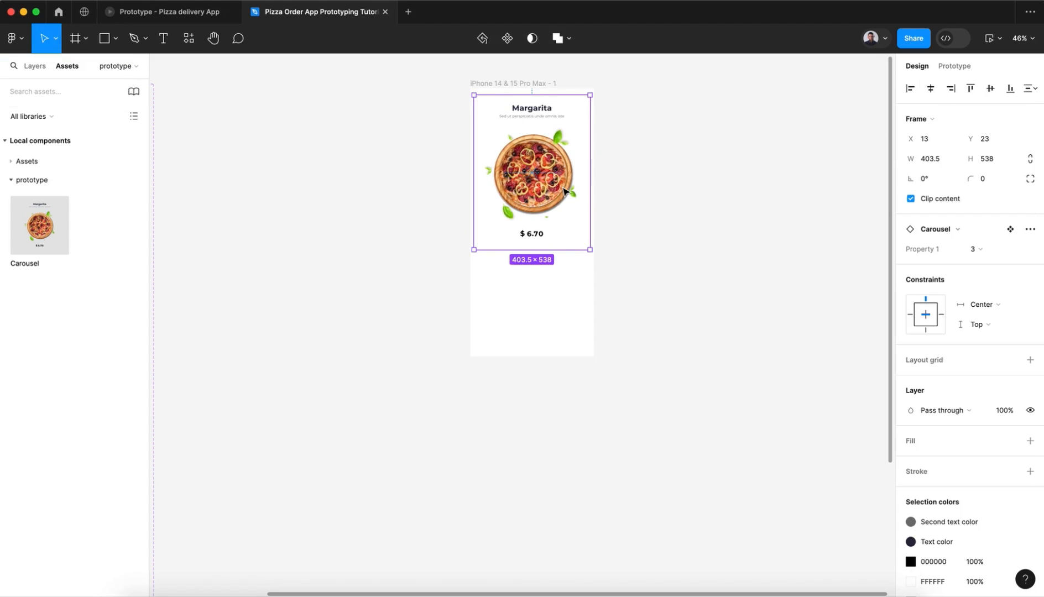
pyautogui.scroll(5, 564, 190)
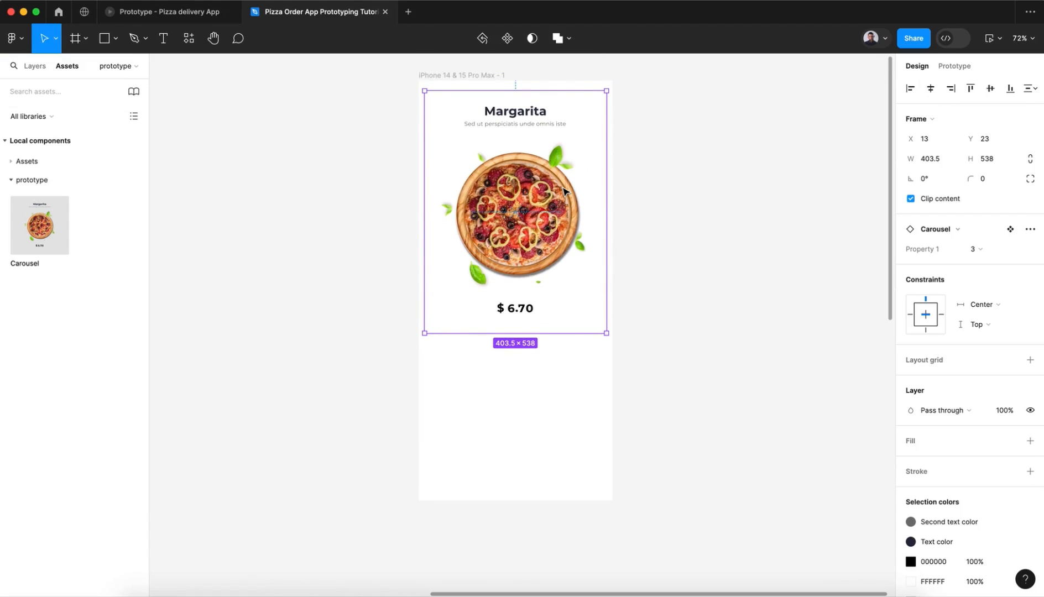
pyautogui.click(350, 221)
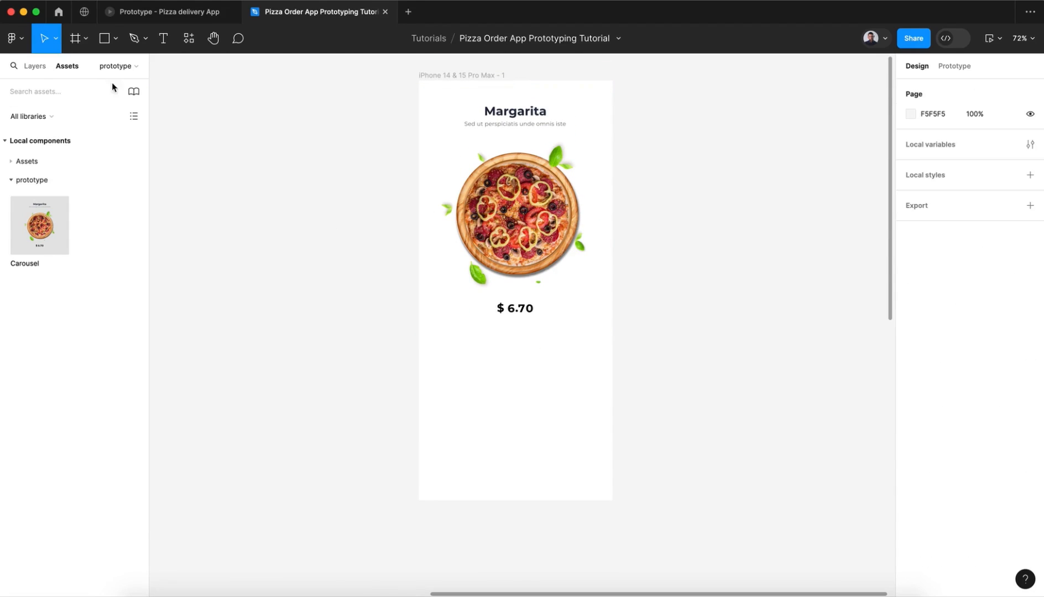
# Step: Locate the S, M and L size buttons on the Assets page and check their placement in the Pizza delivery App prototype
pyautogui.click(34, 68)
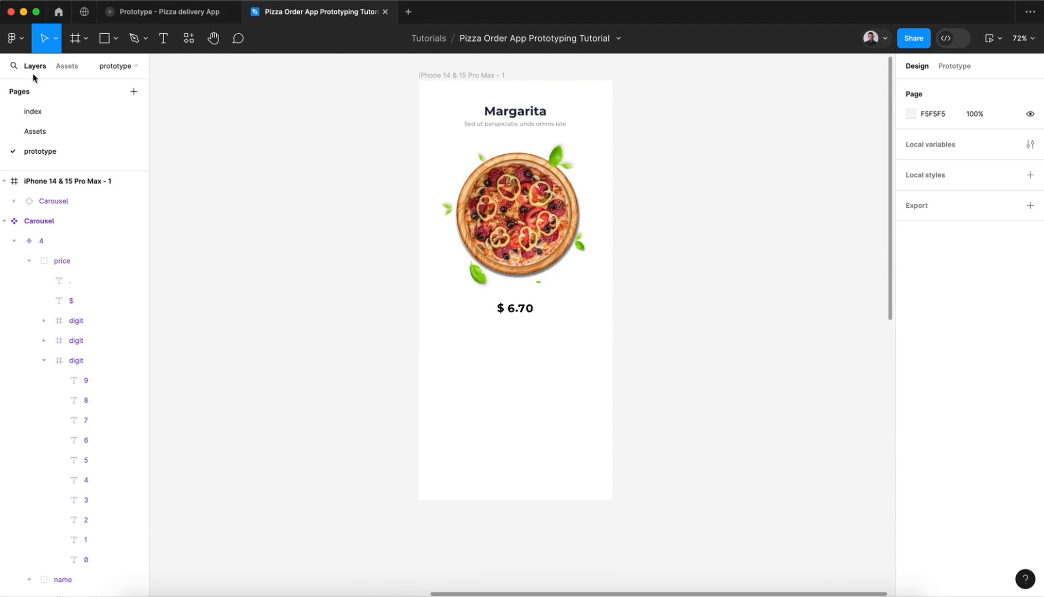
pyautogui.click(53, 131)
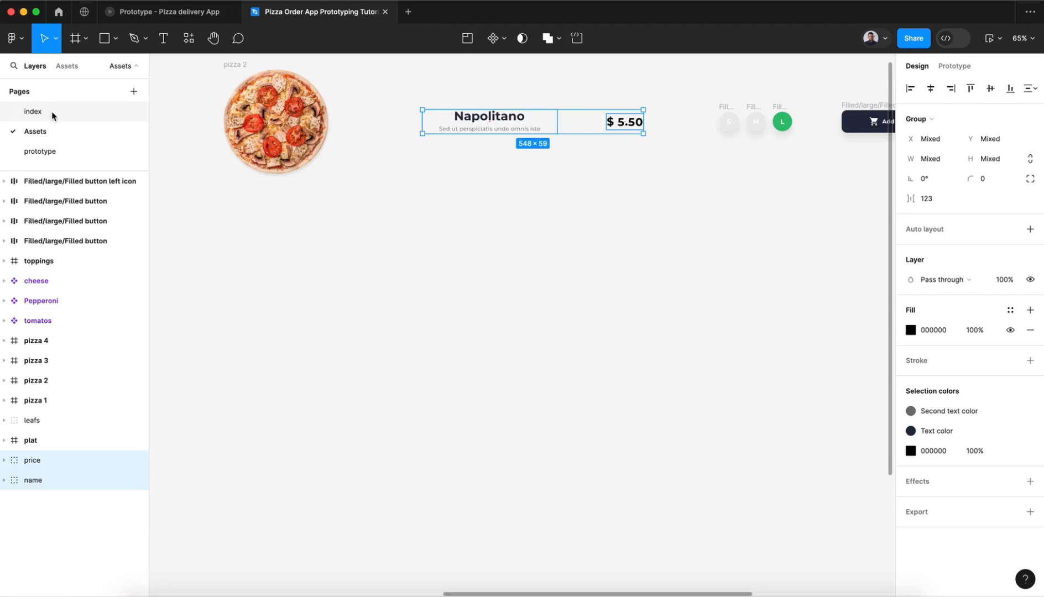
pyautogui.click(685, 228)
pyautogui.hscroll(5, 685, 229)
pyautogui.moveTo(495, 112); pyautogui.dragTo(591, 163)
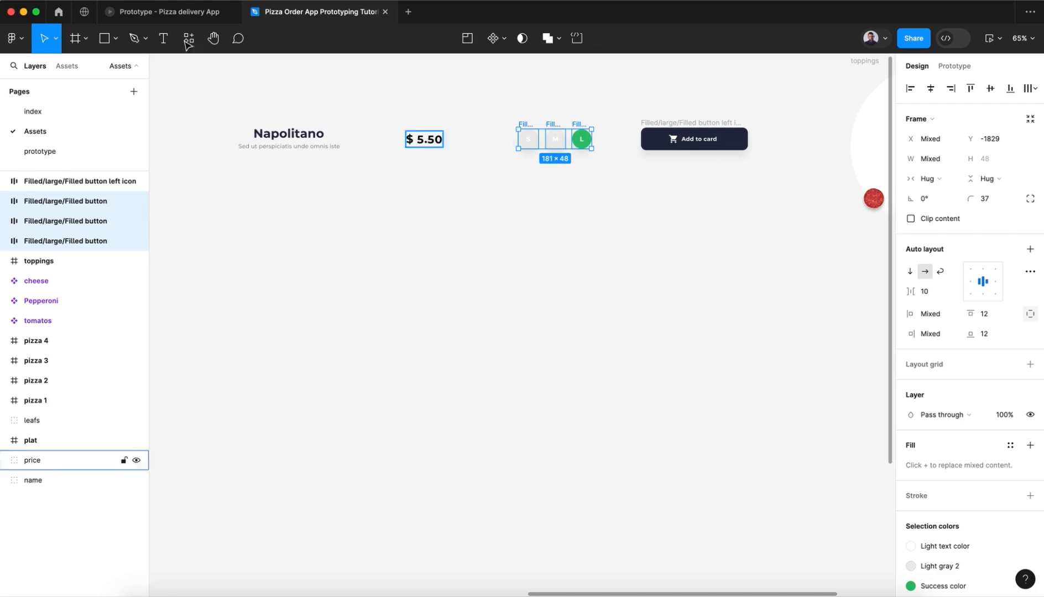
pyautogui.click(149, 11)
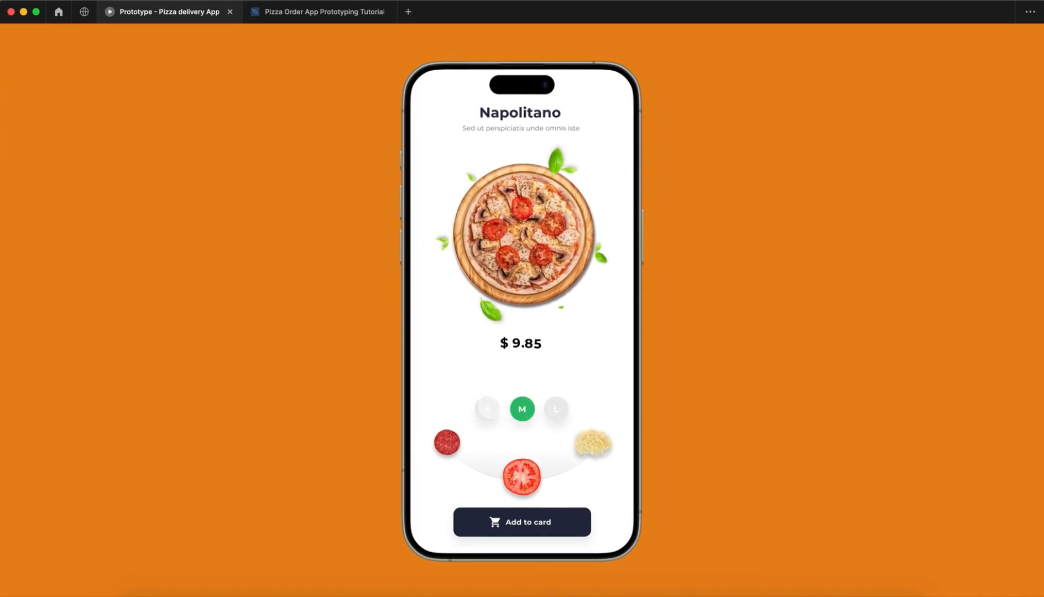
pyautogui.click(332, 15)
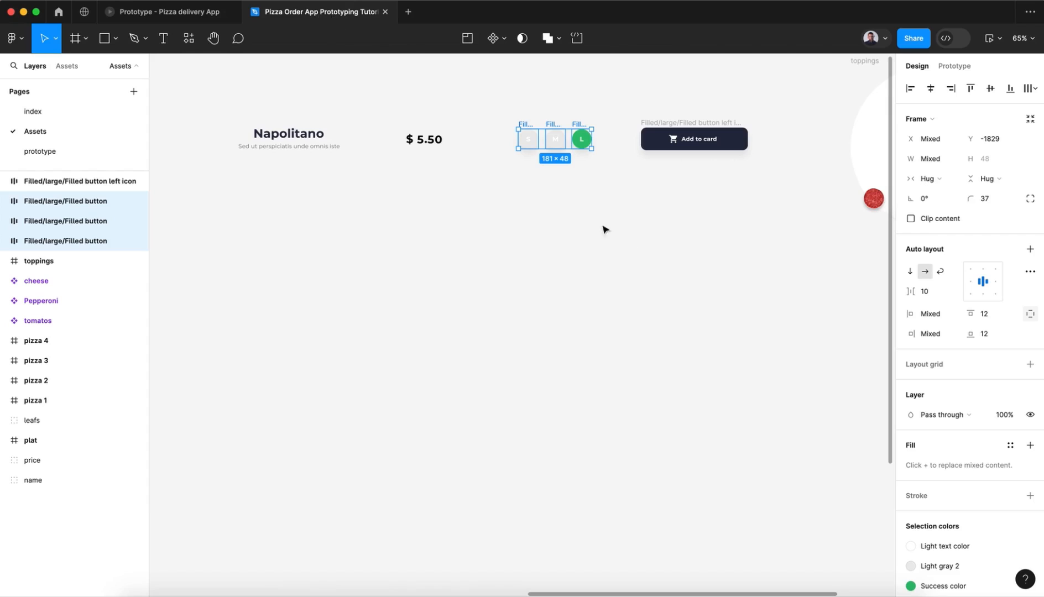
# Step: Copy the three size buttons from the Assets page into the iPhone frame and place them centred below the price at about Y 587
pyautogui.click(534, 208)
pyautogui.moveTo(499, 199); pyautogui.dragTo(604, 114)
pyautogui.click(77, 149)
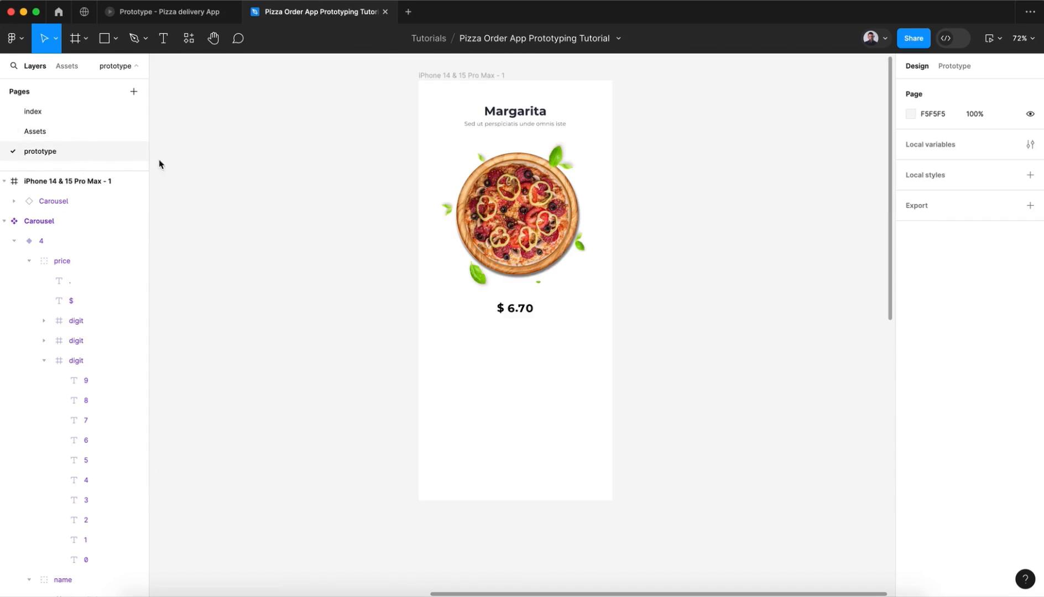
pyautogui.click(430, 77)
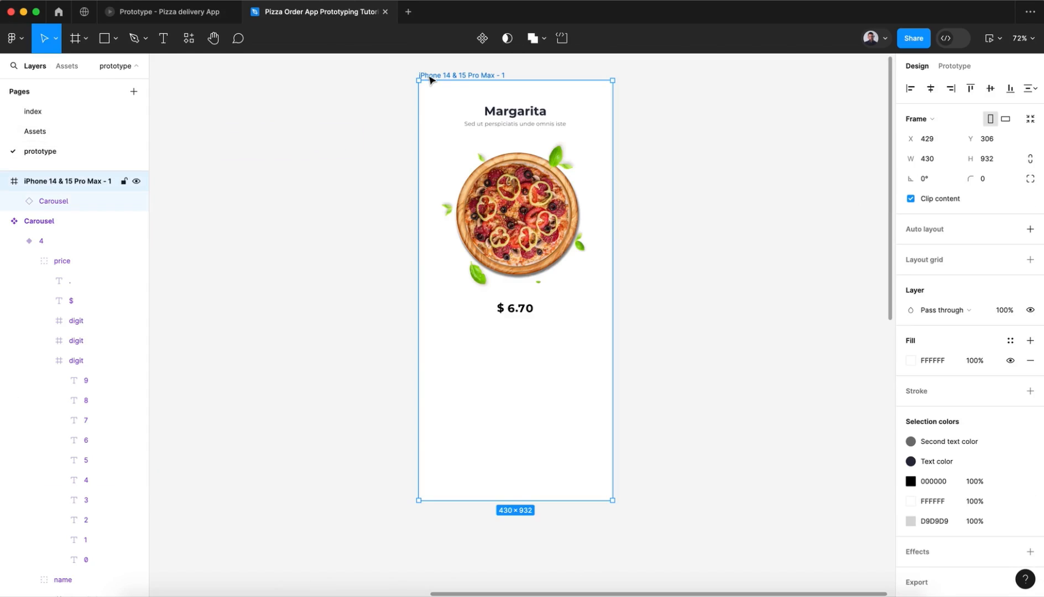
pyautogui.press('super+v')
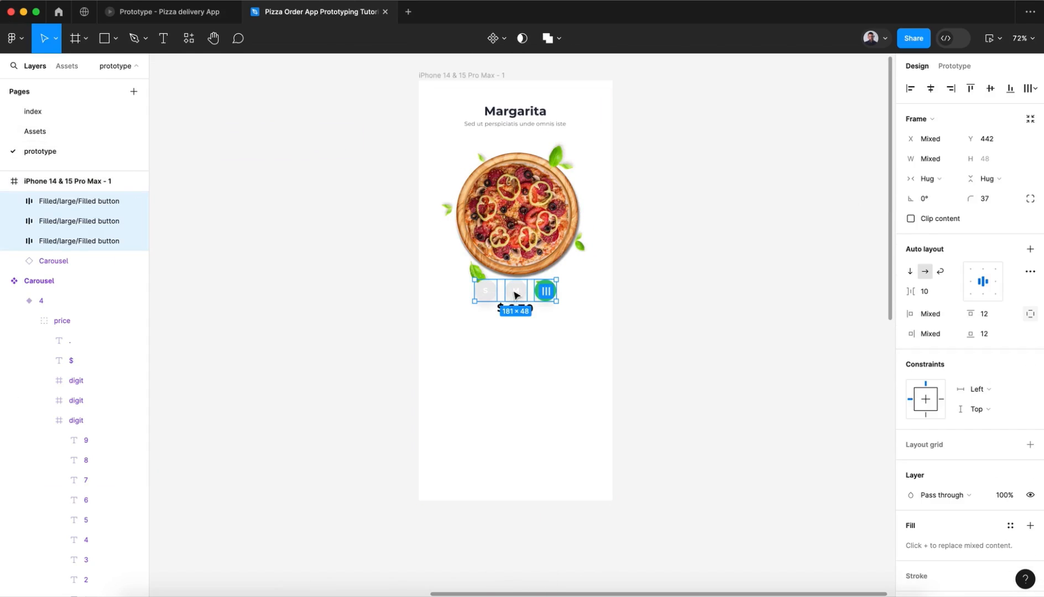
pyautogui.moveTo(515, 294); pyautogui.dragTo(516, 360)
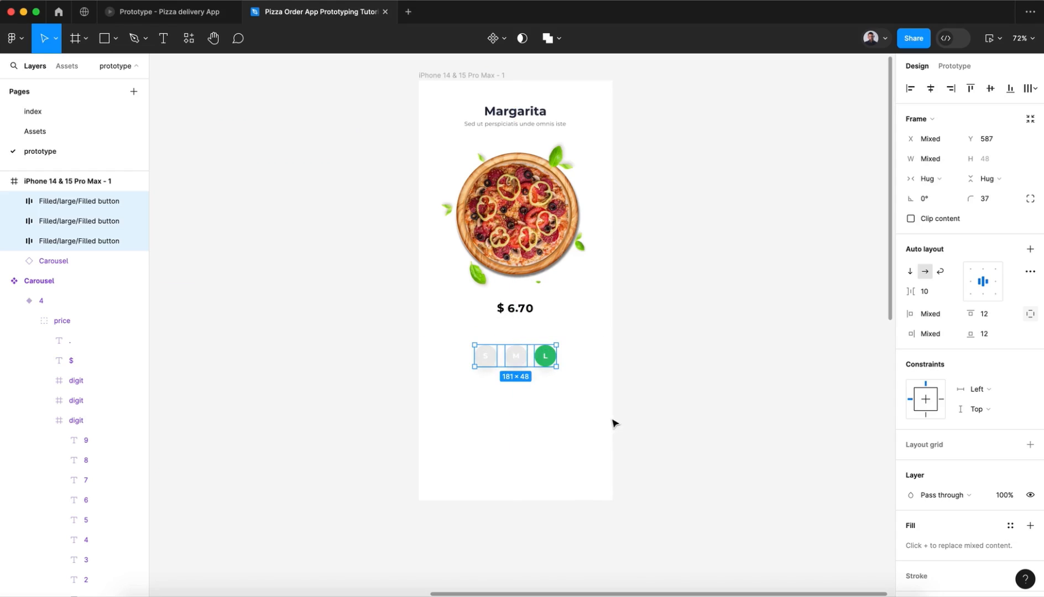
pyautogui.click(669, 418)
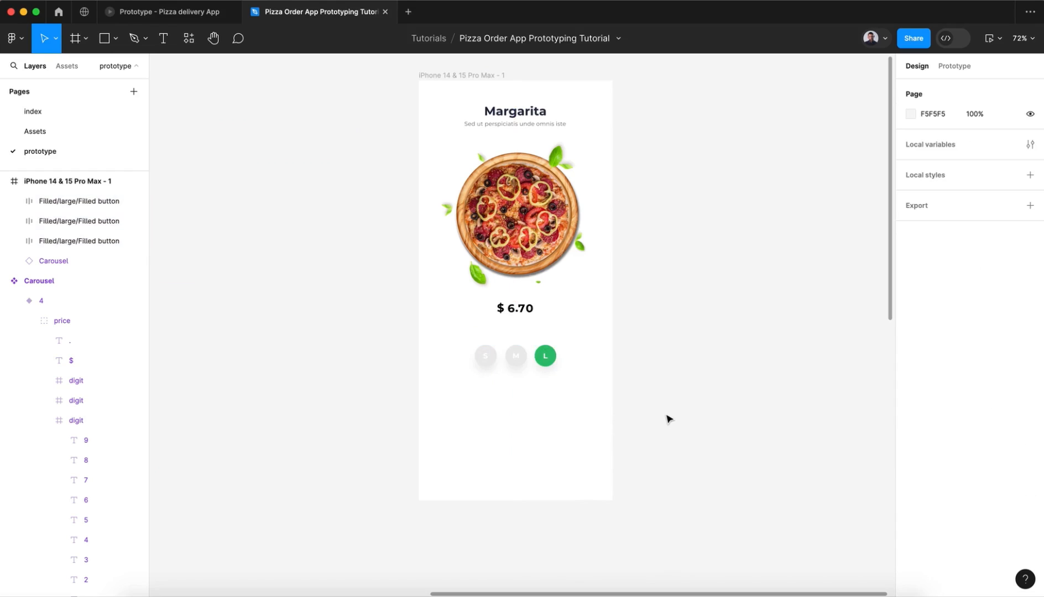
# Step: Open the Assets page, find the toppings frame, and expand its layers
pyautogui.click(34, 136)
pyautogui.hscroll(10, 672, 313)
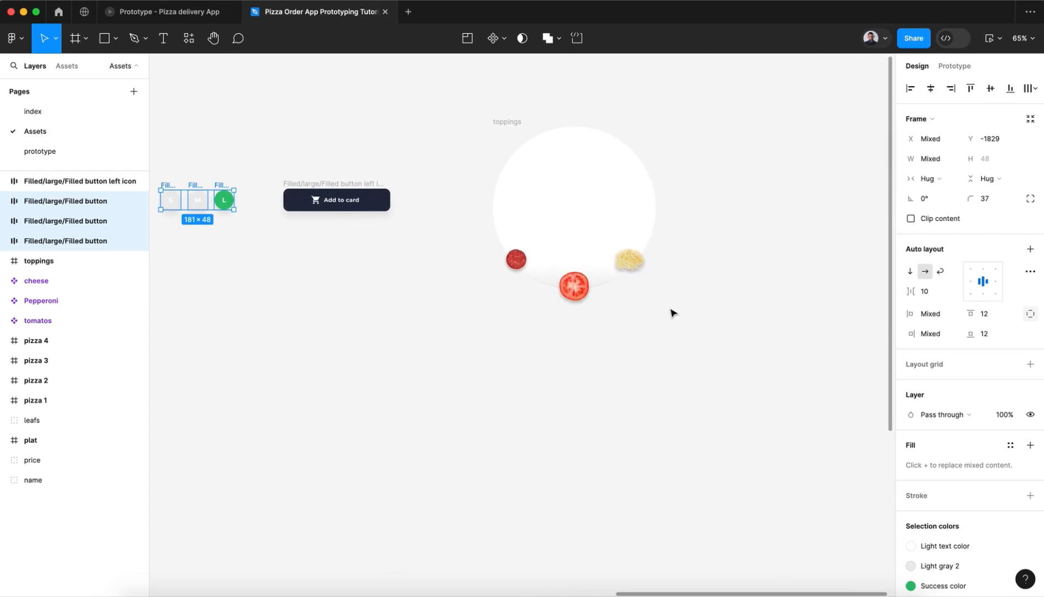
pyautogui.hscroll(2, 508, 143)
pyautogui.click(505, 131)
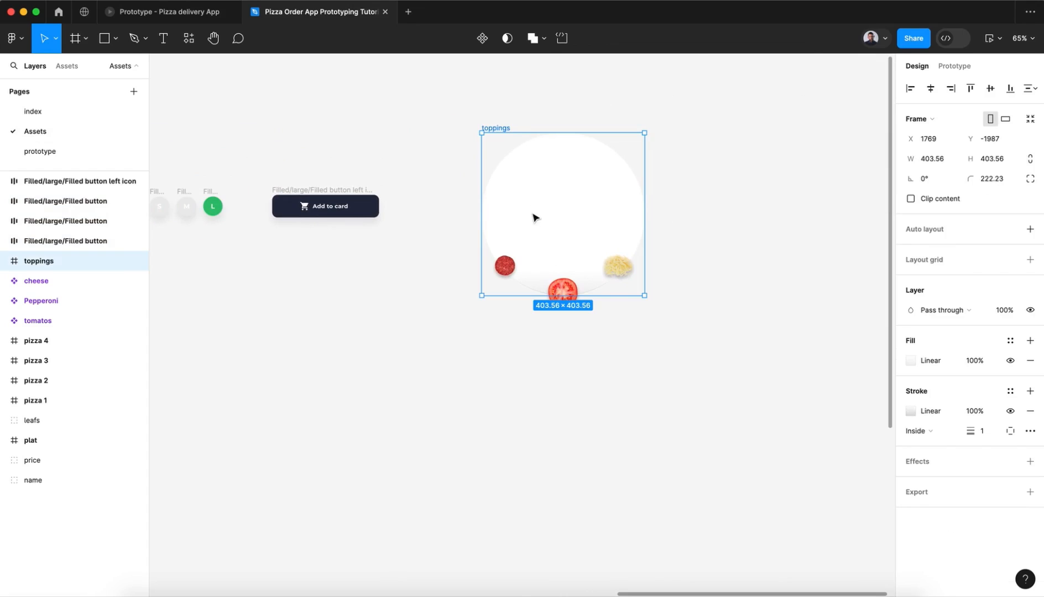
pyautogui.click(8, 261)
pyautogui.click(503, 168)
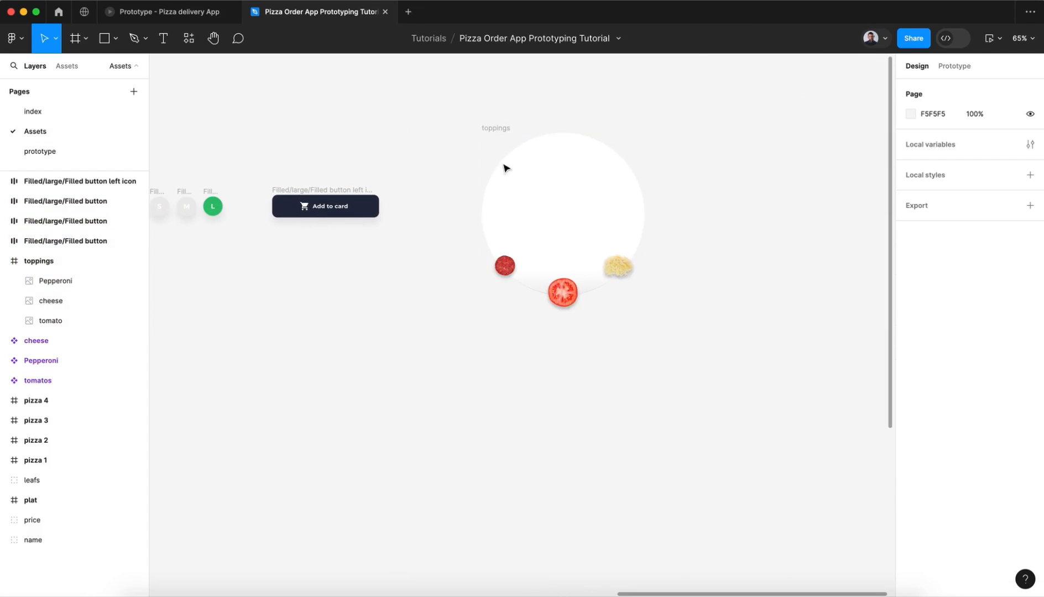
pyautogui.click(505, 131)
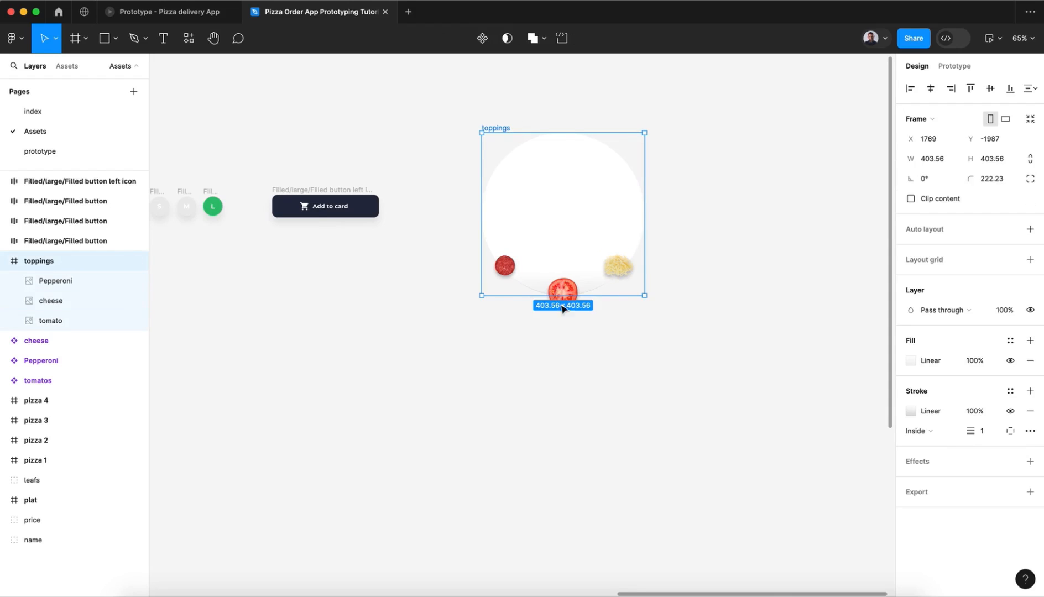
# Step: Inspect the Pepperoni, tomato and cheese images inside the toppings frame one by one
pyautogui.click(504, 265)
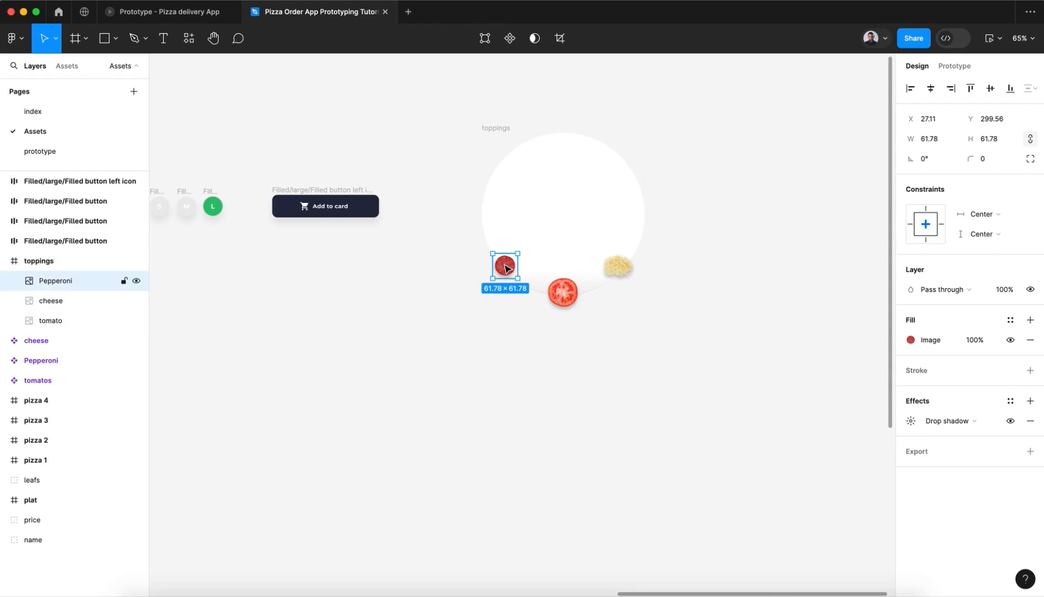
pyautogui.click(562, 291)
pyautogui.click(624, 267)
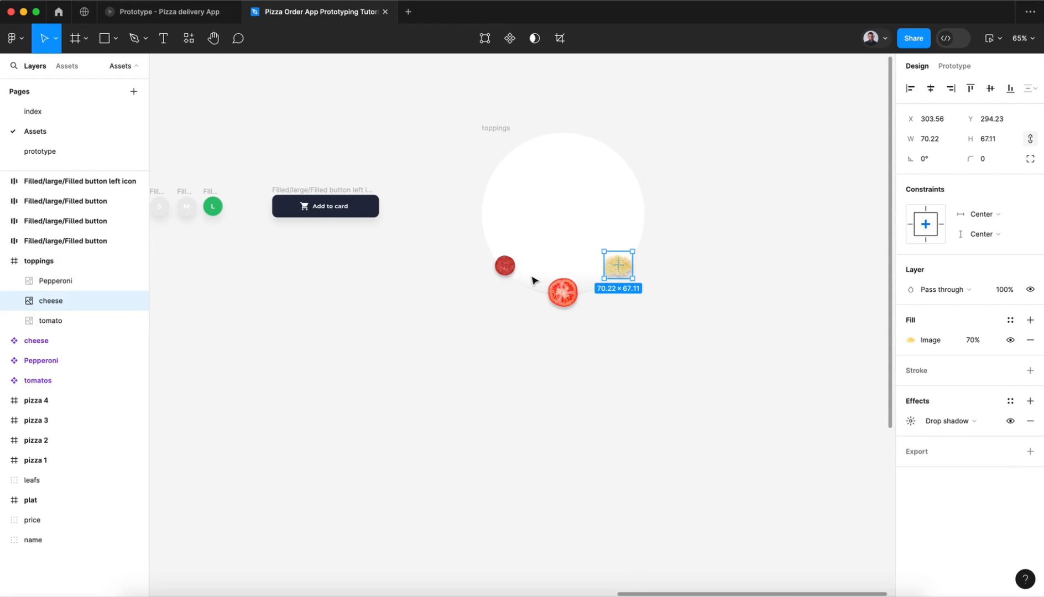
pyautogui.click(515, 272)
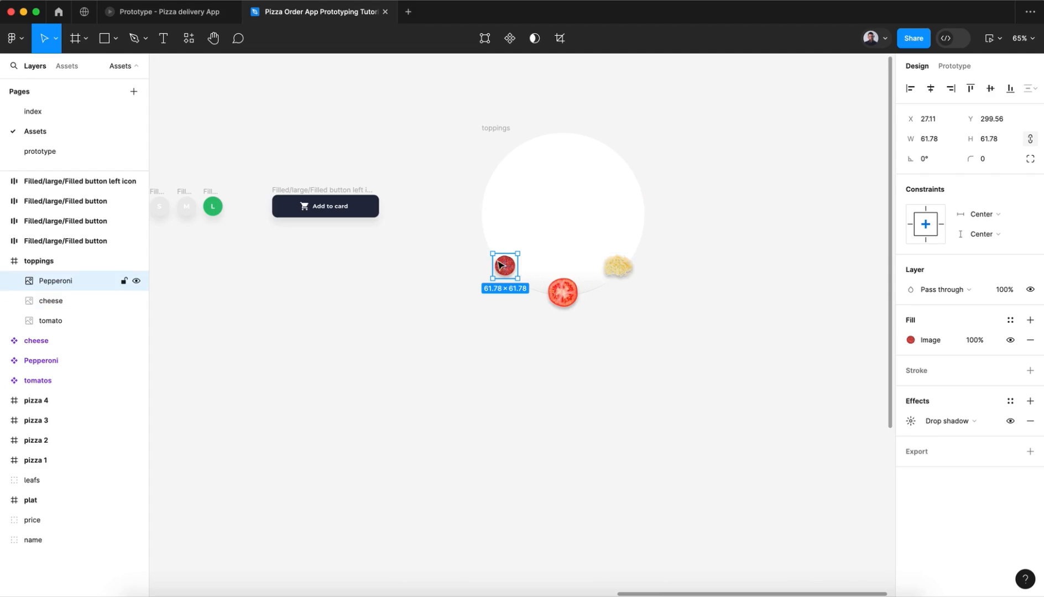
pyautogui.click(563, 292)
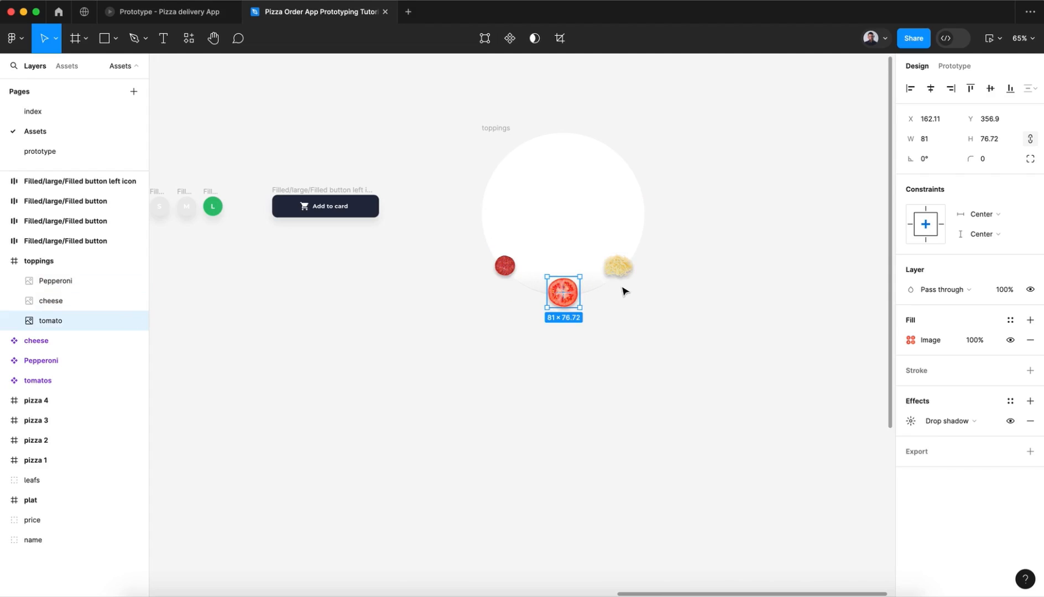
pyautogui.click(617, 268)
pyautogui.click(592, 345)
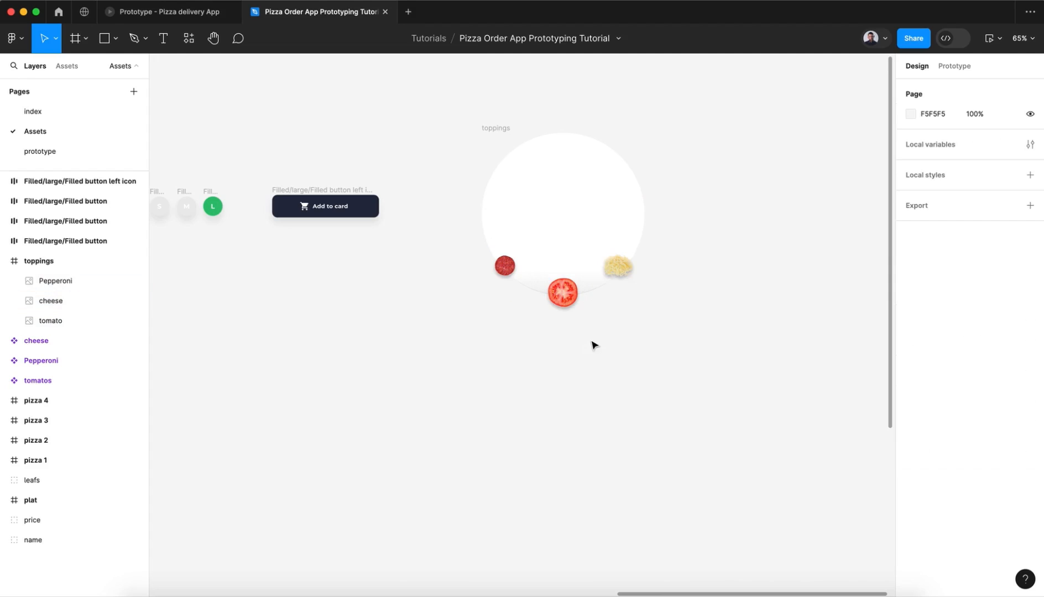
# Step: Rotate the toppings frame clockwise to about -12.45°
pyautogui.click(500, 130)
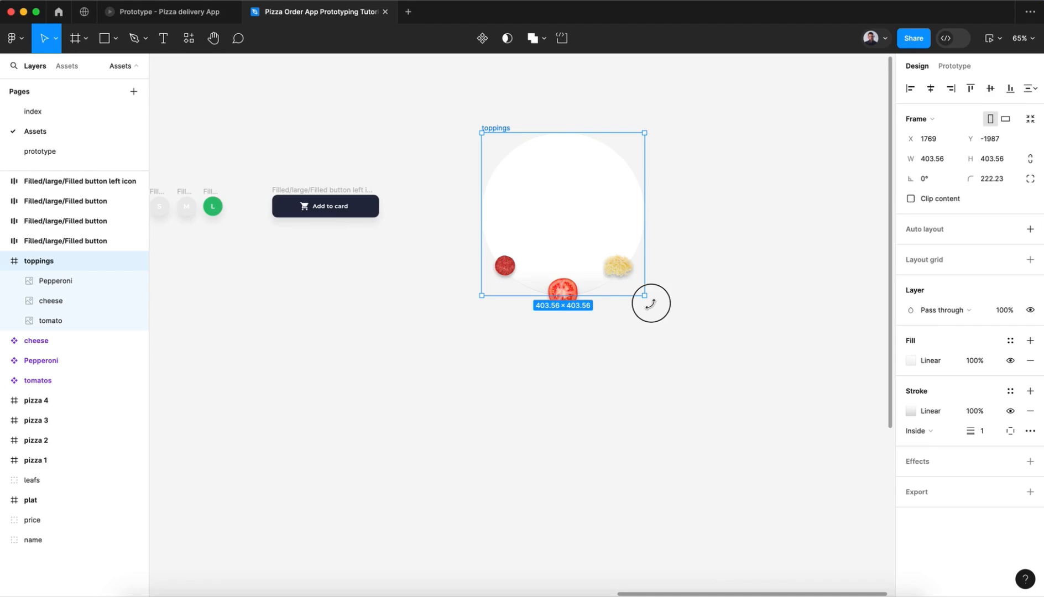
pyautogui.moveTo(650, 303); pyautogui.dragTo(612, 313)
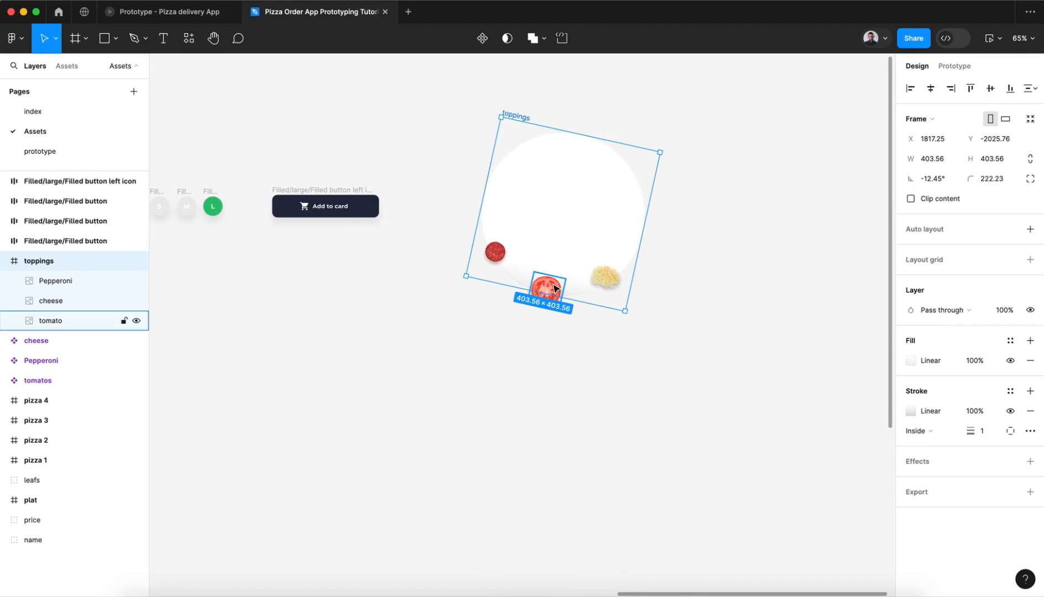
# Step: Test the pepperoni, tomato and cheese selectors in the Pizza delivery App prototype, then return to the tutorial design file
pyautogui.click(171, 12)
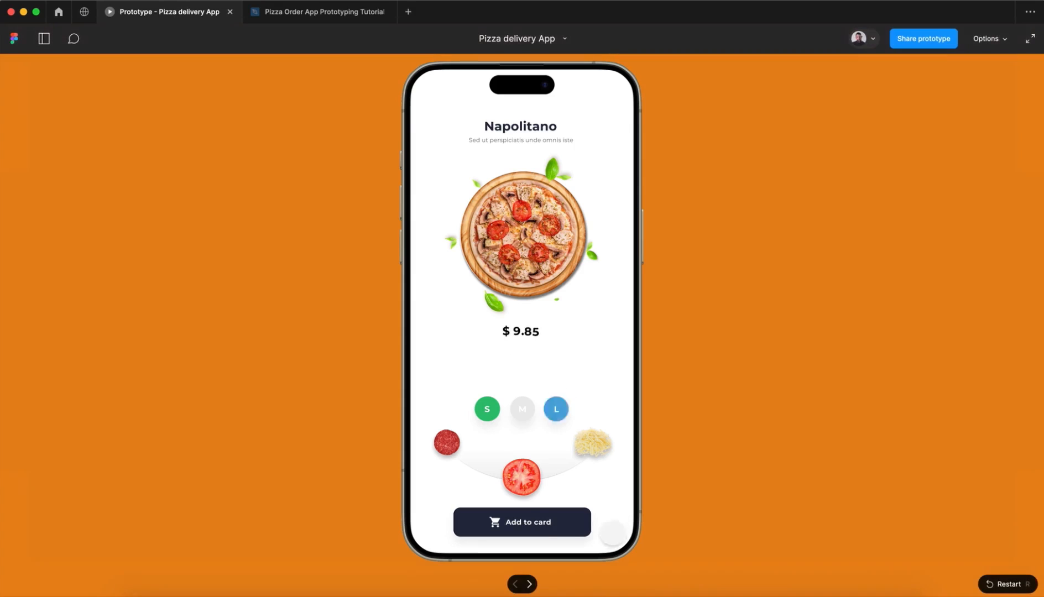
pyautogui.click(446, 440)
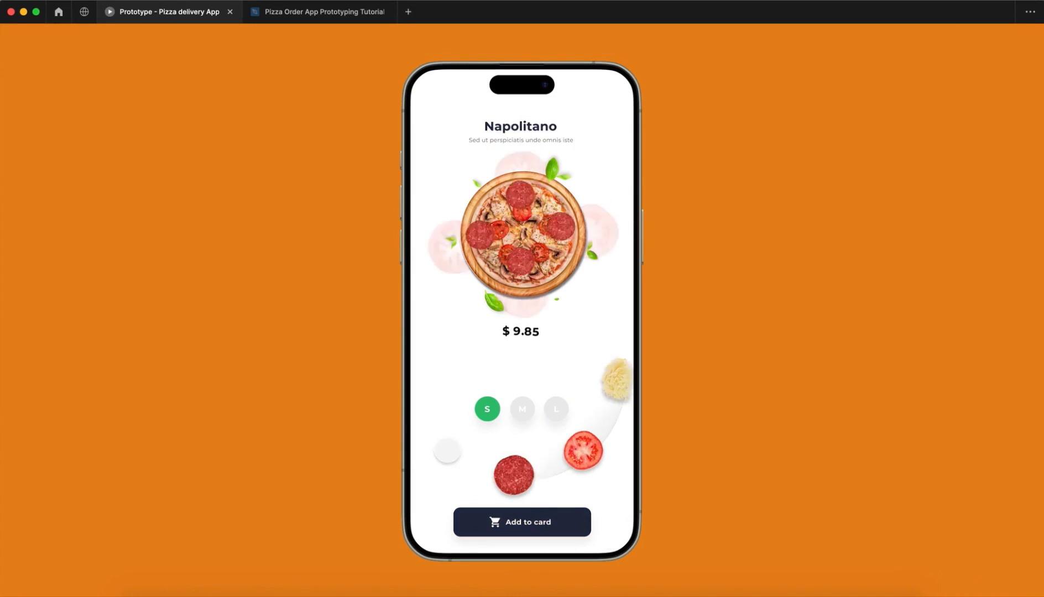
pyautogui.click(595, 453)
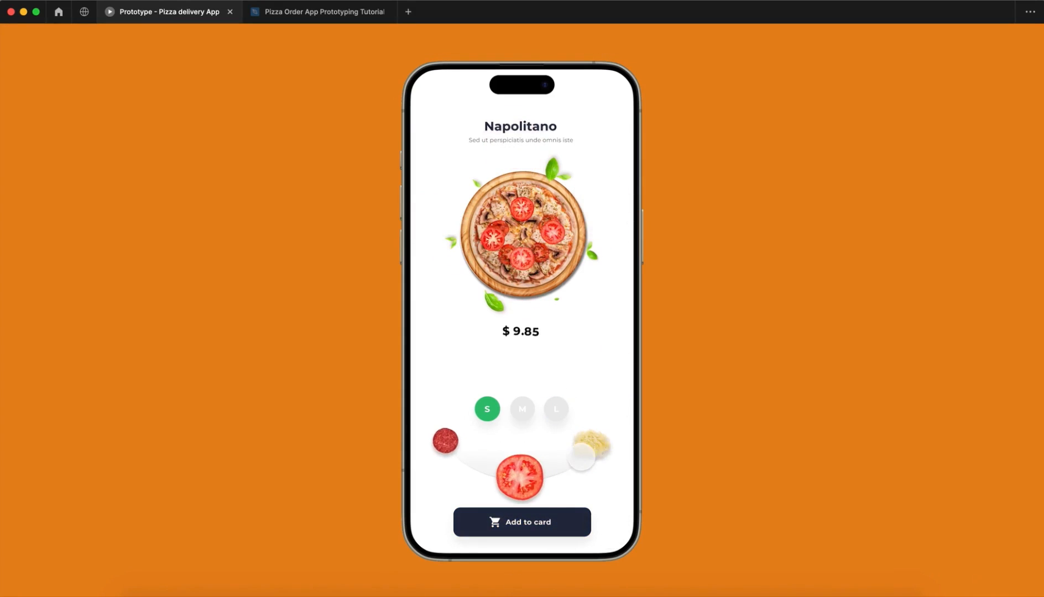
pyautogui.click(597, 445)
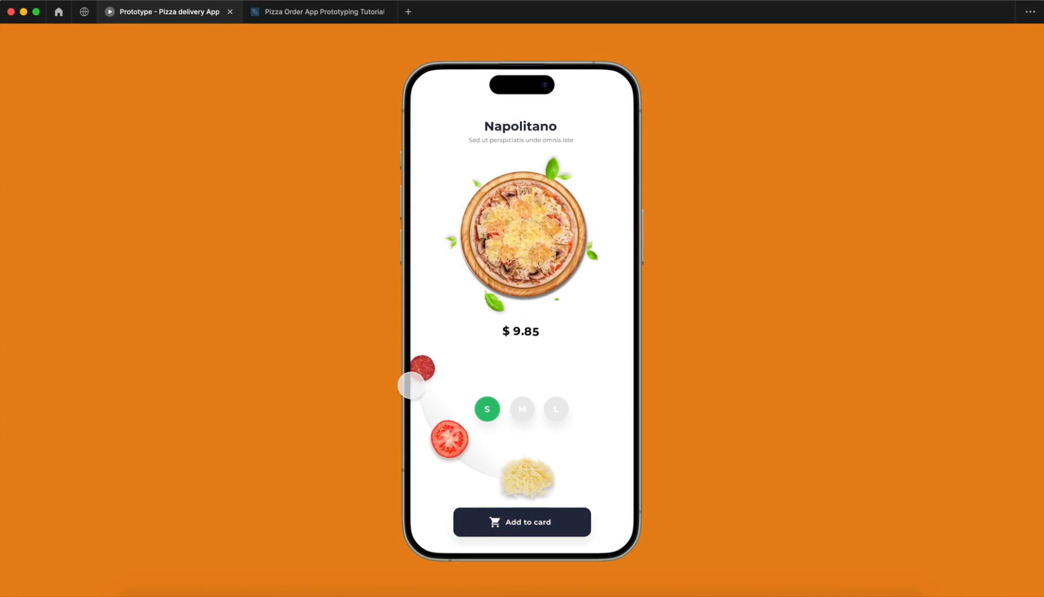
pyautogui.click(308, 16)
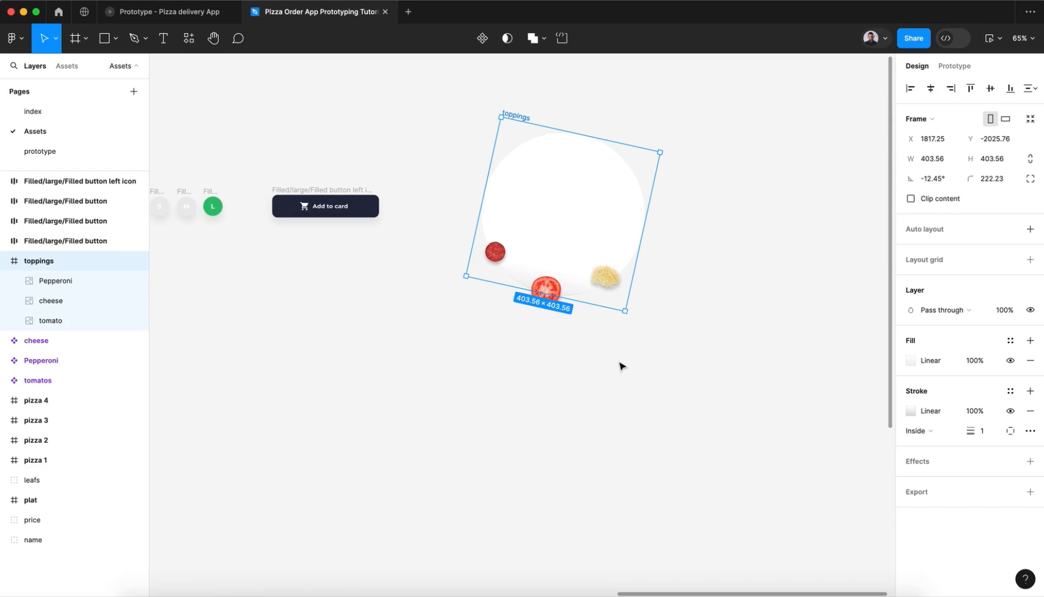
# Step: Undo the toppings frame's rotation and copy the frame into iPhone 14 & 15 Pro Max - 1 on the prototype page
pyautogui.press('super+z')
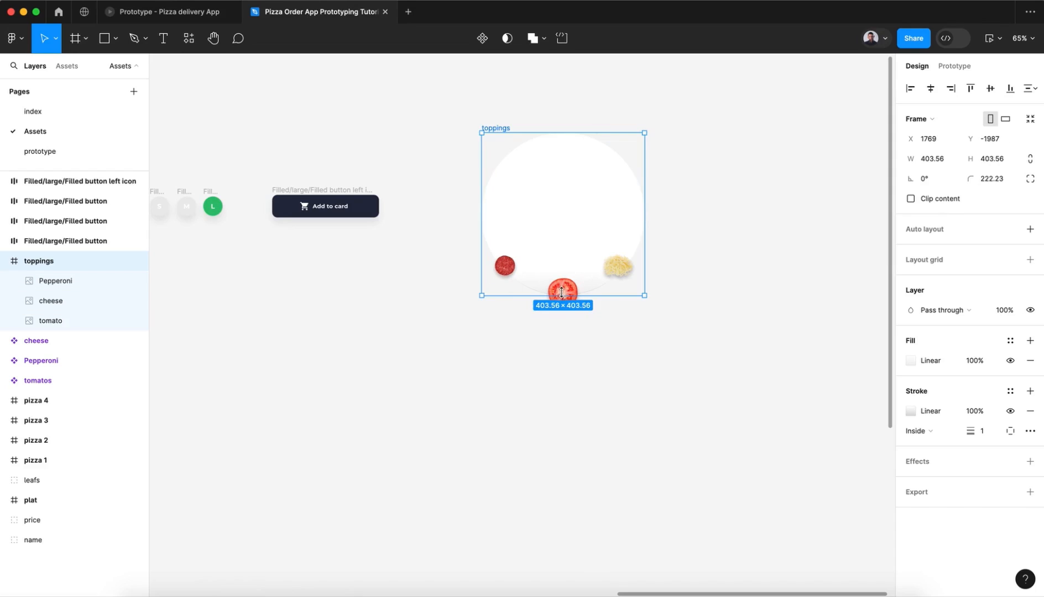
pyautogui.click(615, 334)
pyautogui.click(496, 128)
pyautogui.click(70, 148)
pyautogui.click(470, 75)
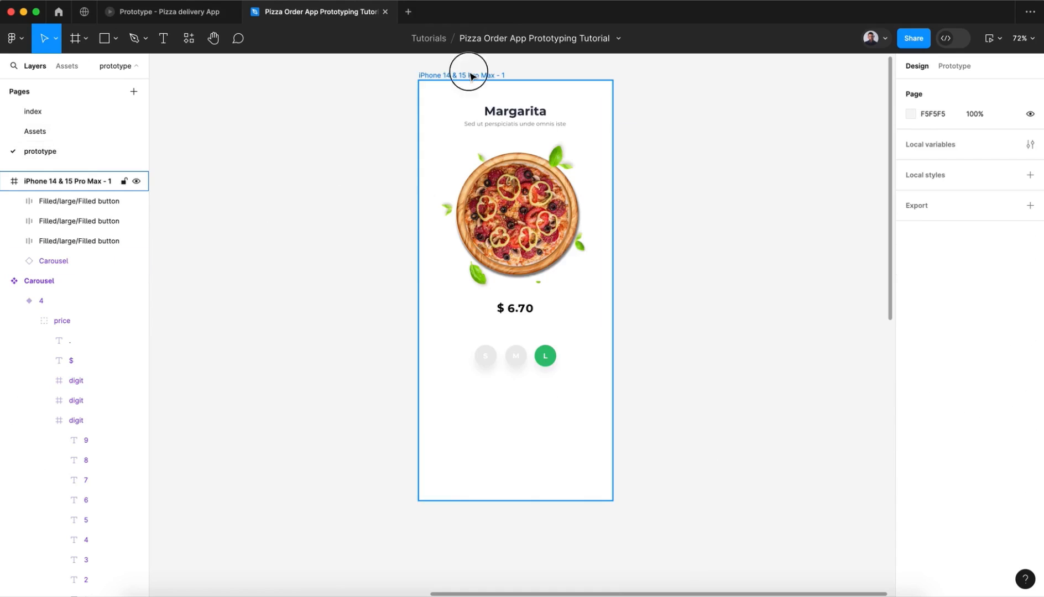
pyautogui.hotkey('ctrl', 'v')
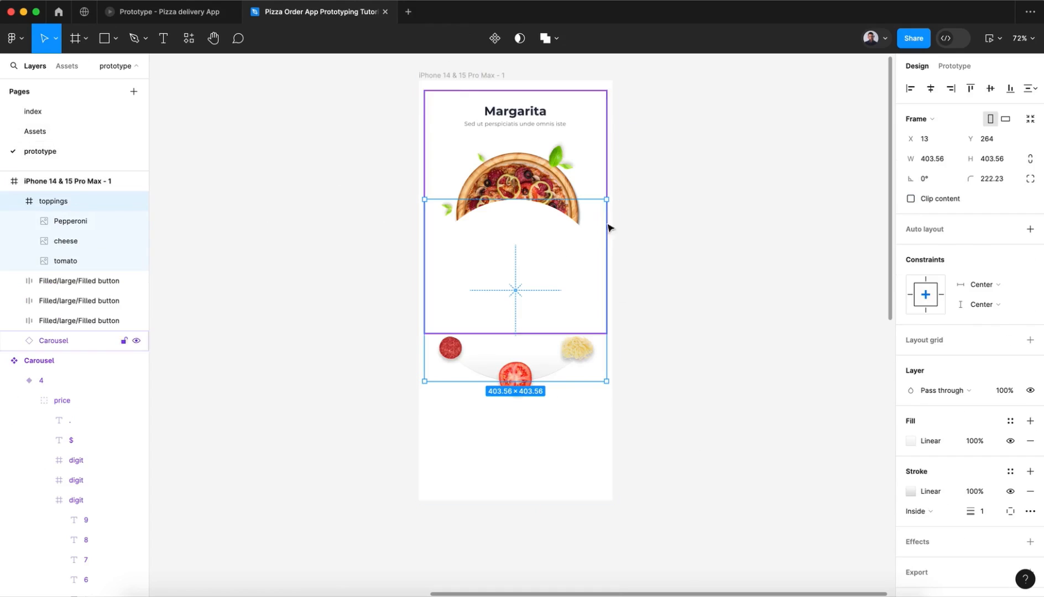
# Step: Place the toppings frame beneath the Carousel in the layer order and position it horizontally centred at Y 366
pyautogui.click(545, 252)
pyautogui.moveTo(549, 336); pyautogui.dragTo(550, 323)
pyautogui.click(14, 201)
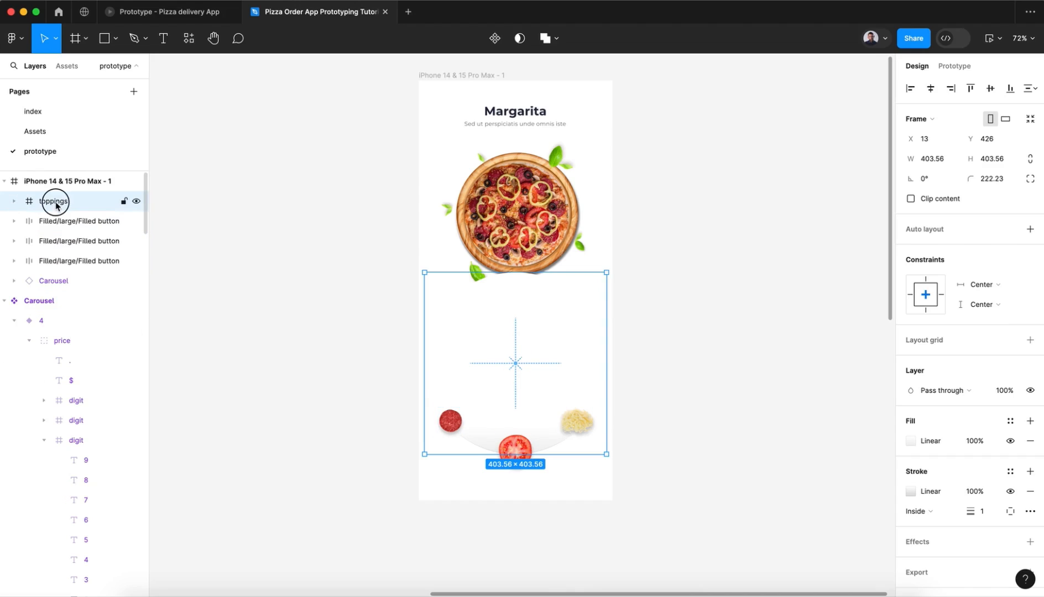
pyautogui.moveTo(55, 206); pyautogui.dragTo(59, 292)
pyautogui.hotkey('shift', 'Up')
pyautogui.hotkey('shift', 'Up')
pyautogui.hotkey('shift', 'Up')
pyautogui.hotkey('shift', 'Up')
pyautogui.hotkey('shift', 'Up')
pyautogui.hotkey('shift', 'Up')
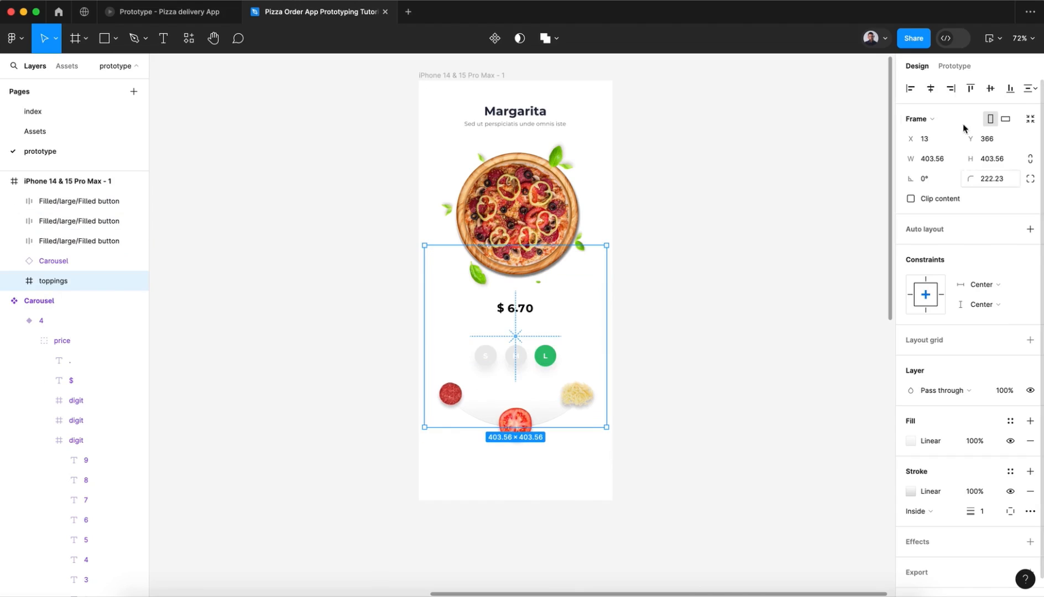
pyautogui.click(934, 88)
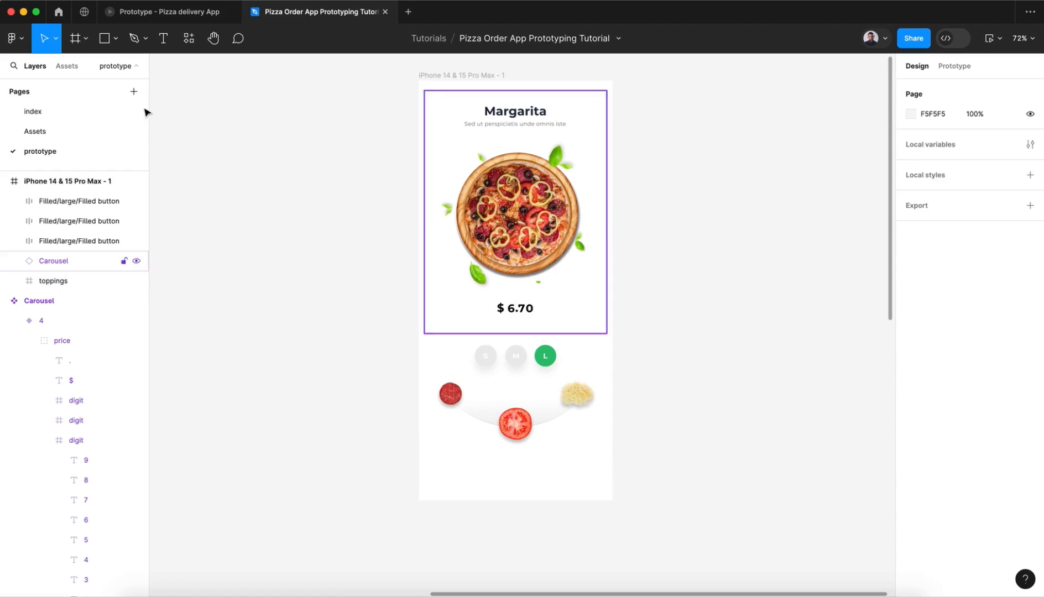
# Step: Copy the Add to card button from the Assets page into the iPhone frame, centred below the toppings at Y 832
pyautogui.click(89, 131)
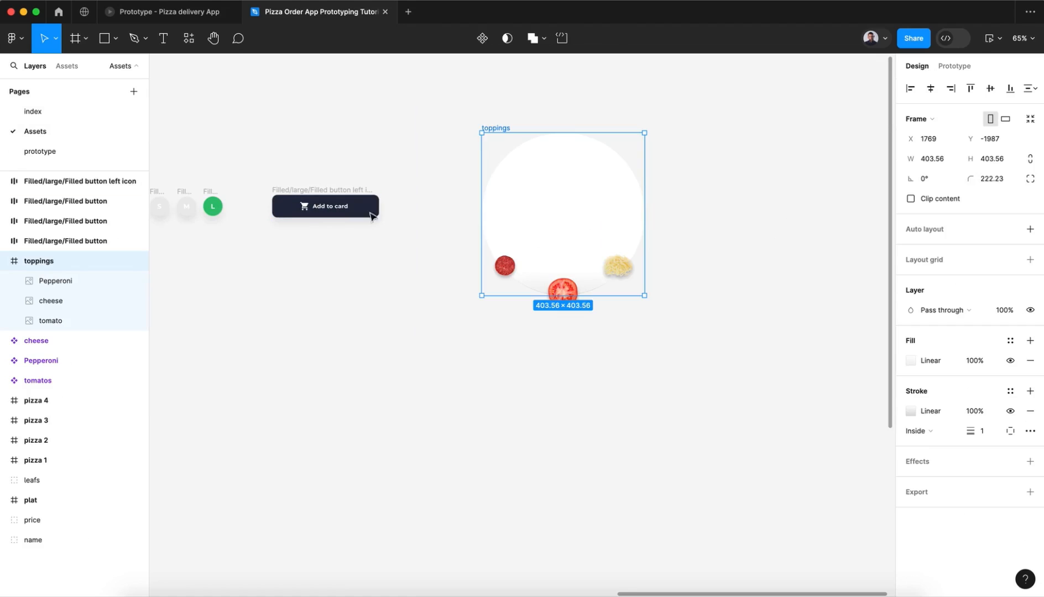
pyautogui.click(326, 191)
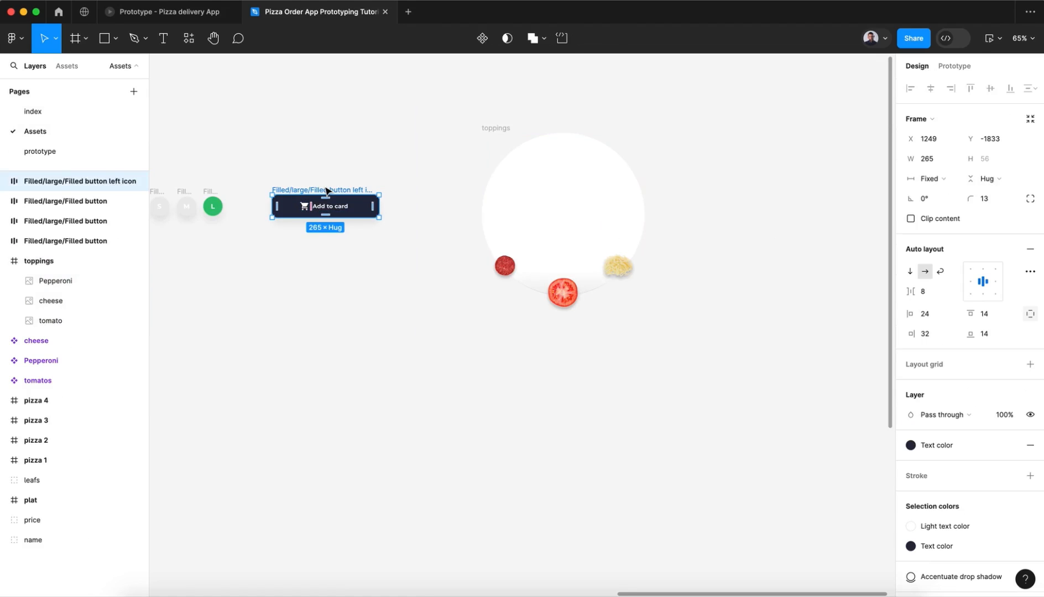
pyautogui.click(92, 159)
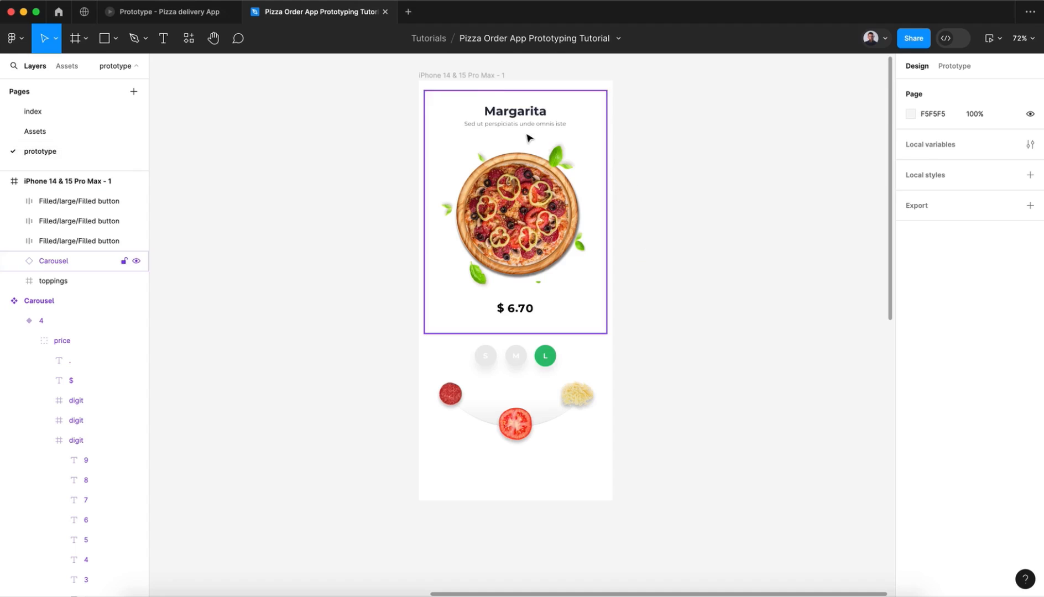
pyautogui.click(483, 78)
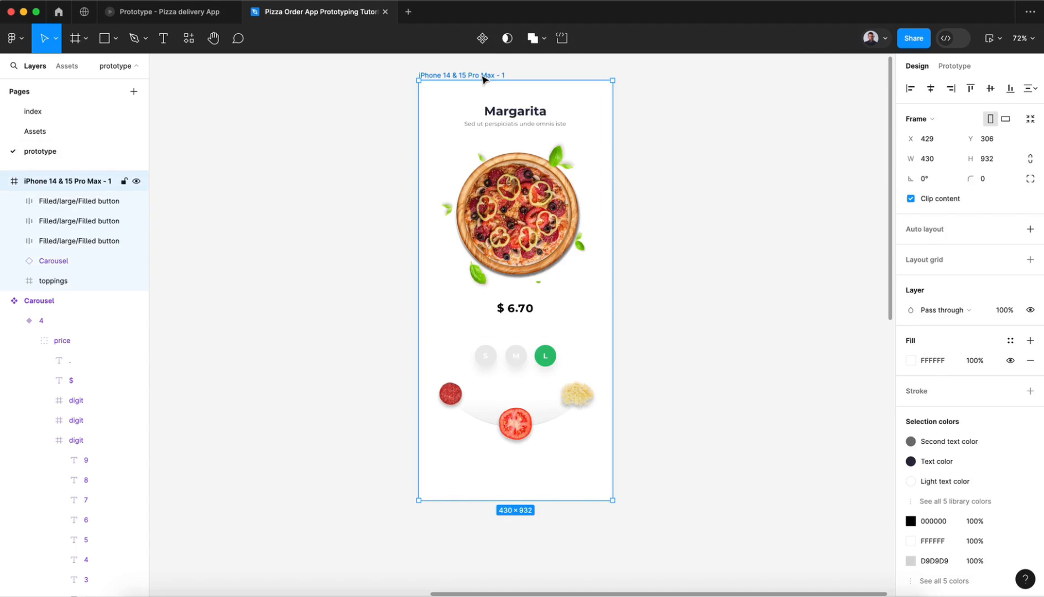
pyautogui.hotkey('ctrl', 'v')
pyautogui.moveTo(519, 294); pyautogui.dragTo(518, 475)
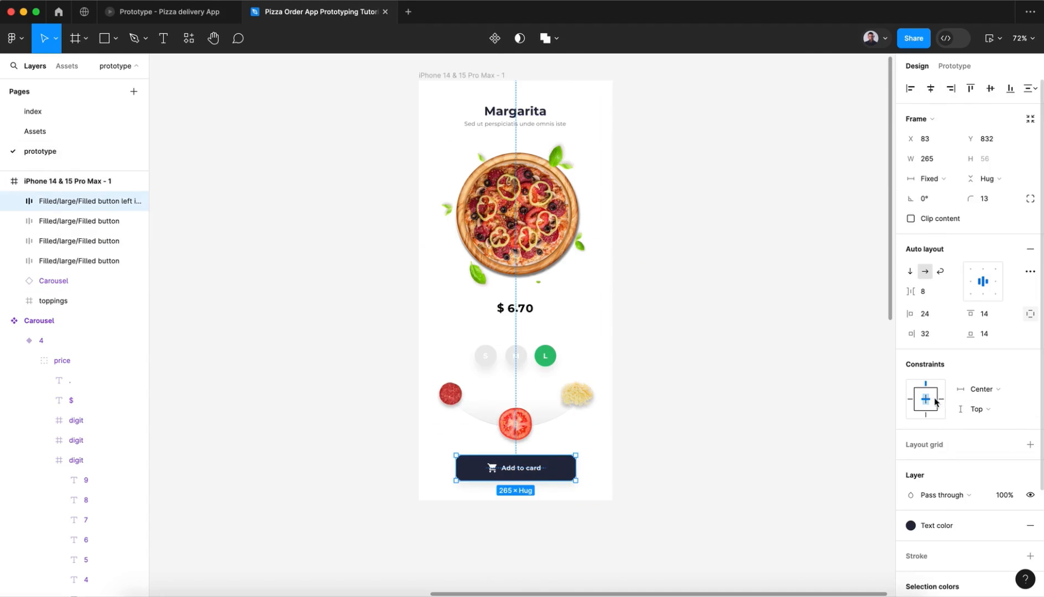
# Step: Set the toppings frame's constraints to Center horizontally and Top vertically, and check those of the Add to card button
pyautogui.click(503, 416)
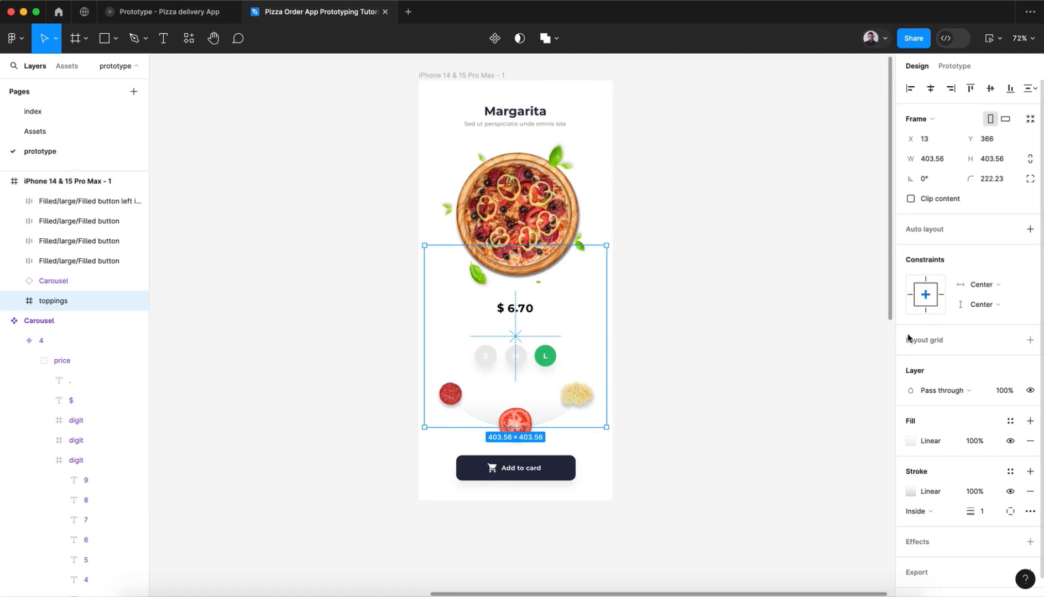
pyautogui.click(930, 279)
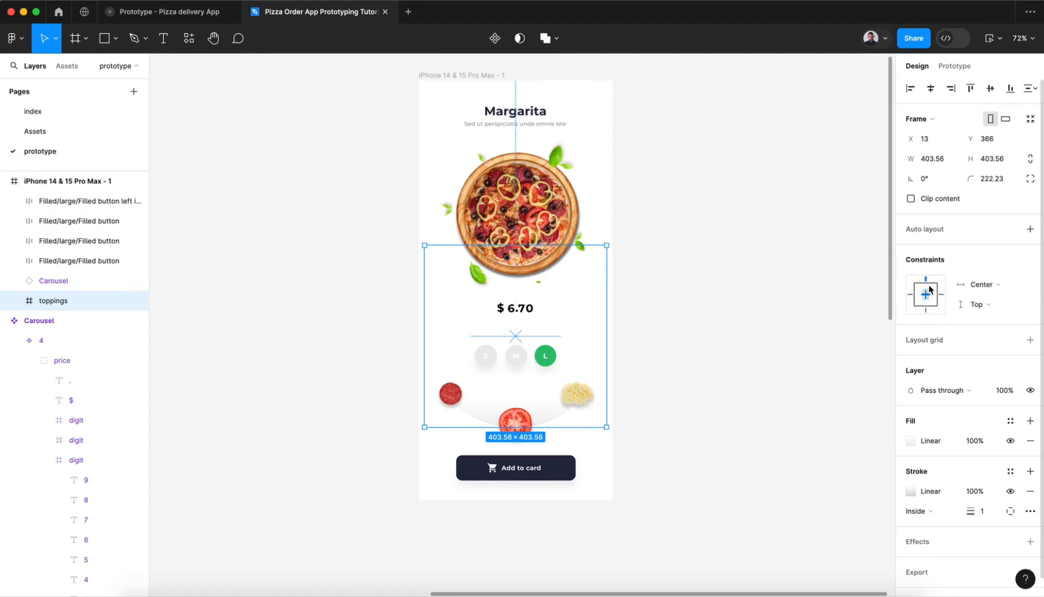
pyautogui.click(559, 467)
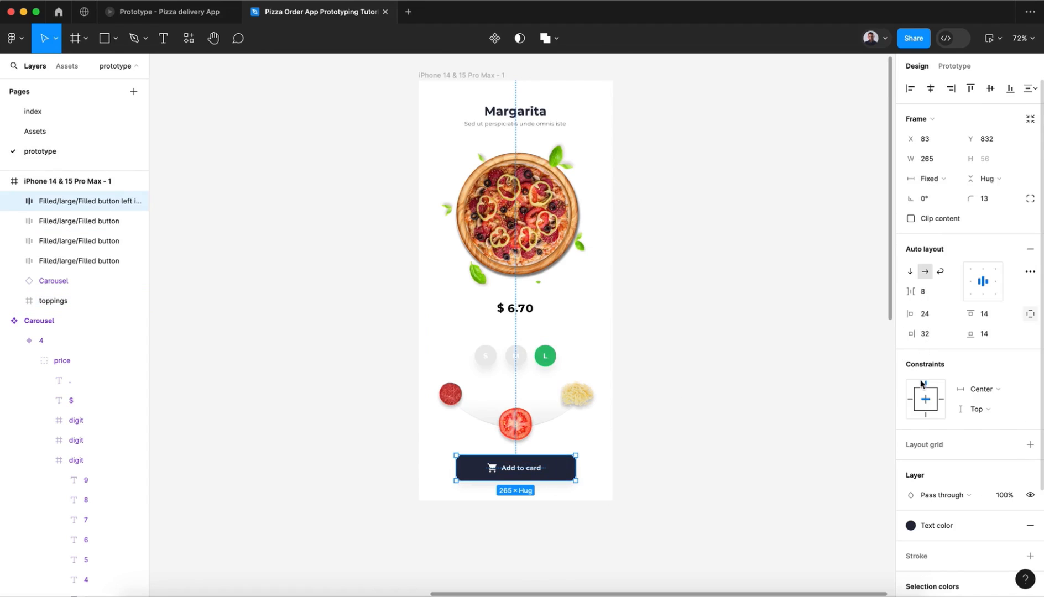
# Step: Set the constraints of the S, M and L size buttons to Center horizontally and Top vertically
pyautogui.click(514, 355)
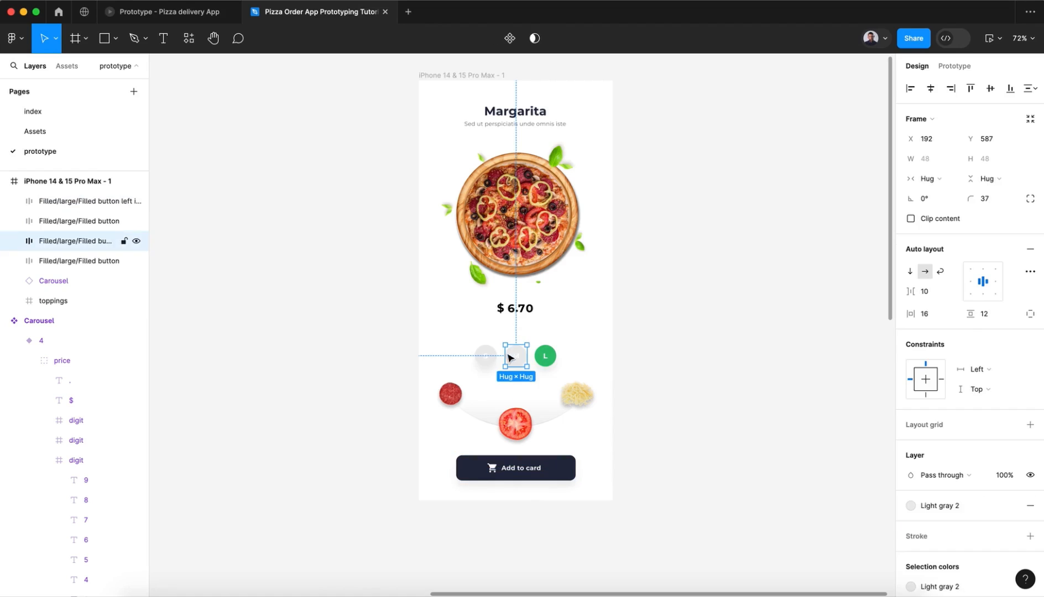
pyautogui.click(496, 357)
pyautogui.keyDown('shift'); pyautogui.click(546, 356); pyautogui.keyUp('shift')
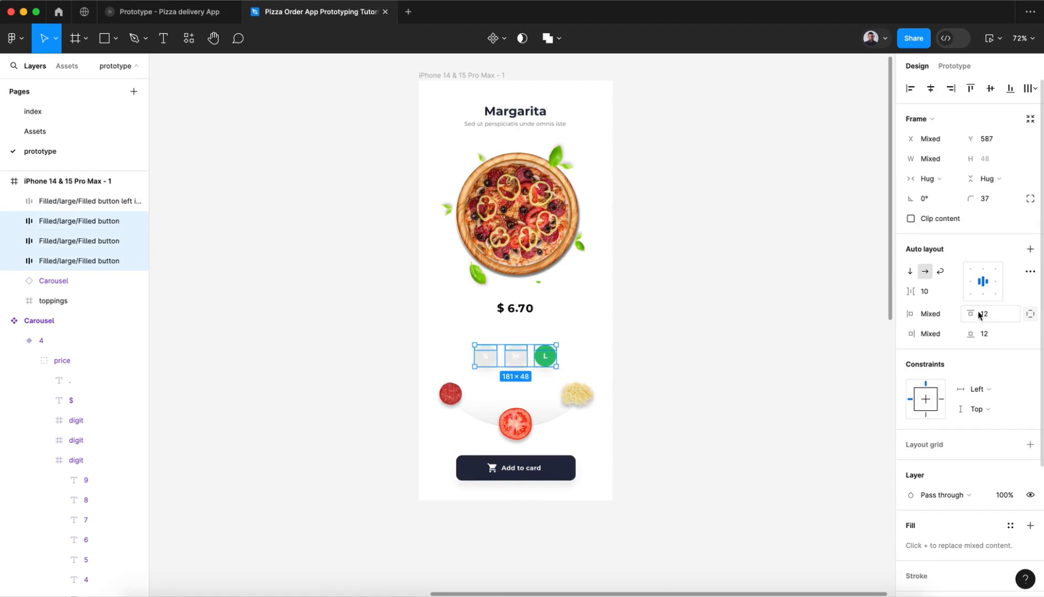
pyautogui.click(537, 221)
pyautogui.click(687, 289)
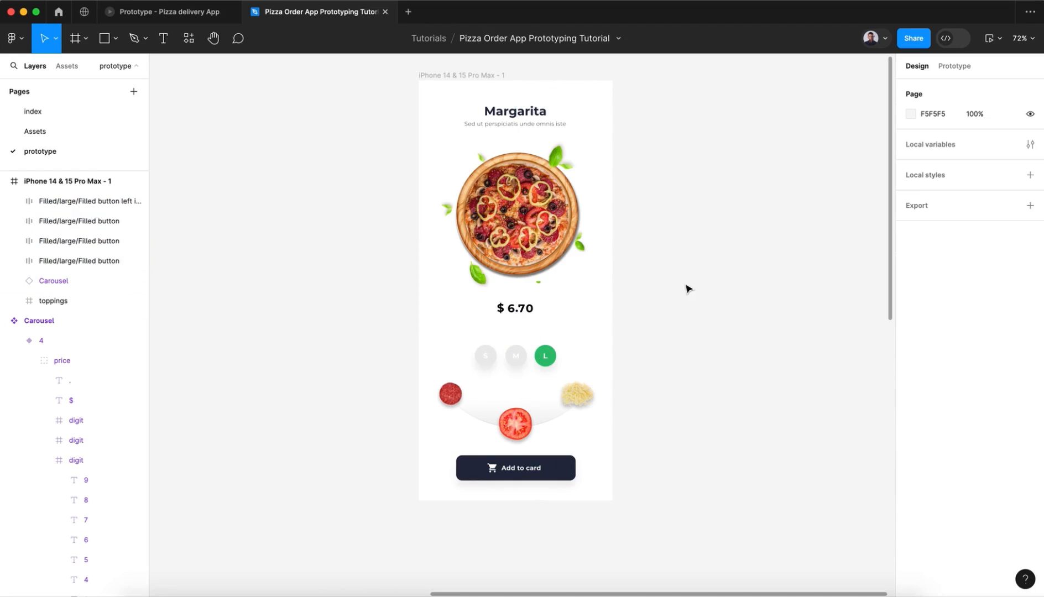
# Step: Widen the iPhone frame to test how its contents respond to the constraints, and undo the resize
pyautogui.scroll(-1, 687, 289)
pyautogui.hscroll(1, 687, 290)
pyautogui.click(424, 61)
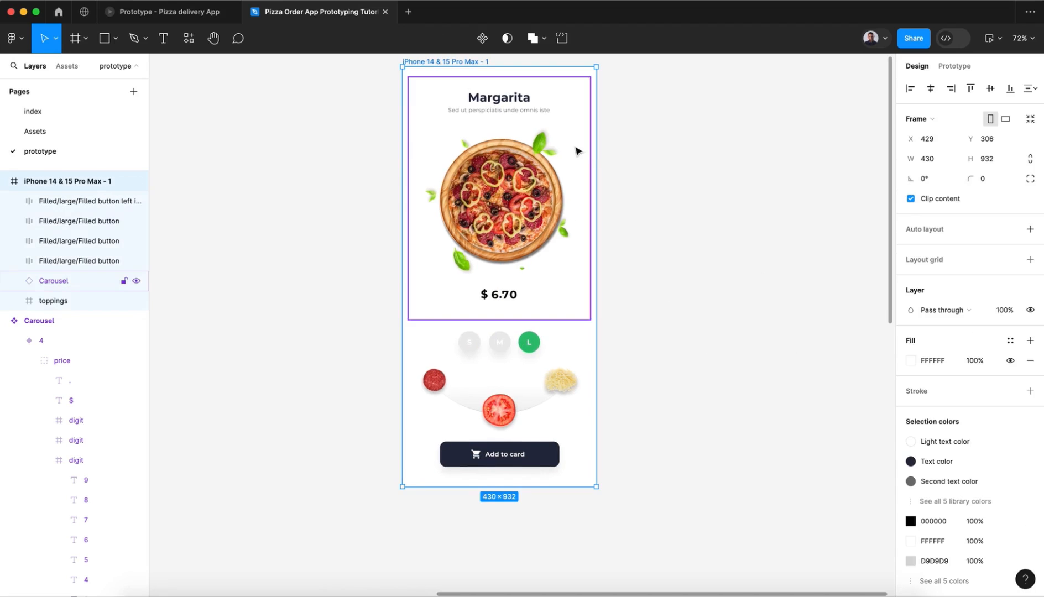
pyautogui.moveTo(596, 153); pyautogui.dragTo(635, 155)
pyautogui.press('super+z')
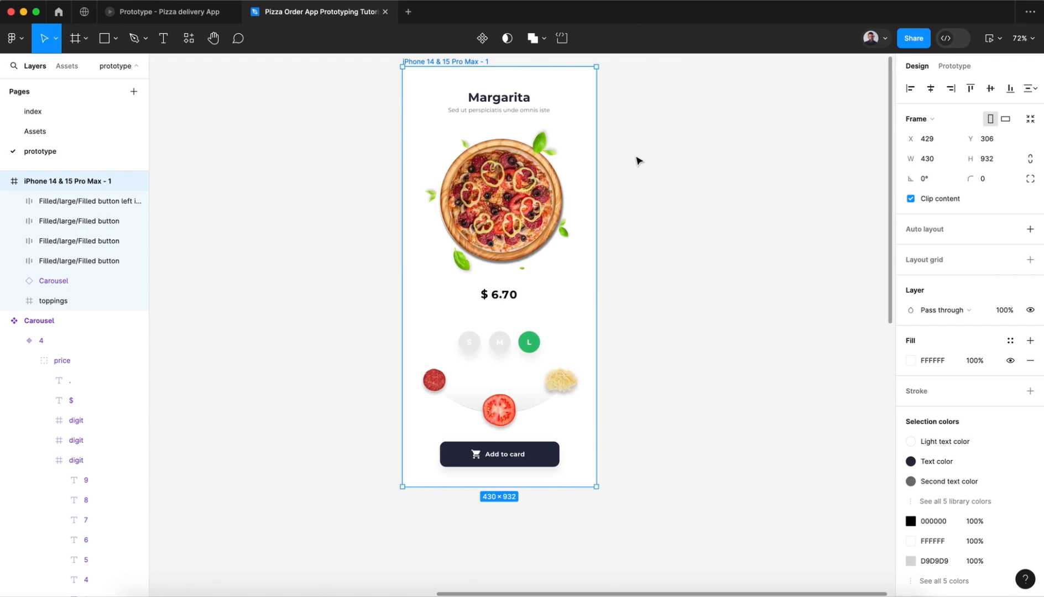
pyautogui.click(639, 232)
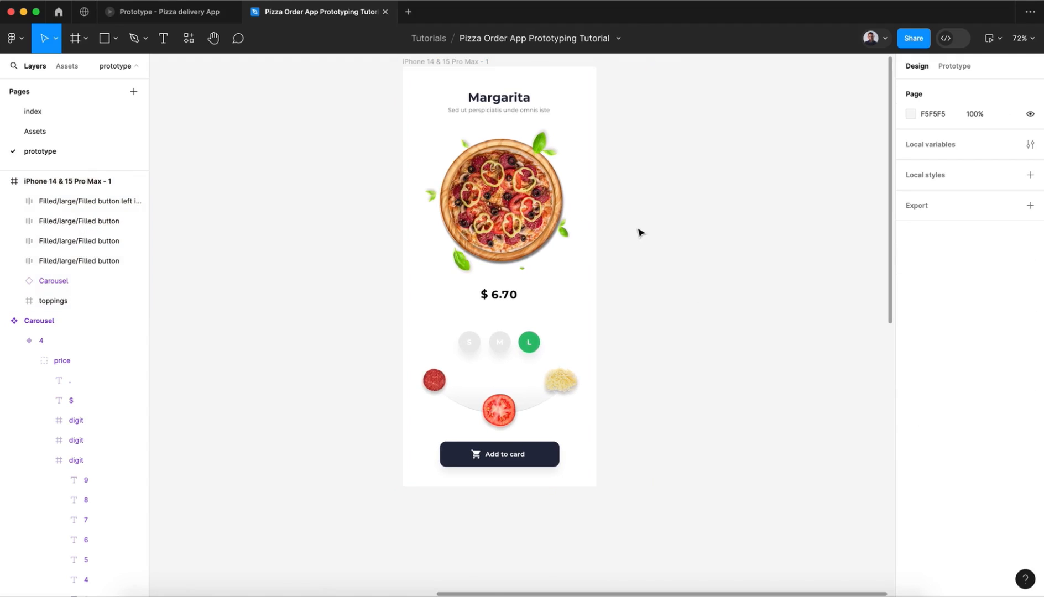
# Step: Test the M and L size buttons in the Pizza delivery App prototype and return to the tutorial design file
pyautogui.scroll(3, 639, 233)
pyautogui.hscroll(3, 638, 232)
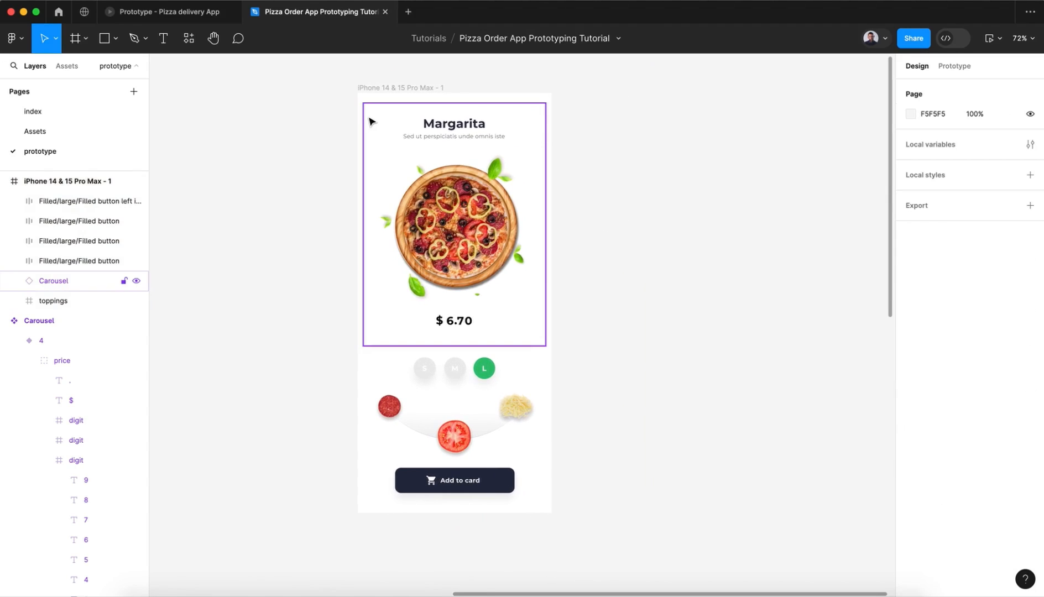
pyautogui.click(151, 12)
pyautogui.click(522, 409)
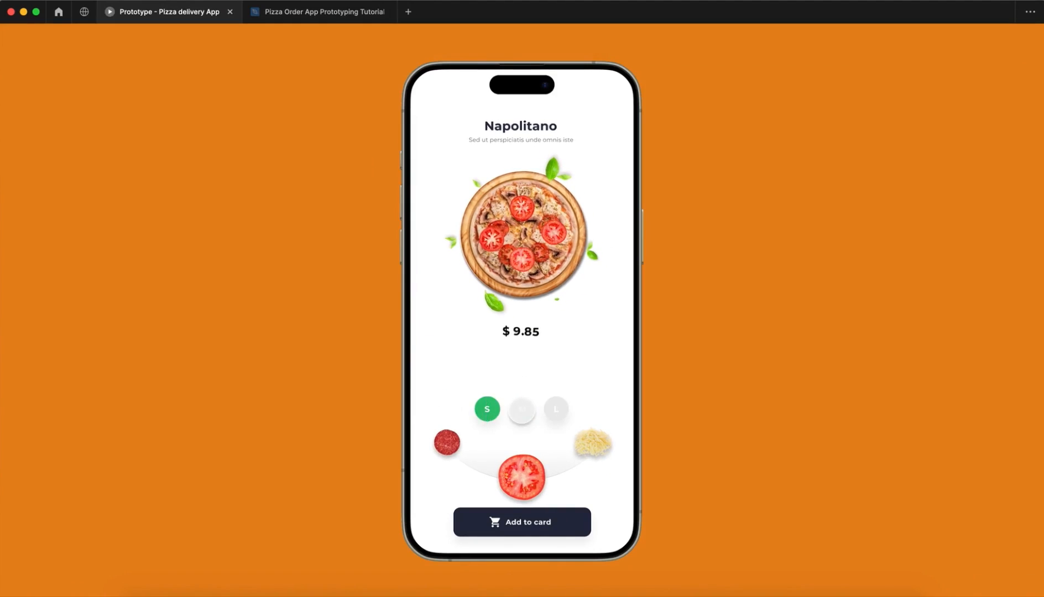
pyautogui.click(558, 409)
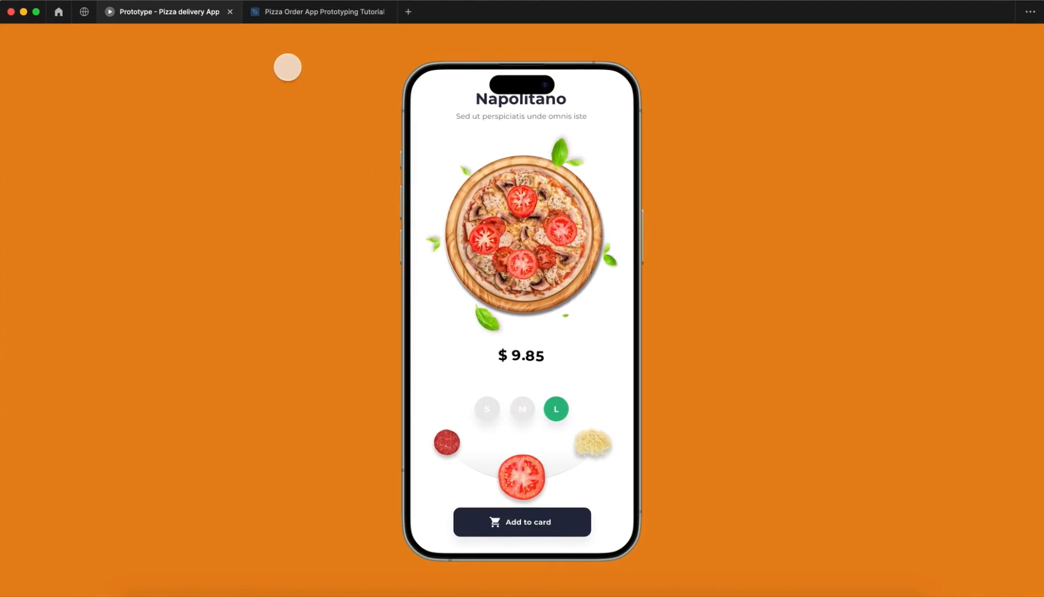
pyautogui.click(285, 16)
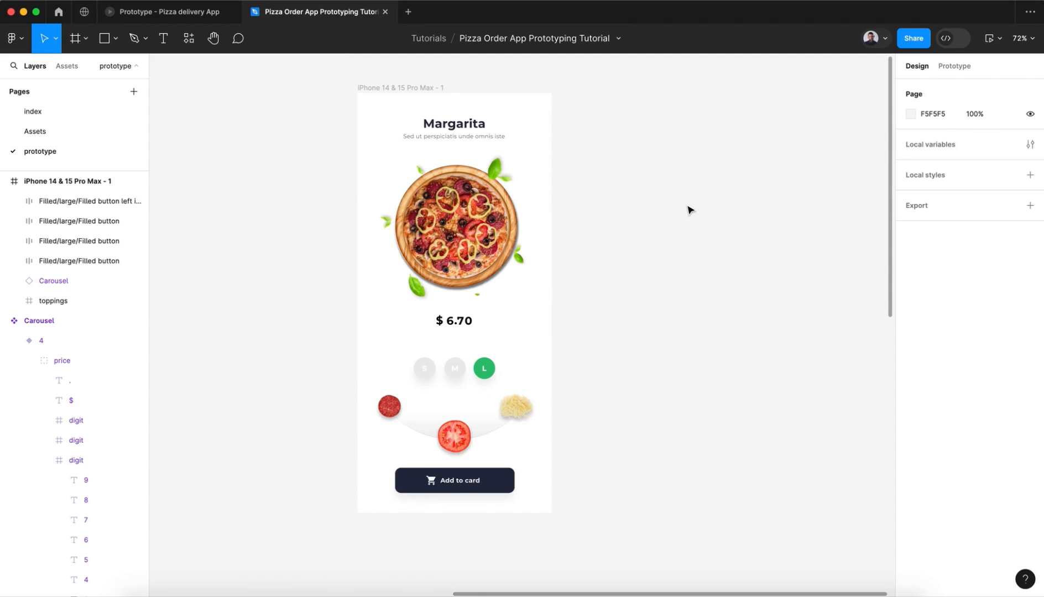
# Step: Duplicate the iPhone 14 & 15 Pro Max - 1 frame twice to make three screens side by side
pyautogui.hscroll(3, 686, 209)
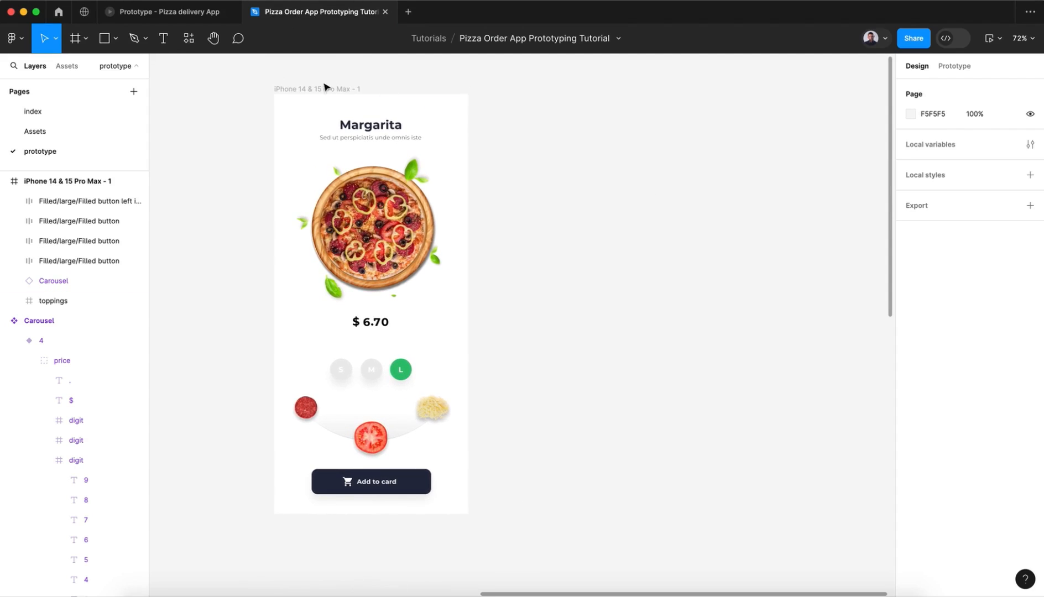
pyautogui.click(325, 88)
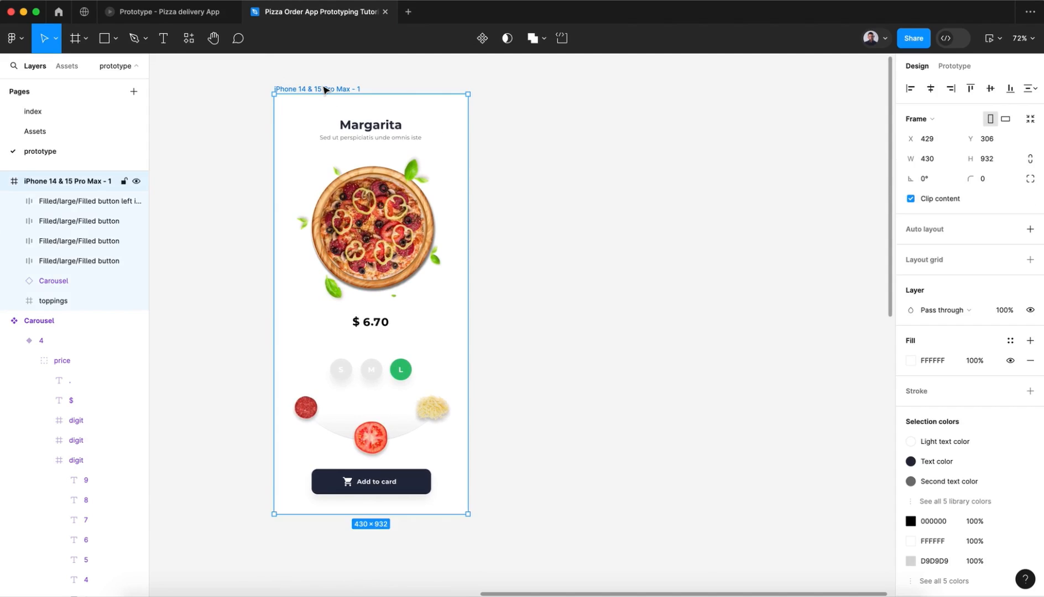
pyautogui.press('super+d')
pyautogui.press('super+d')
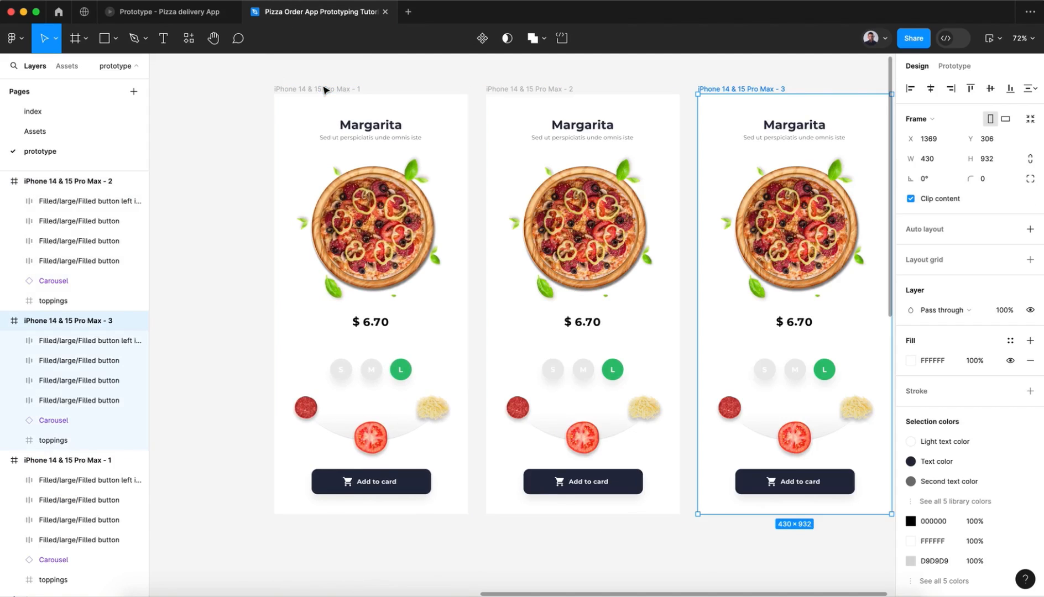
pyautogui.hscroll(3, 325, 90)
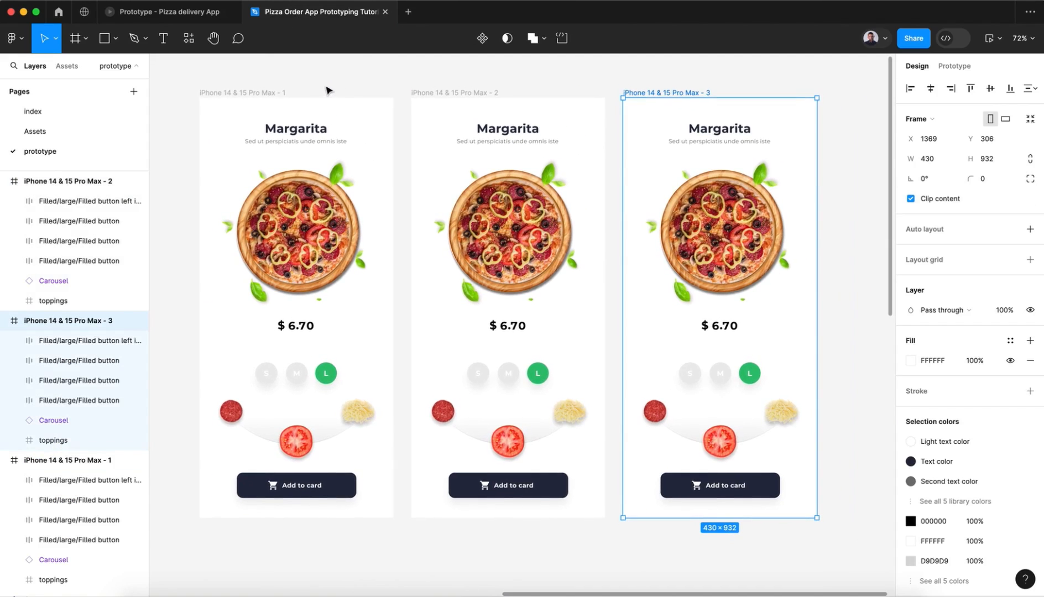
# Step: Scale the Carousel from its top centre to 369 × 492 in the second screen and to 343.5 × 458 in the first screen
pyautogui.click(301, 257)
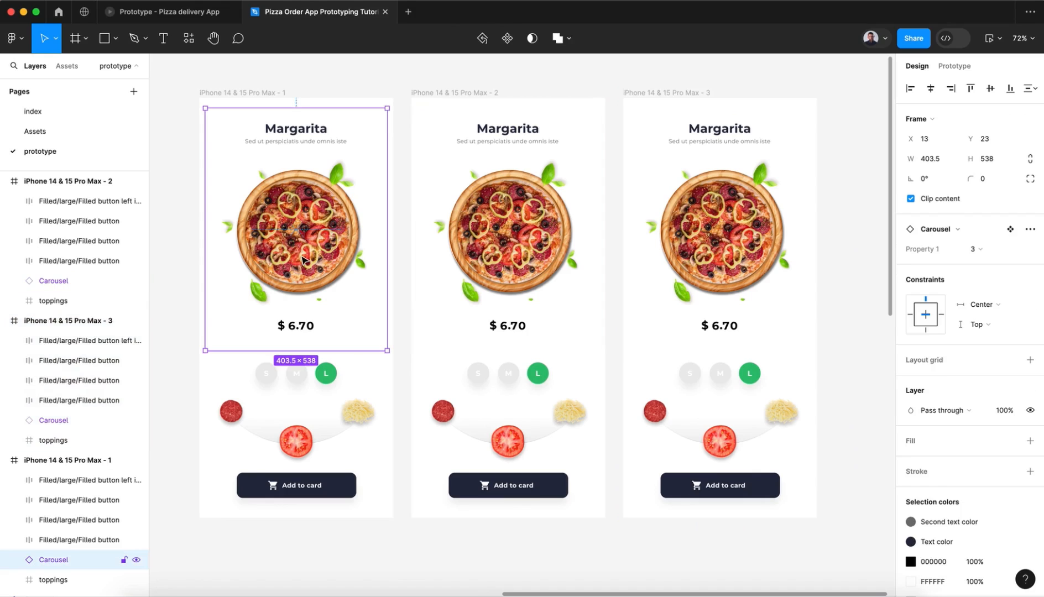
pyautogui.click(705, 259)
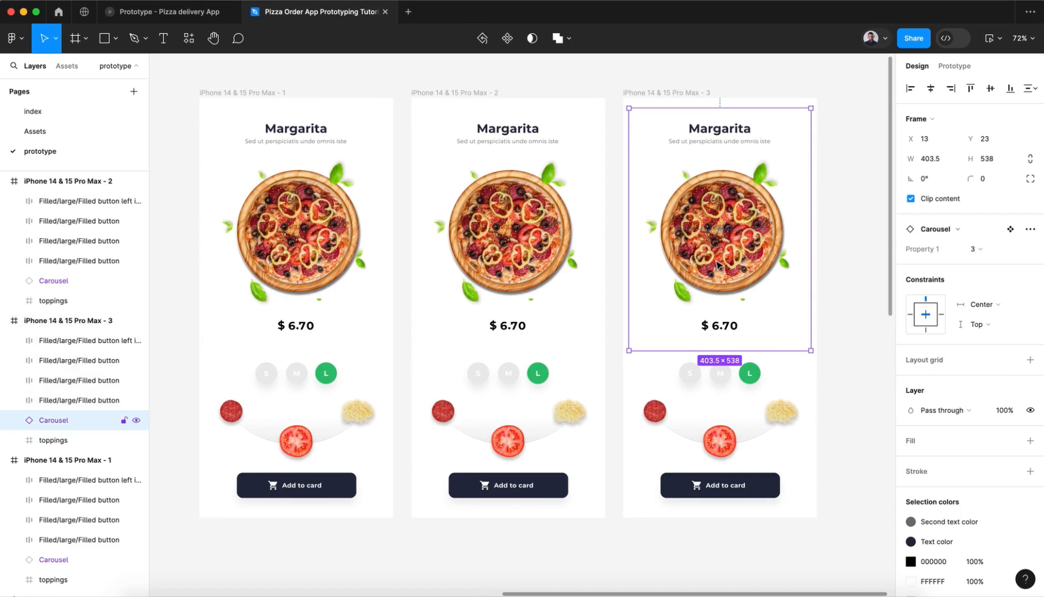
pyautogui.click(529, 260)
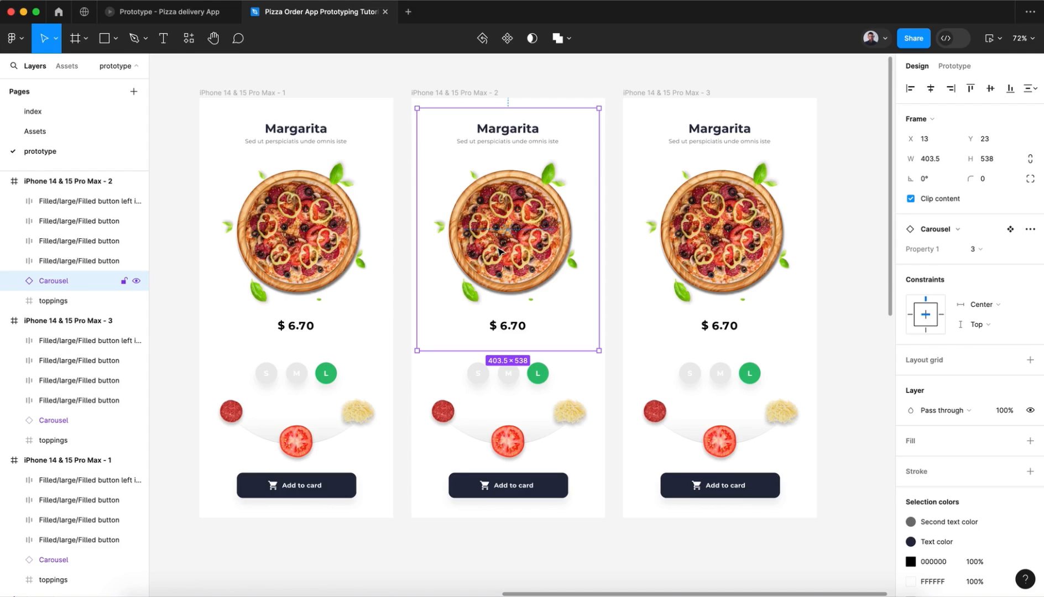
pyautogui.press('k')
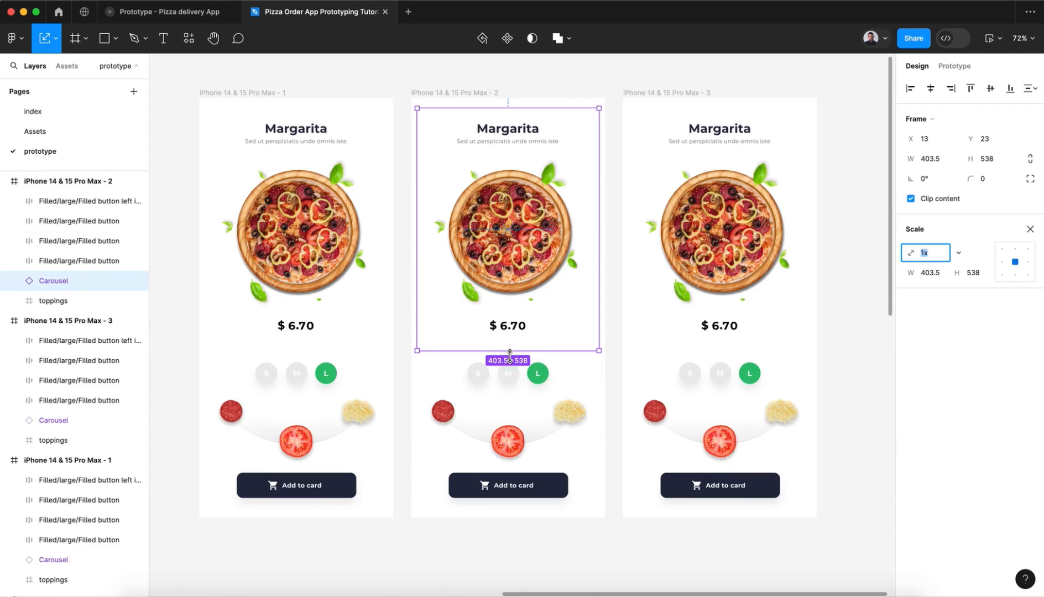
pyautogui.moveTo(508, 351); pyautogui.dragTo(508, 329)
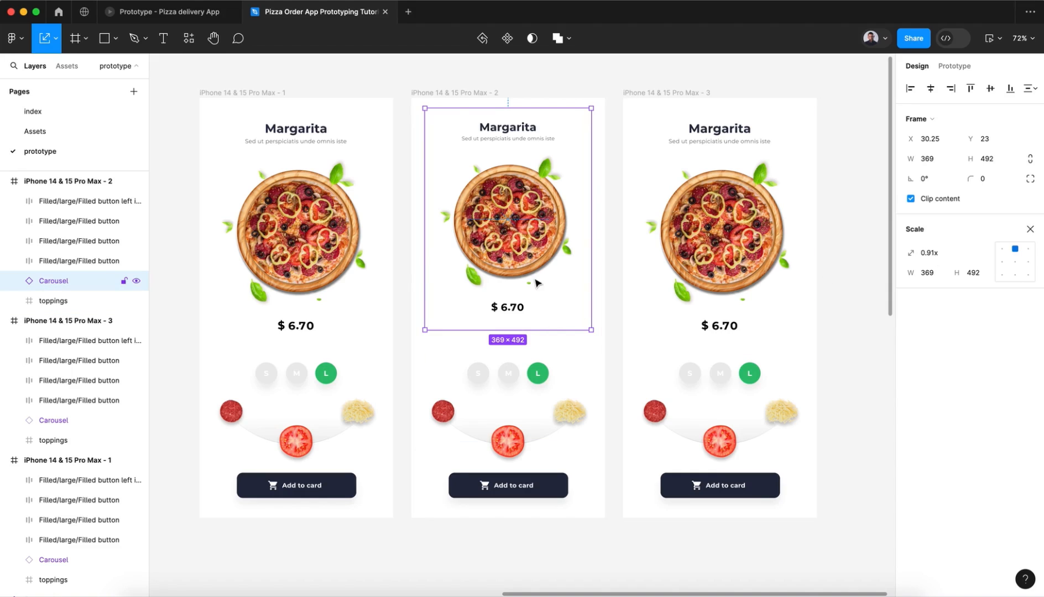
pyautogui.click(328, 245)
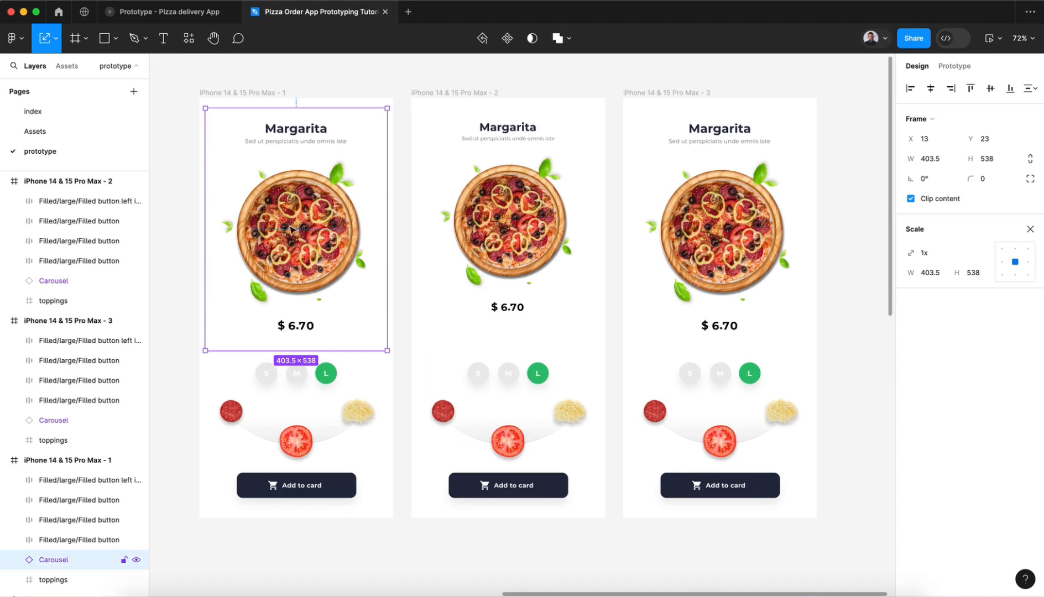
pyautogui.moveTo(300, 349); pyautogui.dragTo(301, 315)
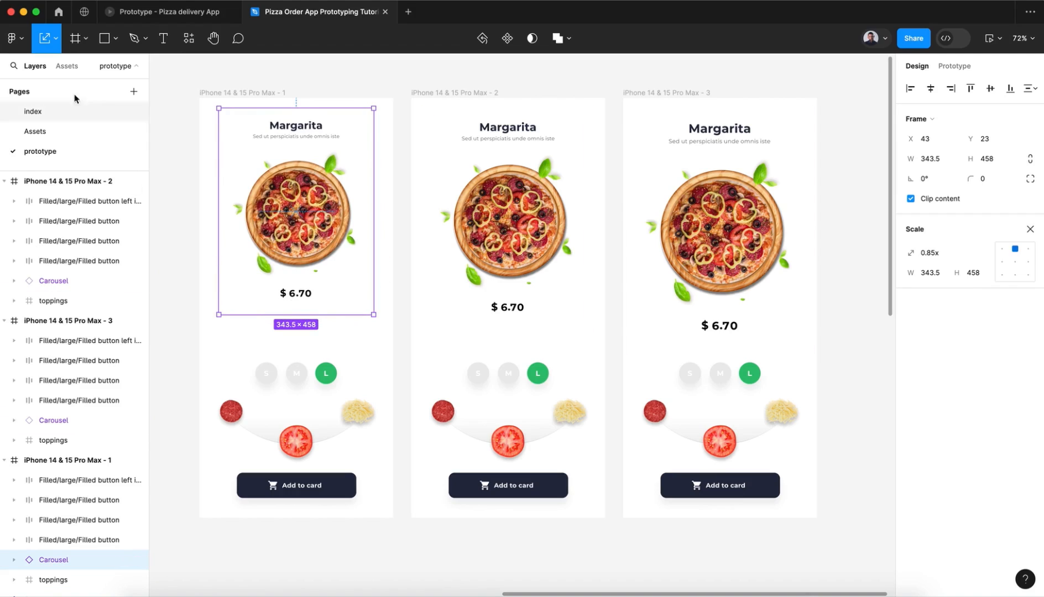
# Step: Close the Scale tool and align the Carousels of all three screens on their vertical centres
pyautogui.click(55, 39)
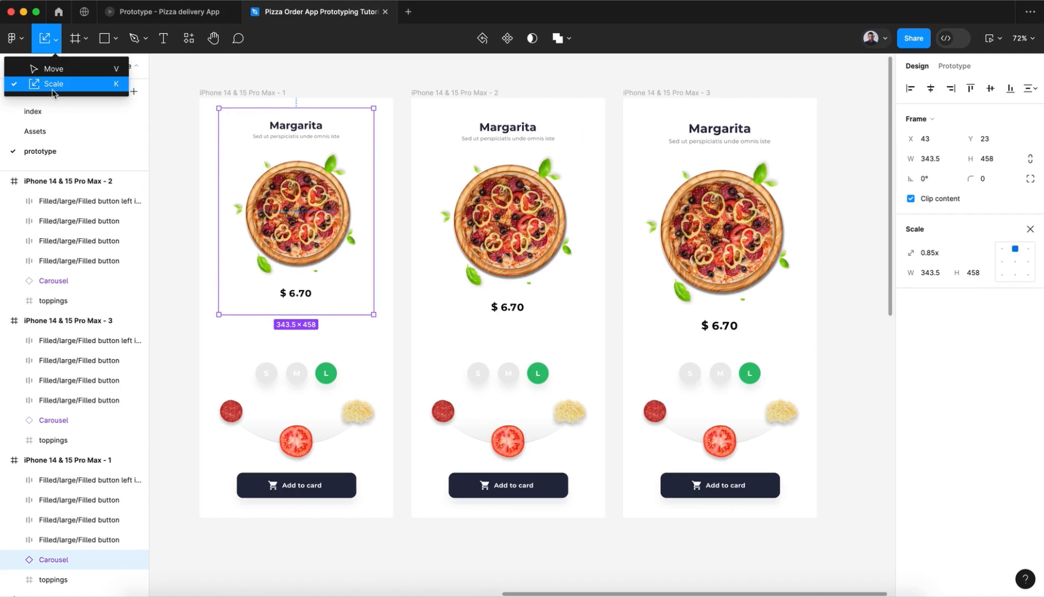
pyautogui.click(53, 88)
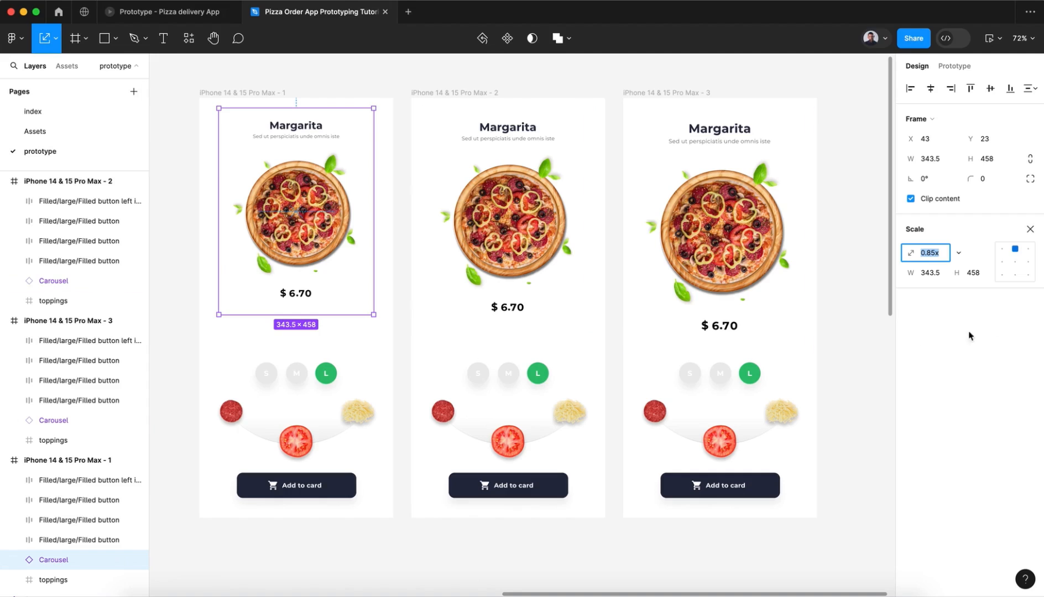
pyautogui.click(1030, 230)
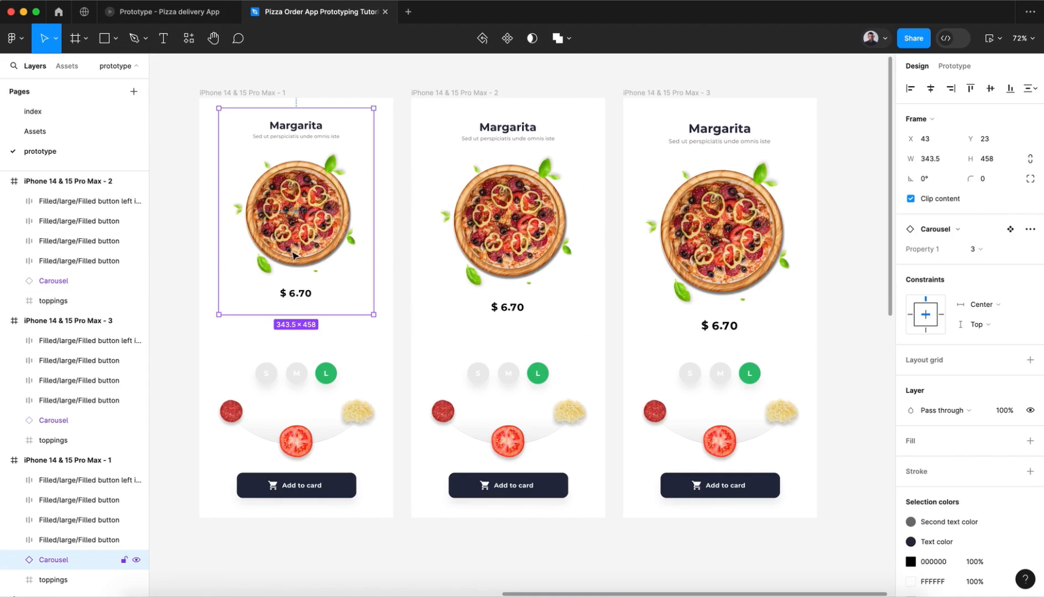
pyautogui.keyDown('shift'); pyautogui.click(481, 257); pyautogui.keyUp('shift')
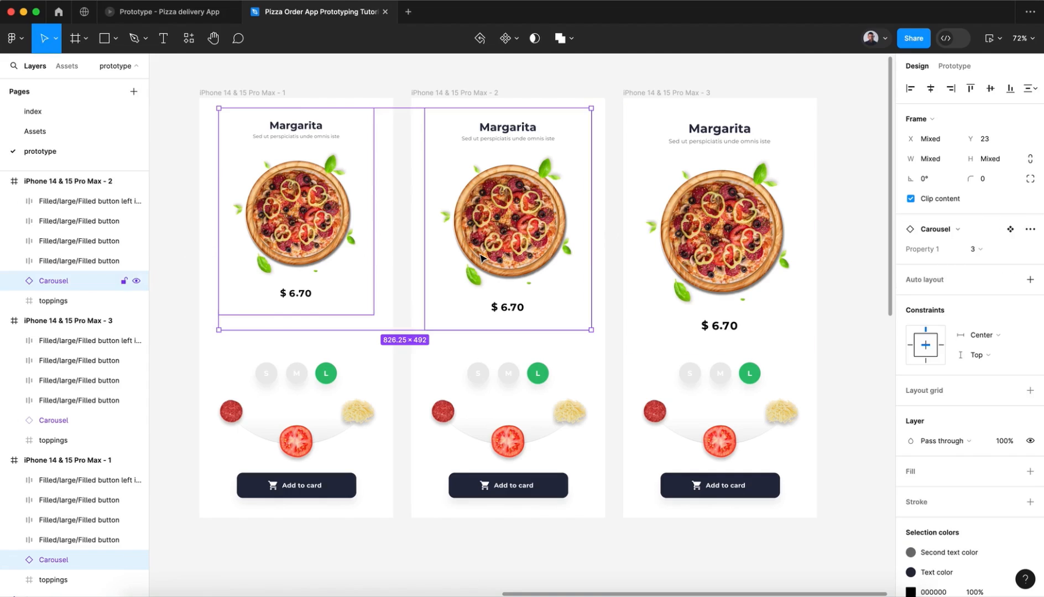
pyautogui.keyDown('shift'); pyautogui.click(695, 263); pyautogui.keyUp('shift')
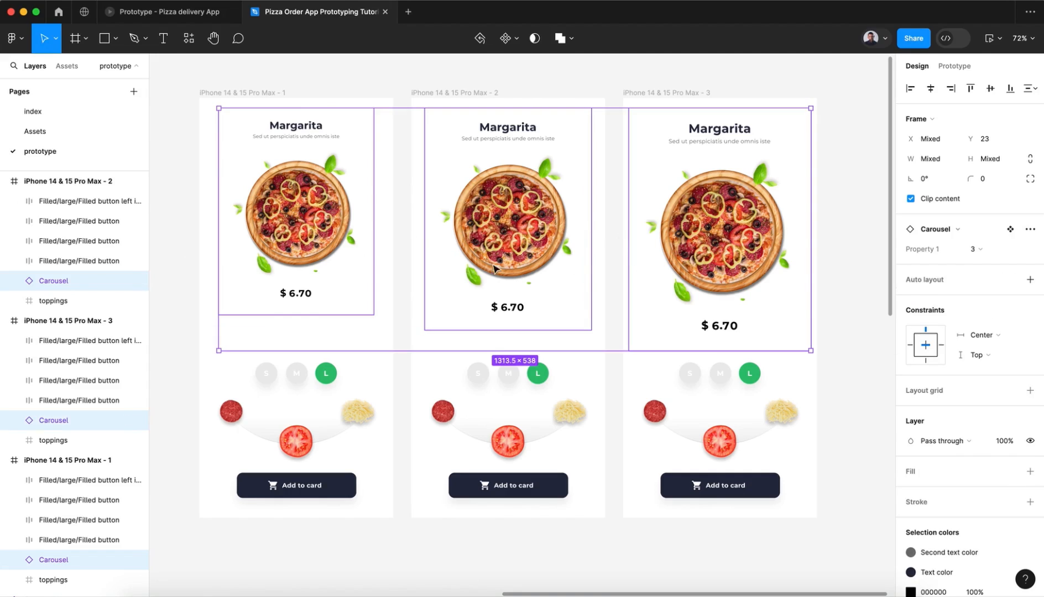
pyautogui.click(991, 89)
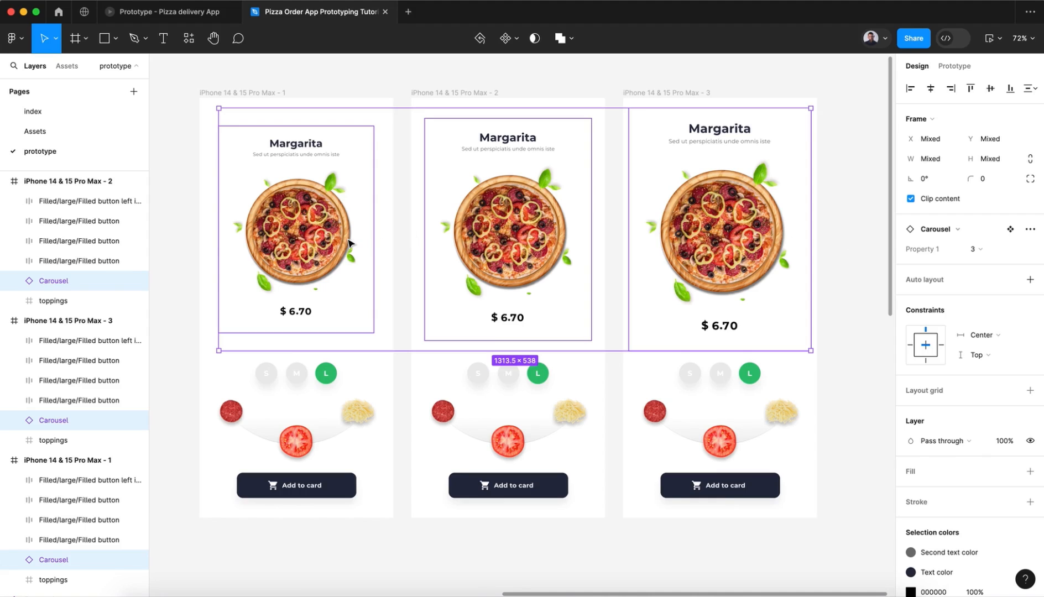
pyautogui.click(824, 279)
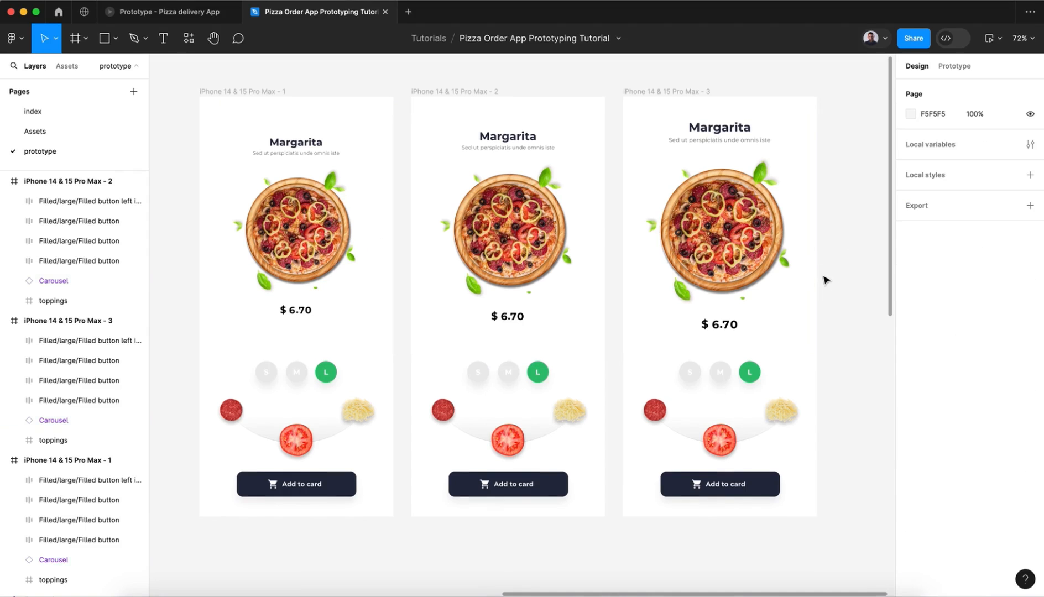
# Step: Detach the fill style of the S button in the first screen and fill it with green 2DC071 sampled from the L button
pyautogui.scroll(-2, 822, 278)
pyautogui.click(283, 349)
pyautogui.click(283, 349)
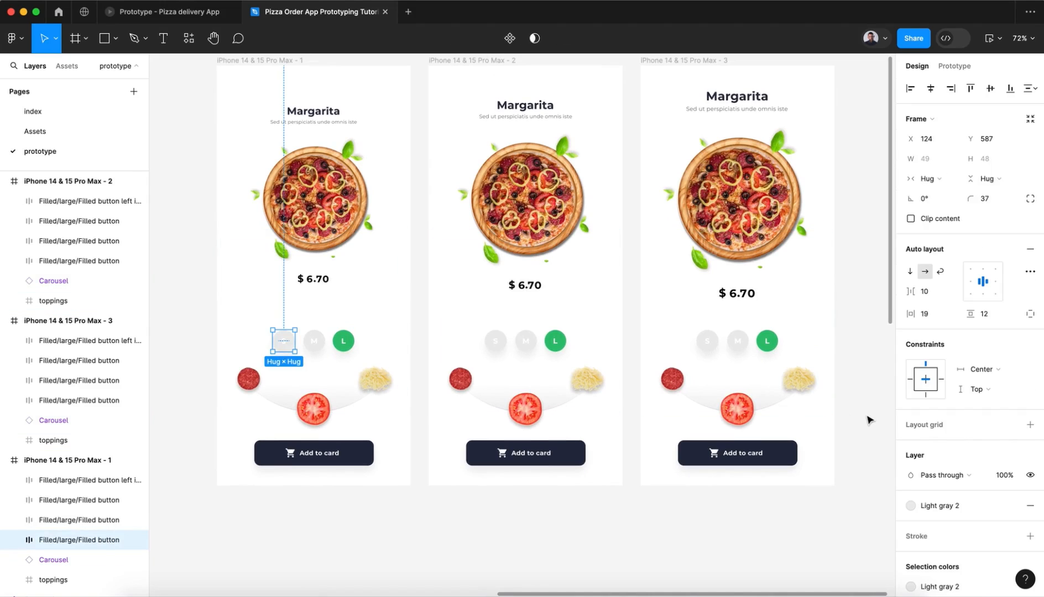
pyautogui.scroll(-3, 952, 473)
pyautogui.click(952, 388)
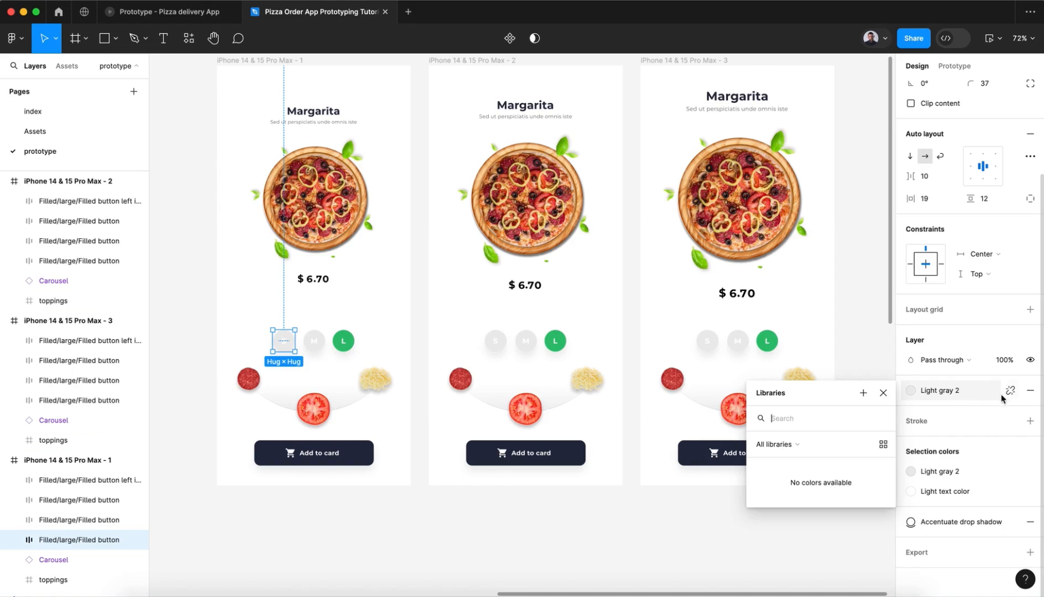
pyautogui.click(1010, 391)
pyautogui.click(911, 411)
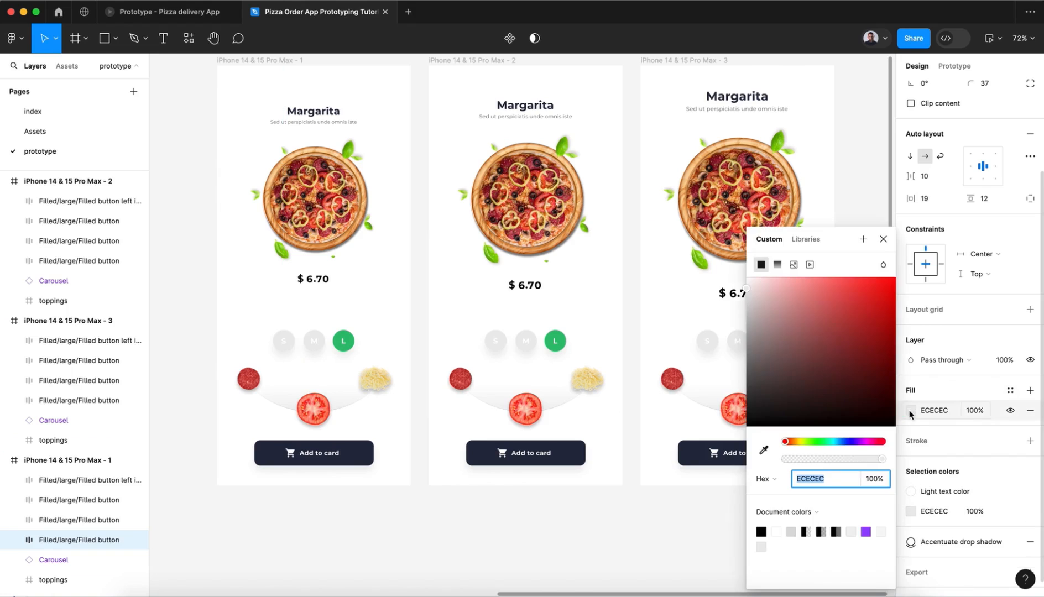
pyautogui.click(770, 451)
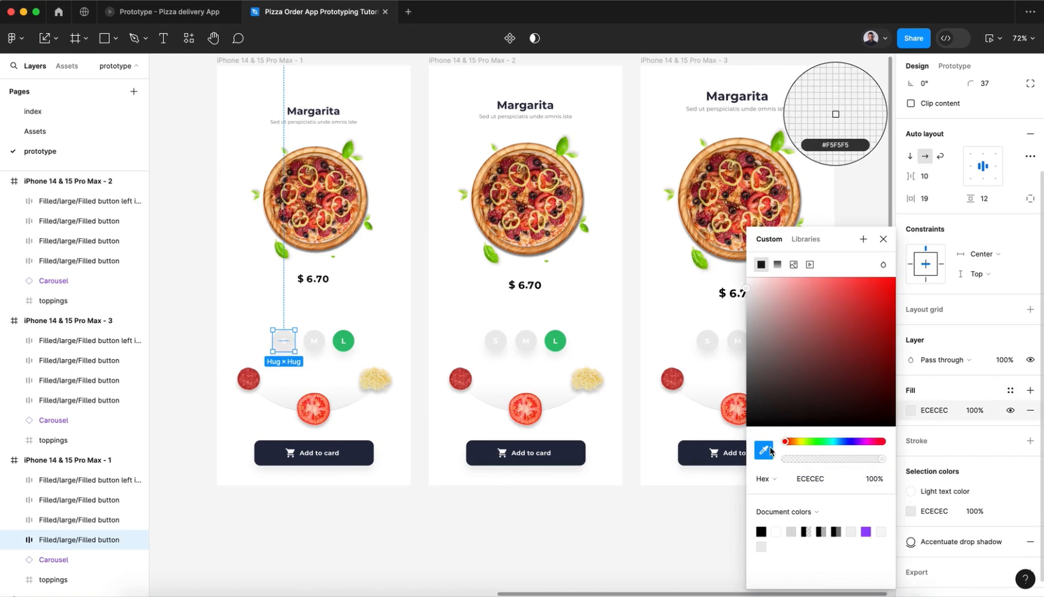
pyautogui.click(347, 341)
pyautogui.click(883, 240)
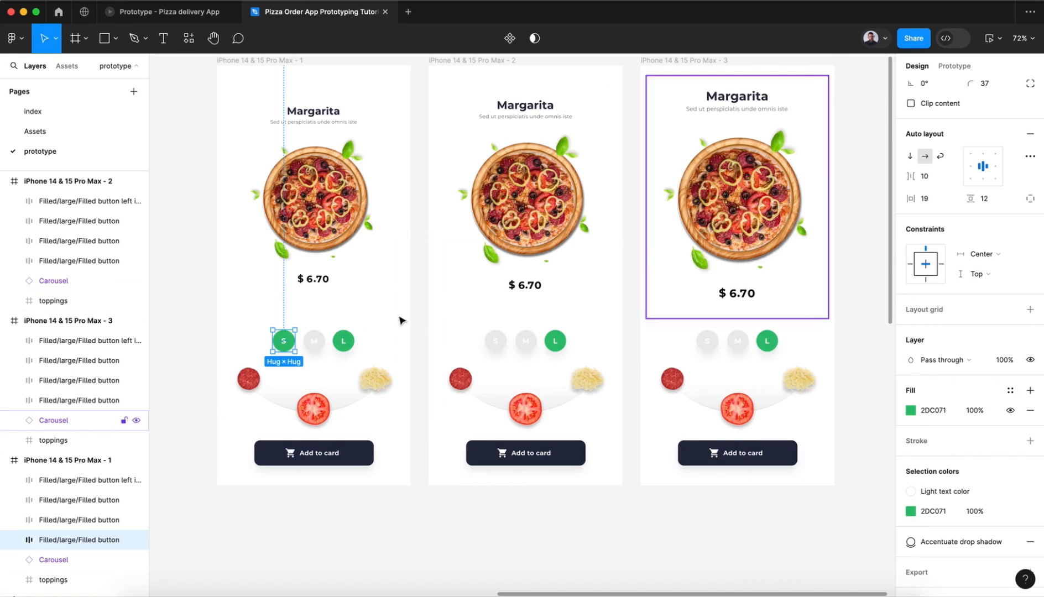
# Step: Detach the fill style of the first screen's L button and fill it with grey ECECEC sampled from the M button
pyautogui.click(349, 342)
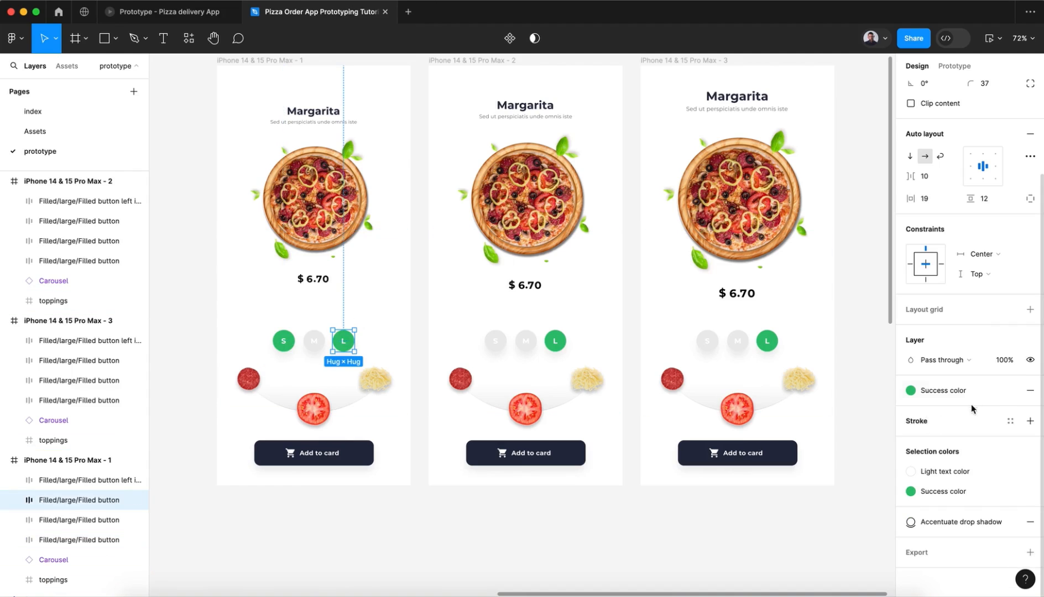
pyautogui.click(911, 410)
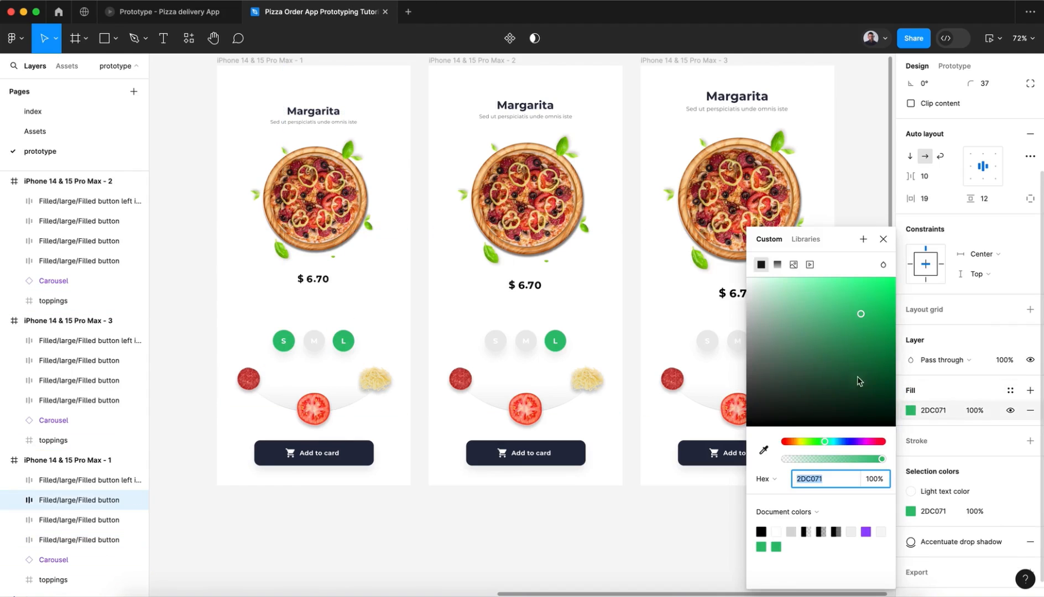
pyautogui.click(763, 450)
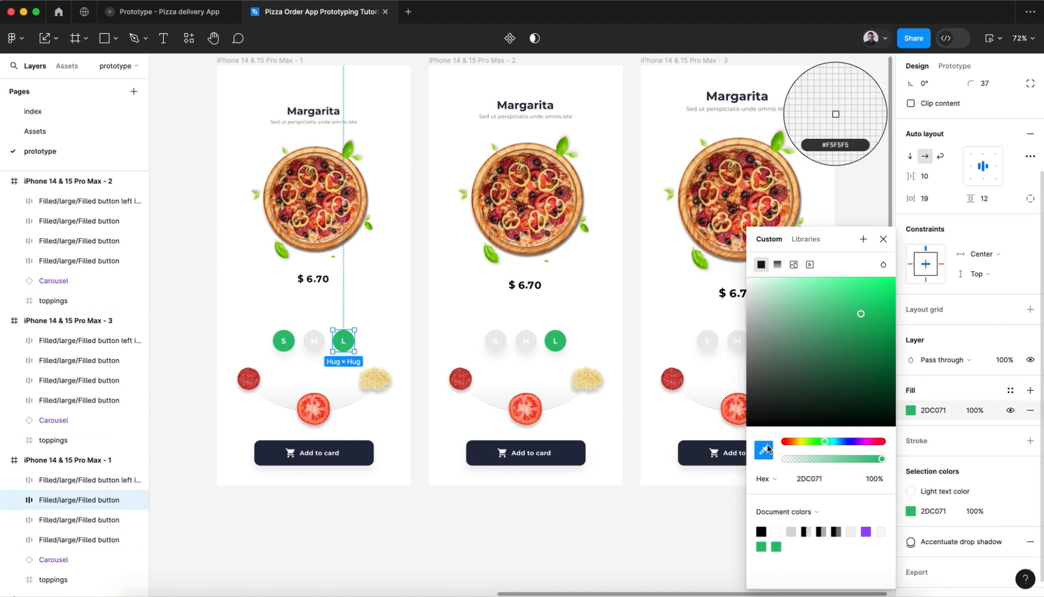
pyautogui.click(316, 342)
pyautogui.click(883, 239)
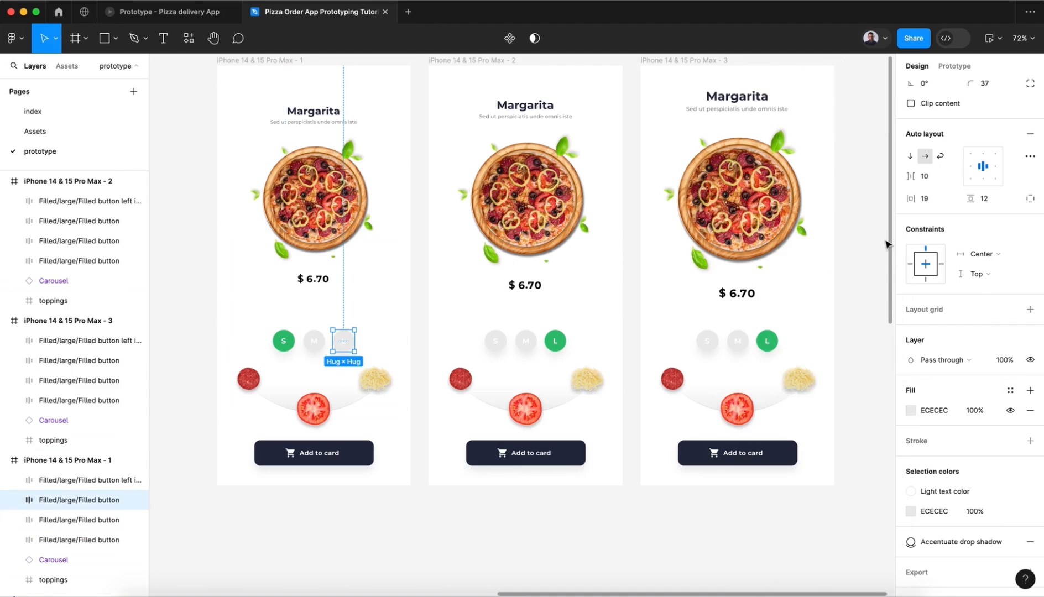
# Step: Rename the three iPhone frames S, M and L, in order from the smallest to the largest pizza
pyautogui.scroll(3, 325, 128)
pyautogui.click(285, 123)
pyautogui.doubleClick(283, 123)
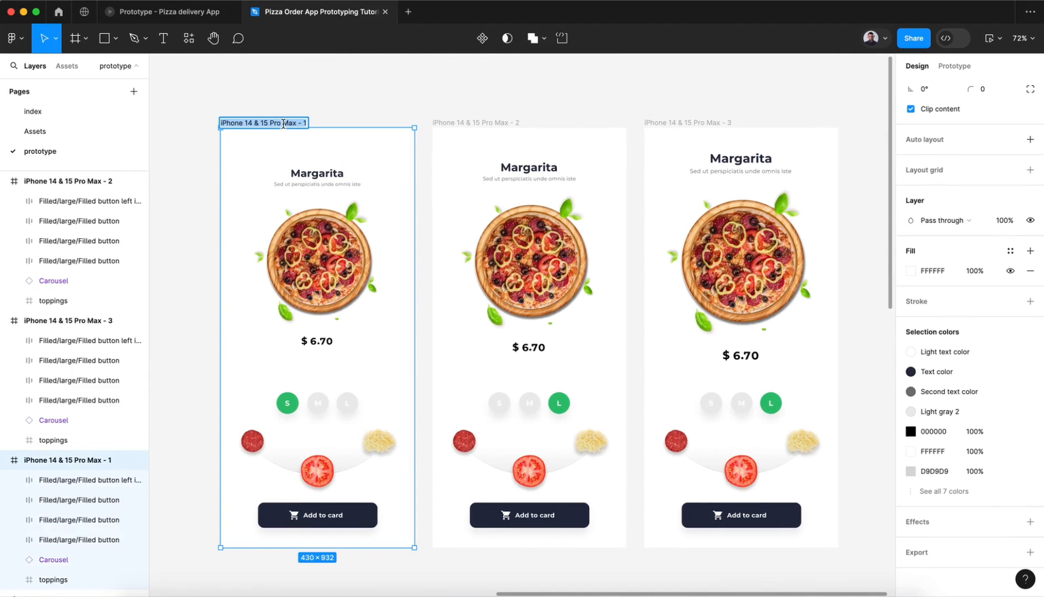
pyautogui.write('S')
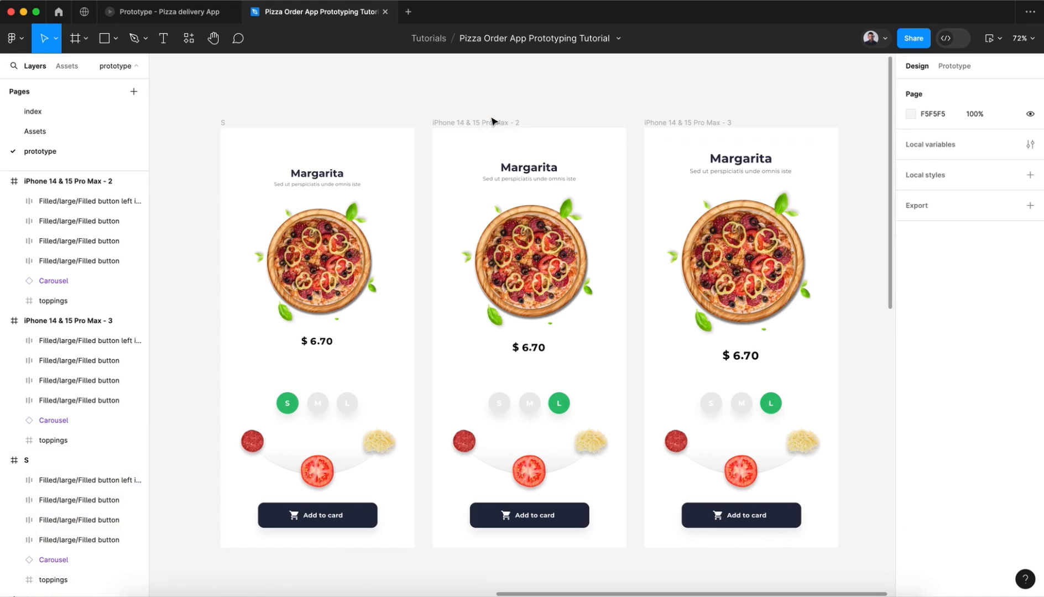
pyautogui.click(491, 122)
pyautogui.doubleClick(490, 121)
pyautogui.write('M')
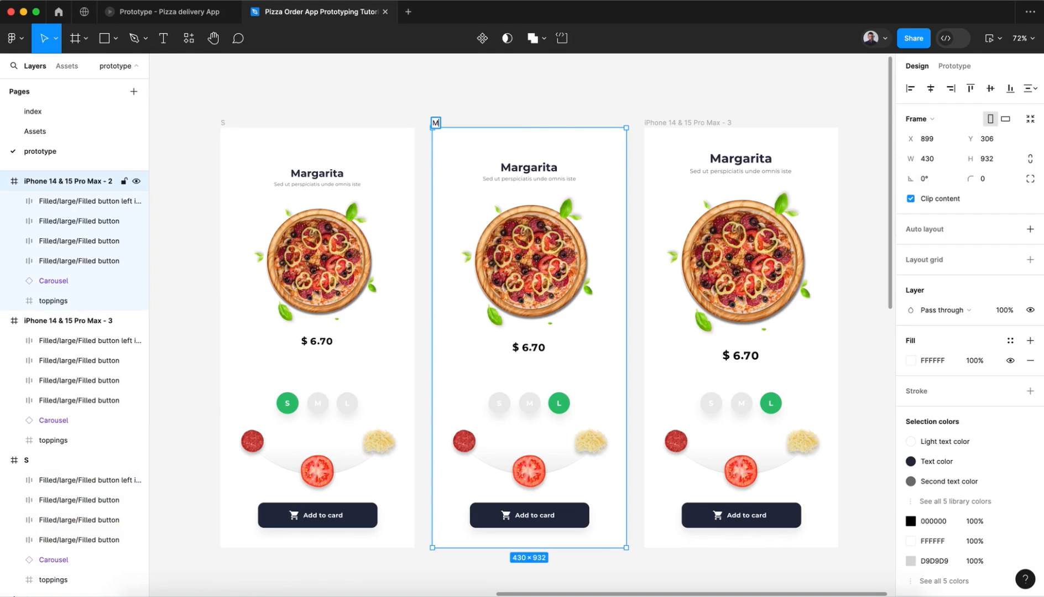
pyautogui.click(658, 137)
pyautogui.doubleClick(658, 121)
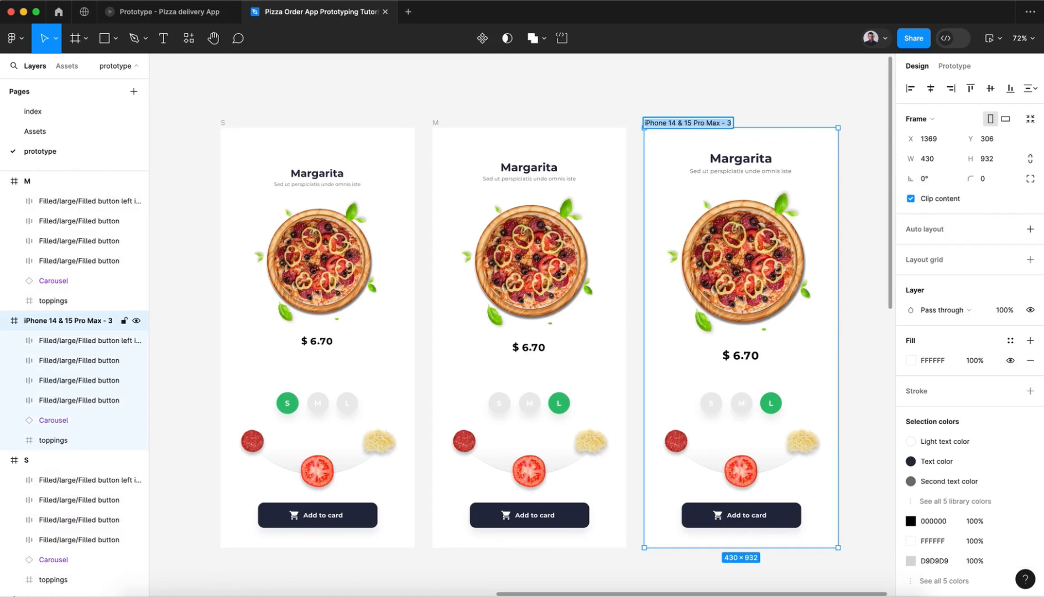
pyautogui.write('L')
pyautogui.click(608, 111)
# Step: Detach the fill style of the M button in the M frame and fill it with the document green 2DC071
pyautogui.scroll(-3, 609, 111)
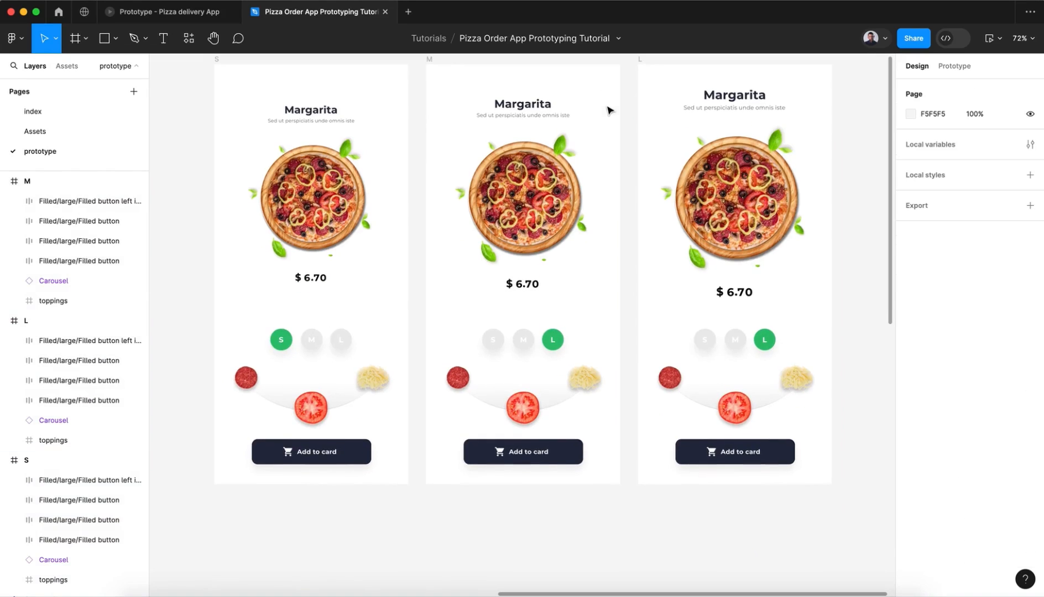
pyautogui.click(522, 349)
pyautogui.scroll(-1, 967, 431)
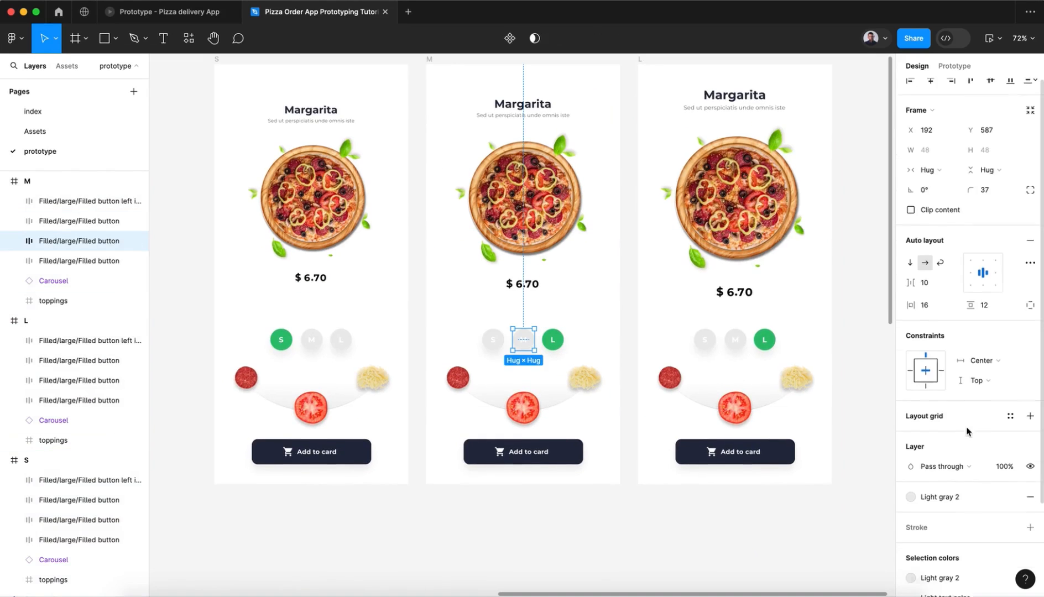
pyautogui.scroll(-2, 966, 431)
pyautogui.click(1011, 388)
pyautogui.click(915, 410)
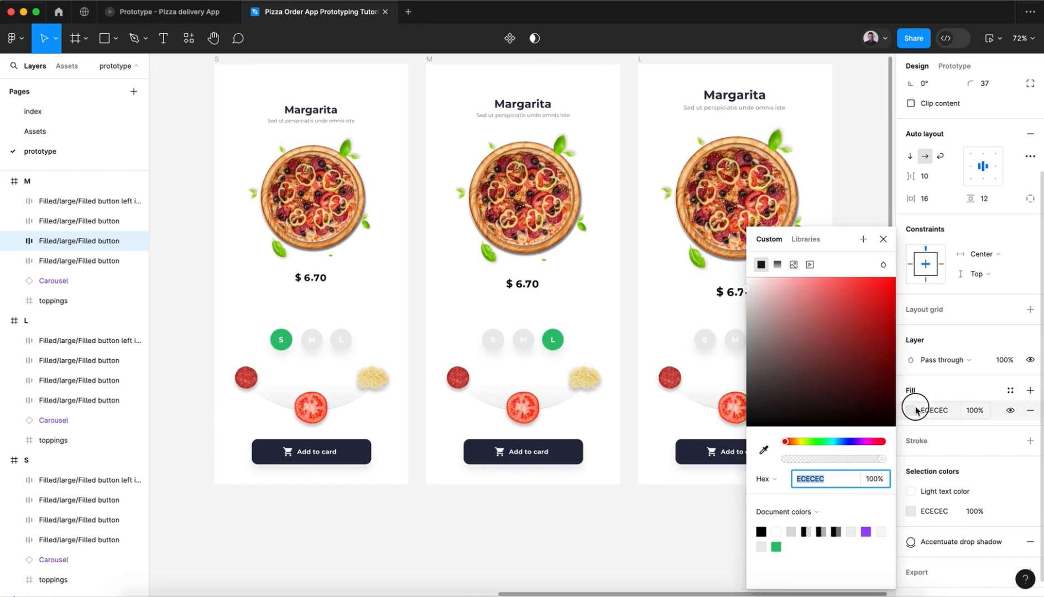
pyautogui.click(776, 547)
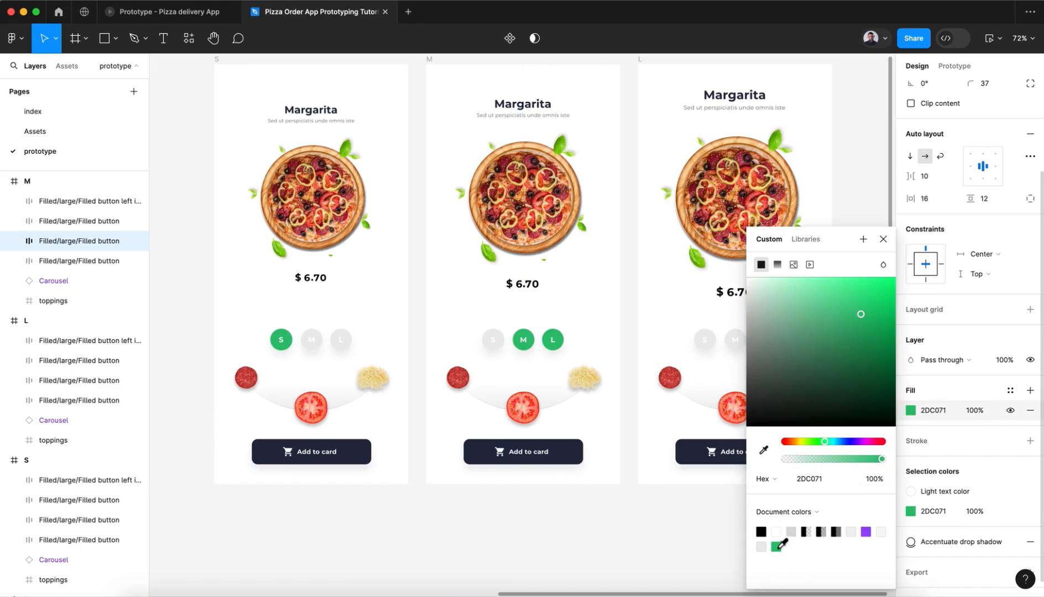
pyautogui.click(883, 241)
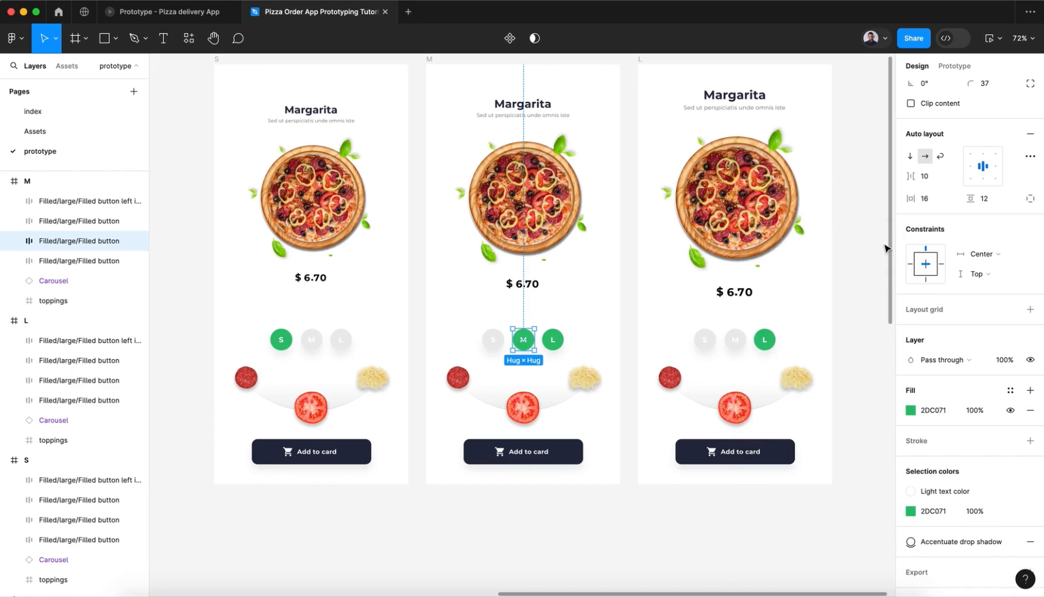
# Step: Detach the fill style of the M frame's L button and fill it with grey ECECEC sampled from the S frame's L button
pyautogui.click(551, 349)
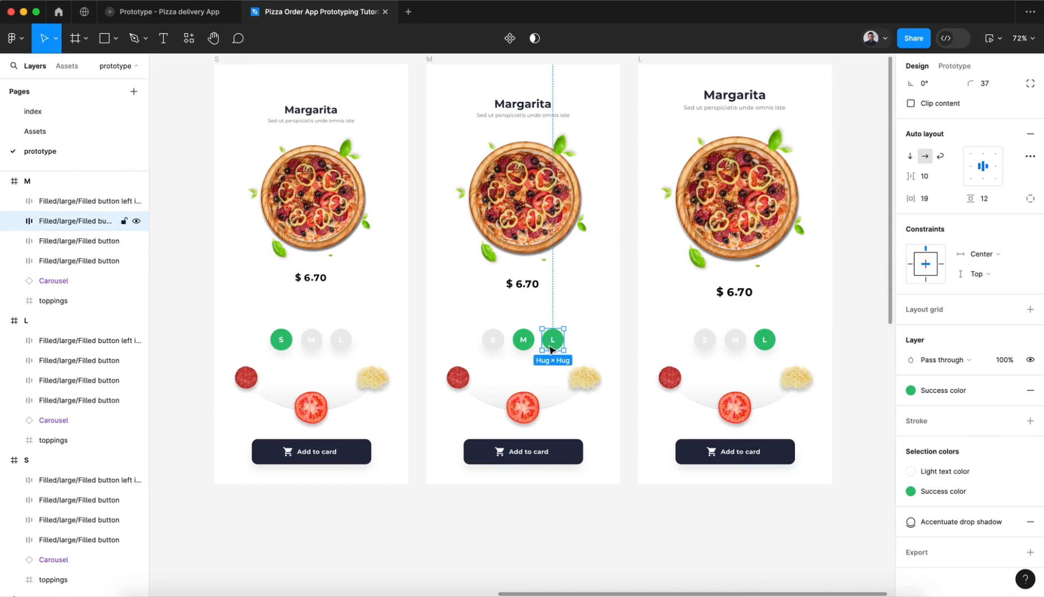
pyautogui.click(1012, 391)
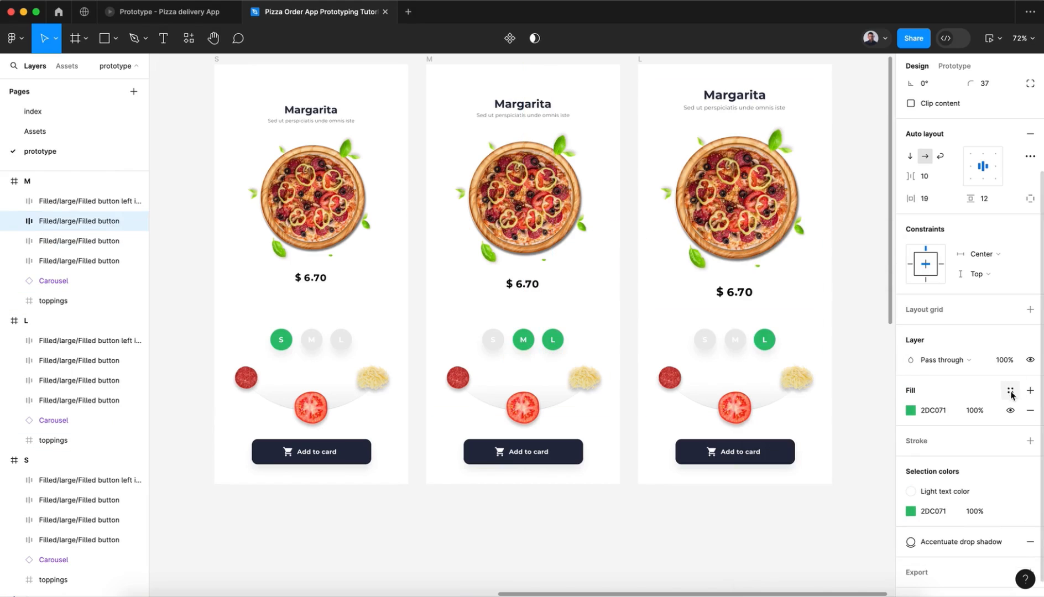
pyautogui.click(911, 411)
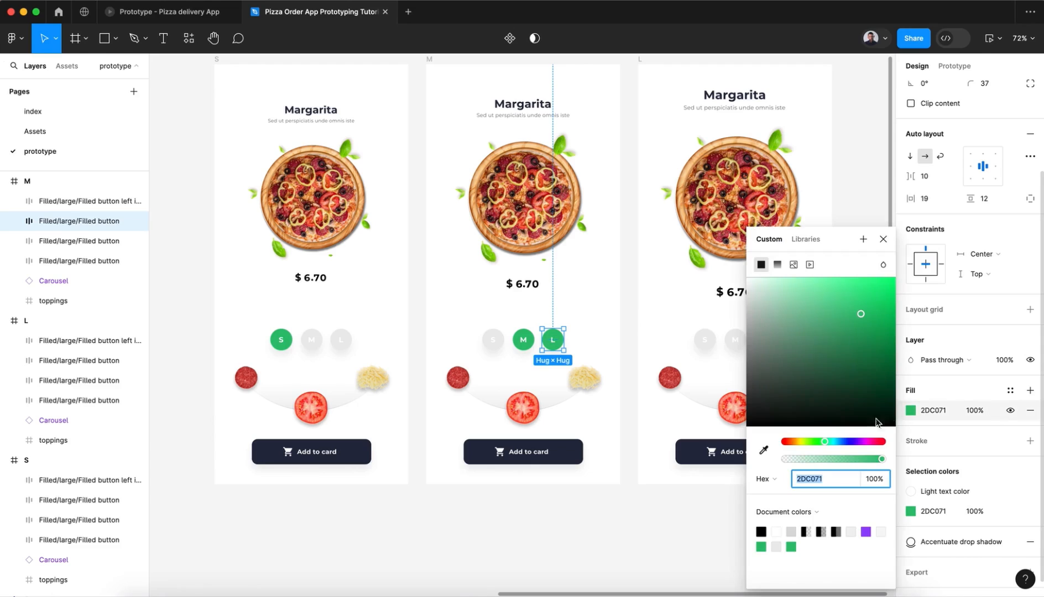
pyautogui.click(764, 450)
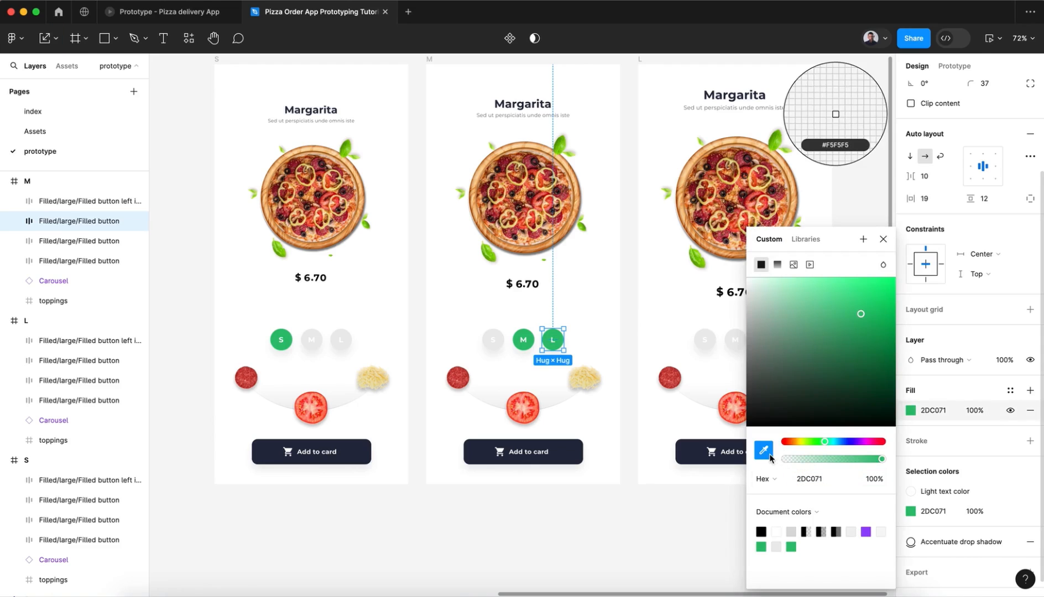
pyautogui.click(350, 334)
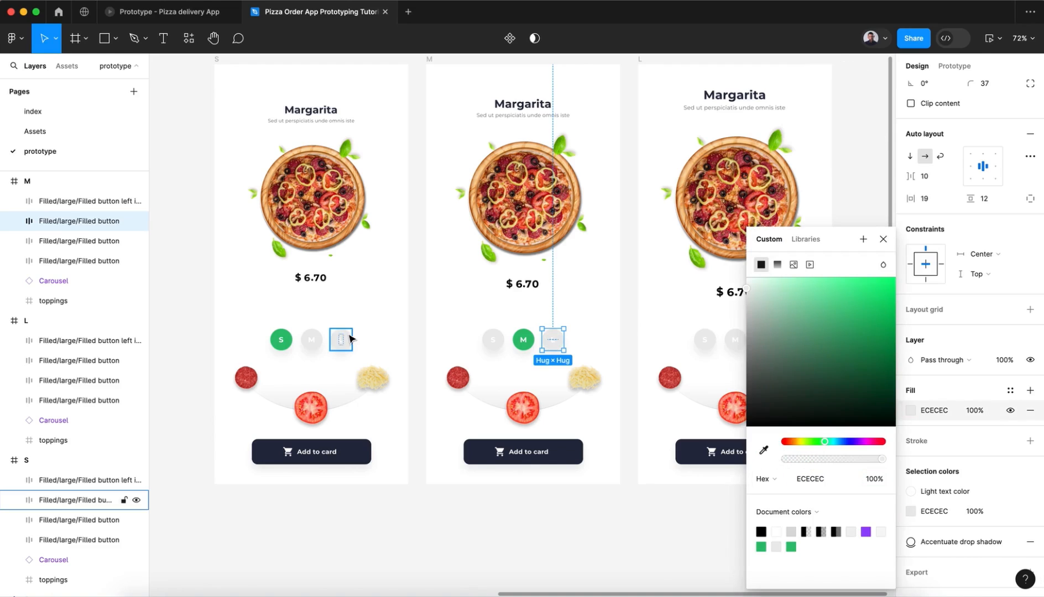
pyautogui.click(883, 240)
pyautogui.click(856, 301)
pyautogui.scroll(3, 856, 302)
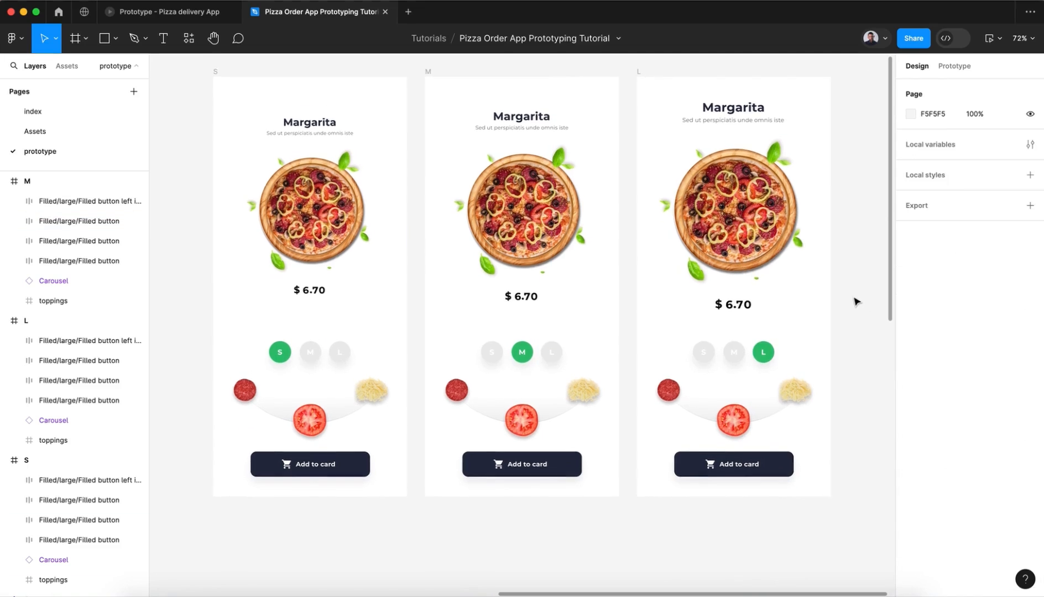
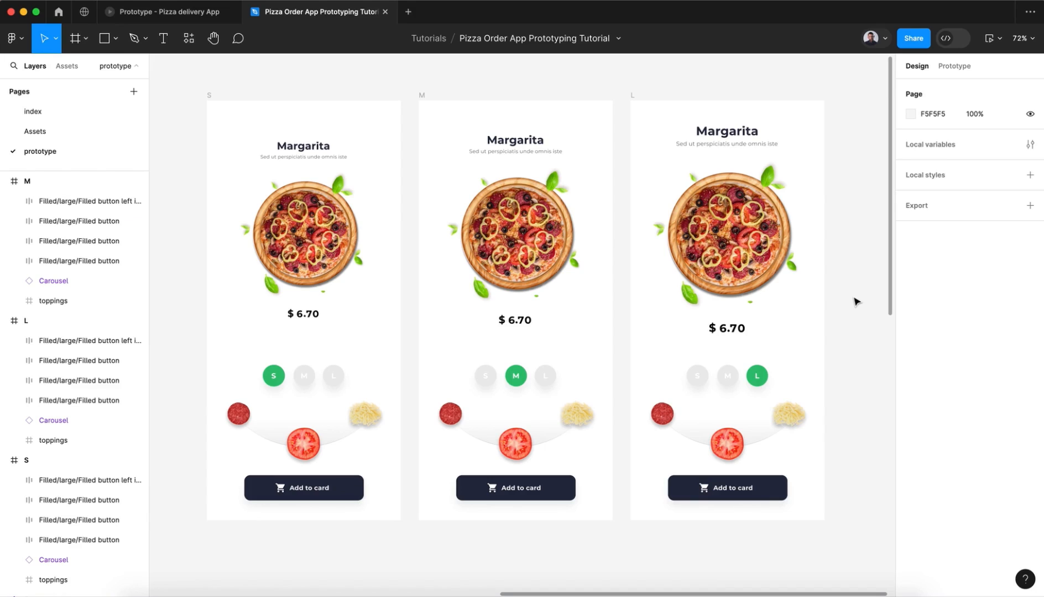
# Step: Link the S frame's M button to the M frame with an on-click navigation
pyautogui.click(961, 77)
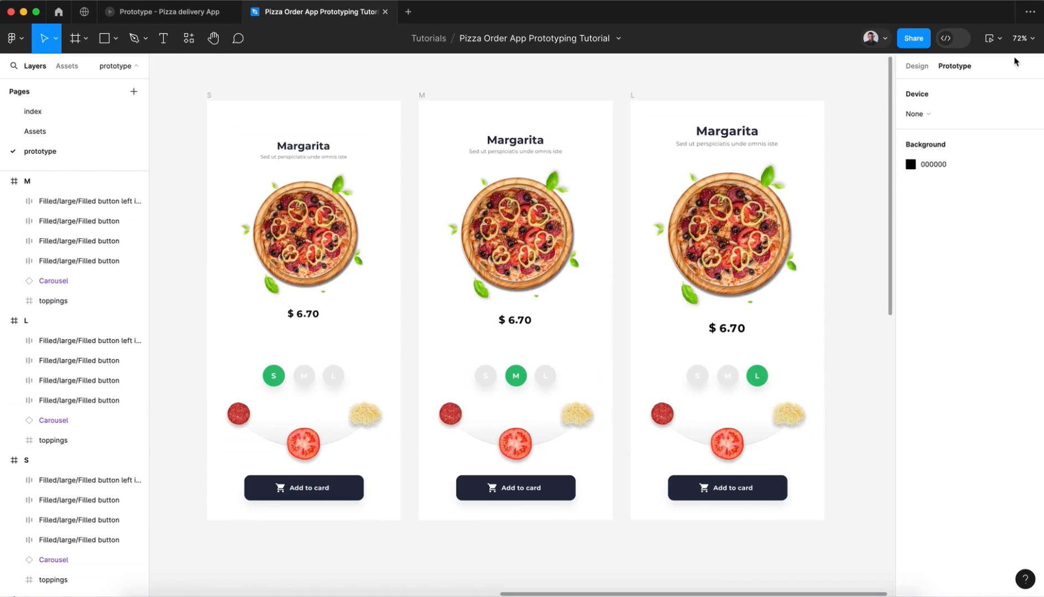
pyautogui.click(282, 377)
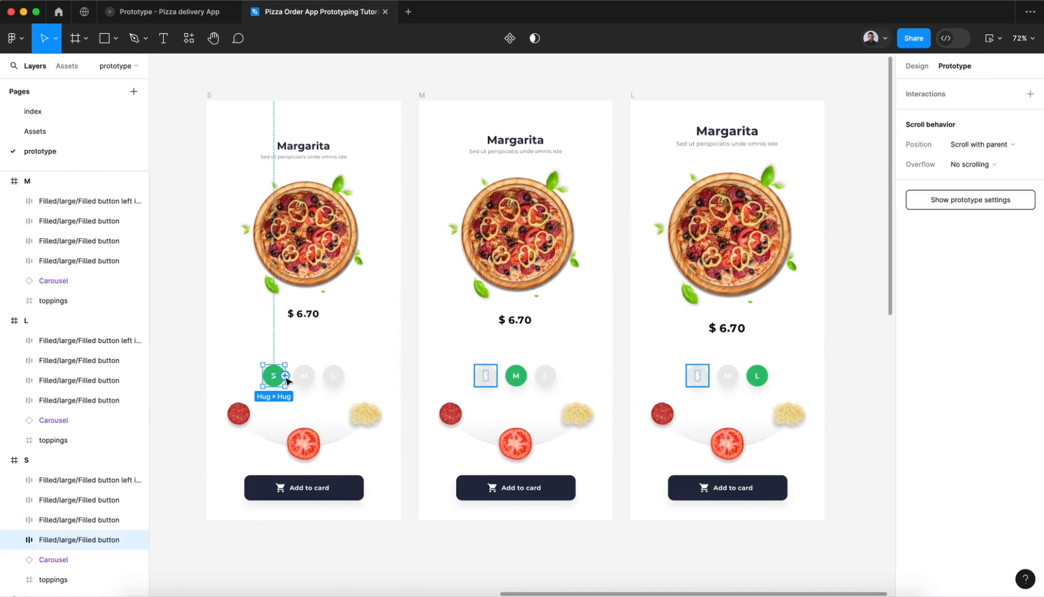
pyautogui.click(303, 382)
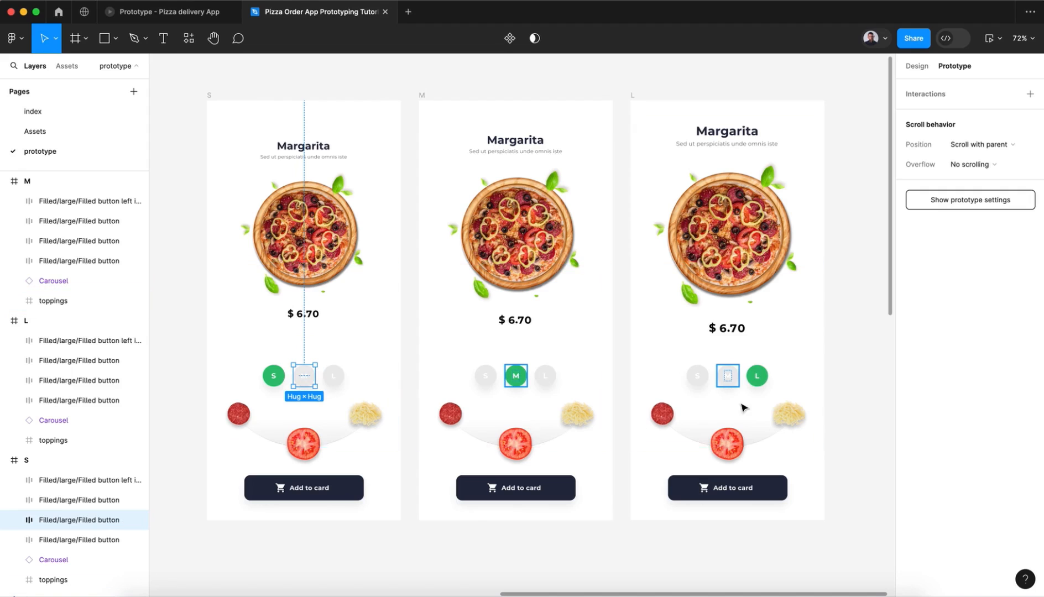
pyautogui.moveTo(316, 380)
pyautogui.moveTo(315, 376); pyautogui.dragTo(485, 309)
# Step: Set the transition of the S frame's M button to Smart animate with Bouncy easing and a 600 ms duration
pyautogui.click(420, 409)
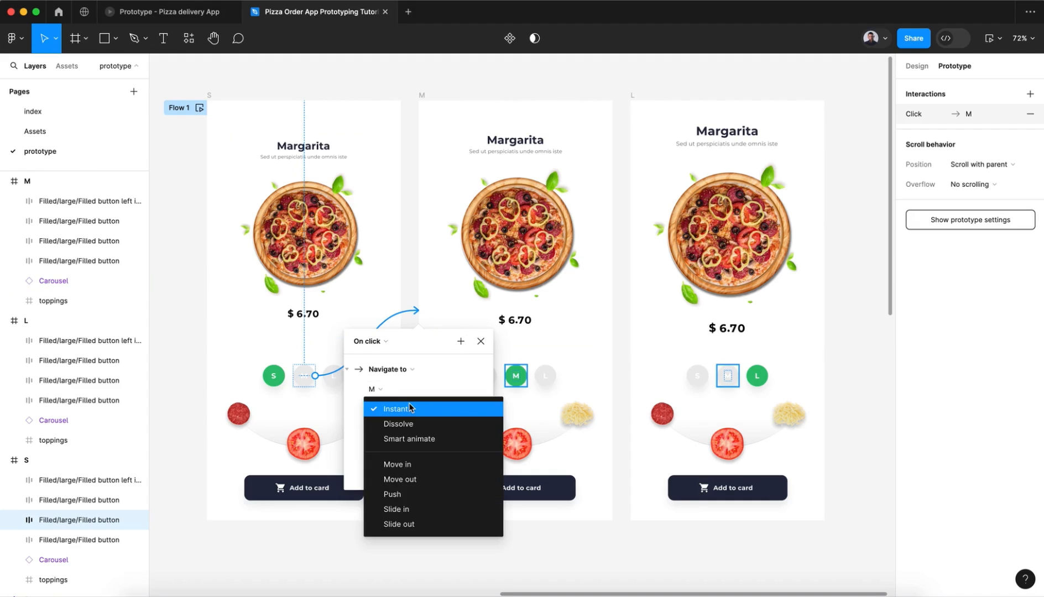
pyautogui.click(418, 436)
pyautogui.click(412, 432)
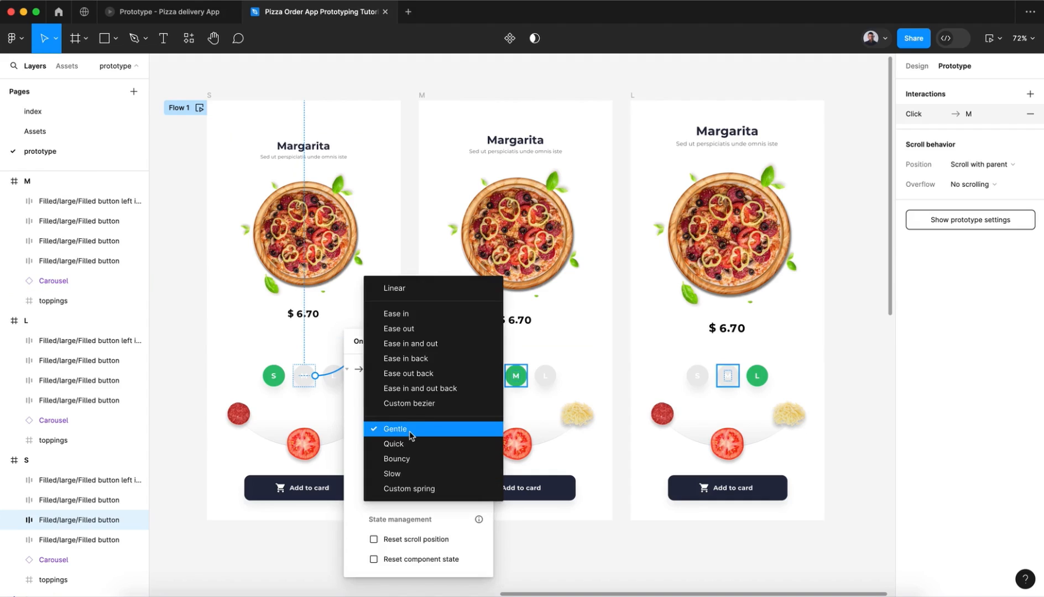
pyautogui.click(411, 459)
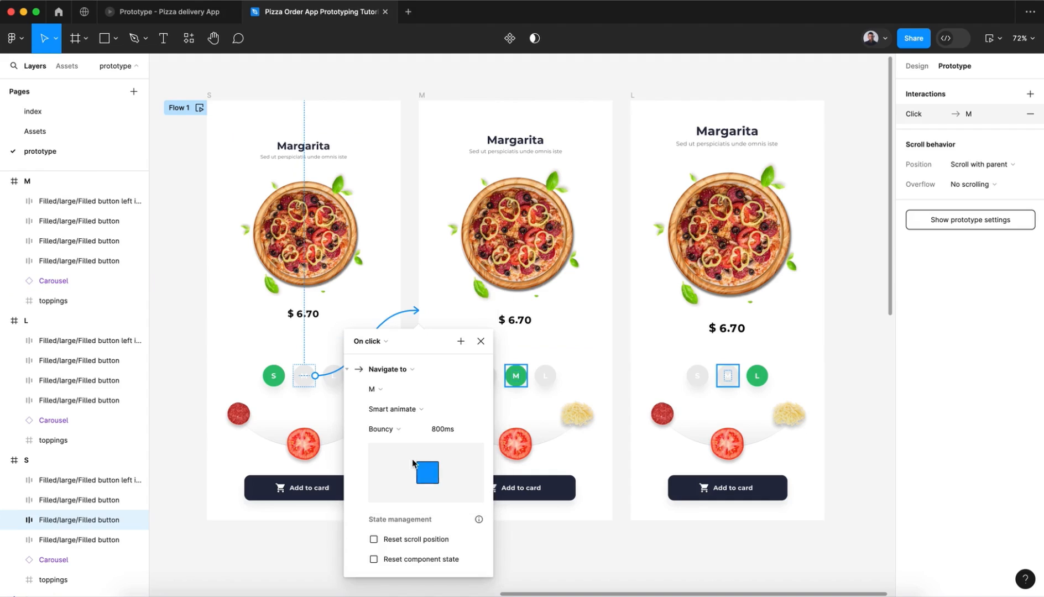
pyautogui.click(434, 429)
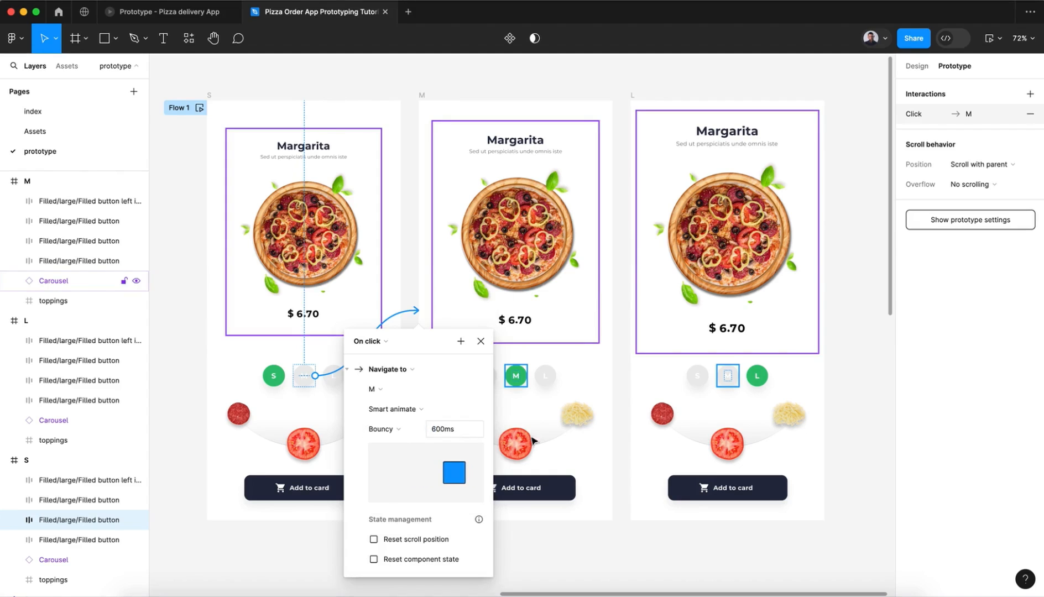
pyautogui.click(481, 341)
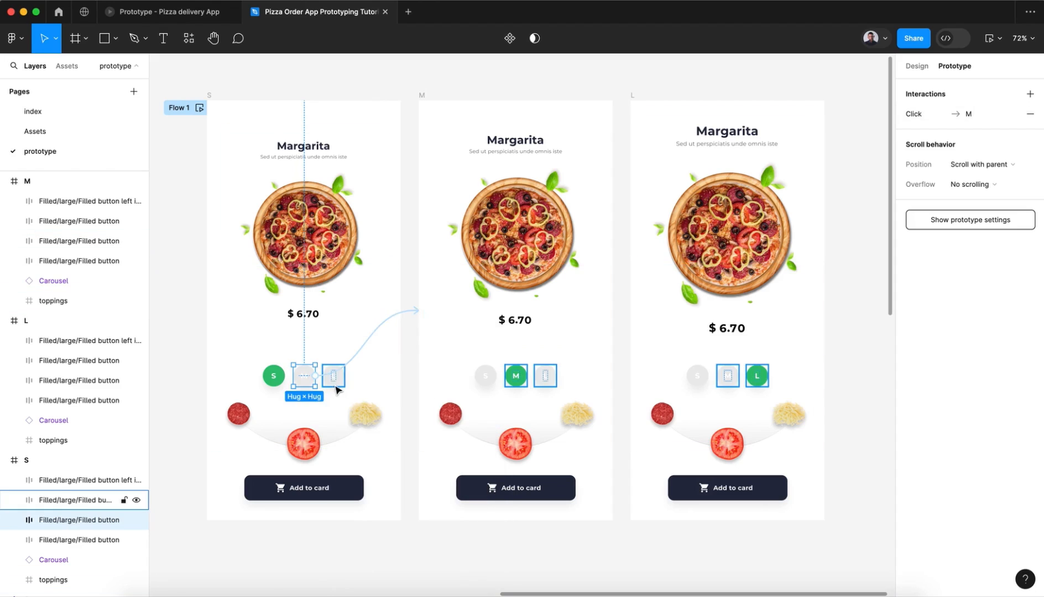
# Step: Link the S frame's L button to the L frame on click, using Smart animate, Bouncy, 600 ms
pyautogui.click(337, 387)
pyautogui.moveTo(332, 388); pyautogui.dragTo(714, 332)
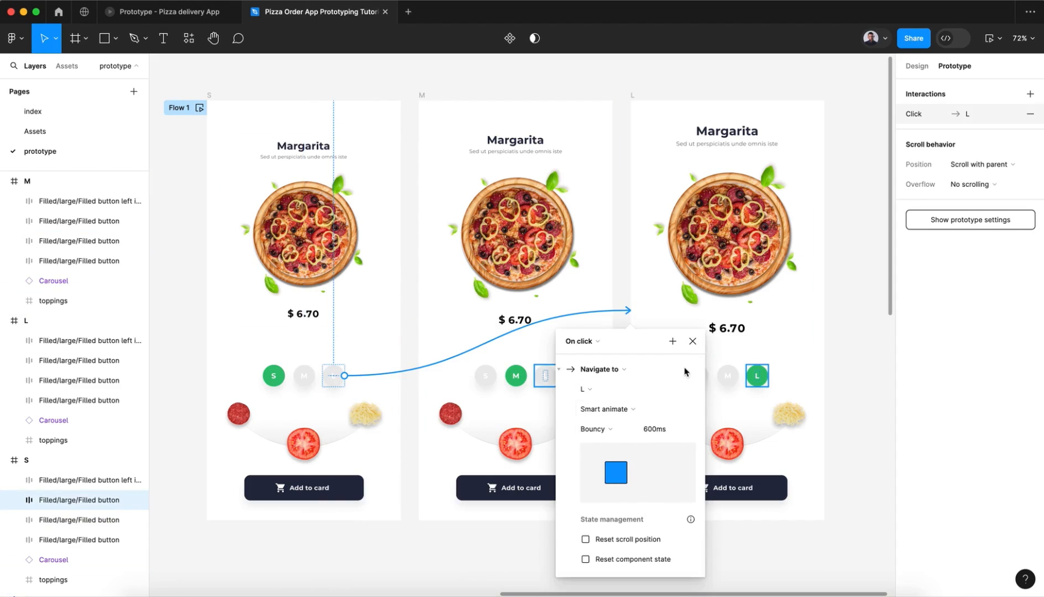
pyautogui.click(692, 341)
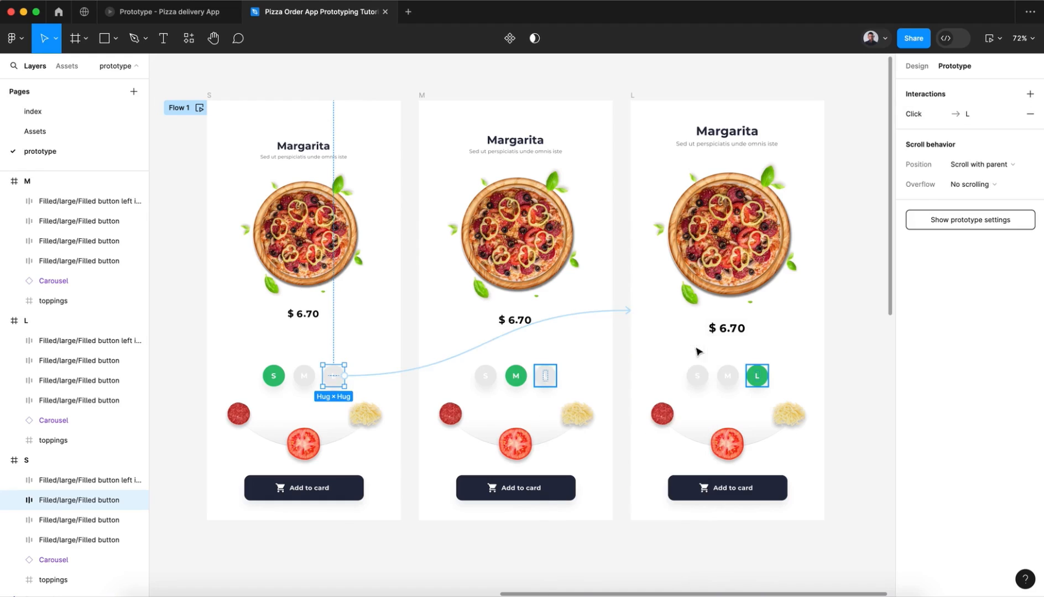
# Step: In the M frame, link the S button to the S frame and the L button to the L frame
pyautogui.click(492, 381)
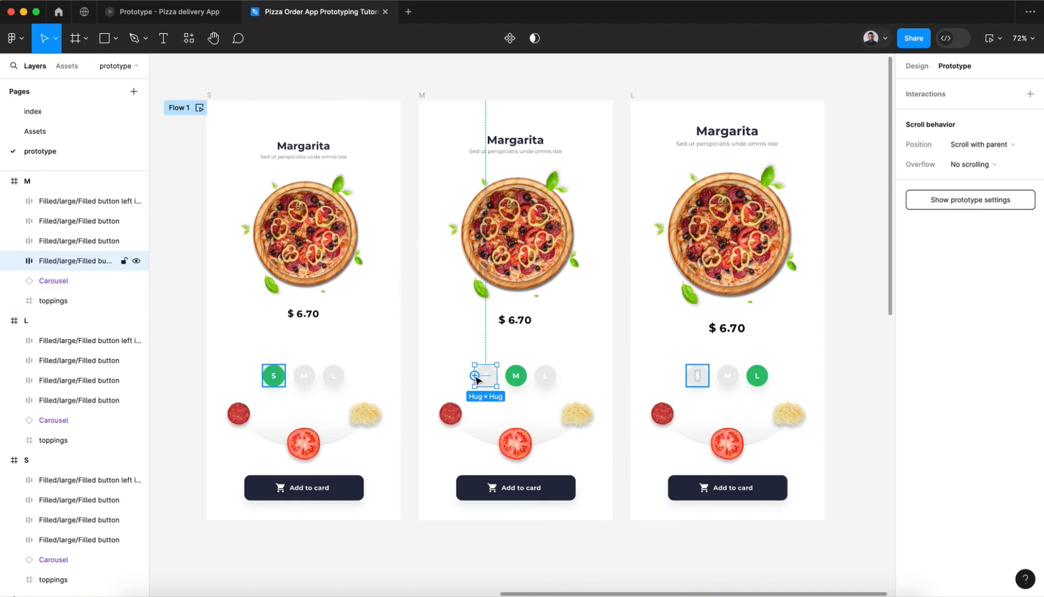
pyautogui.moveTo(454, 379); pyautogui.dragTo(365, 354)
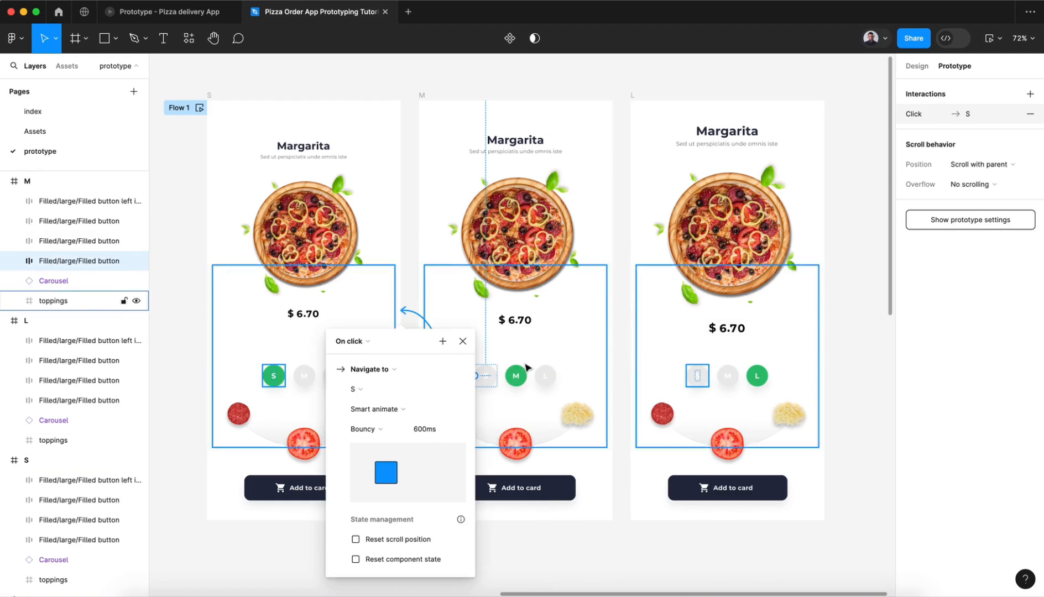
pyautogui.click(547, 376)
pyautogui.moveTo(557, 375); pyautogui.dragTo(707, 272)
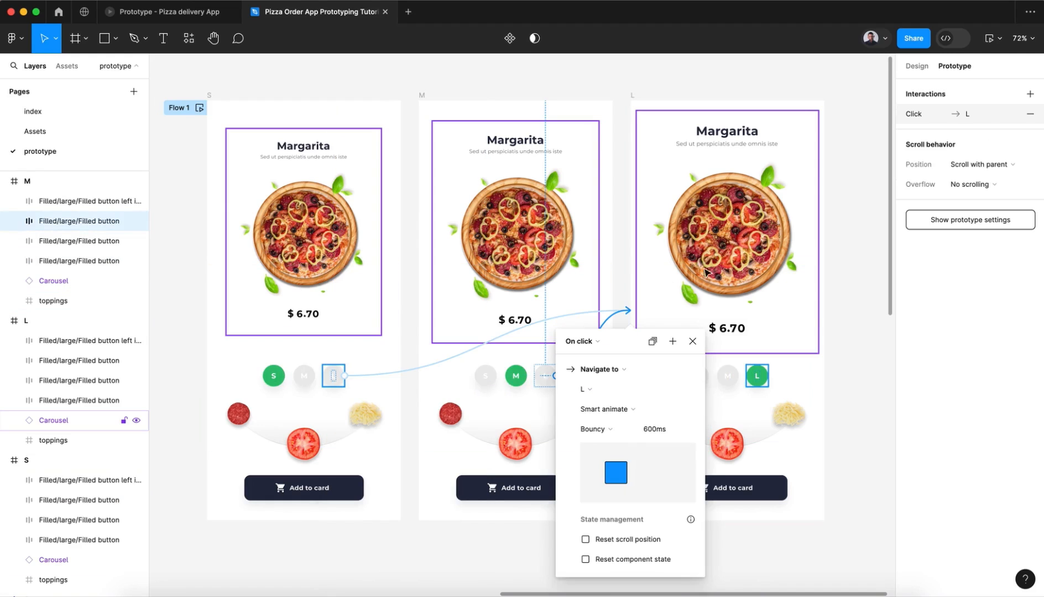
pyautogui.click(692, 340)
# Step: In the L frame, link the S button to the S frame and the M button to the M frame
pyautogui.click(707, 382)
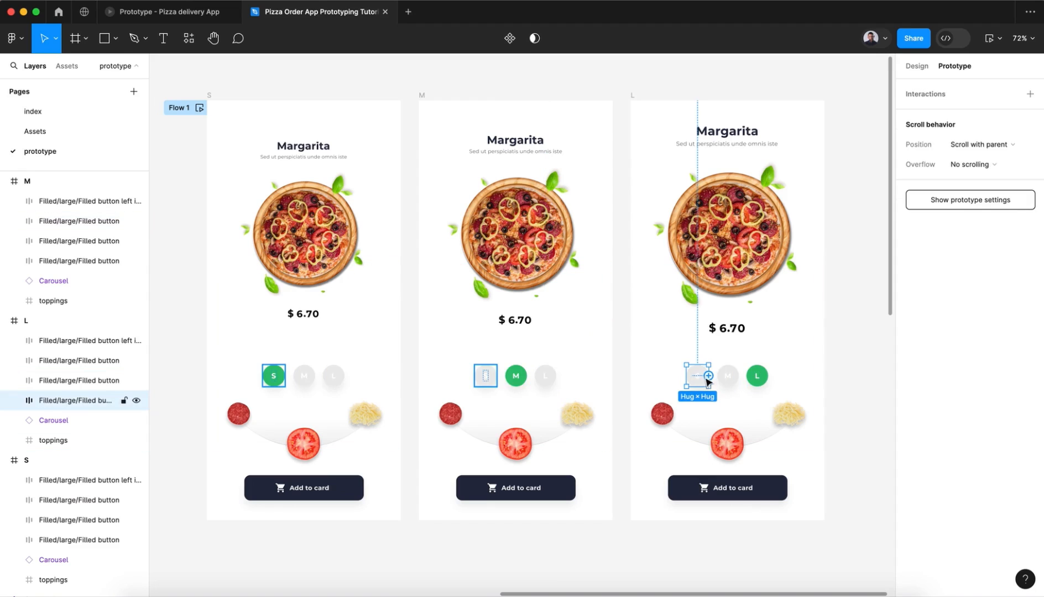
pyautogui.moveTo(708, 382); pyautogui.dragTo(357, 316)
pyautogui.click(732, 379)
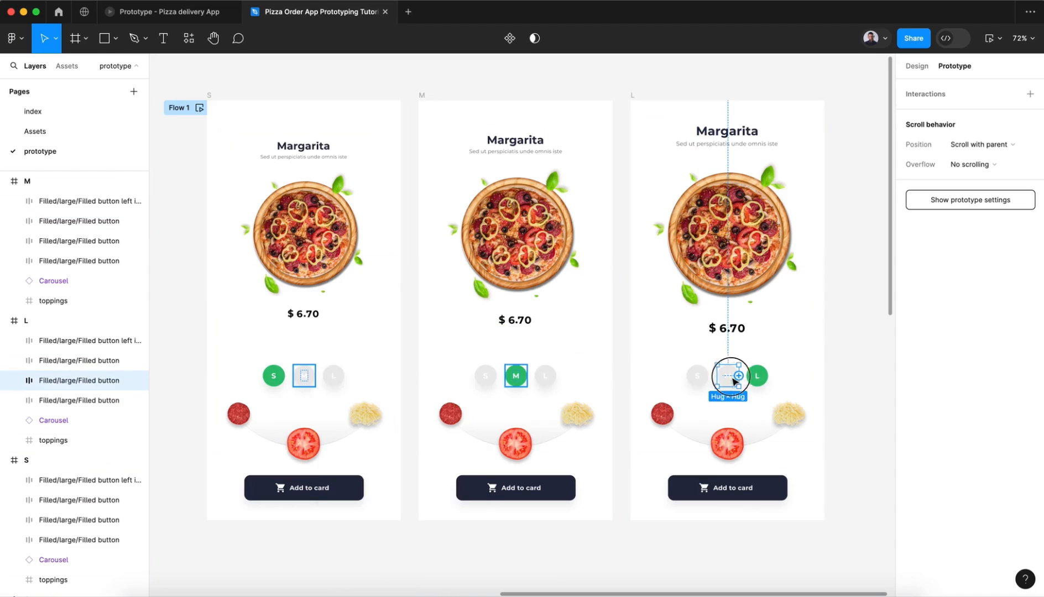
pyautogui.moveTo(738, 376); pyautogui.dragTo(571, 311)
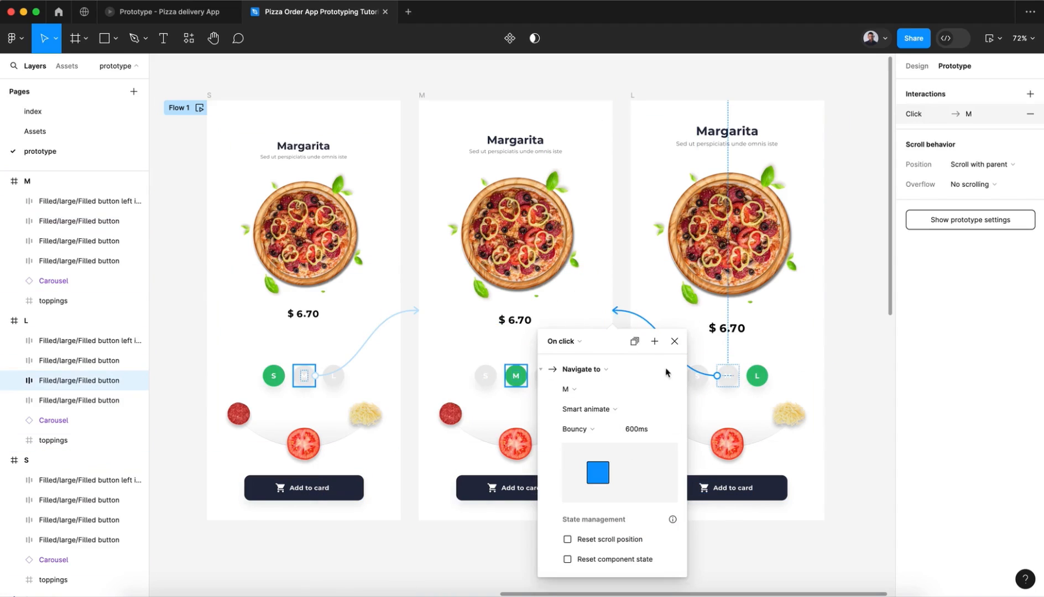
pyautogui.click(673, 343)
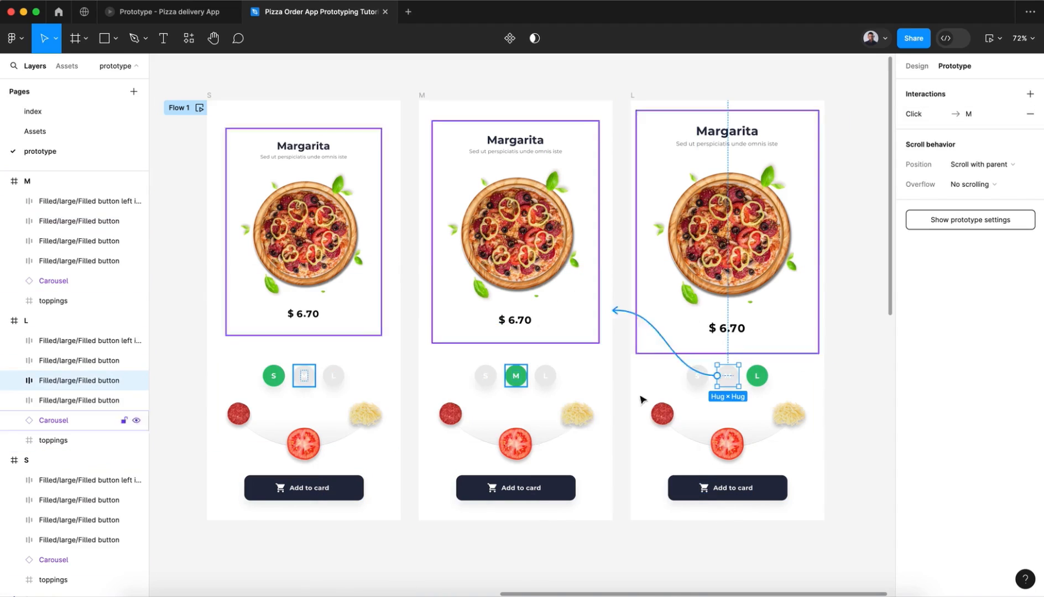
pyautogui.click(189, 317)
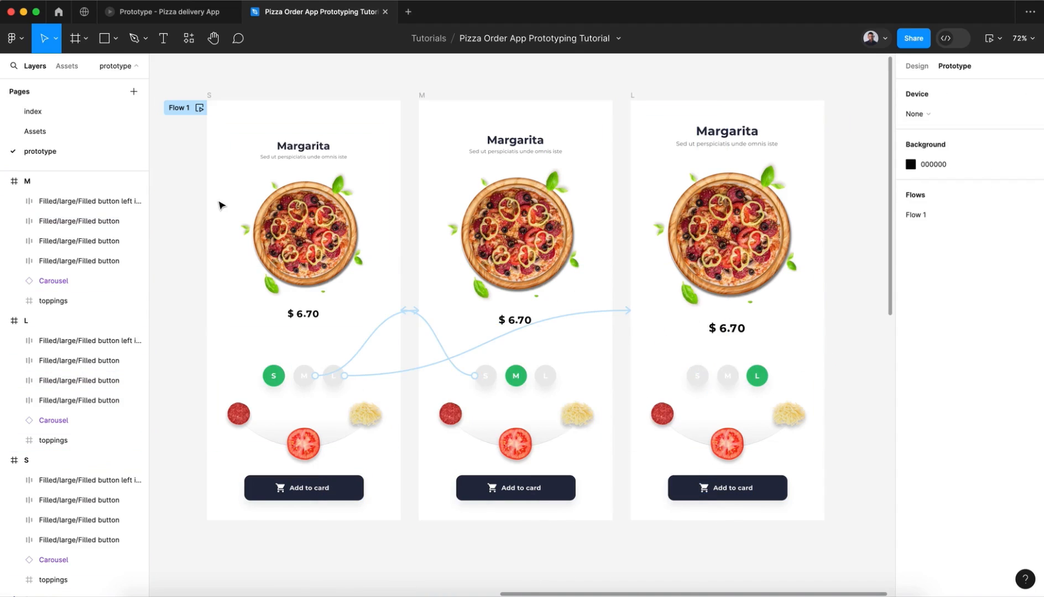
# Step: Preview Flow 1 and test switching between pizza sizes with the S, M and L buttons
pyautogui.click(199, 108)
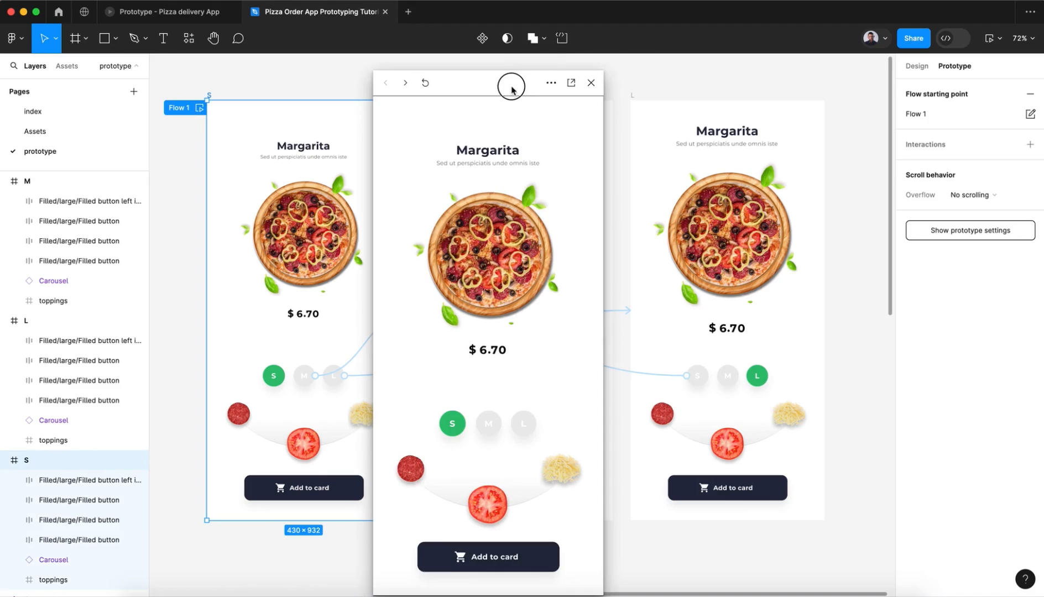
pyautogui.click(488, 423)
pyautogui.click(528, 414)
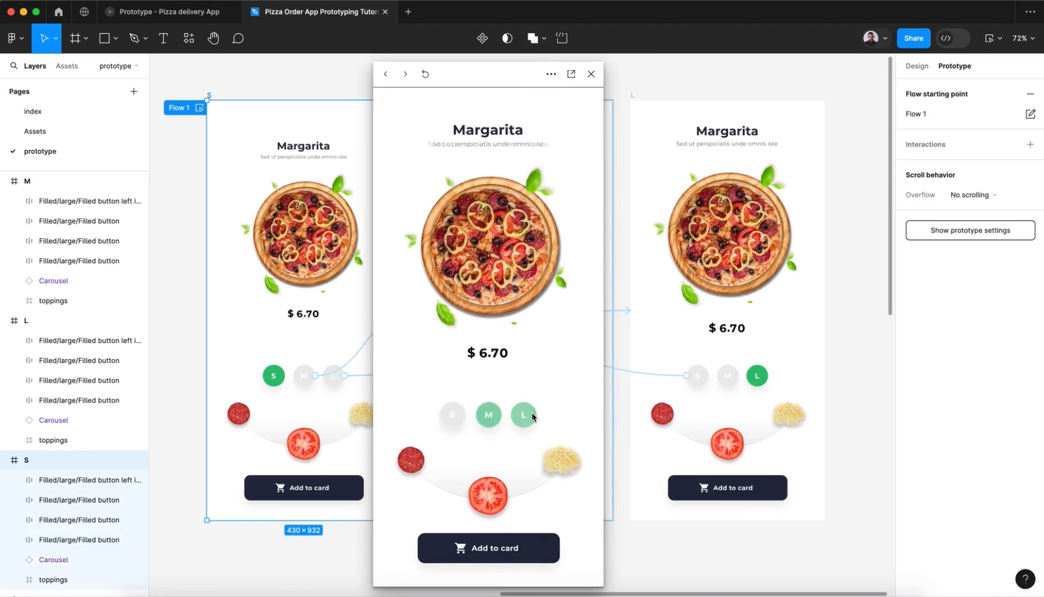
pyautogui.click(490, 423)
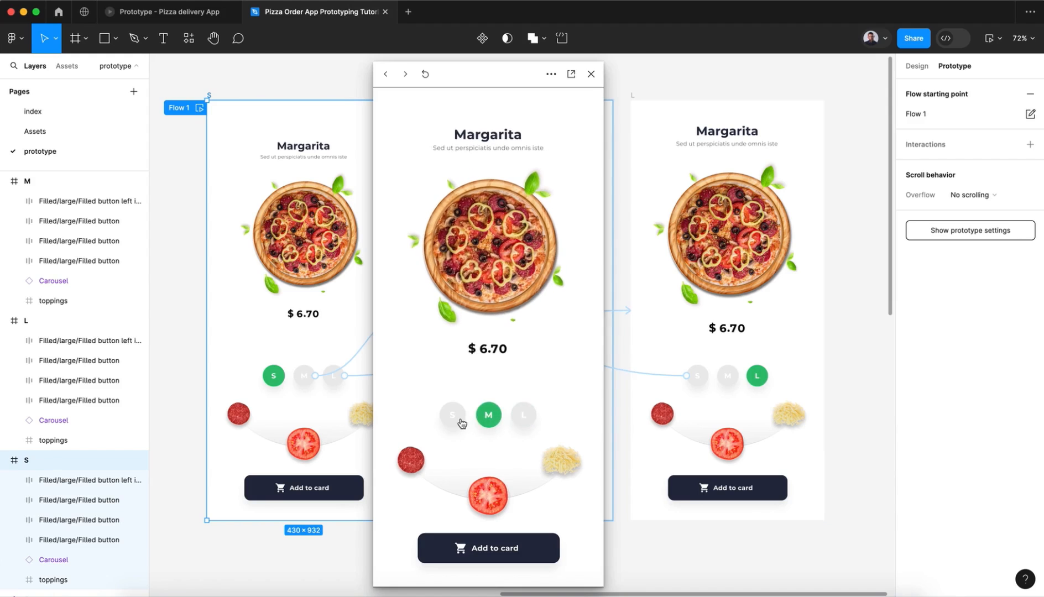
pyautogui.click(453, 415)
pyautogui.click(491, 416)
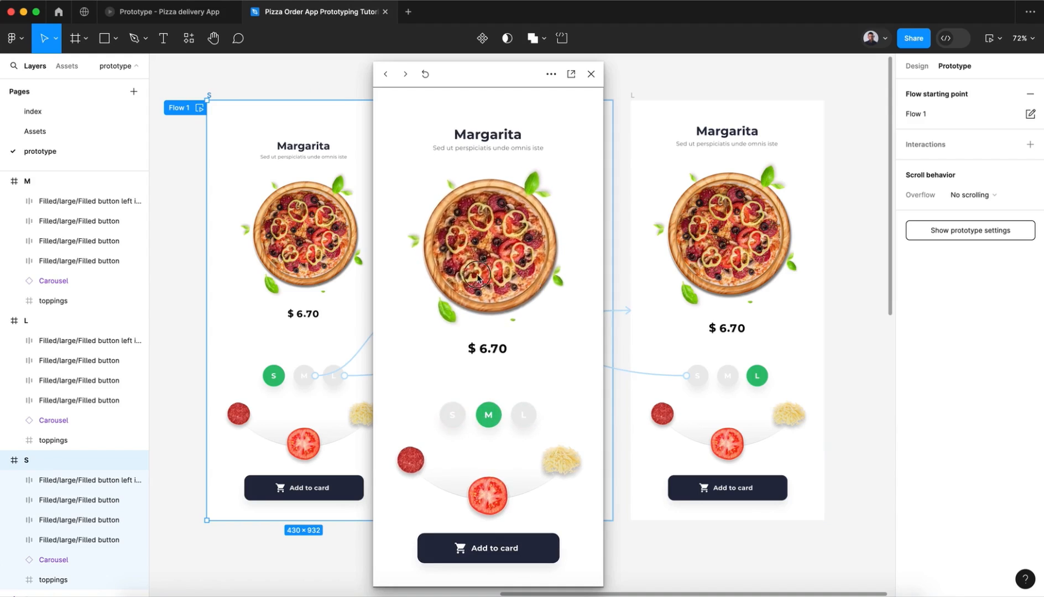
# Step: Test swiping the pizza carousel in the preview at sizes M, S and L
pyautogui.moveTo(523, 274); pyautogui.dragTo(406, 282)
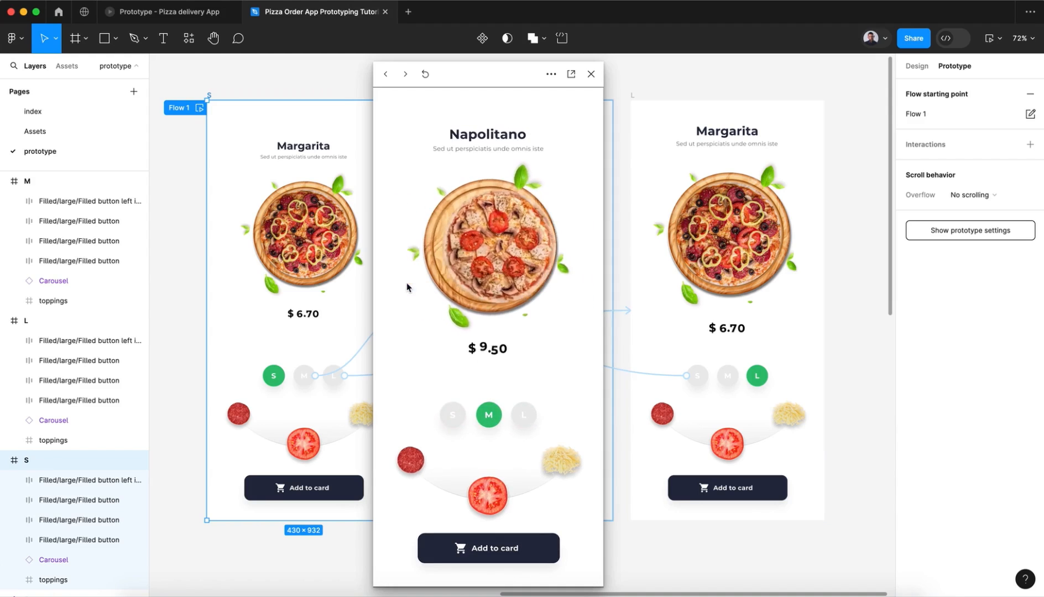
pyautogui.click(490, 423)
pyautogui.click(457, 423)
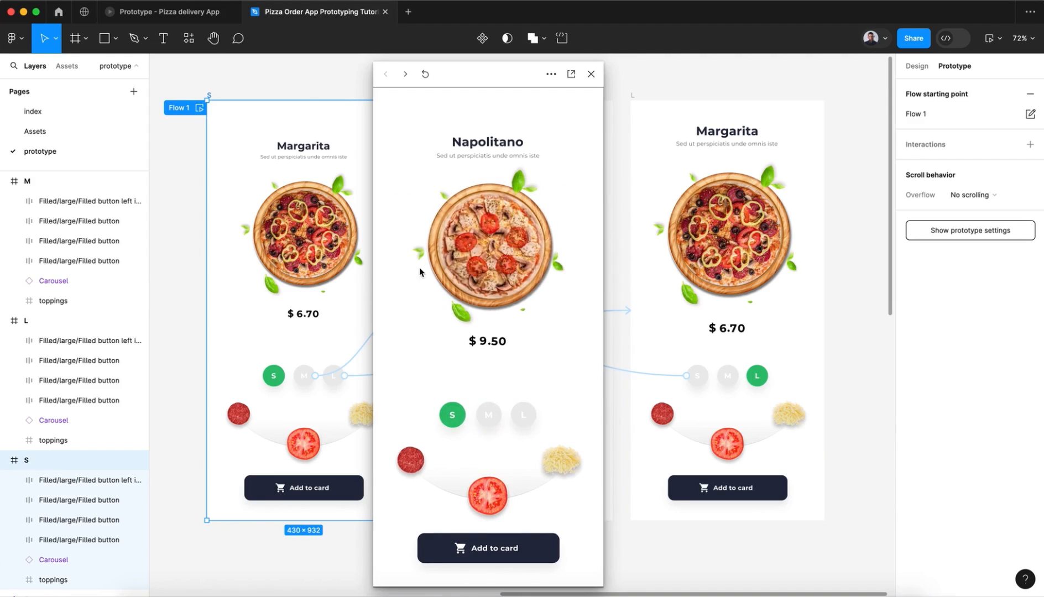
pyautogui.moveTo(501, 266); pyautogui.dragTo(548, 283)
pyautogui.click(521, 410)
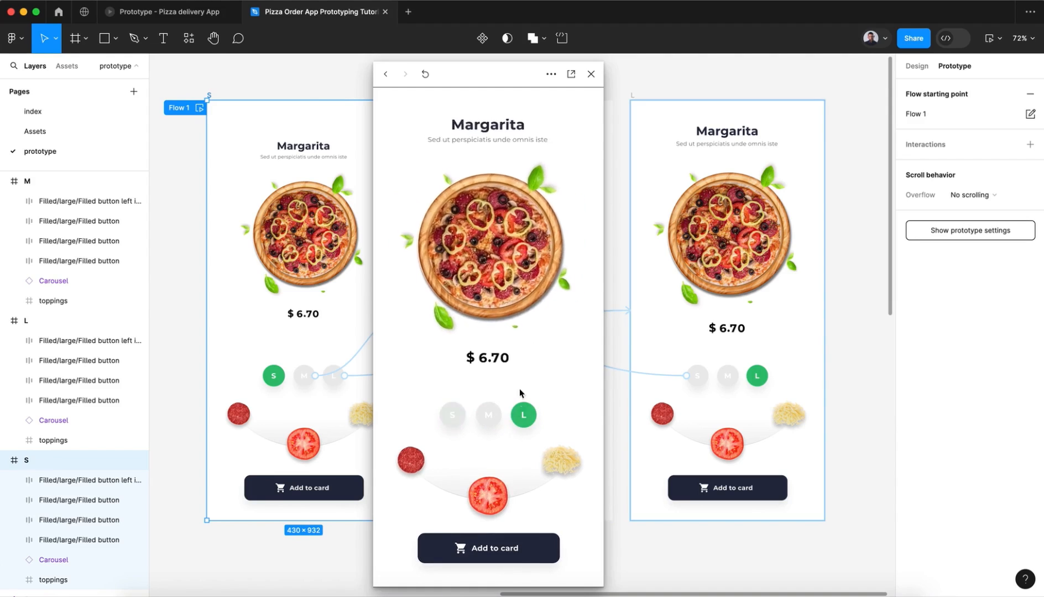
pyautogui.moveTo(448, 284); pyautogui.dragTo(422, 284)
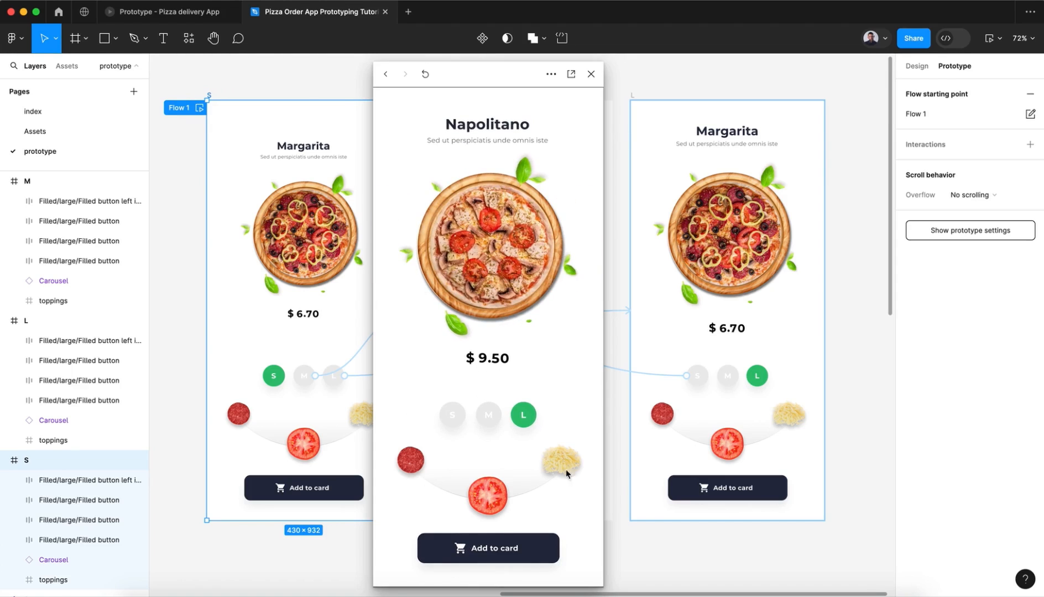
# Step: Try the tomato, cheese and pepperoni toppings in the Pizza delivery App prototype, then return to the tutorial file
pyautogui.click(210, 12)
pyautogui.click(526, 482)
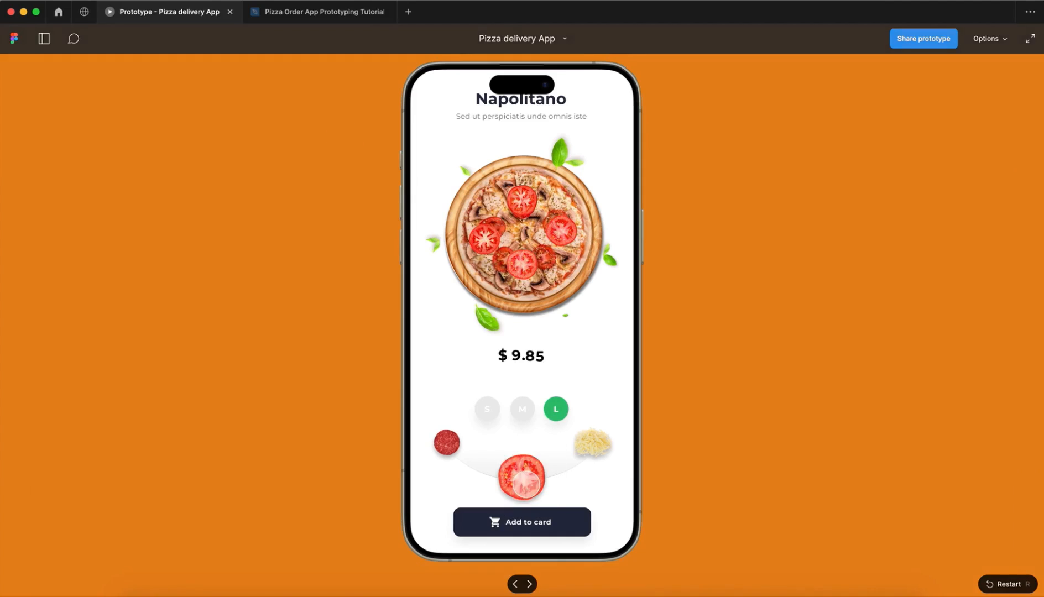
pyautogui.click(593, 442)
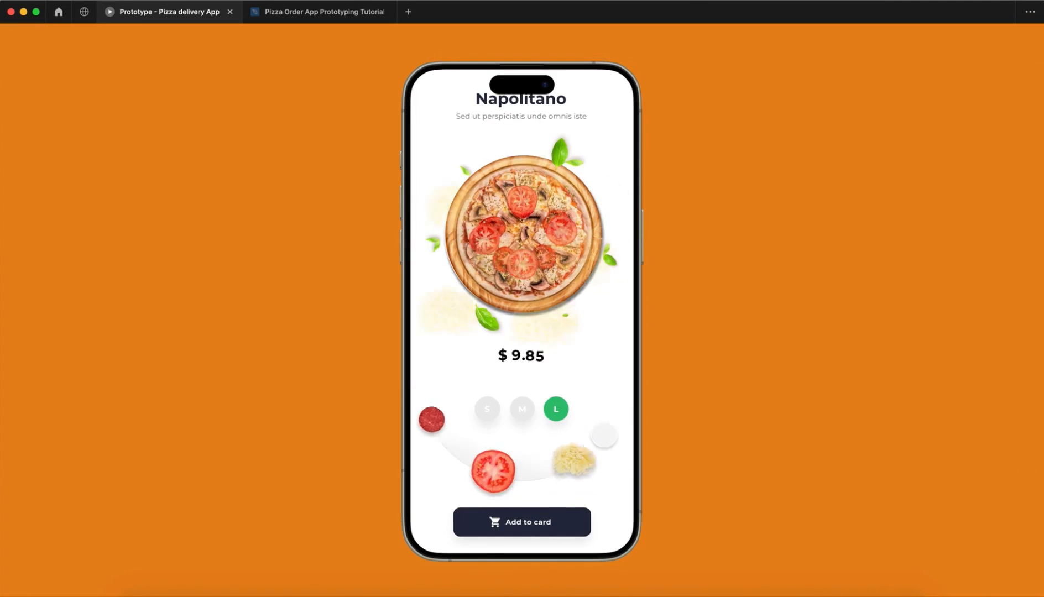
pyautogui.click(449, 438)
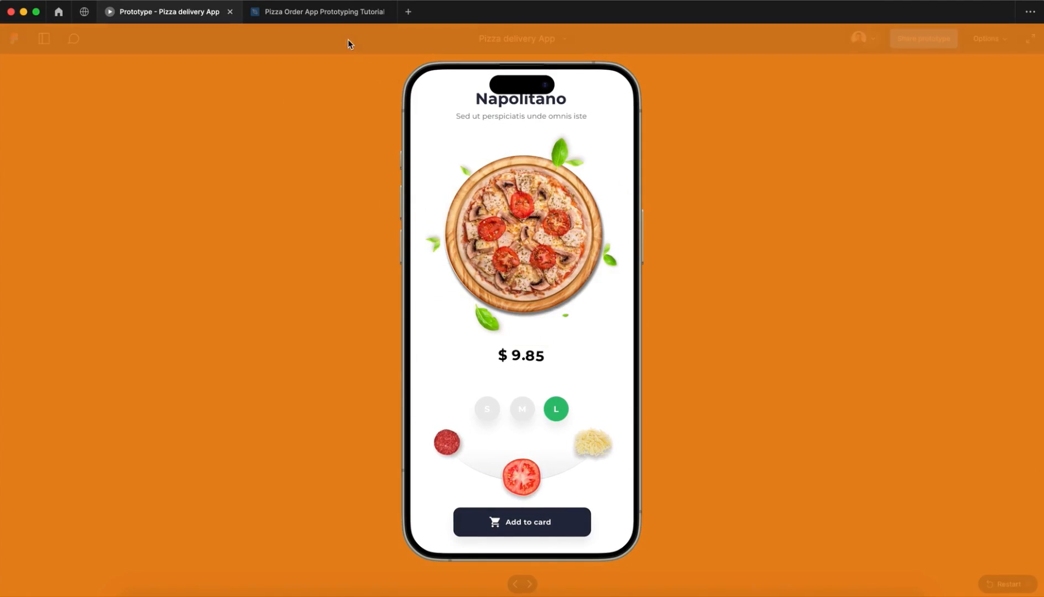
pyautogui.click(332, 11)
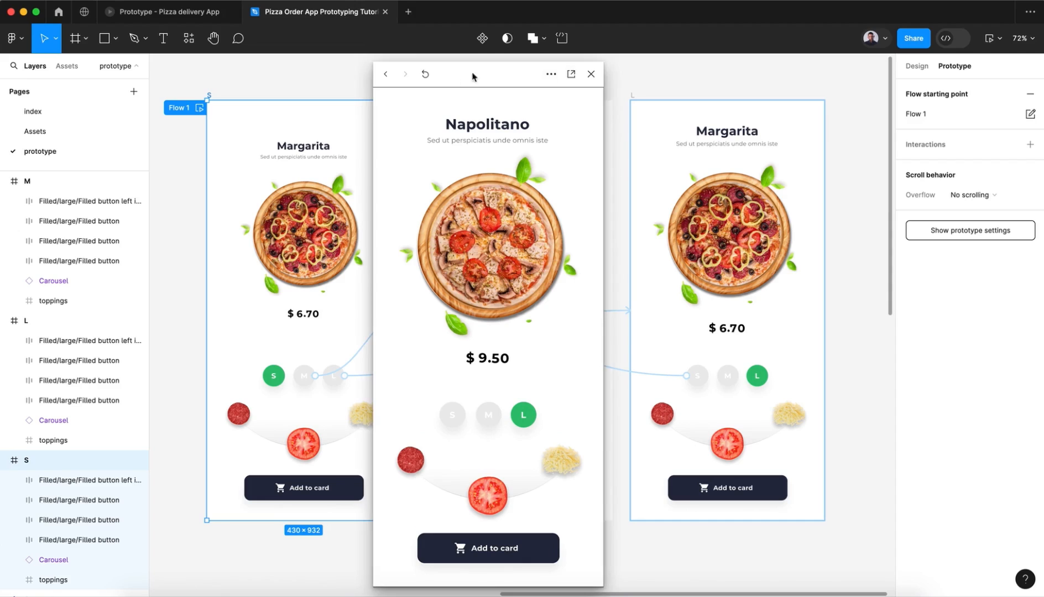
# Step: Close the prototype preview, switch to the design settings and deselect the S frame
pyautogui.click(591, 74)
pyautogui.click(913, 67)
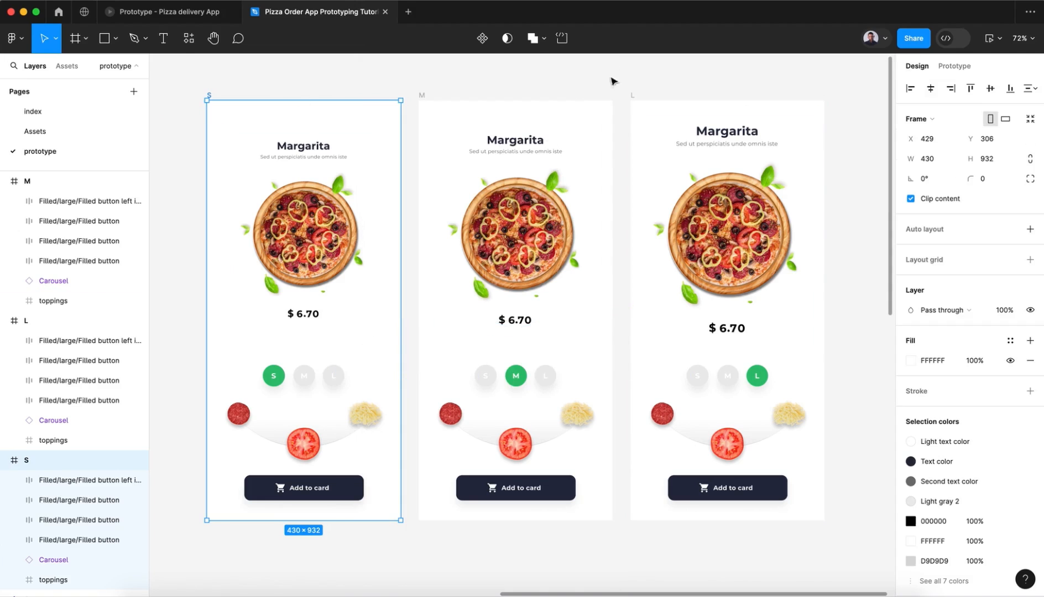
pyautogui.click(482, 88)
# Step: Review the tomatos, cheese and Pepperoni component sets on the Assets page
pyautogui.click(33, 137)
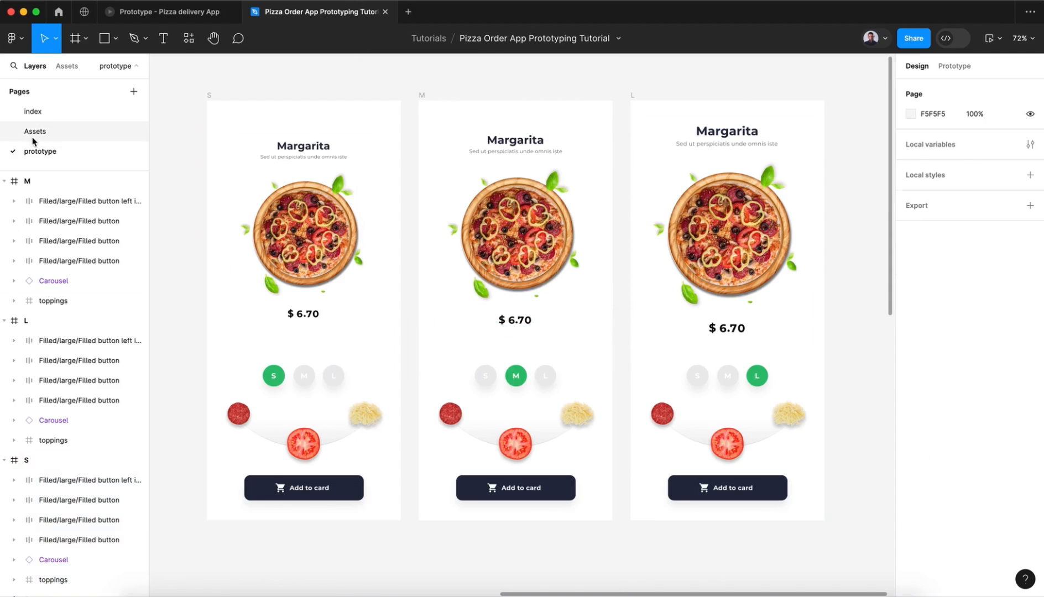
pyautogui.hscroll(-10, 324, 276)
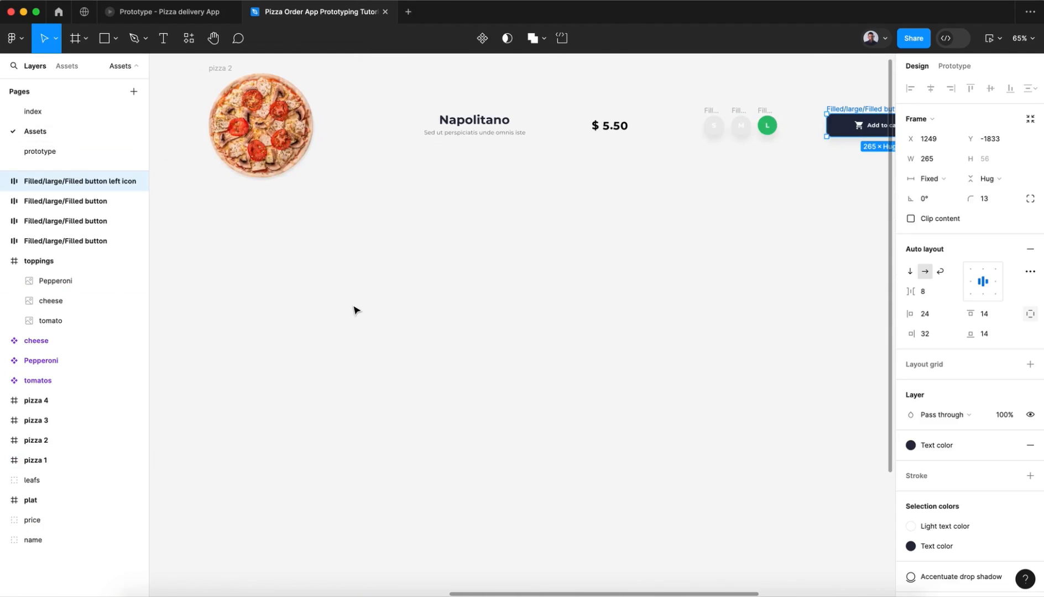
pyautogui.hscroll(-8, 354, 309)
pyautogui.scroll(-8, 354, 309)
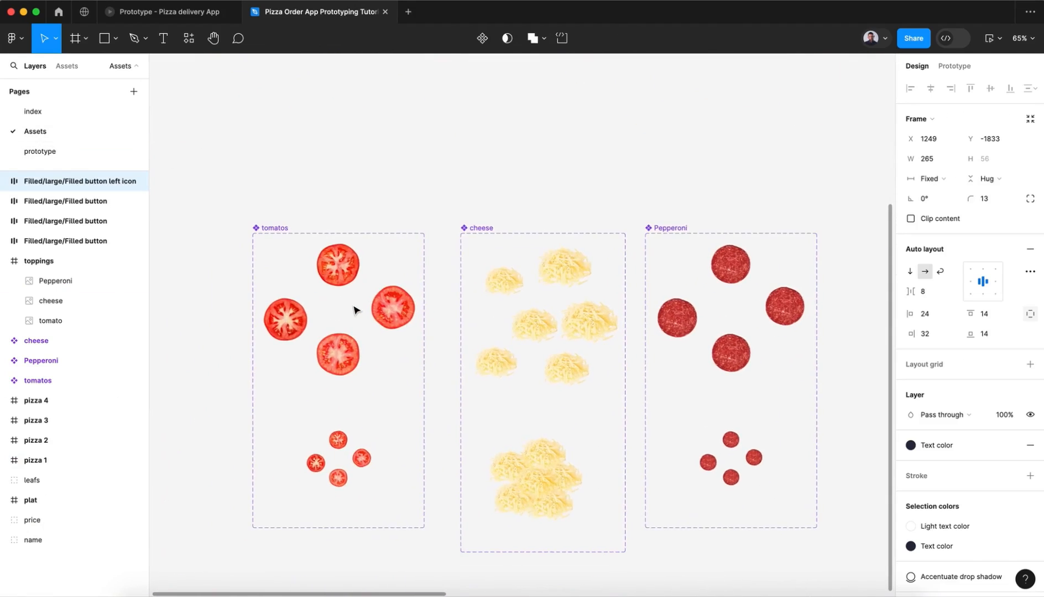
pyautogui.scroll(-5, 354, 310)
pyautogui.click(339, 274)
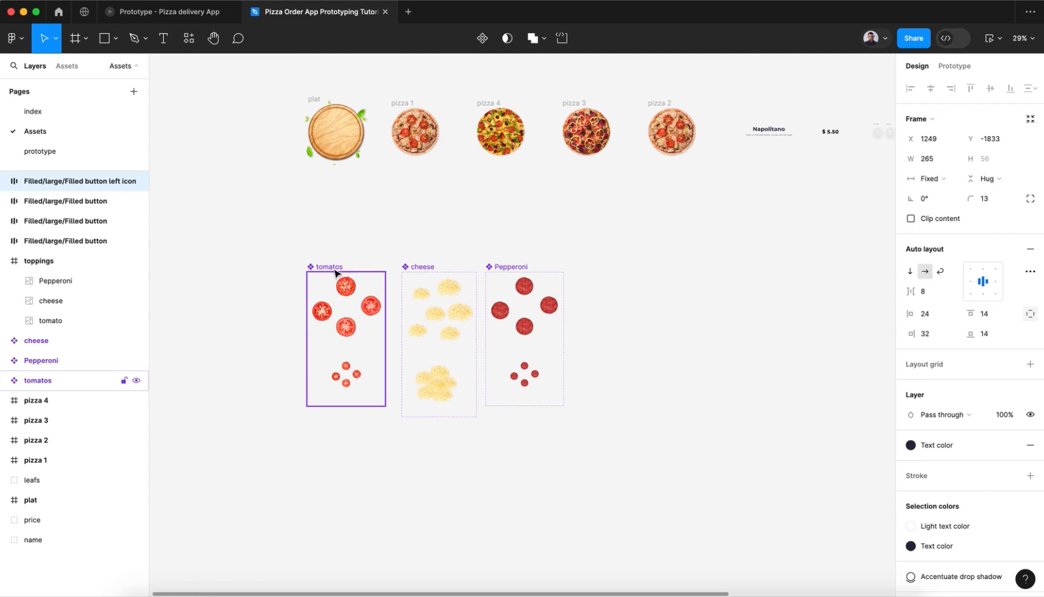
pyautogui.keyDown('shift'); pyautogui.click(425, 273); pyautogui.keyUp('shift')
pyautogui.keyDown('shift'); pyautogui.click(498, 267); pyautogui.keyUp('shift')
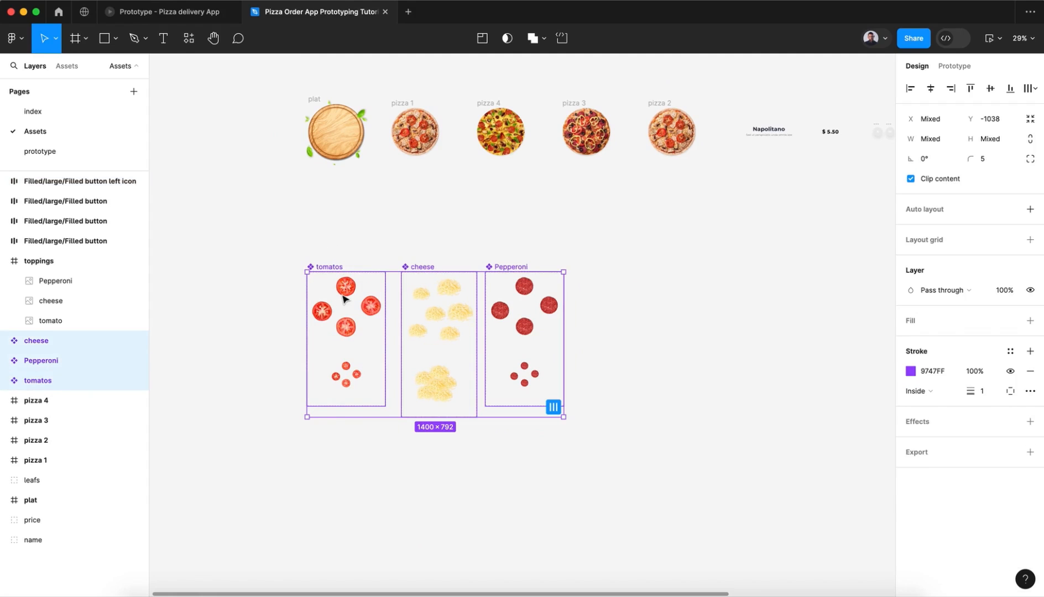
# Step: On the prototype page, place instances of the local tomatos, cheese and Pepperoni components over the pizza in the S frame
pyautogui.click(94, 150)
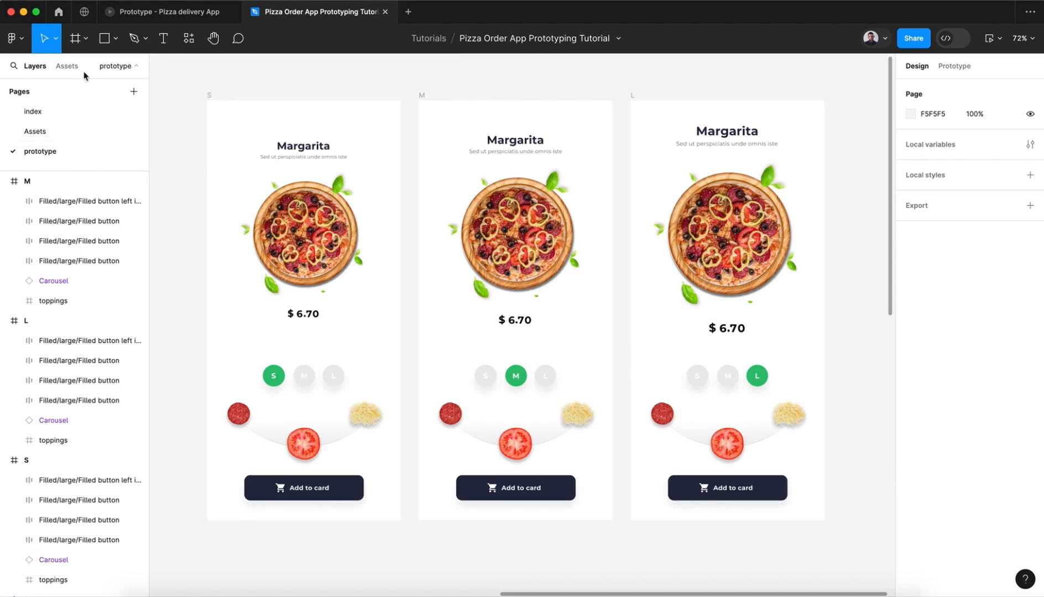
pyautogui.click(67, 67)
pyautogui.click(30, 178)
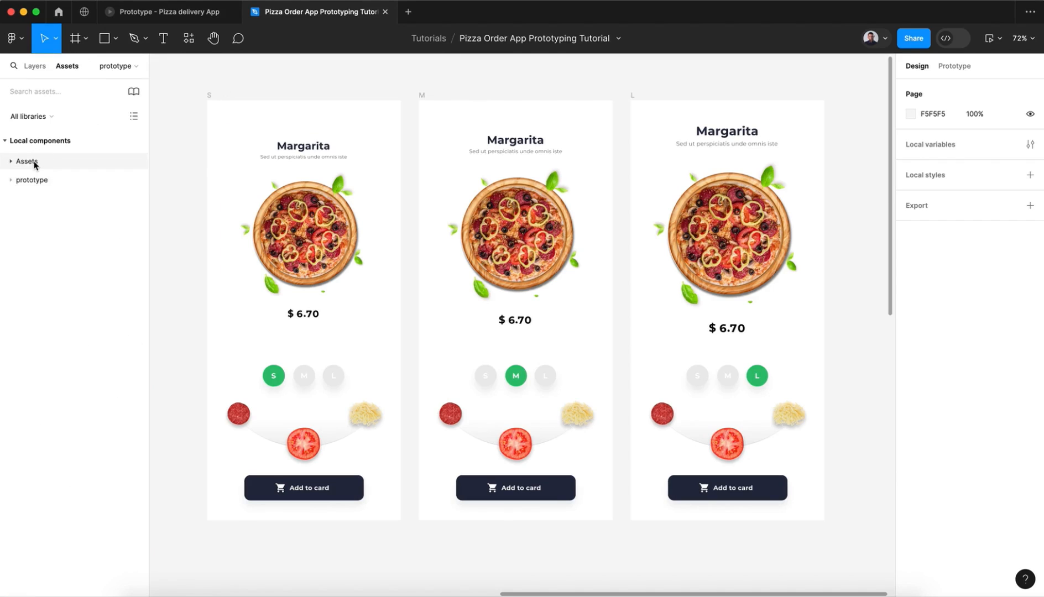
pyautogui.click(35, 162)
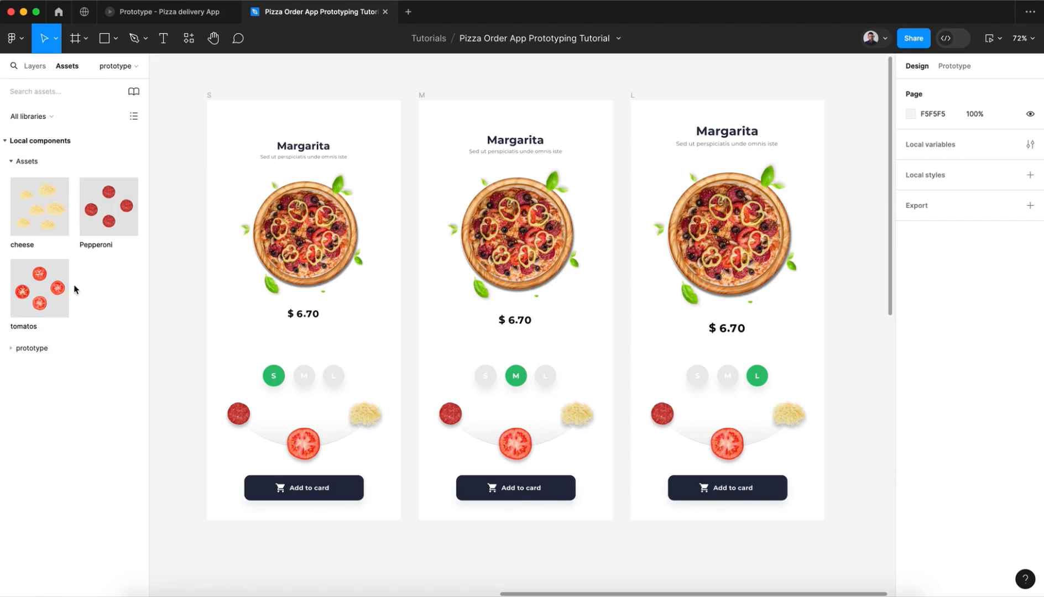
pyautogui.hscroll(-3, 191, 322)
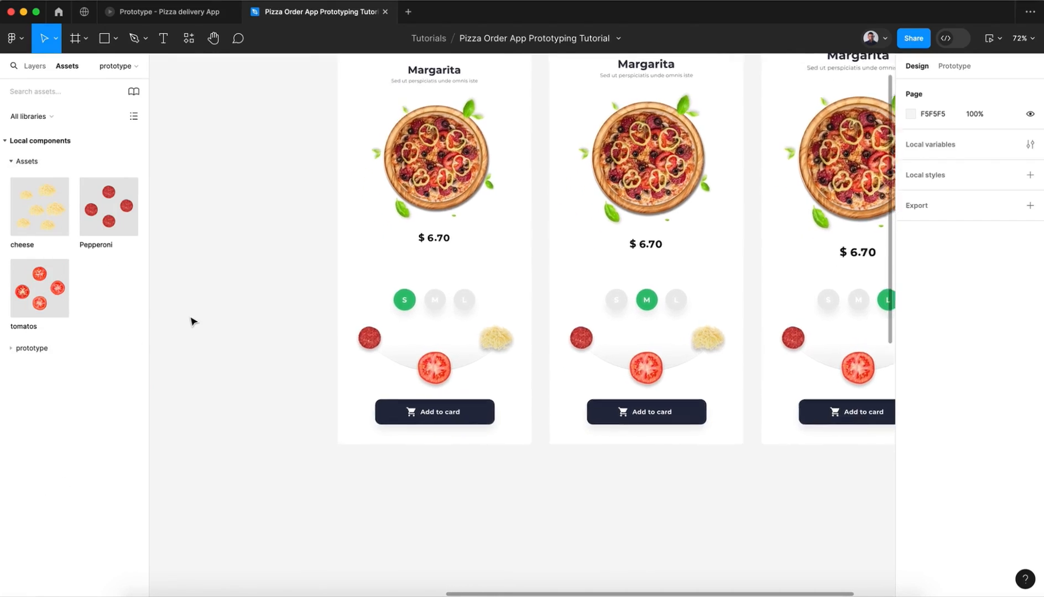
pyautogui.hscroll(1, 192, 321)
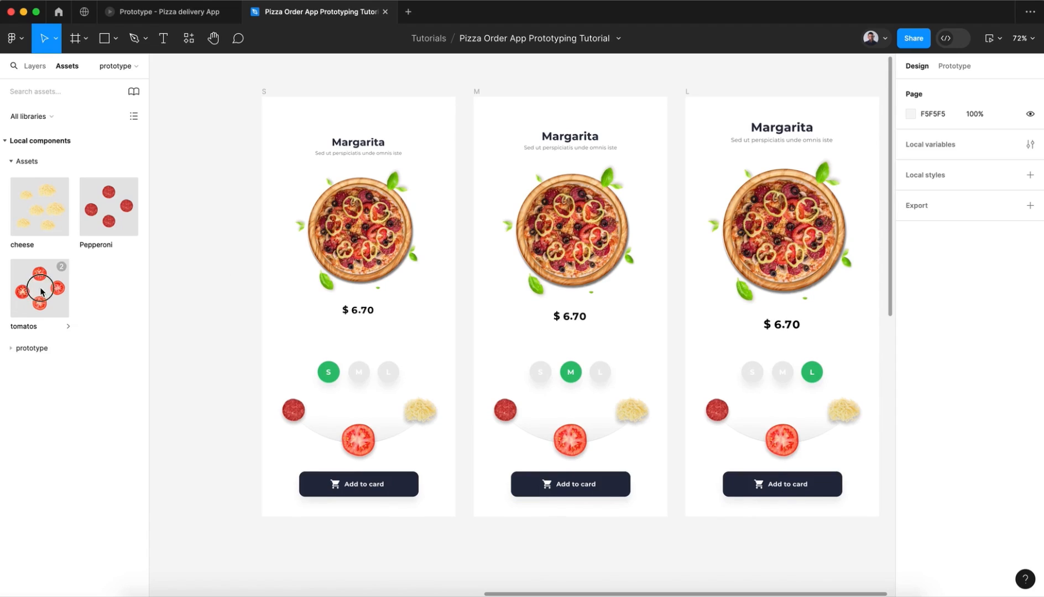
pyautogui.moveTo(60, 269); pyautogui.dragTo(362, 235)
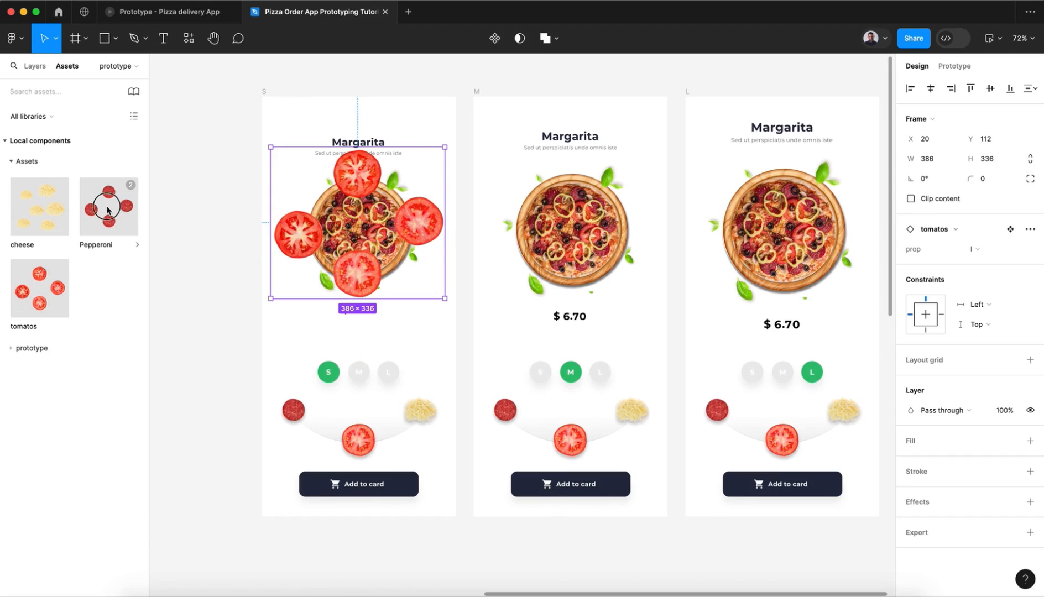
pyautogui.moveTo(50, 206); pyautogui.dragTo(349, 227)
pyautogui.moveTo(109, 206); pyautogui.dragTo(403, 226)
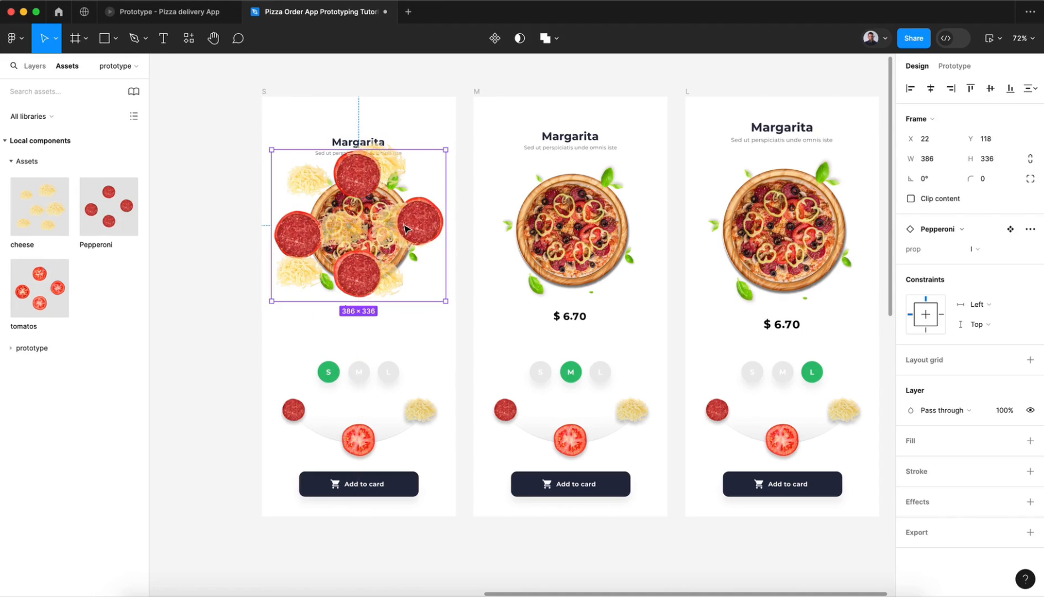
# Step: Scale the S frame's Pepperoni, cheese and tomatos instances together to about 464.75 × 434, center them over the pizza, and return to the Move tool
pyautogui.click(35, 66)
pyautogui.keyDown('shift'); pyautogui.click(57, 519); pyautogui.keyUp('shift')
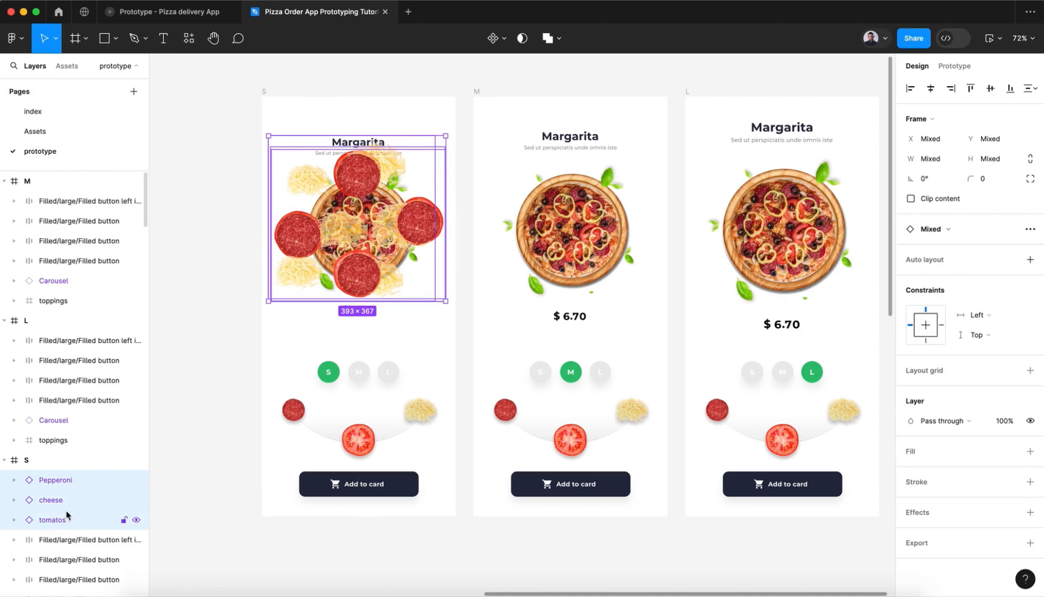
pyautogui.press('k')
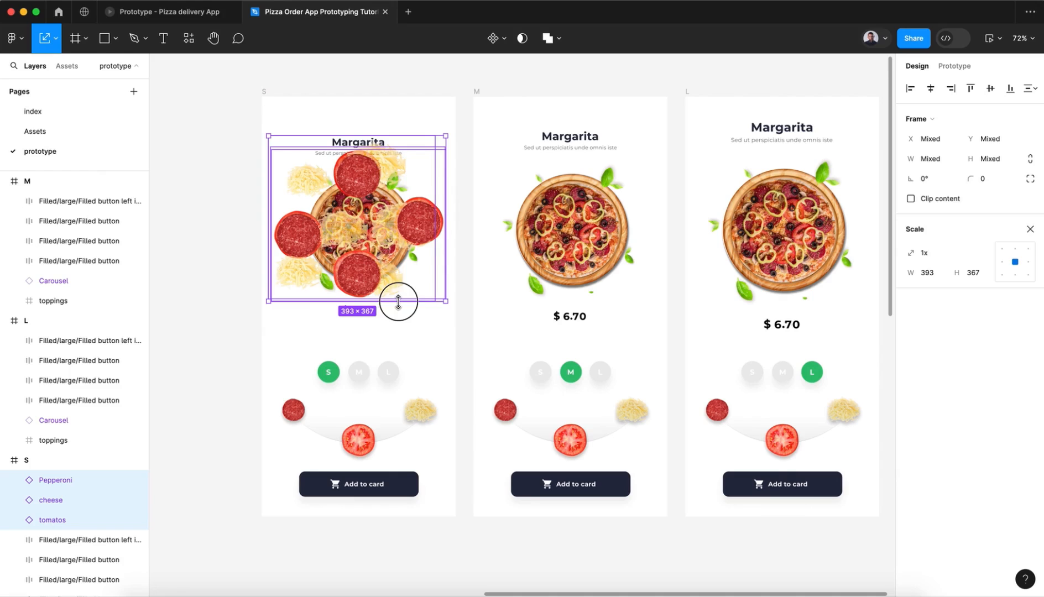
pyautogui.moveTo(399, 302); pyautogui.dragTo(394, 332)
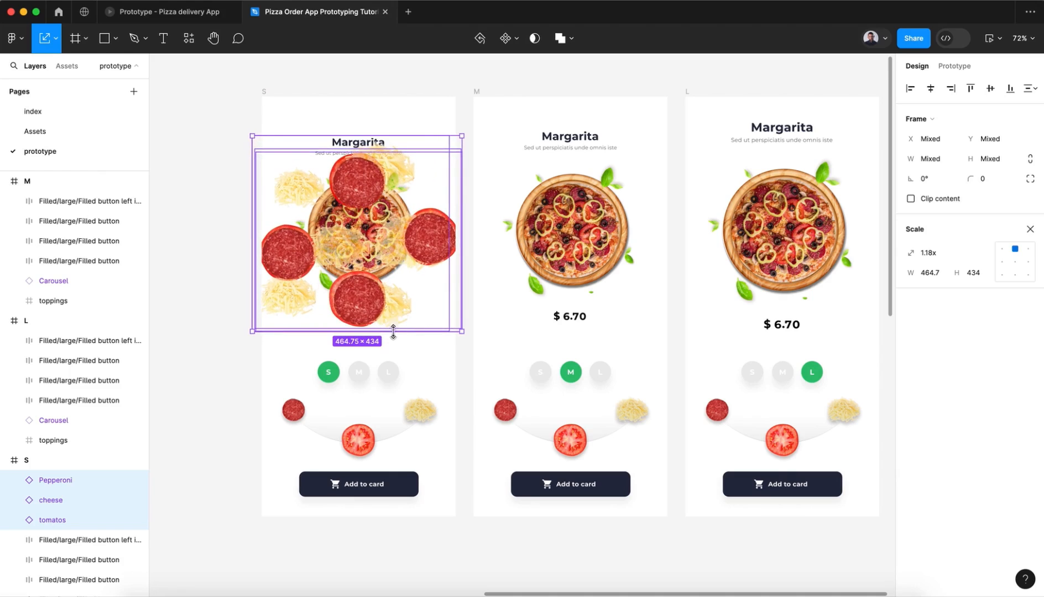
pyautogui.moveTo(358, 295); pyautogui.dragTo(359, 284)
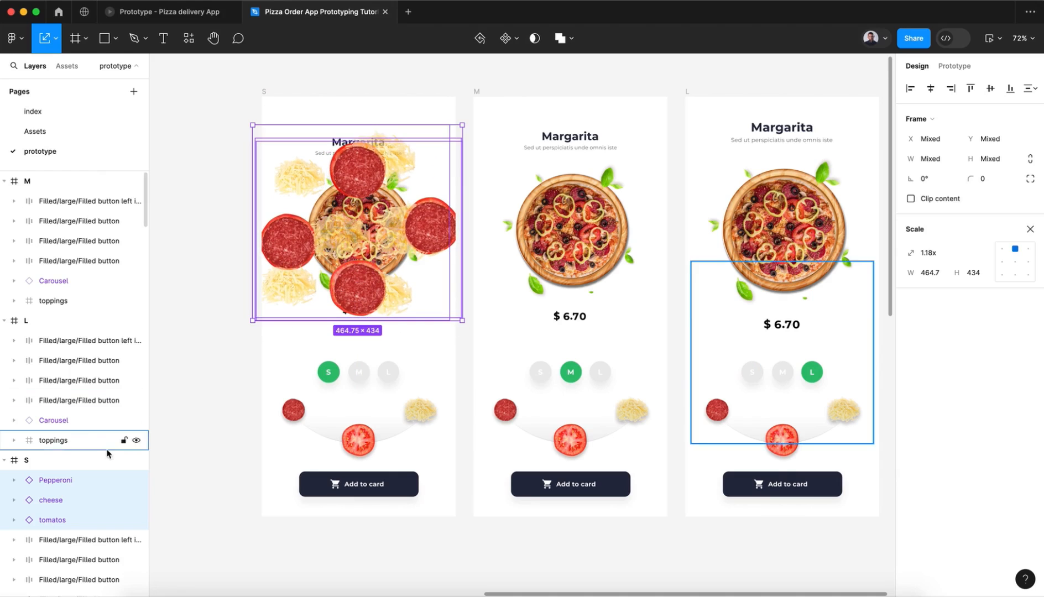
pyautogui.click(55, 39)
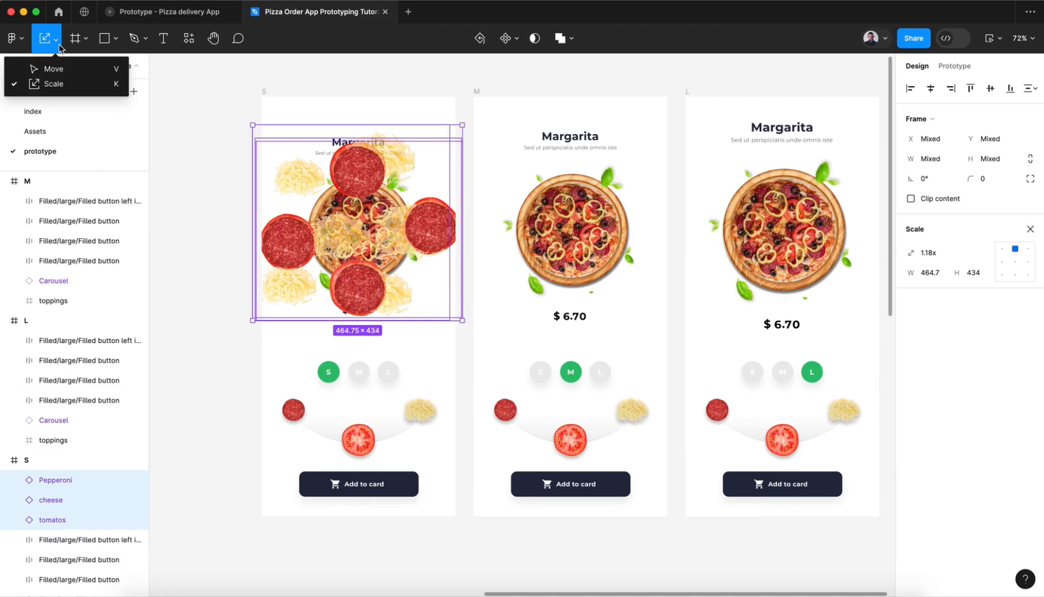
pyautogui.click(56, 67)
# Step: Apply a layer blur of 10 to the three topping instances in the S frame and set their opacity to 0%
pyautogui.scroll(-1, 389, 218)
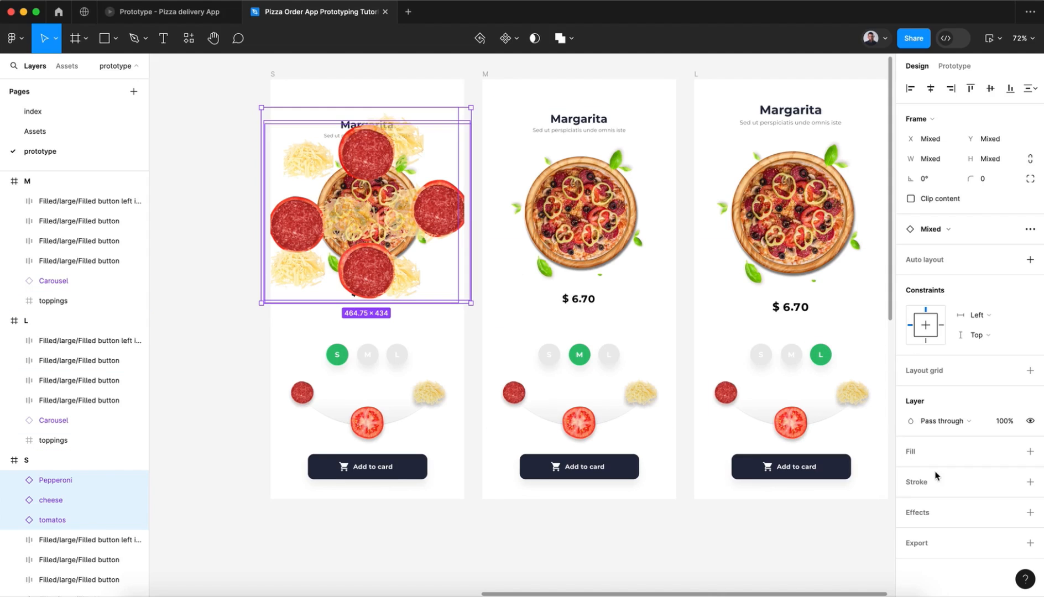
pyautogui.click(1030, 512)
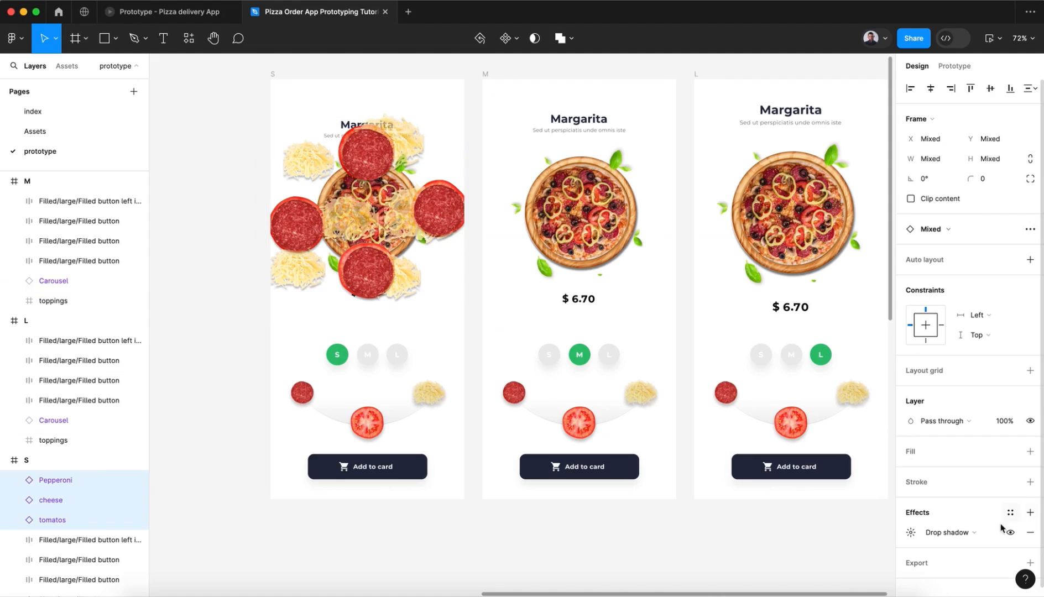
pyautogui.click(937, 534)
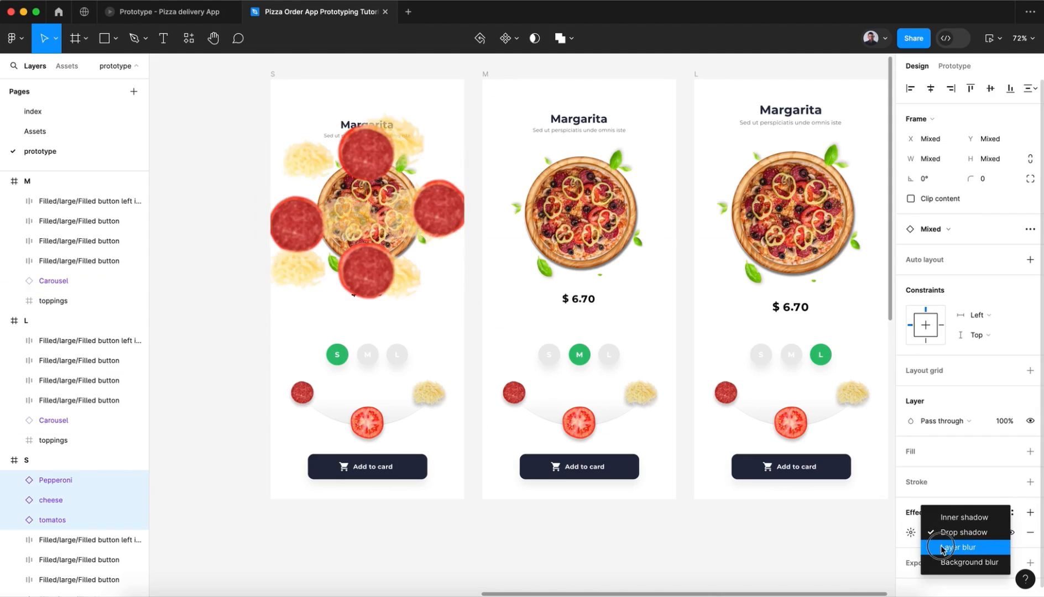
pyautogui.click(943, 548)
pyautogui.click(912, 534)
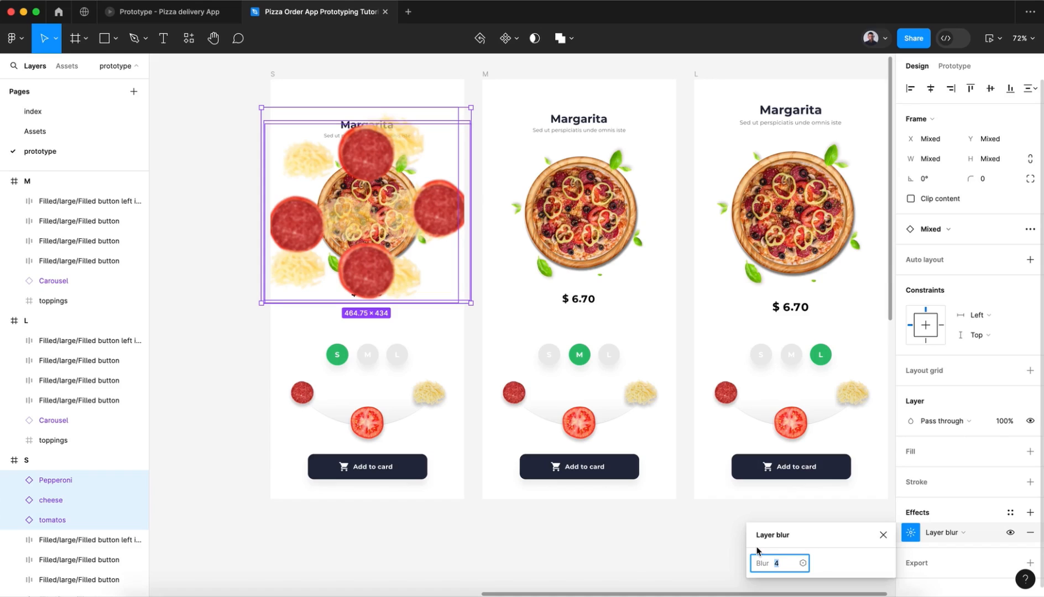
pyautogui.press('Return')
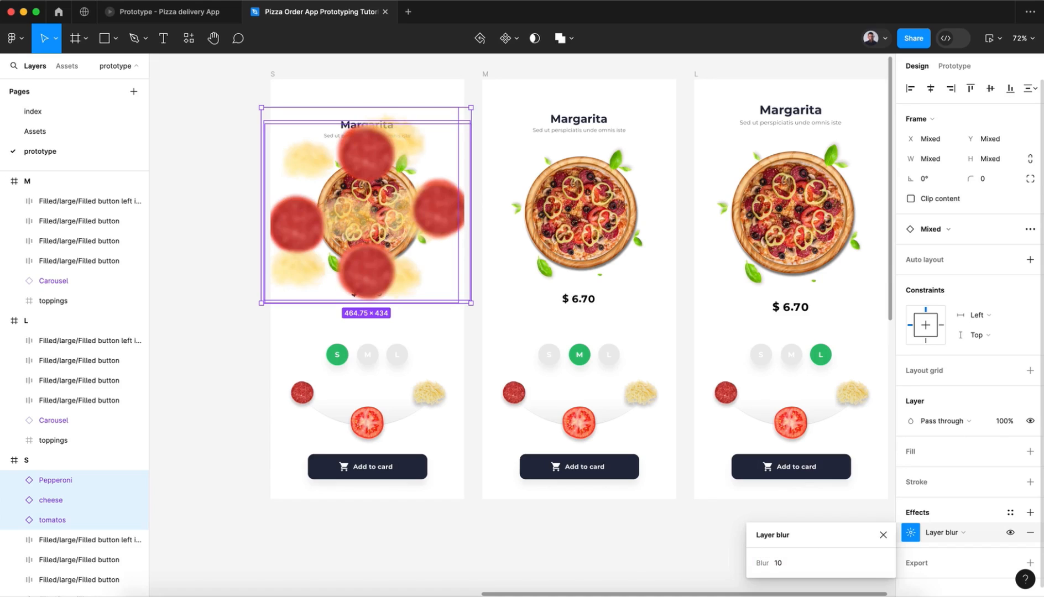
pyautogui.click(883, 535)
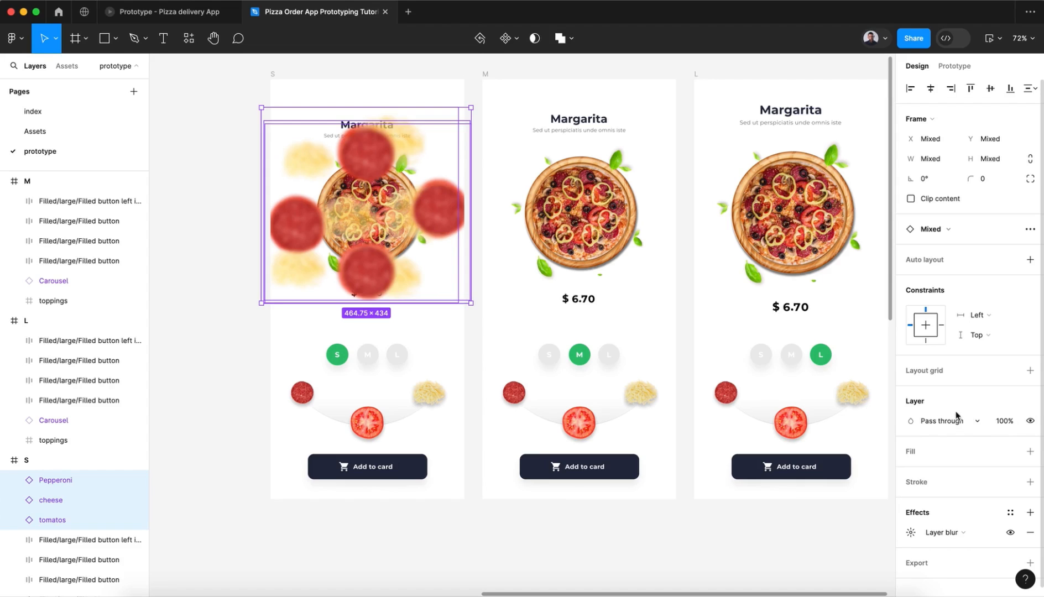
pyautogui.click(1001, 426)
pyautogui.press('Return')
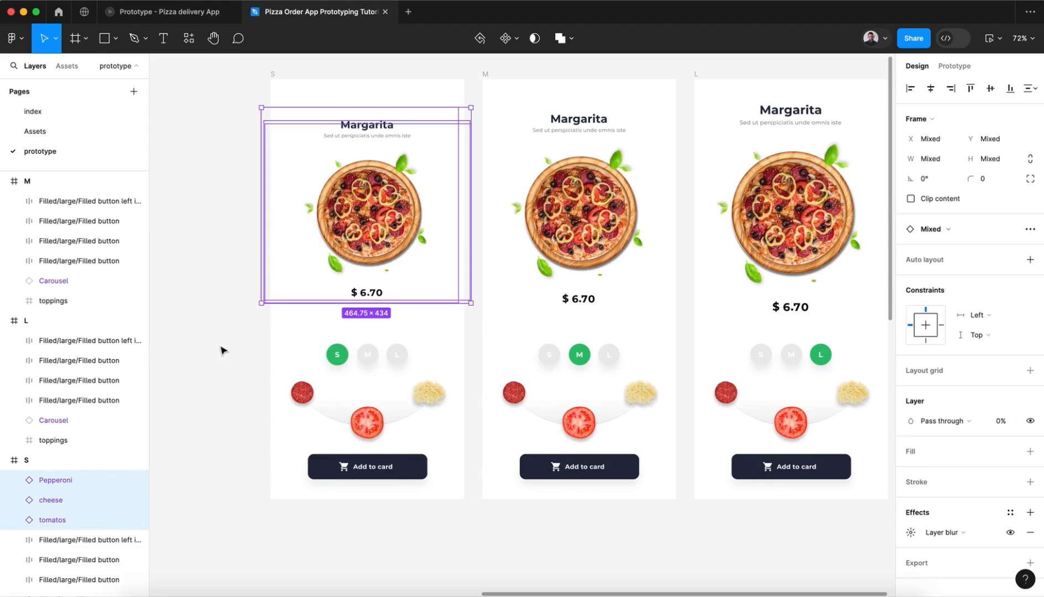
# Step: Paste copies of the hidden Pepperoni, cheese and tomatos instances into the M and L frames
pyautogui.click(486, 75)
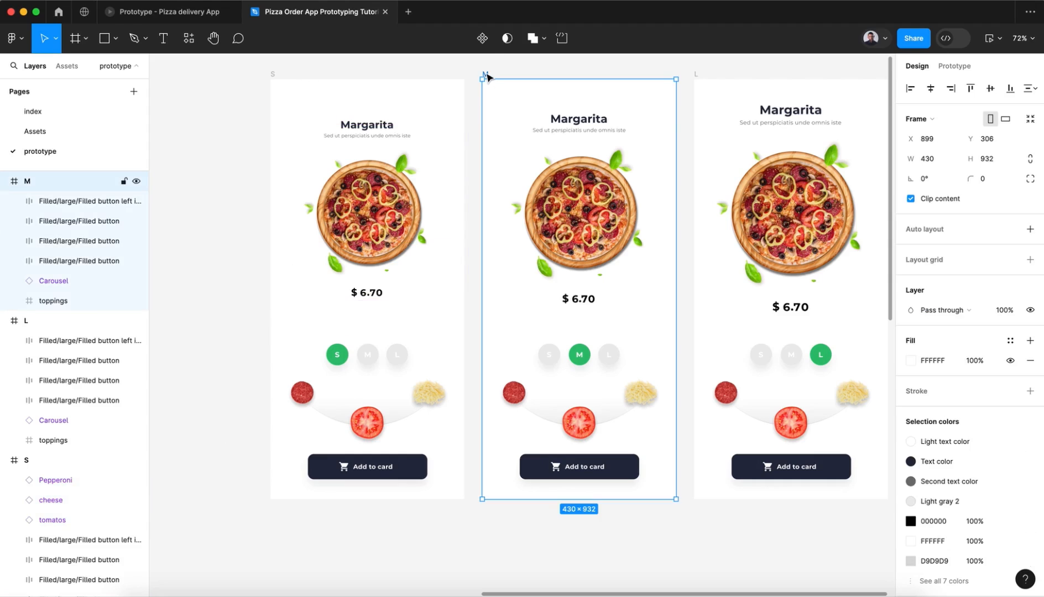
pyautogui.hotkey('ctrl', 'v')
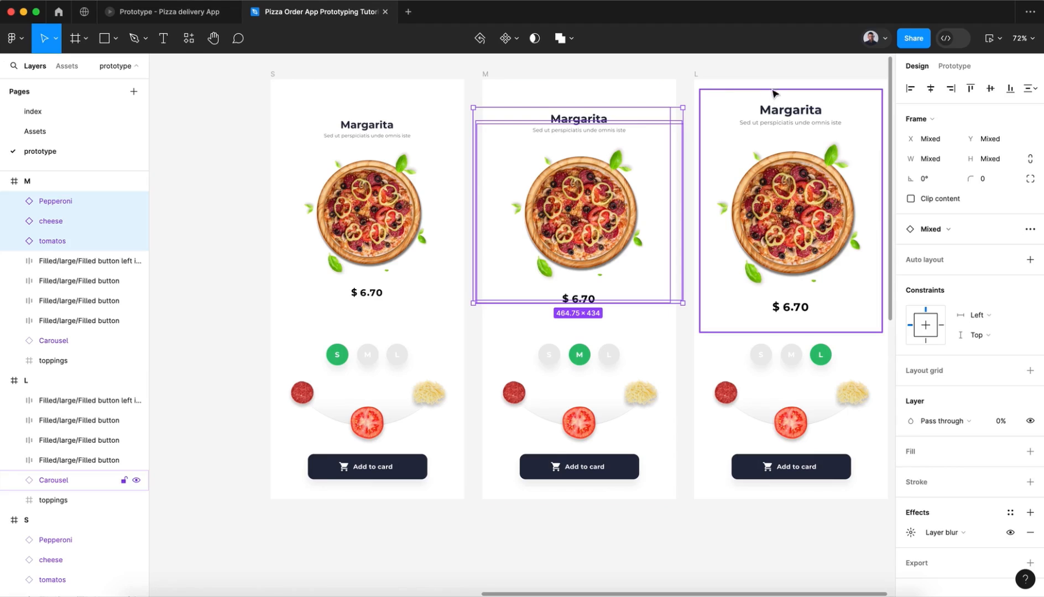
pyautogui.click(697, 74)
pyautogui.hotkey('ctrl', 'v')
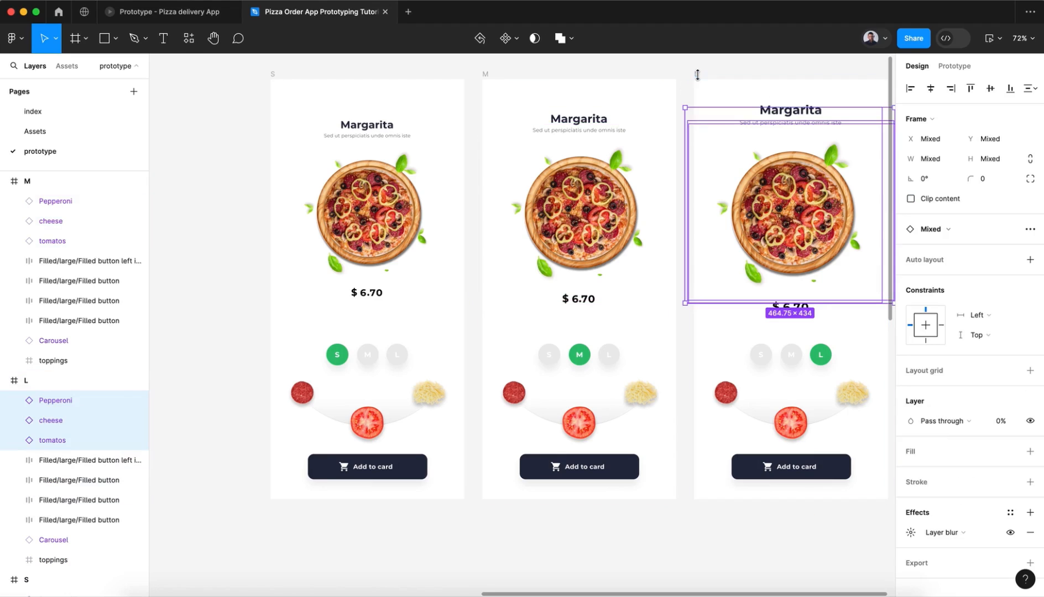
pyautogui.click(690, 73)
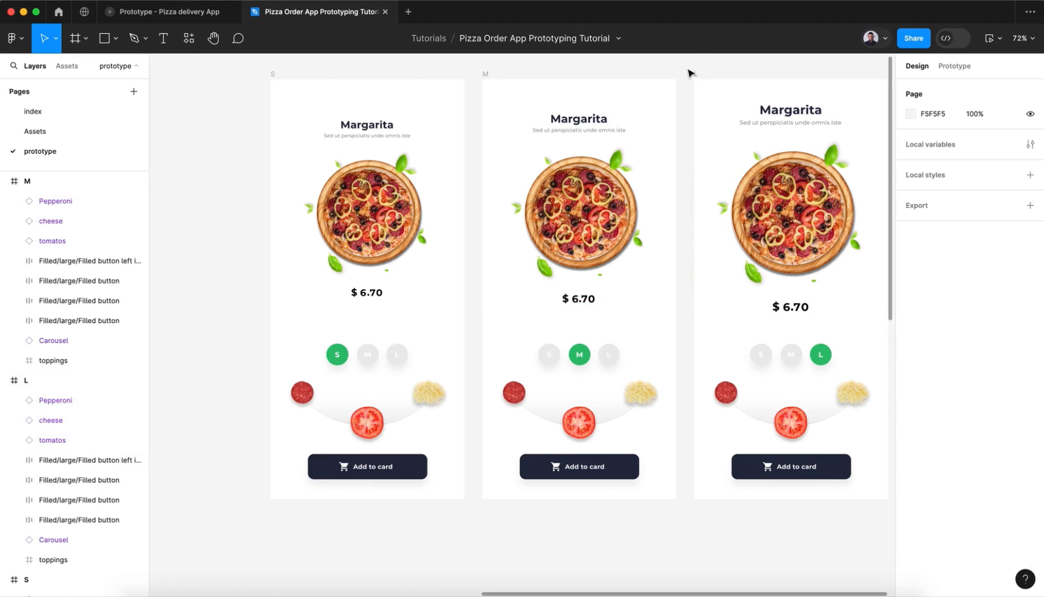
# Step: Duplicate the S, M and L frames together as a second row directly below the originals, at Y 1324
pyautogui.scroll(-5, 690, 73)
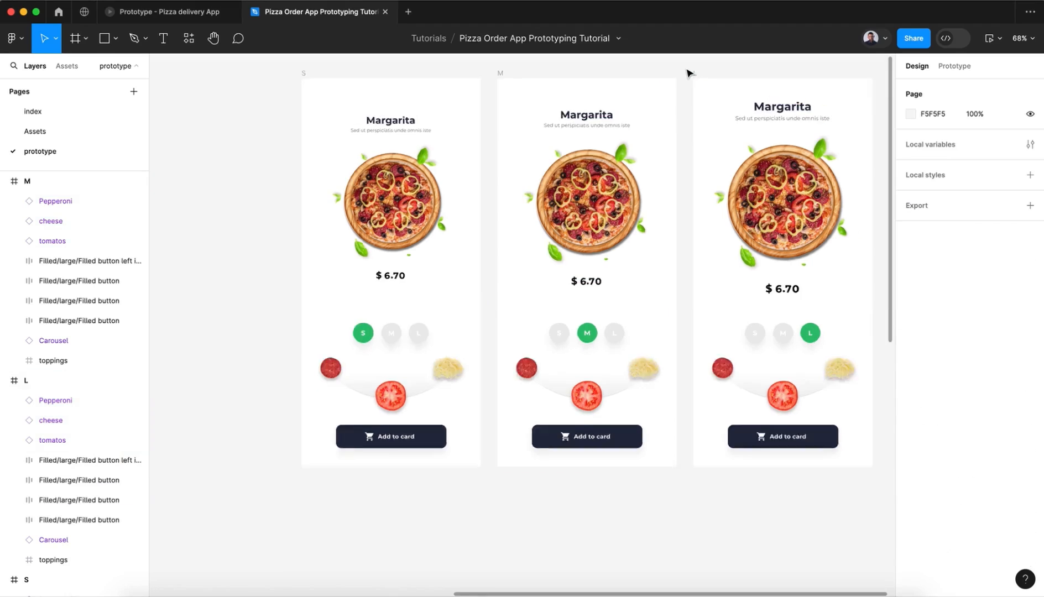
pyautogui.hscroll(3, 689, 71)
pyautogui.moveTo(267, 76); pyautogui.dragTo(784, 497)
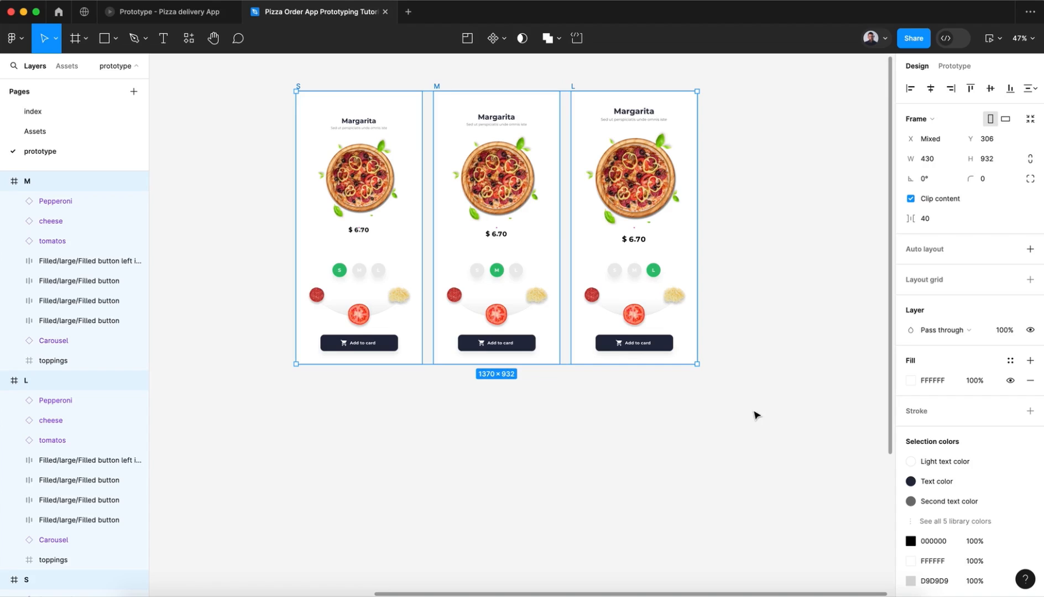
pyautogui.moveTo(555, 206); pyautogui.dragTo(542, 498)
pyautogui.scroll(-4, 543, 498)
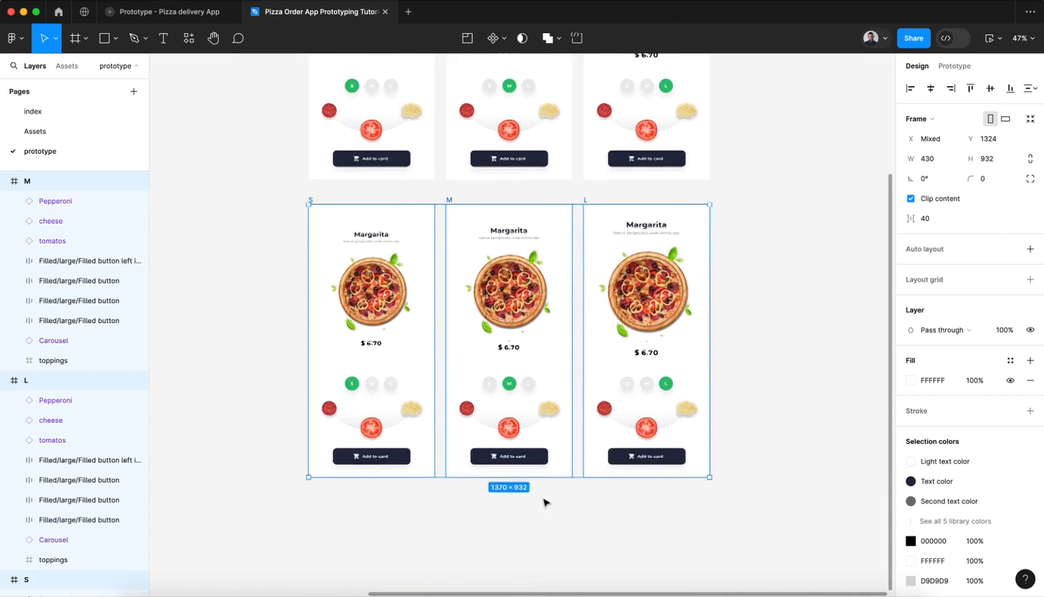
# Step: Set the opacity of the tomatos instance in the duplicated lower-row S frame to 100%
pyautogui.keyDown('ctrl'); pyautogui.scroll(4, 478, 457); pyautogui.keyUp('ctrl')
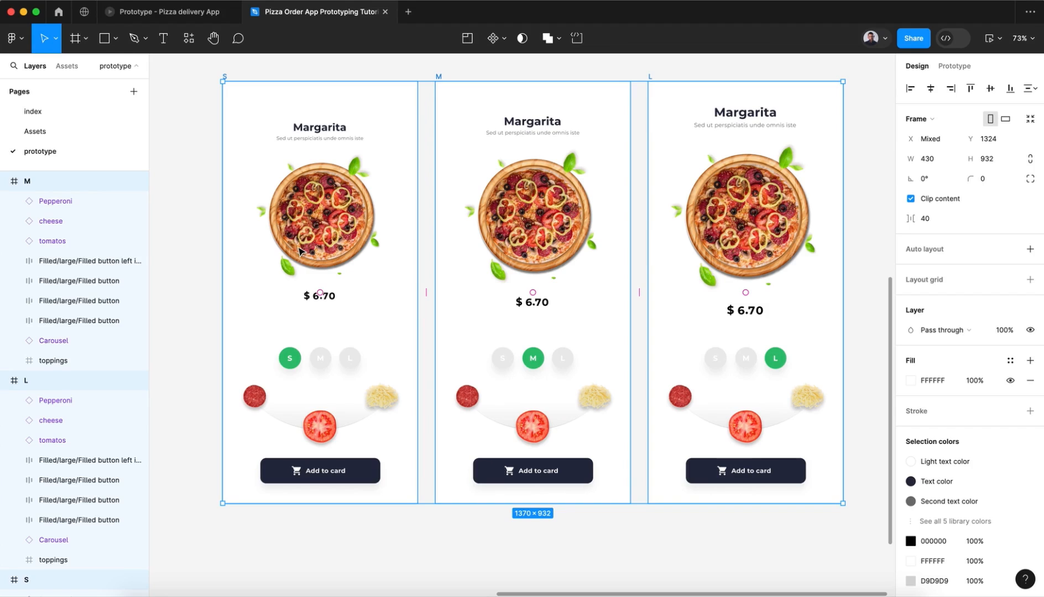
pyautogui.click(84, 440)
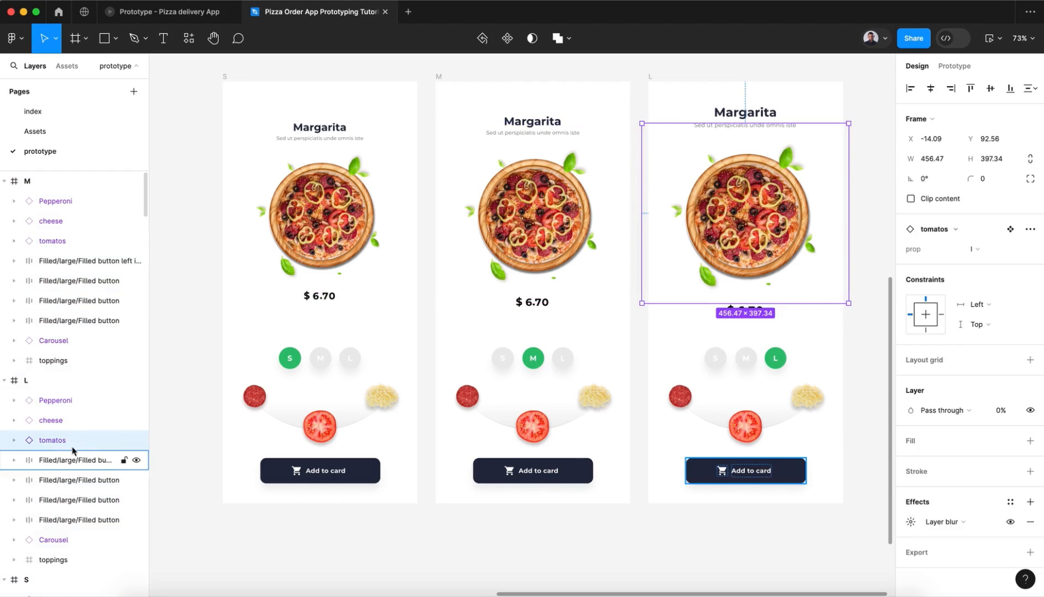
pyautogui.click(230, 80)
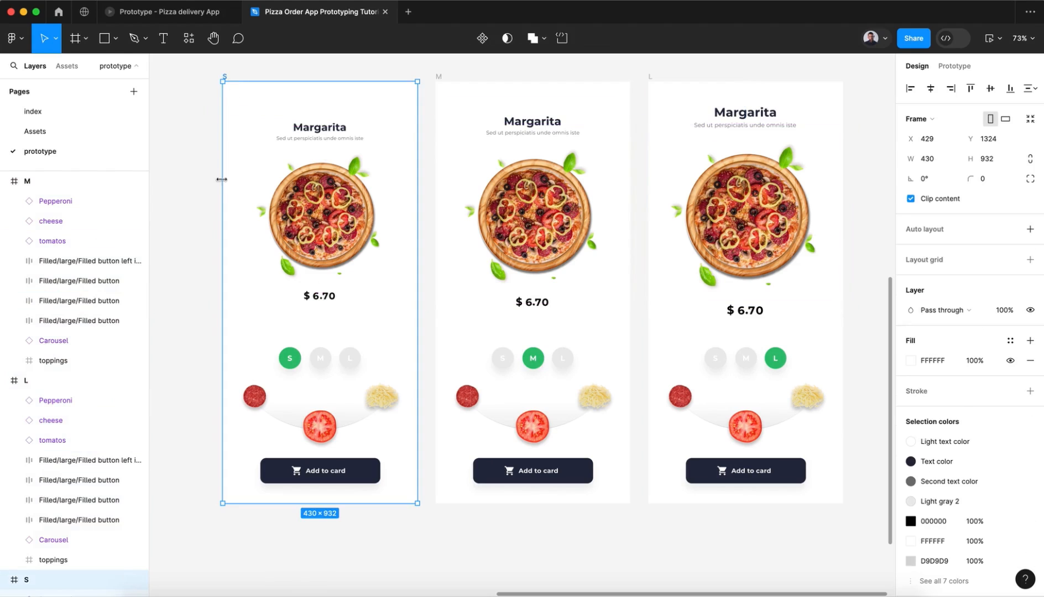
pyautogui.scroll(-3, 77, 474)
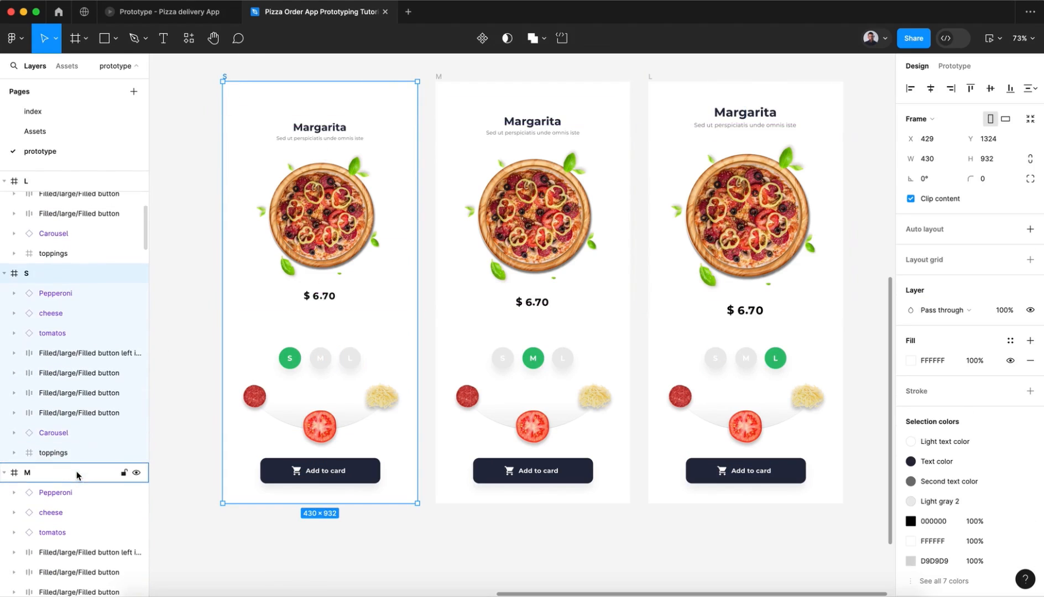
pyautogui.click(46, 332)
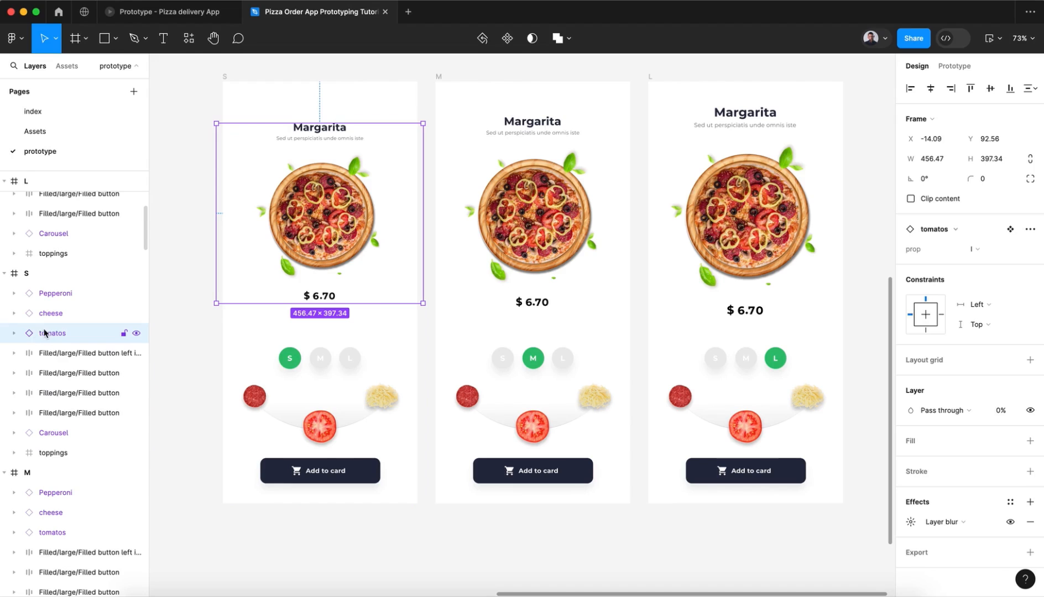
pyautogui.click(1000, 420)
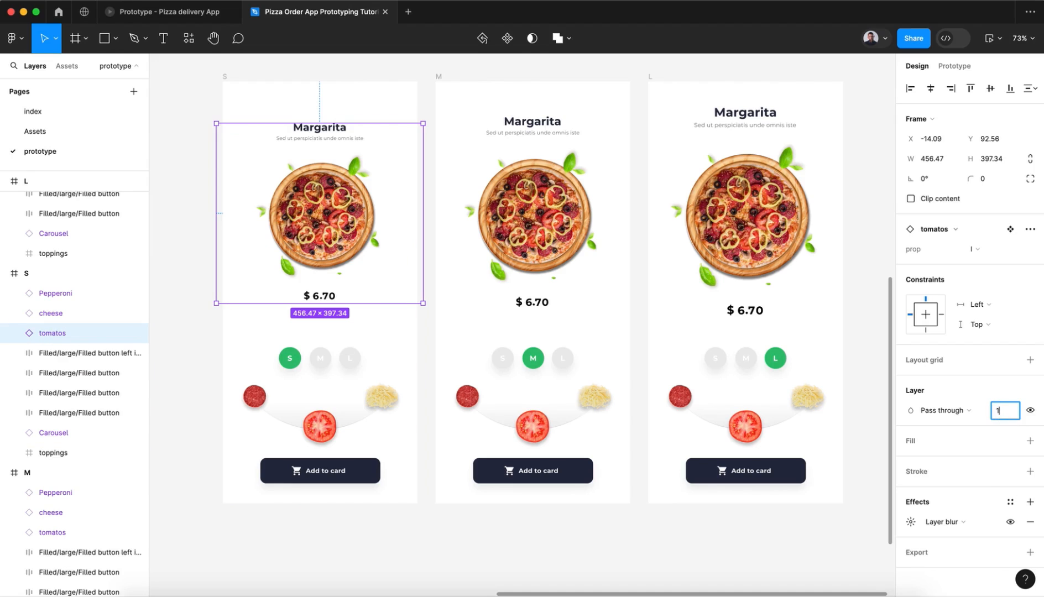
pyautogui.press('Return')
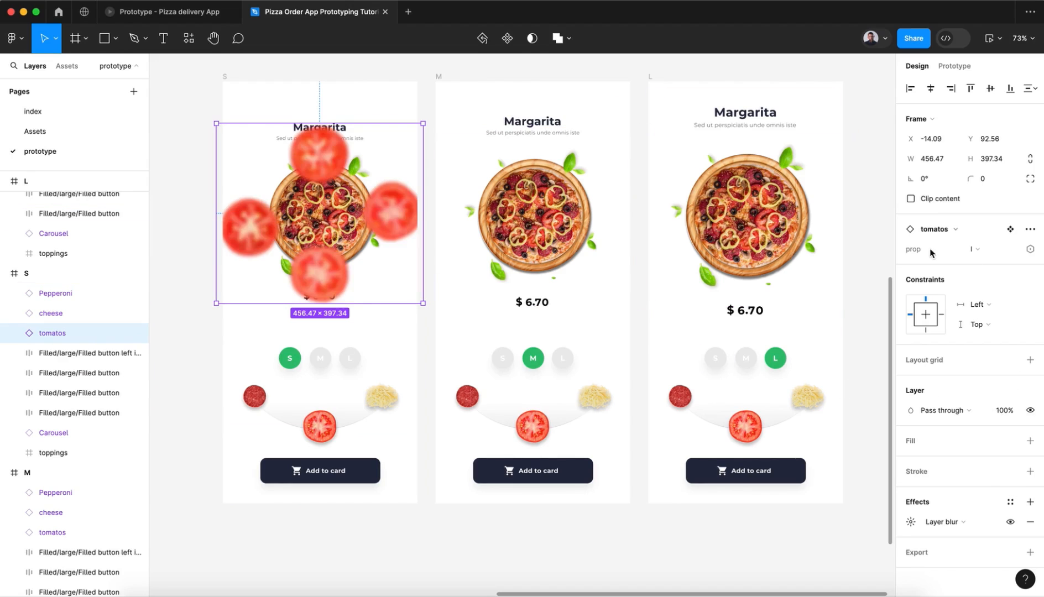
# Step: Switch the lower S frame's tomatos instance to the s variant without its layer blur and place it over the pizza at X 122, Y 210
pyautogui.click(980, 252)
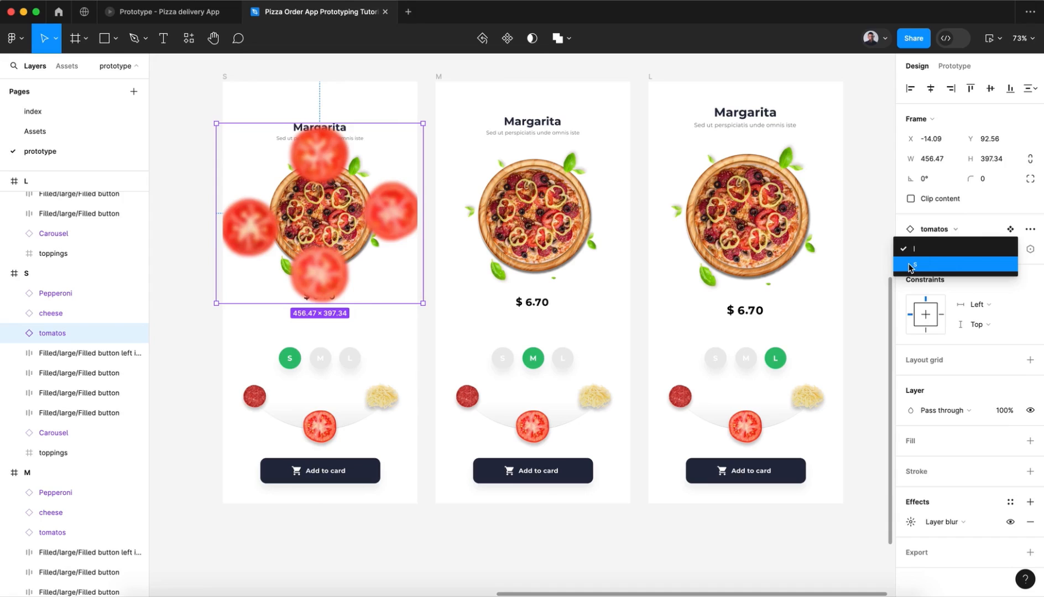
pyautogui.click(932, 263)
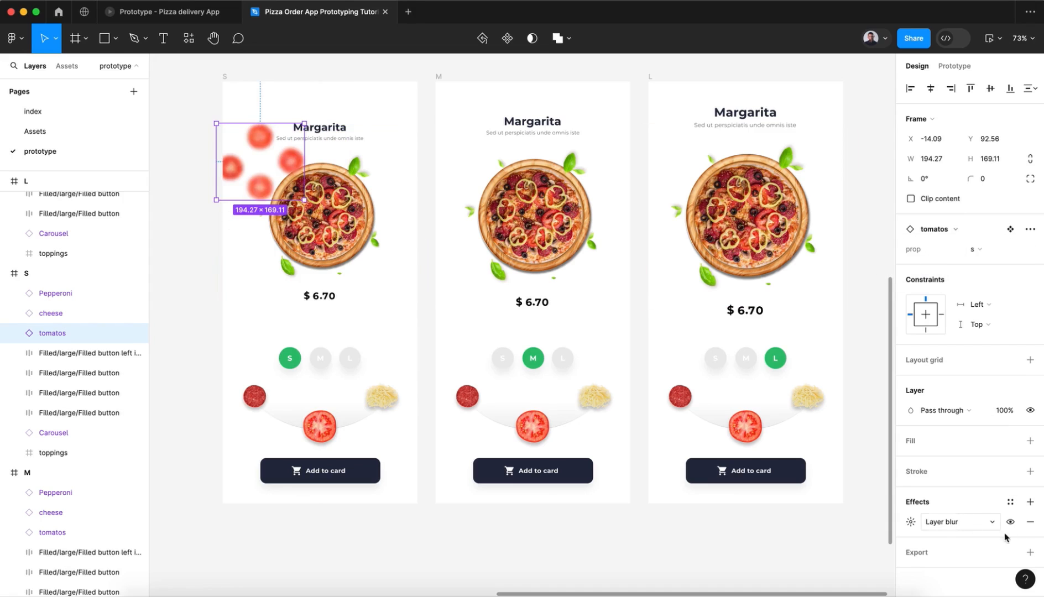
pyautogui.click(1029, 521)
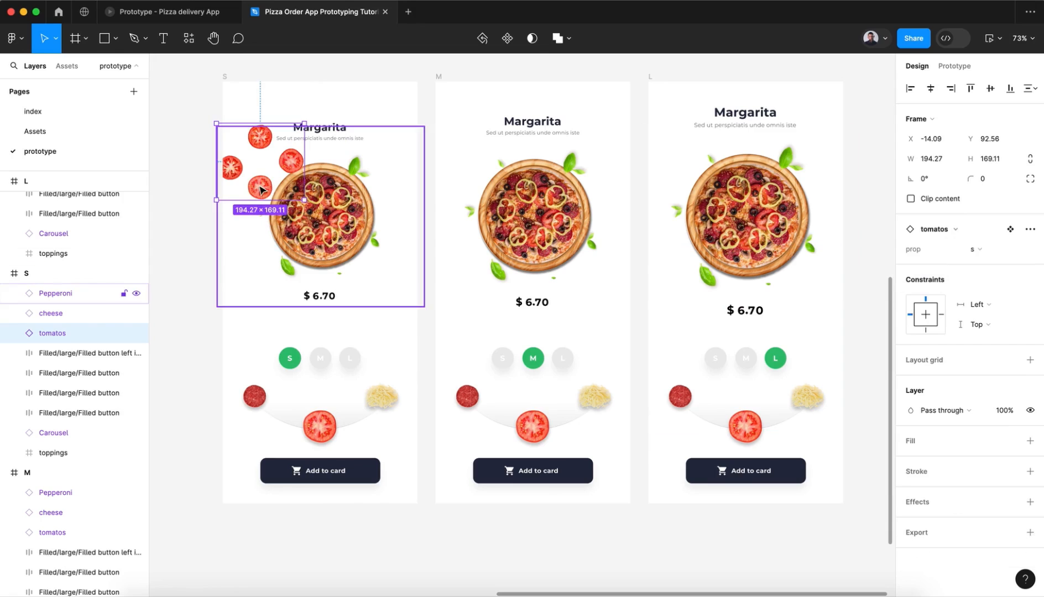
pyautogui.moveTo(261, 190); pyautogui.dragTo(322, 243)
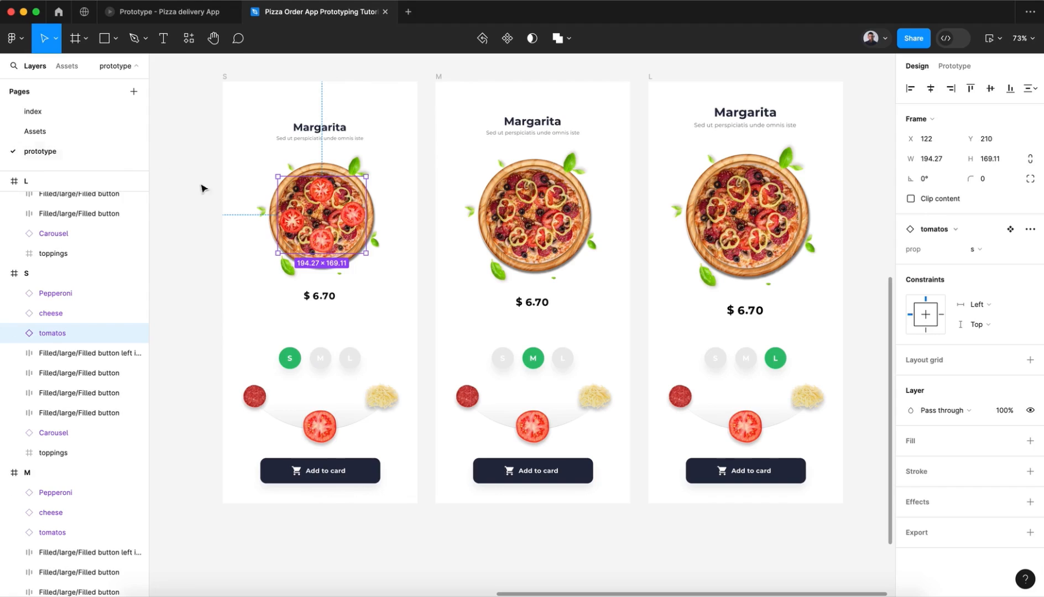
# Step: Preview the S frame's tomatos instance in the l variant and return it to the s variant
pyautogui.click(977, 250)
pyautogui.click(976, 244)
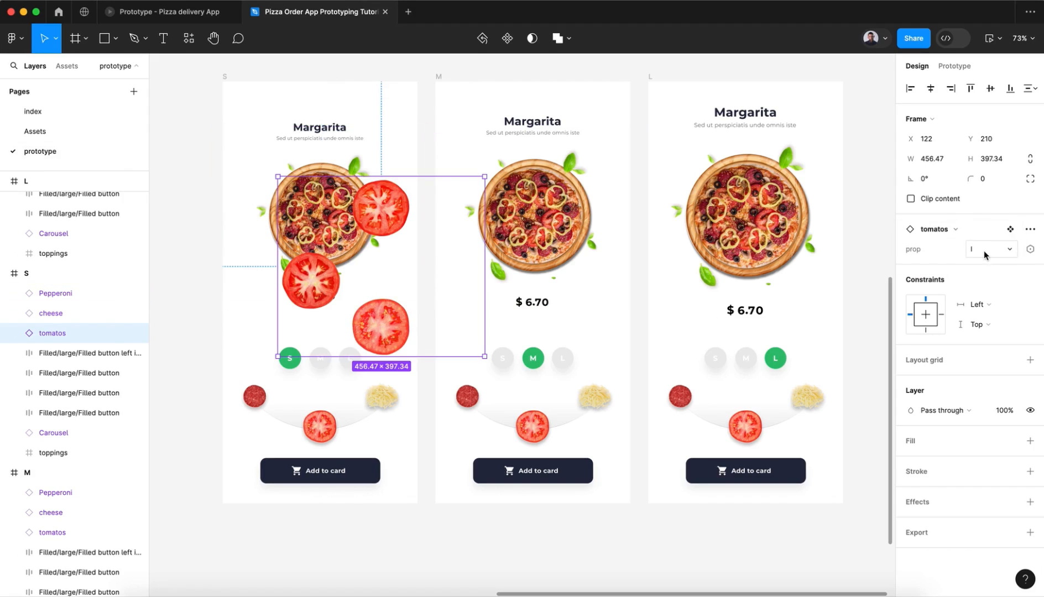
pyautogui.click(984, 253)
pyautogui.click(984, 265)
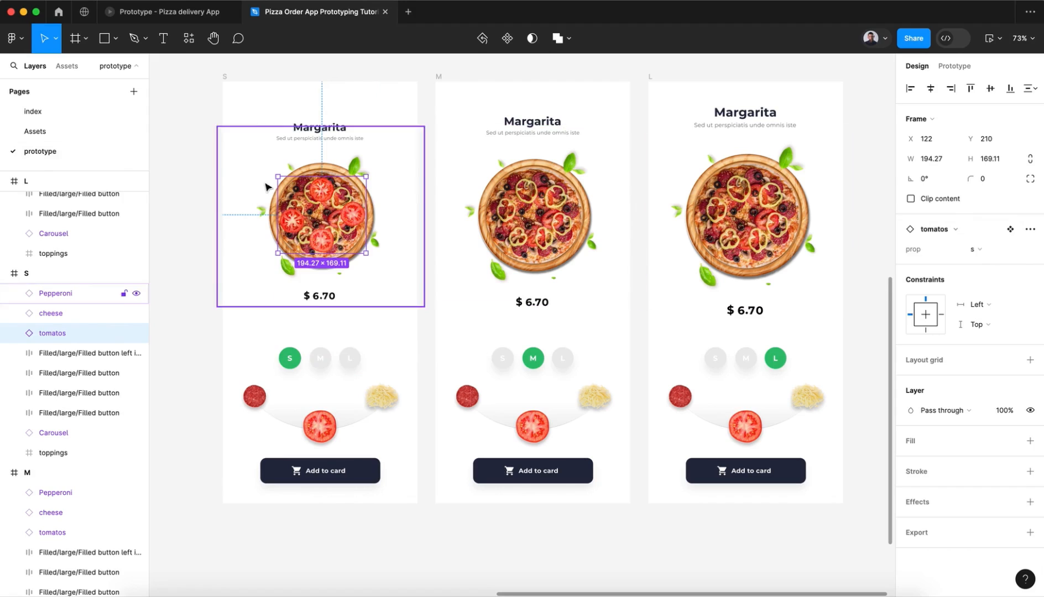
# Step: Center the small tomatos instance on the S frame's pizza at X 116, Y 206
pyautogui.click(321, 240)
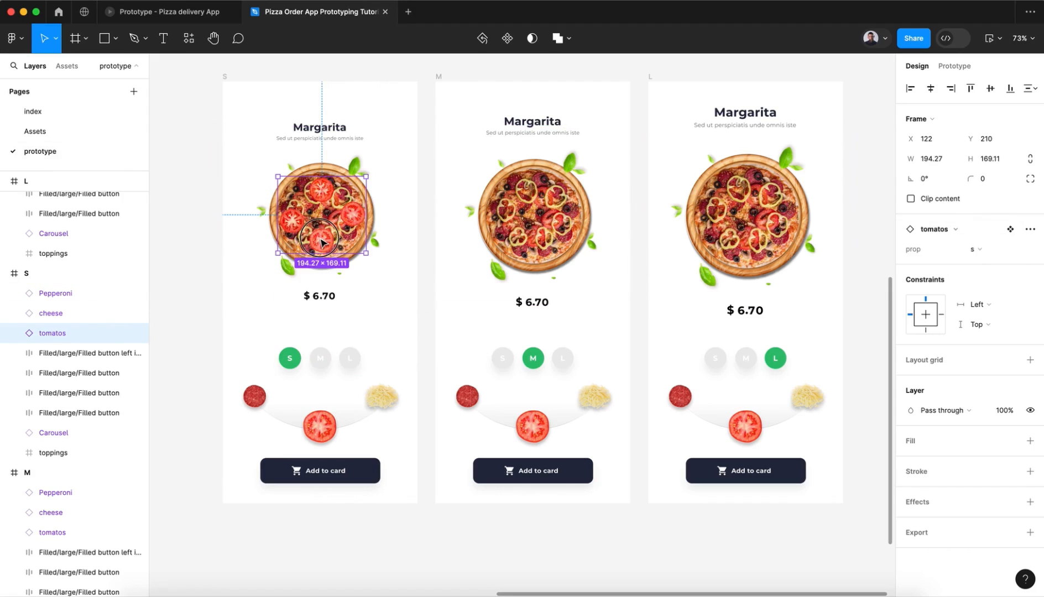
pyautogui.moveTo(322, 240); pyautogui.dragTo(319, 239)
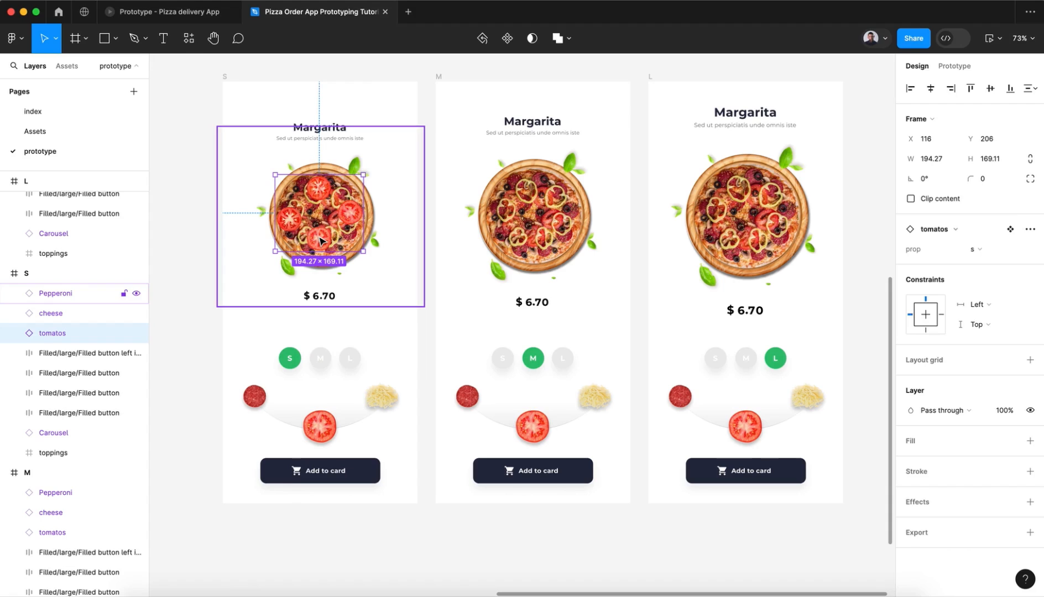
# Step: Set the tomatos instance in the lower-row M frame to 100% opacity and remove its layer blur
pyautogui.click(549, 239)
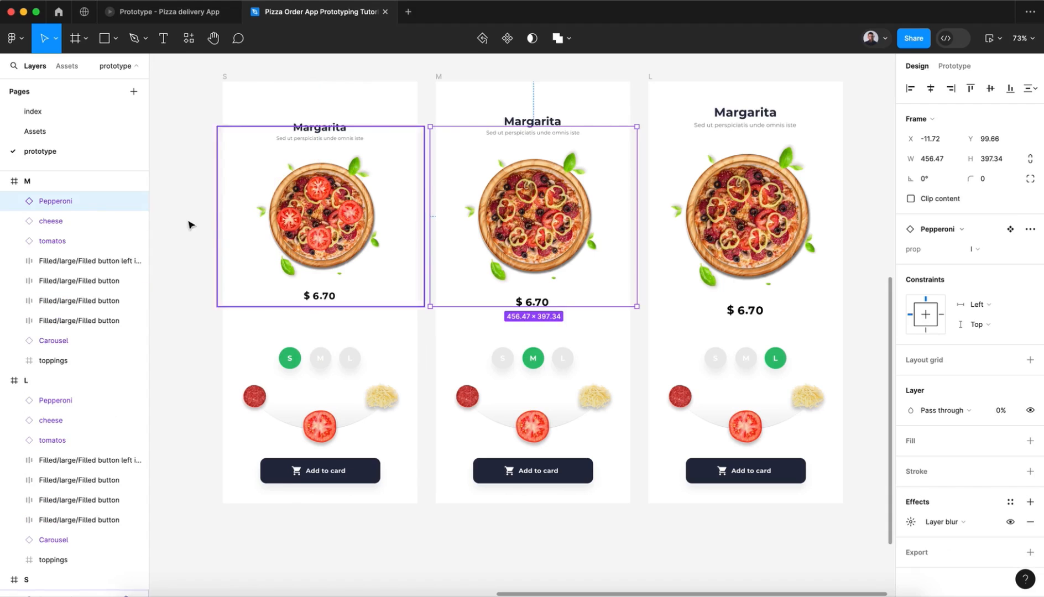
pyautogui.click(62, 241)
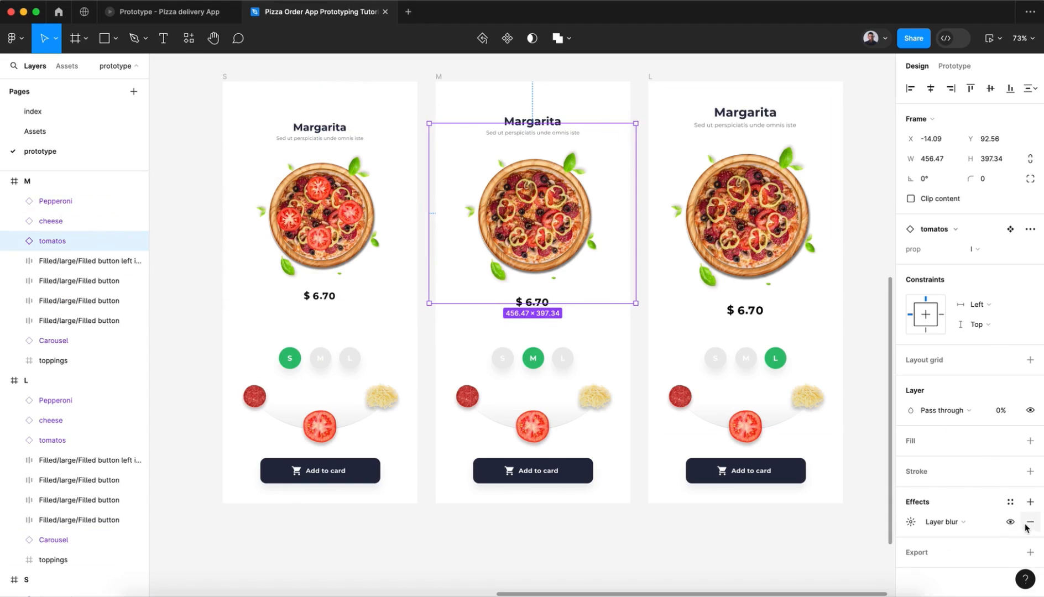
pyautogui.click(1001, 412)
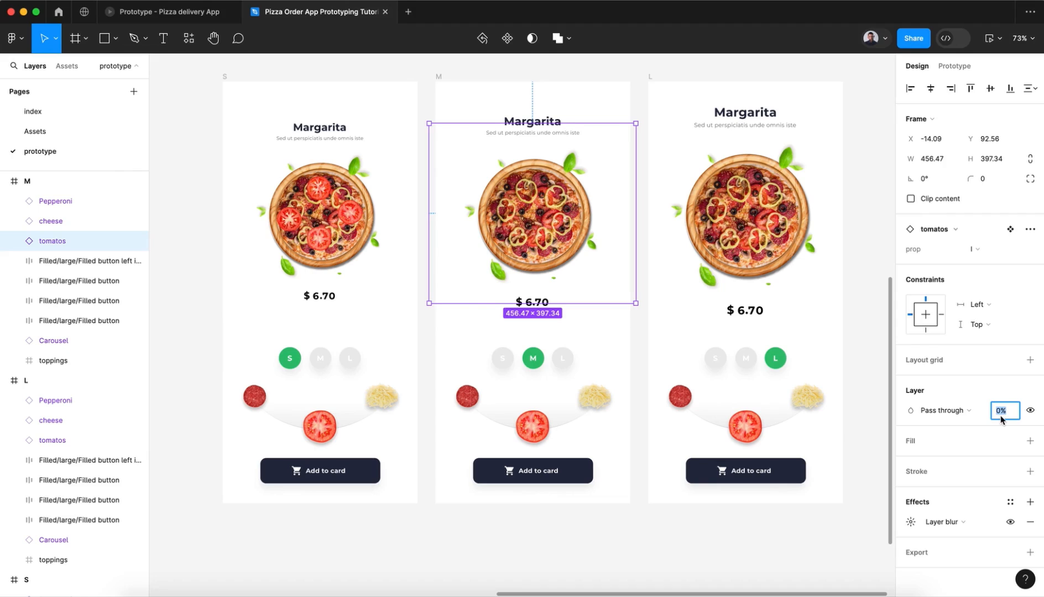
pyautogui.press('Return')
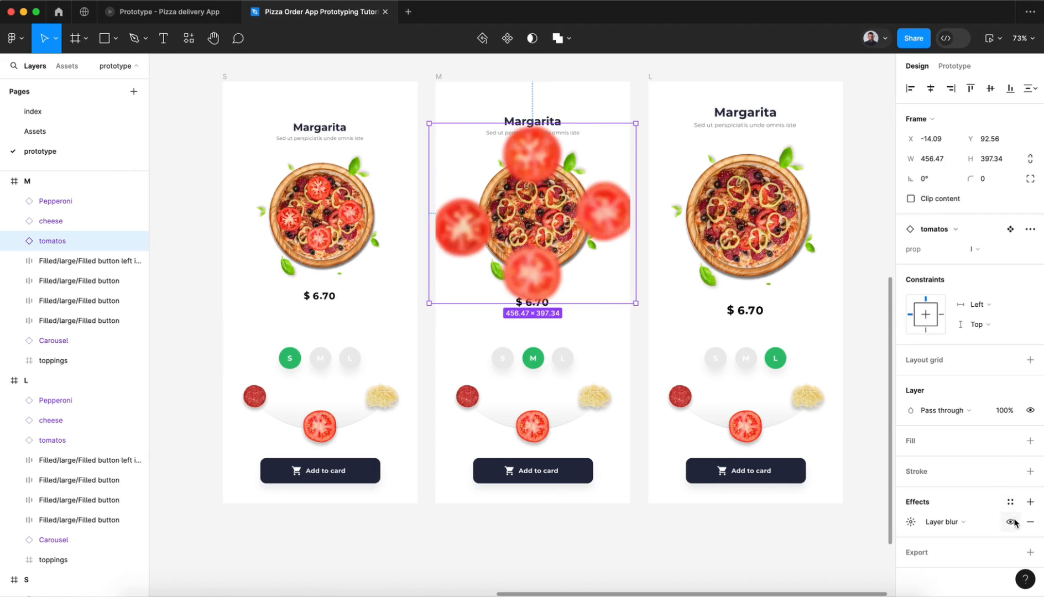
pyautogui.click(1031, 523)
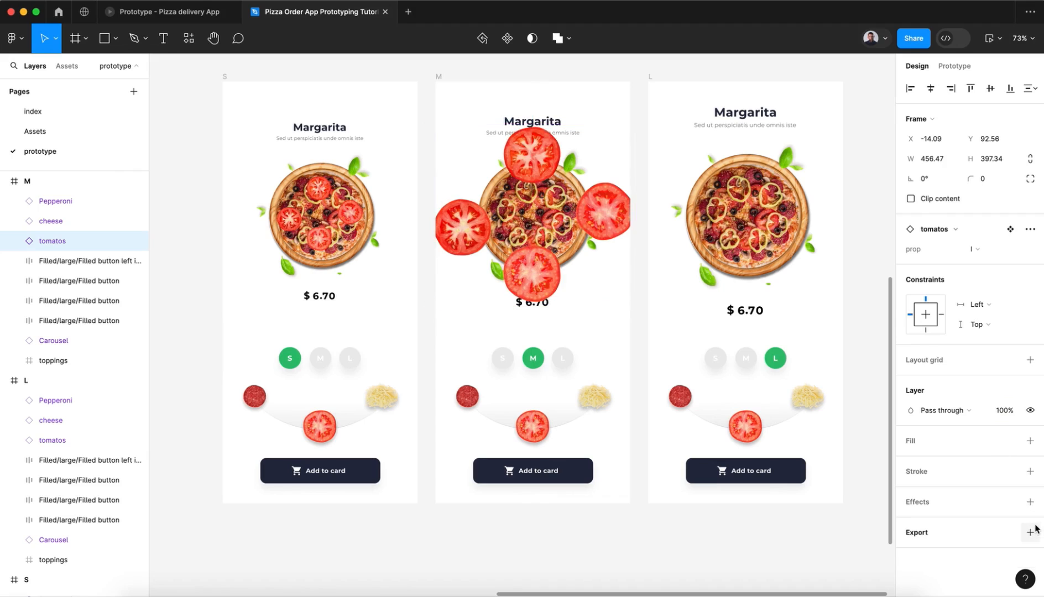
# Step: Switch the M frame's tomatos instance to the s variant and place it over the pizza at X 115, Y 208
pyautogui.click(979, 255)
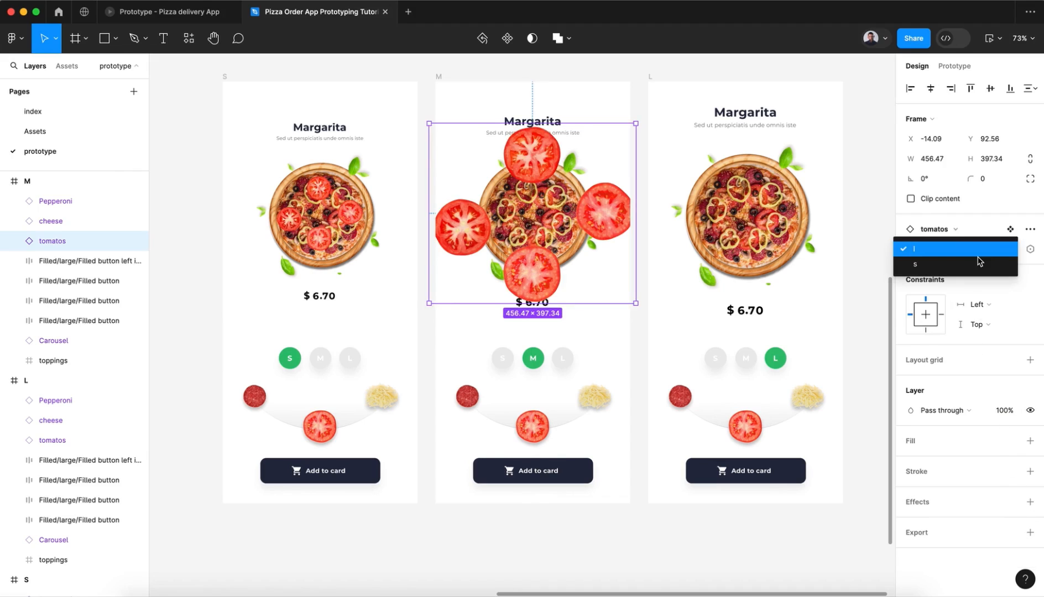
pyautogui.click(923, 266)
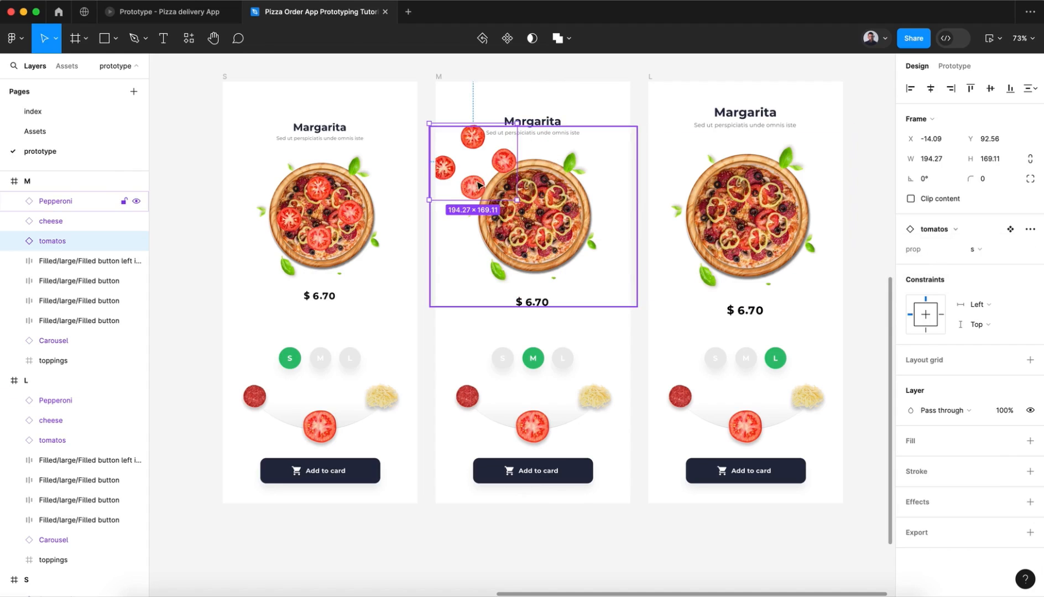
pyautogui.moveTo(478, 185); pyautogui.dragTo(537, 237)
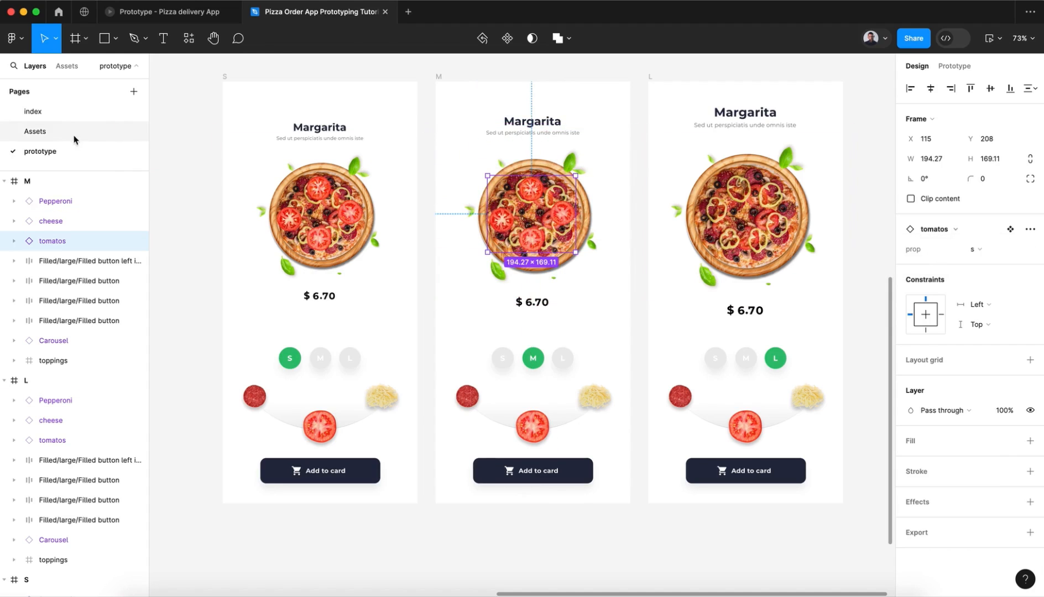
# Step: Check the topping components on the Assets page and reposition the M frame's tomatos instance at X 119, Y 212
pyautogui.click(67, 133)
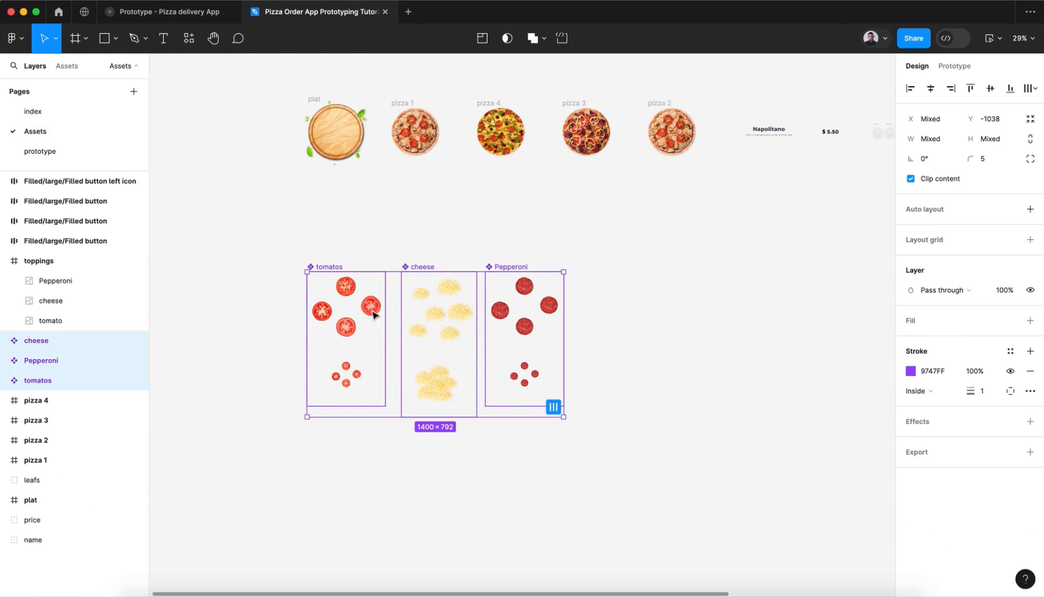
pyautogui.click(52, 151)
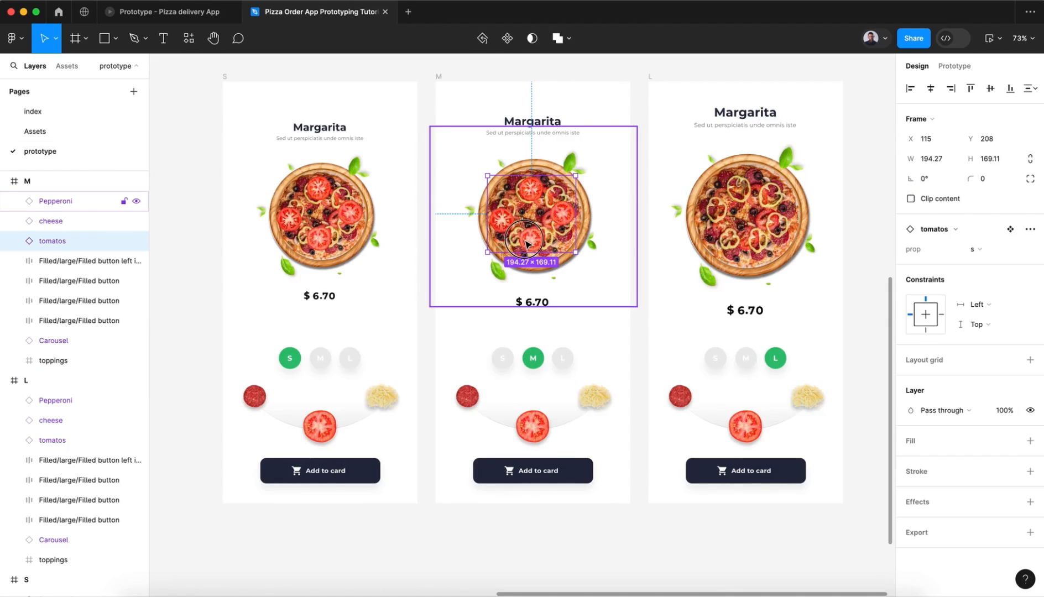
pyautogui.moveTo(526, 243); pyautogui.dragTo(529, 247)
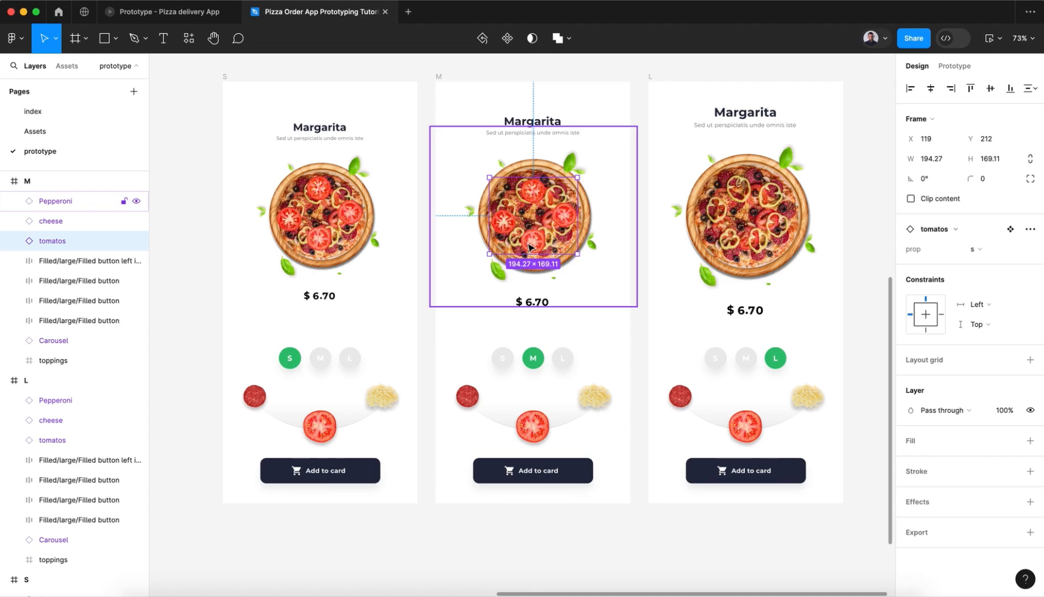
# Step: Switch to the Pizza delivery App prototype preview, toggle the tomato topping repeatedly to examine its animation, and return to the tutorial file
pyautogui.click(161, 11)
pyautogui.click(514, 480)
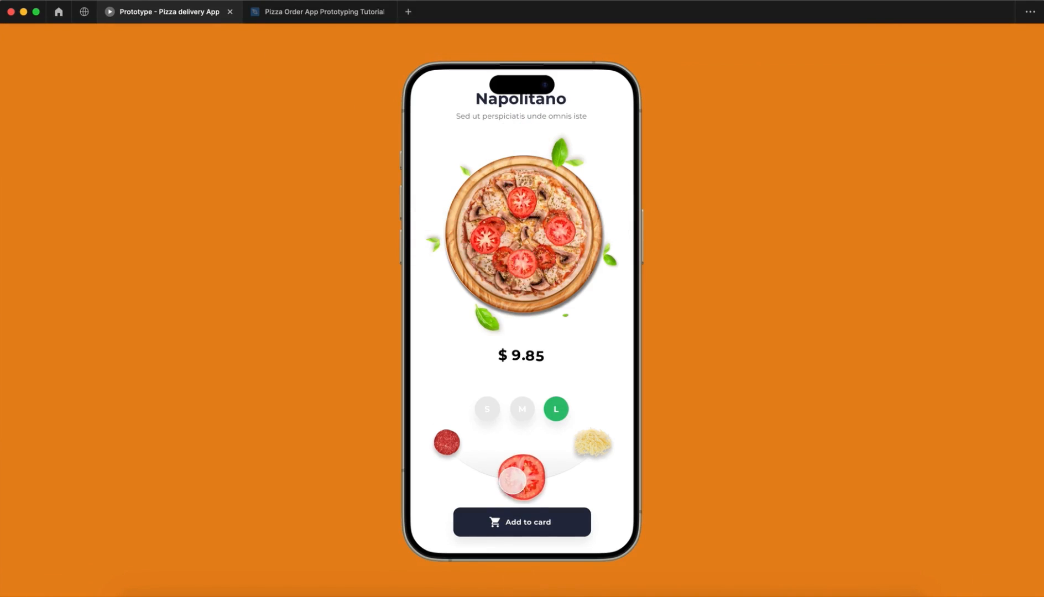
pyautogui.click(513, 481)
pyautogui.click(513, 481)
pyautogui.click(512, 480)
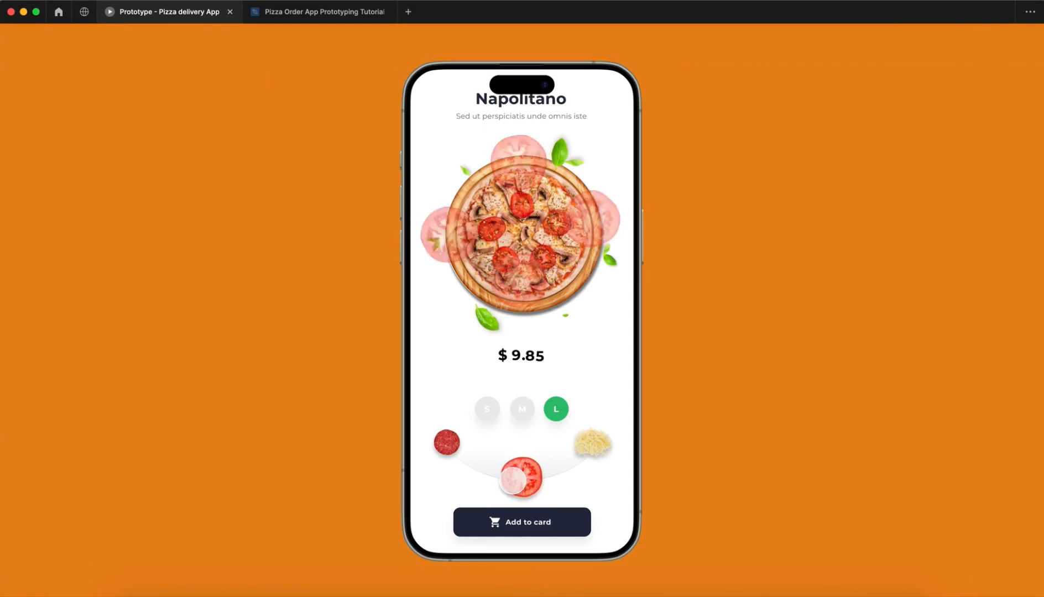
pyautogui.click(513, 481)
pyautogui.click(512, 481)
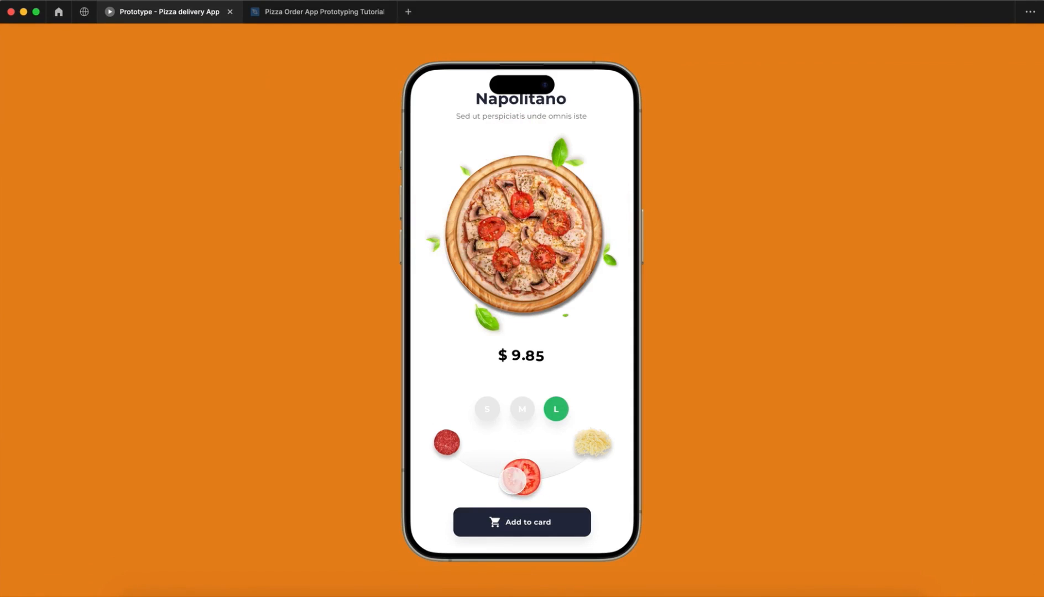
pyautogui.click(513, 481)
pyautogui.click(321, 12)
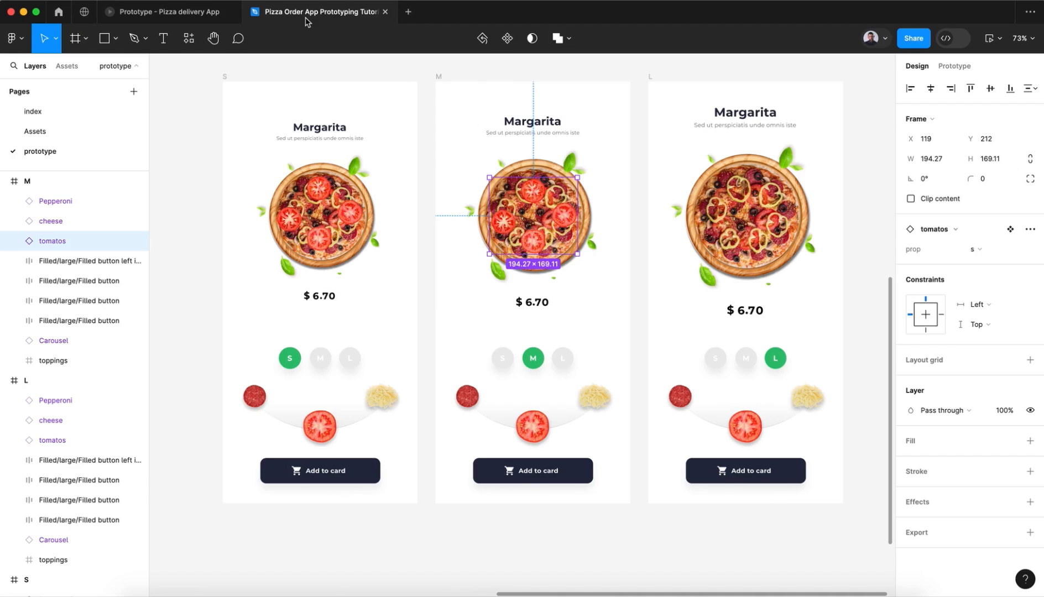
# Step: Set the tomatos instance in the lower-row L frame to 100% opacity and remove its layer blur
pyautogui.click(763, 249)
pyautogui.click(70, 439)
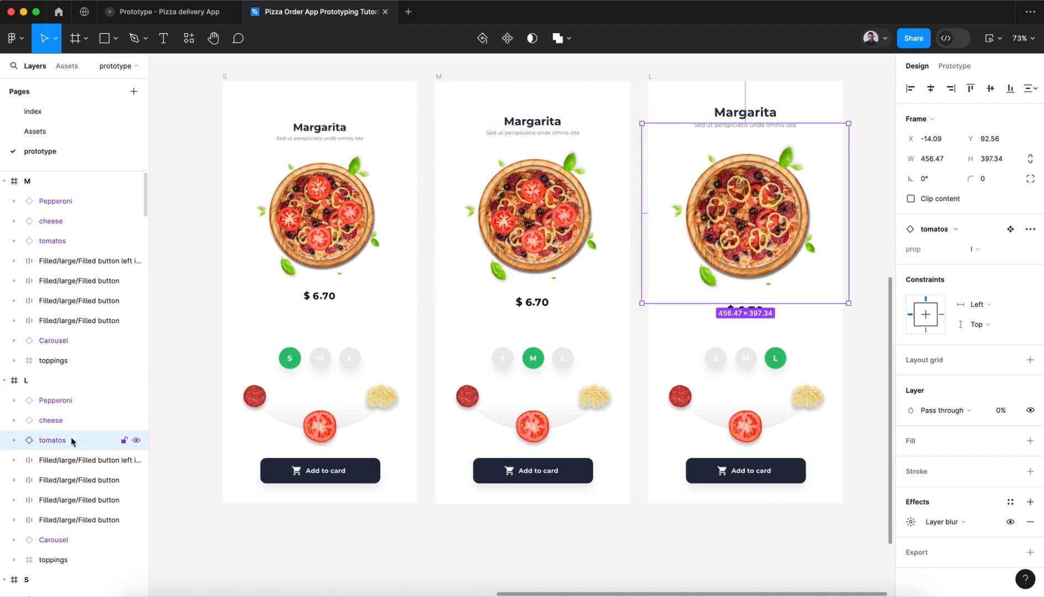
pyautogui.click(1002, 414)
pyautogui.press('Return')
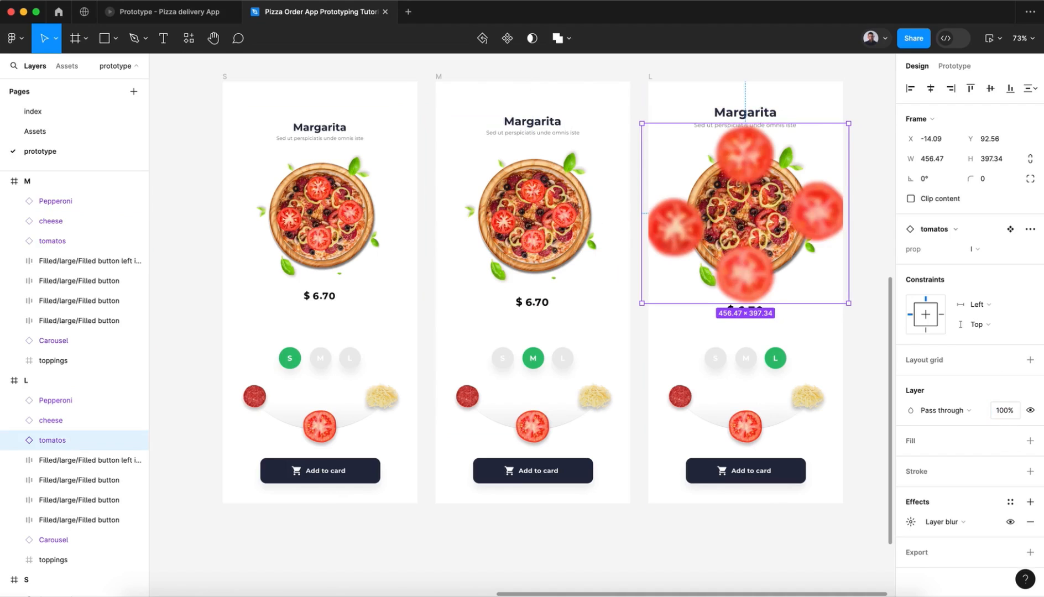
pyautogui.click(1029, 522)
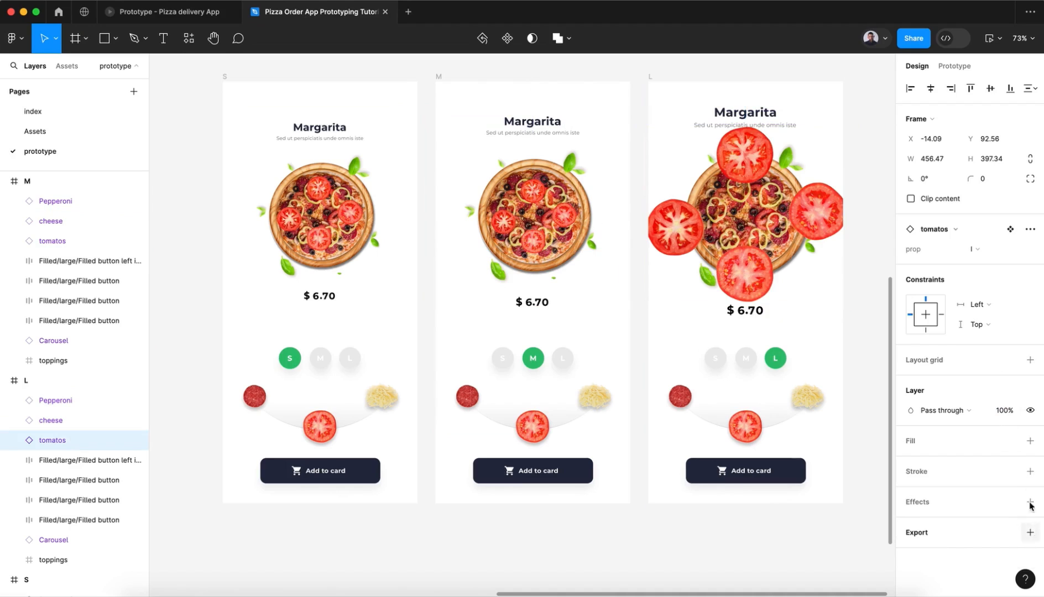
# Step: Switch the L frame's tomatos instance to the s variant and place it over the pizza at X 121, Y 207
pyautogui.click(987, 250)
pyautogui.click(986, 262)
pyautogui.moveTo(669, 187); pyautogui.dragTo(742, 239)
# Step: Scale the L frame's tomatos instance to about 232 × 202 and position it over the large pizza at X 106, Y 192
pyautogui.press('k')
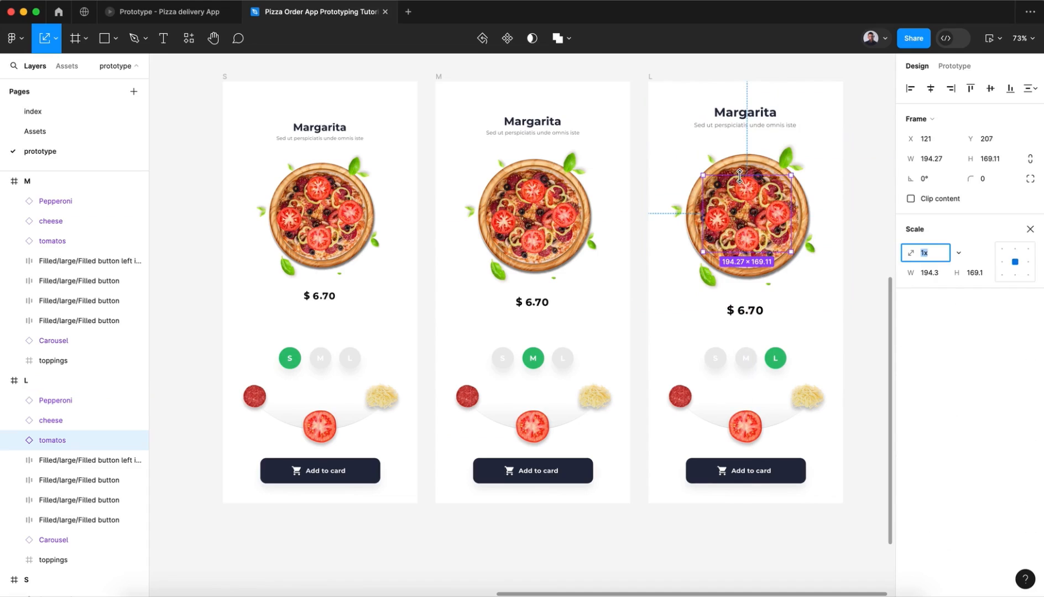
pyautogui.moveTo(740, 175); pyautogui.dragTo(739, 161)
pyautogui.moveTo(745, 212); pyautogui.dragTo(747, 218)
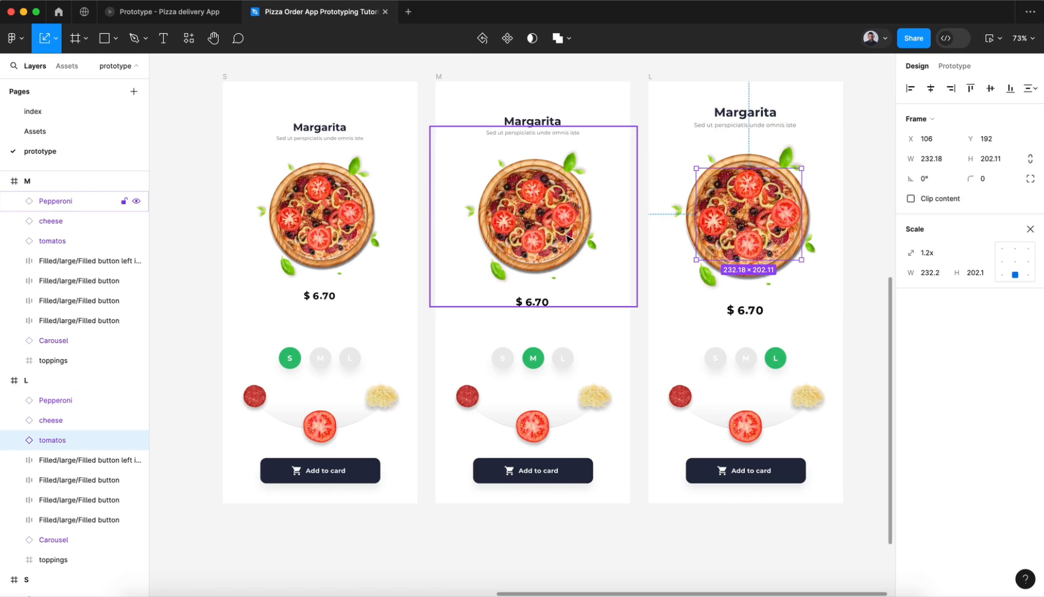
pyautogui.click(529, 238)
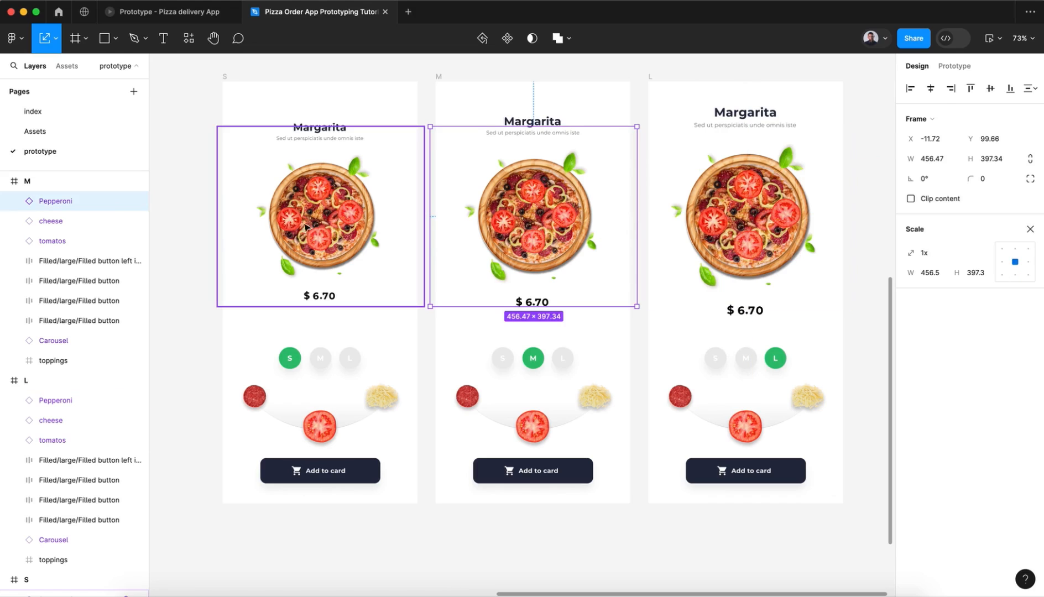
# Step: Scale the lower-row S frame's tomatos instance to about 162 × 141 and position it over the small pizza at X 135, Y 220
pyautogui.keyDown('super'); pyautogui.click(329, 227); pyautogui.keyUp('super')
pyautogui.click(88, 375)
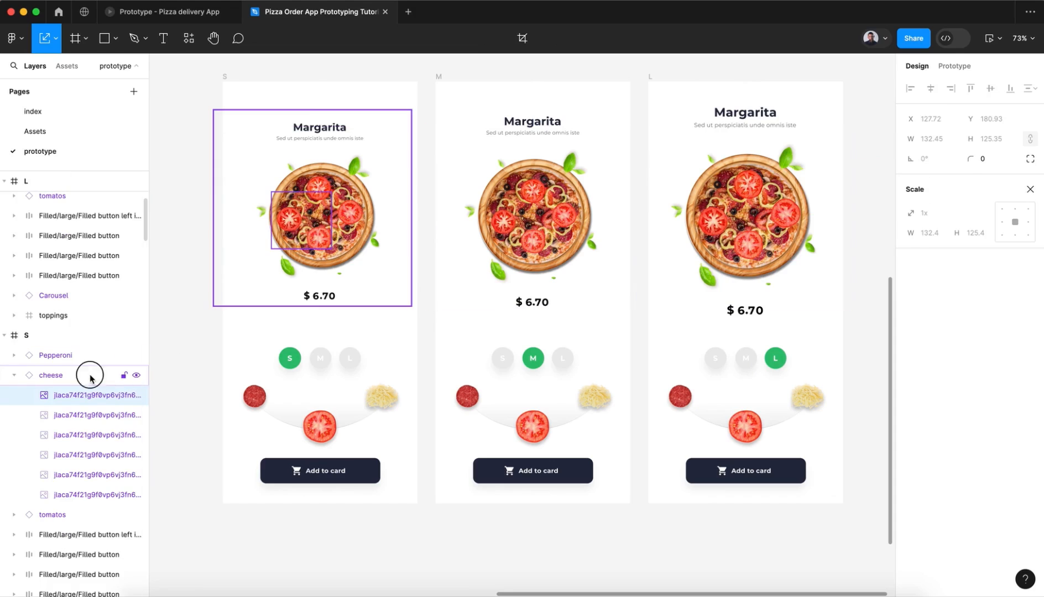
pyautogui.click(14, 375)
pyautogui.click(52, 398)
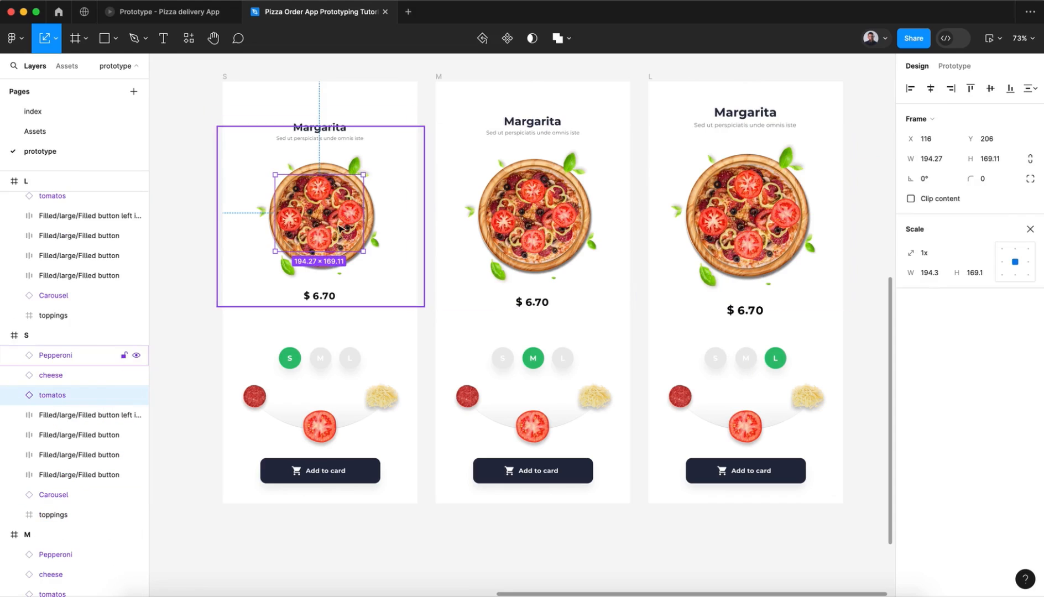
pyautogui.moveTo(325, 249); pyautogui.dragTo(328, 237)
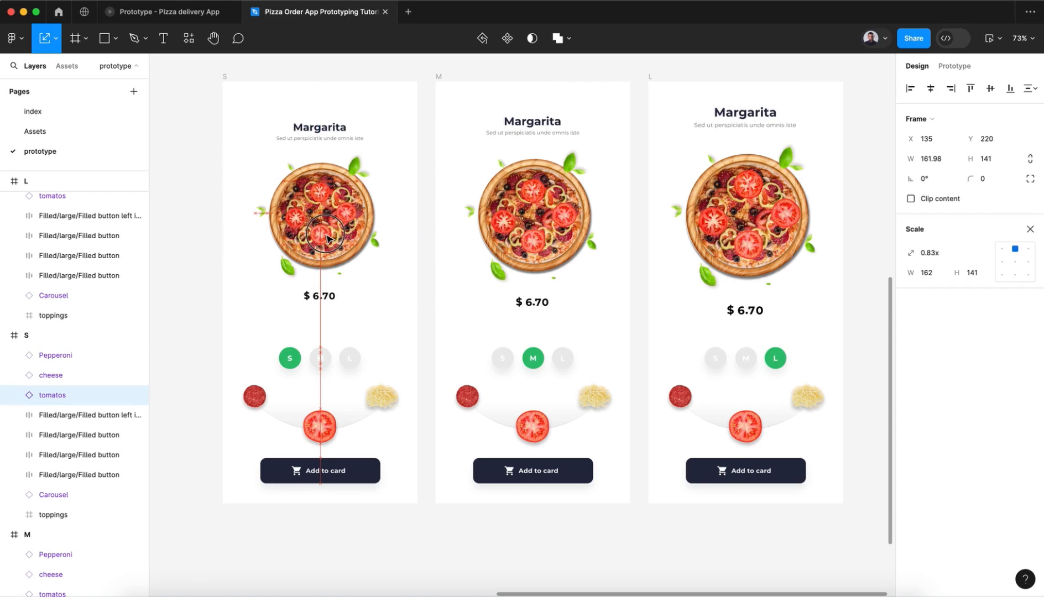
pyautogui.click(873, 286)
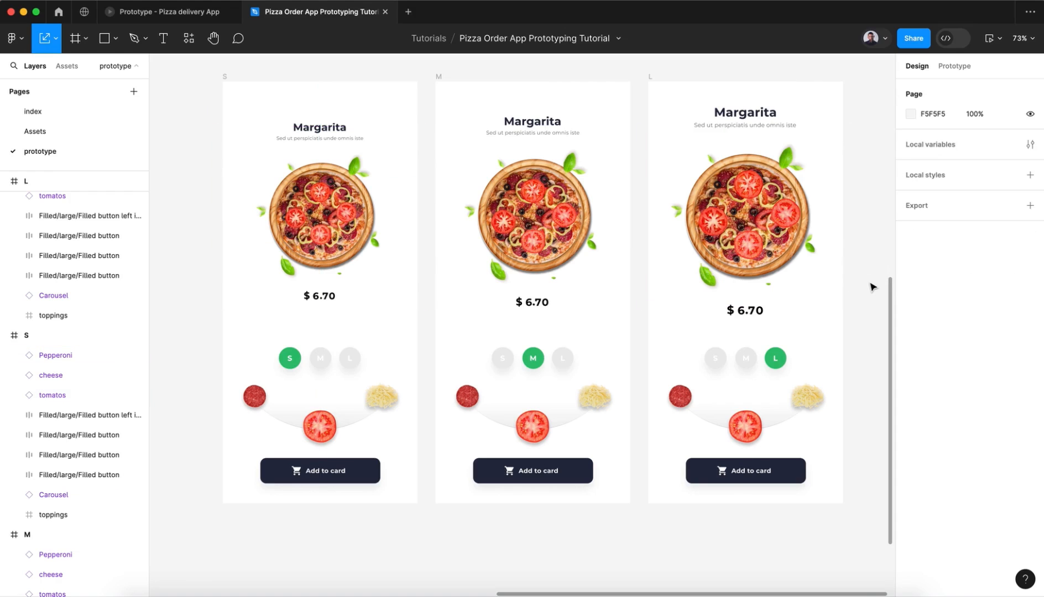
pyautogui.scroll(-10, 871, 287)
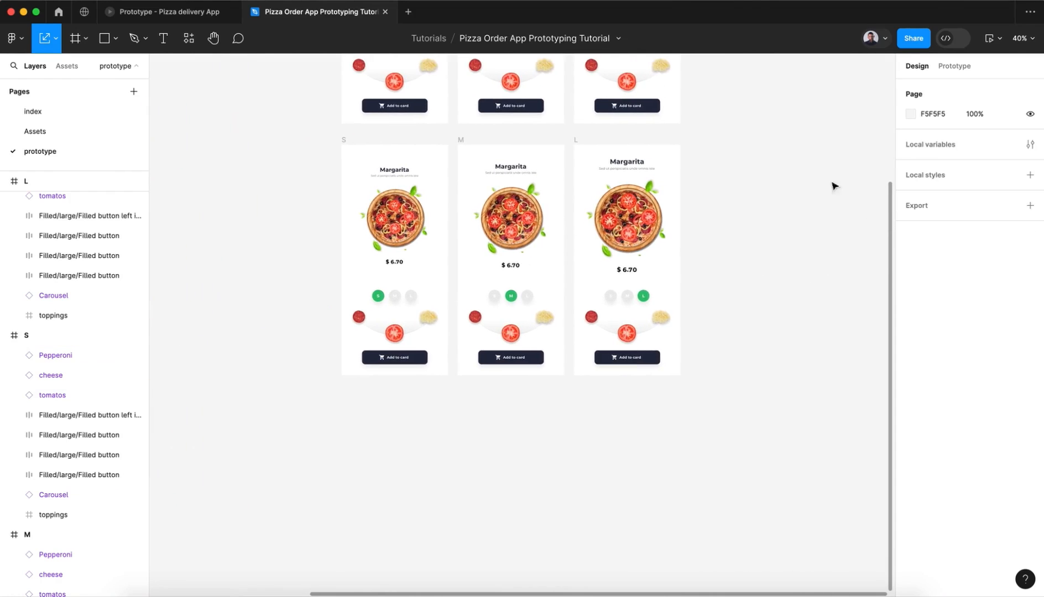
pyautogui.moveTo(316, 443); pyautogui.dragTo(806, 173)
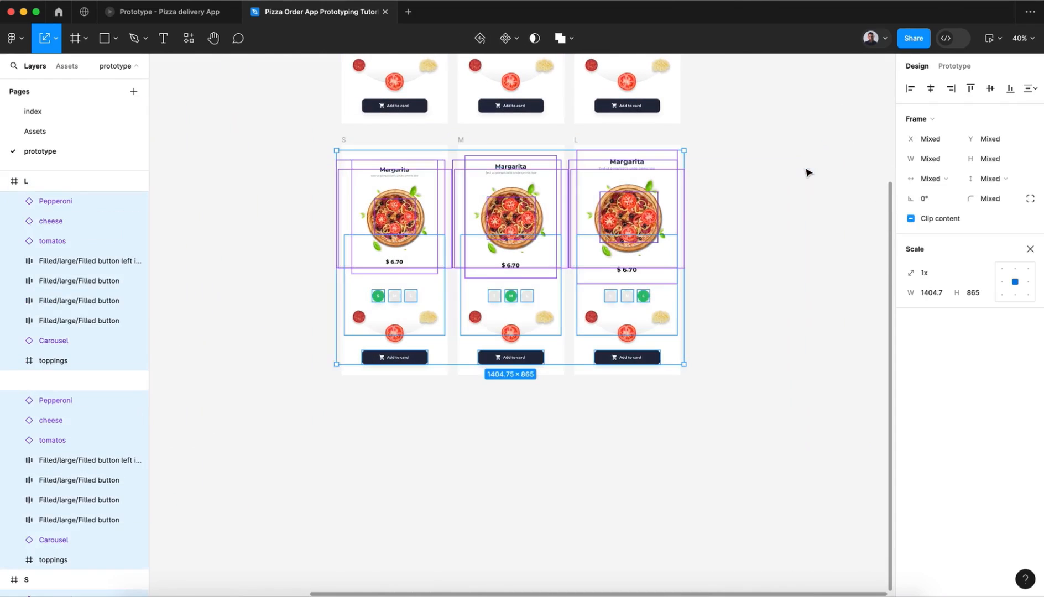
pyautogui.click(737, 352)
pyautogui.scroll(5, 494, 441)
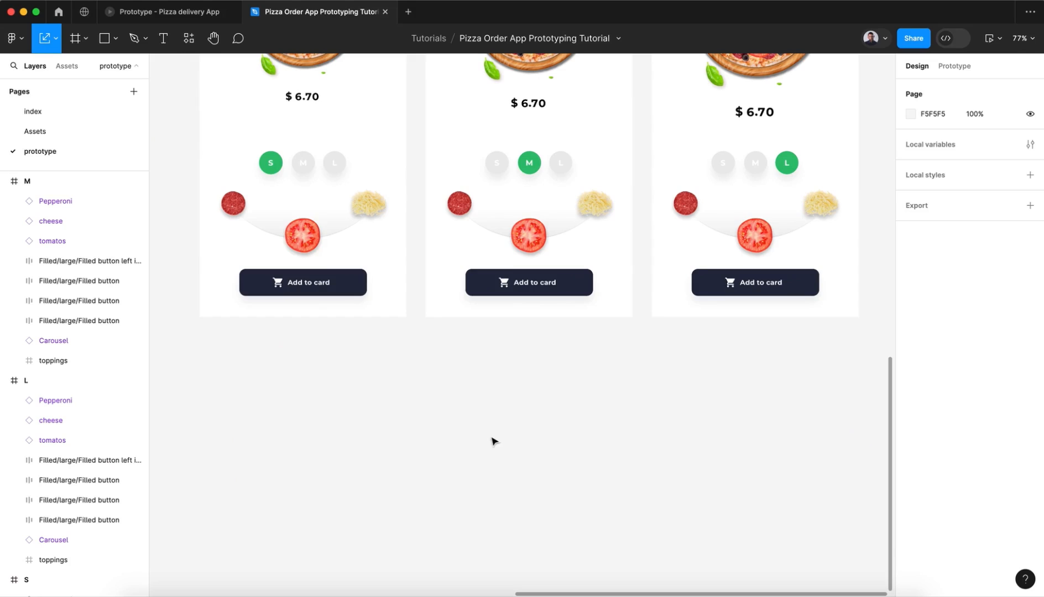
pyautogui.click(308, 243)
pyautogui.keyDown('shift'); pyautogui.click(529, 245); pyautogui.keyUp('shift')
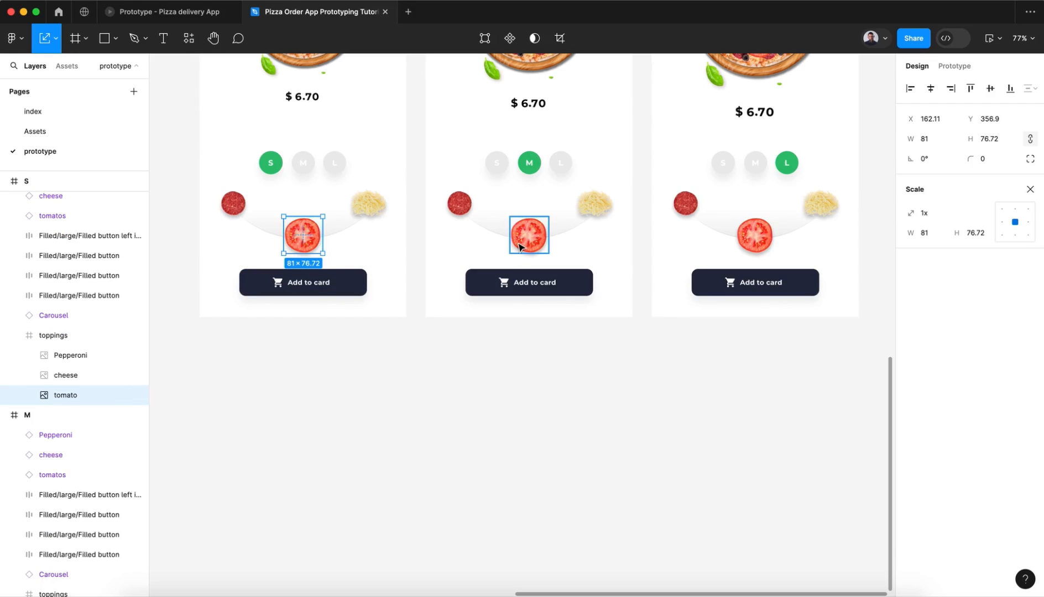
pyautogui.keyDown('shift'); pyautogui.click(753, 236); pyautogui.keyUp('shift')
pyautogui.click(612, 357)
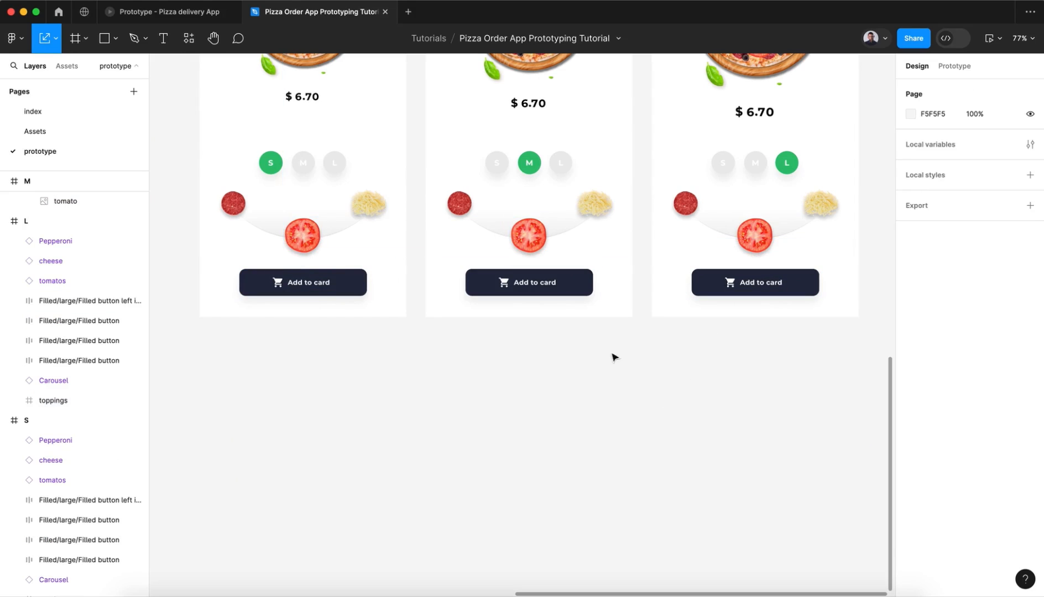
# Step: Enlarge the tomato topping image in the lower-row S frame to 100 wide, keeping its proportions, and centre it horizontally
pyautogui.click(310, 246)
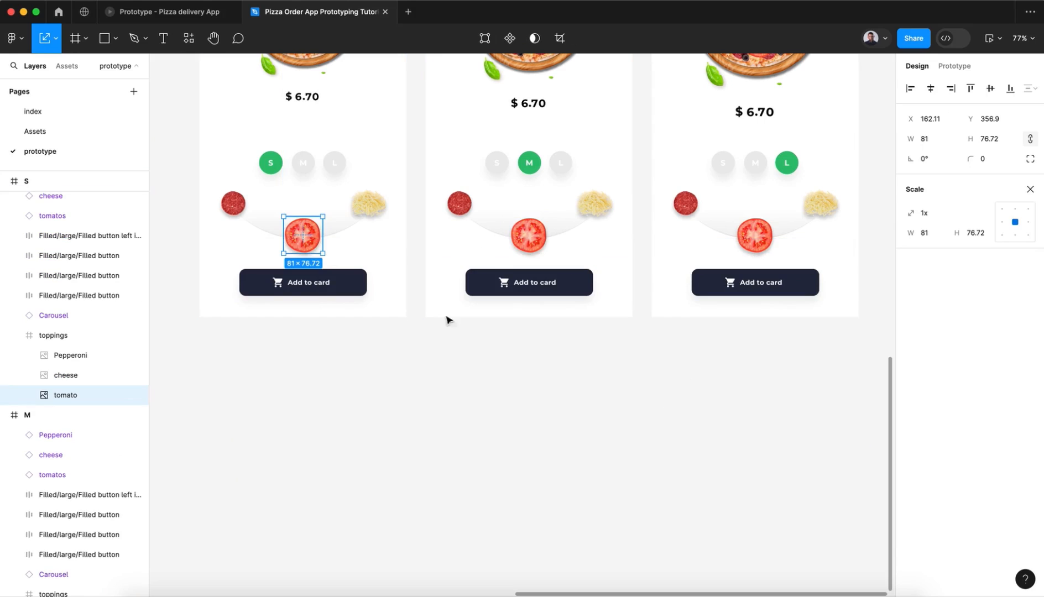
pyautogui.scroll(4, 315, 316)
pyautogui.hscroll(-2, 314, 315)
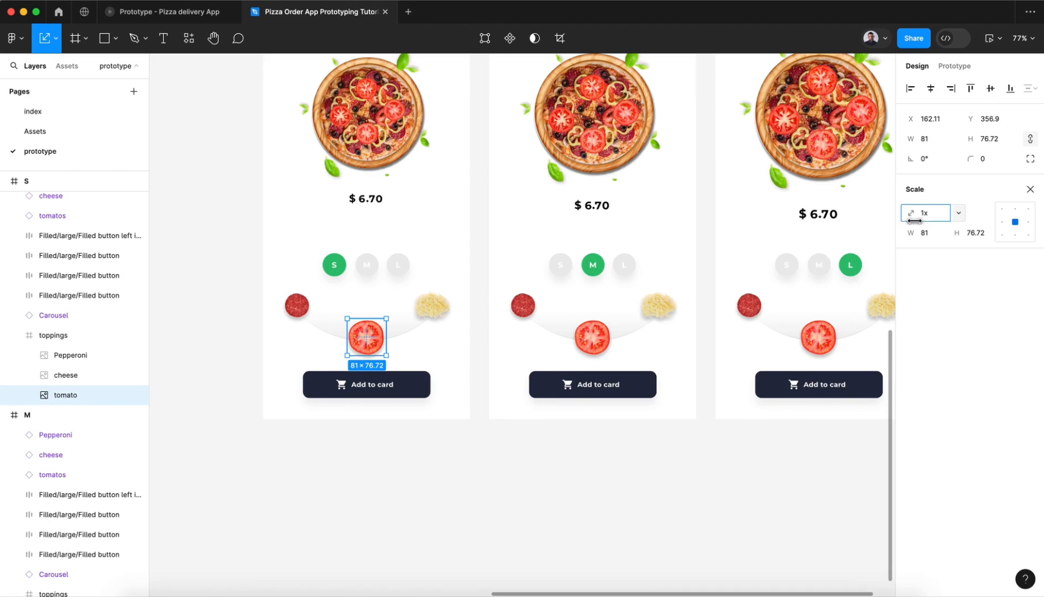
pyautogui.moveTo(914, 221); pyautogui.dragTo(929, 220)
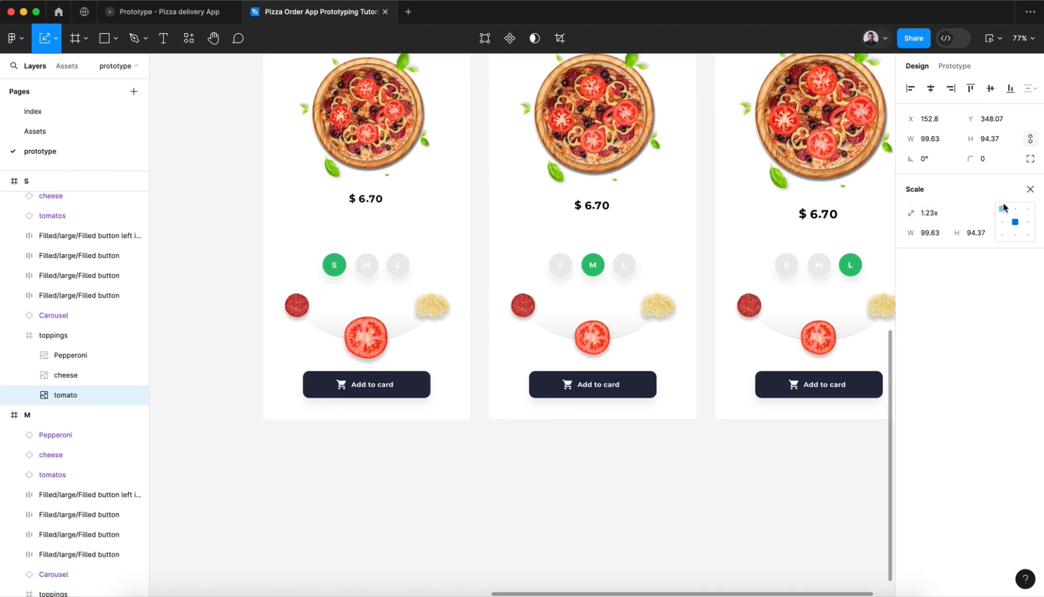
pyautogui.click(1029, 189)
pyautogui.click(948, 139)
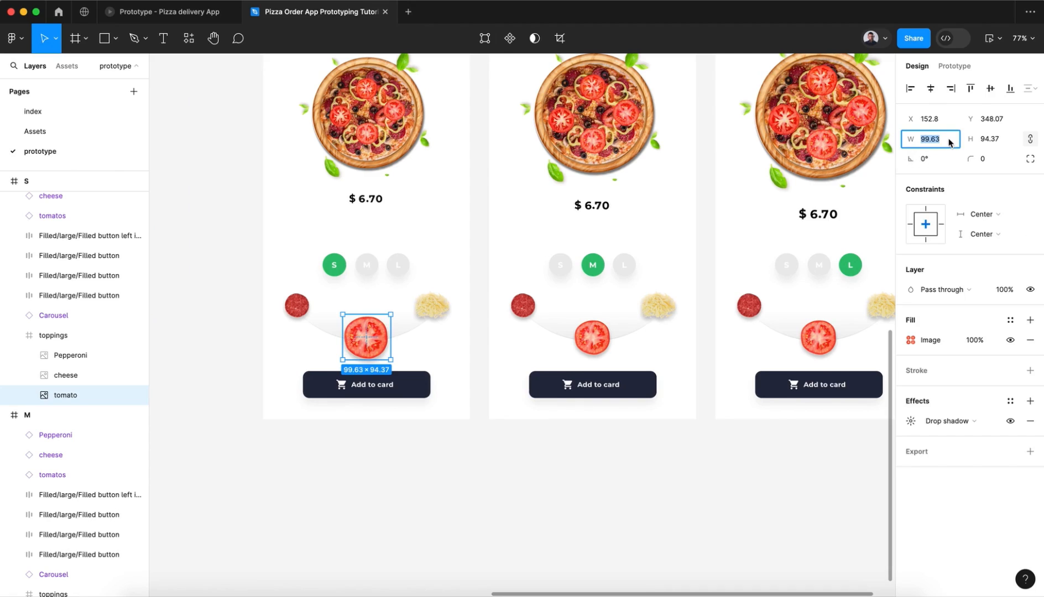
pyautogui.press('Return')
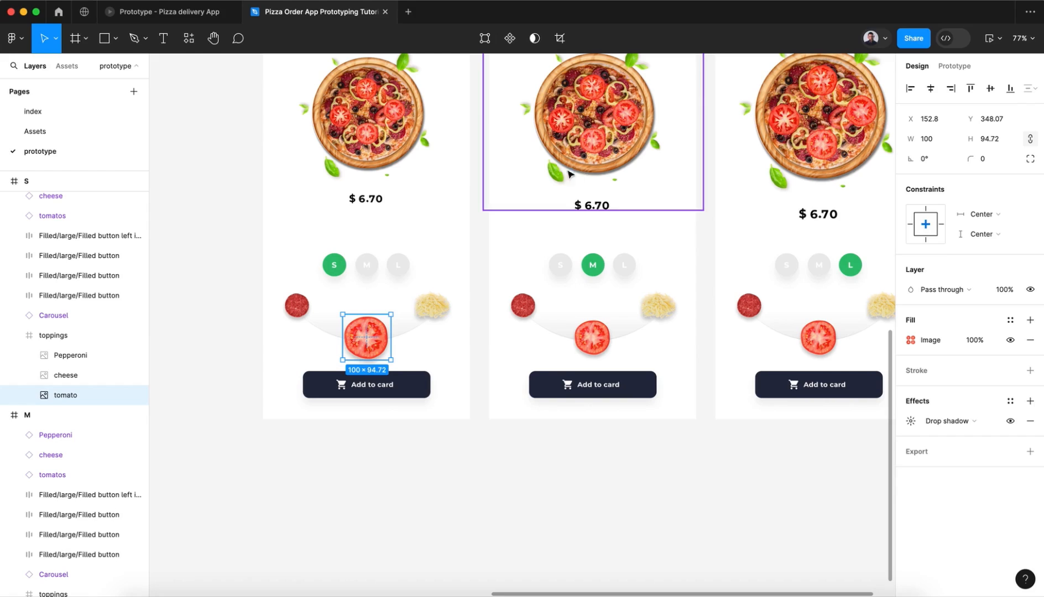
pyautogui.click(931, 88)
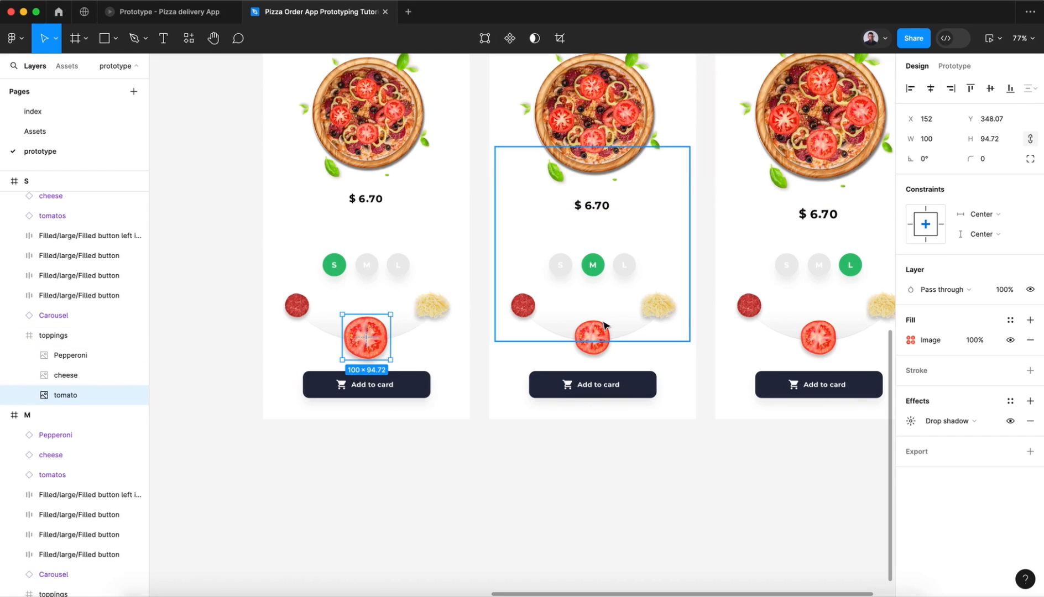
# Step: Set the tomato topping image in the lower-row M frame to 100 wide and centre it horizontally
pyautogui.doubleClick(595, 339)
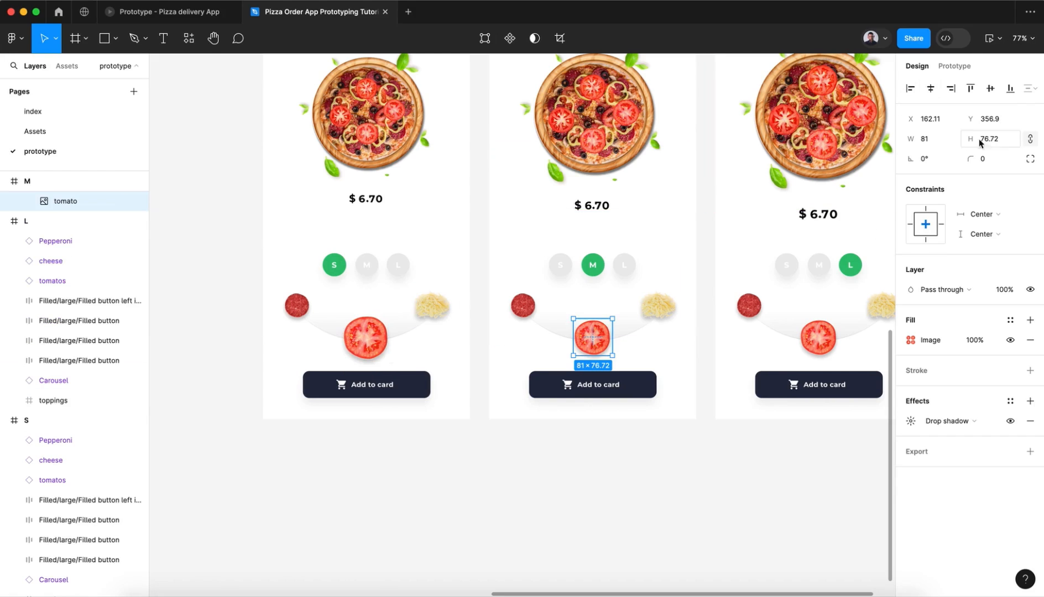
pyautogui.click(931, 142)
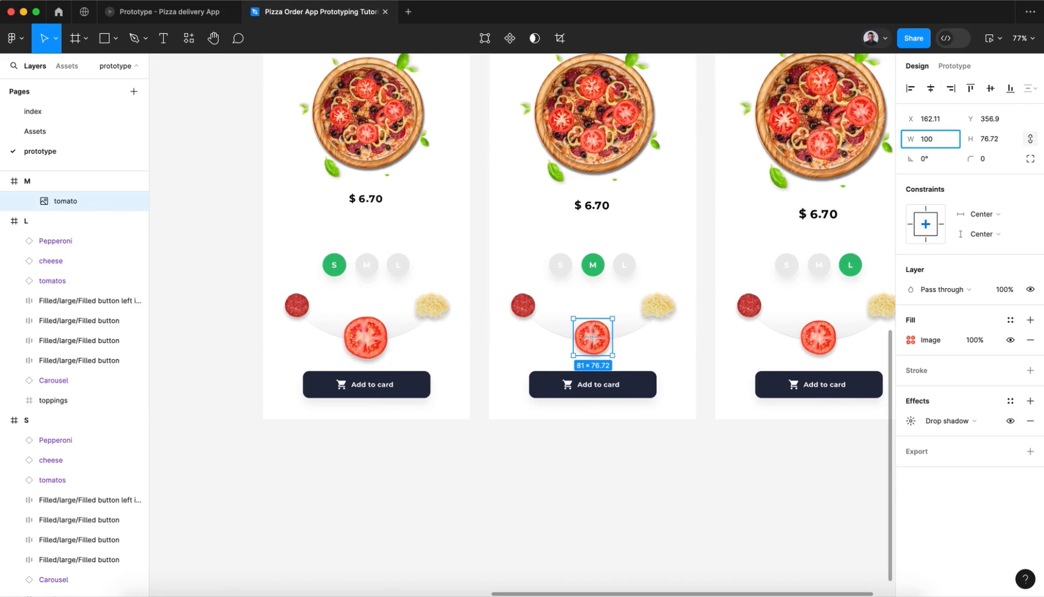
pyautogui.press('Return')
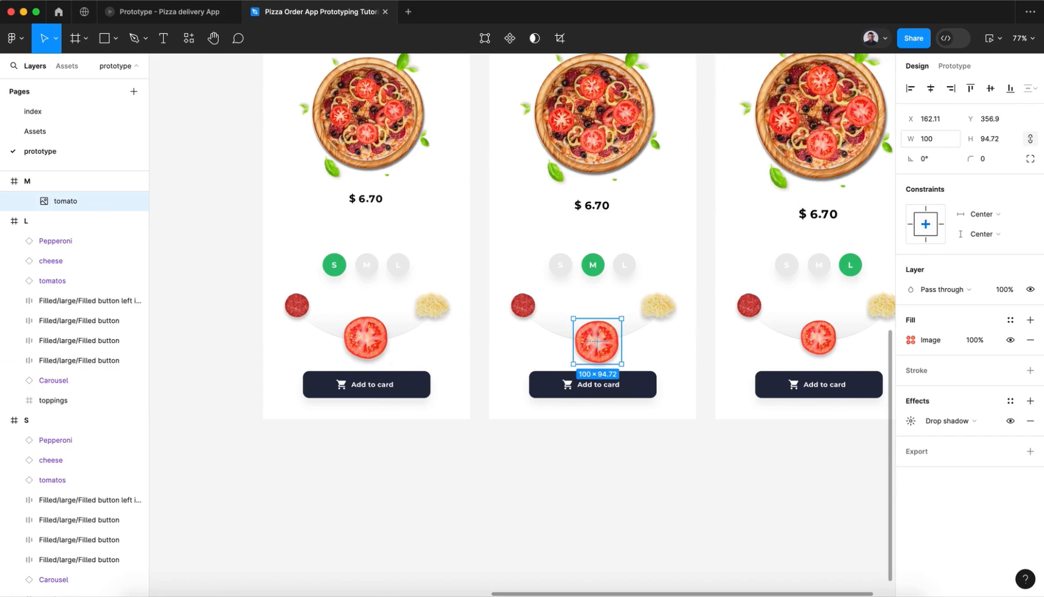
pyautogui.click(929, 90)
# Step: Set the lower-row L frame's tomato topping image to 100 wide, centre it horizontally and place it at Y 355.9
pyautogui.click(819, 339)
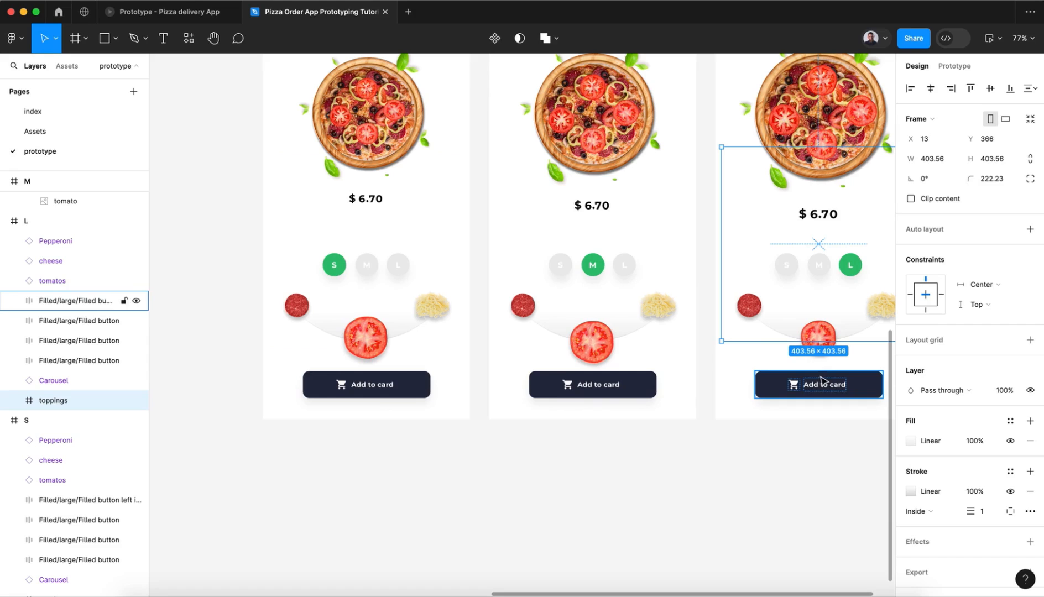
pyautogui.click(822, 337)
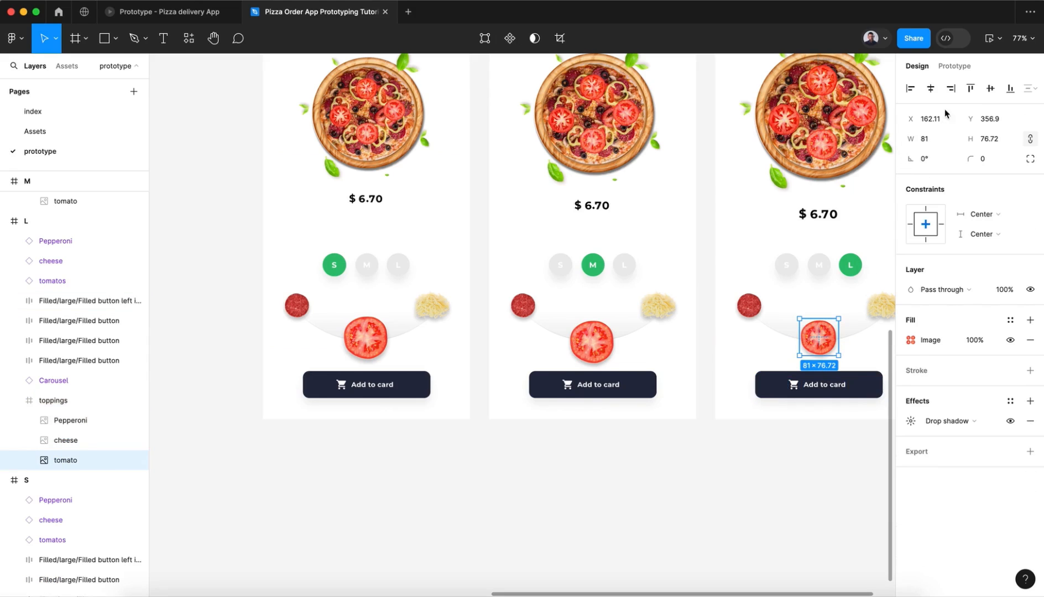
pyautogui.click(938, 143)
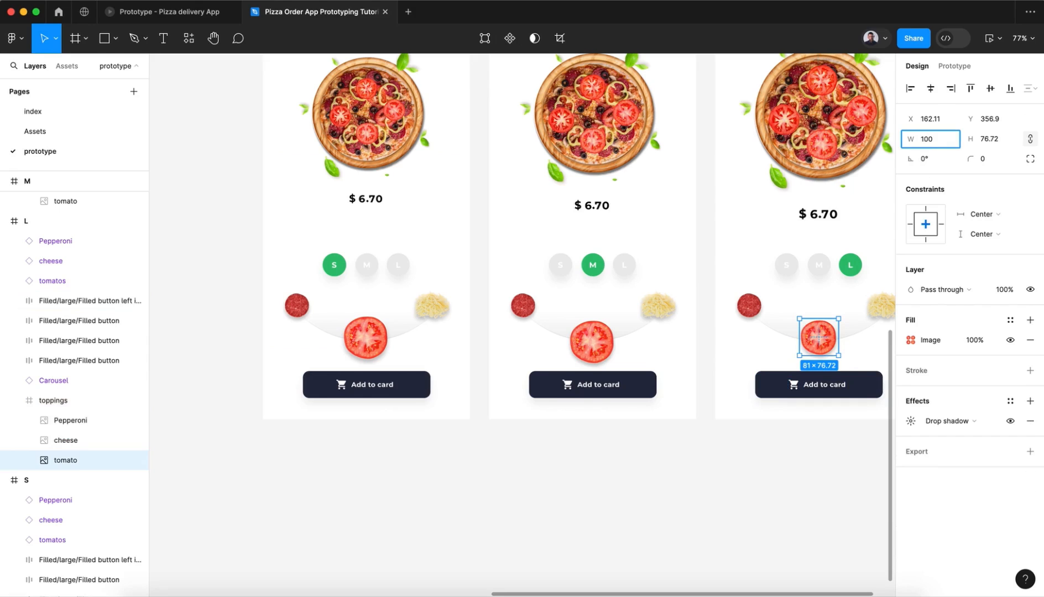
pyautogui.press('Return')
pyautogui.hscroll(5, 706, 431)
pyautogui.scroll(-1, 707, 430)
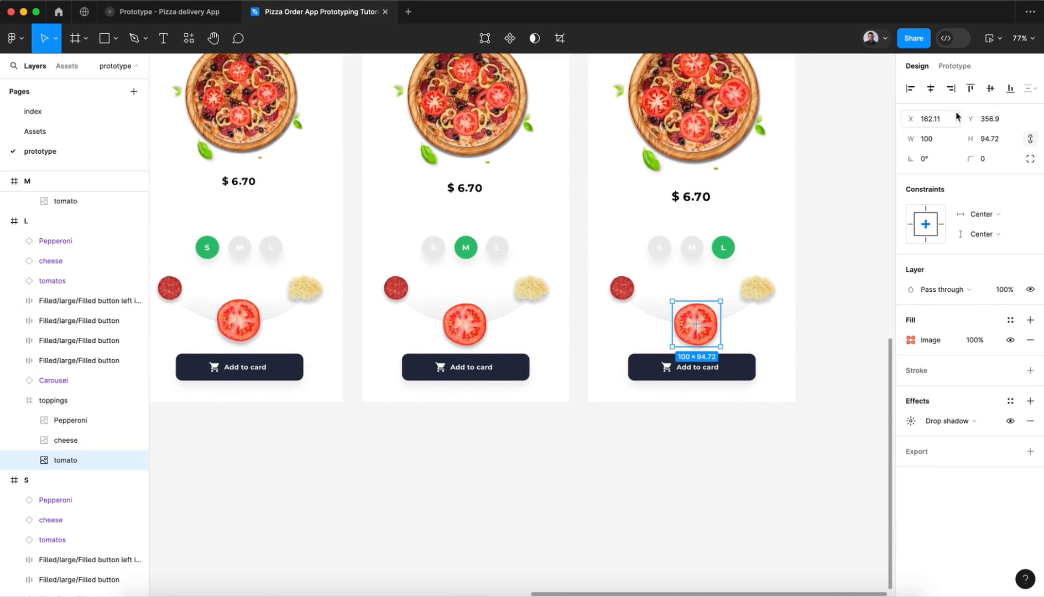
pyautogui.click(930, 88)
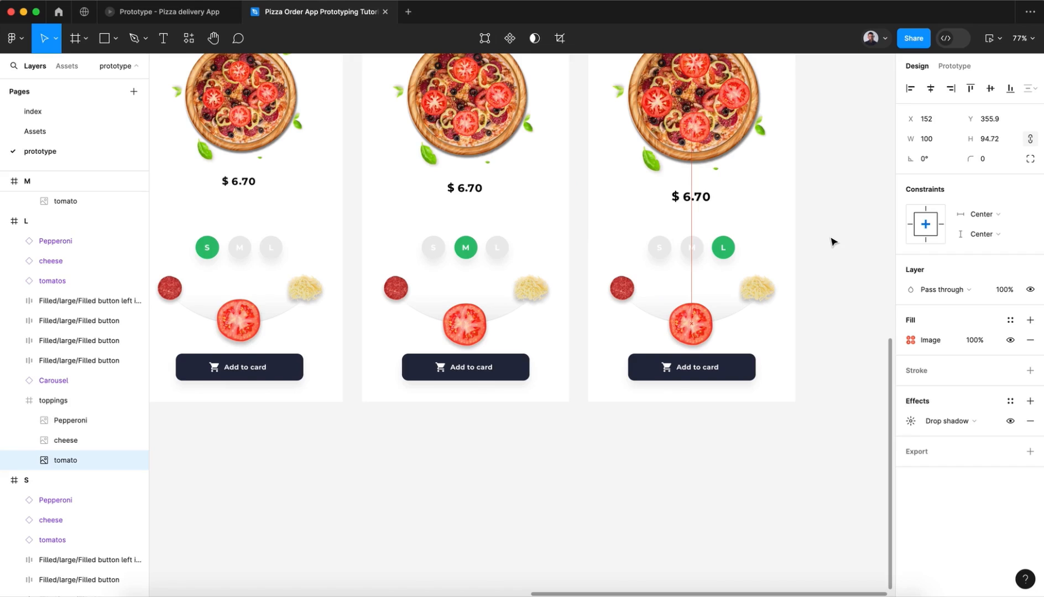
pyautogui.click(674, 500)
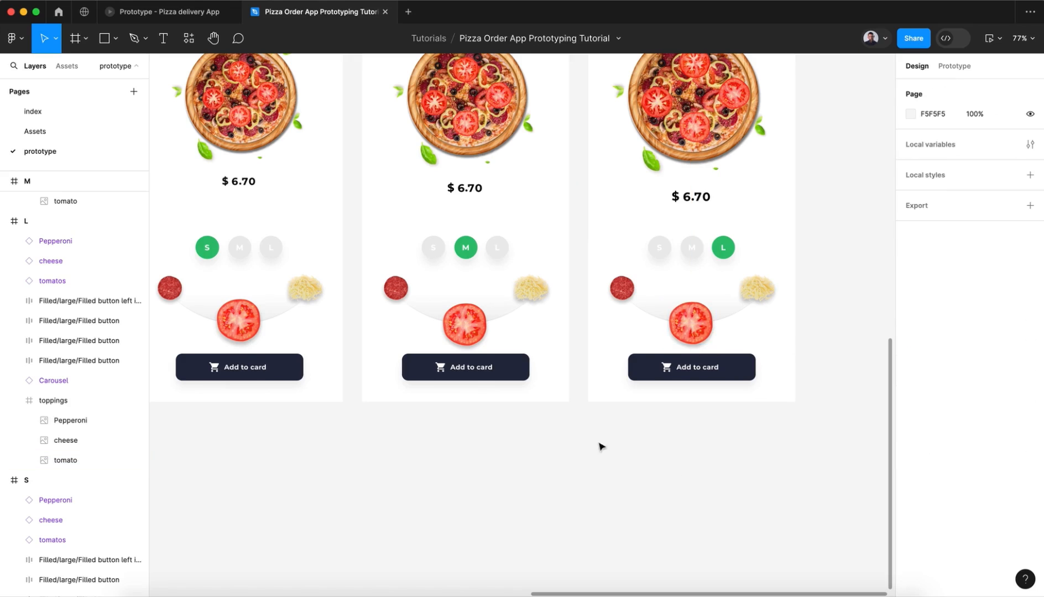
# Step: Switch to the Pizza delivery App prototype preview, add the tomato topping to examine its animation, and return to the tutorial file
pyautogui.click(185, 15)
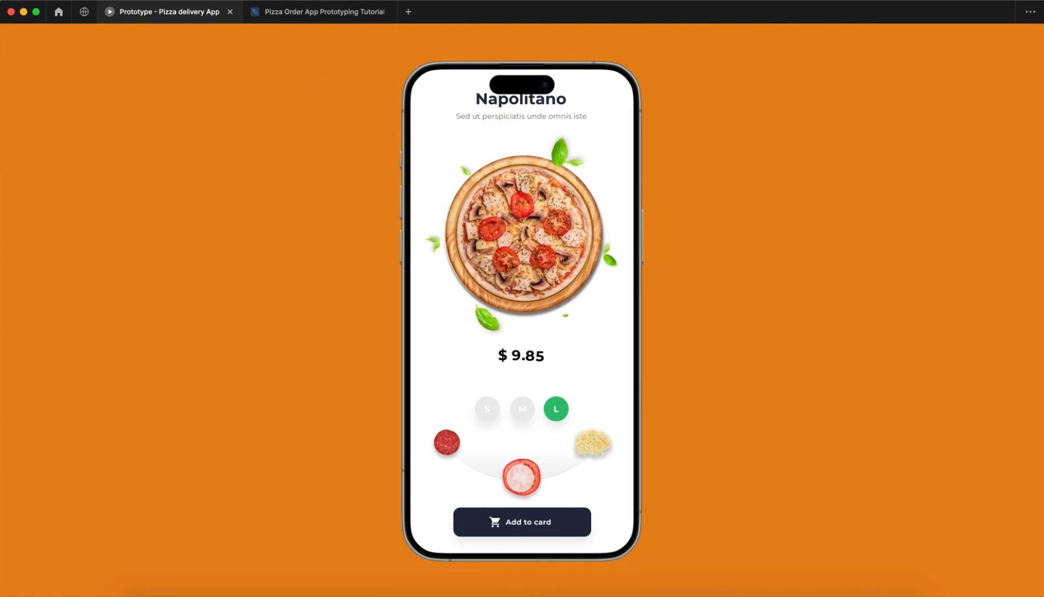
pyautogui.click(521, 477)
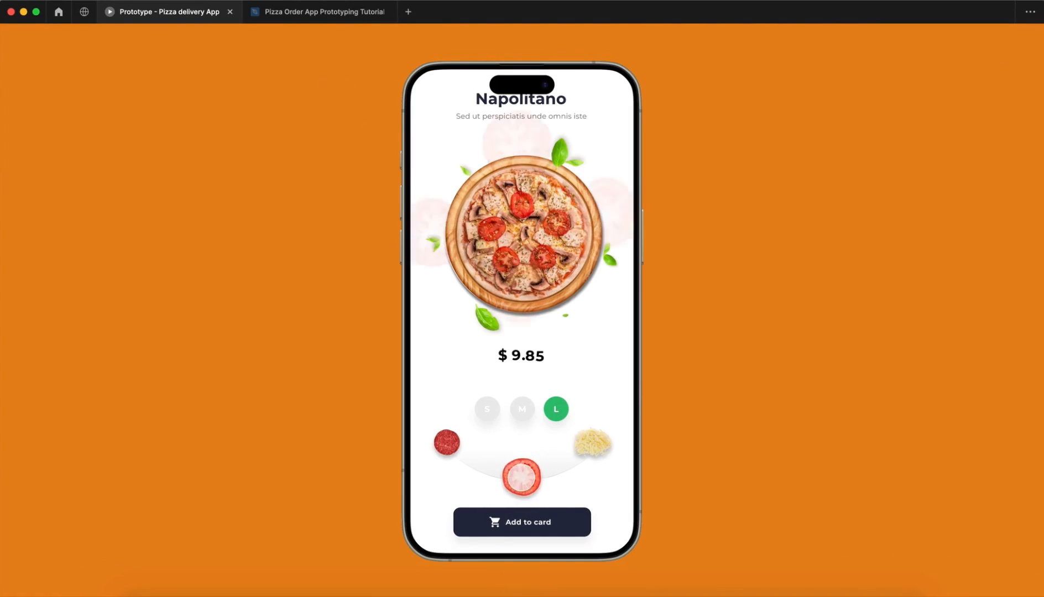
pyautogui.click(290, 12)
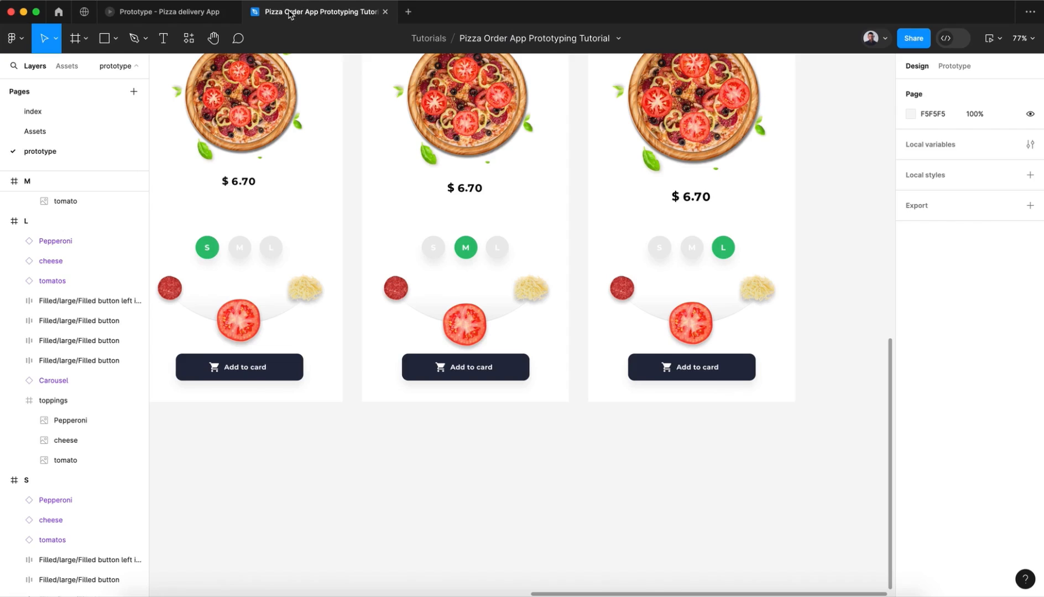
# Step: Duplicate the S, M and L frames that have tomatoes on the pizza and place the copies in a new row below at Y 2334
pyautogui.scroll(-5, 584, 533)
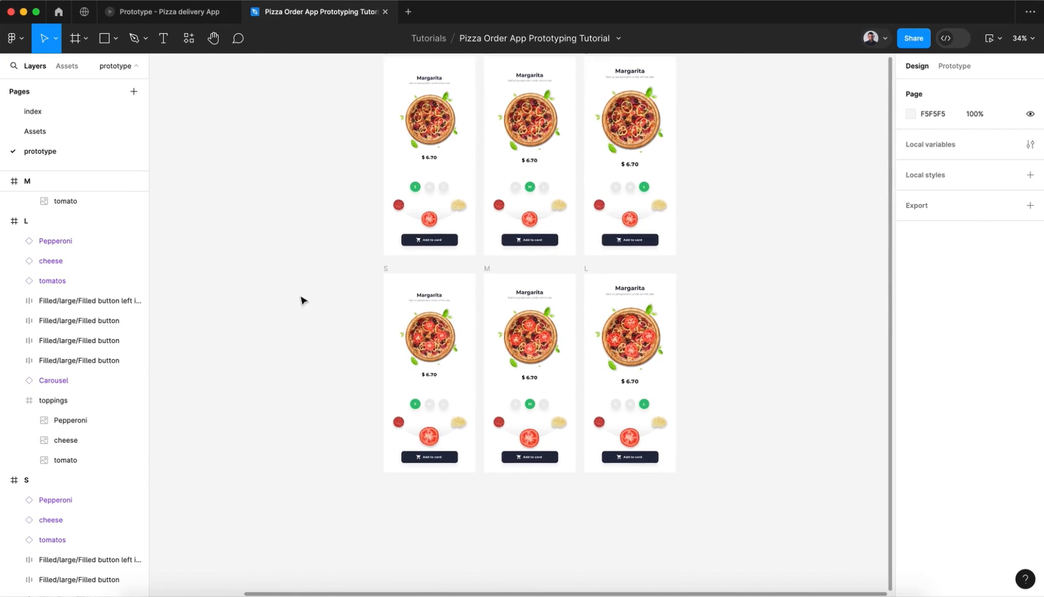
pyautogui.moveTo(343, 265); pyautogui.dragTo(704, 513)
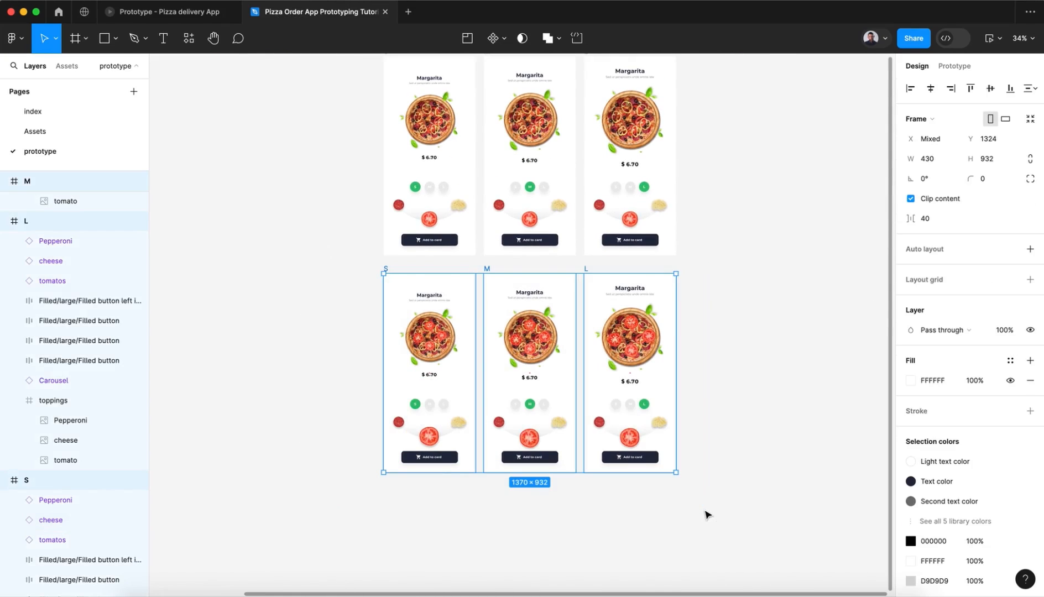
pyautogui.scroll(-5, 705, 515)
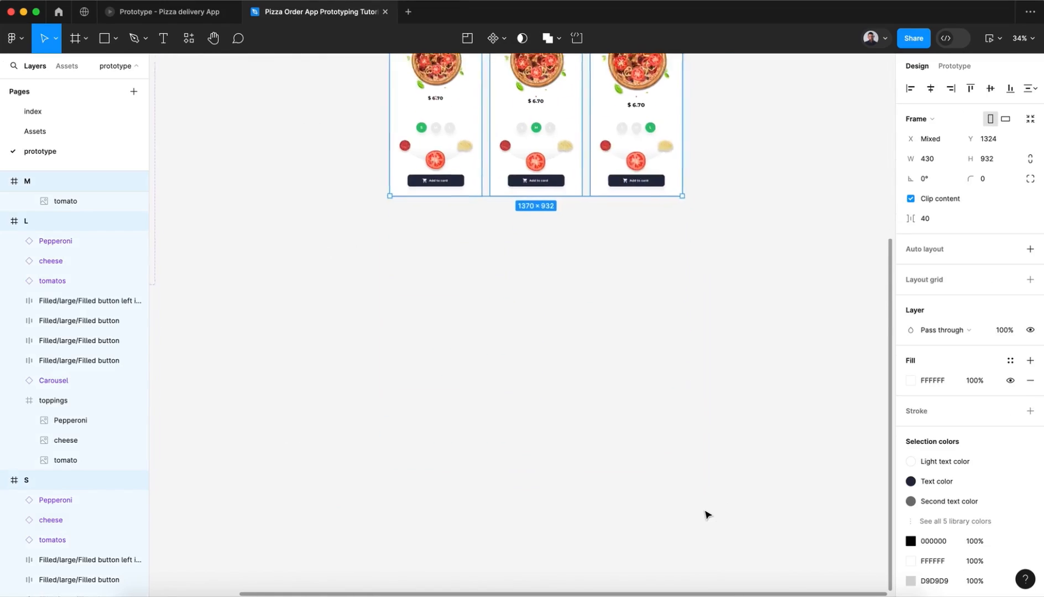
pyautogui.moveTo(565, 204); pyautogui.dragTo(567, 414)
pyautogui.scroll(5, 566, 414)
pyautogui.scroll(-1, 567, 414)
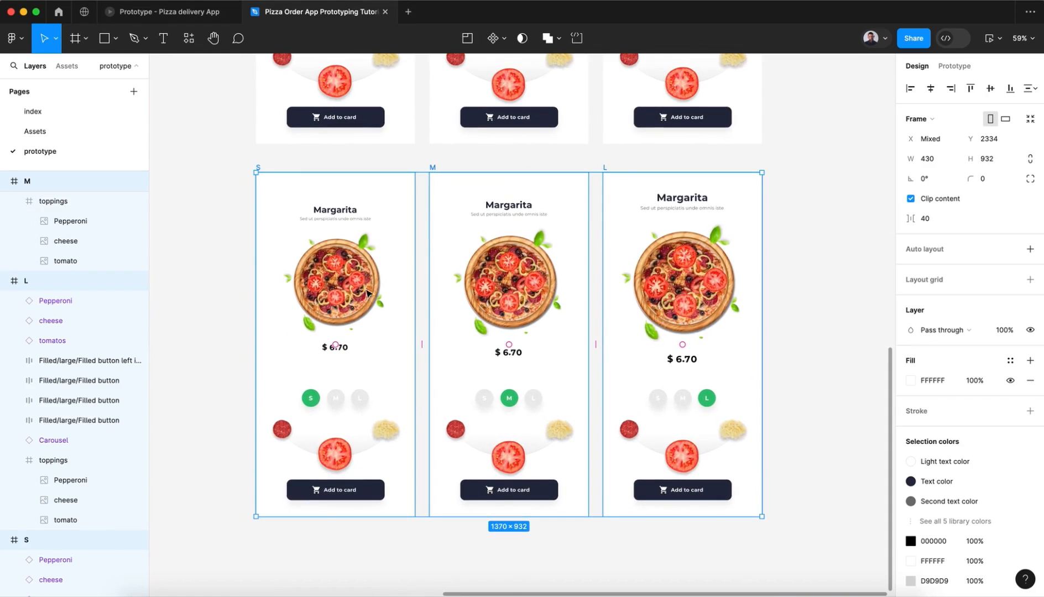
# Step: Hide the tomatos instance in the new bottom-row S frame
pyautogui.click(338, 297)
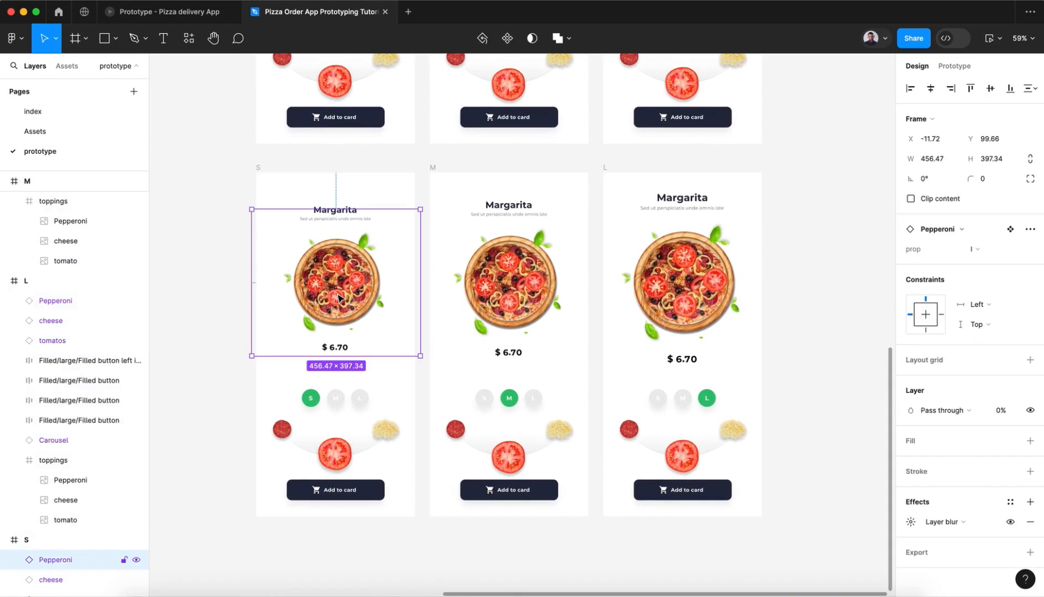
pyautogui.scroll(-4, 66, 498)
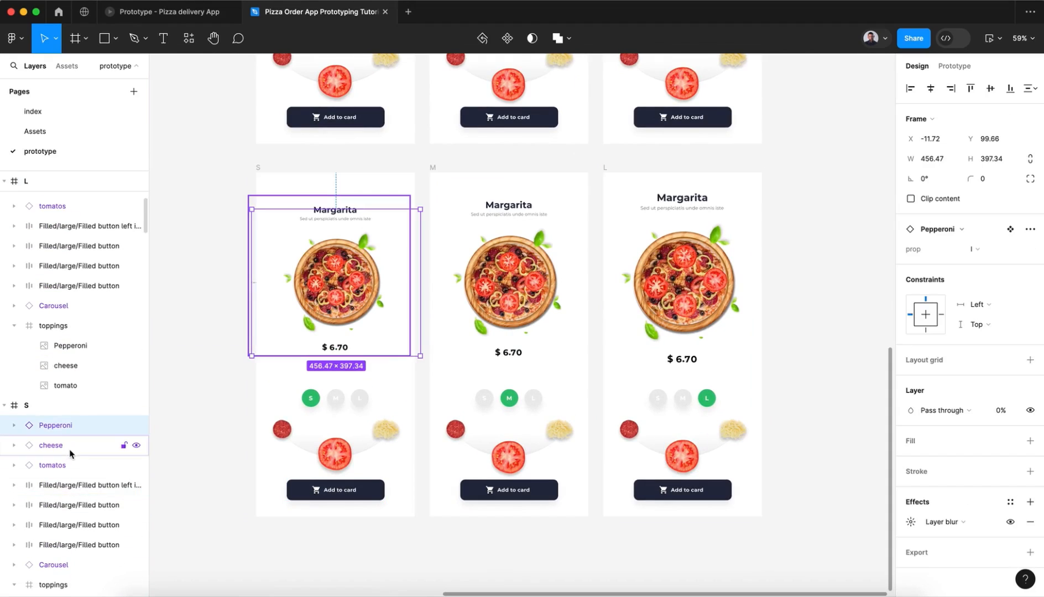
pyautogui.click(70, 466)
pyautogui.click(137, 465)
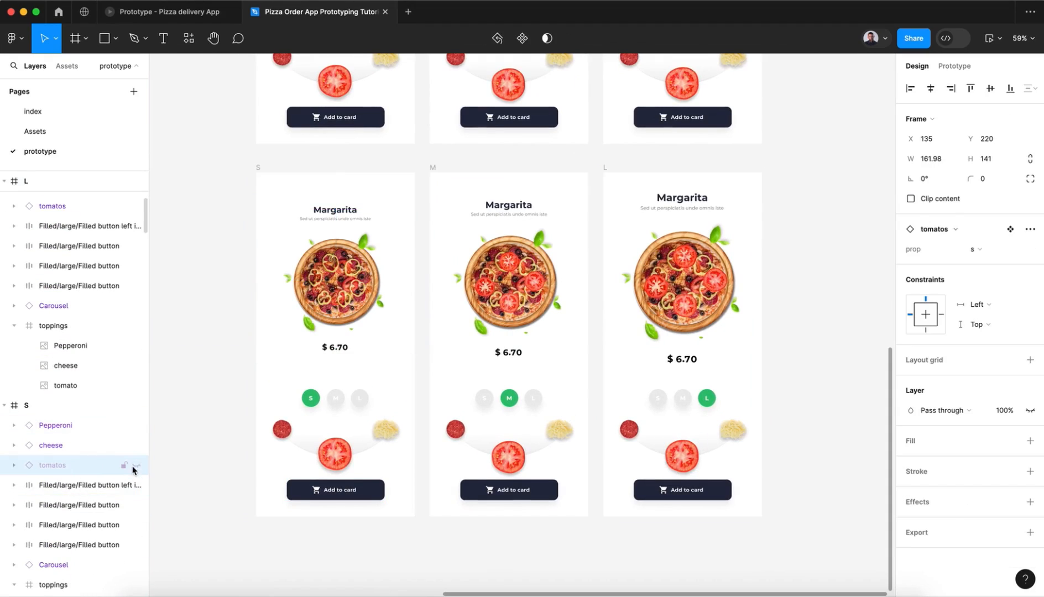
# Step: Set the bottom-row S frame's cheese to 100% opacity and the s variant, and remove its layer blur
pyautogui.click(102, 449)
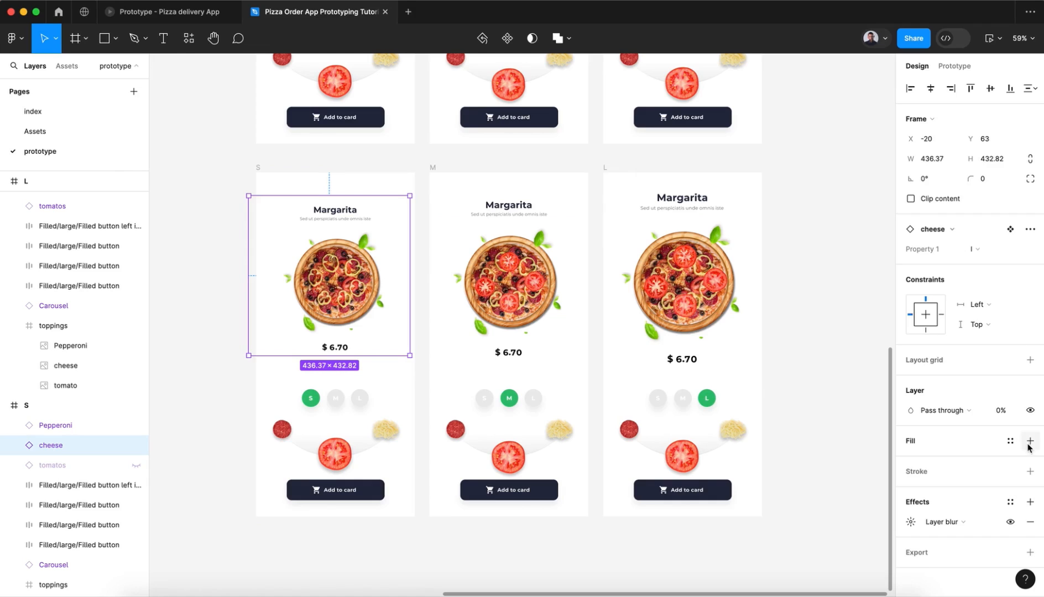
pyautogui.click(1007, 418)
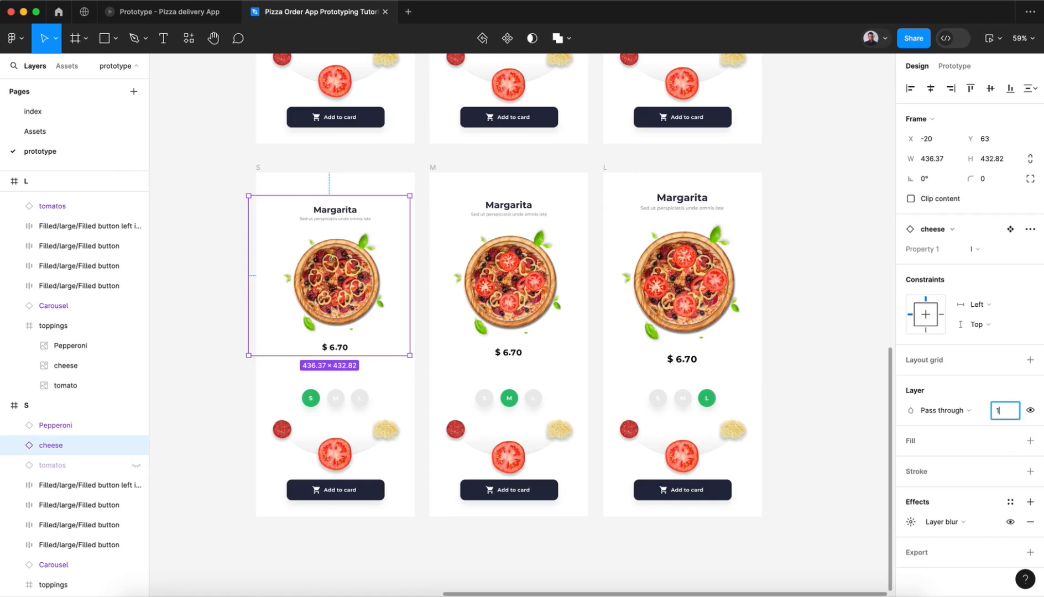
pyautogui.press('Return')
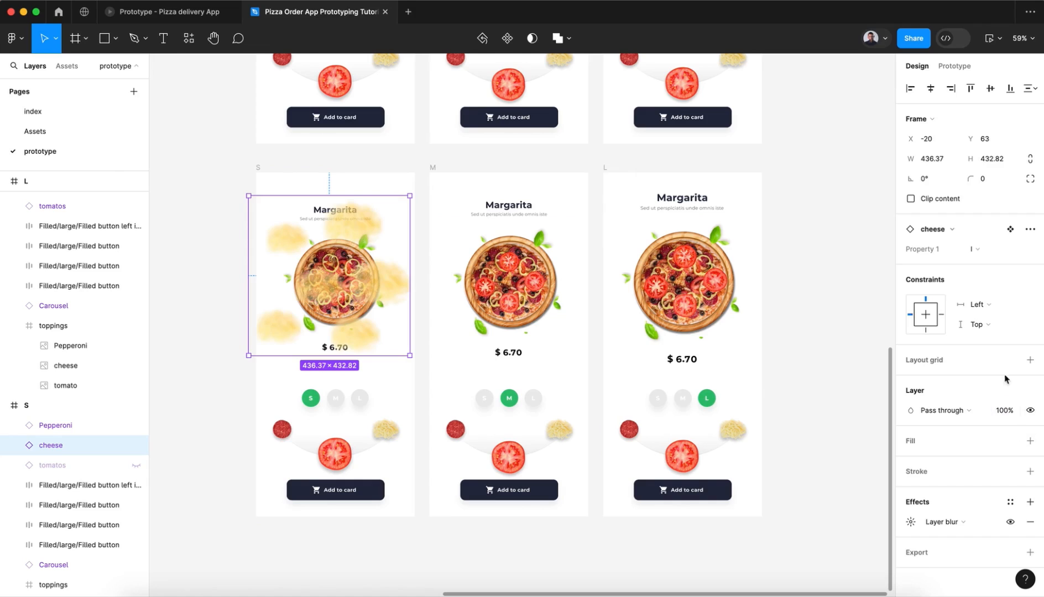
pyautogui.click(989, 255)
pyautogui.click(987, 270)
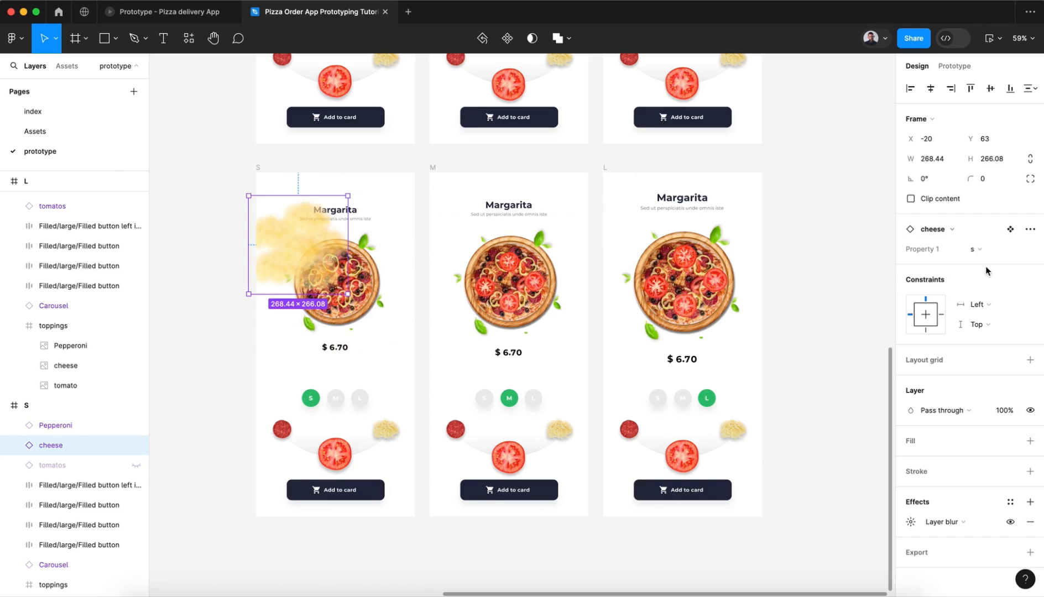
pyautogui.click(1028, 523)
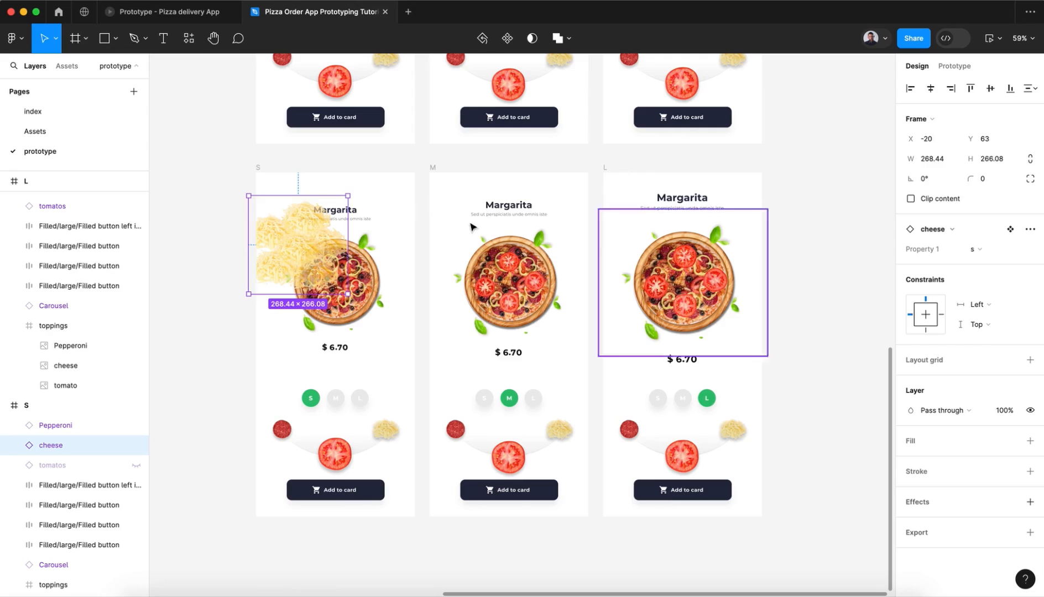
# Step: Scale the S frame's cheese to about 177 × 175 and centre it on the pizza at X 131, Y 200
pyautogui.moveTo(309, 242); pyautogui.dragTo(344, 275)
pyautogui.press('k')
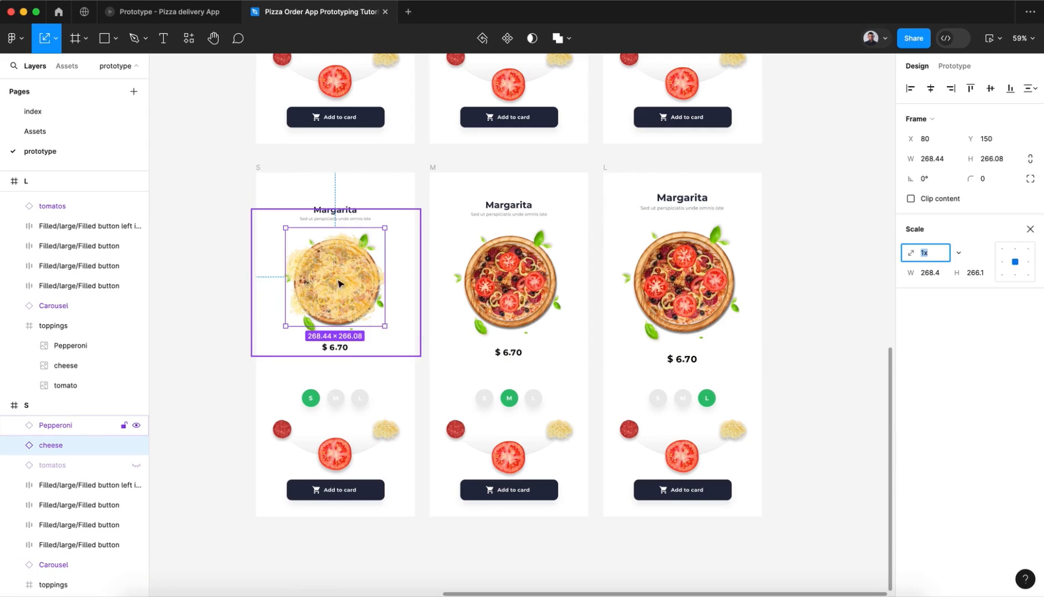
pyautogui.moveTo(326, 325); pyautogui.dragTo(343, 293)
pyautogui.scroll(5, 340, 286)
pyautogui.click(344, 294)
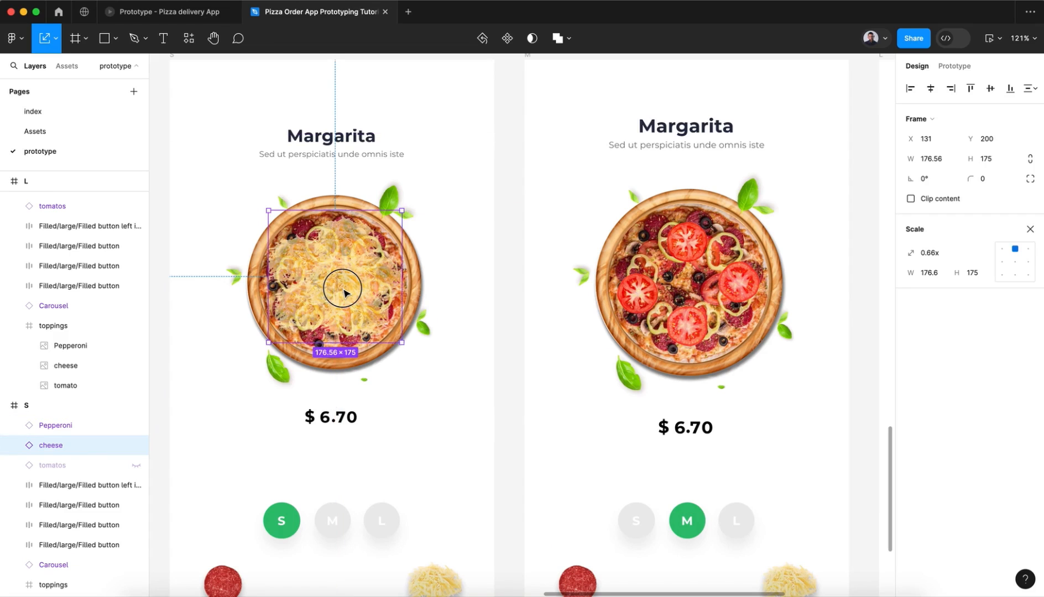
pyautogui.click(344, 294)
pyautogui.scroll(-5, 345, 294)
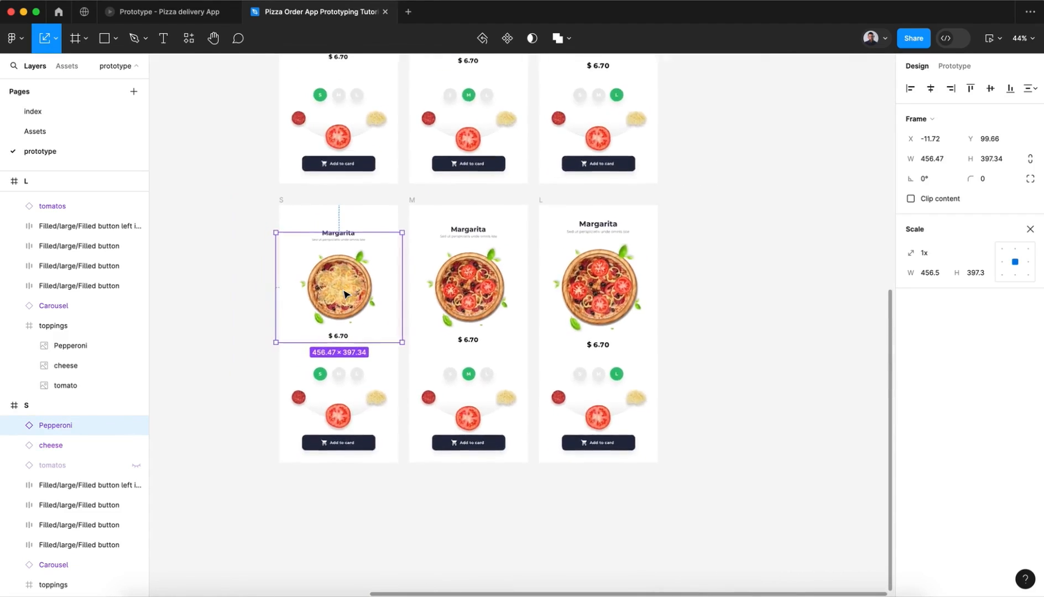
pyautogui.click(71, 444)
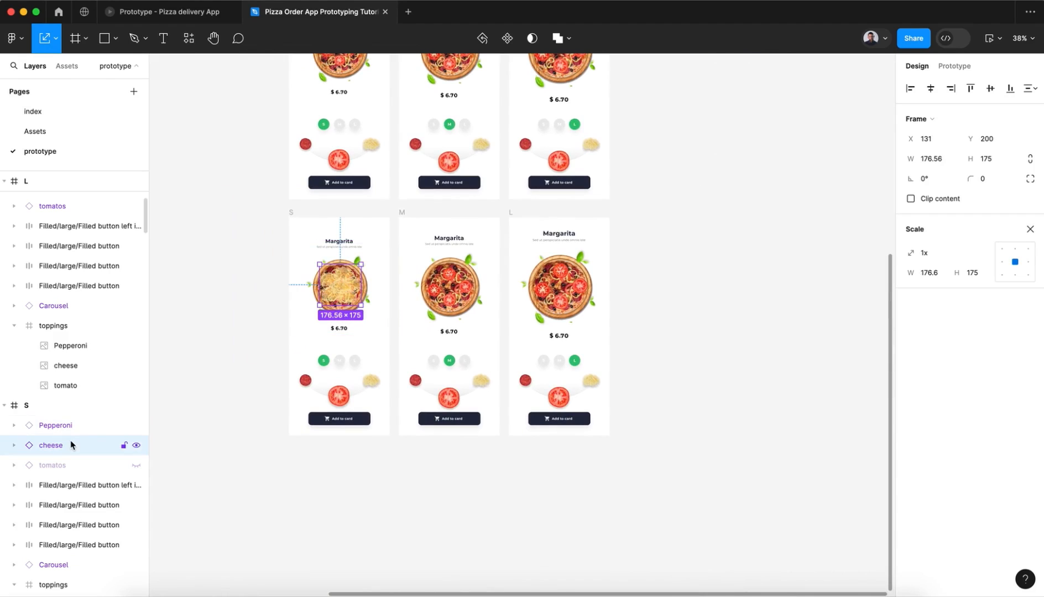
# Step: Set the opacity of the cheese instance in the bottom-row M frame to 100%
pyautogui.click(447, 296)
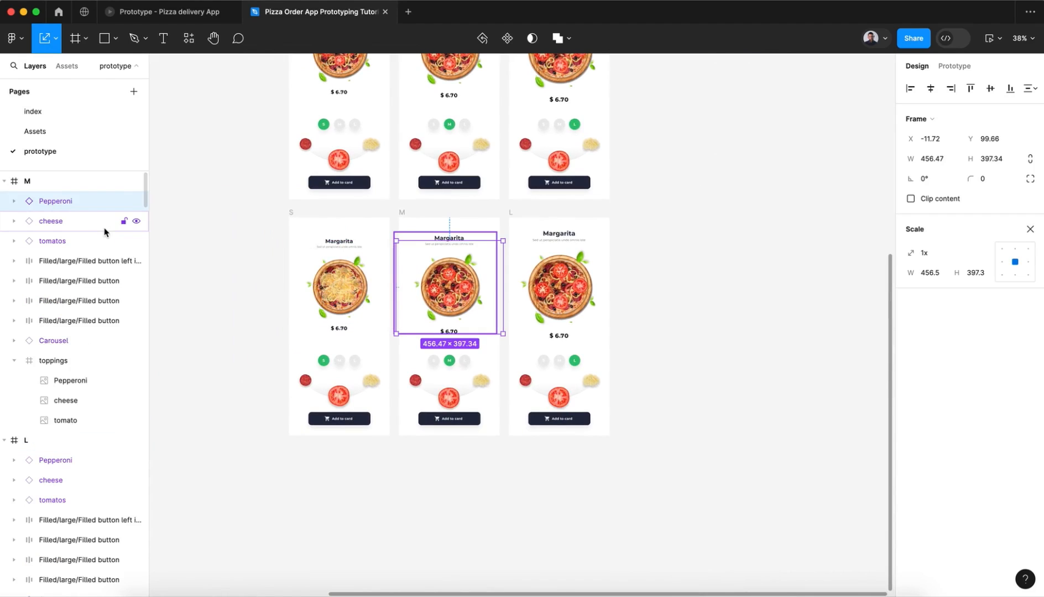
pyautogui.click(78, 228)
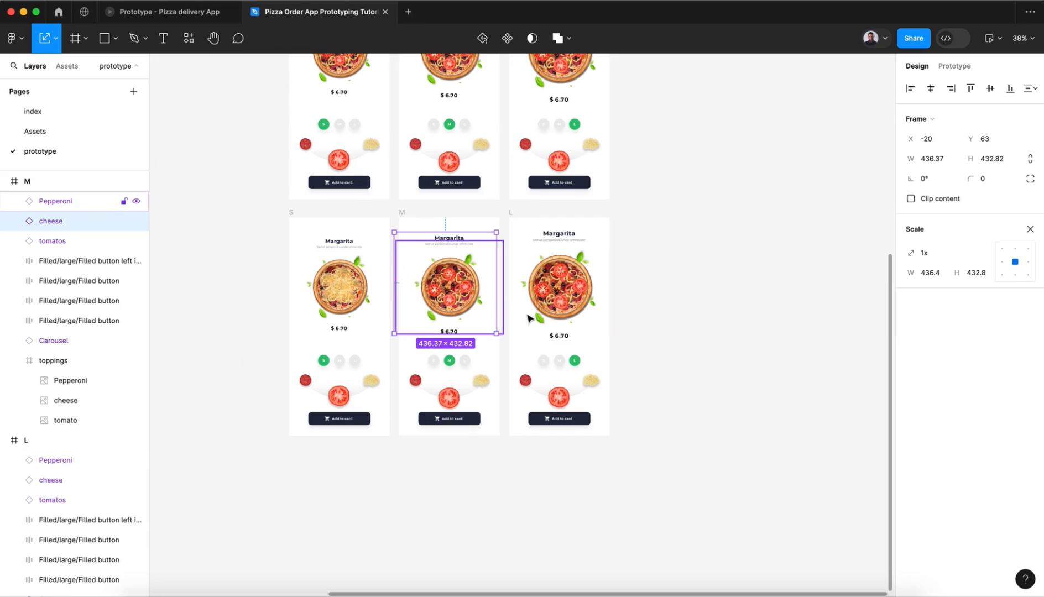
pyautogui.click(1030, 229)
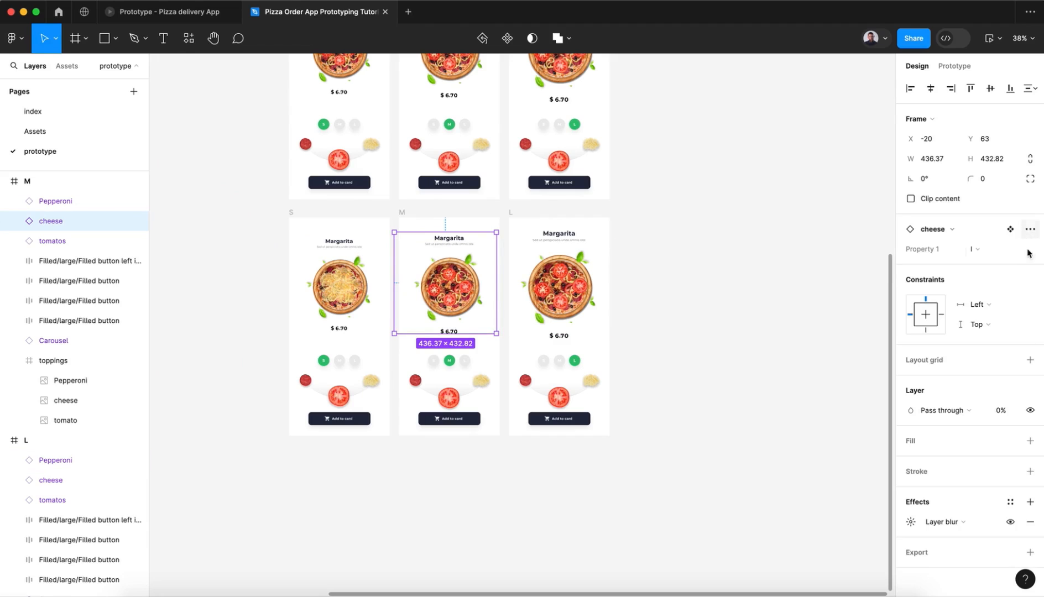
pyautogui.click(1001, 412)
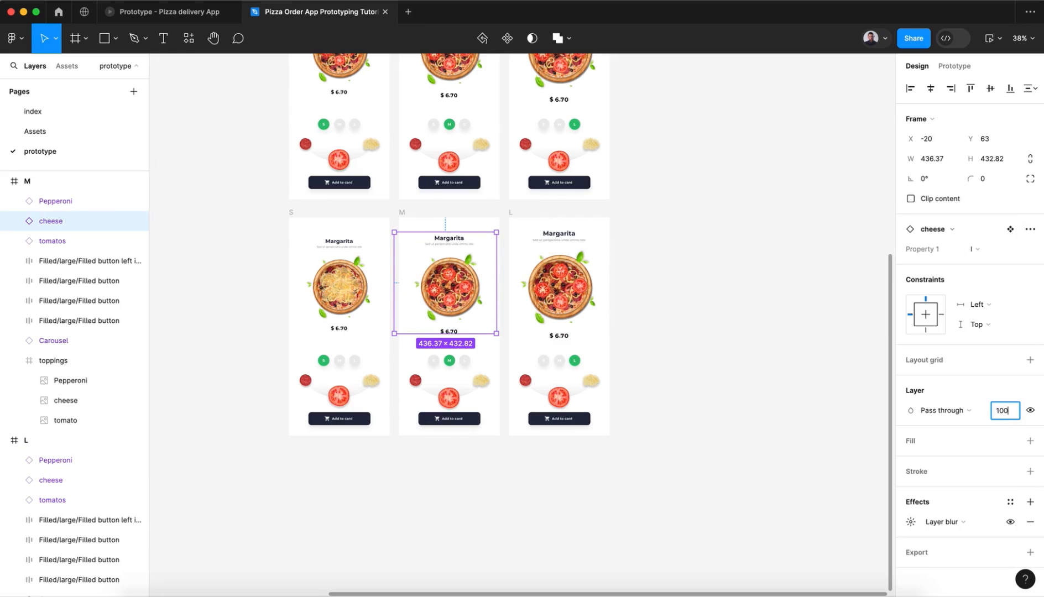
pyautogui.write('100')
pyautogui.press('Return')
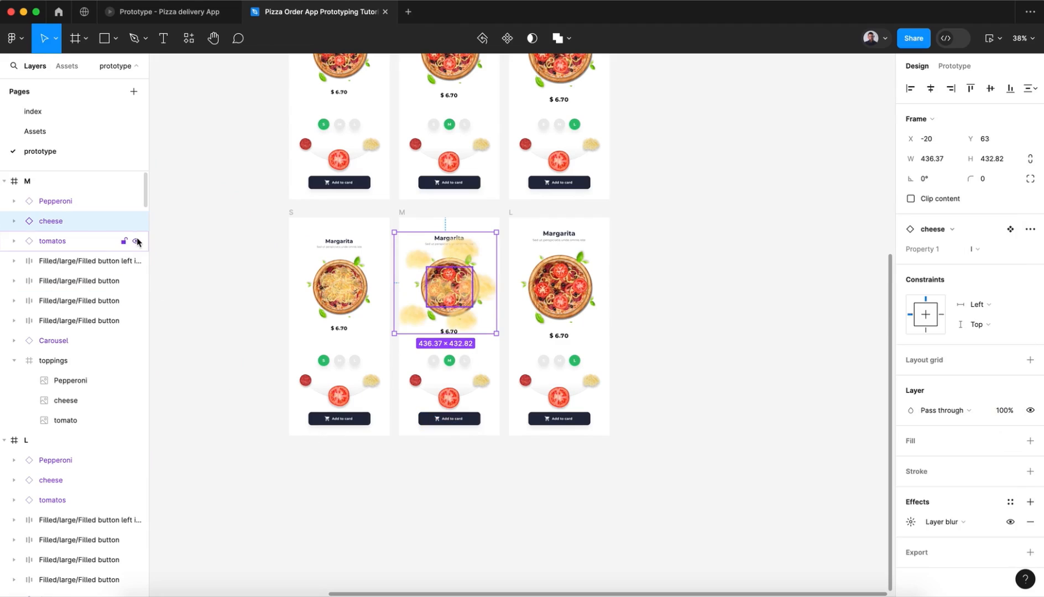
# Step: Keep the bottom-row M frame's tomatos layer visible and set its opacity to 0%
pyautogui.click(136, 242)
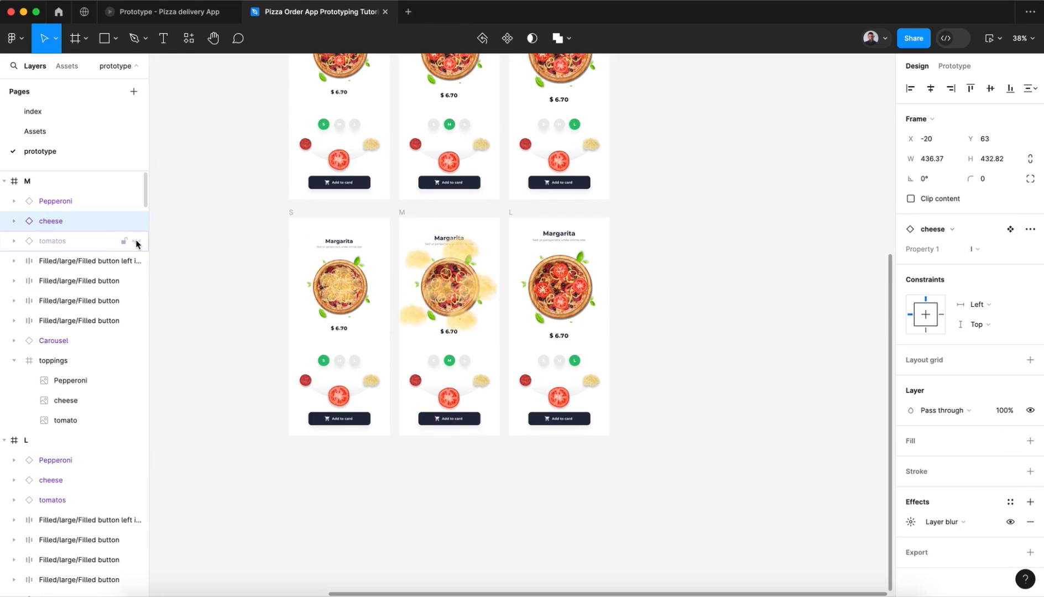
pyautogui.click(136, 242)
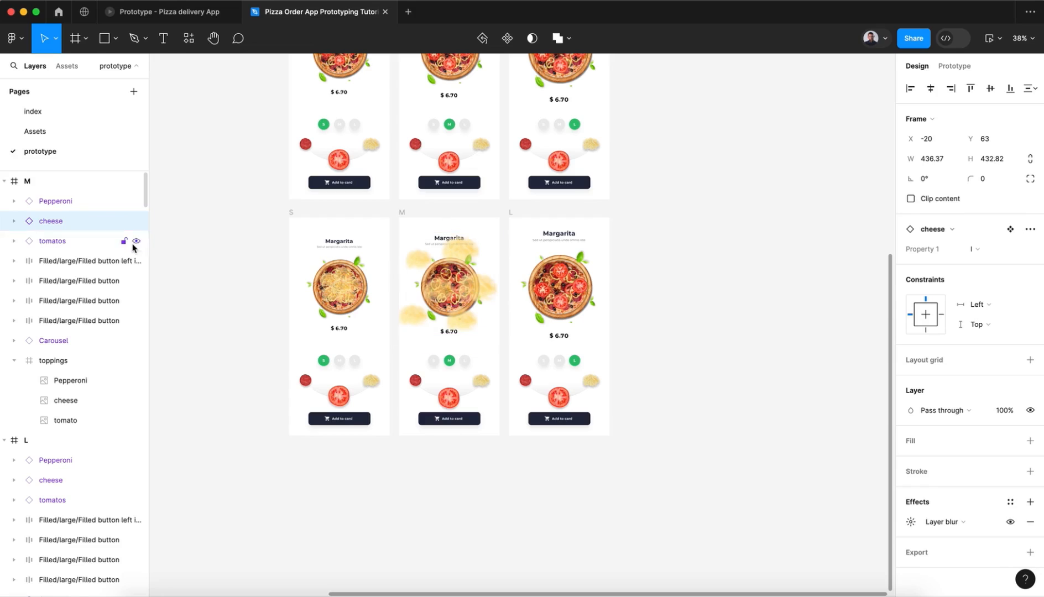
pyautogui.click(88, 242)
pyautogui.click(1005, 414)
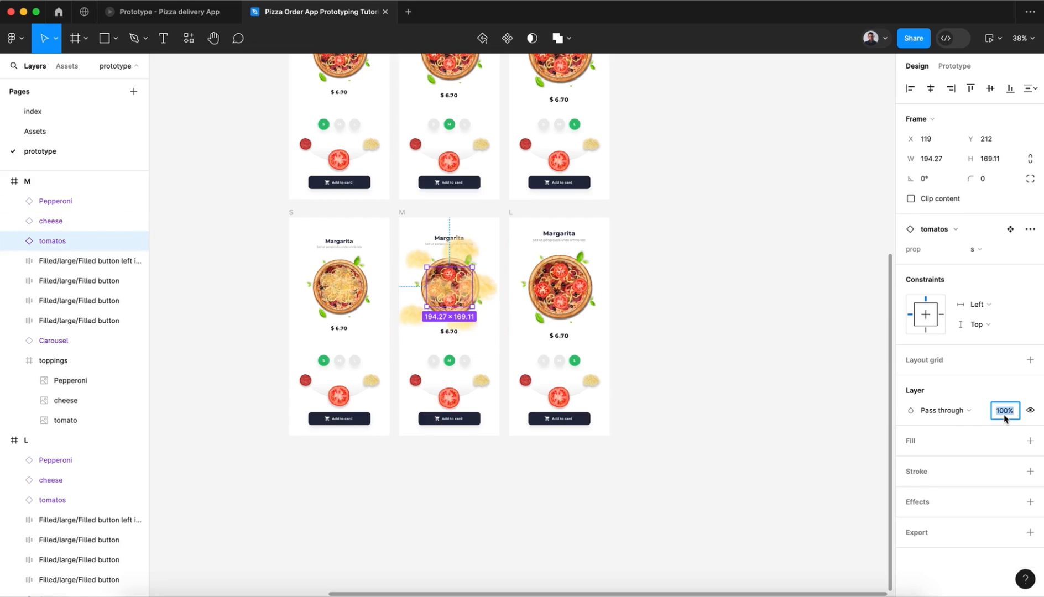
pyautogui.press('Return')
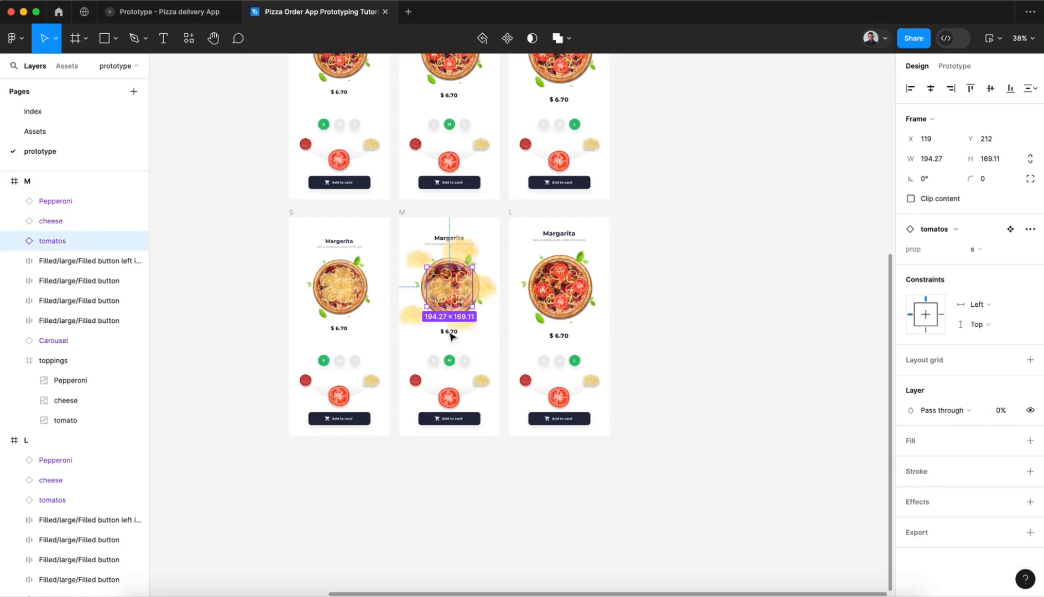
# Step: Set the opacity of the tomatos instance in the bottom-row L frame to 0%
pyautogui.click(89, 499)
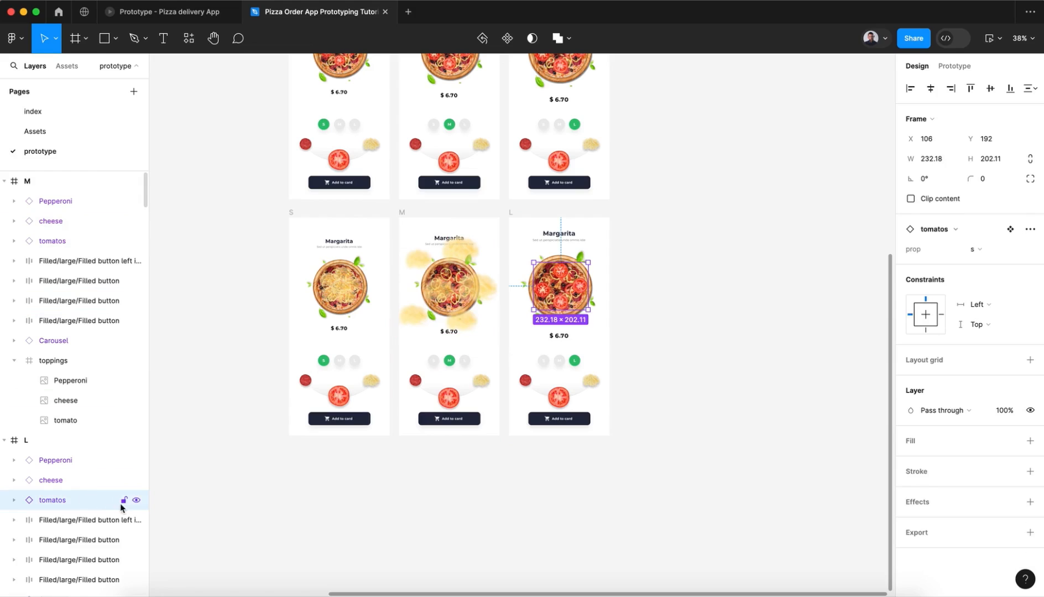
pyautogui.click(1002, 412)
pyautogui.write('0')
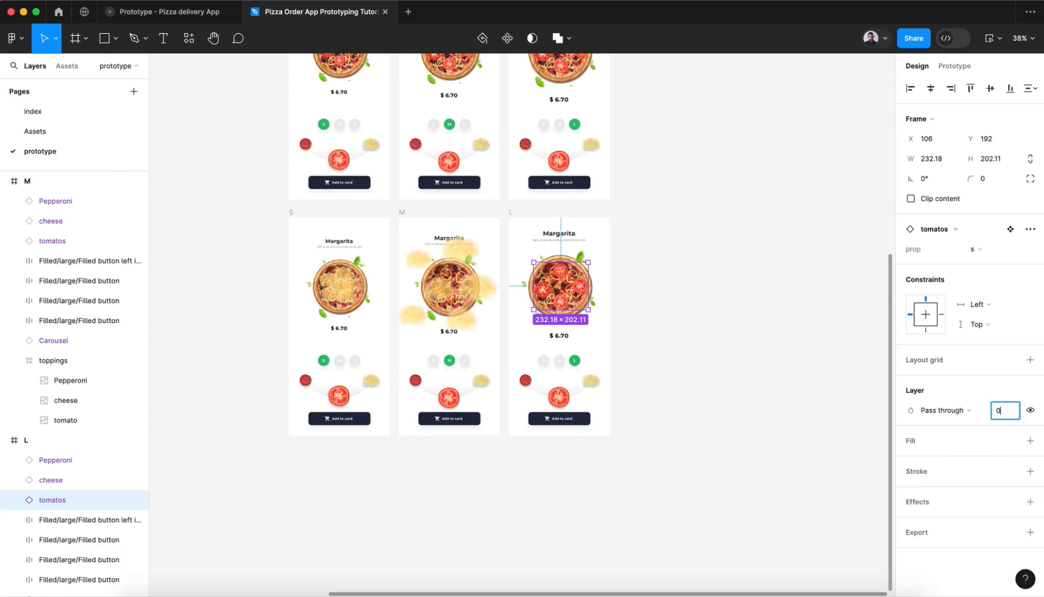
pyautogui.press('Return')
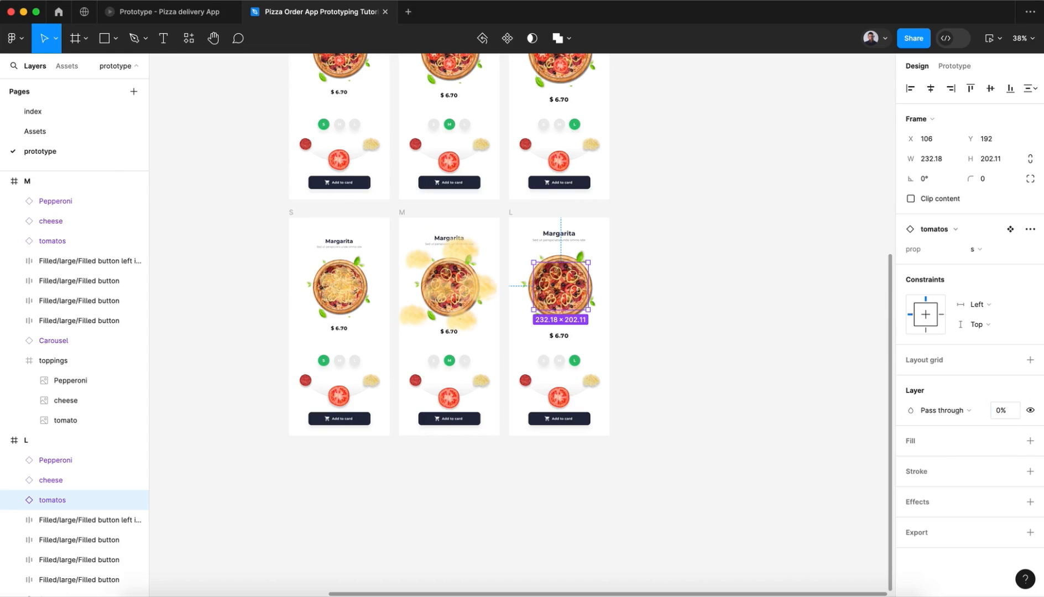
# Step: Unhide the tomatos instance in the bottom-row S frame and set its opacity to 0%
pyautogui.click(346, 297)
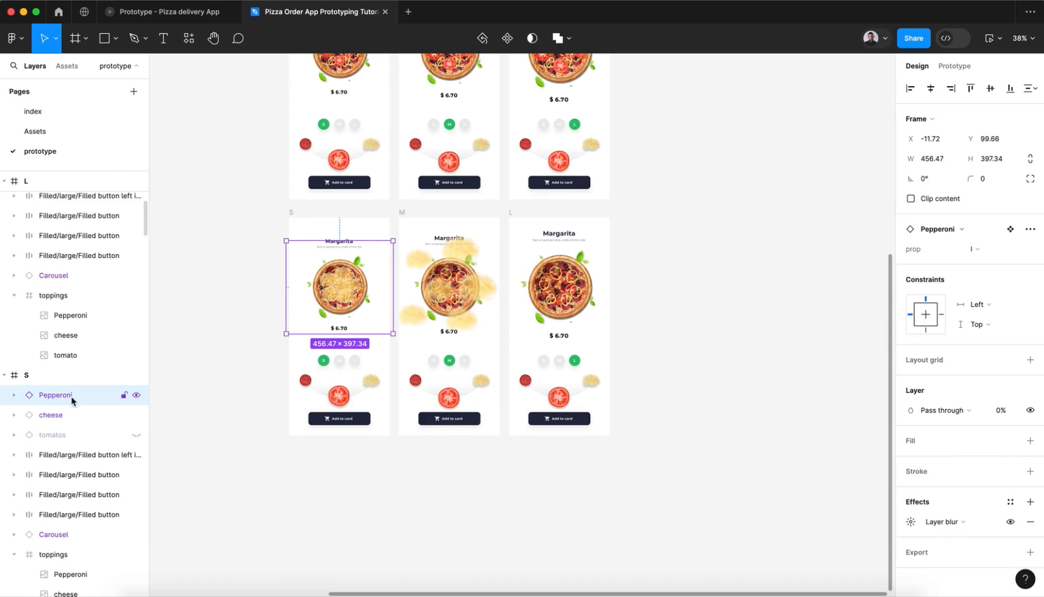
pyautogui.click(81, 437)
pyautogui.click(135, 436)
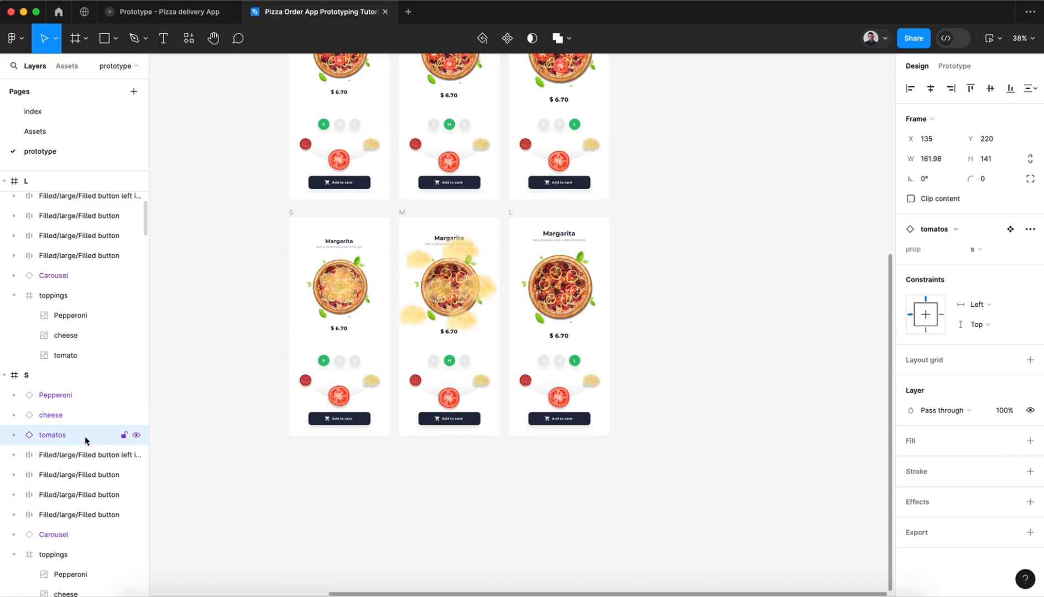
pyautogui.click(1006, 411)
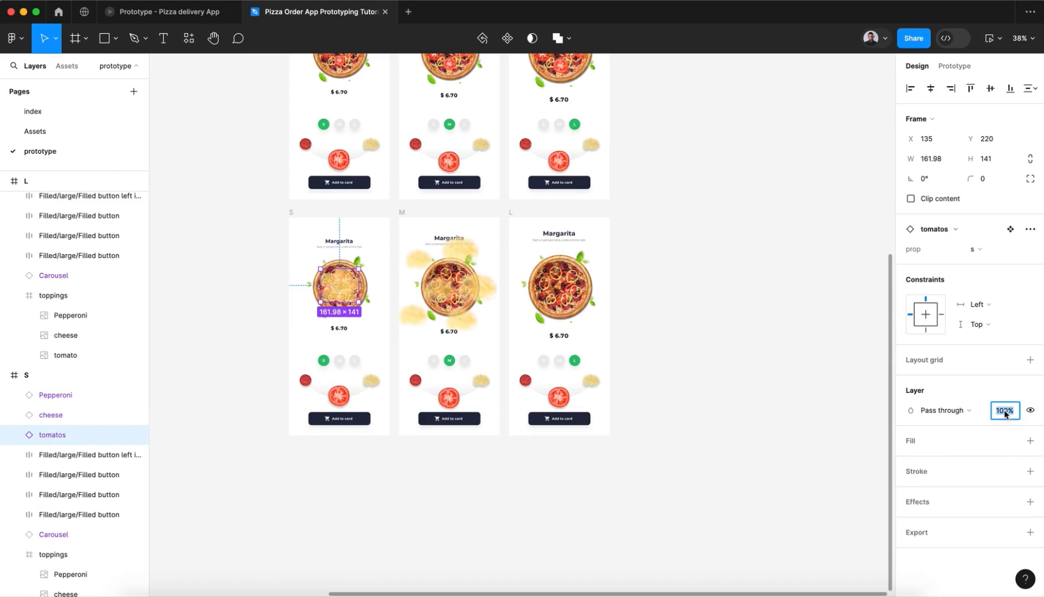
pyautogui.press('Return')
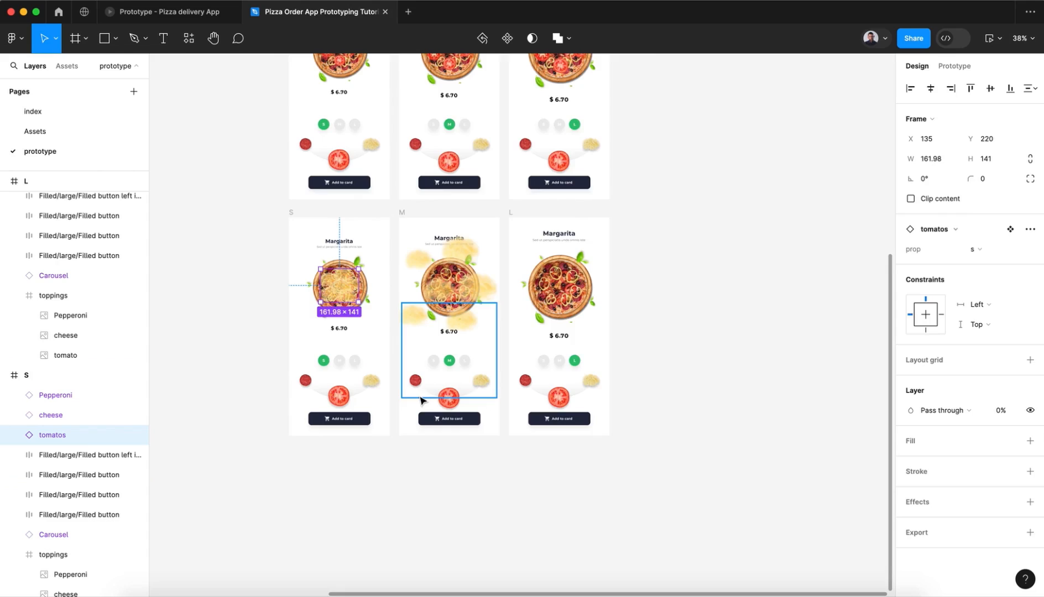
pyautogui.scroll(3, 420, 400)
pyautogui.scroll(2, 420, 400)
pyautogui.click(466, 245)
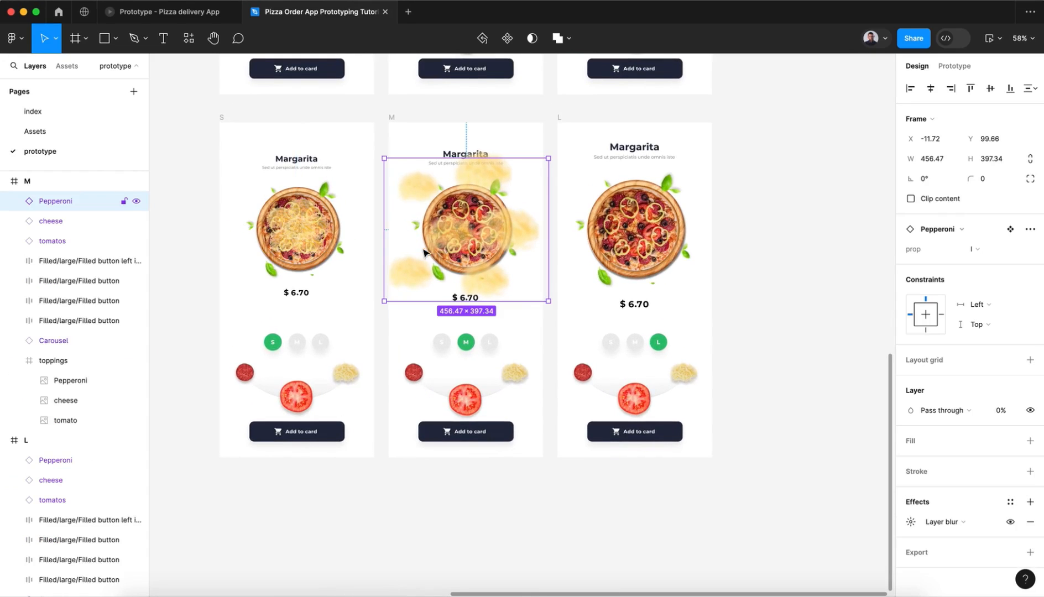
pyautogui.click(973, 256)
pyautogui.click(974, 263)
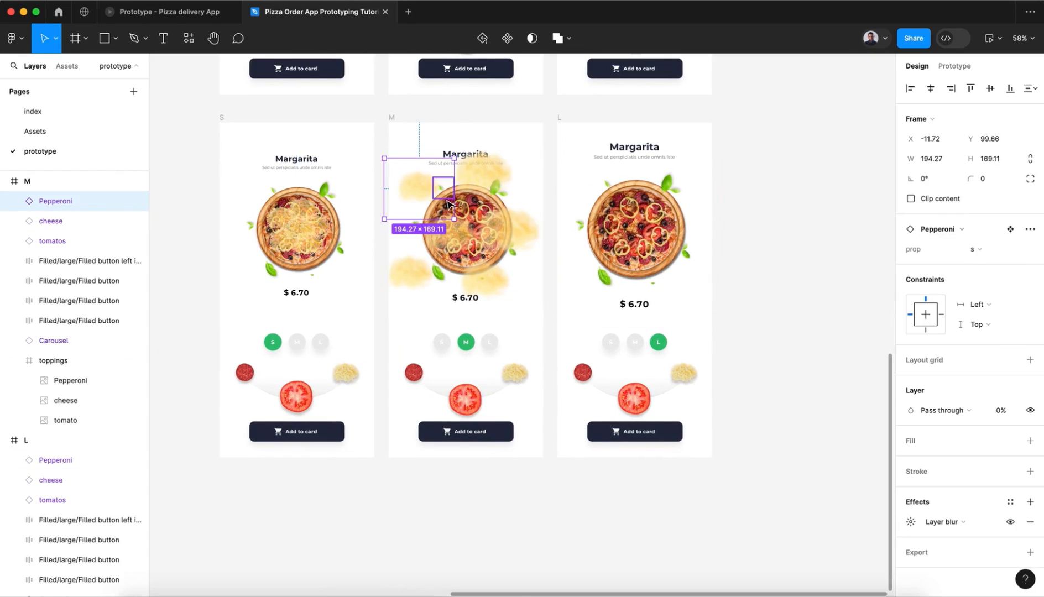
# Step: Switch the bottom-row M frame's cheese to the s variant and move it over the pizza without its layer blur
pyautogui.click(83, 223)
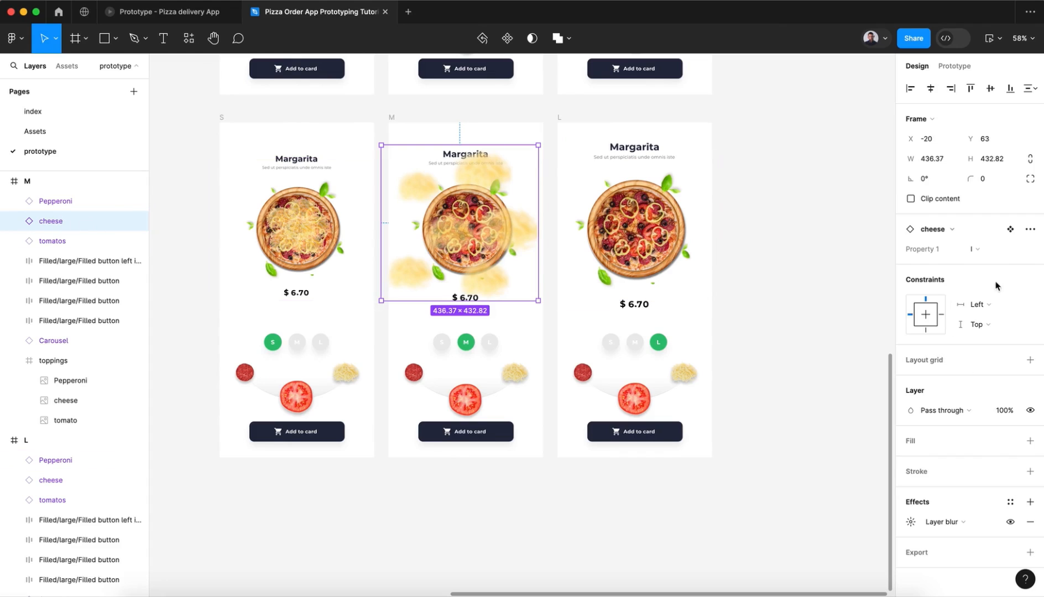
pyautogui.click(977, 248)
pyautogui.click(983, 266)
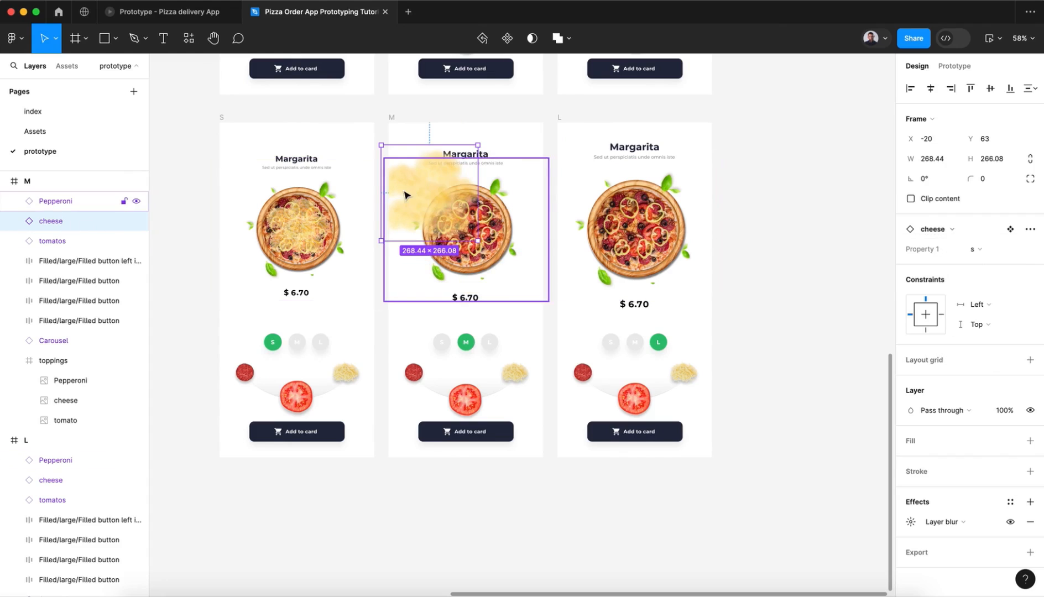
pyautogui.moveTo(400, 196); pyautogui.dragTo(438, 216)
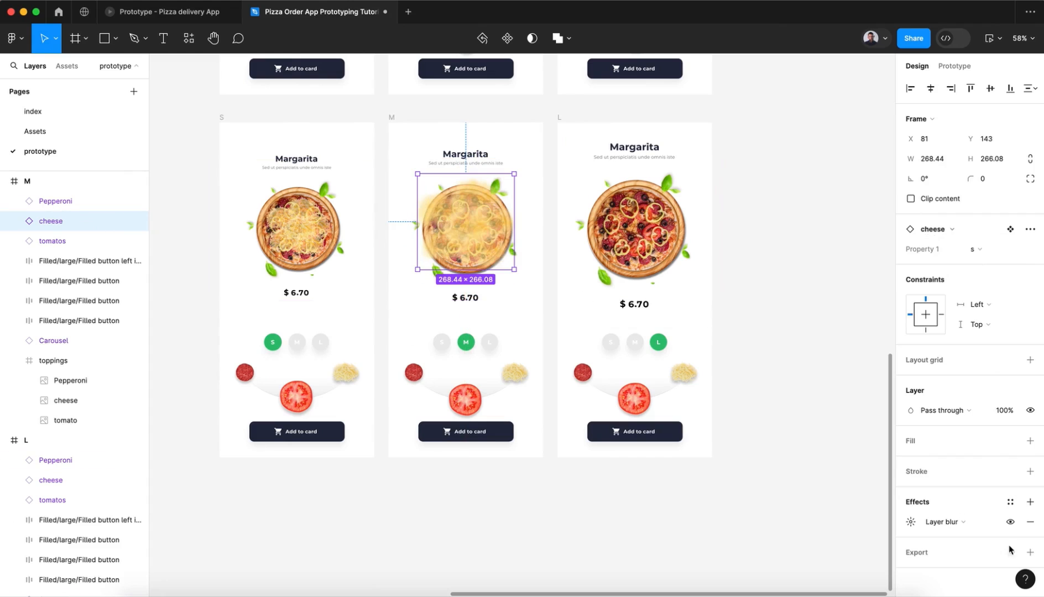
pyautogui.click(1030, 522)
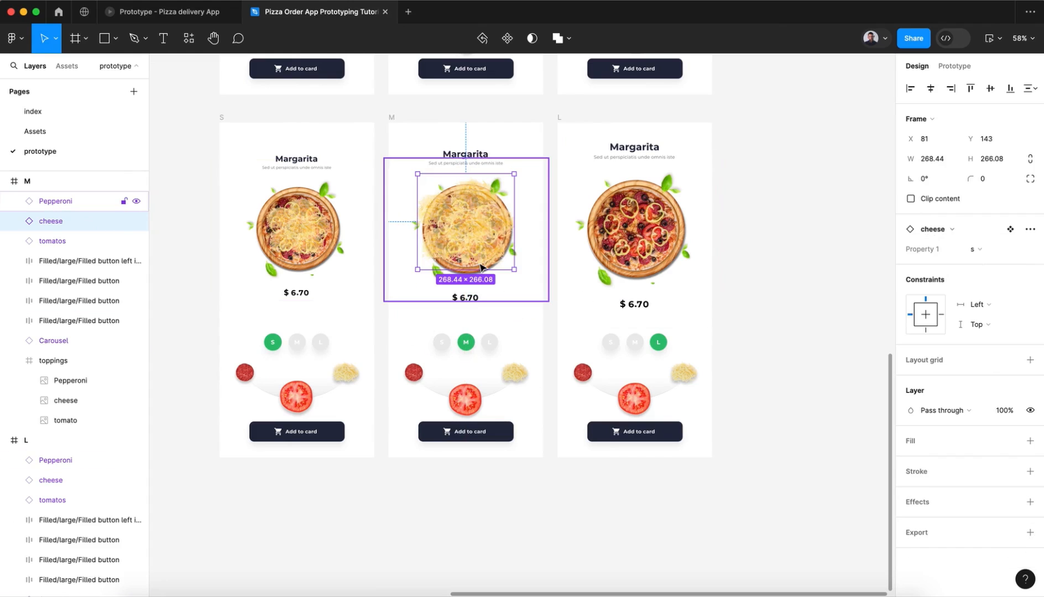
# Step: Scale the M frame's cheese to about 196 × 194 and centre it on the pizza at X 119, Y 198
pyautogui.scroll(5, 475, 267)
pyautogui.scroll(3, 561, 120)
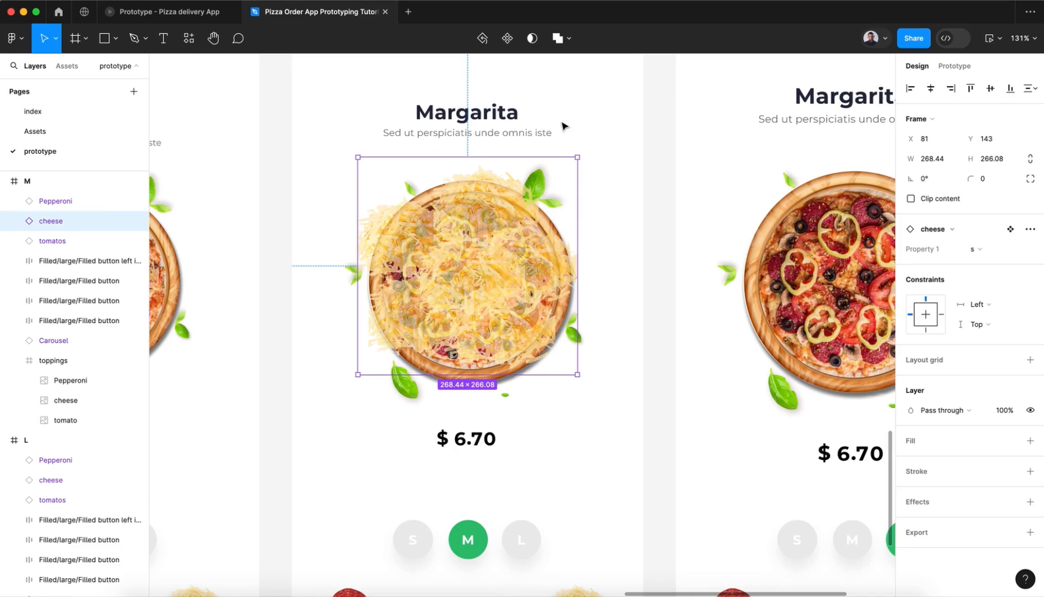
pyautogui.press('k')
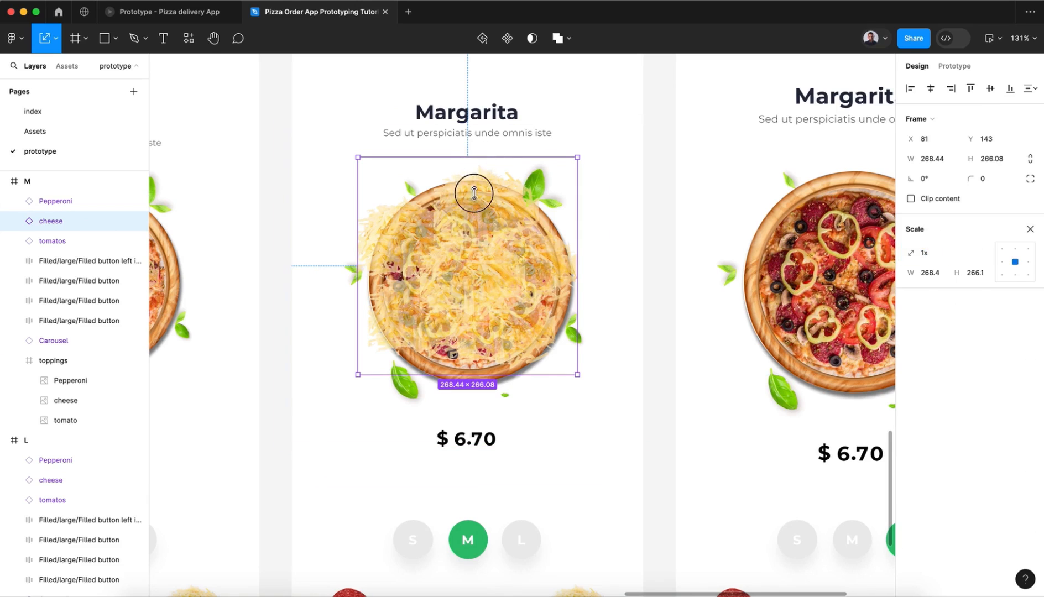
pyautogui.moveTo(474, 157); pyautogui.dragTo(474, 215)
pyautogui.moveTo(457, 287); pyautogui.dragTo(461, 286)
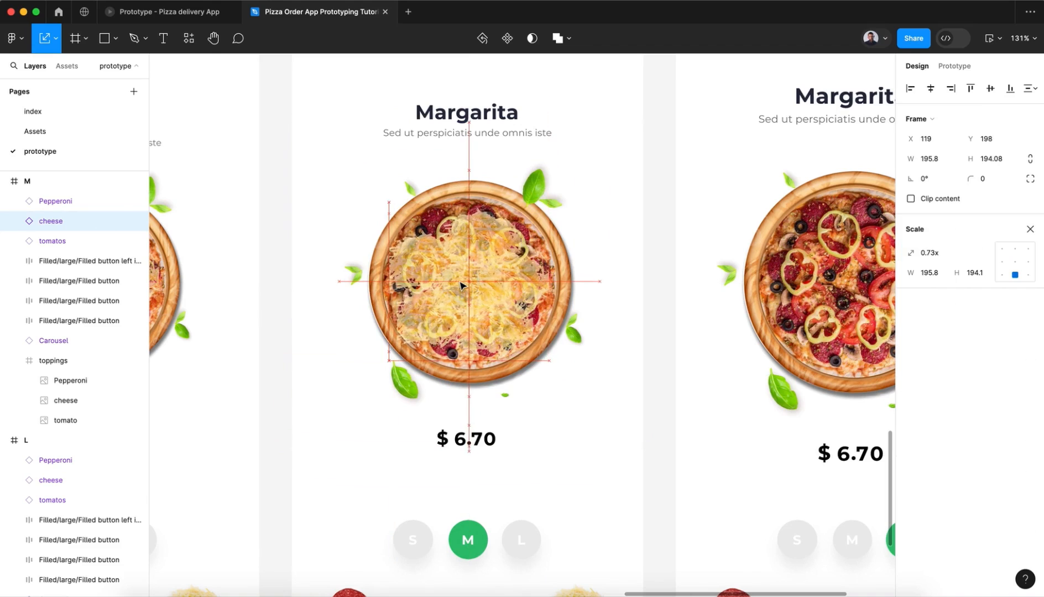
# Step: Set the opacity of the cheese instance in the bottom-row L frame to 100% and remove its layer blur
pyautogui.scroll(-5, 462, 286)
pyautogui.click(663, 282)
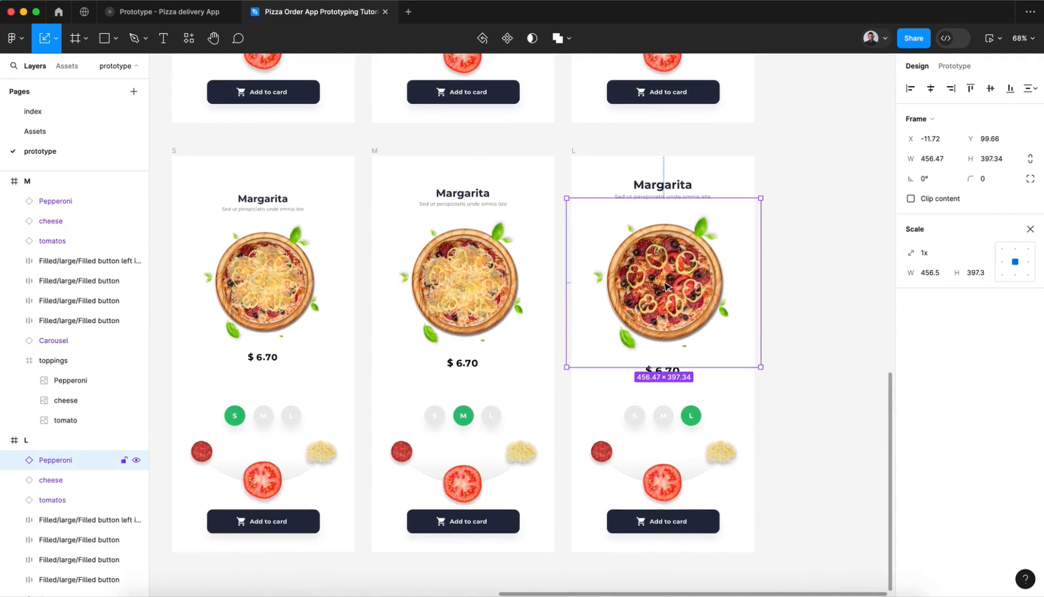
pyautogui.click(57, 480)
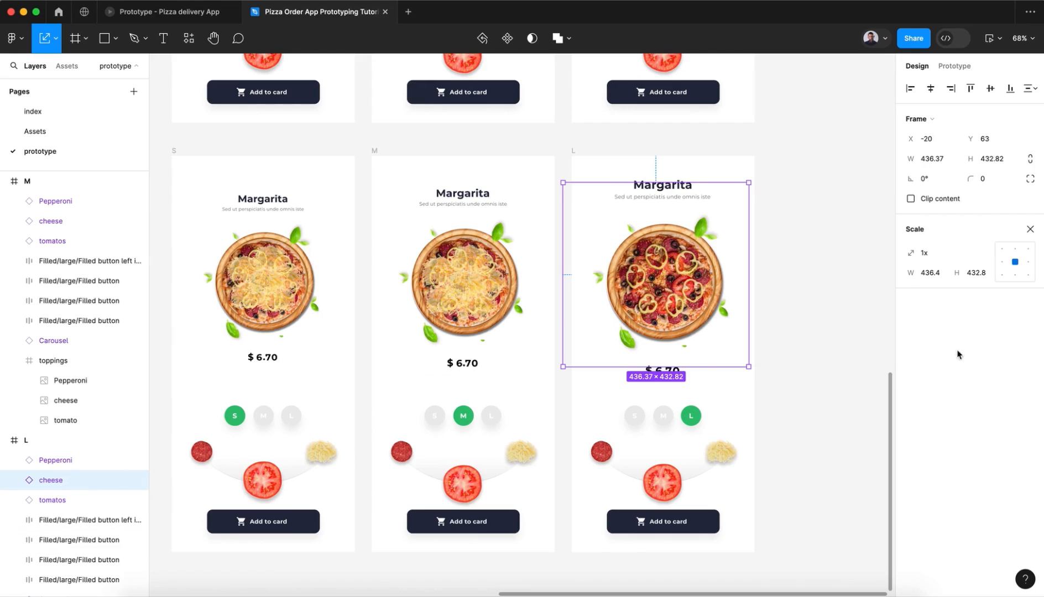
pyautogui.click(1030, 228)
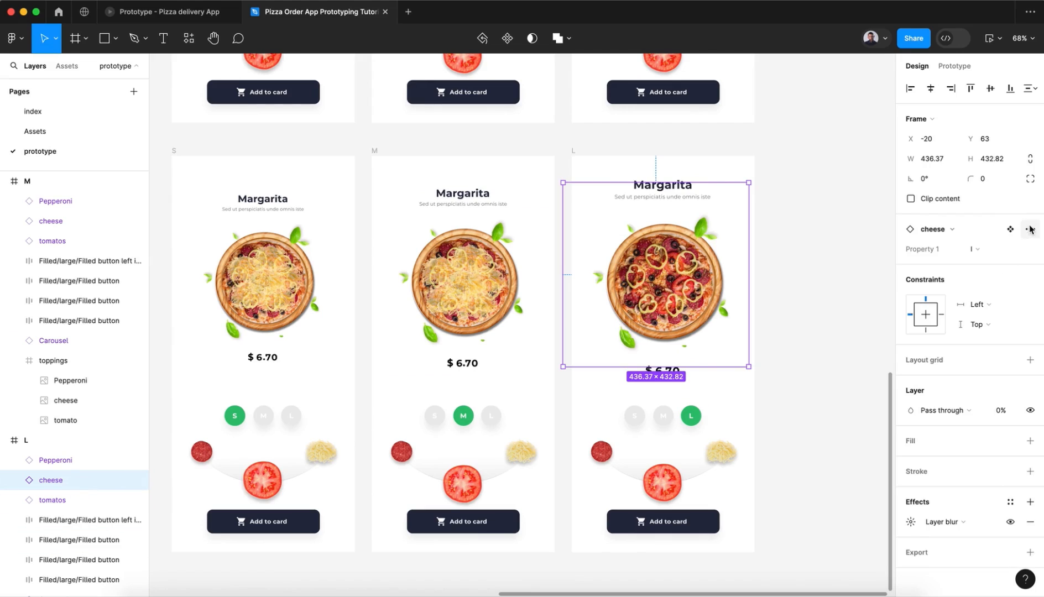
pyautogui.click(1006, 416)
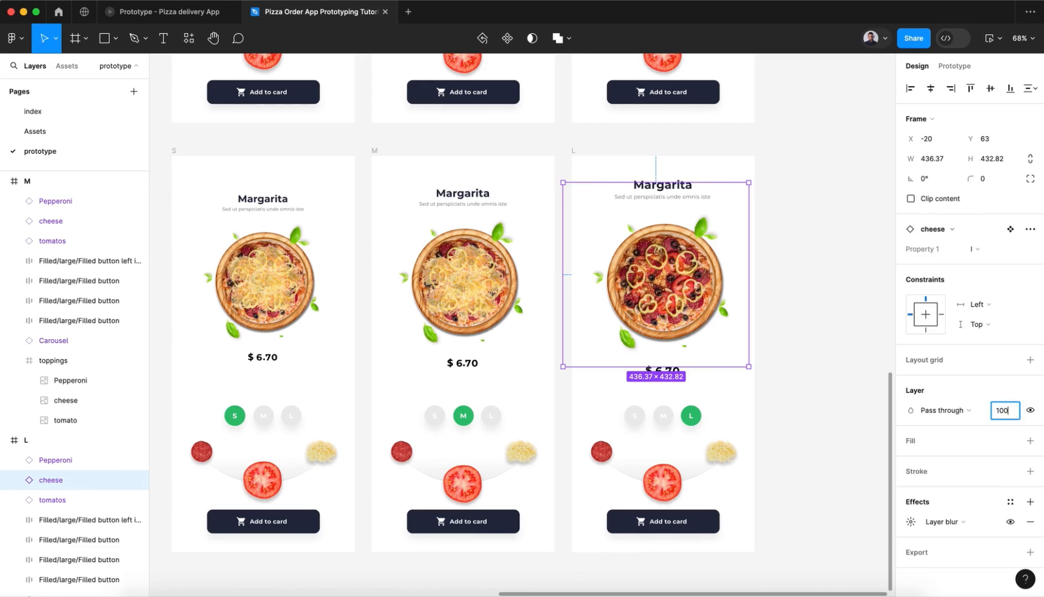
pyautogui.press('Return')
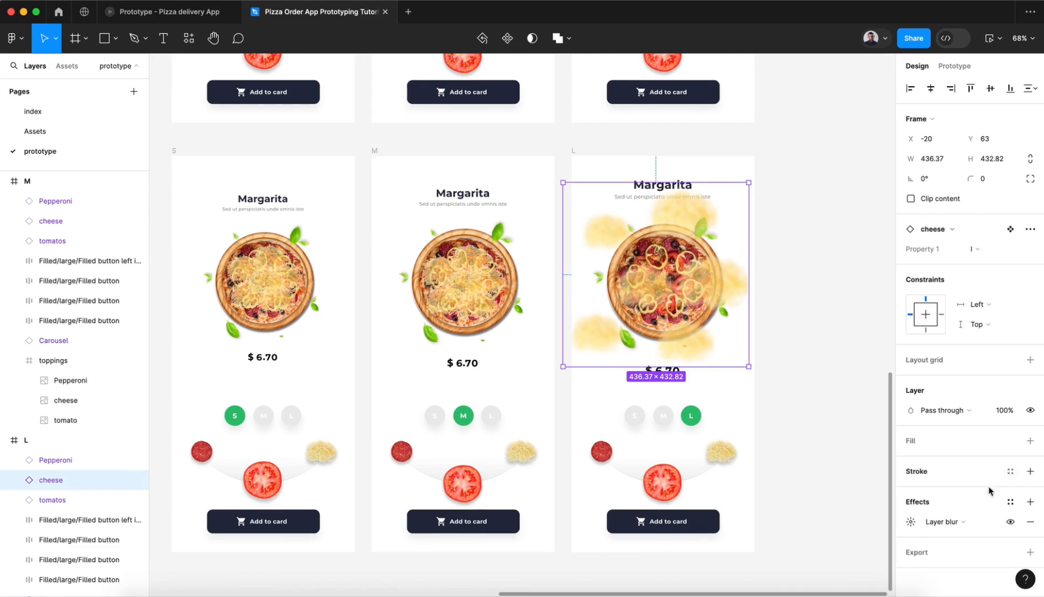
pyautogui.click(1029, 521)
# Step: Switch the L frame's cheese to the s variant and move it over the pizza at X 84, Y 152
pyautogui.click(973, 250)
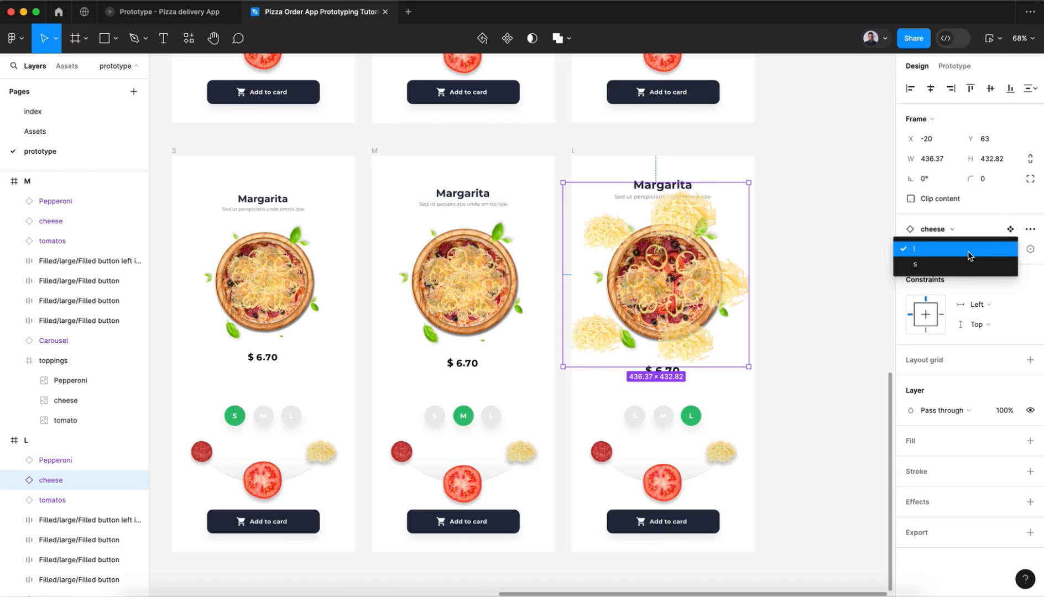
pyautogui.click(966, 264)
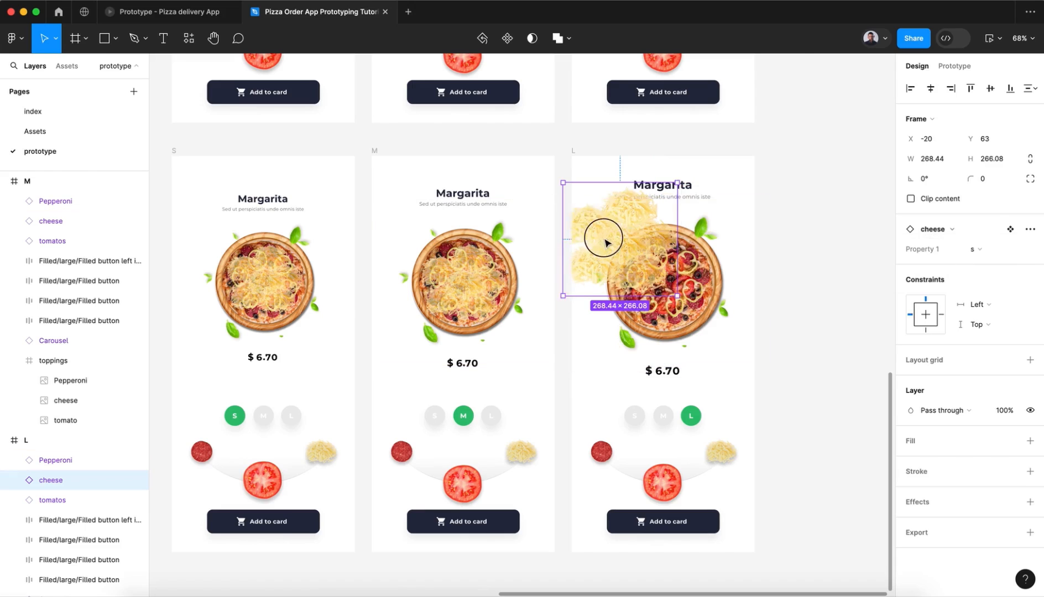
pyautogui.moveTo(601, 235); pyautogui.dragTo(642, 272)
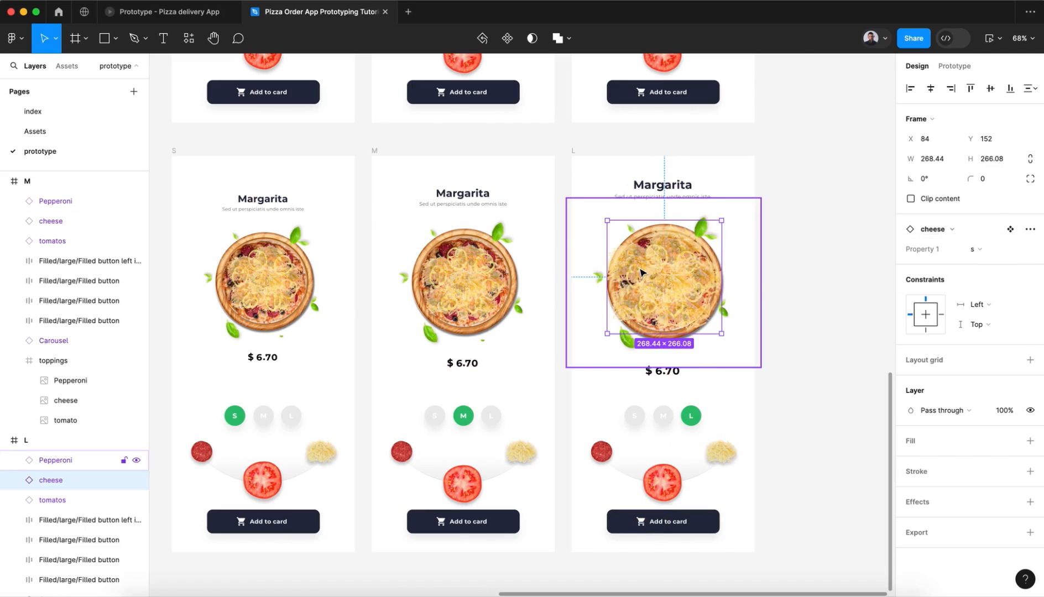
# Step: Scale the L frame's cheese to about 216 × 214 and centre it on the pizza at X 115, Y 180
pyautogui.press('k')
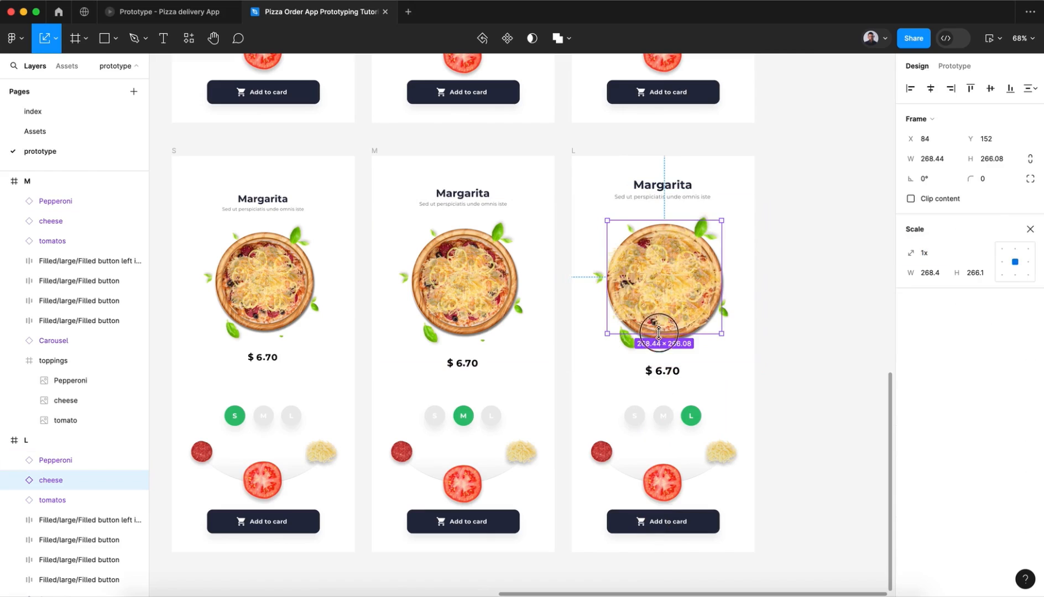
pyautogui.moveTo(663, 334); pyautogui.dragTo(662, 311)
pyautogui.moveTo(664, 275); pyautogui.dragTo(669, 293)
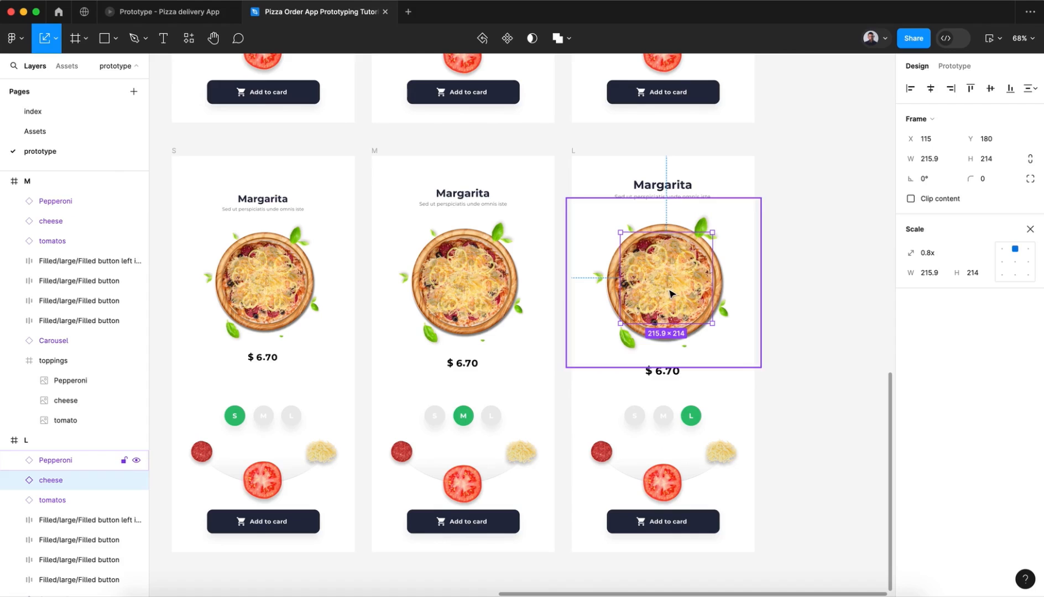
pyautogui.click(468, 299)
pyautogui.click(834, 290)
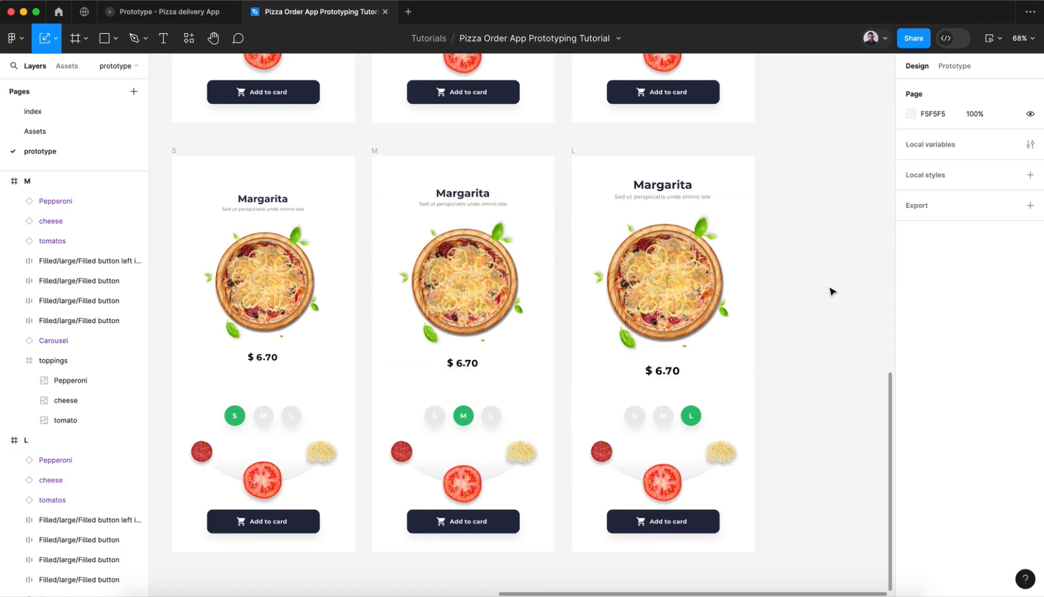
# Step: Set the width of the tomato topping image in the bottom-row S frame to 80
pyautogui.scroll(-4, 832, 292)
pyautogui.scroll(-1, 832, 292)
pyautogui.hscroll(1, 832, 292)
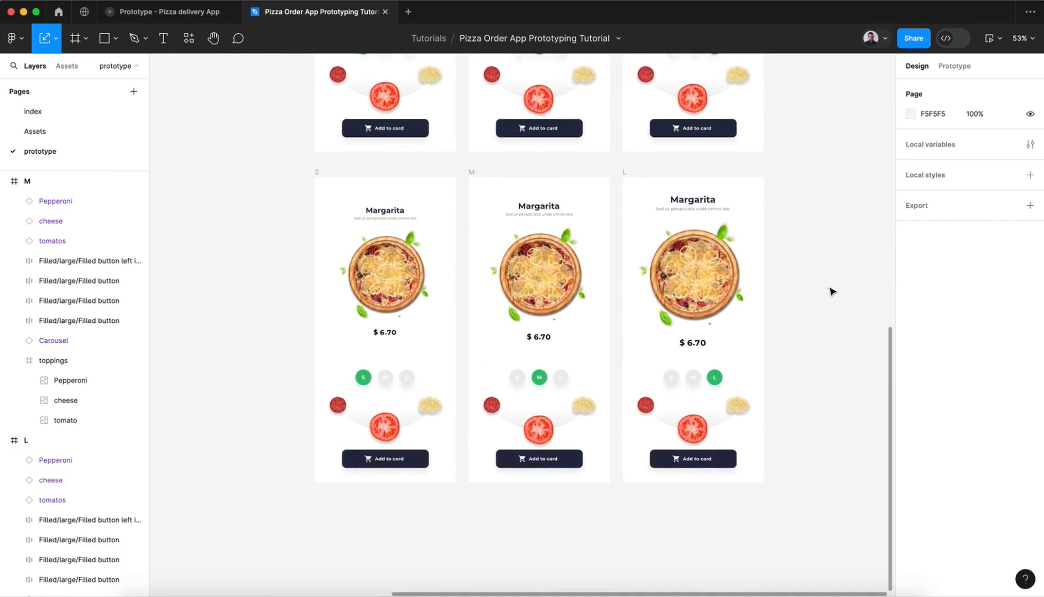
pyautogui.click(390, 422)
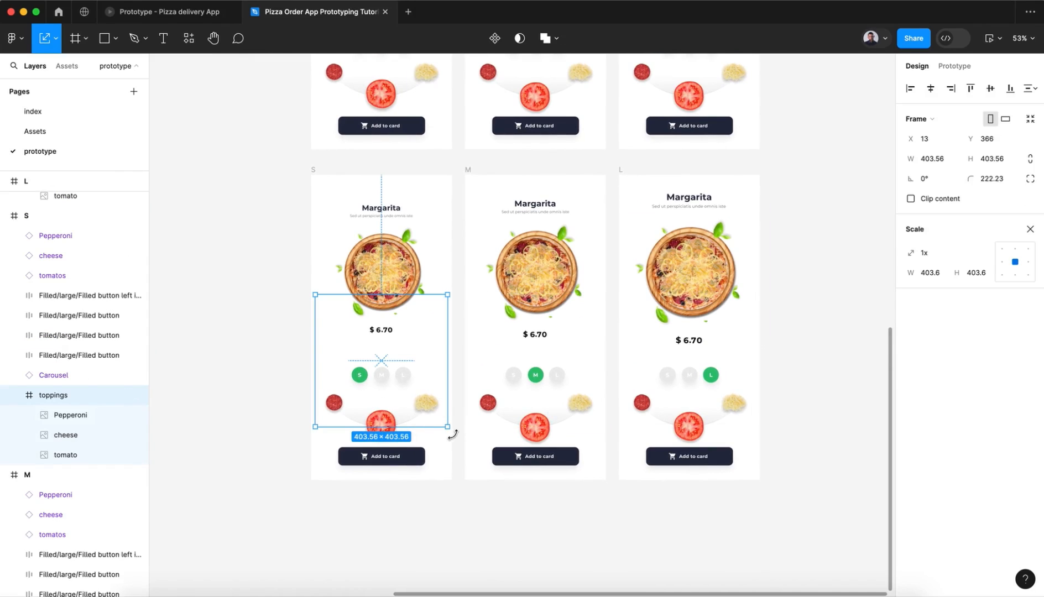
pyautogui.doubleClick(378, 417)
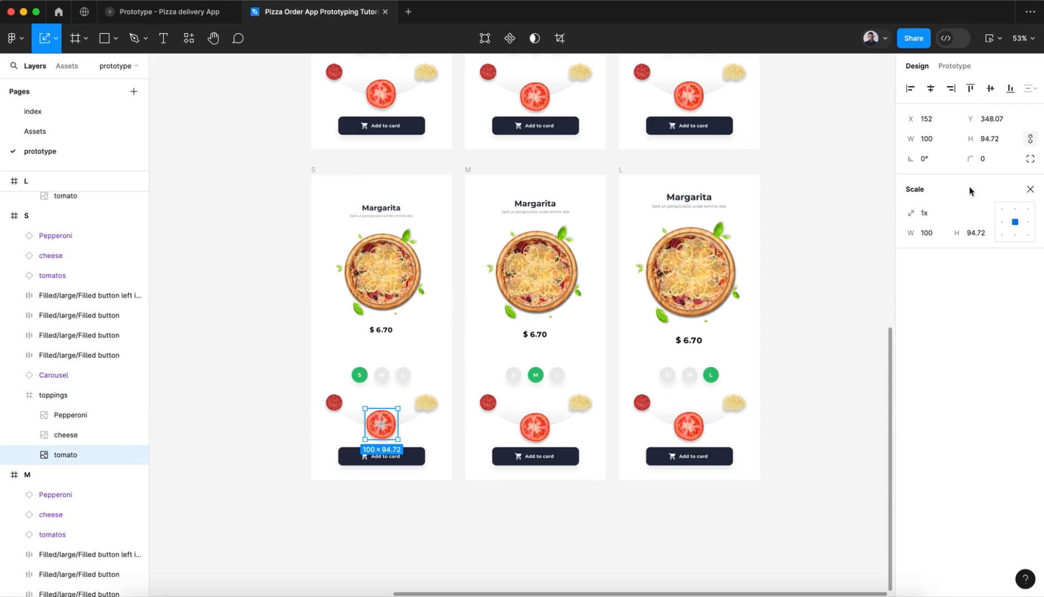
pyautogui.click(1030, 189)
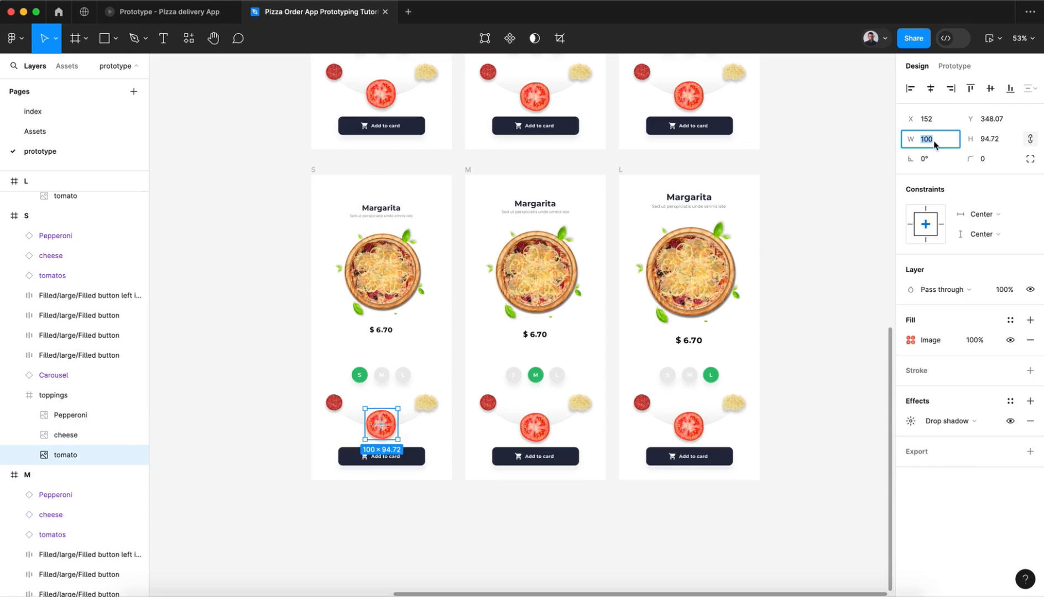
pyautogui.write('80')
pyautogui.press('Return')
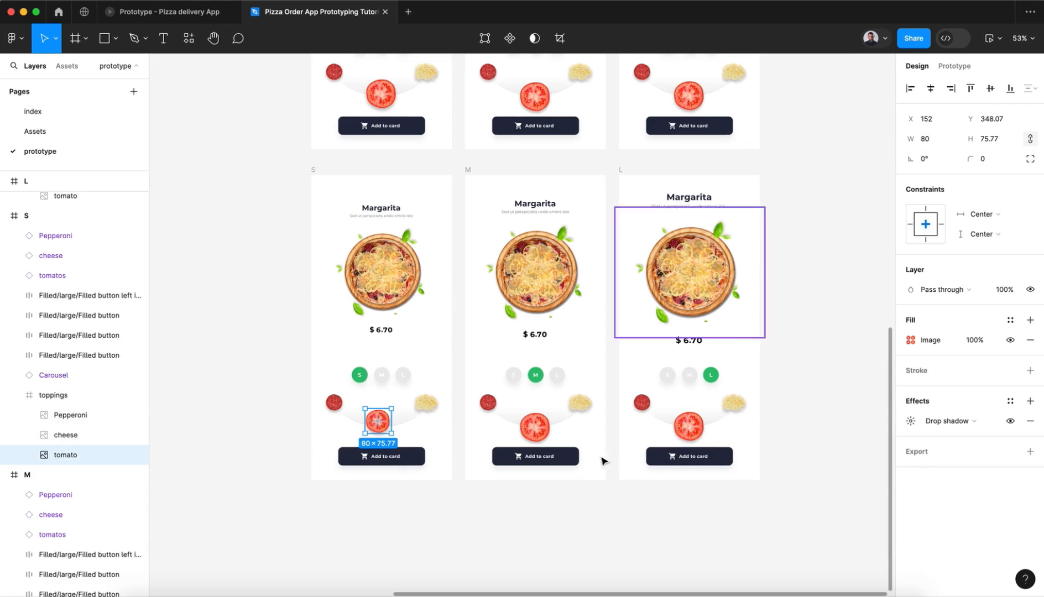
# Step: Set the width of the tomato topping image in the bottom-row M frame to 80
pyautogui.click(538, 426)
pyautogui.click(535, 426)
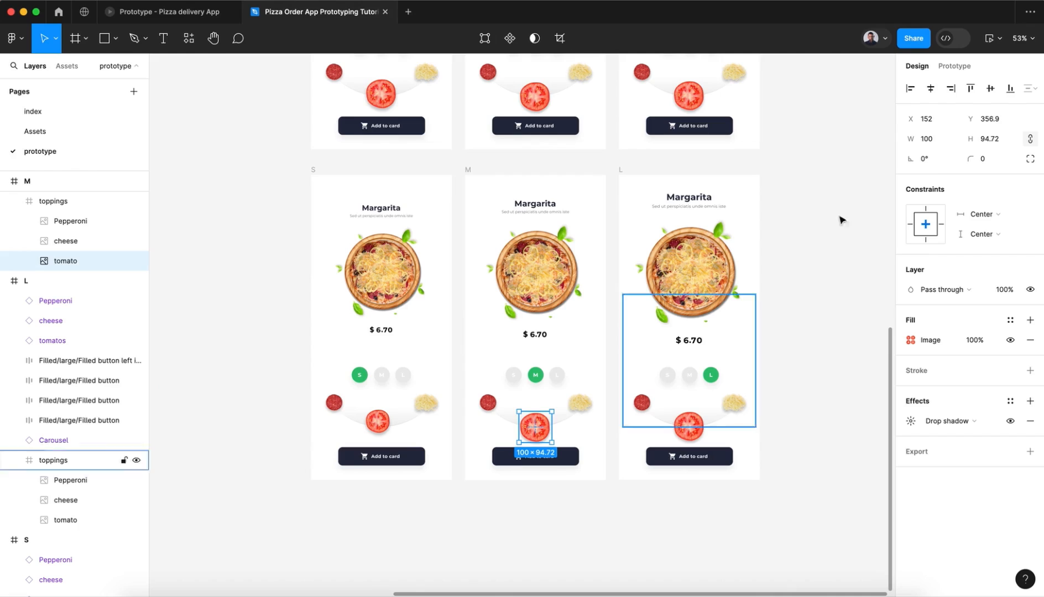
pyautogui.click(932, 141)
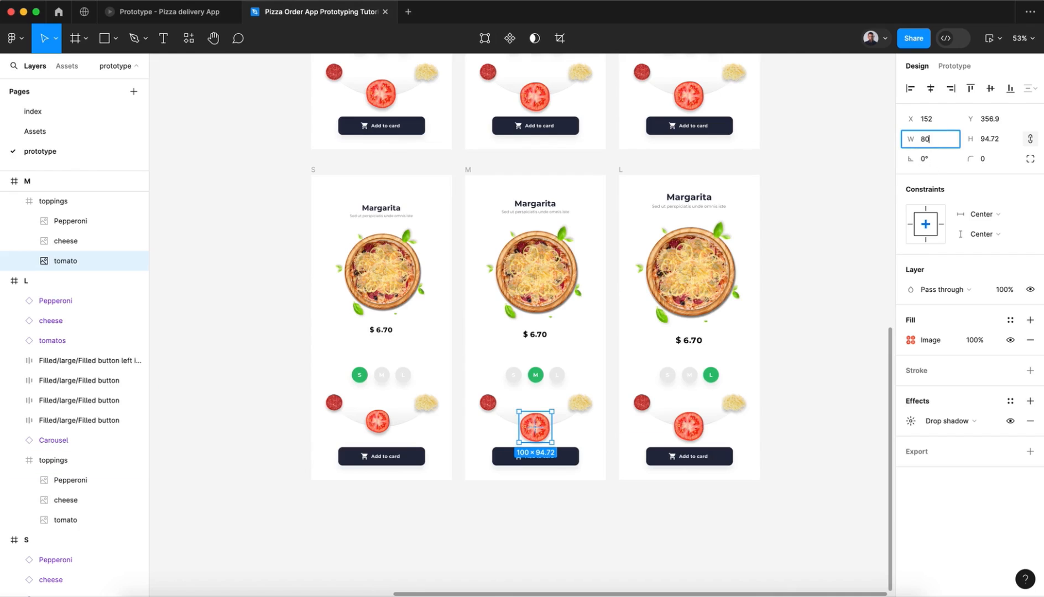
pyautogui.press('Return')
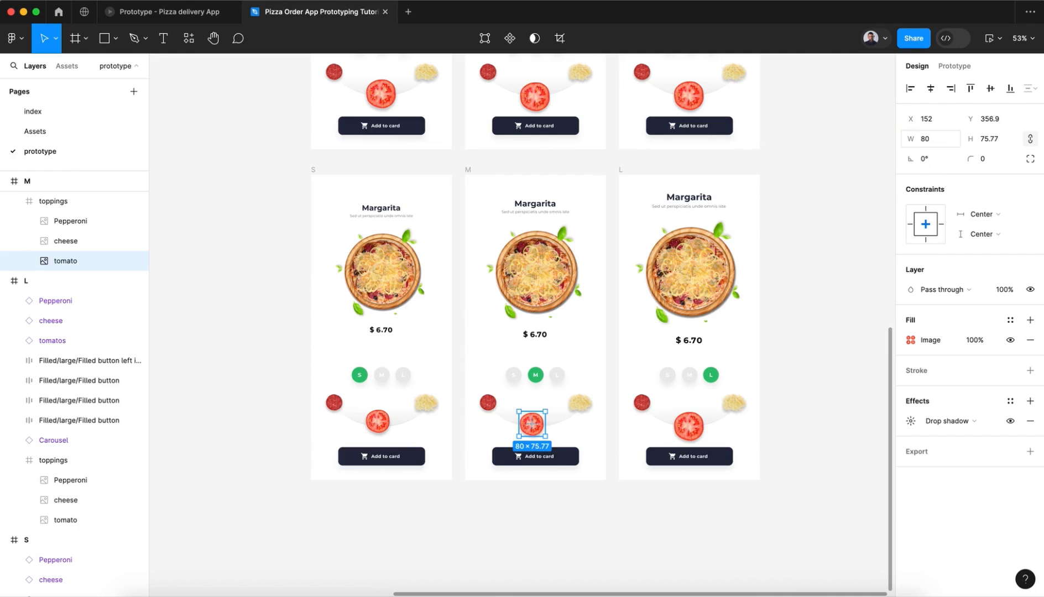
# Step: Set the width of the tomato topping image in the bottom-row L frame to 80
pyautogui.doubleClick(689, 424)
pyautogui.click(943, 142)
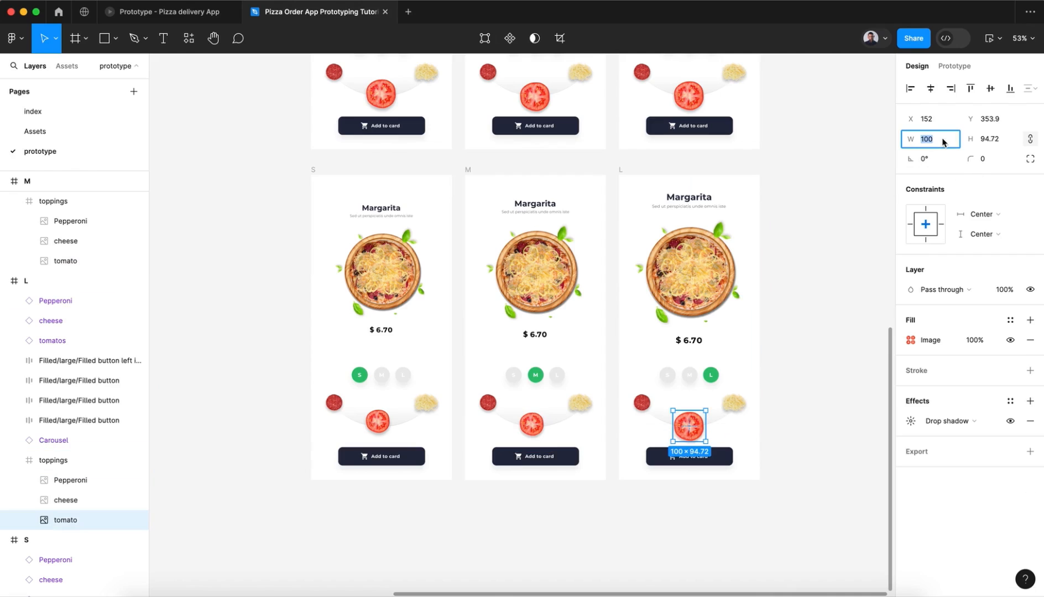
pyautogui.press('Return')
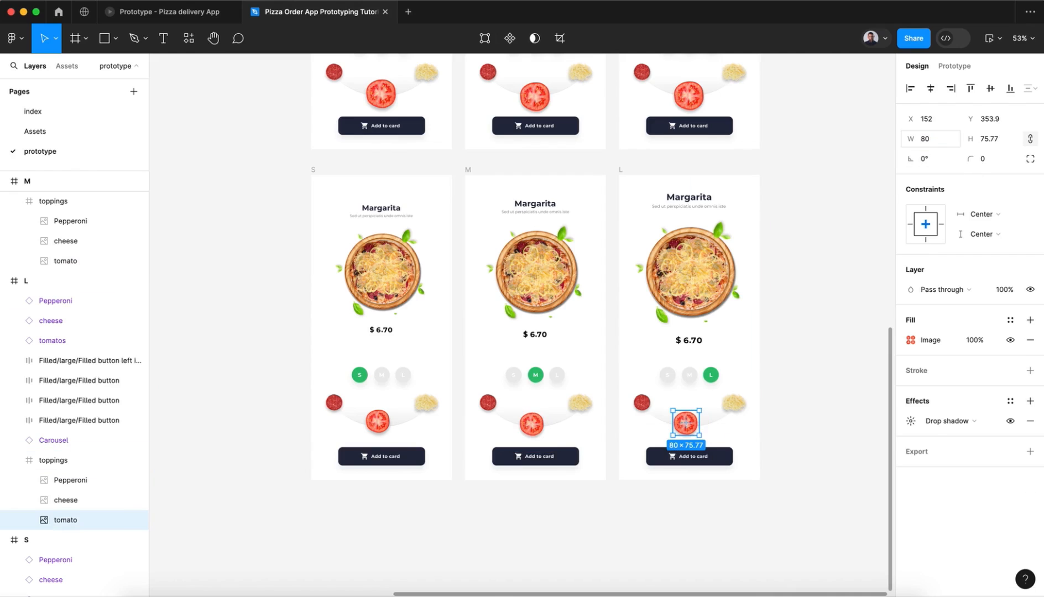
pyautogui.doubleClick(686, 423)
pyautogui.press('Escape')
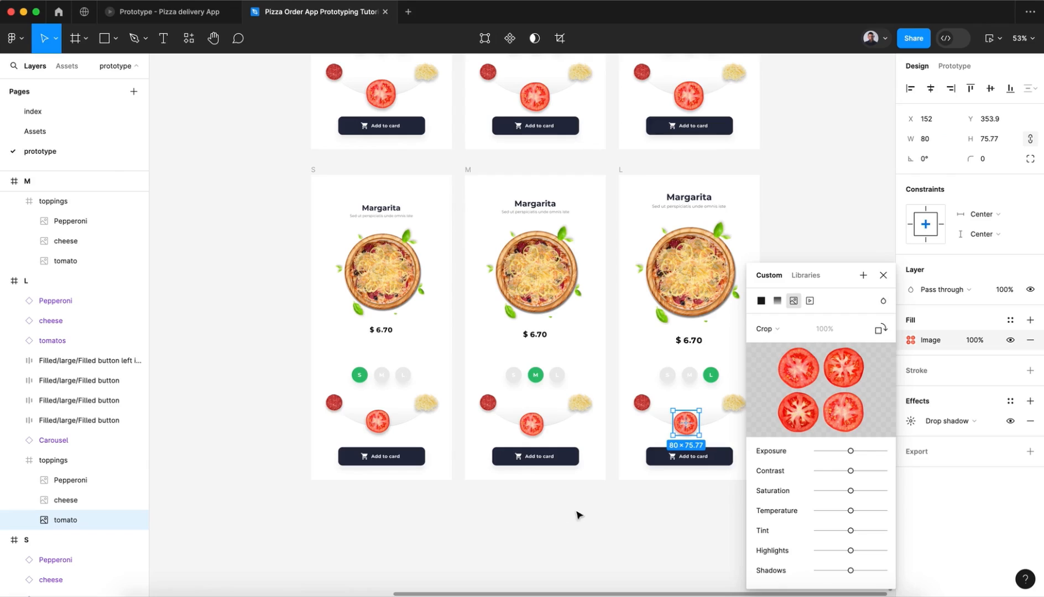
pyautogui.click(883, 275)
pyautogui.click(634, 510)
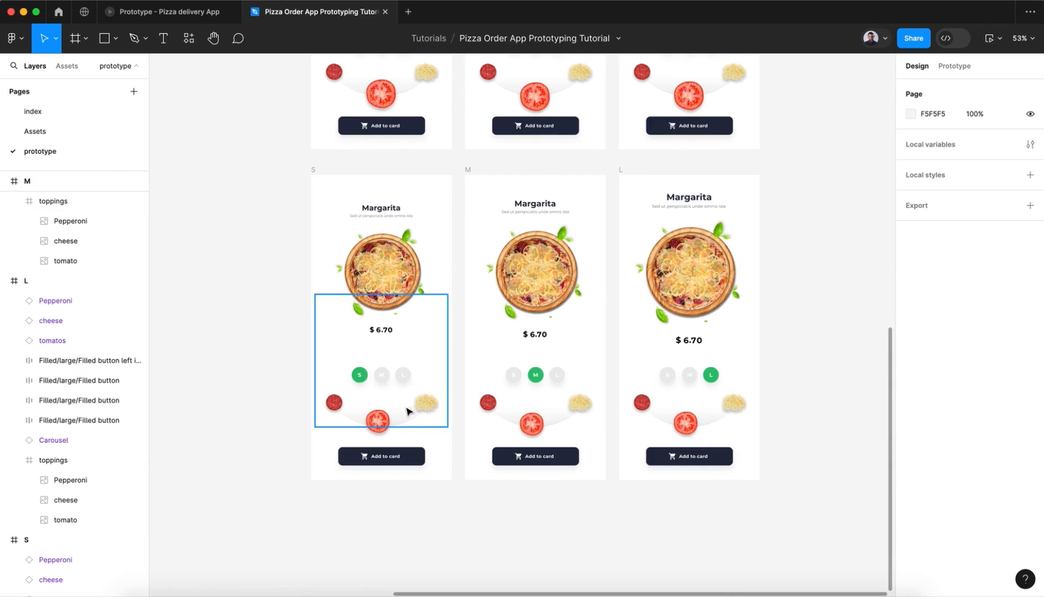
# Step: Rotate the toppings frames of the bottom-row S, M and L screens together to -49°
pyautogui.click(404, 417)
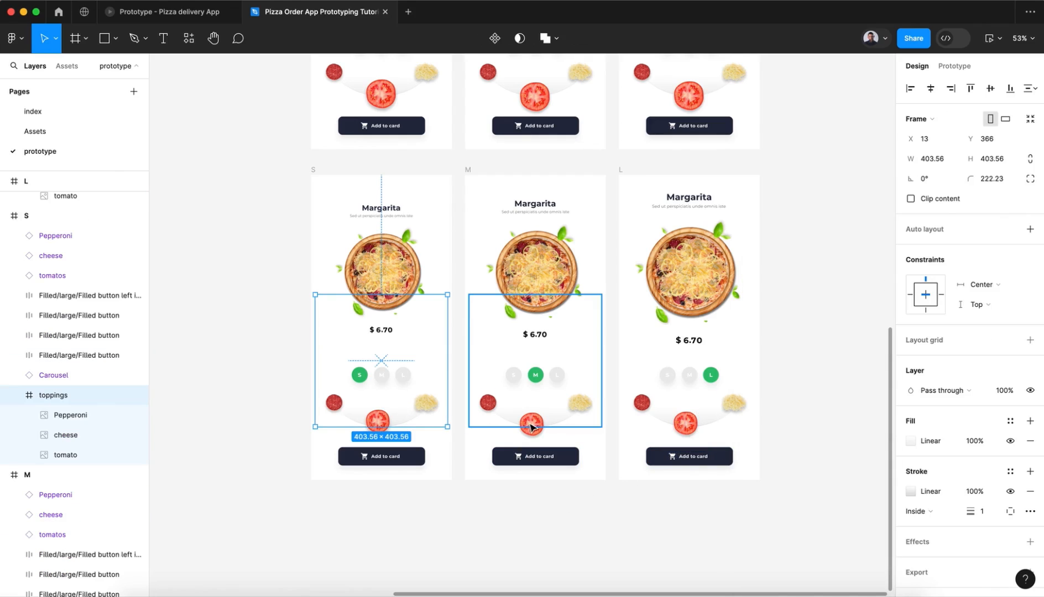
pyautogui.keyDown('shift'); pyautogui.click(545, 423); pyautogui.keyUp('shift')
pyautogui.keyDown('shift'); pyautogui.click(684, 422); pyautogui.keyUp('shift')
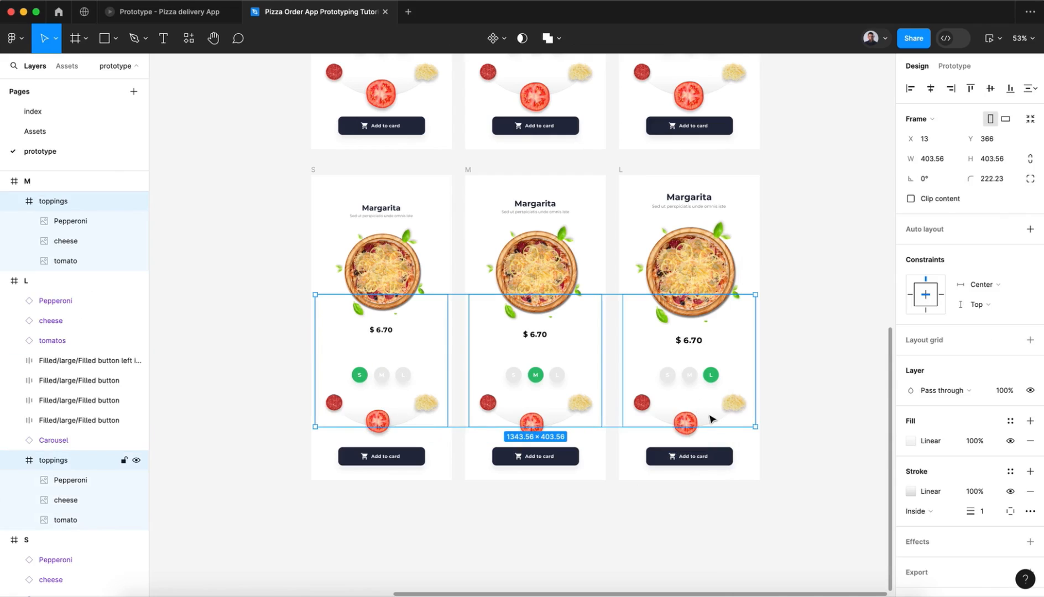
pyautogui.moveTo(910, 182); pyautogui.dragTo(975, 178)
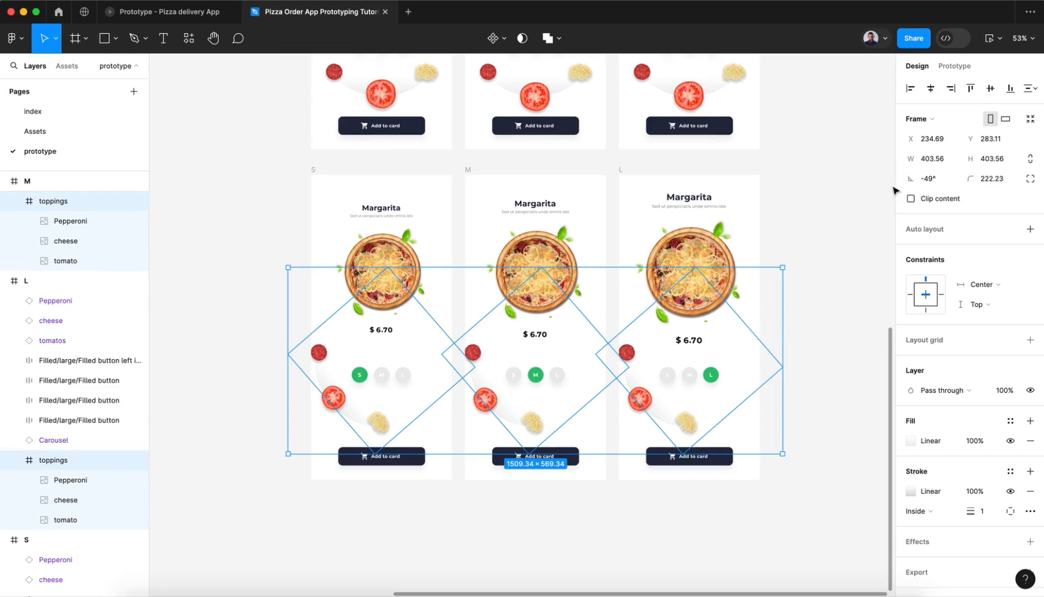
pyautogui.click(728, 512)
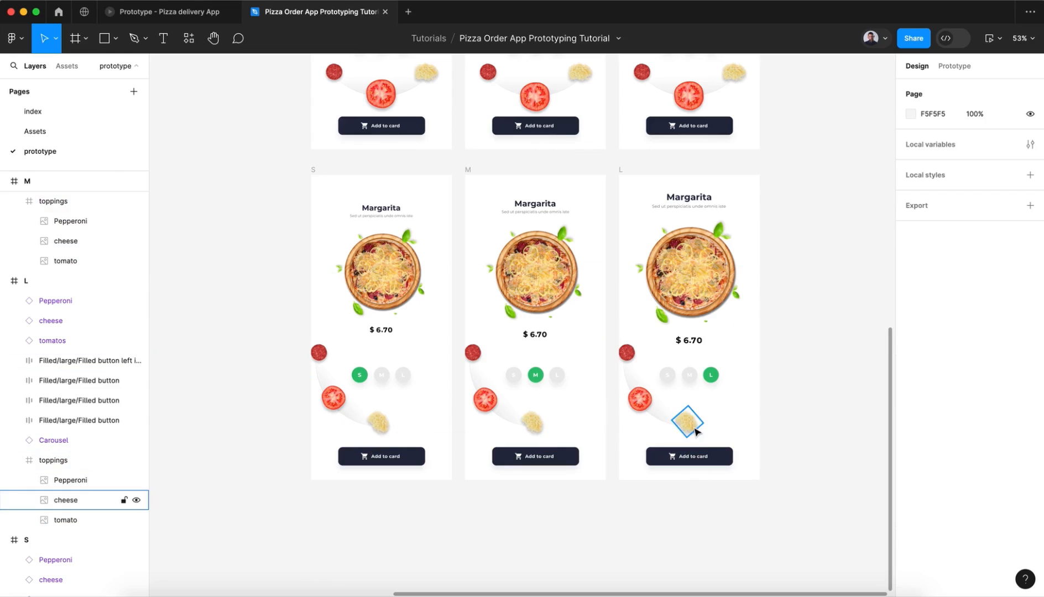
# Step: Set the rotation of the cheese topping image in the bottom-row L frame to 0°
pyautogui.click(694, 430)
pyautogui.click(931, 159)
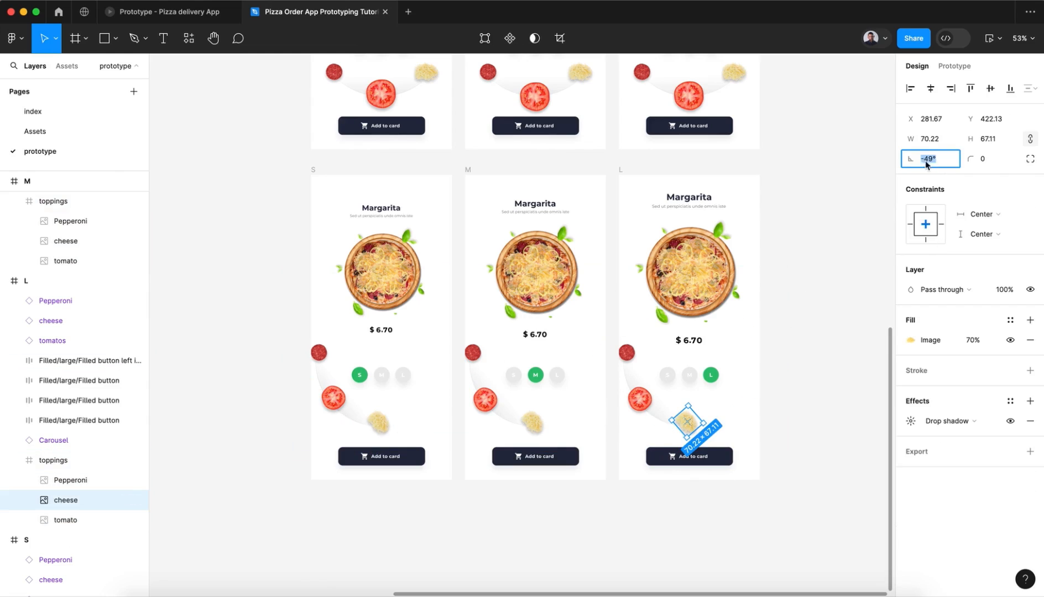
pyautogui.scroll(5, 689, 436)
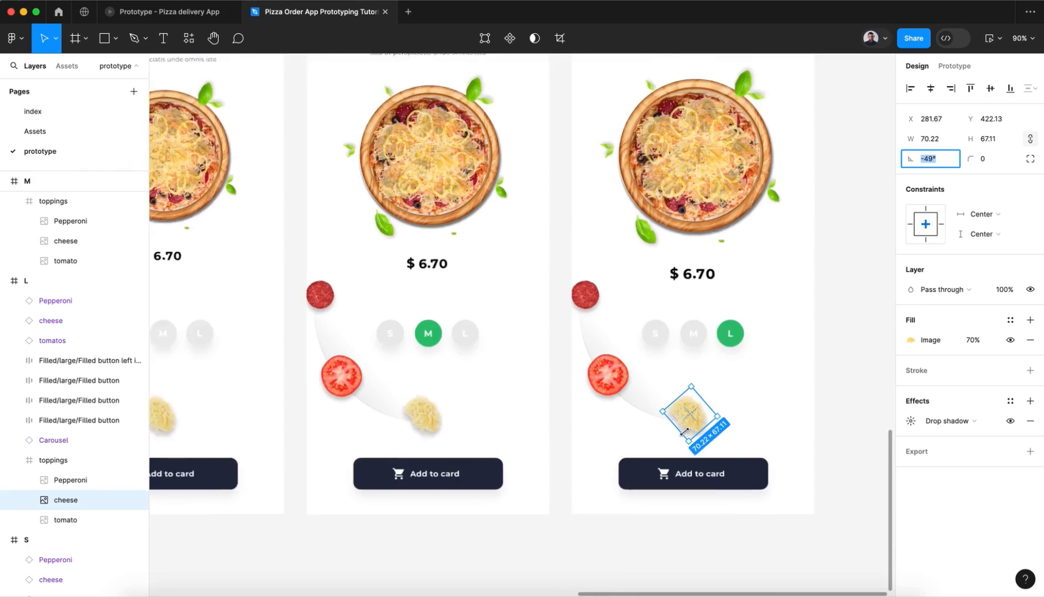
pyautogui.hscroll(1, 688, 437)
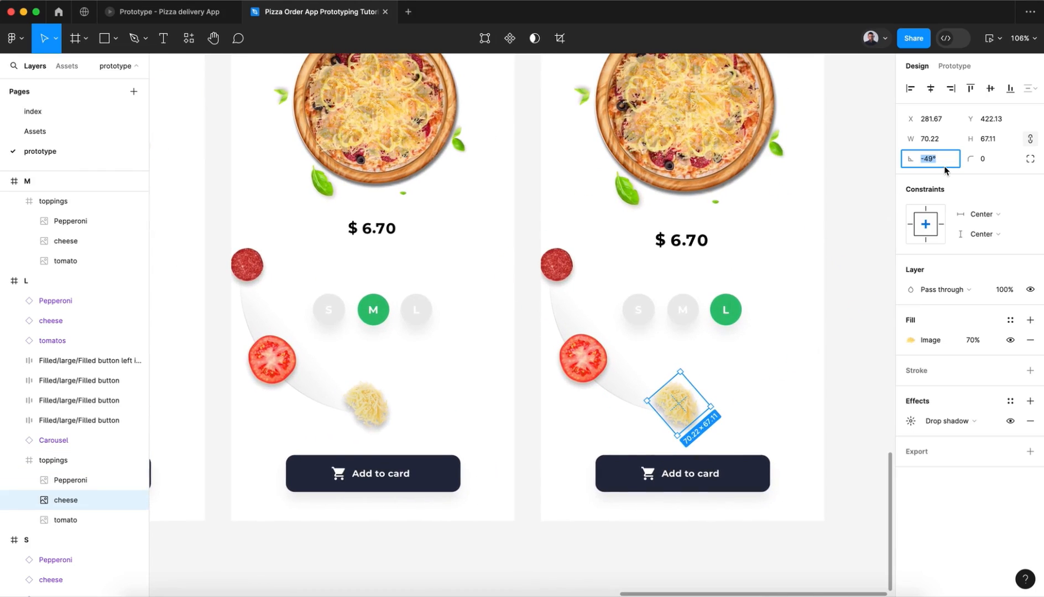
pyautogui.write('0')
pyautogui.press('Return')
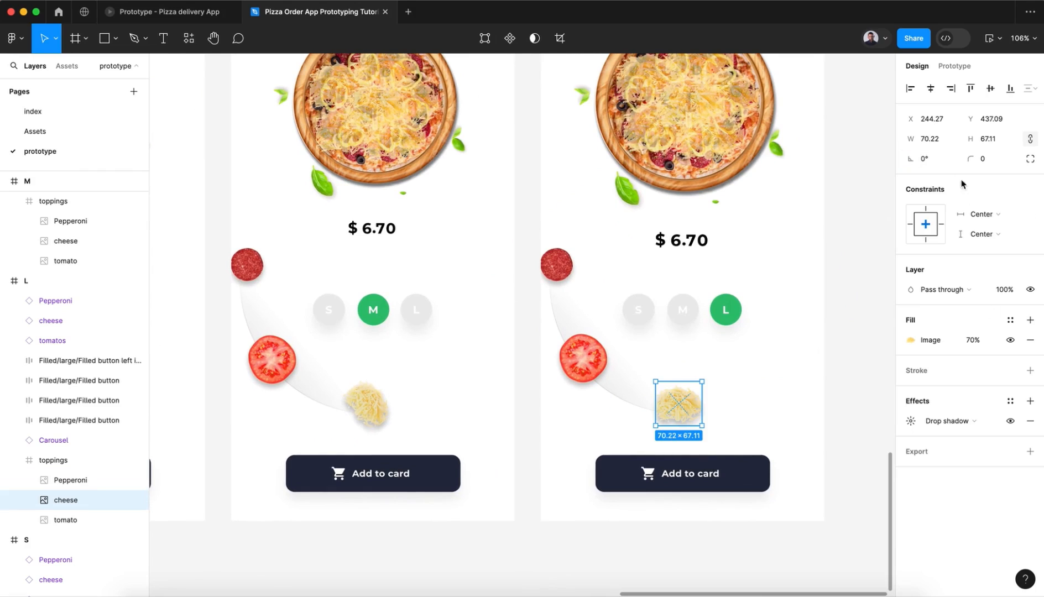
# Step: Set the L frame's cheese topping image to a width of 100 and align it to the horizontal centre
pyautogui.click(939, 141)
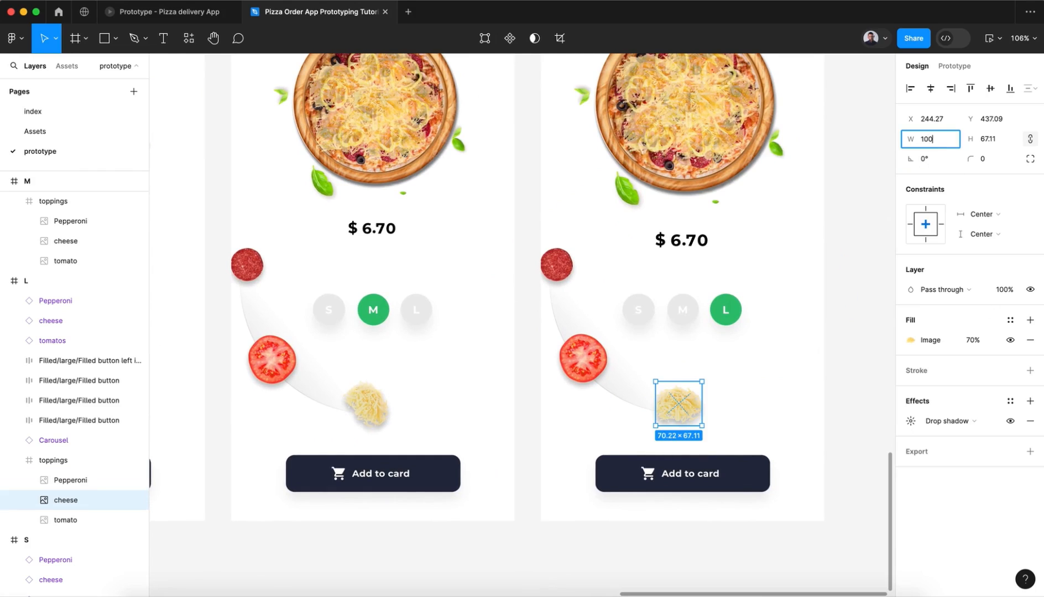
pyautogui.press('Return')
pyautogui.moveTo(1020, 2)
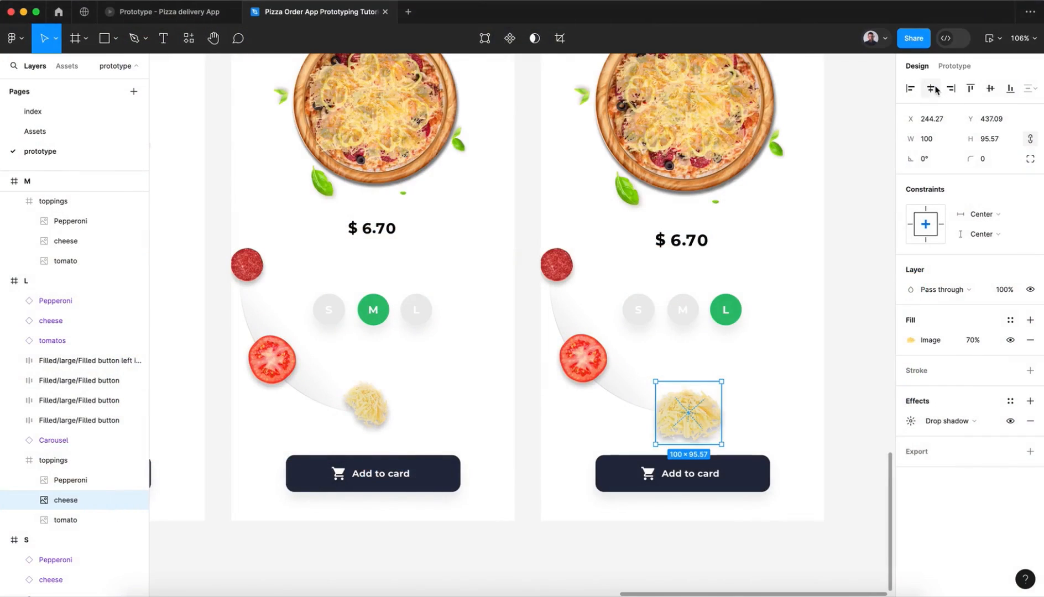
pyautogui.click(933, 89)
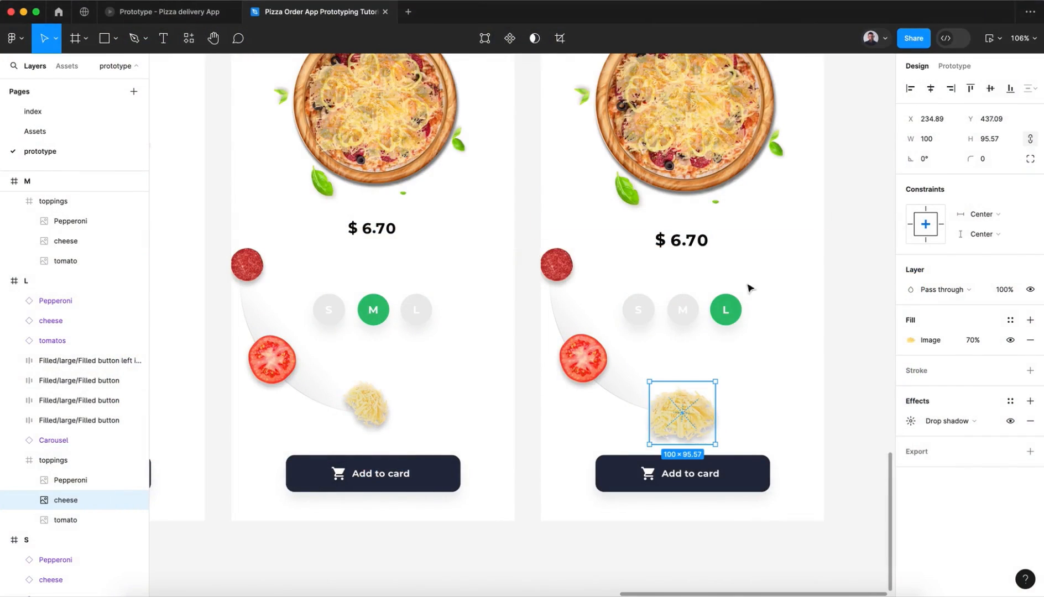
# Step: Set the M frame's cheese topping image to 0° rotation and a width of 100, aligned to the horizontal centre
pyautogui.doubleClick(377, 414)
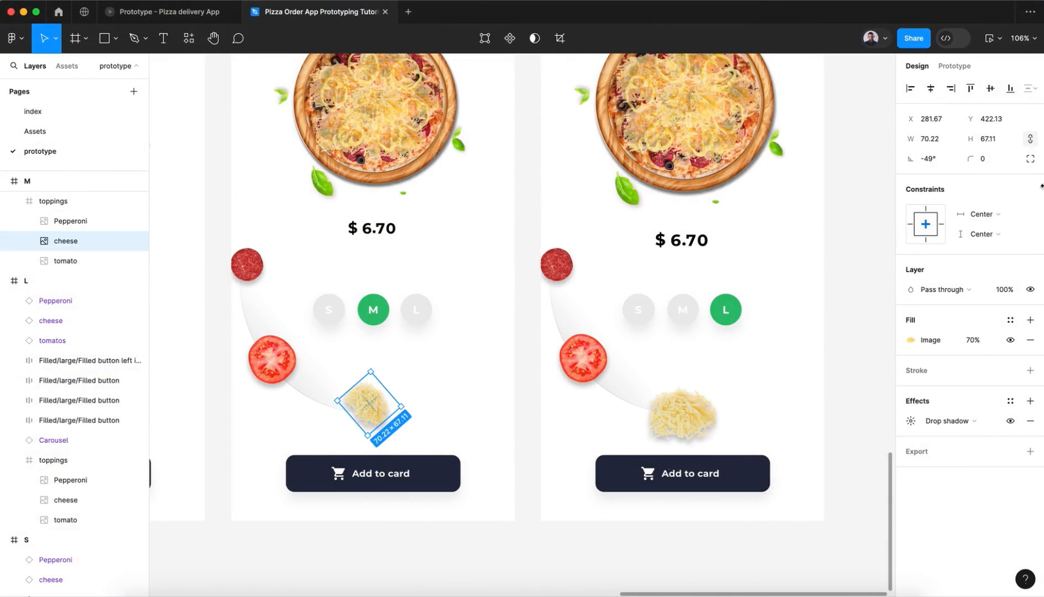
pyautogui.click(949, 165)
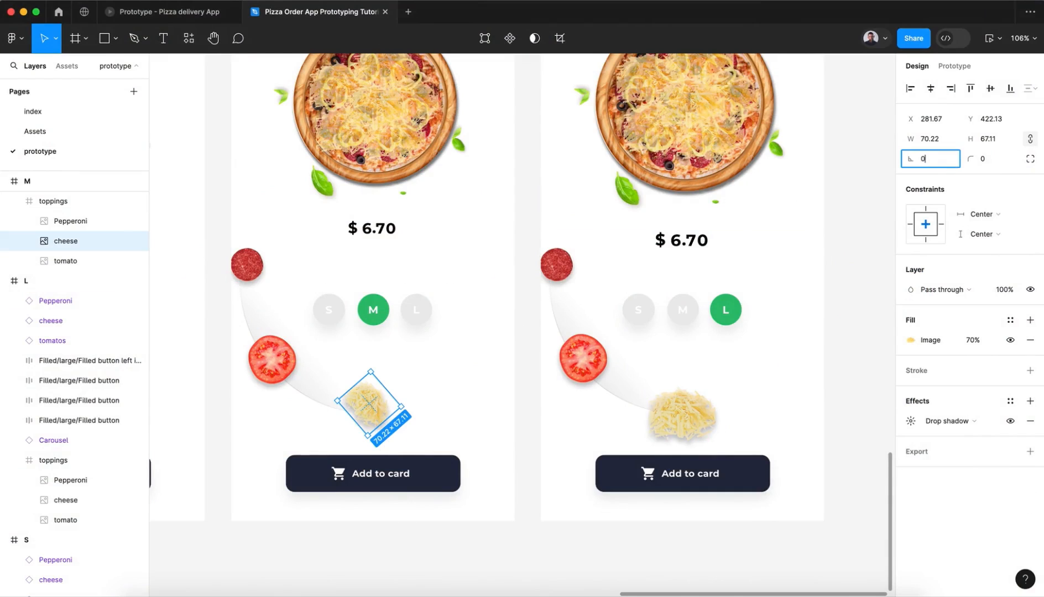
pyautogui.press('Return')
pyautogui.click(949, 145)
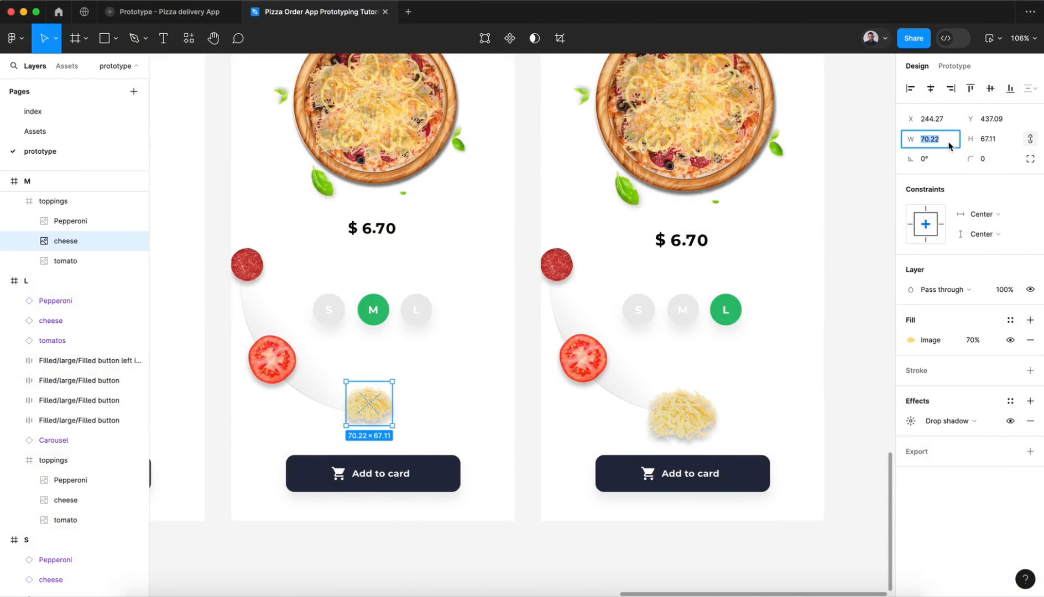
pyautogui.write('100')
pyautogui.press('Return')
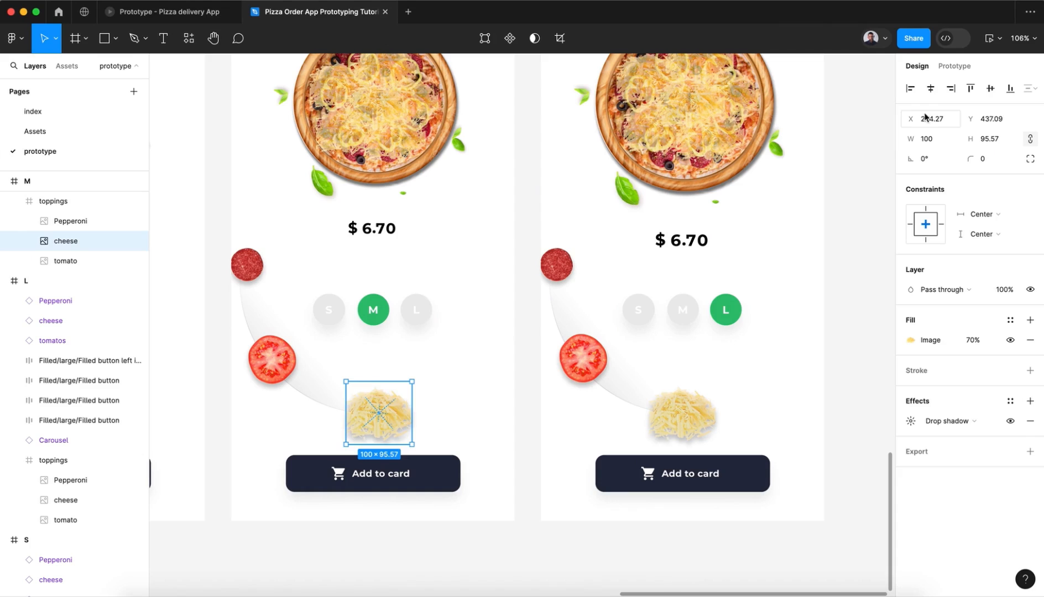
# Step: Set the bottom-row S frame's cheese topping image to 0° rotation and a width of 100, aligned to the horizontal centre
pyautogui.hscroll(-10, 475, 531)
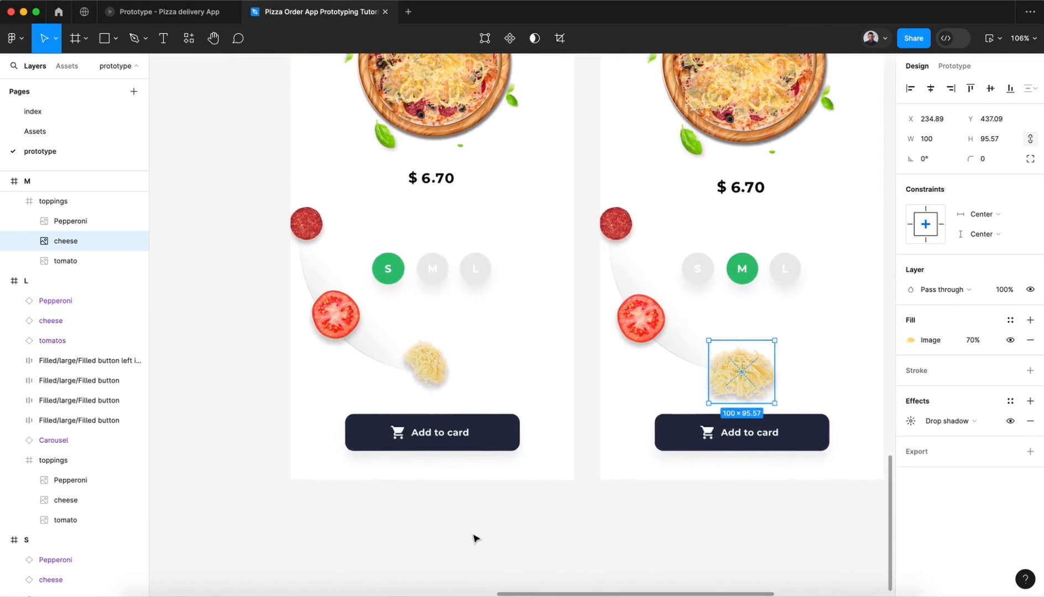
pyautogui.click(462, 358)
pyautogui.doubleClick(462, 359)
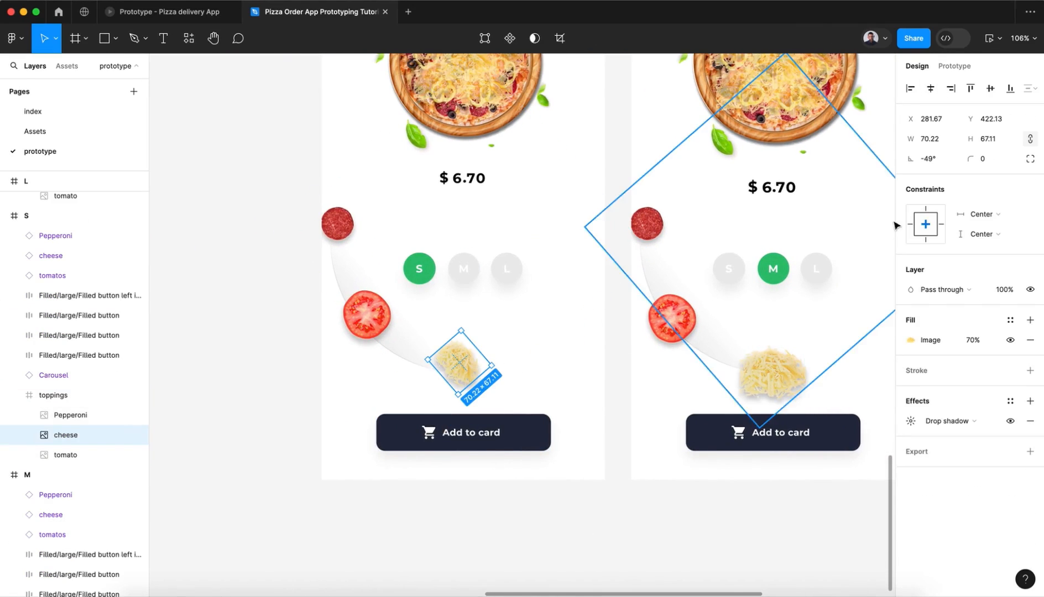
pyautogui.click(933, 165)
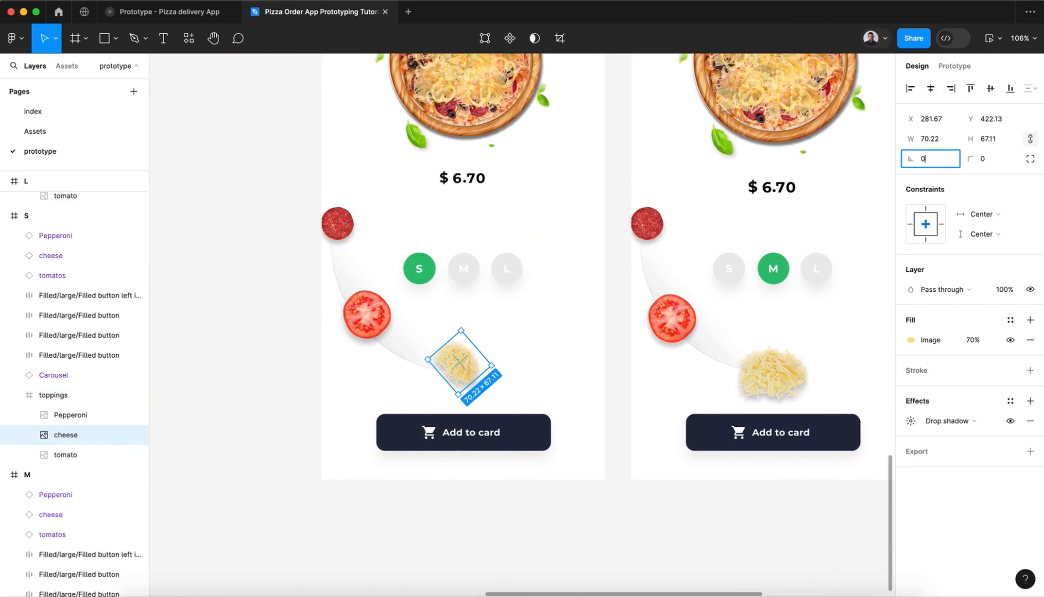
pyautogui.press('Return')
pyautogui.click(943, 141)
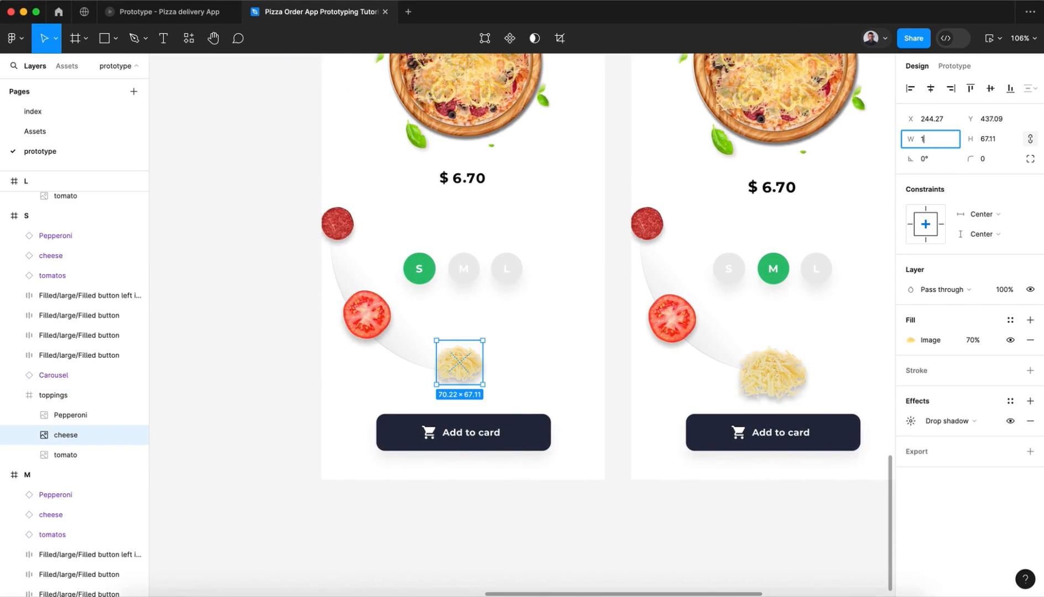
pyautogui.press('Return')
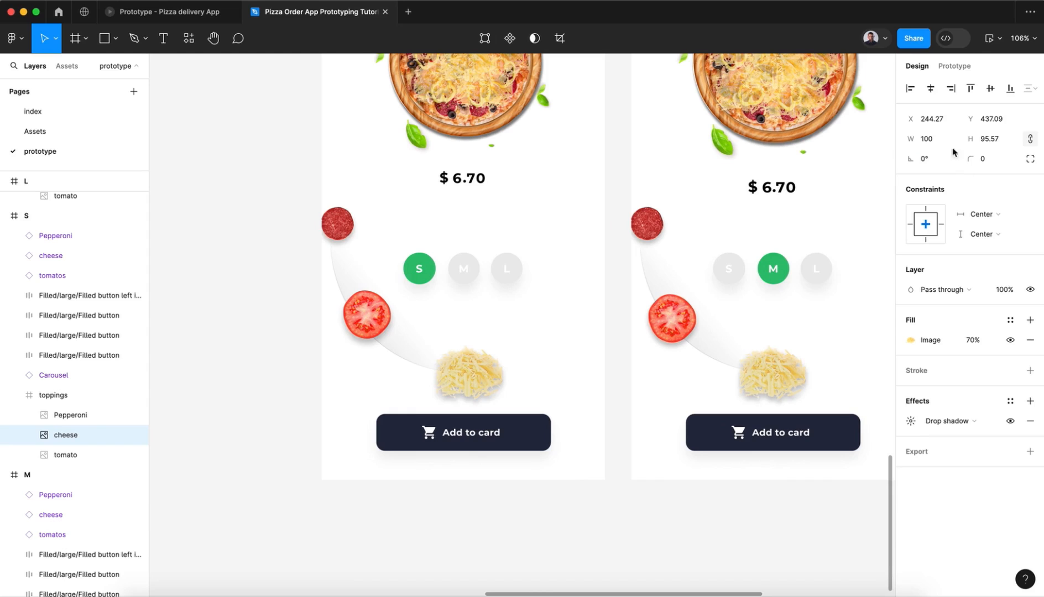
pyautogui.click(617, 520)
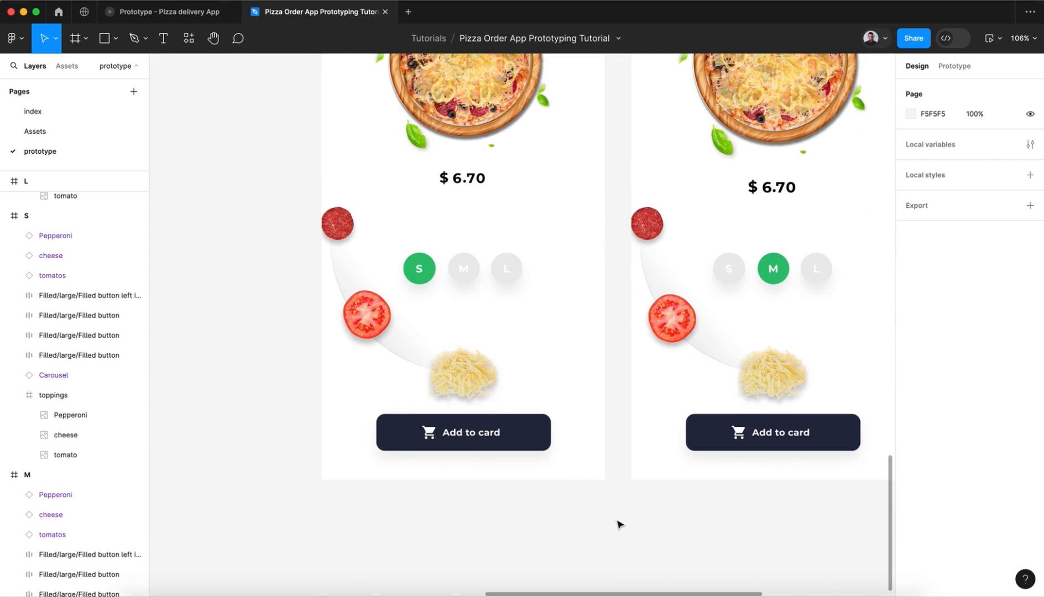
# Step: Duplicate the bottom-row S, M and L screens together as a new row directly below them
pyautogui.scroll(-8, 617, 522)
pyautogui.scroll(-2, 618, 523)
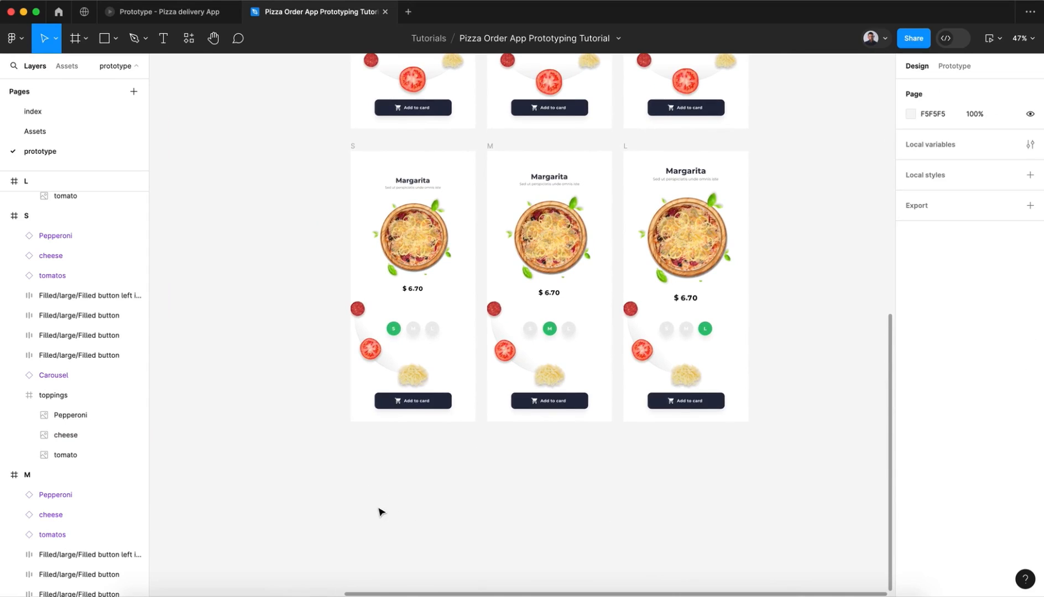
pyautogui.moveTo(328, 483); pyautogui.dragTo(806, 148)
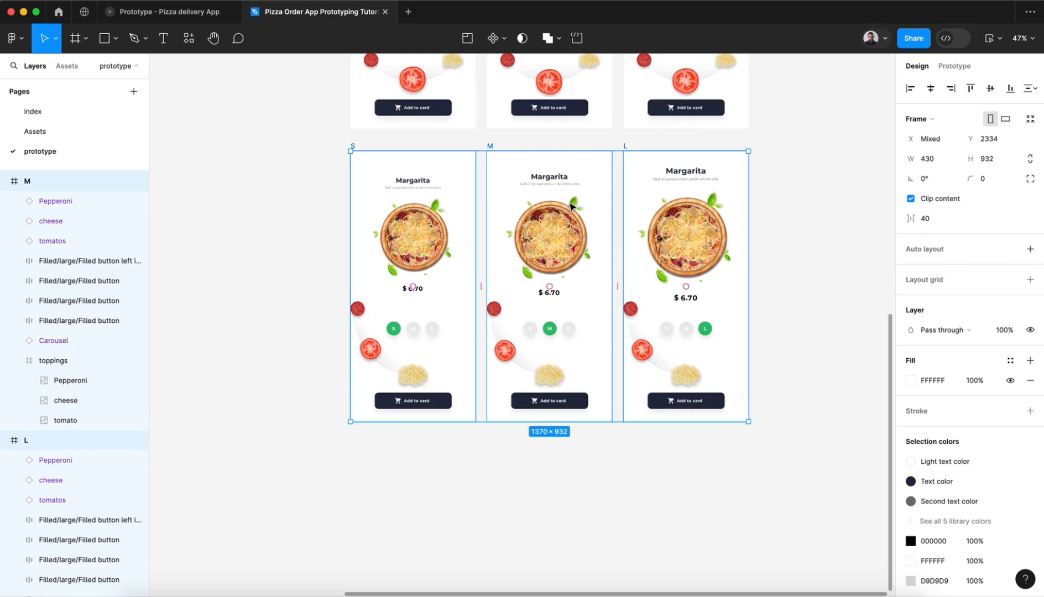
pyautogui.moveTo(534, 216); pyautogui.dragTo(533, 514)
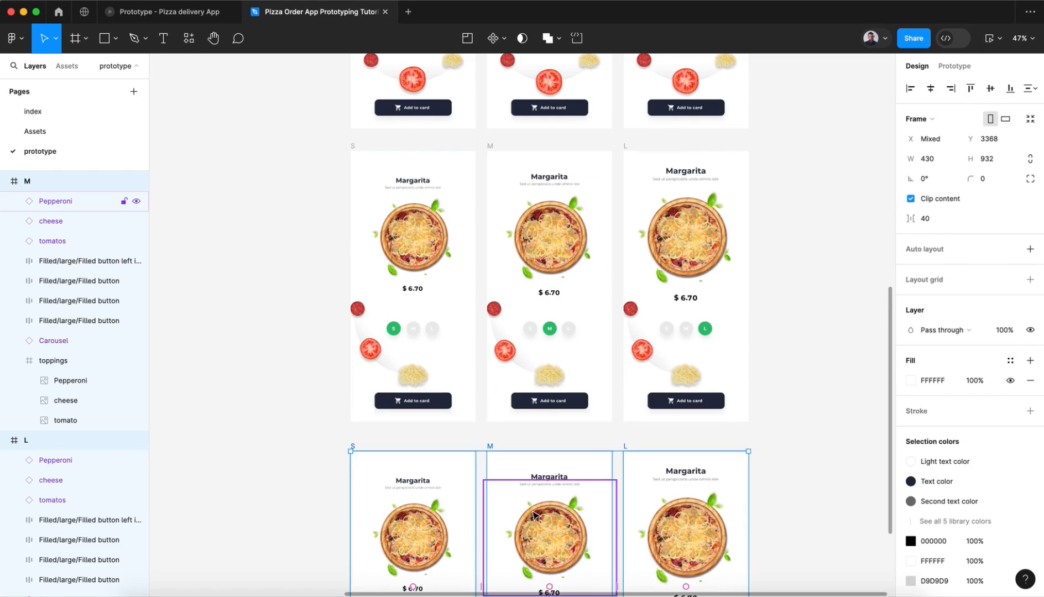
pyautogui.scroll(-6, 534, 512)
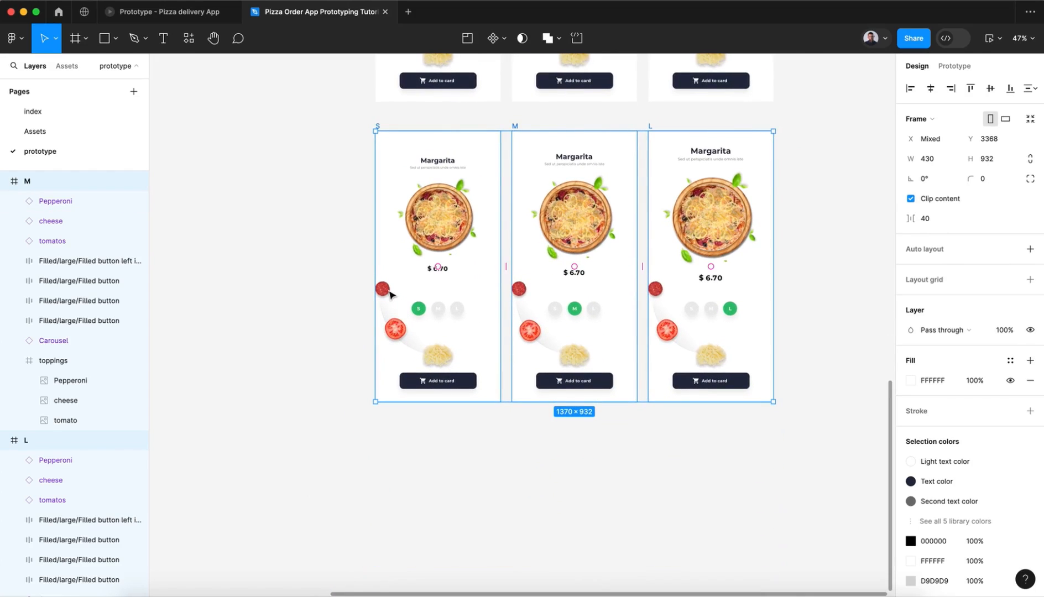
pyautogui.click(501, 456)
# Step: Set the width of the cheese topping image in the new bottom-row S frame to 80
pyautogui.hscroll(2, 501, 456)
pyautogui.scroll(-1, 501, 456)
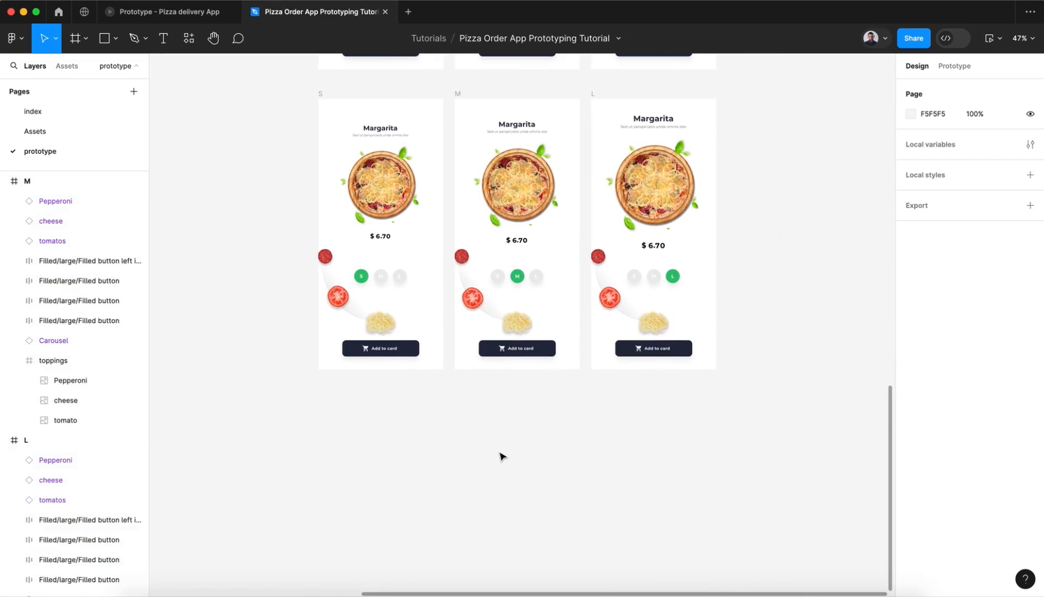
pyautogui.click(506, 313)
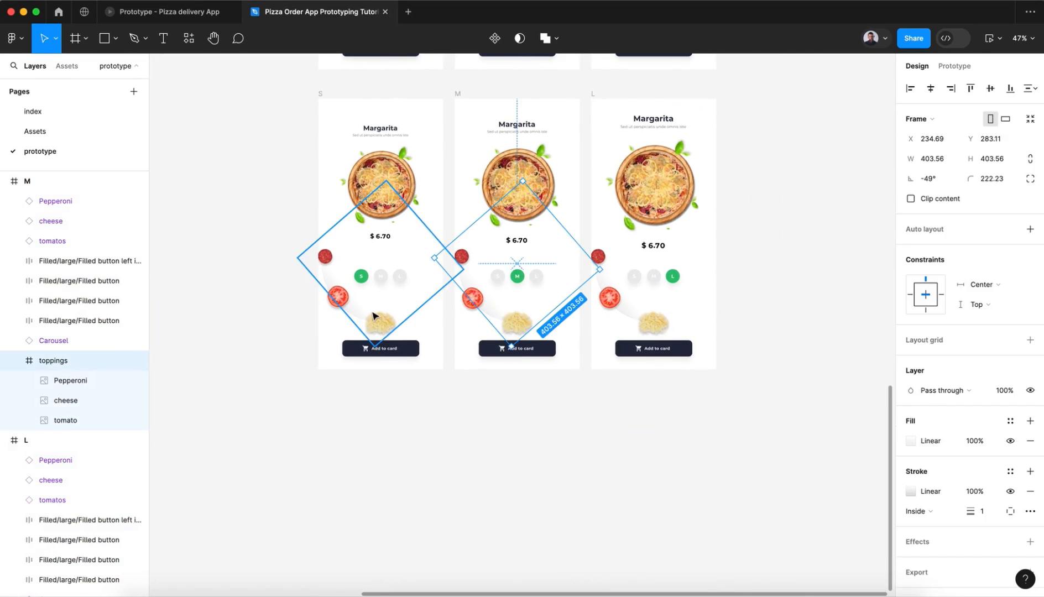
pyautogui.click(373, 316)
pyautogui.doubleClick(380, 326)
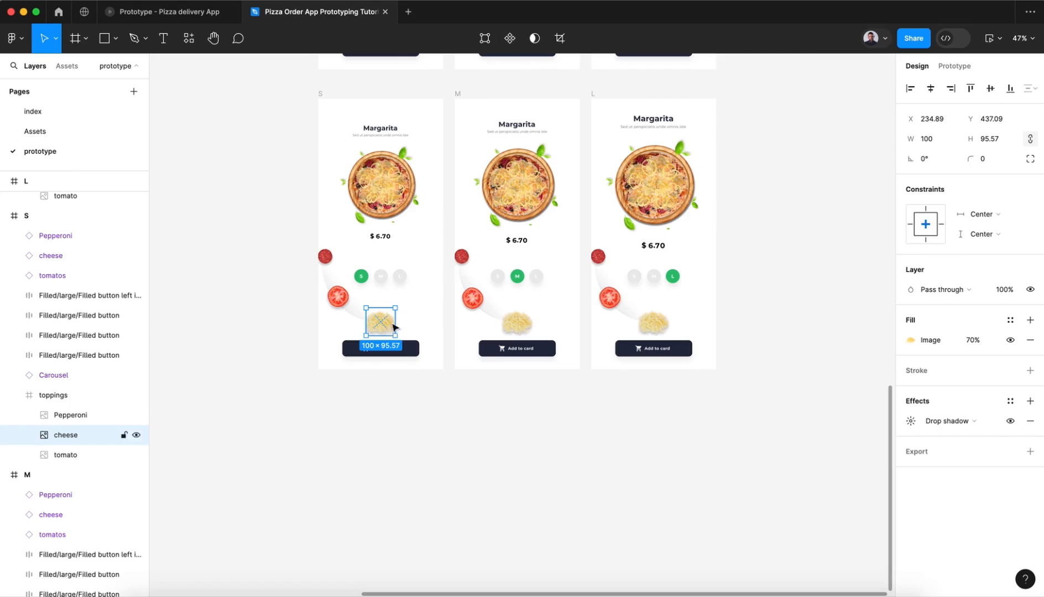
pyautogui.scroll(4, 390, 332)
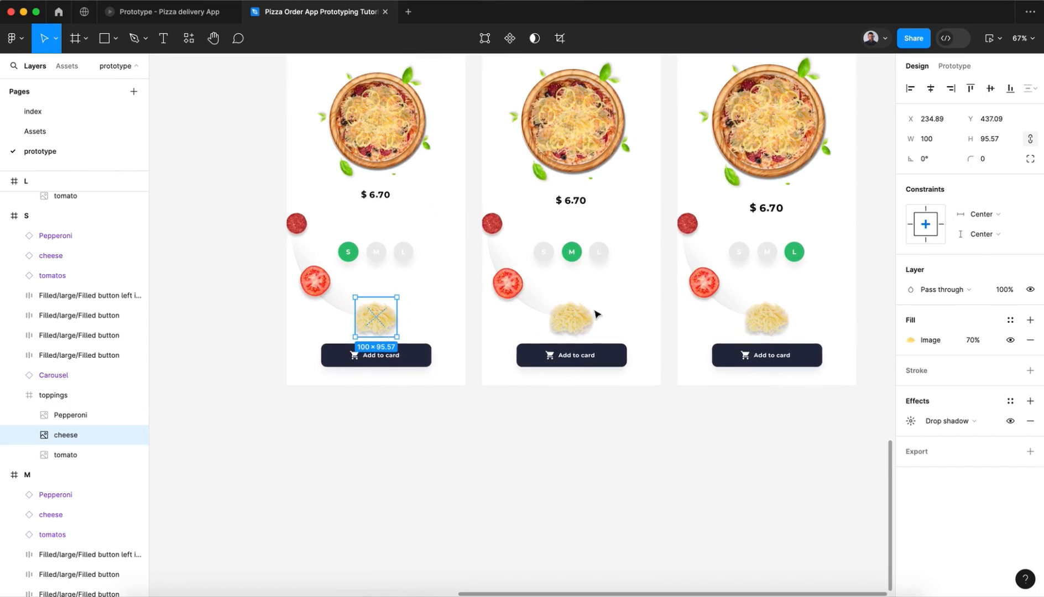
pyautogui.click(939, 143)
pyautogui.doubleClick(939, 143)
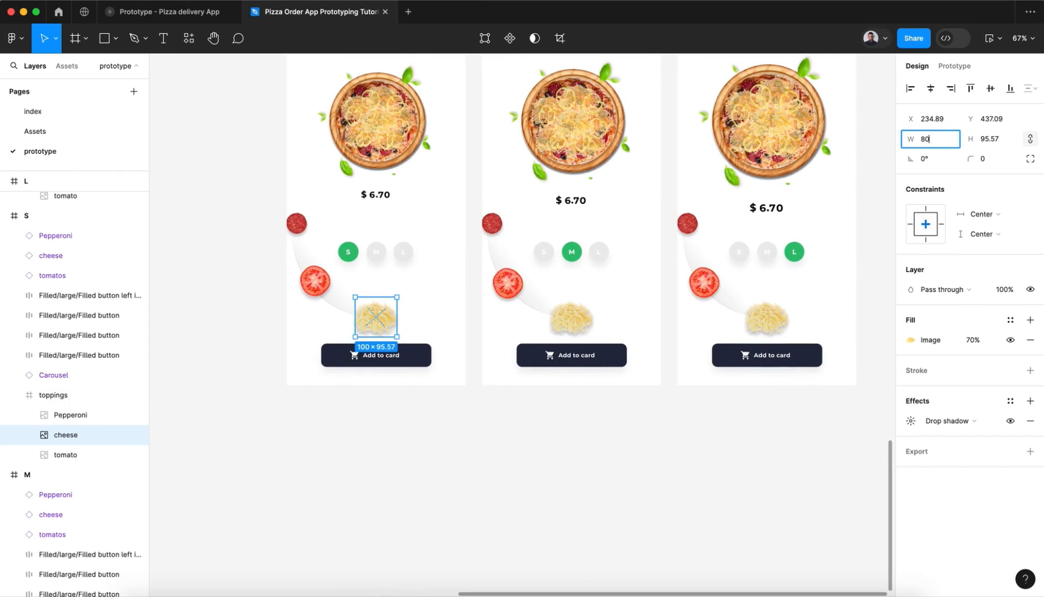
pyautogui.press('Return')
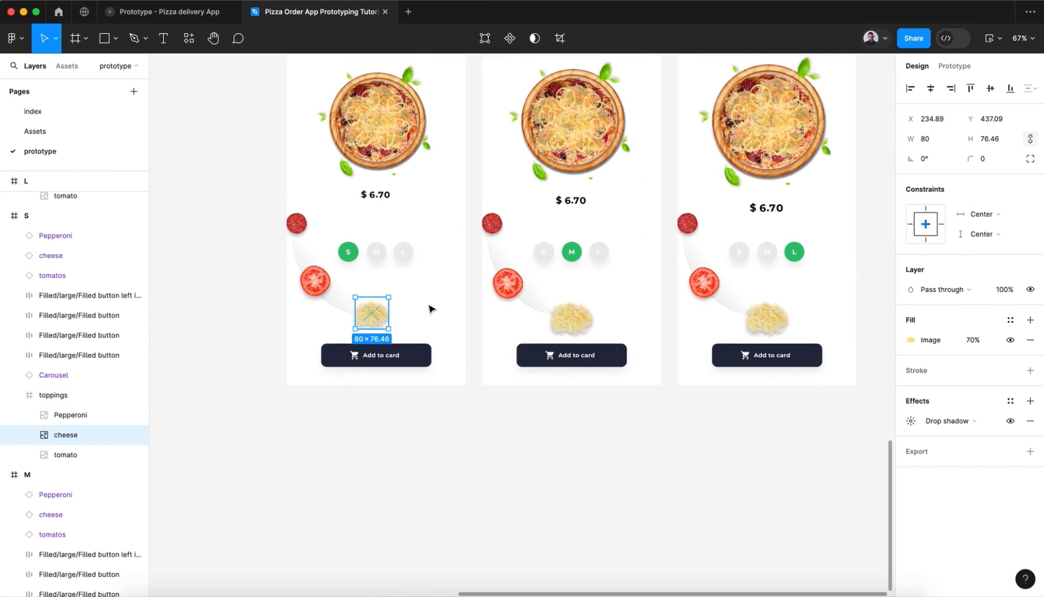
# Step: Set the cheese topping images in the new bottom-row M and L frames to a width of 80
pyautogui.click(571, 316)
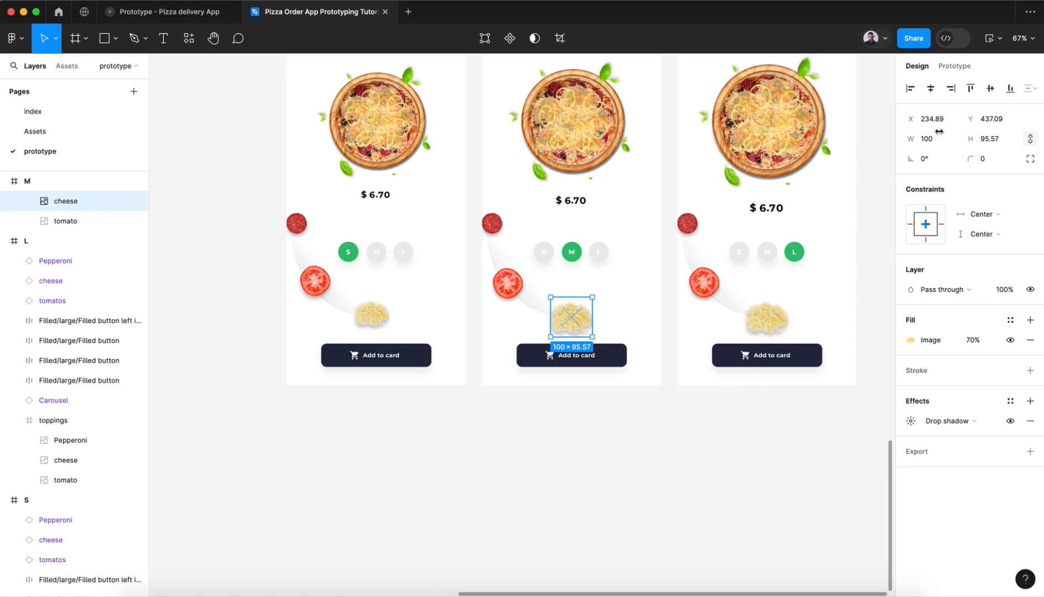
pyautogui.click(939, 143)
pyautogui.doubleClick(939, 142)
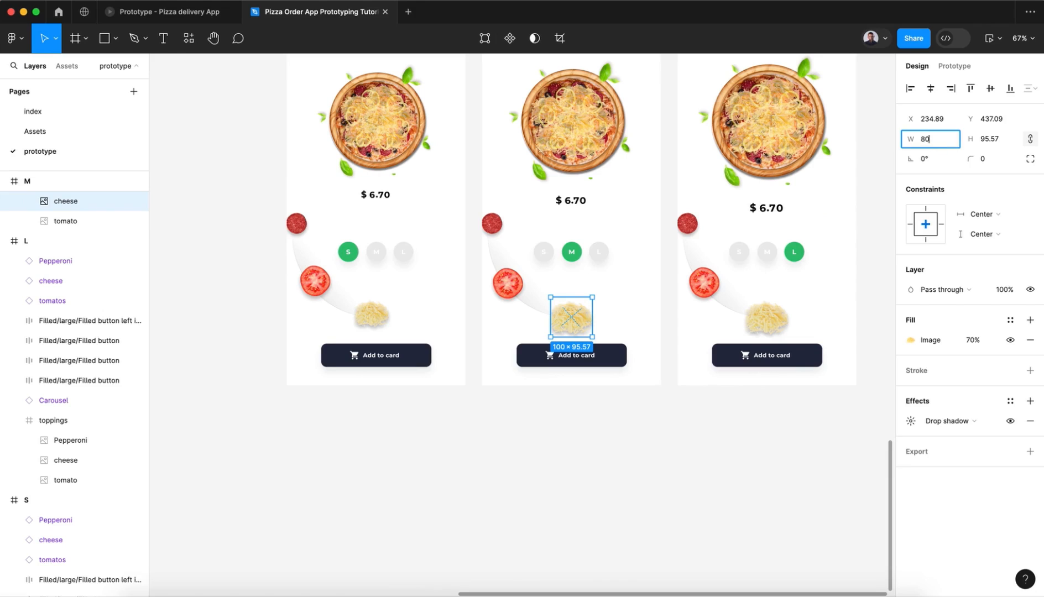
pyautogui.press('Return')
pyautogui.click(766, 319)
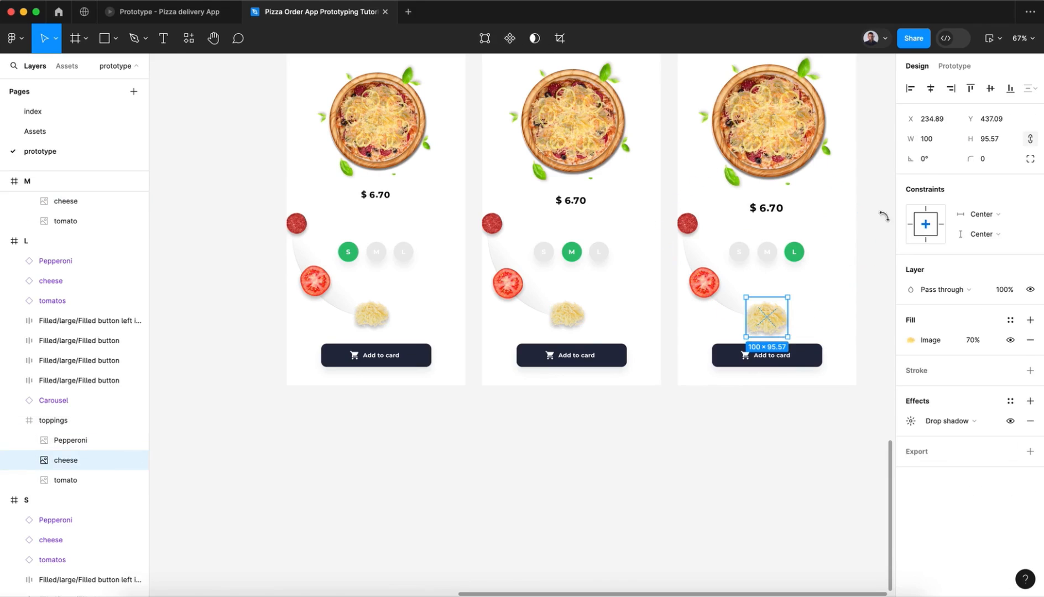
pyautogui.click(938, 142)
pyautogui.write('80')
pyautogui.press('Return')
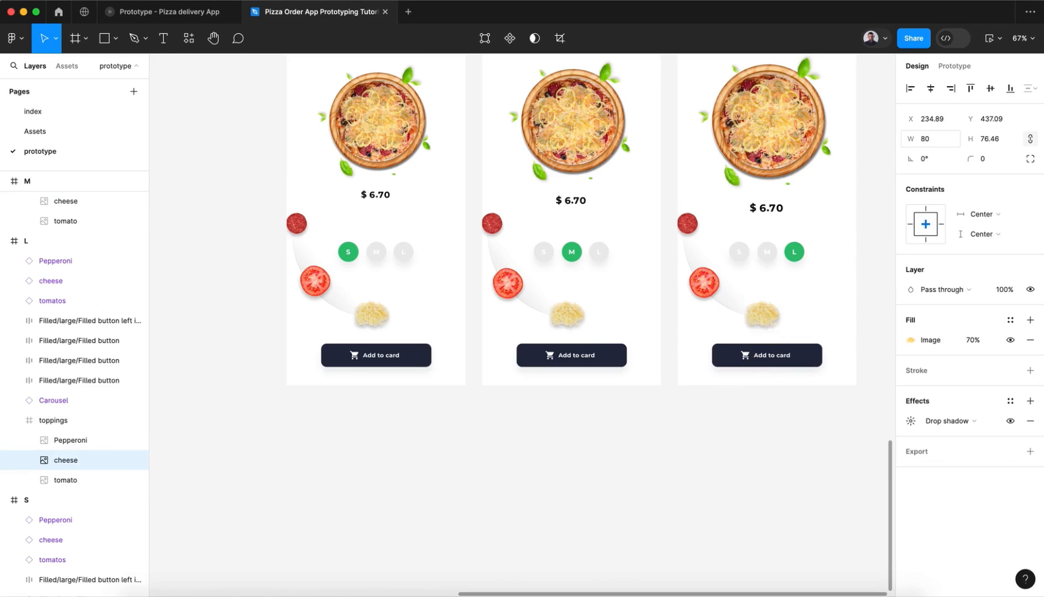
pyautogui.click(456, 497)
# Step: Rotate the toppings frames of the new bottom-row S, M and L screens together to 50°
pyautogui.click(364, 310)
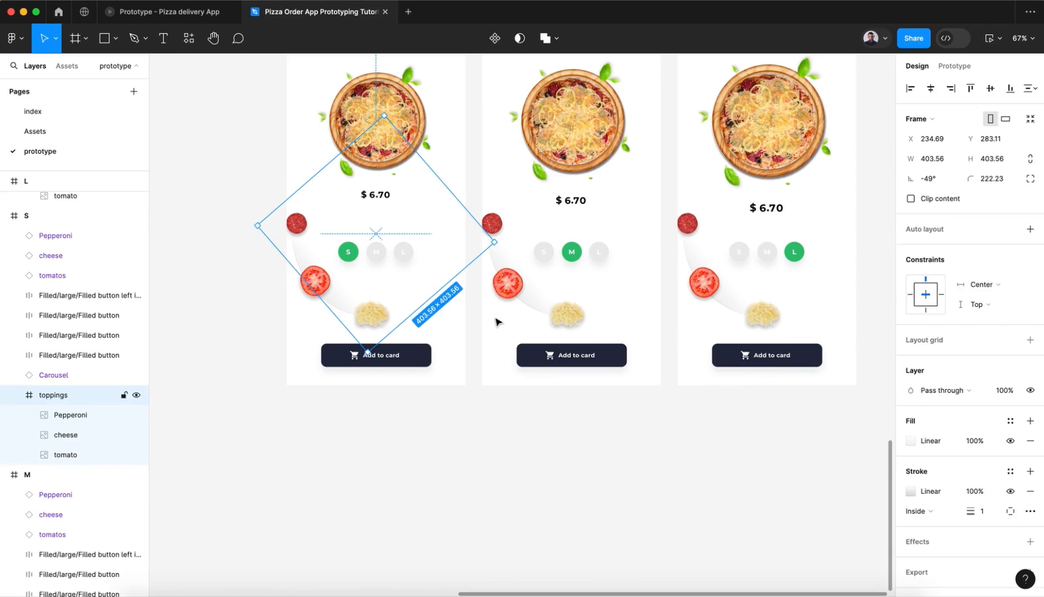
pyautogui.keyDown('shift'); pyautogui.click(564, 312); pyautogui.keyUp('shift')
pyautogui.keyDown('shift'); pyautogui.click(749, 311); pyautogui.keyUp('shift')
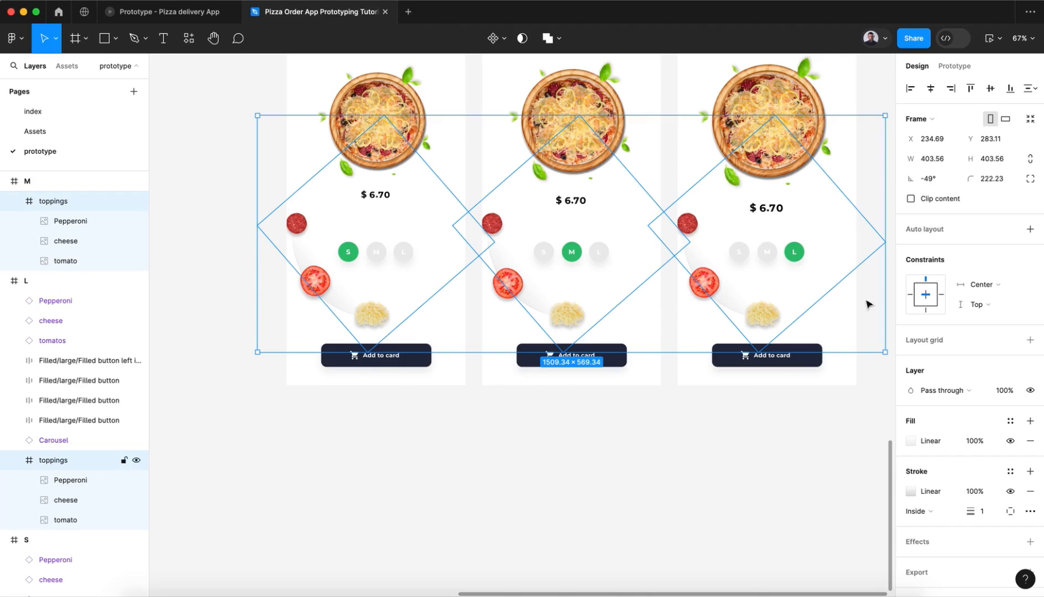
pyautogui.moveTo(911, 178); pyautogui.dragTo(795, 190)
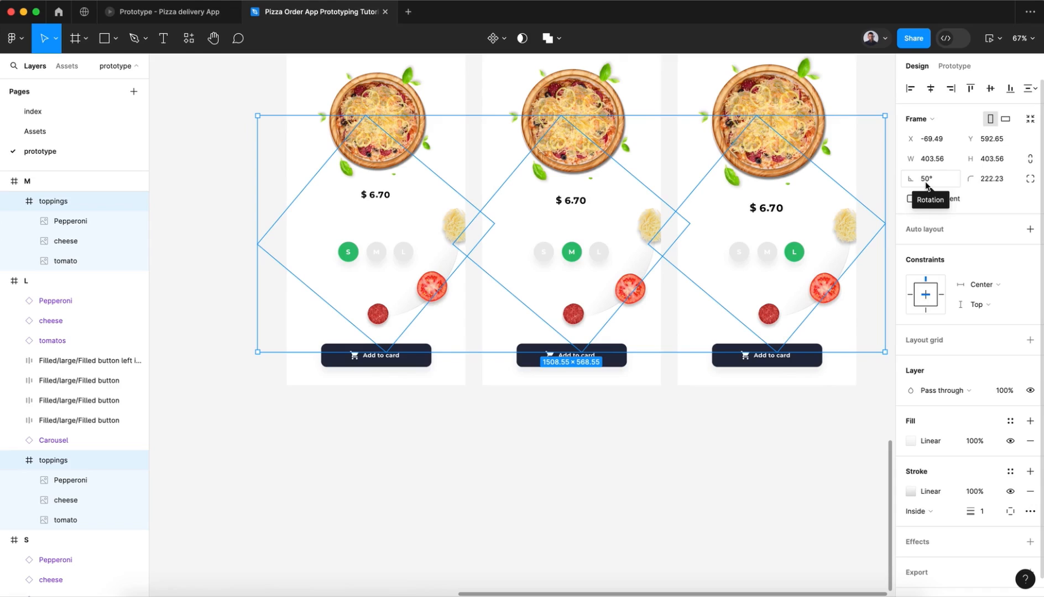
pyautogui.click(680, 407)
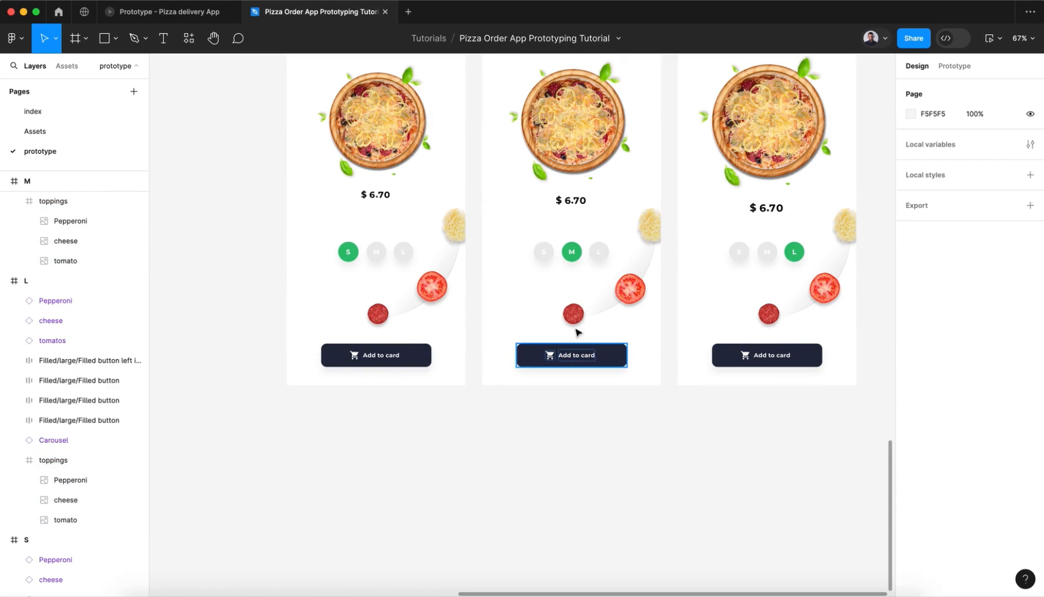
# Step: Set the bottom-row S frame's pepperoni topping image to a width of 100 and align it to the horizontal centre
pyautogui.click(383, 321)
pyautogui.click(932, 165)
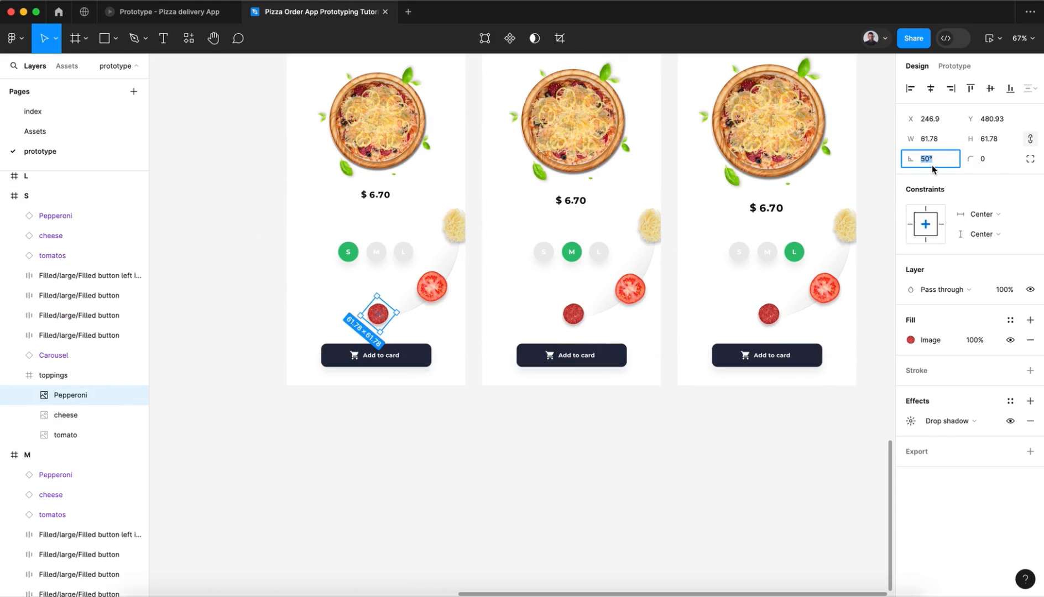
pyautogui.click(947, 140)
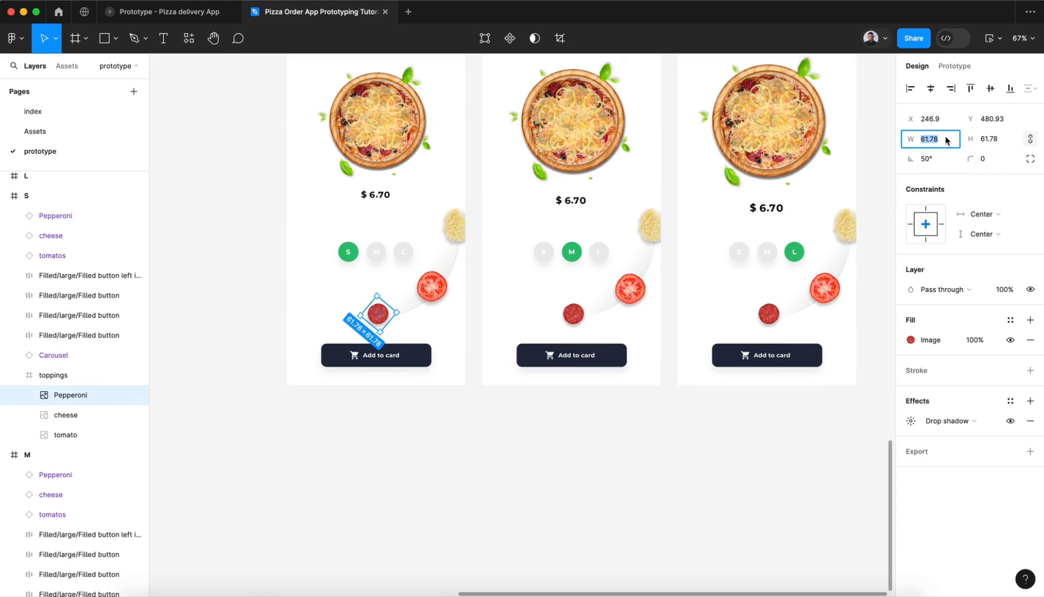
pyautogui.press('Return')
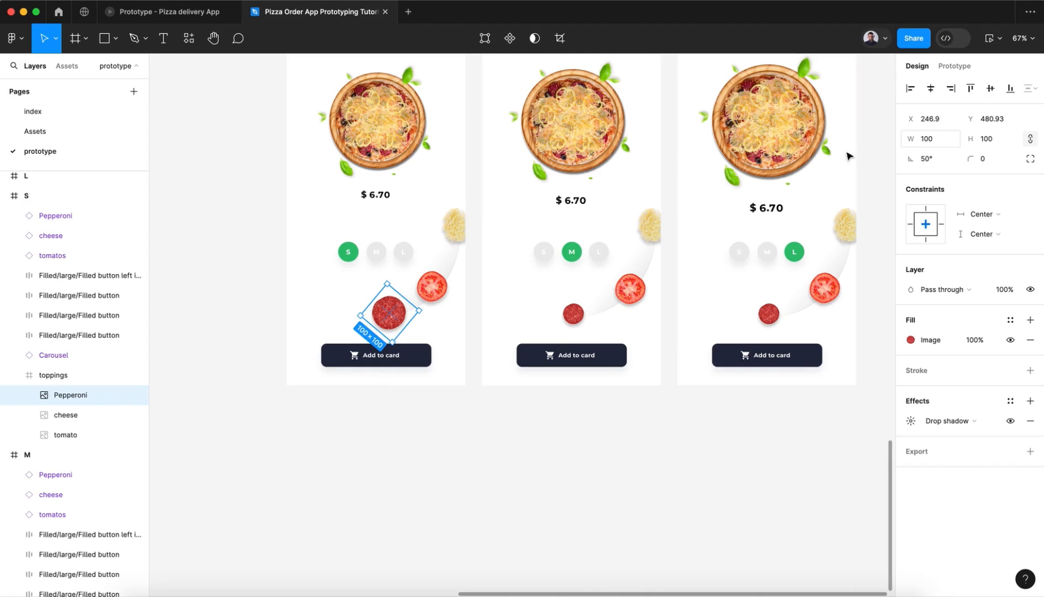
pyautogui.click(931, 93)
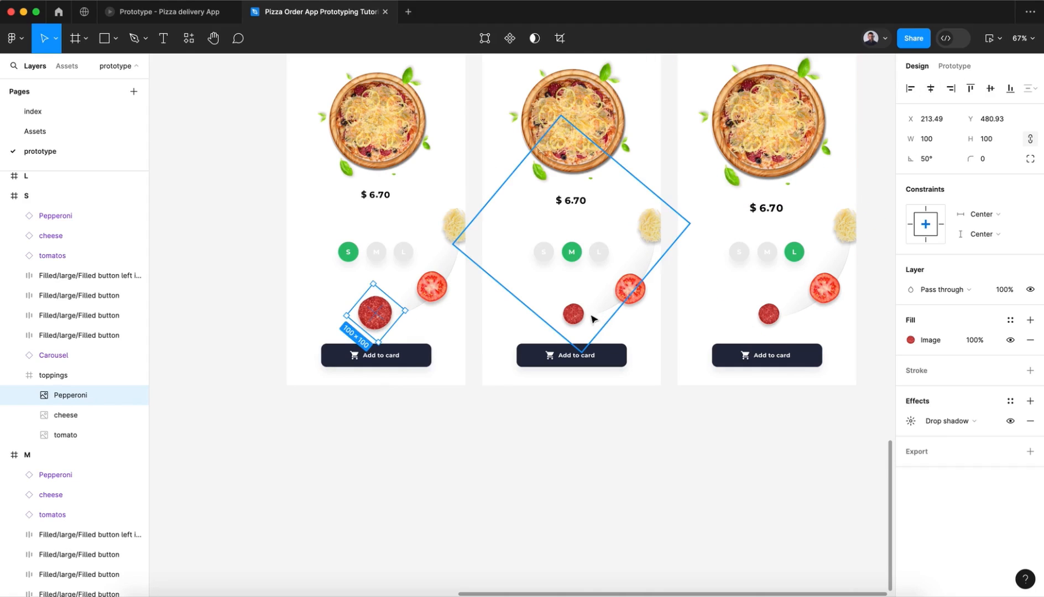
# Step: Set the bottom-row M frame's pepperoni topping image to a width of 100 and align it to the horizontal centre
pyautogui.doubleClick(574, 313)
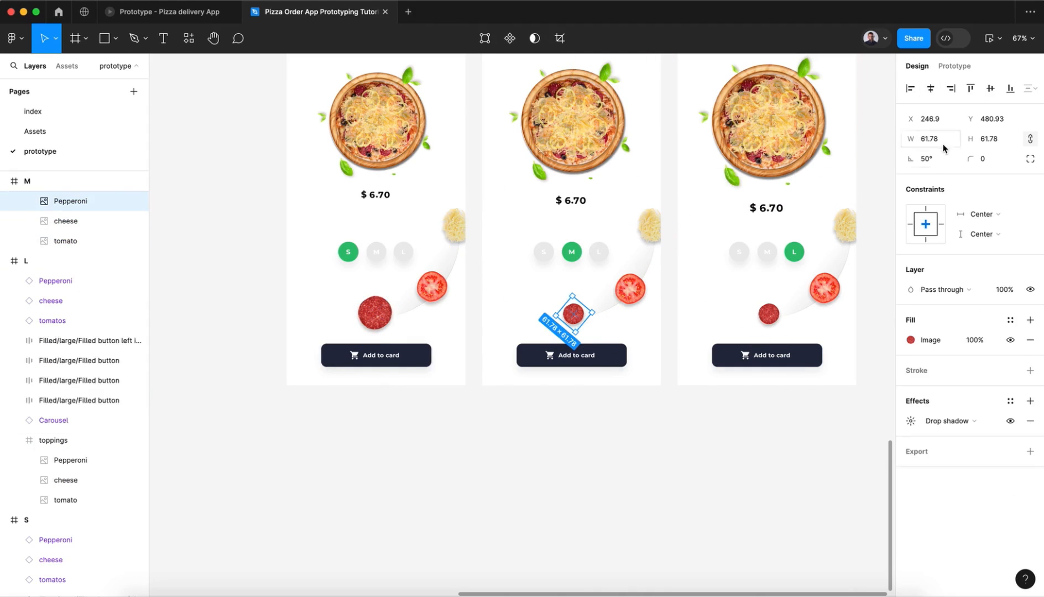
pyautogui.click(943, 147)
pyautogui.write('100')
pyautogui.press('Return')
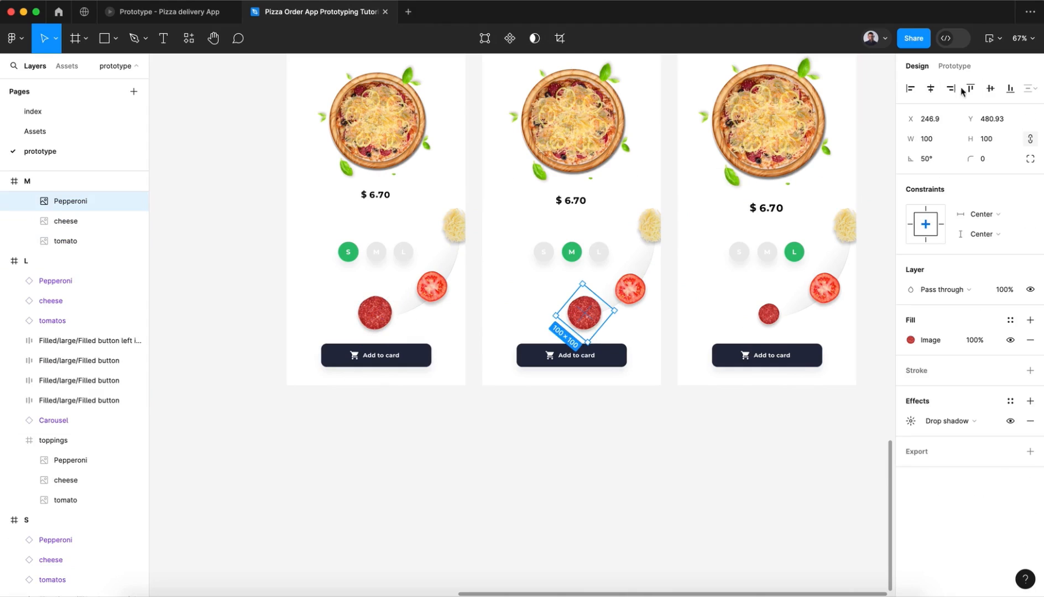
pyautogui.click(931, 89)
# Step: Set the bottom-row L frame's pepperoni topping image to a width of 100 and align it to the horizontal centre
pyautogui.click(774, 319)
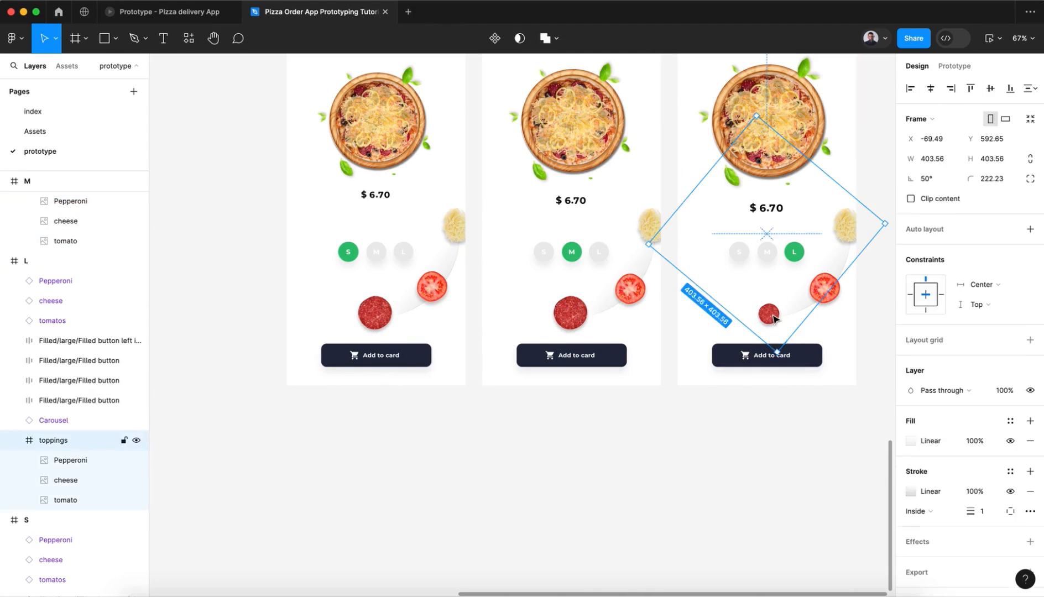
pyautogui.click(774, 319)
pyautogui.click(942, 160)
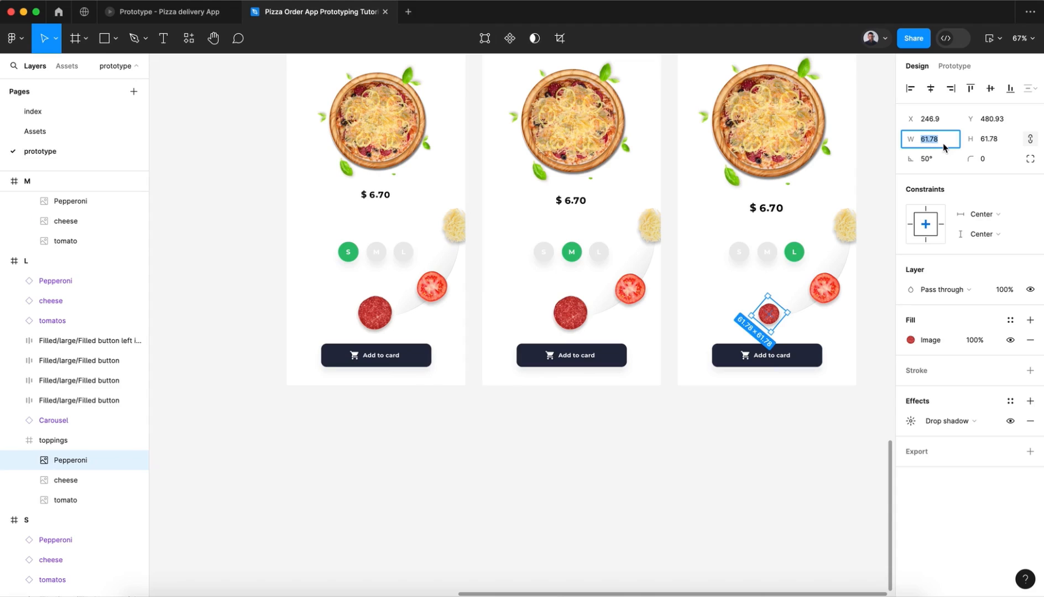
pyautogui.write('100')
pyautogui.press('Return')
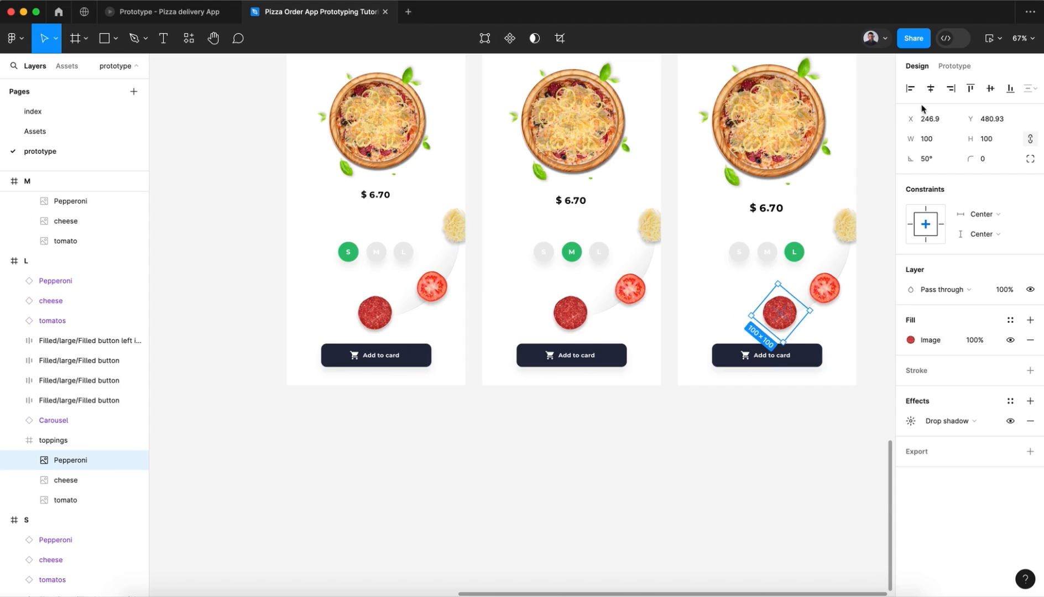
pyautogui.click(930, 88)
pyautogui.click(588, 444)
# Step: Set the opacity of the cheese component in the bottom-row S frame to 0%
pyautogui.scroll(1, 589, 445)
pyautogui.hscroll(1, 590, 445)
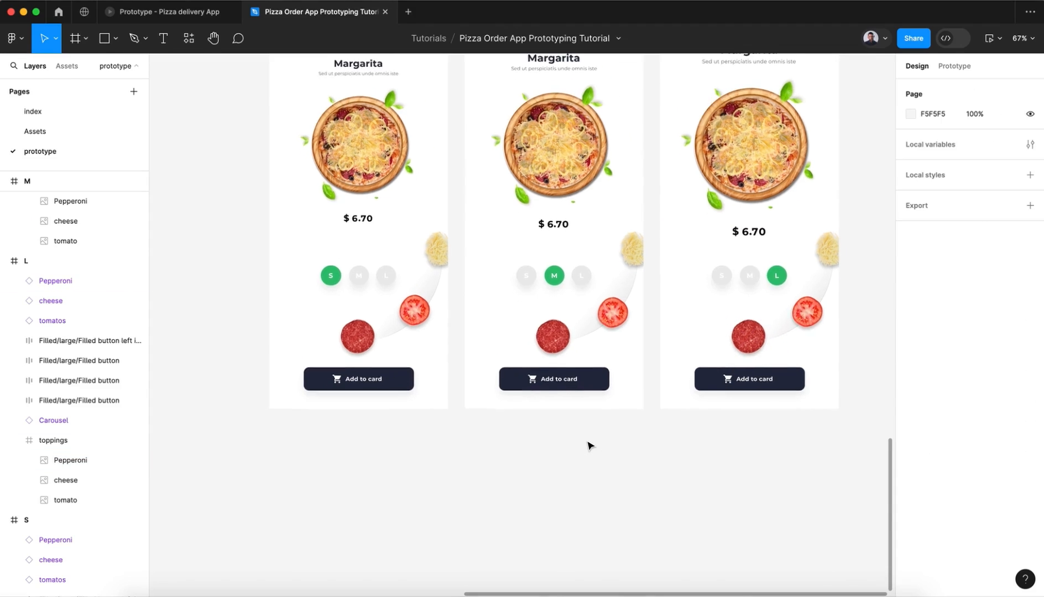
pyautogui.scroll(3, 589, 445)
pyautogui.hscroll(1, 590, 445)
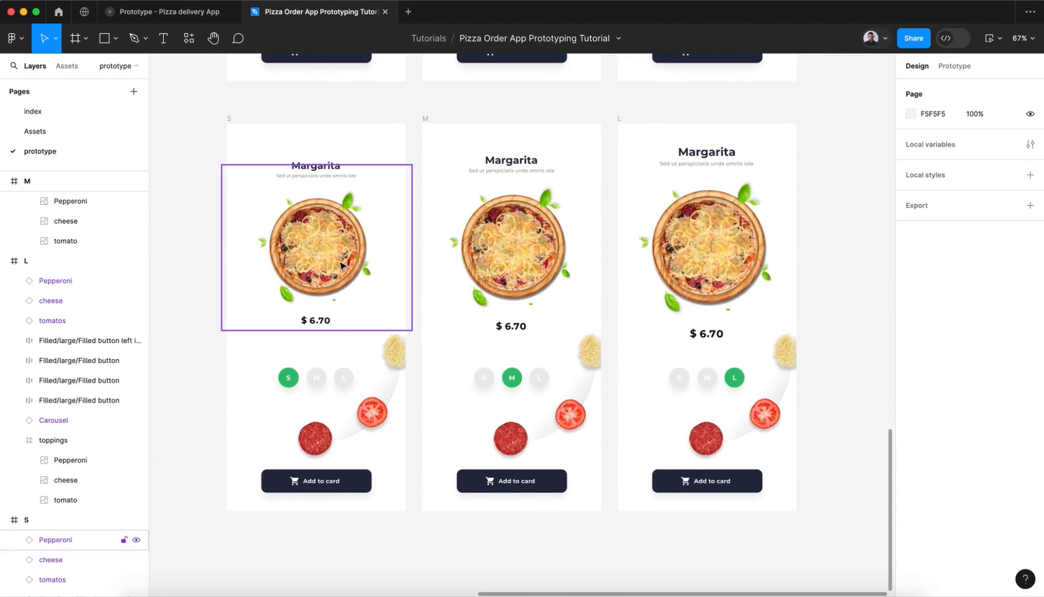
pyautogui.click(341, 266)
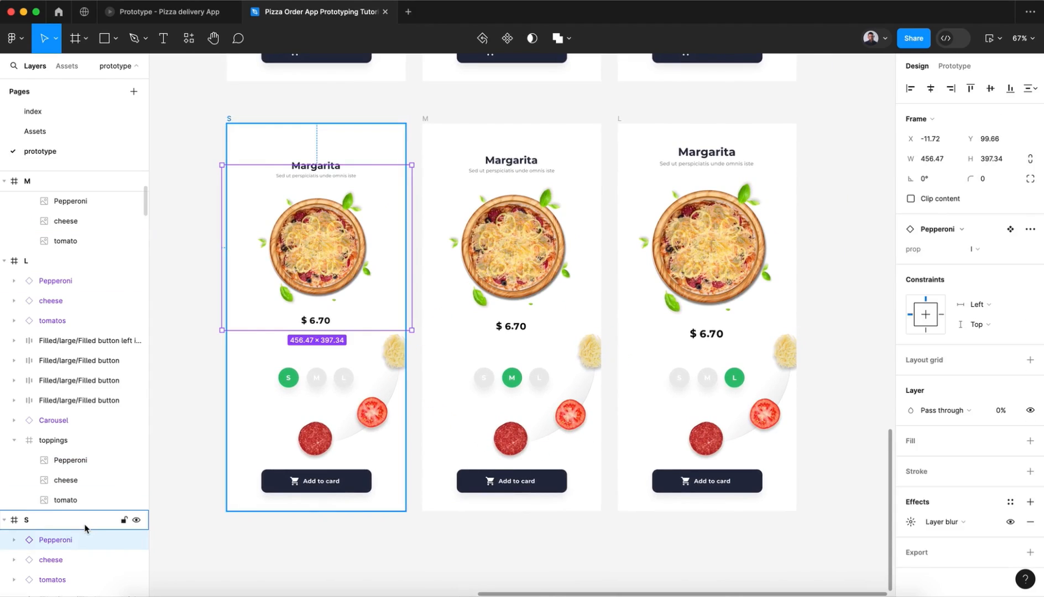
pyautogui.scroll(-3, 86, 528)
pyautogui.click(89, 477)
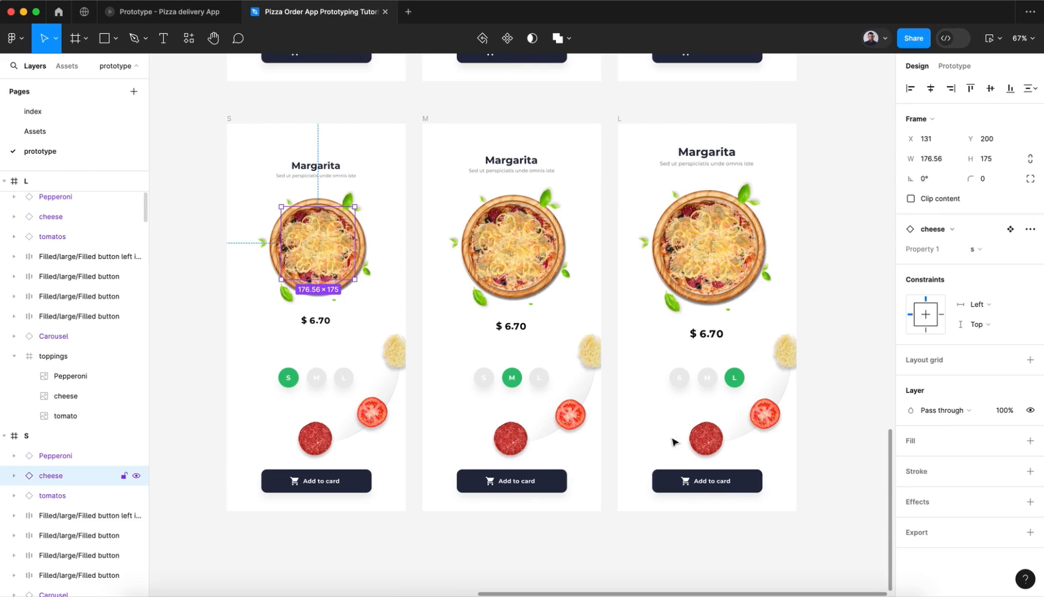
pyautogui.moveTo(1010, 414); pyautogui.dragTo(984, 416)
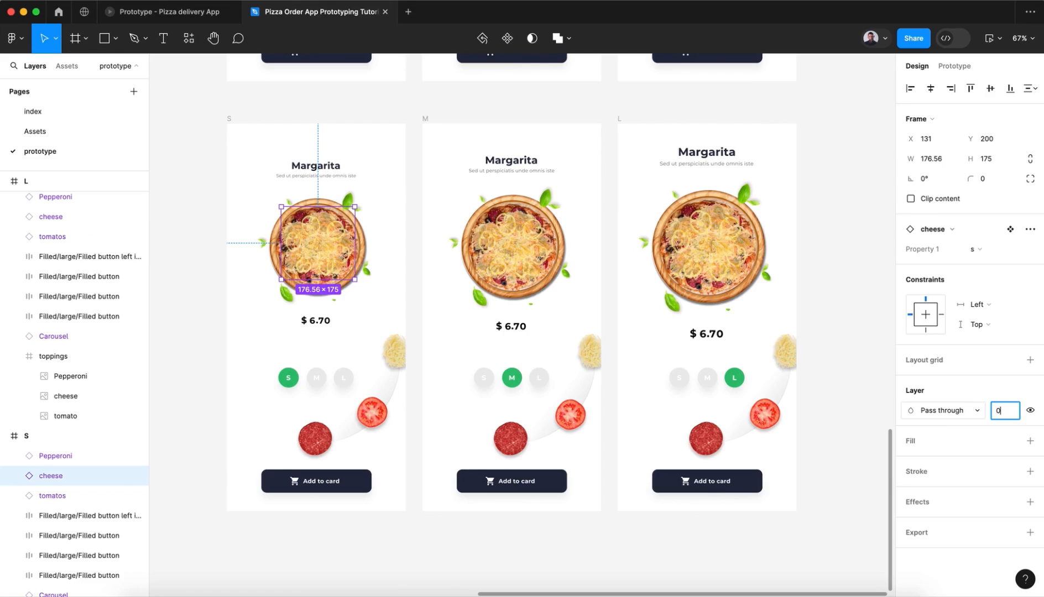
pyautogui.write('0')
pyautogui.press('Return')
# Step: Set the S frame's Pepperoni component to 100% opacity, switch its prop variant to s and remove its layer blur
pyautogui.click(75, 455)
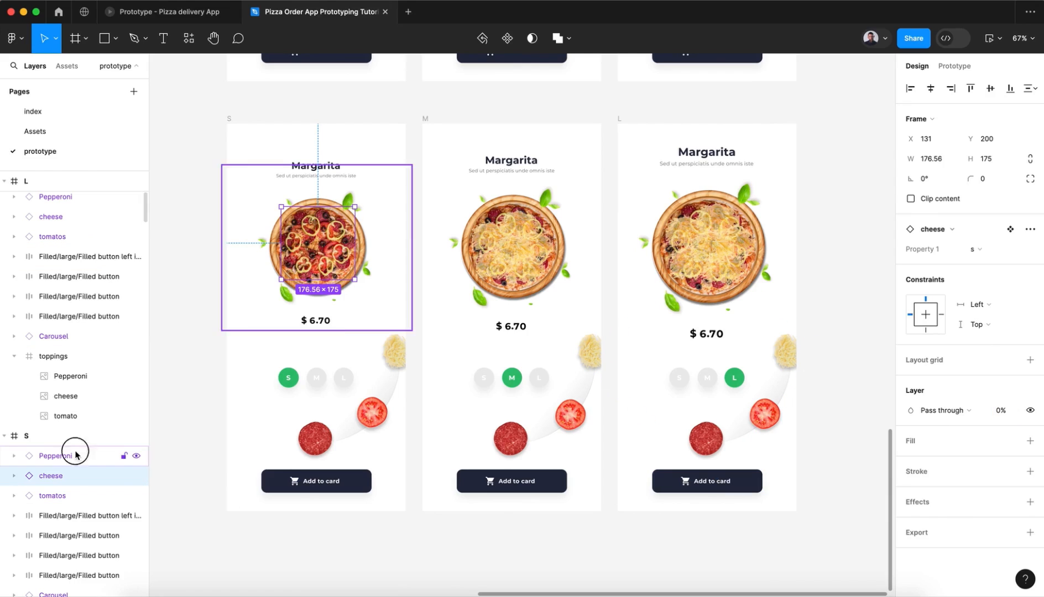
pyautogui.click(1001, 416)
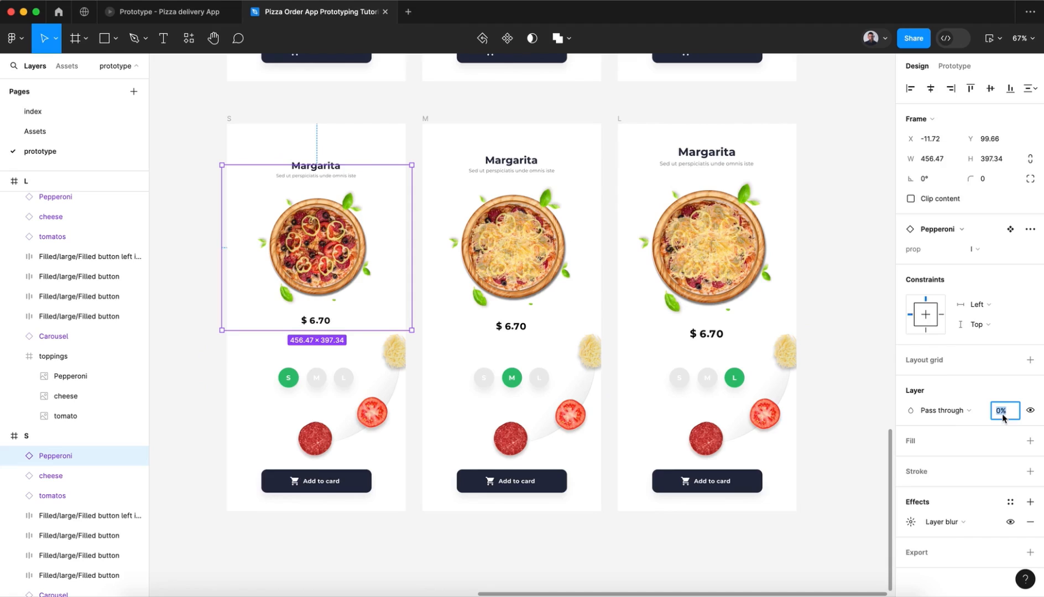
pyautogui.press('Return')
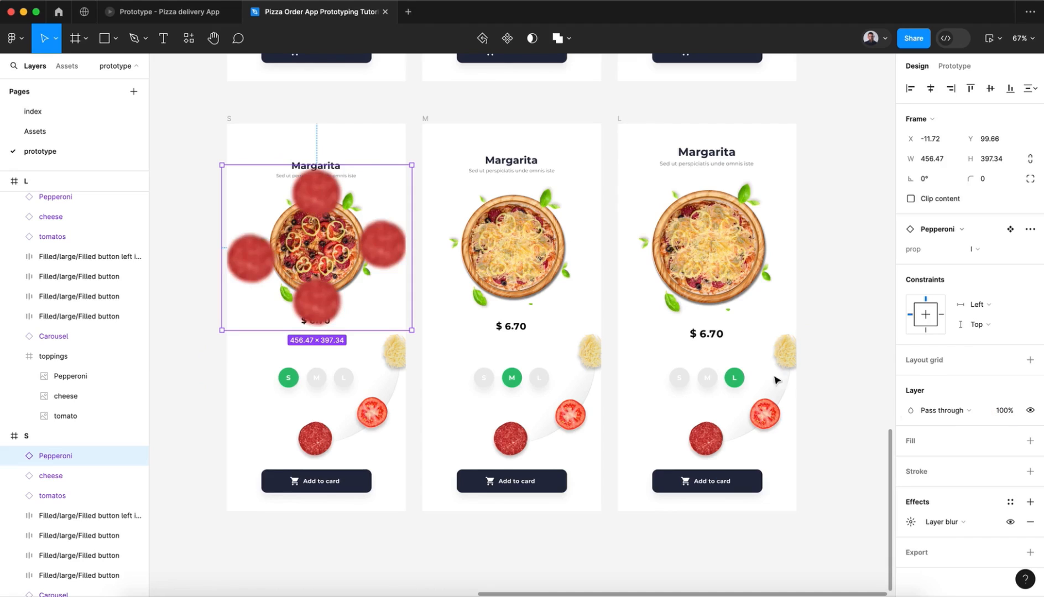
pyautogui.click(976, 250)
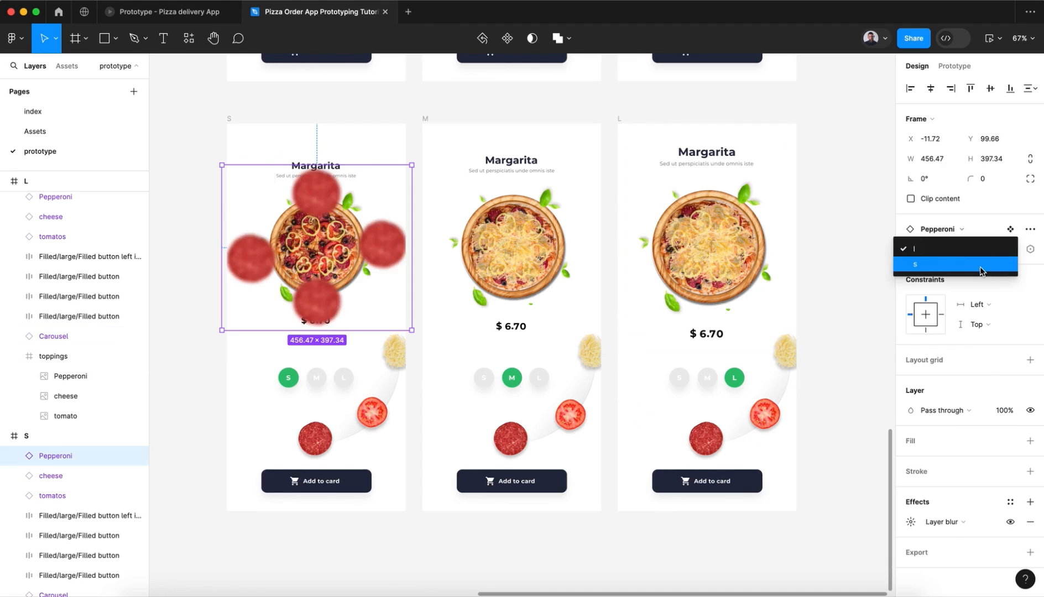
pyautogui.click(980, 271)
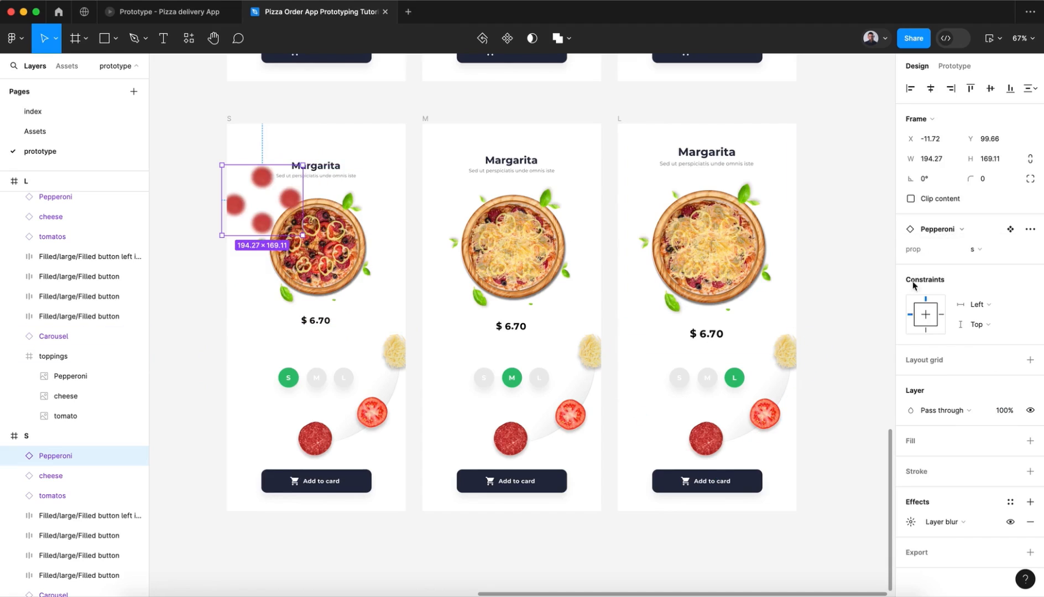
pyautogui.click(1029, 521)
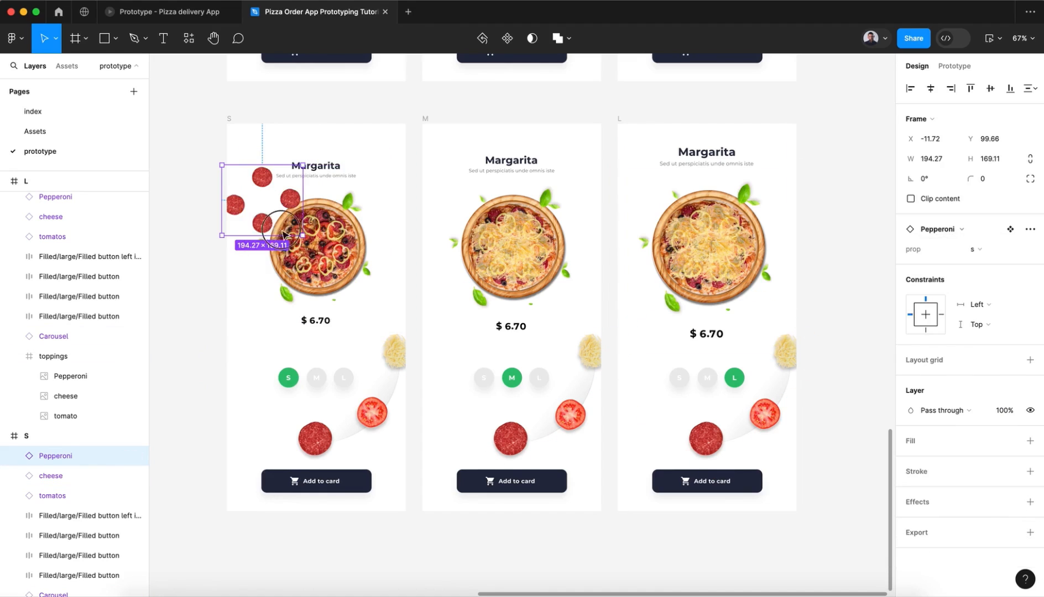
# Step: Position the small Pepperoni component over the pizza in the S frame, at about X 120, Y 213
pyautogui.moveTo(270, 226); pyautogui.dragTo(331, 261)
pyautogui.hotkey('shift', 'Down')
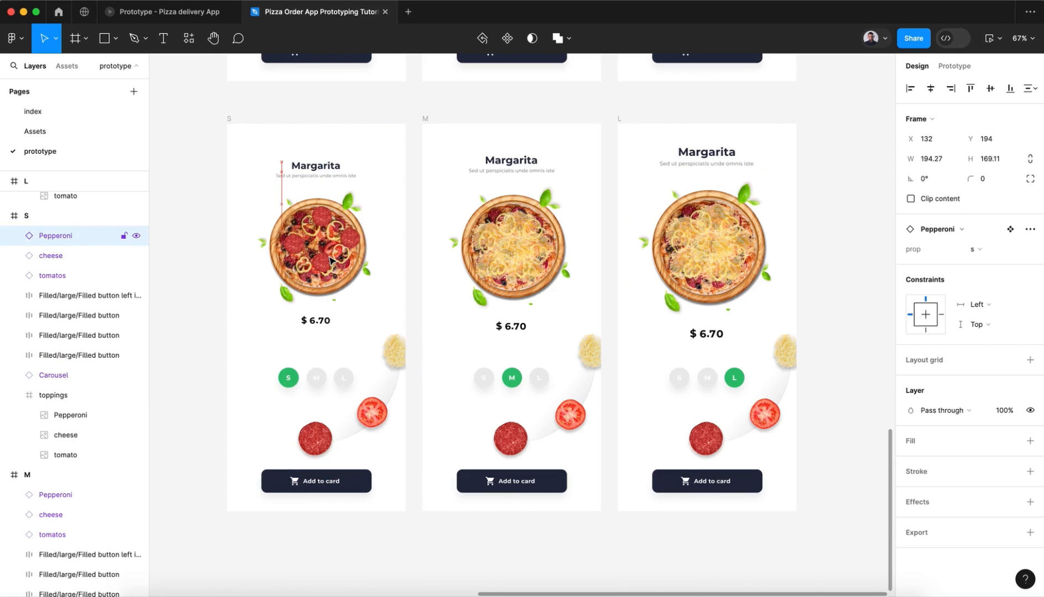
pyautogui.hotkey('shift', 'Down')
pyautogui.hotkey('shift', 'Down')
pyautogui.hotkey('shift', 'Left')
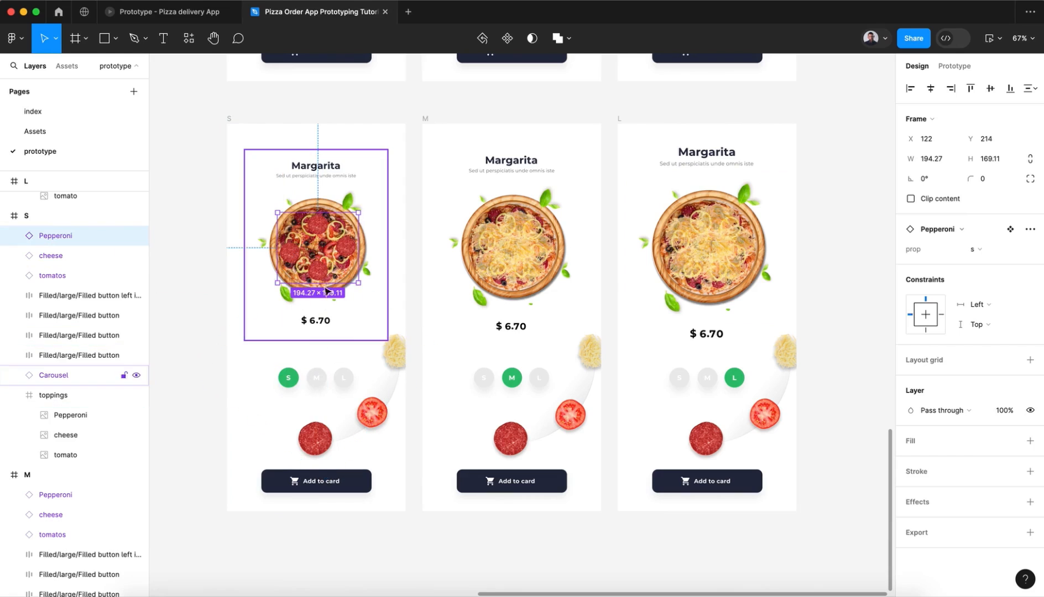
pyautogui.hotkey('shift', 'Down')
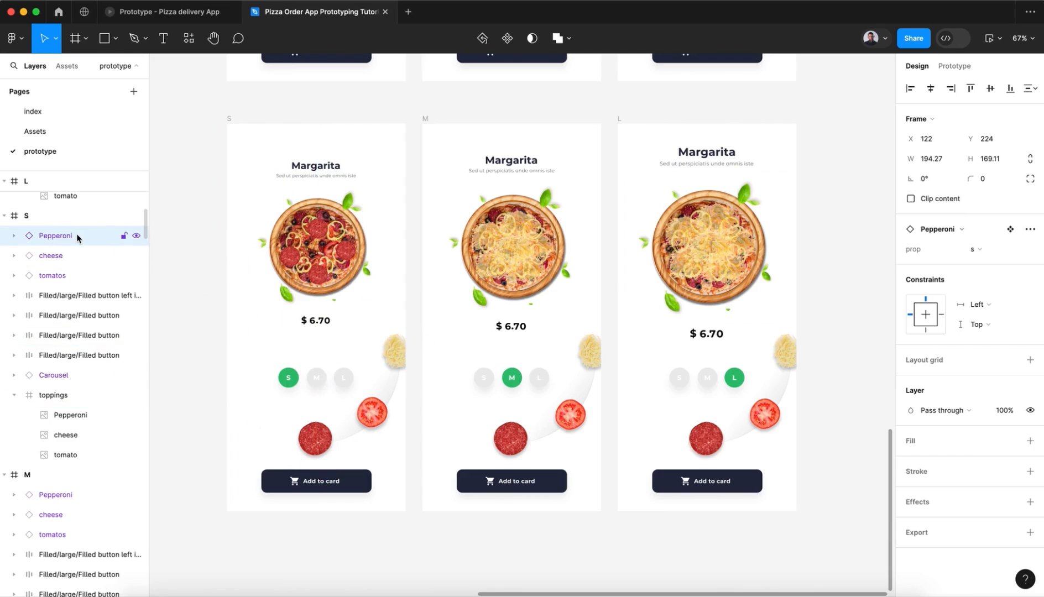
pyautogui.hotkey('shift', 'Up')
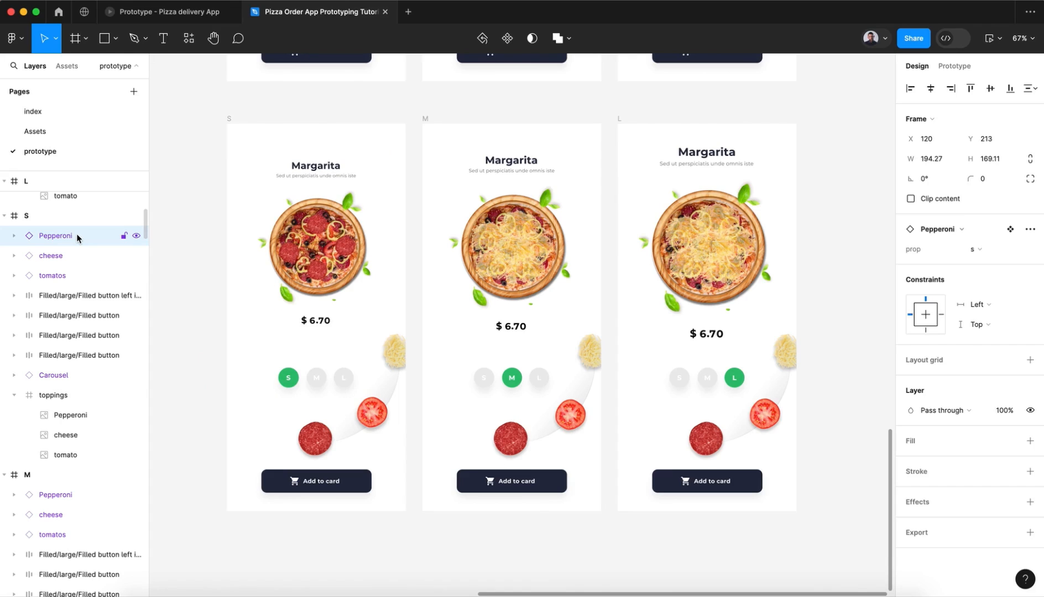
pyautogui.press('Left')
pyautogui.press('Down')
# Step: Set the opacity of the cheese component in the bottom-row M frame to 0%
pyautogui.click(513, 264)
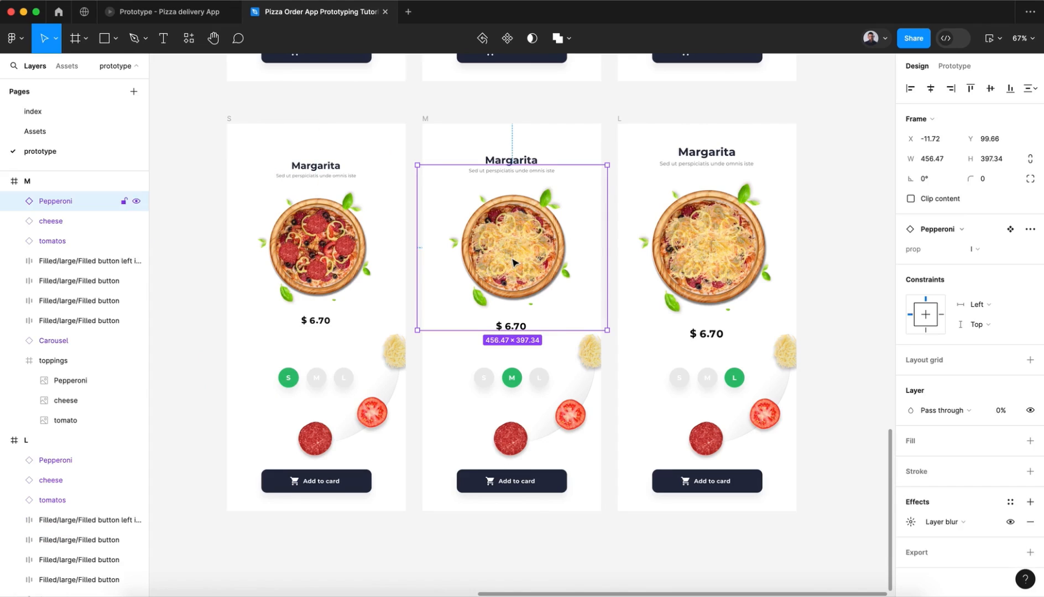
pyautogui.click(55, 219)
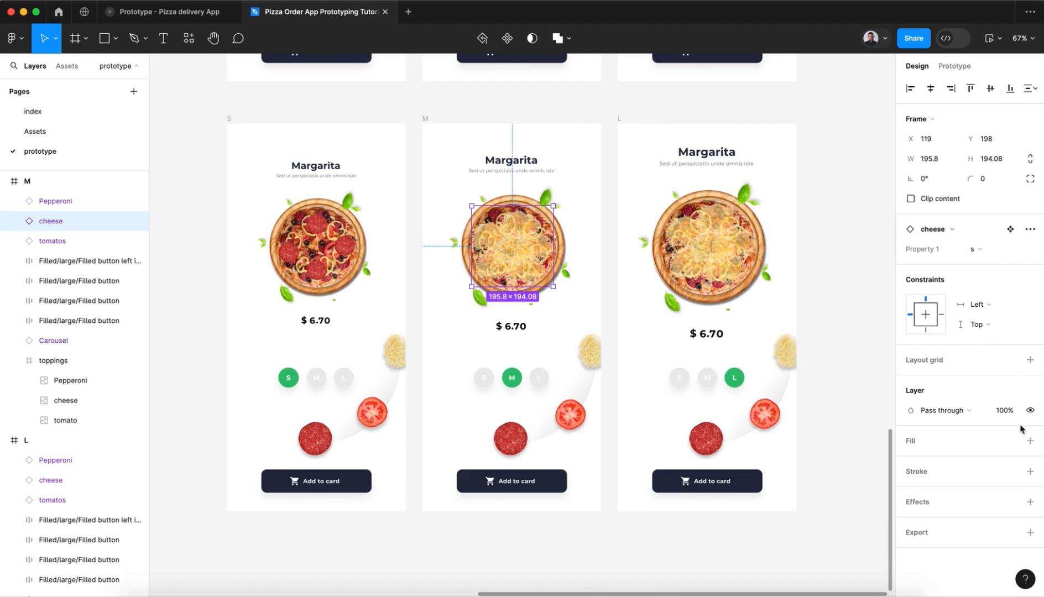
pyautogui.click(1003, 414)
pyautogui.write('0')
pyautogui.press('Return')
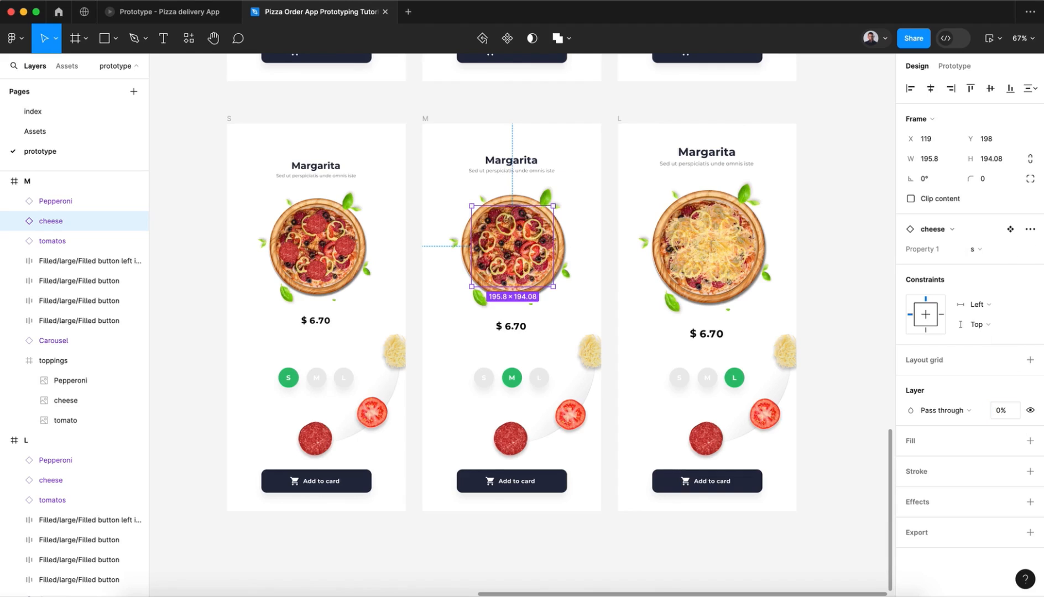
# Step: Set the M frame's Pepperoni component to 100% opacity, remove its layer blur and switch its prop variant to s
pyautogui.click(73, 201)
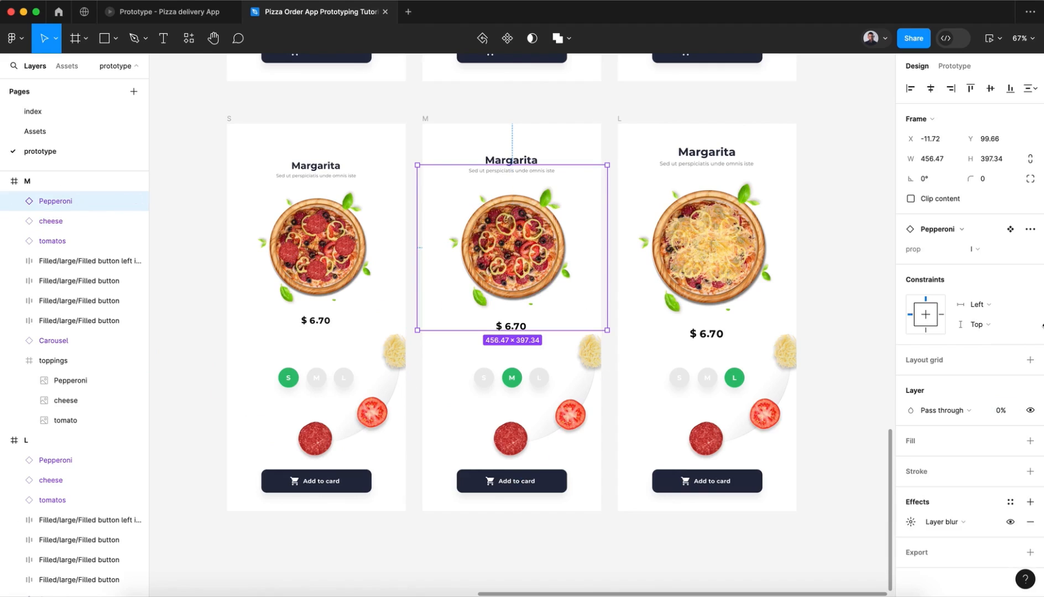
pyautogui.click(1000, 413)
pyautogui.write('100')
pyautogui.press('Return')
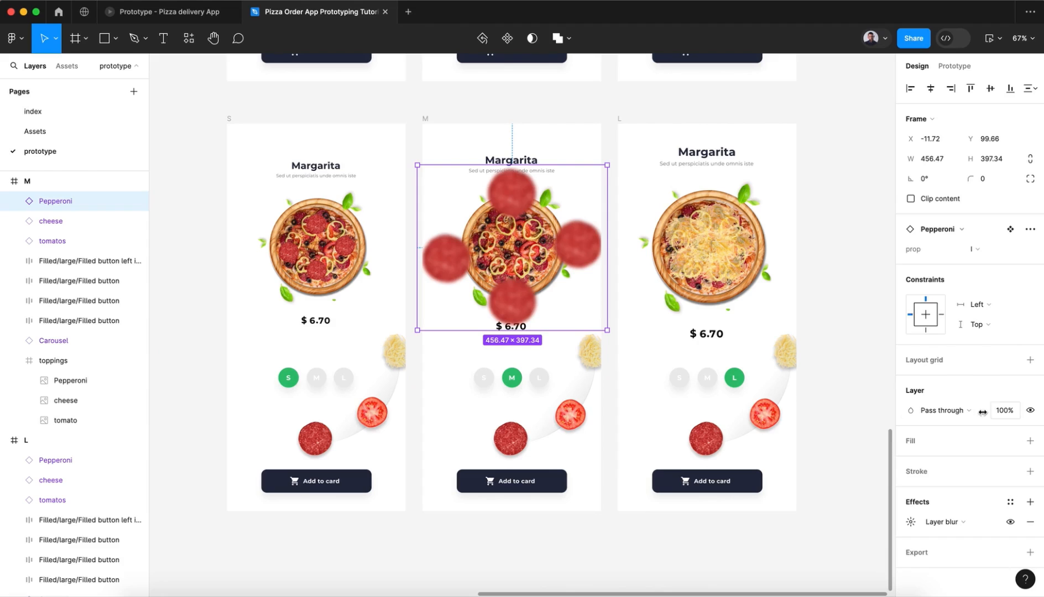
pyautogui.click(1030, 522)
pyautogui.click(975, 250)
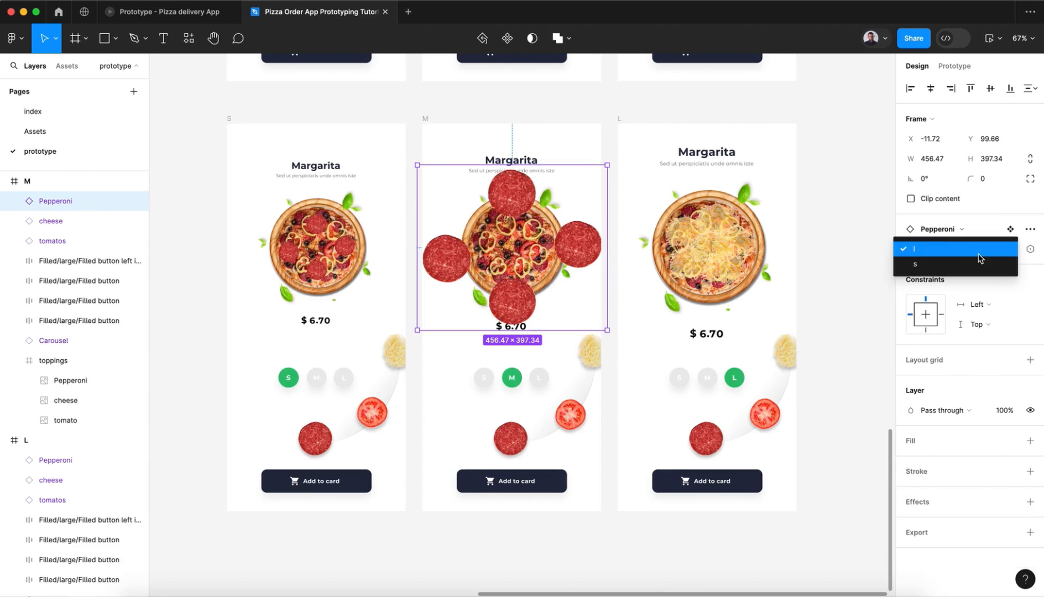
pyautogui.click(974, 268)
# Step: Position the small Pepperoni component over the pizza in the M frame, at about X 124, Y 204, keeping it outside the toppings frame
pyautogui.moveTo(458, 223); pyautogui.dragTo(512, 264)
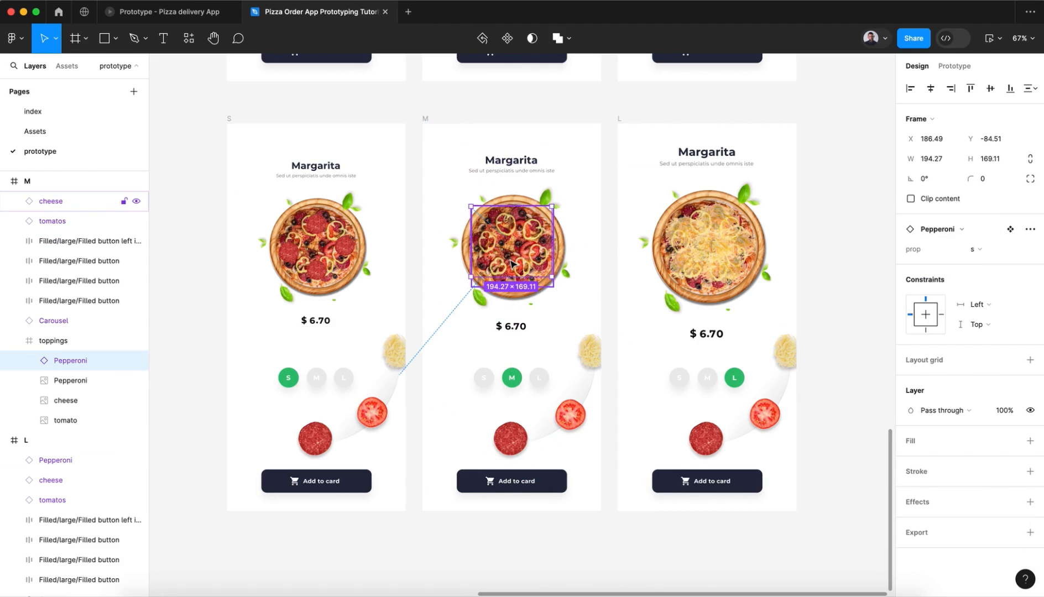
pyautogui.press('super+z')
pyautogui.moveTo(462, 224); pyautogui.dragTo(512, 250)
pyautogui.hotkey('shift', 'Down')
pyautogui.hotkey('shift', 'Down')
pyautogui.hotkey('shift', 'Down')
pyautogui.hotkey('shift', 'Down')
pyautogui.hotkey('shift', 'Down')
pyautogui.hotkey('shift', 'Right')
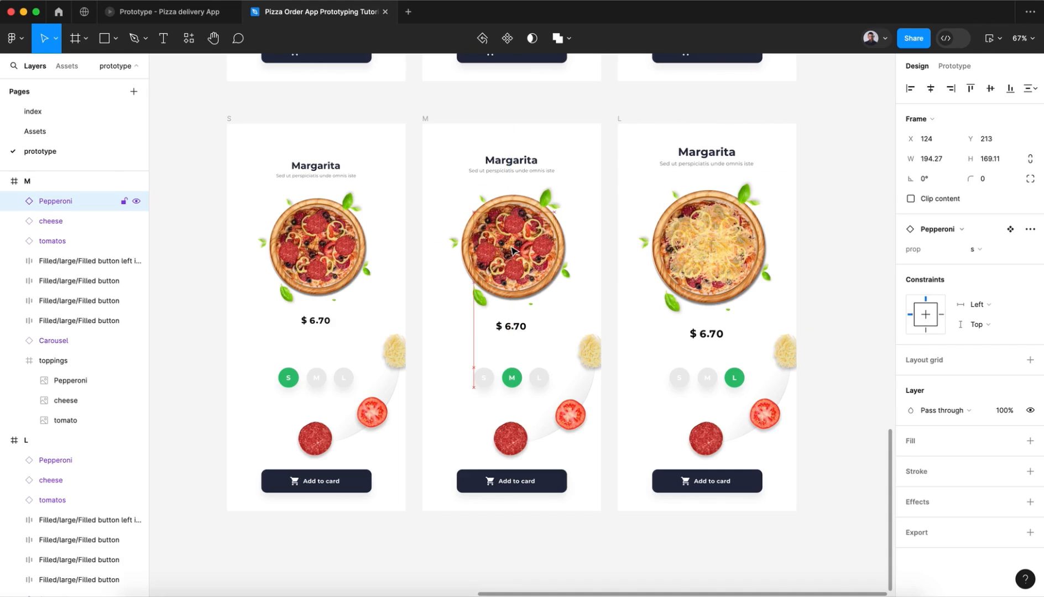
pyautogui.hotkey('shift', 'Down')
pyautogui.hotkey('shift', 'Up')
pyautogui.hotkey('shift', 'Left')
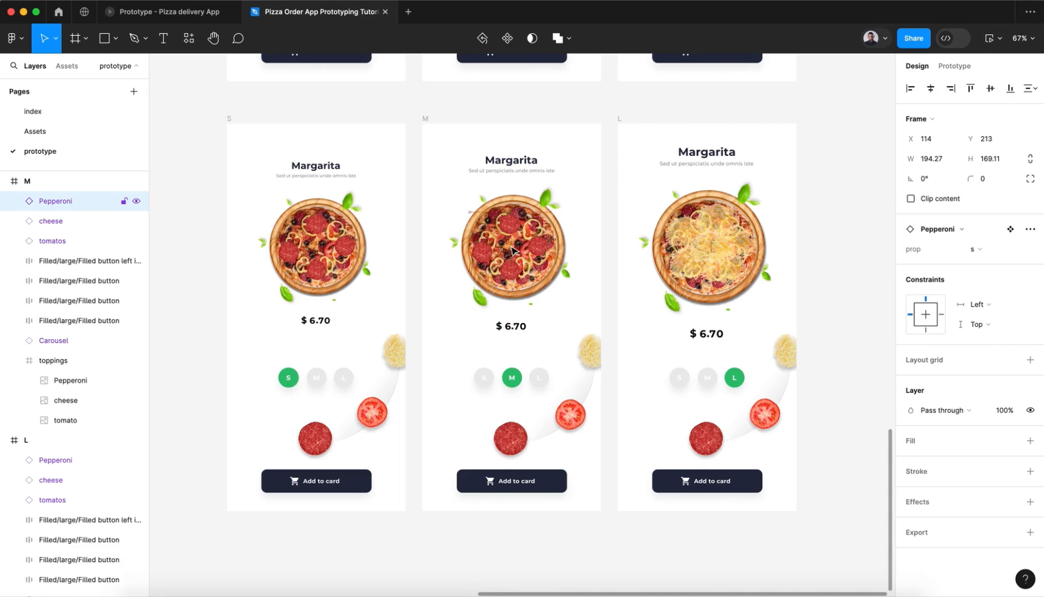
pyautogui.hotkey('shift', 'Right')
pyautogui.hotkey('shift', 'Up')
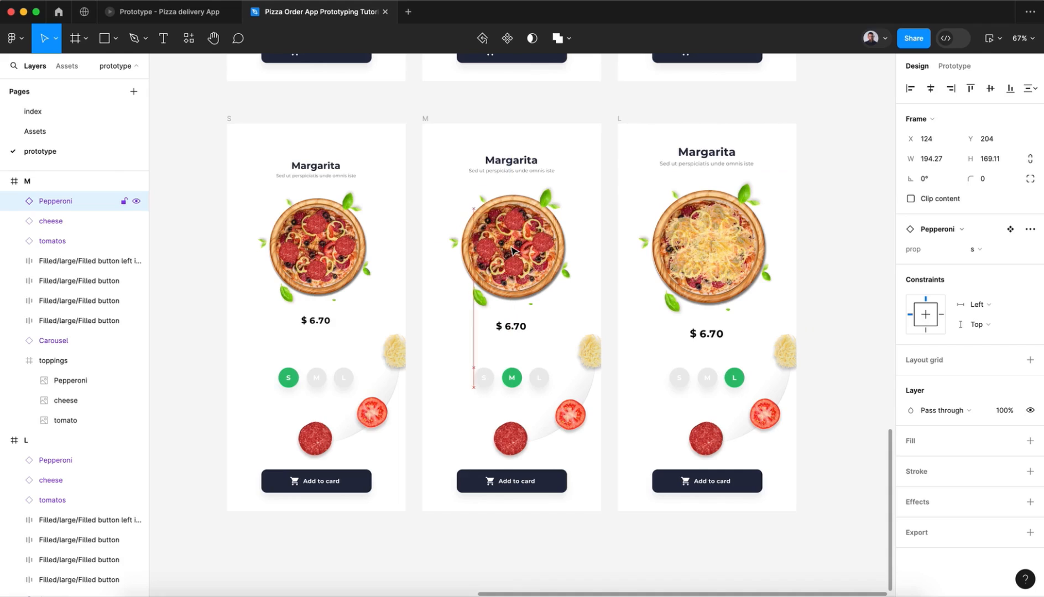
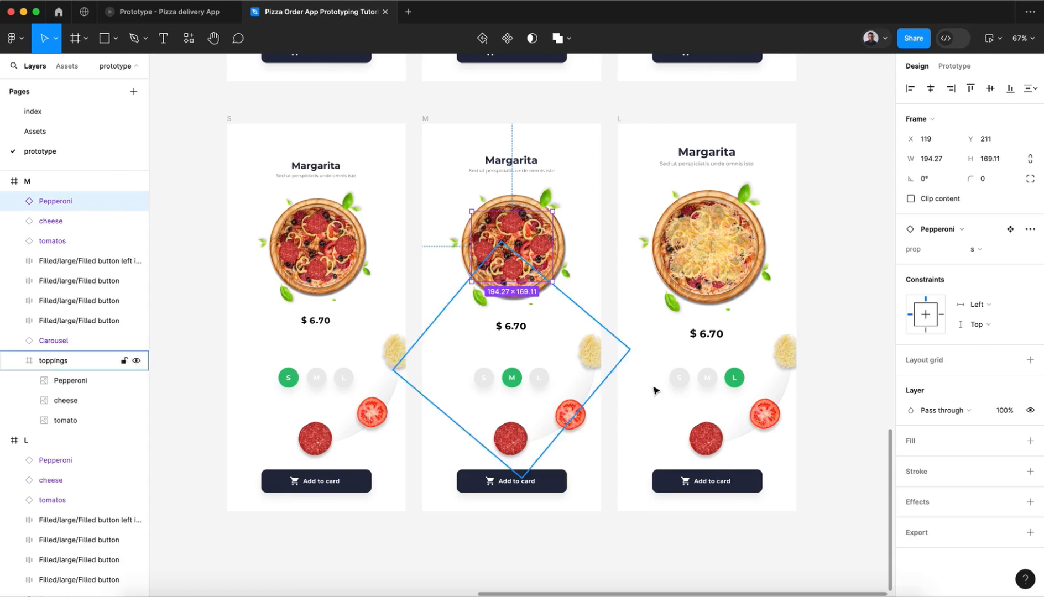
# Step: Set the opacity of the cheese component in the bottom-row L frame to 0%
pyautogui.click(710, 270)
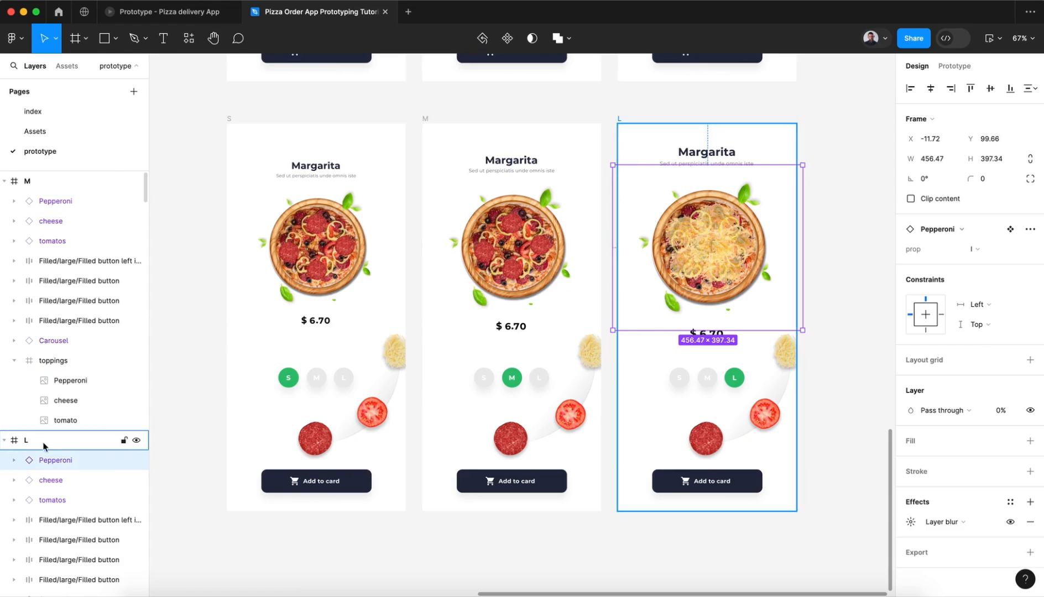
pyautogui.click(1012, 412)
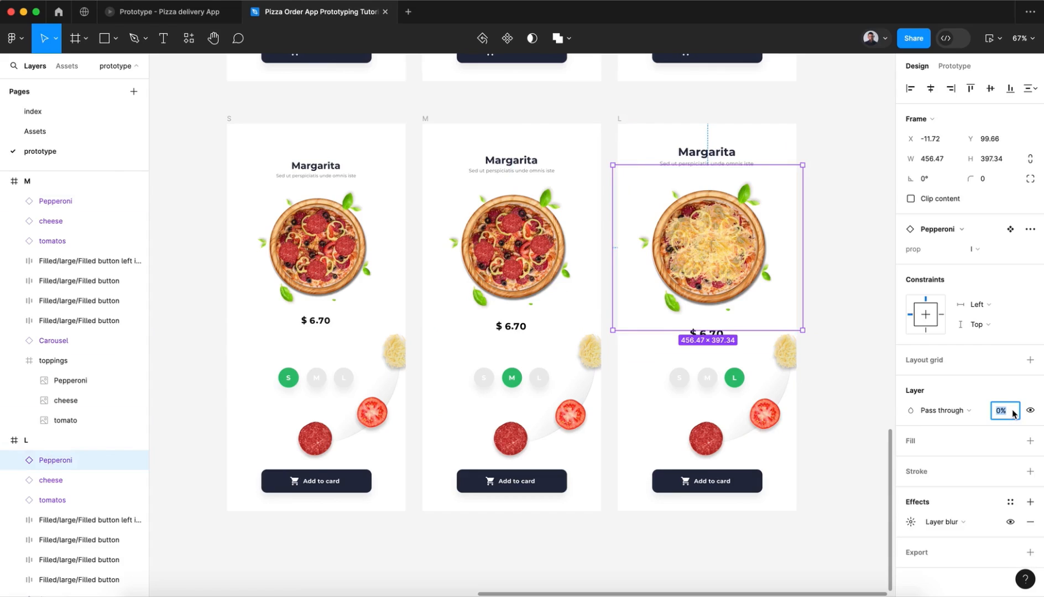
pyautogui.click(64, 479)
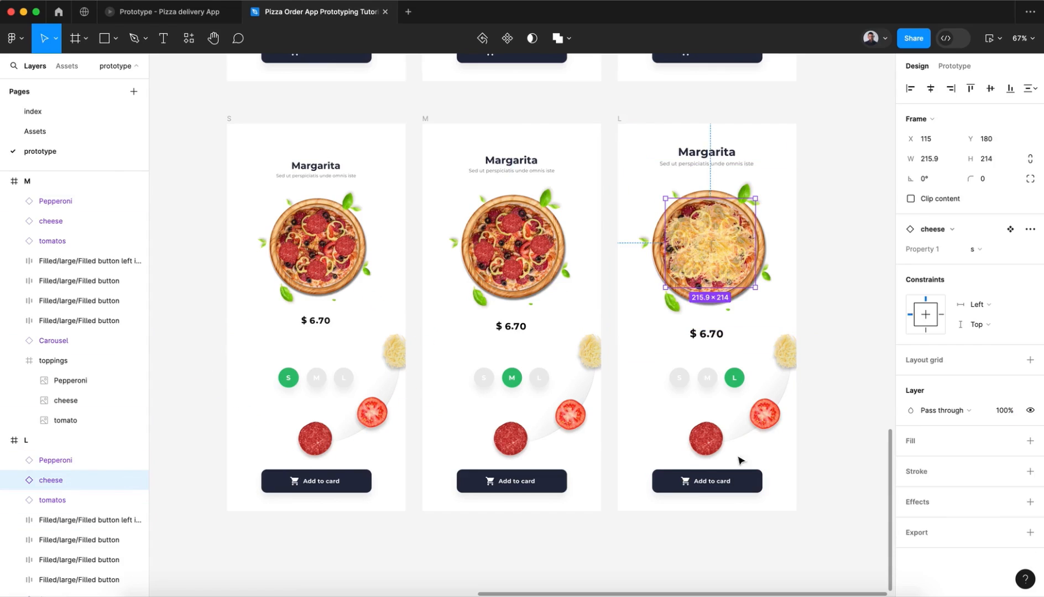
pyautogui.click(1010, 412)
pyautogui.write('0')
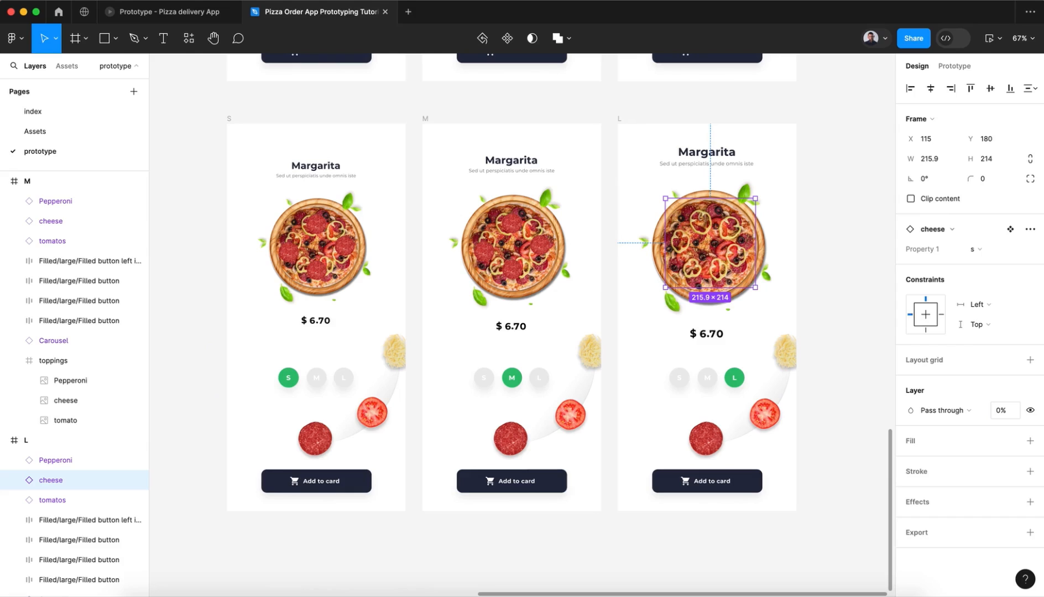
pyautogui.press('Return')
# Step: Set the L frame's Pepperoni component to 100% opacity, switch its prop variant to s and remove its layer blur
pyautogui.click(53, 463)
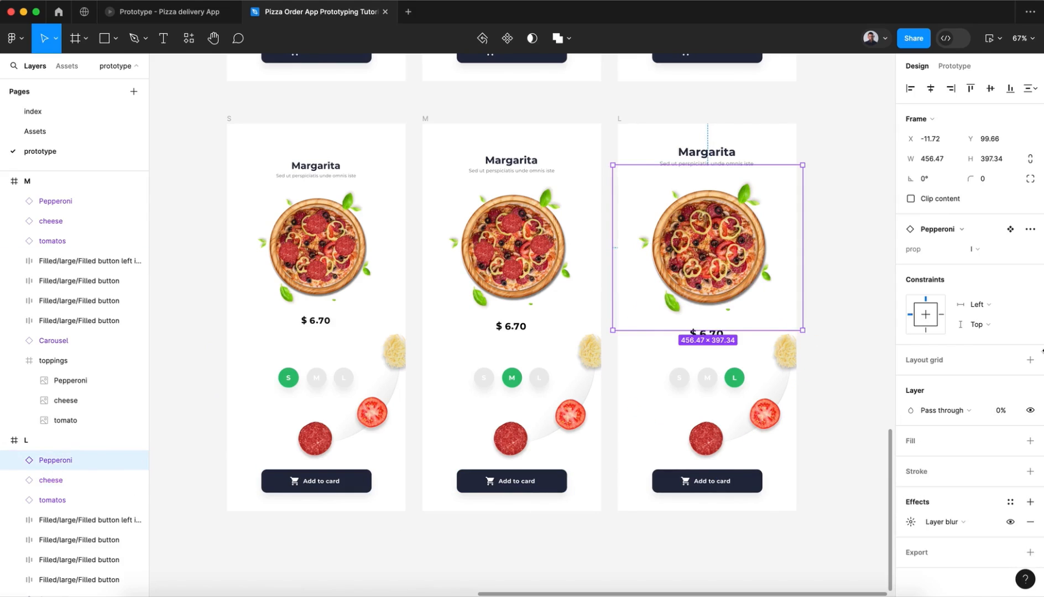
pyautogui.click(989, 249)
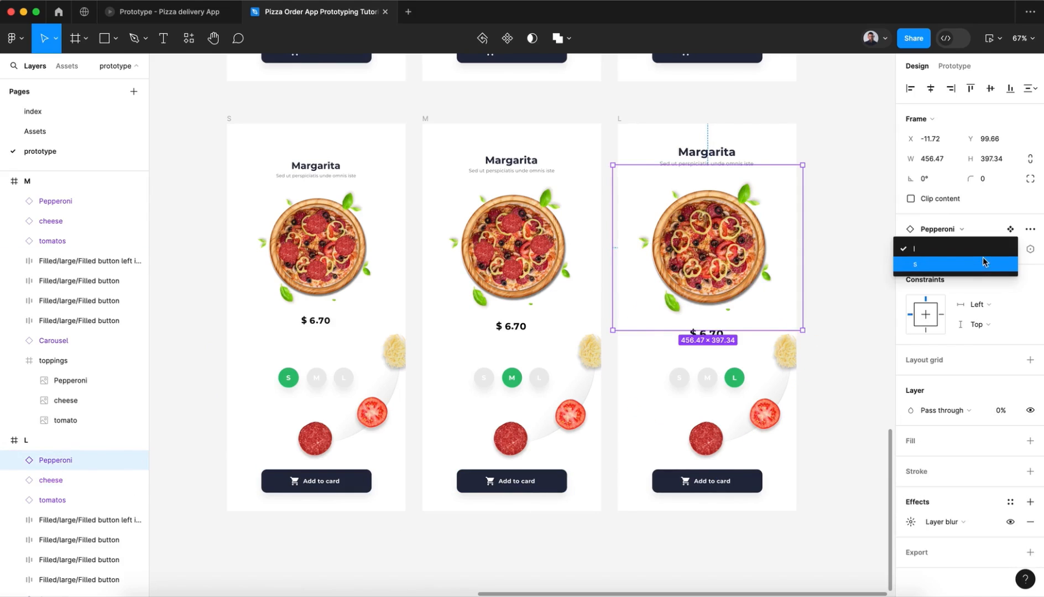
pyautogui.click(986, 248)
pyautogui.click(1007, 416)
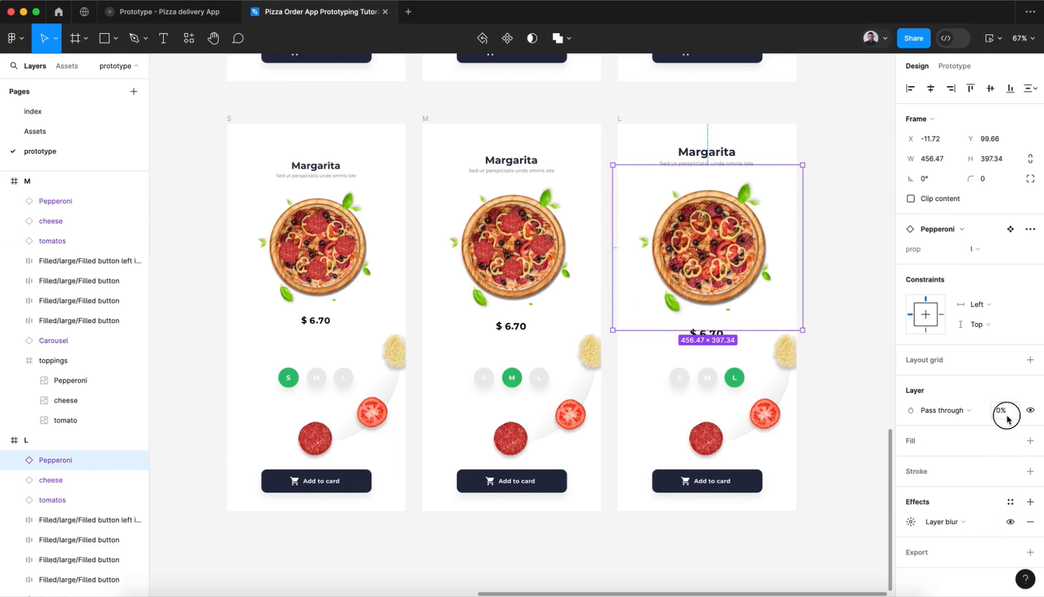
pyautogui.write('100')
pyautogui.press('Return')
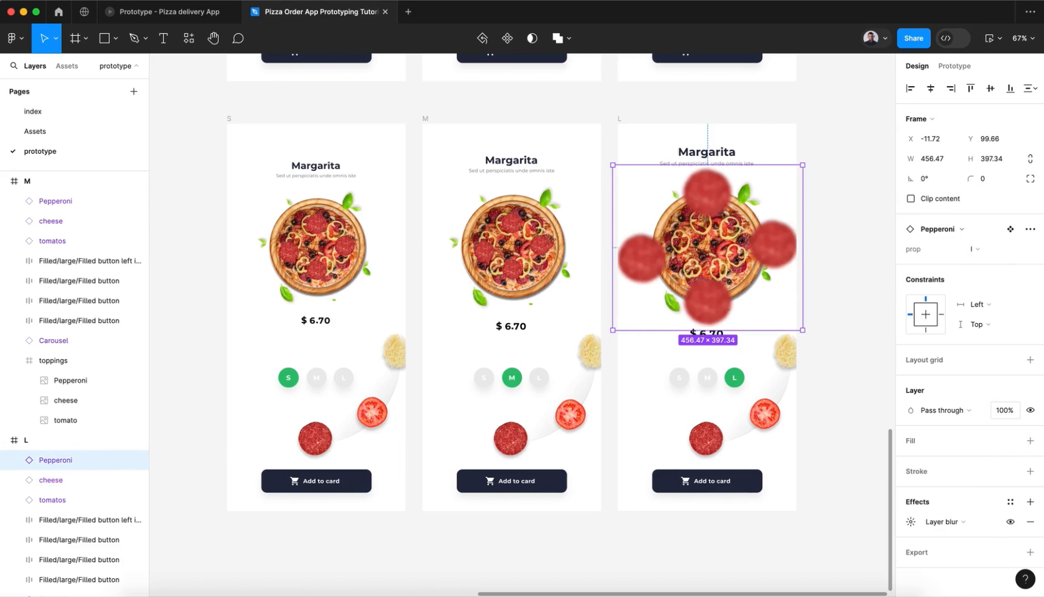
pyautogui.click(976, 248)
pyautogui.click(983, 265)
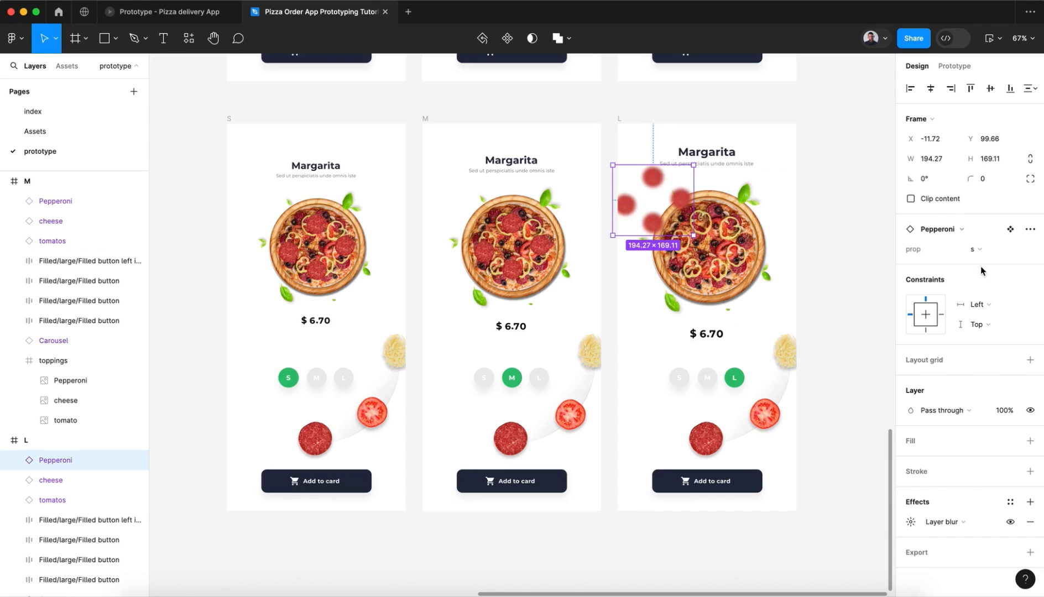
pyautogui.click(1030, 522)
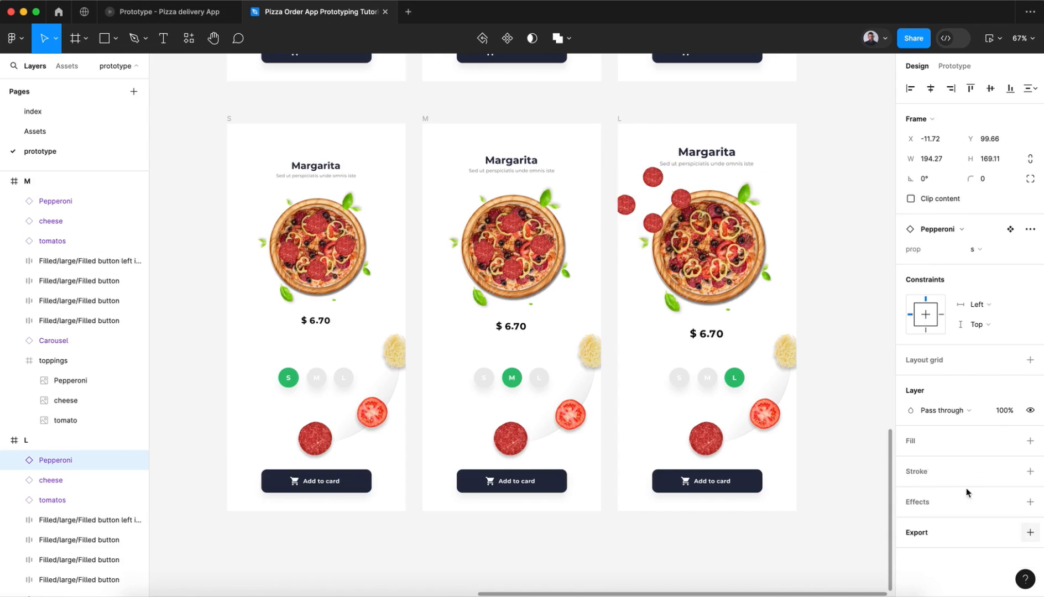
# Step: Position the small Pepperoni component over the pizza in the L frame, at about X 122, Y 211
pyautogui.moveTo(656, 228); pyautogui.dragTo(710, 270)
pyautogui.press('super+z')
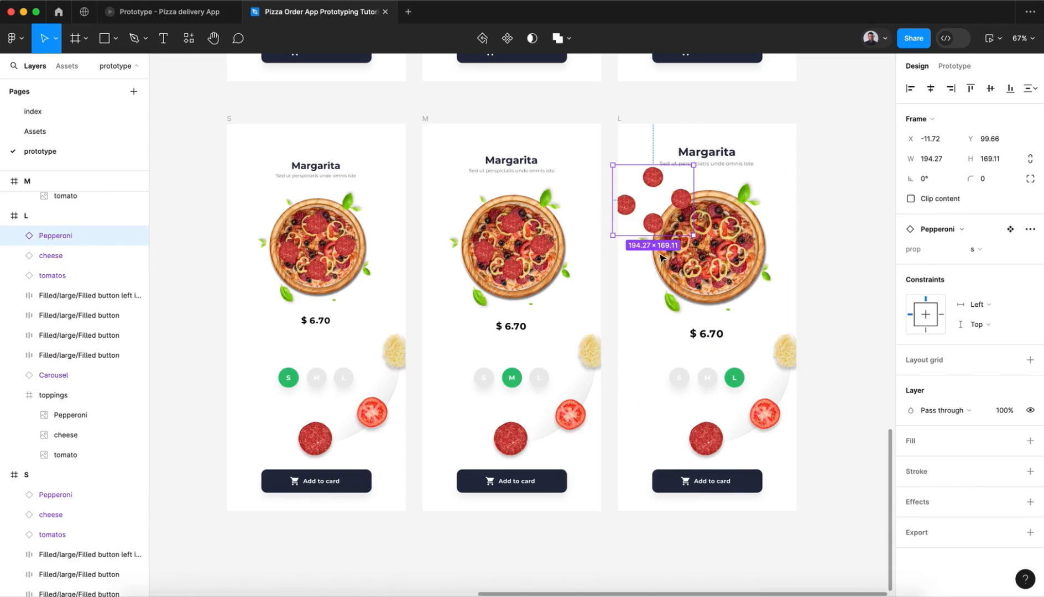
pyautogui.moveTo(656, 231); pyautogui.dragTo(700, 246)
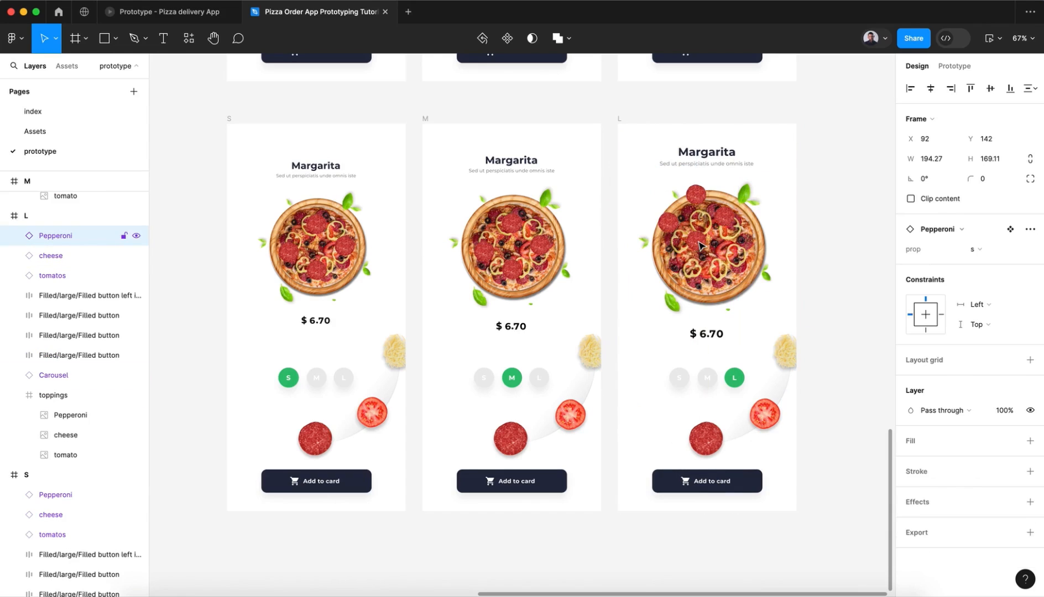
pyautogui.hotkey('shift', 'Down')
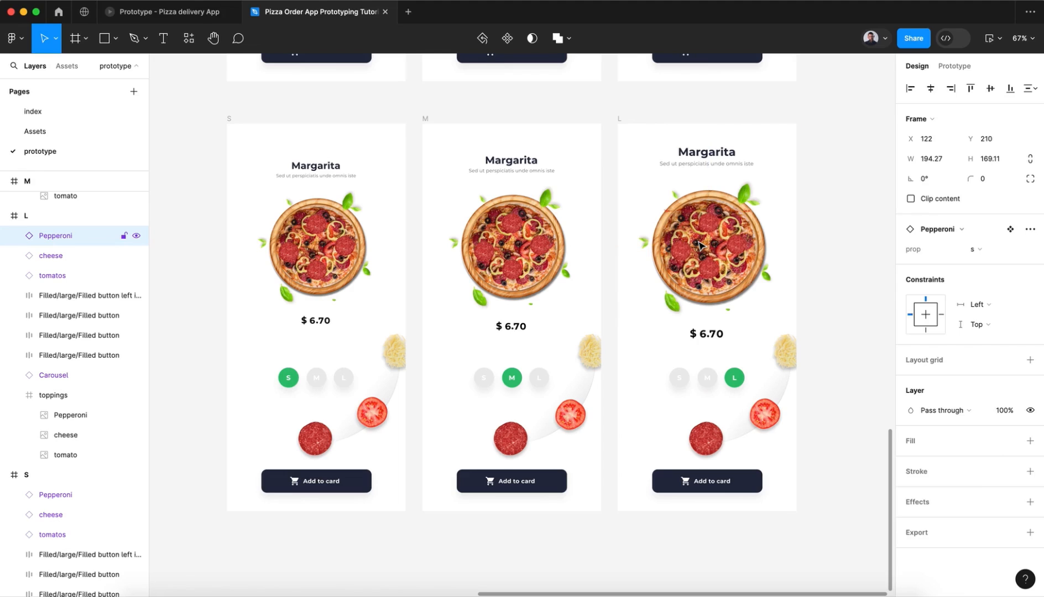
# Step: Scale the L frame's Pepperoni component up about 1.18x to roughly 229 × 199 so it fits the larger pizza, and return to the Move tool
pyautogui.press('k')
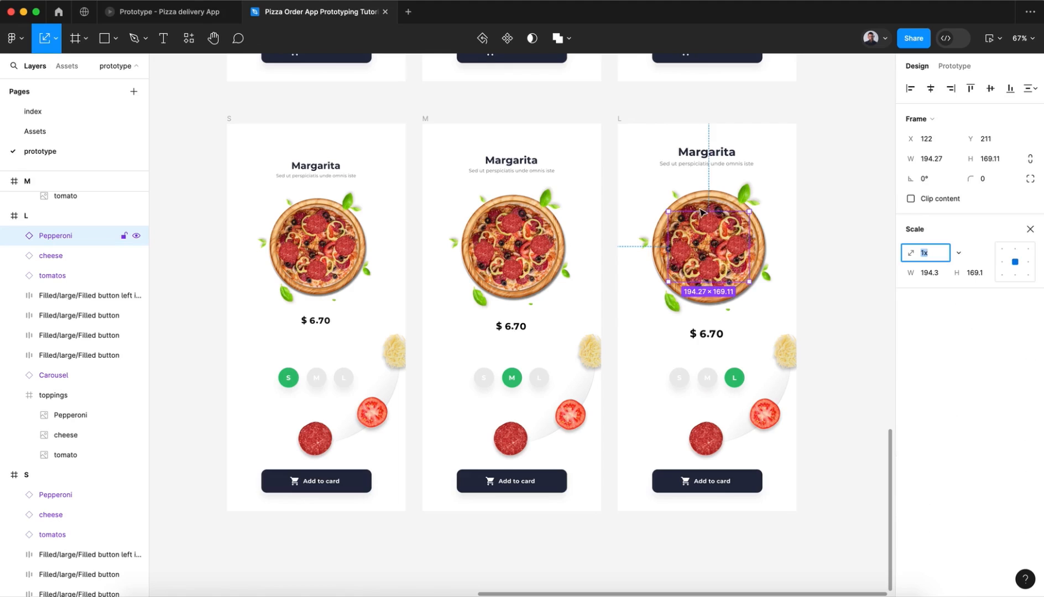
pyautogui.moveTo(701, 209); pyautogui.dragTo(704, 232)
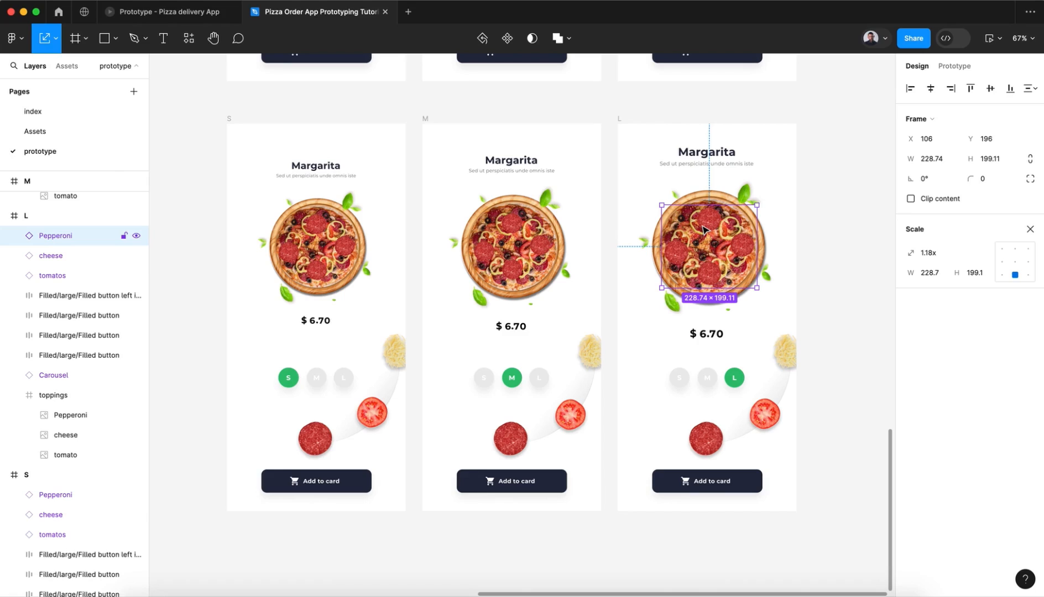
pyautogui.click(177, 123)
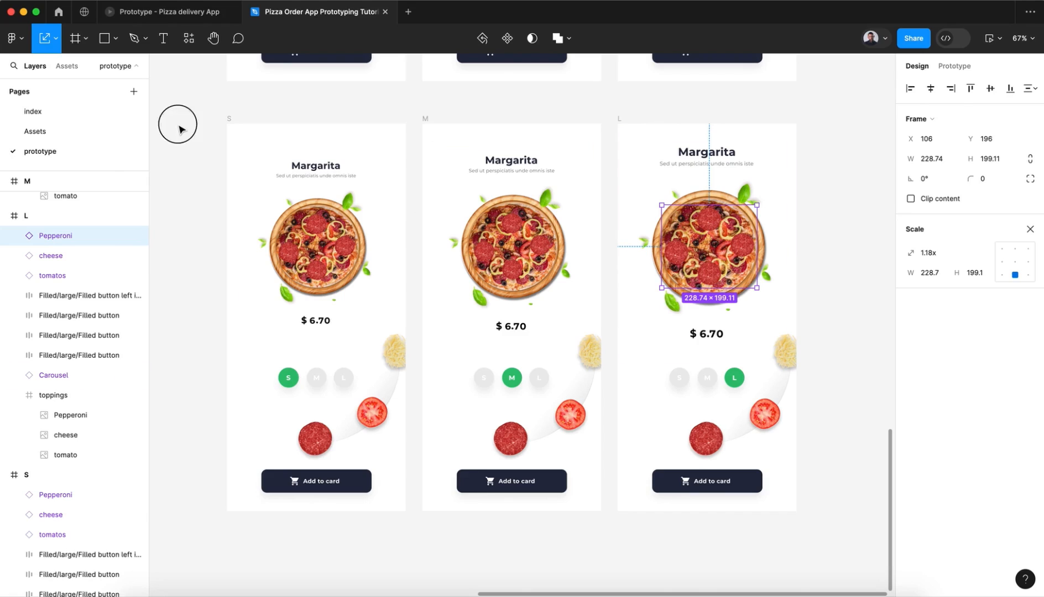
pyautogui.click(57, 38)
pyautogui.click(53, 69)
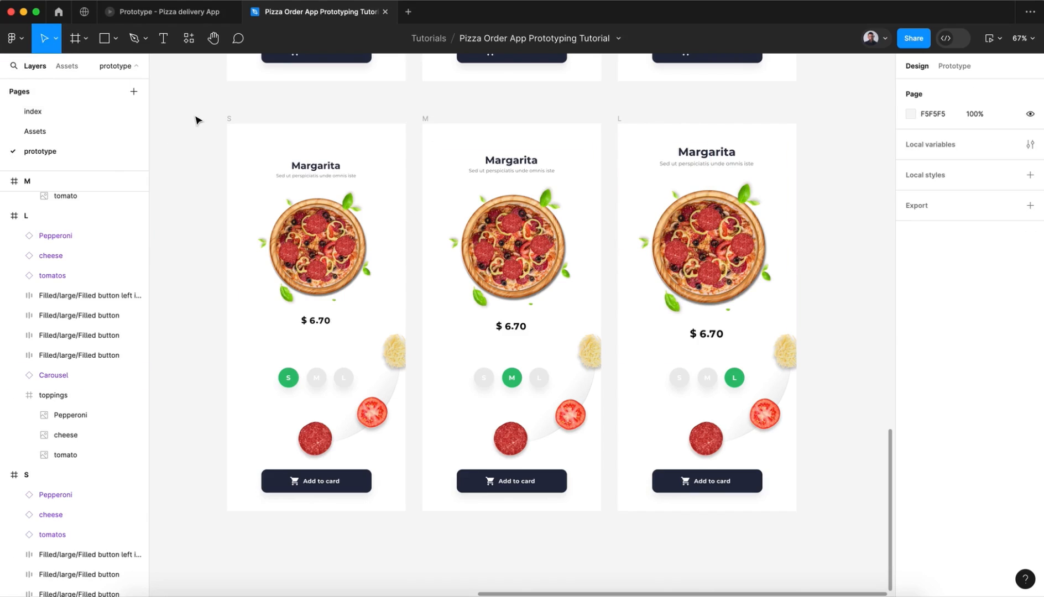
# Step: Review the pizza toppings and topping wheel positions across all rows of S, M and L frames
pyautogui.scroll(-3, 197, 120)
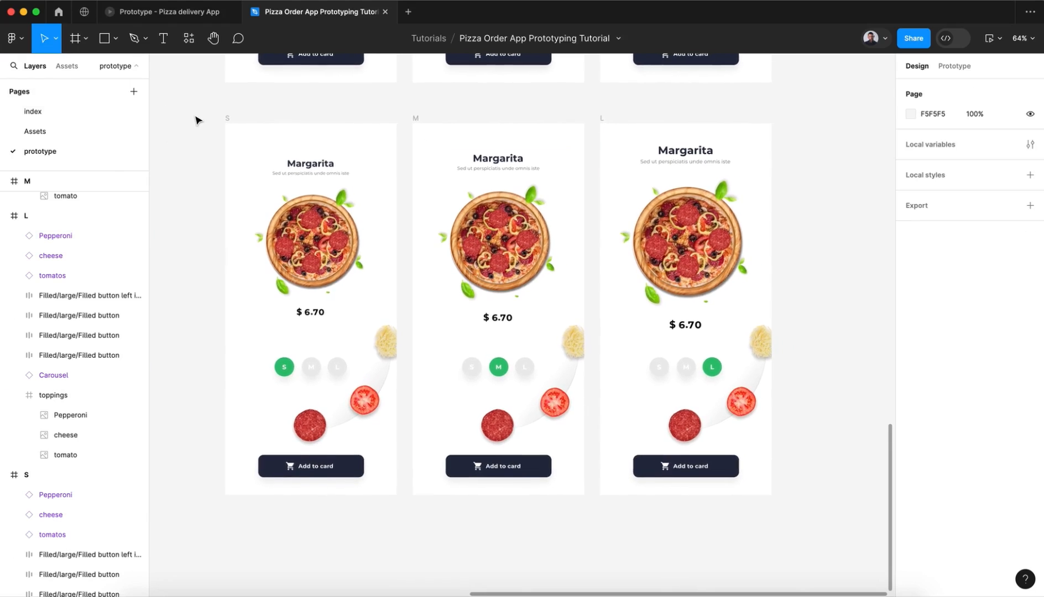
pyautogui.scroll(-3, 198, 121)
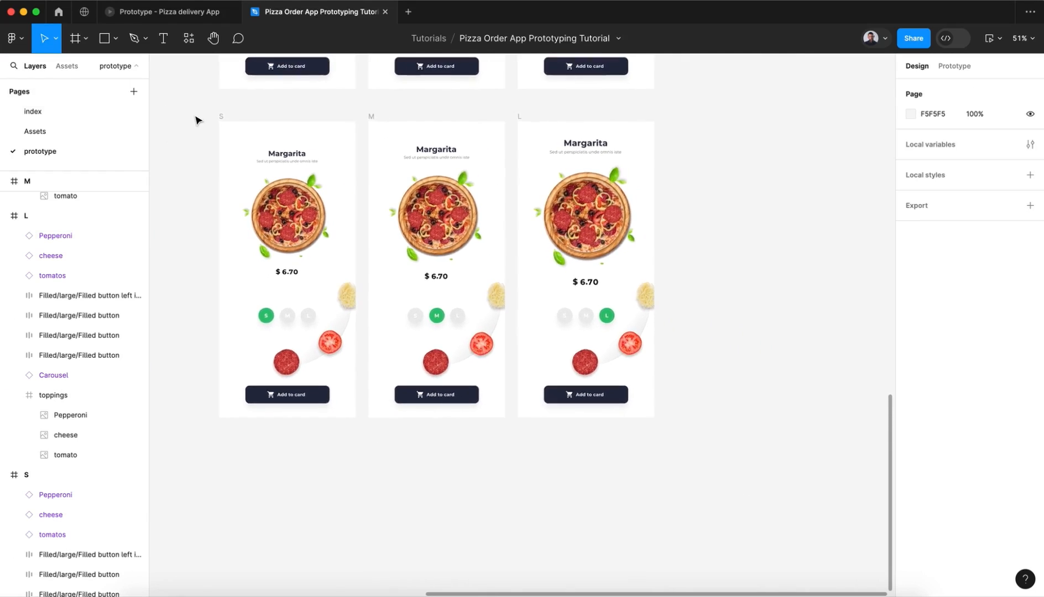
pyautogui.scroll(5, 199, 124)
pyautogui.scroll(8, 199, 127)
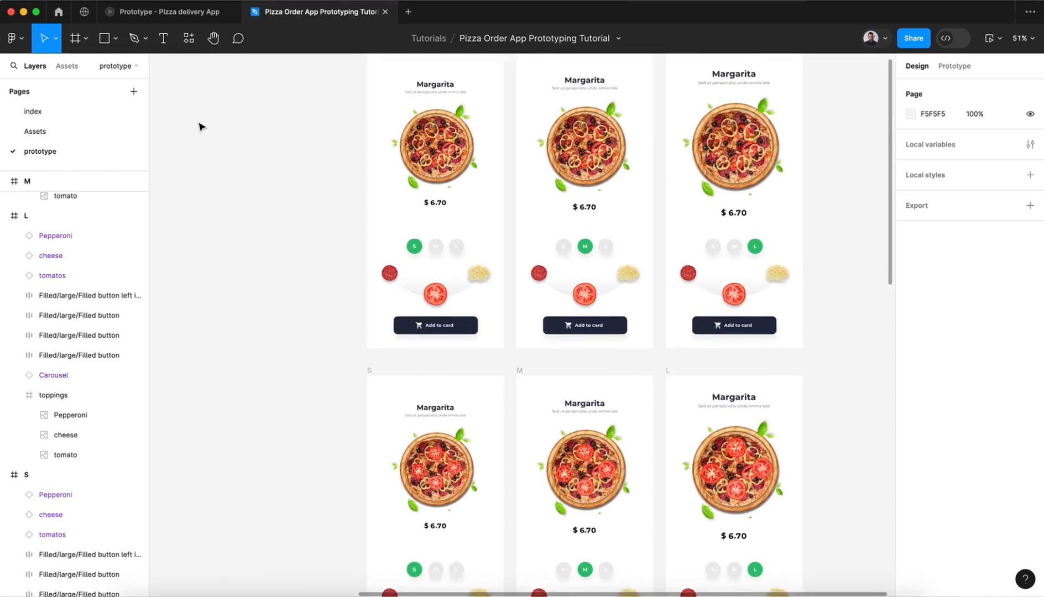
pyautogui.scroll(-15, 200, 127)
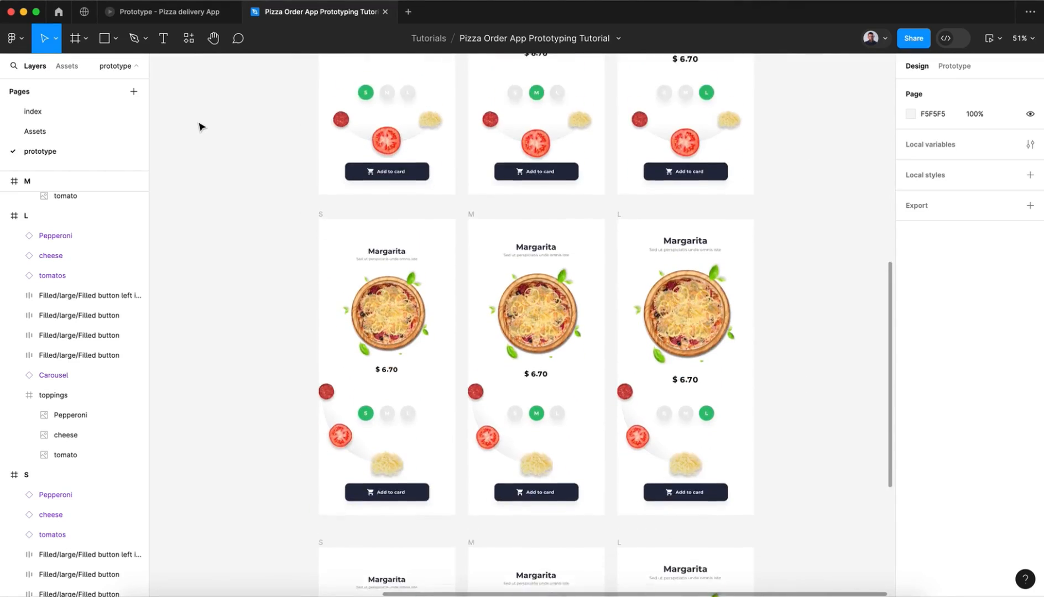
pyautogui.scroll(12, 200, 128)
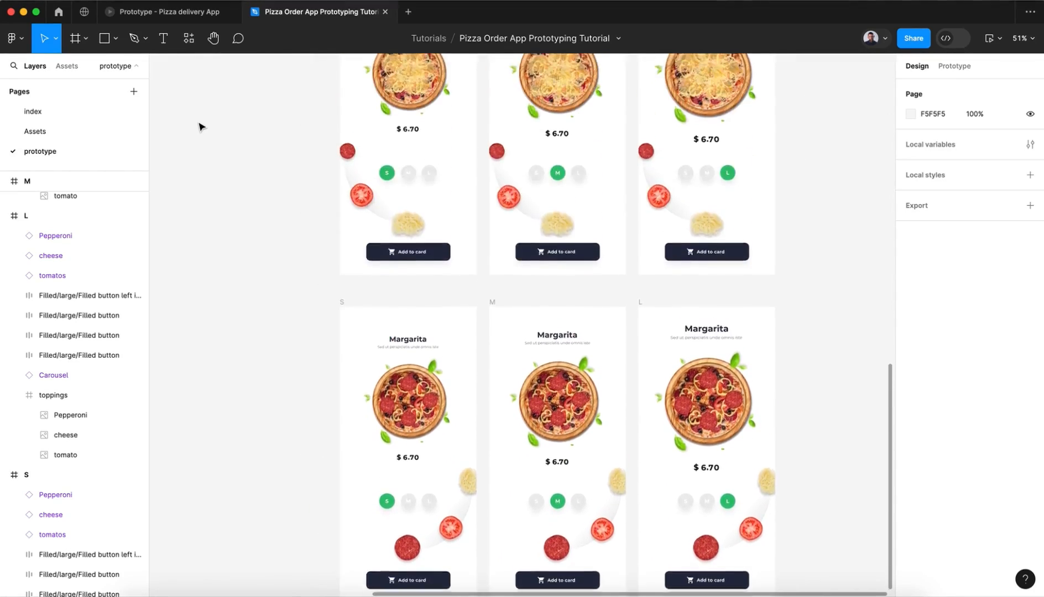
pyautogui.scroll(4, 201, 127)
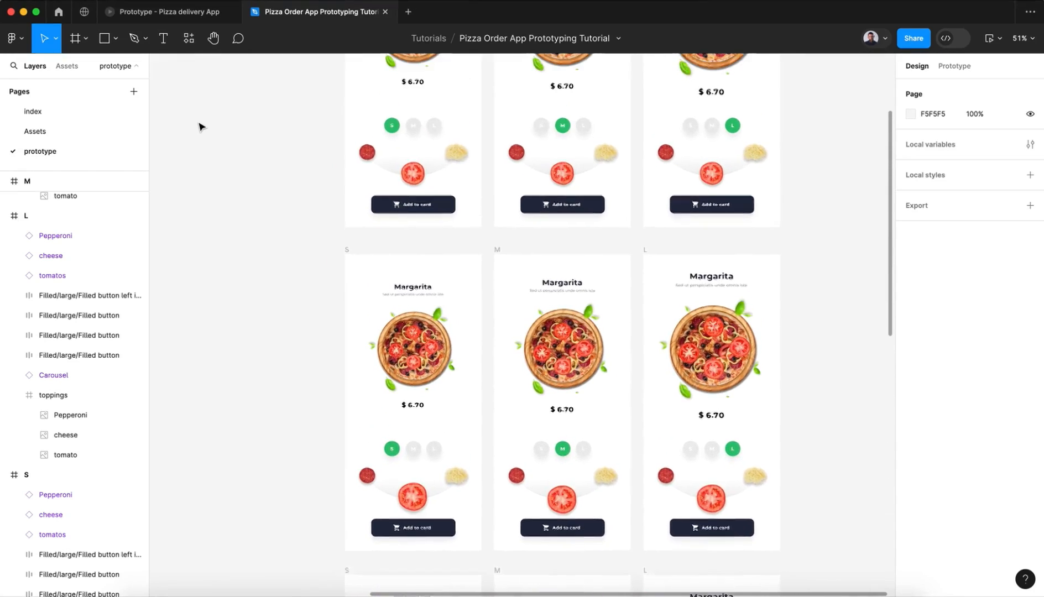
pyautogui.scroll(-2, 200, 127)
pyautogui.scroll(3, 201, 127)
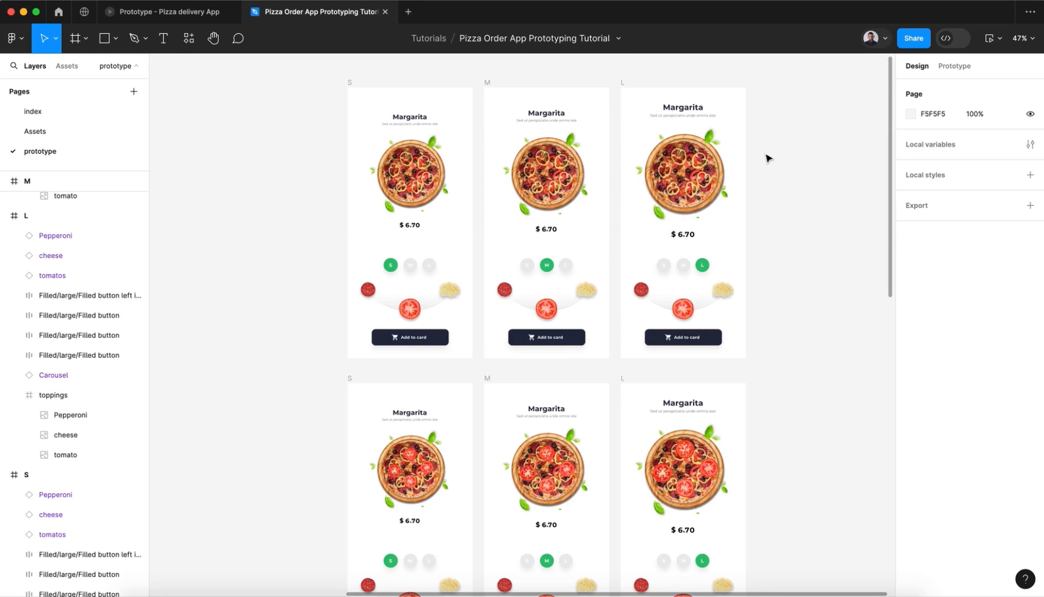
pyautogui.hscroll(3, 768, 155)
# Step: Show the prototype connections and examine the links between the S, M and L frames in every row
pyautogui.click(967, 68)
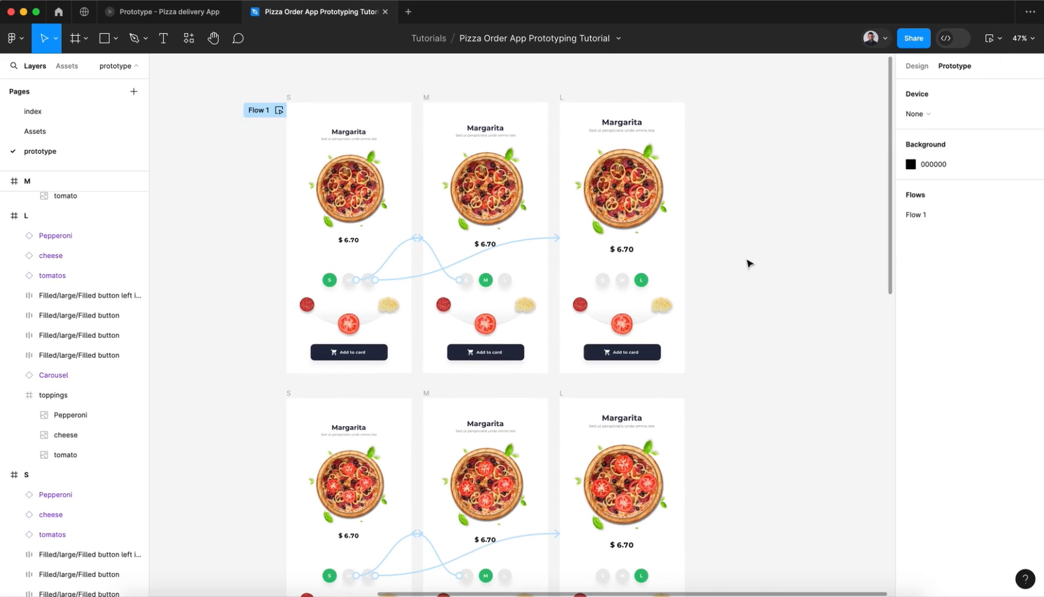
pyautogui.scroll(1, 749, 263)
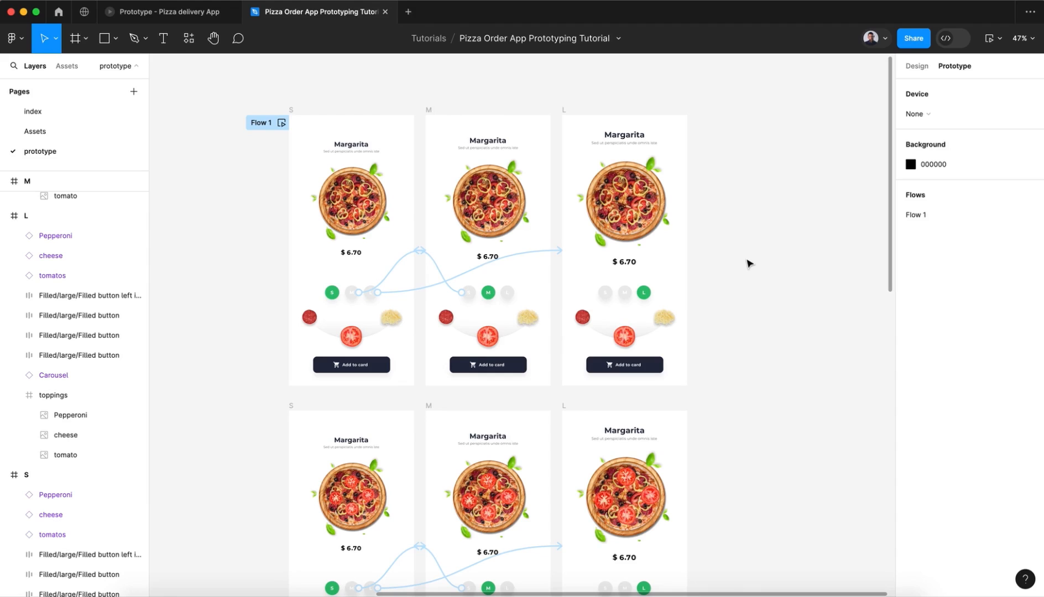
pyautogui.scroll(-7, 749, 263)
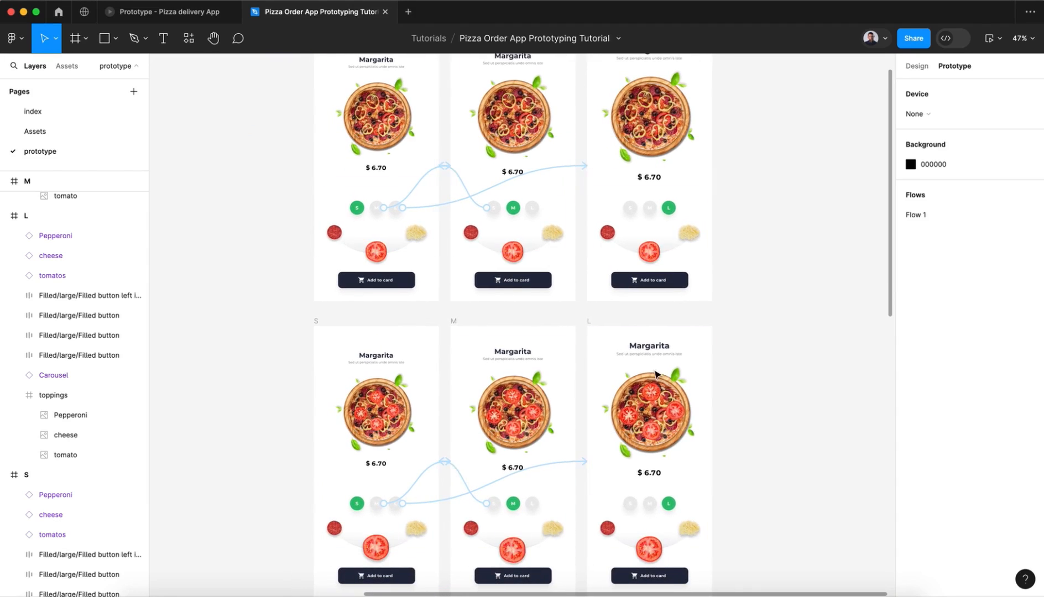
pyautogui.scroll(-15, 663, 479)
pyautogui.scroll(-20, 650, 480)
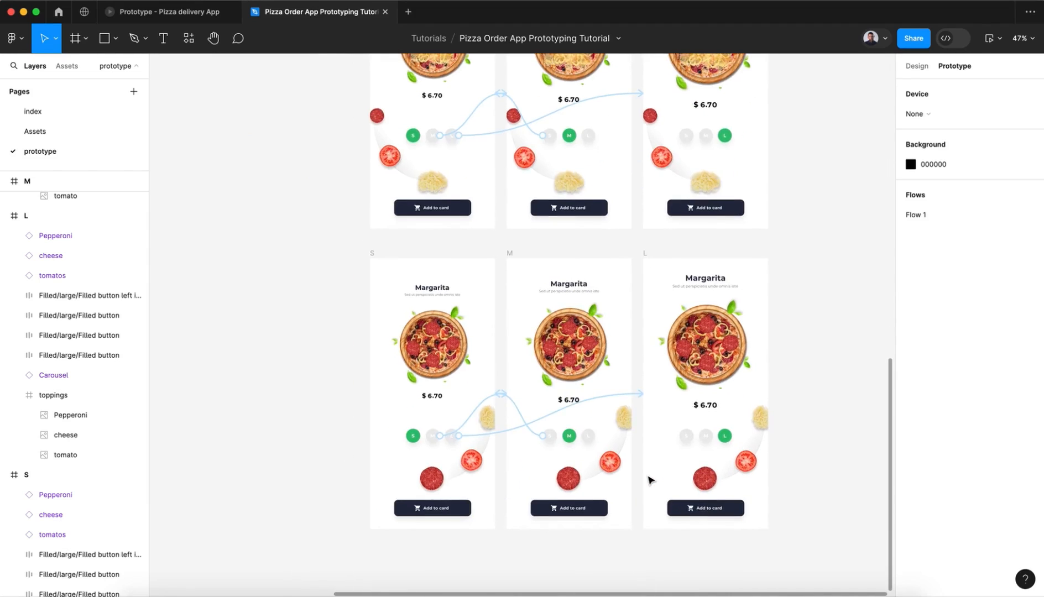
pyautogui.scroll(10, 650, 480)
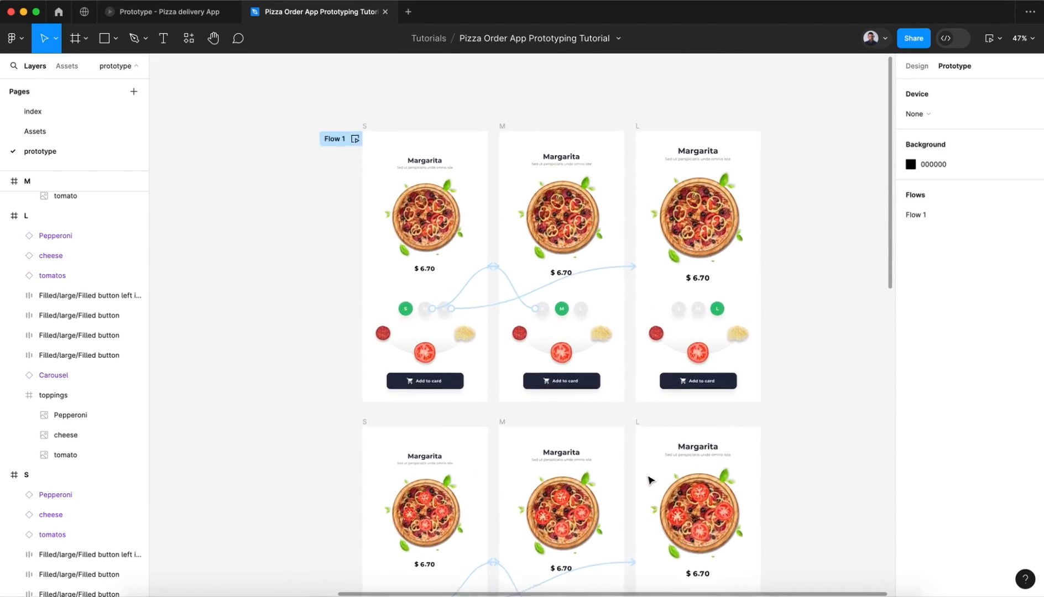
pyautogui.scroll(-1, 650, 480)
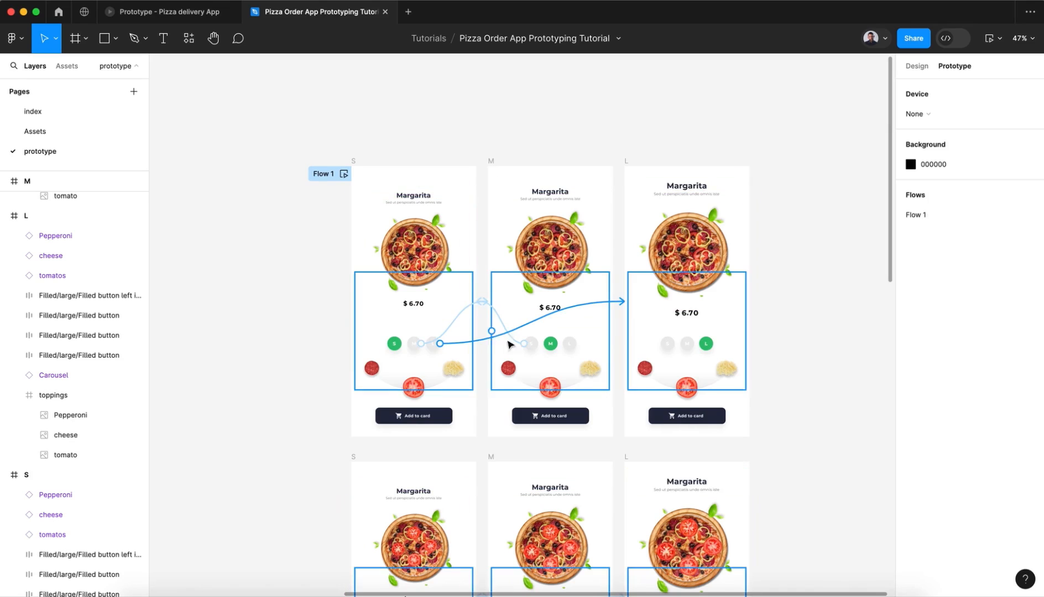
pyautogui.scroll(-1, 553, 327)
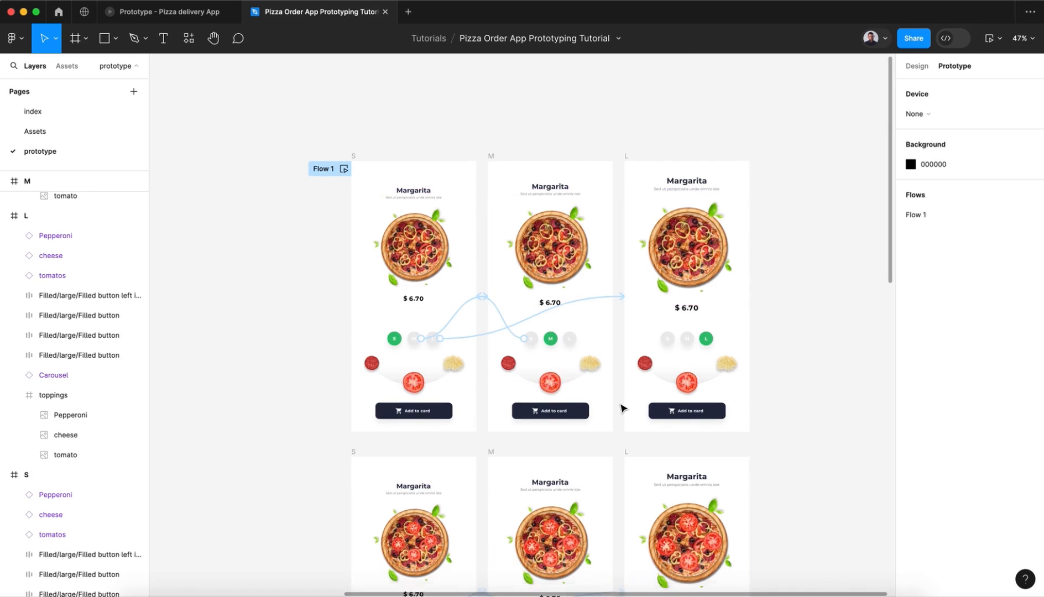
pyautogui.scroll(-5, 621, 408)
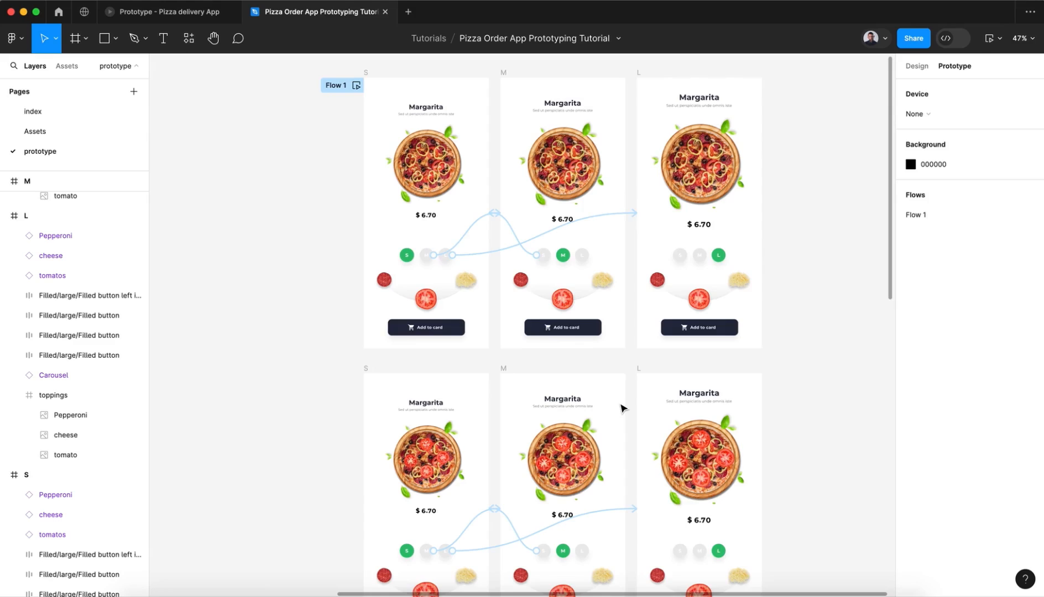
pyautogui.scroll(-4, 621, 408)
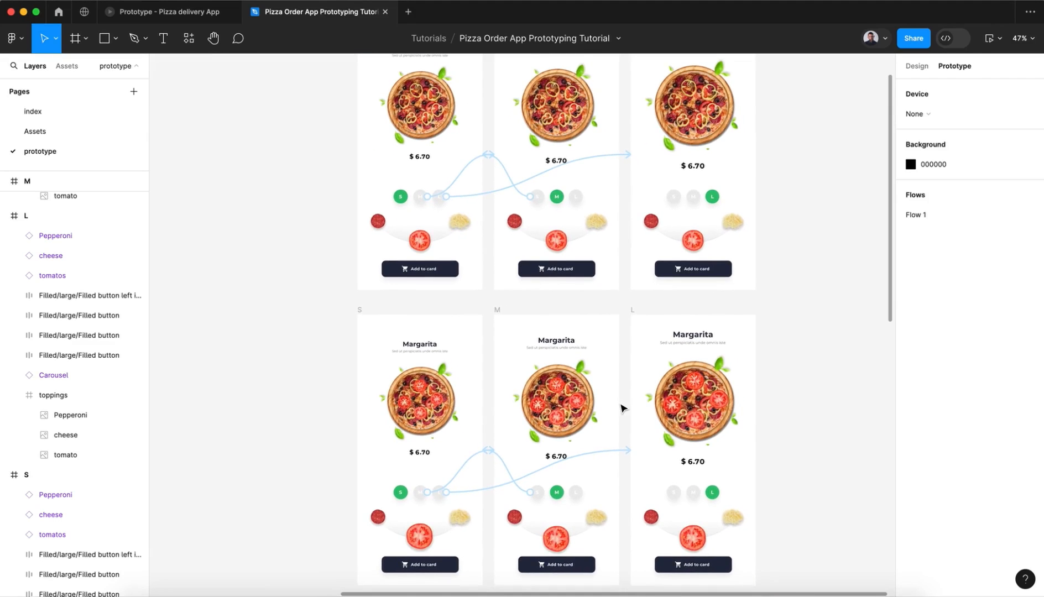
pyautogui.scroll(-1, 622, 408)
pyautogui.hscroll(1, 622, 408)
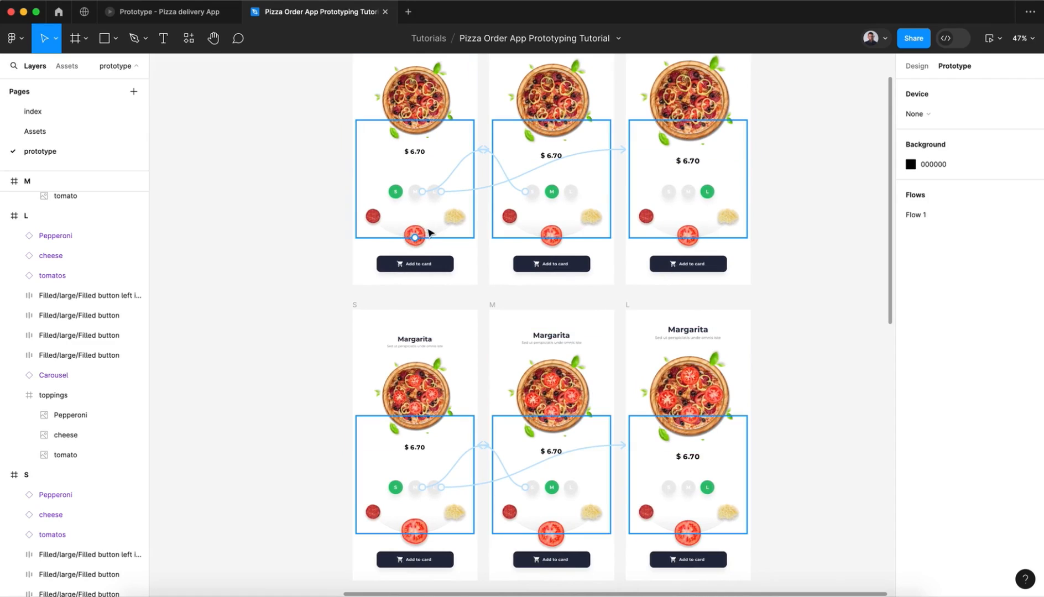
# Step: Link the top-row S frame's tomato on click to the S frame directly below, using Smart animate with Gentle easing
pyautogui.click(426, 233)
pyautogui.click(419, 235)
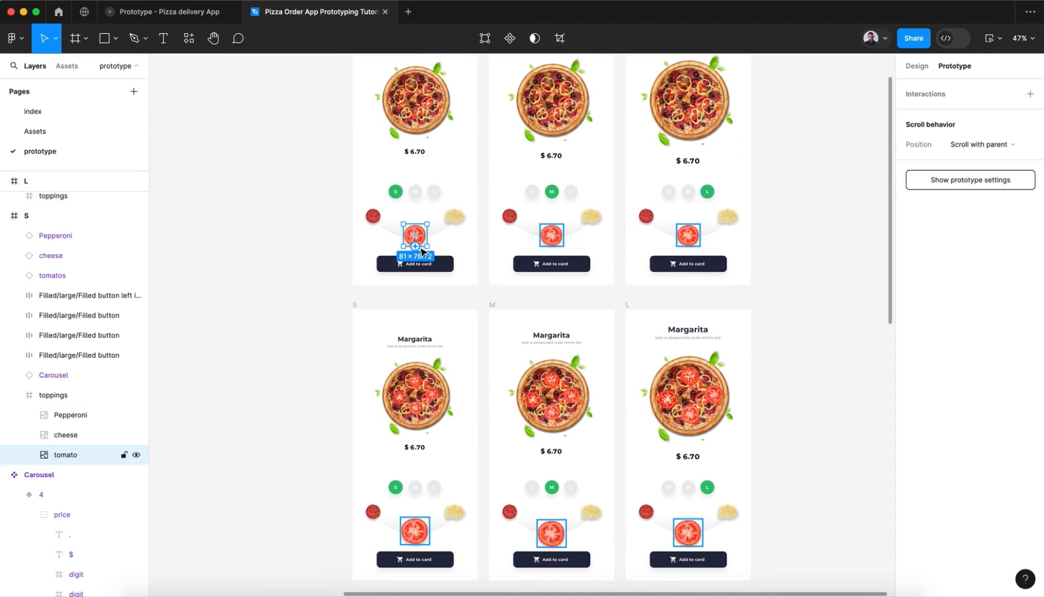
pyautogui.scroll(3, 421, 249)
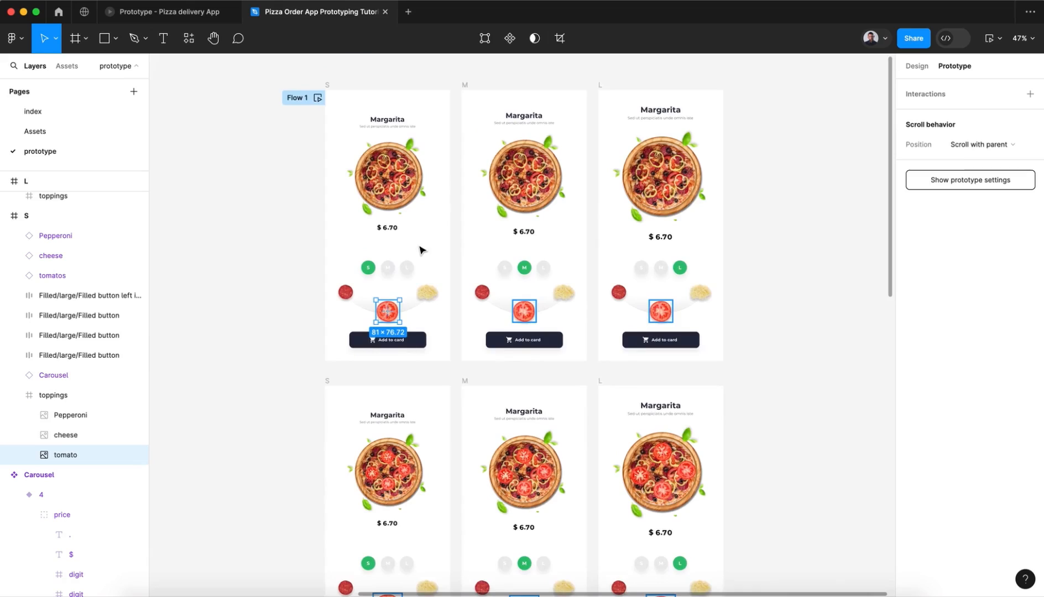
pyautogui.scroll(-6, 420, 249)
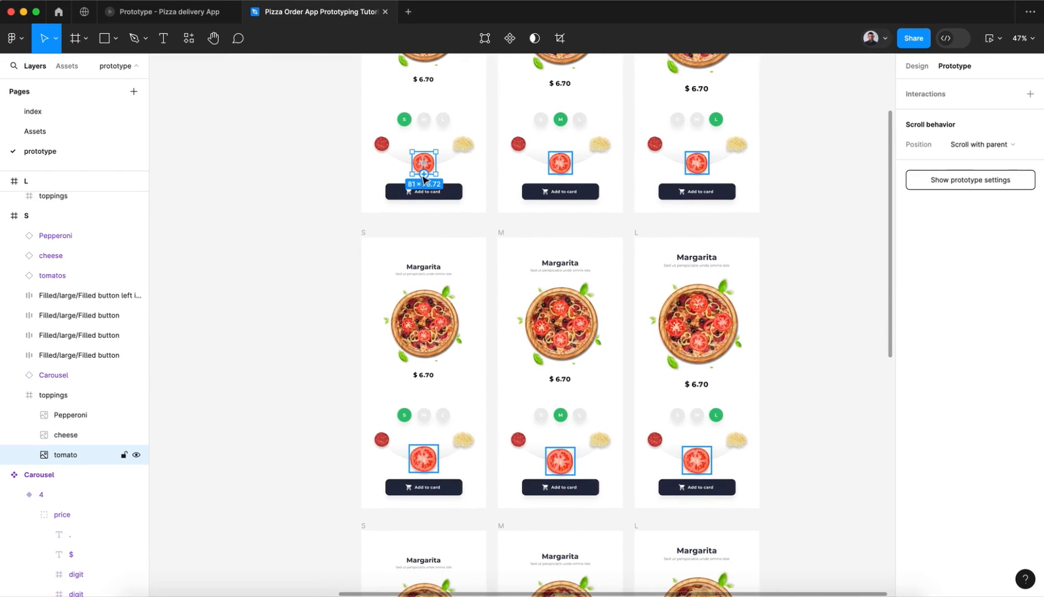
pyautogui.moveTo(424, 175); pyautogui.dragTo(427, 262)
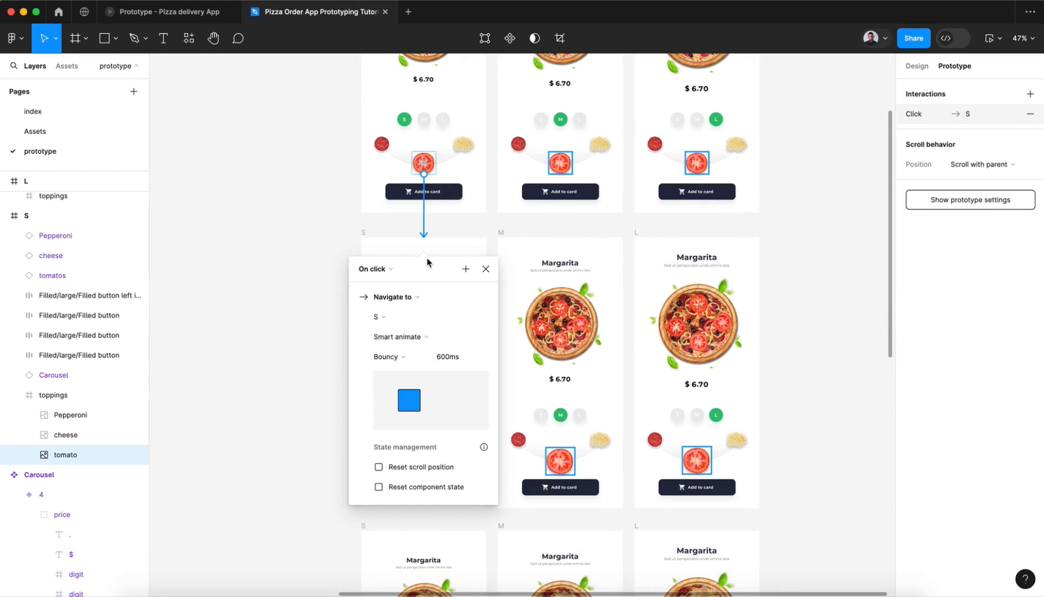
pyautogui.click(402, 358)
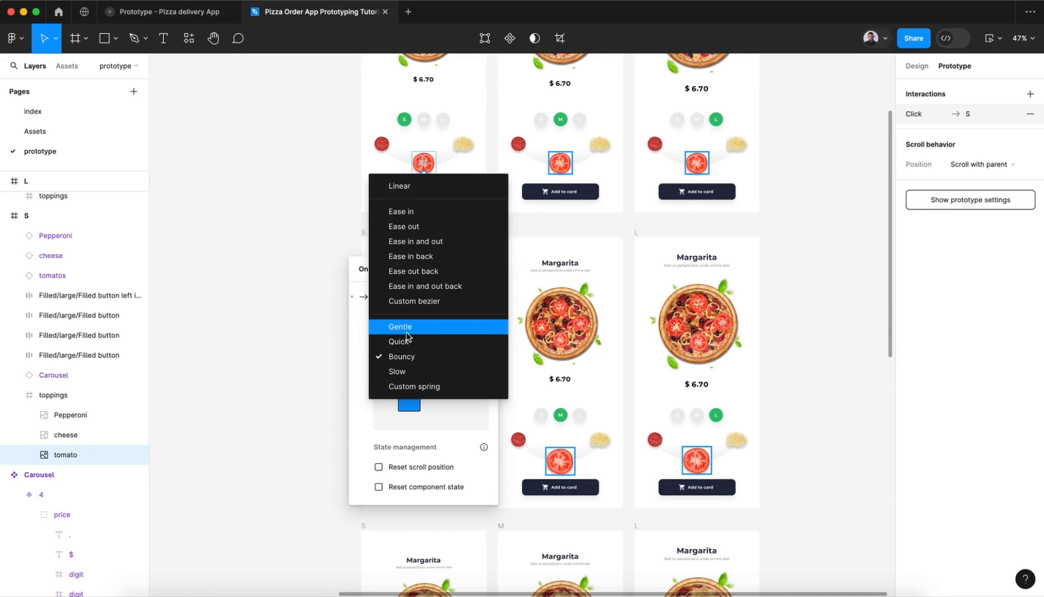
pyautogui.click(401, 329)
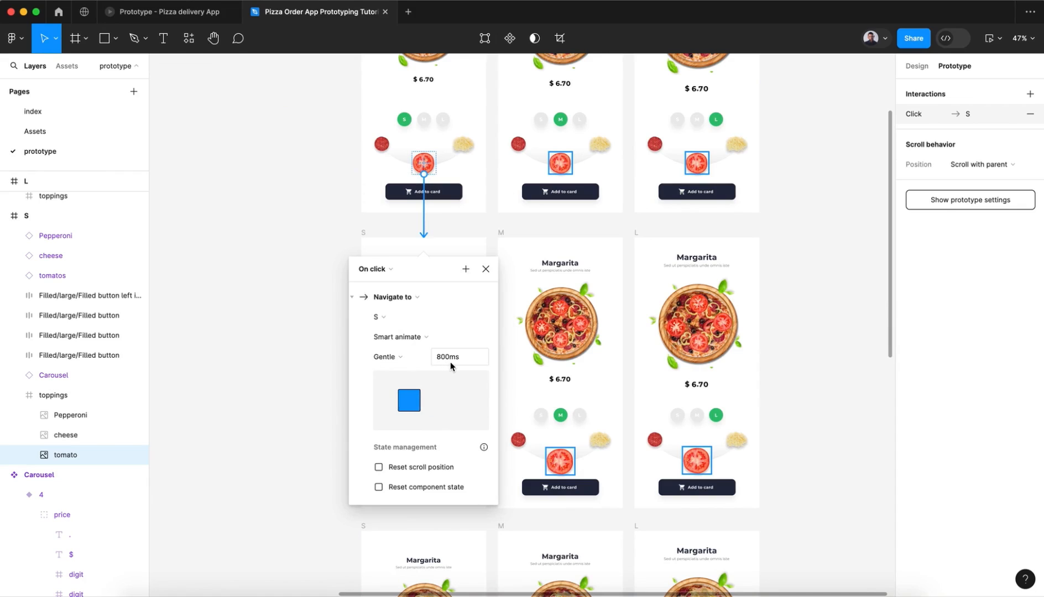
pyautogui.click(486, 269)
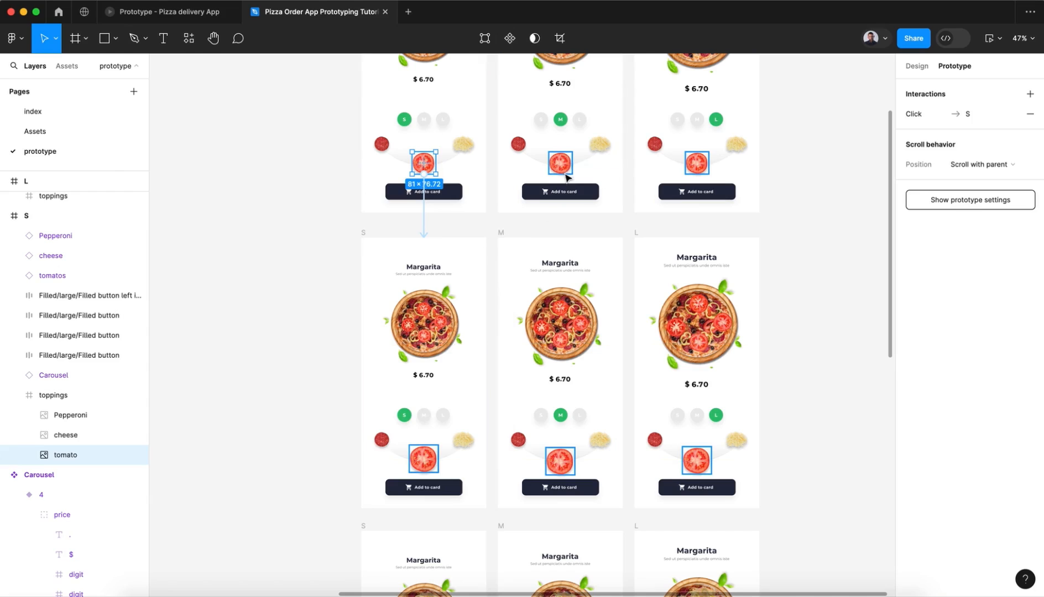
# Step: Link the top-row M frame's tomato on click to the M frame directly below with Gentle Smart animate
pyautogui.click(565, 172)
pyautogui.moveTo(560, 175); pyautogui.dragTo(569, 266)
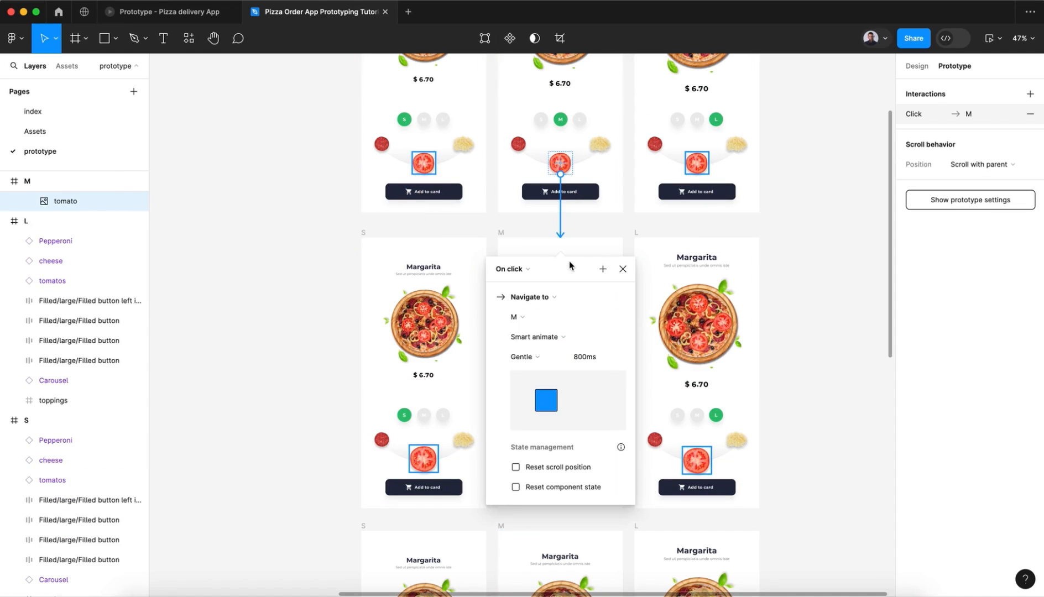
pyautogui.click(623, 269)
# Step: Link the top-row L frame's tomato on click to the L frame directly below with Gentle Smart animate
pyautogui.click(697, 168)
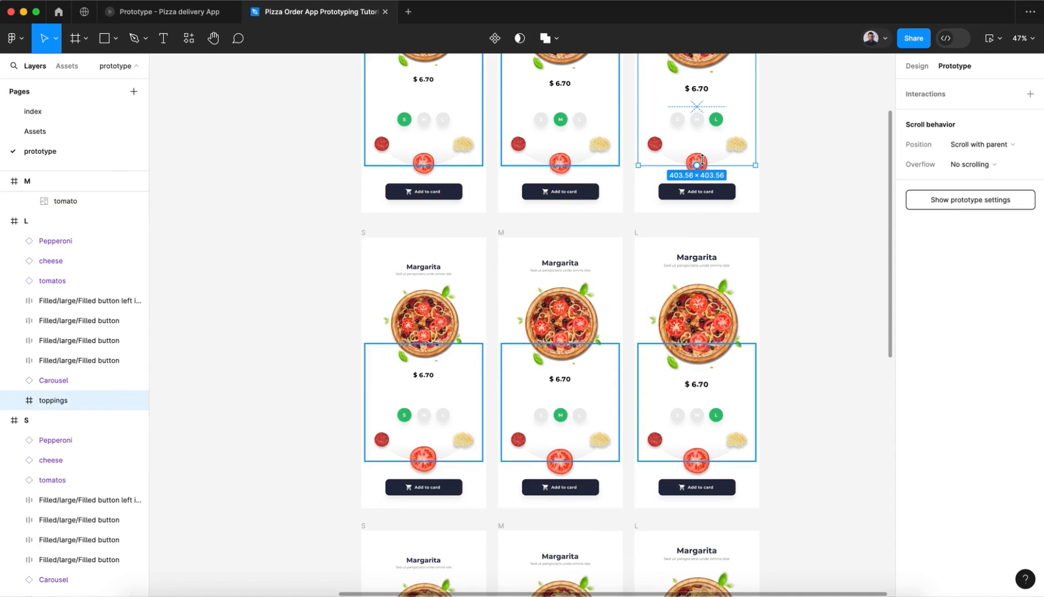
pyautogui.doubleClick(702, 161)
pyautogui.moveTo(699, 175); pyautogui.dragTo(697, 273)
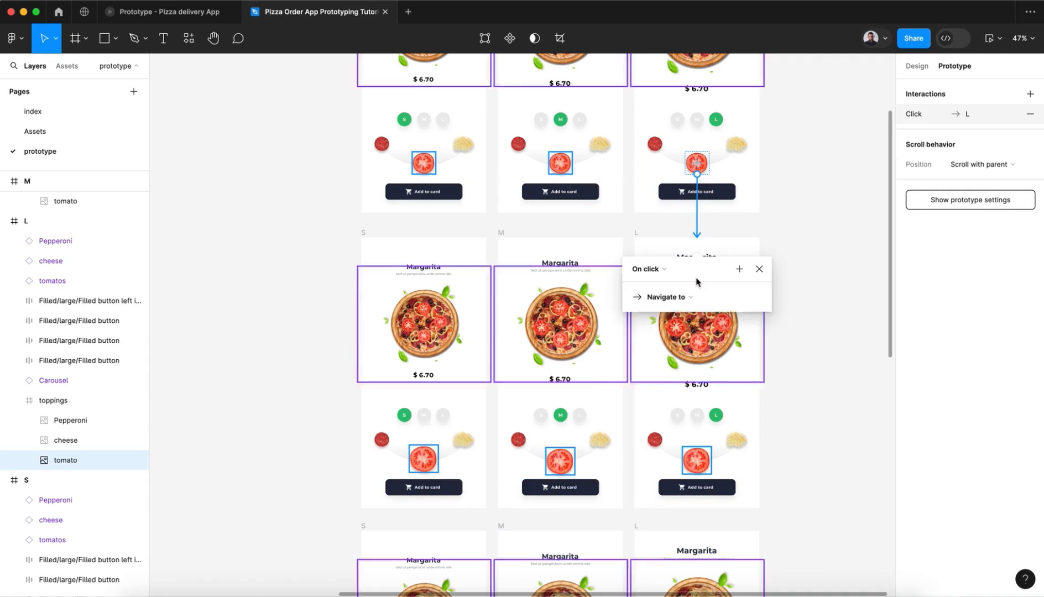
pyautogui.click(765, 274)
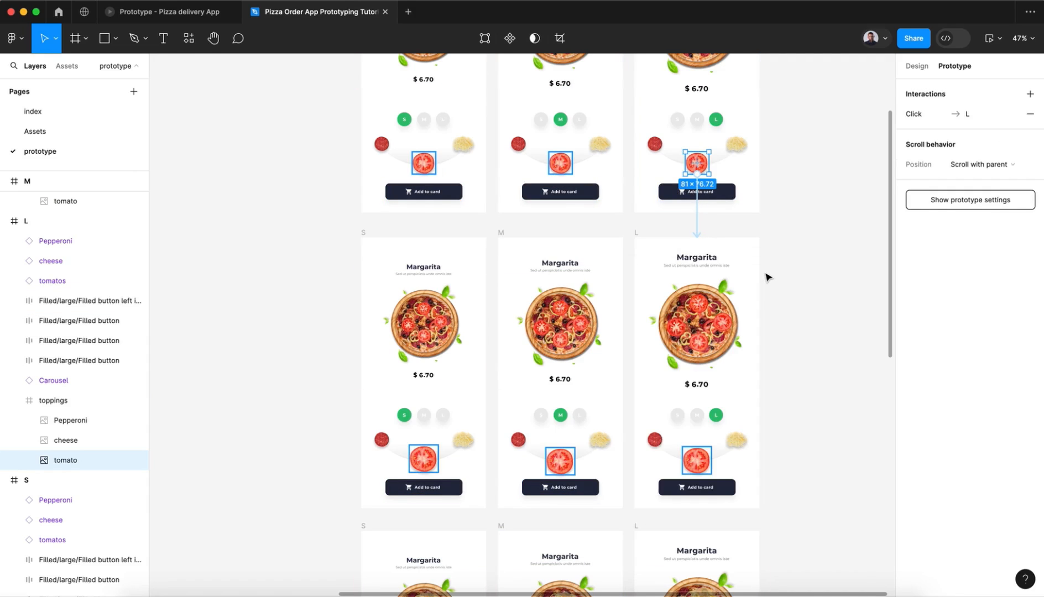
pyautogui.click(765, 274)
# Step: Preview Flow 1, test the tomato topping interaction on the Margarita pizza, and close the preview
pyautogui.scroll(-3, 766, 274)
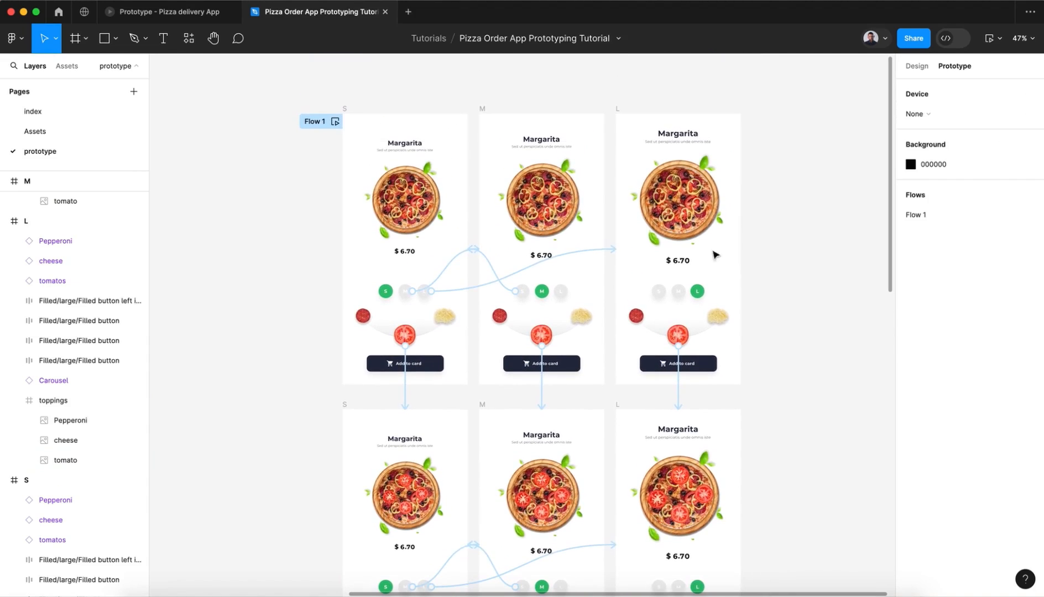
pyautogui.click(334, 121)
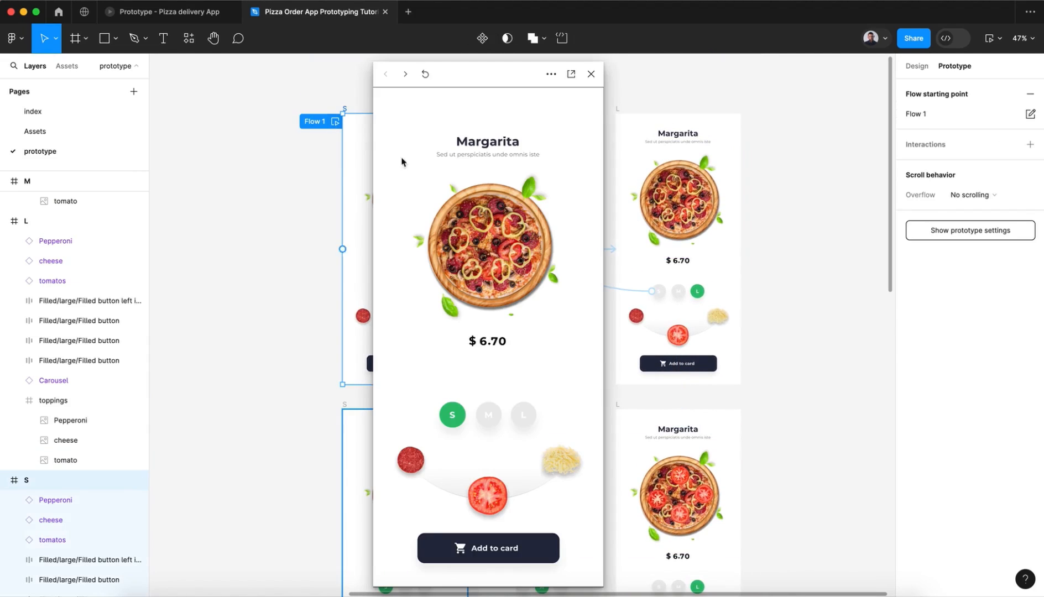
pyautogui.click(488, 494)
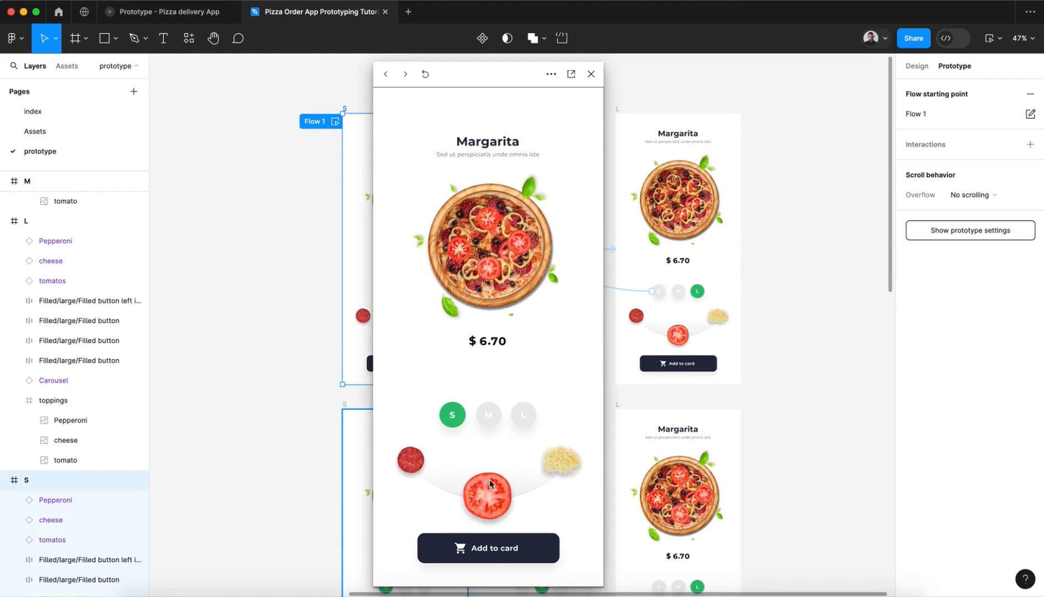
pyautogui.click(489, 485)
pyautogui.click(489, 484)
pyautogui.click(595, 72)
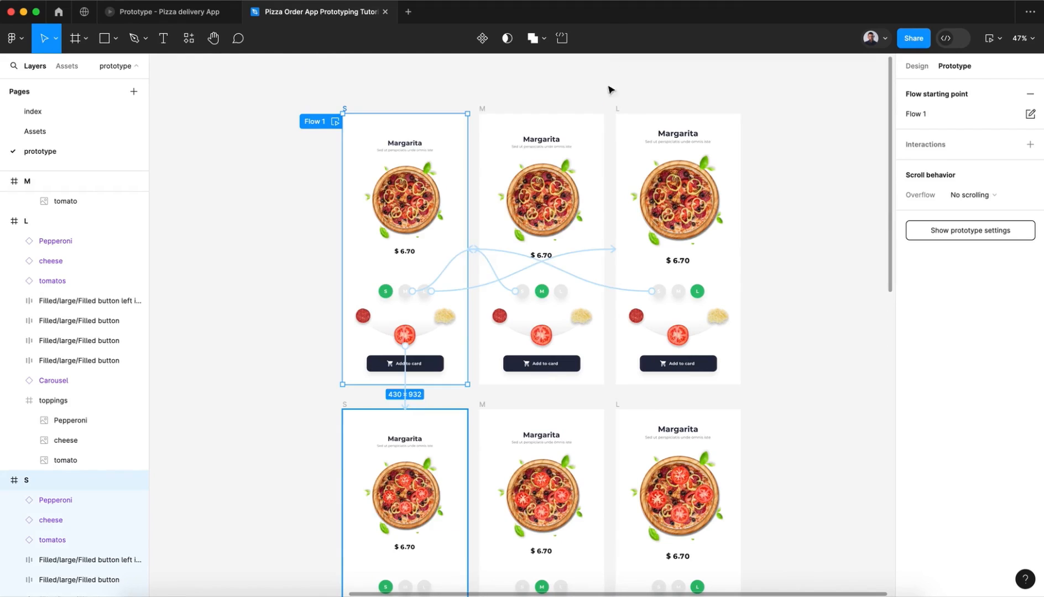
# Step: Link the second-row S frame's enlarged tomato on click back to the top-row S frame with Gentle Smart animate
pyautogui.scroll(-5, 722, 430)
pyautogui.scroll(-1, 713, 436)
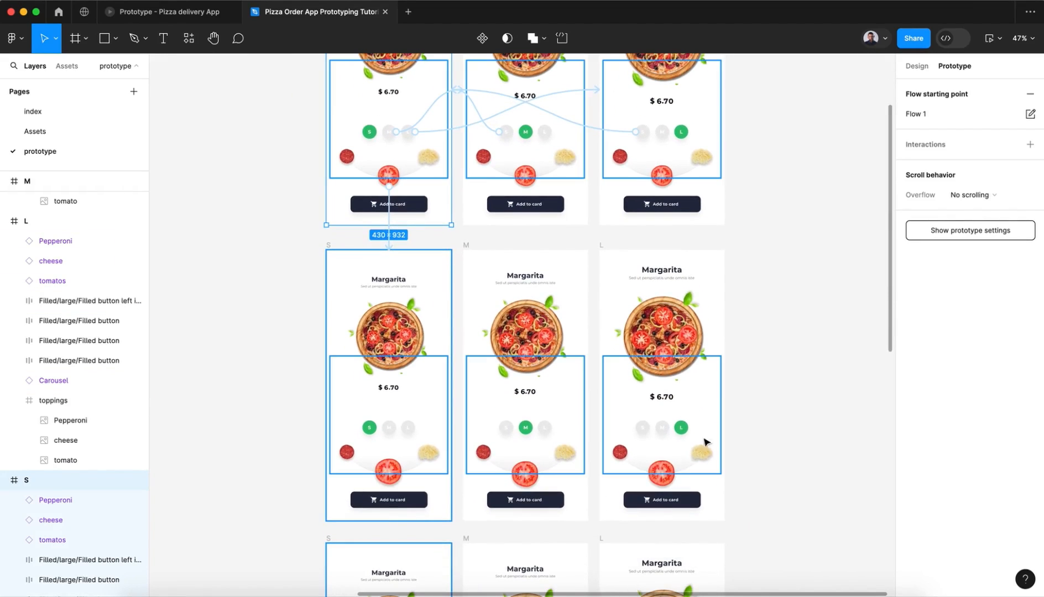
pyautogui.click(674, 471)
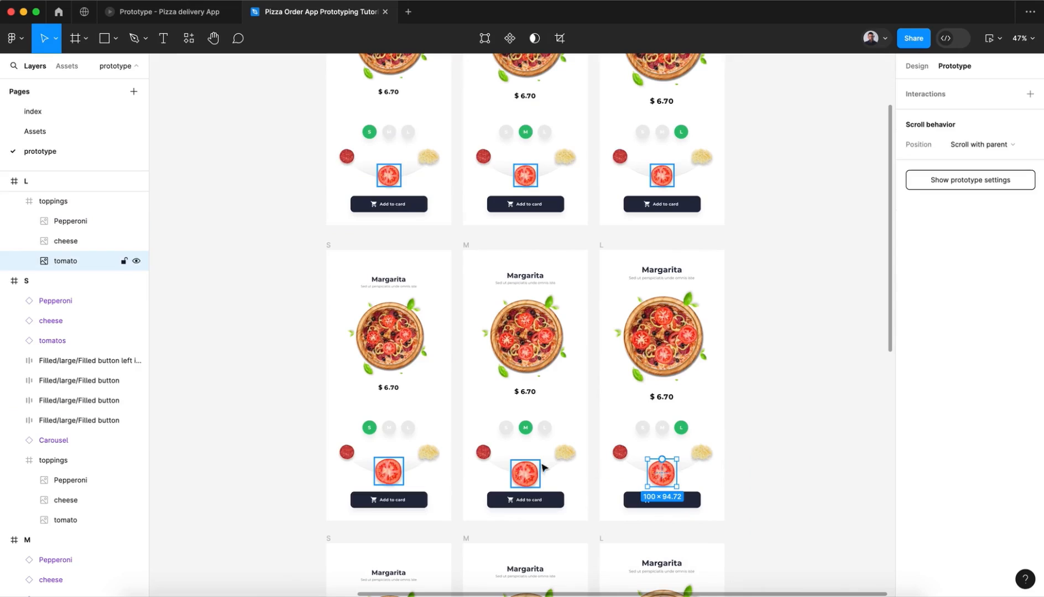
pyautogui.click(393, 468)
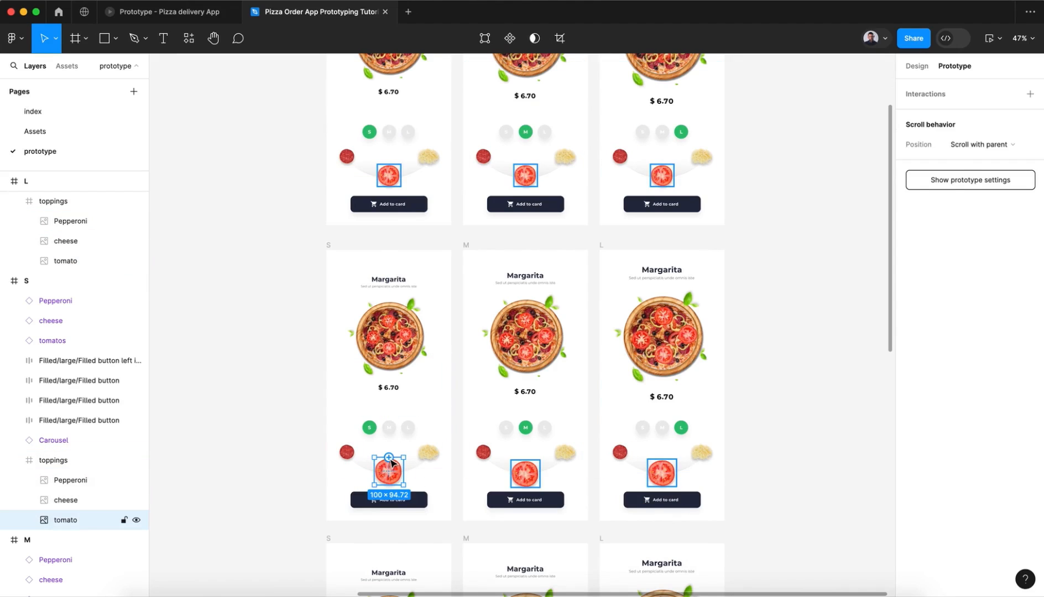
pyautogui.click(389, 458)
pyautogui.moveTo(390, 460); pyautogui.dragTo(390, 217)
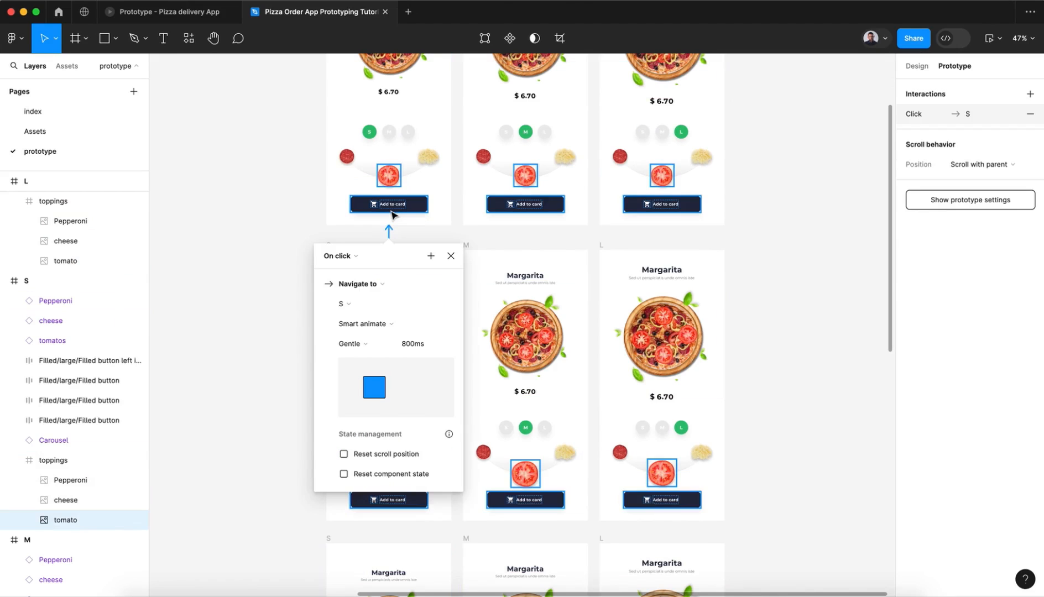
pyautogui.click(450, 260)
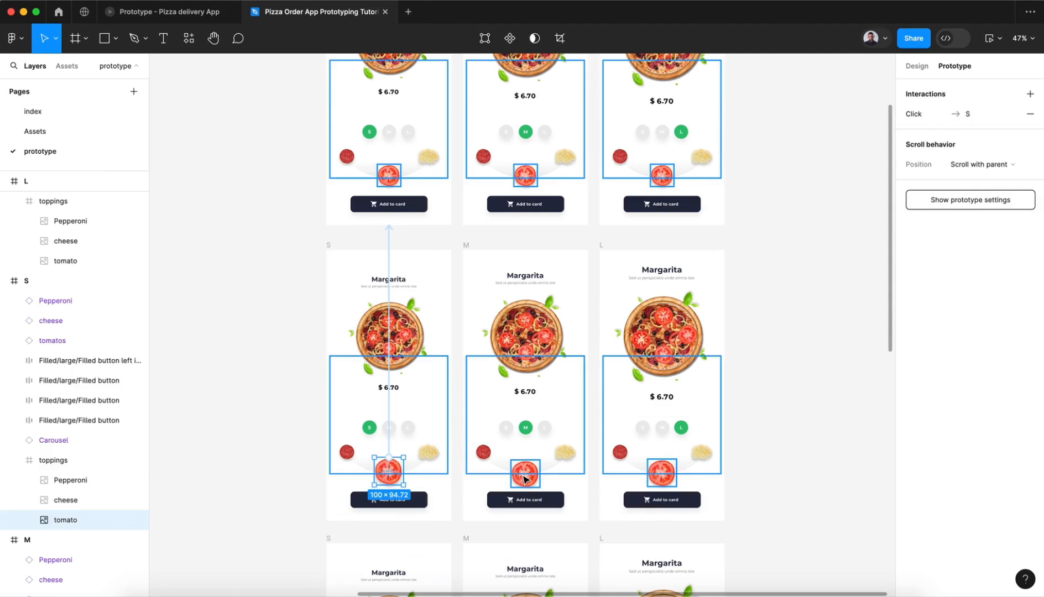
# Step: Link the second-row M frame's enlarged tomato on click back to the top-row M frame with Gentle Smart animate
pyautogui.click(524, 474)
pyautogui.click(863, 410)
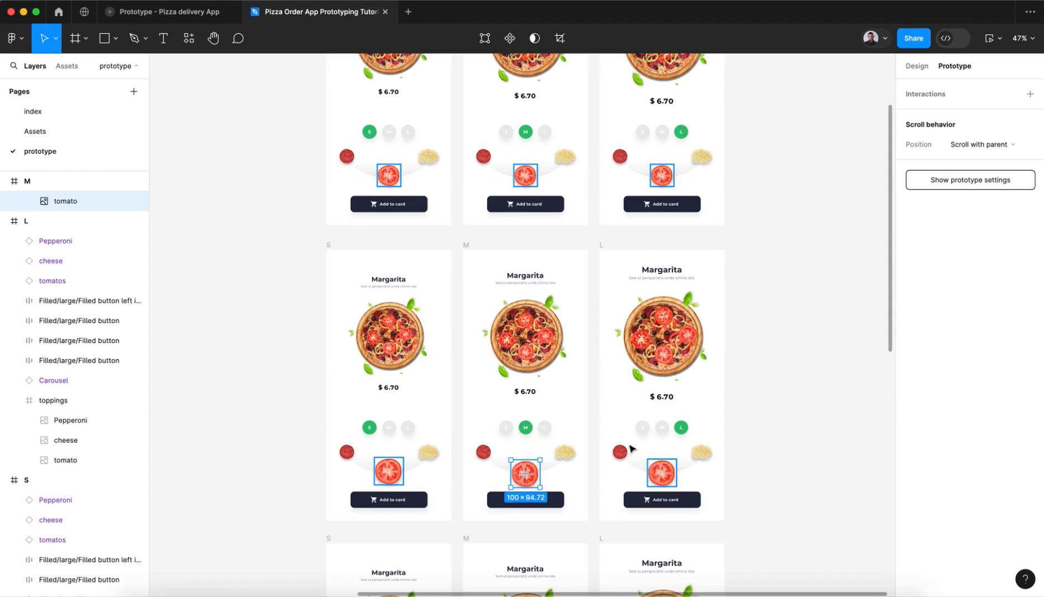
pyautogui.moveTo(528, 462); pyautogui.dragTo(545, 226)
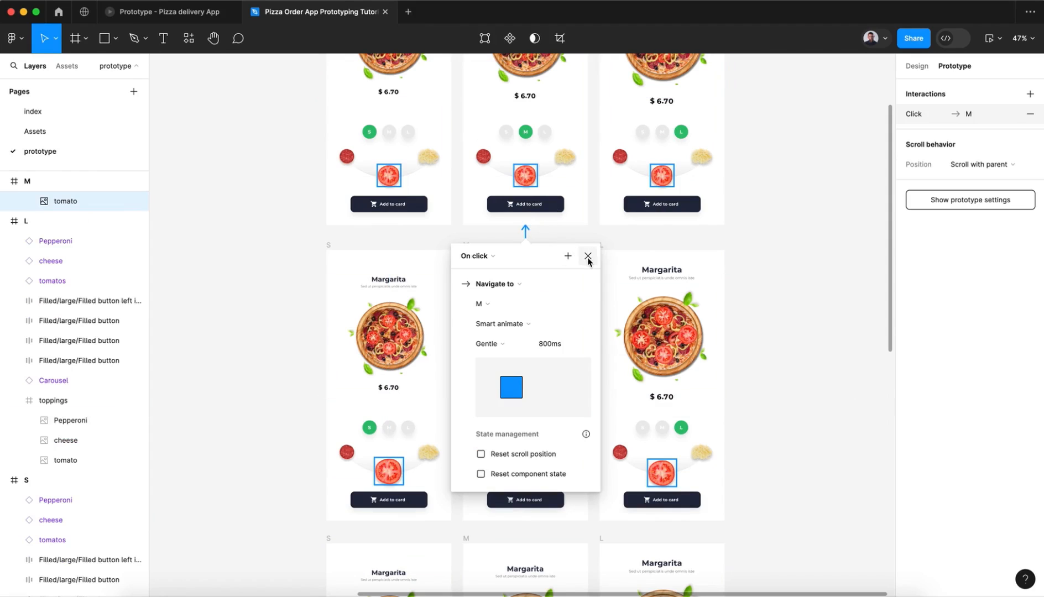
pyautogui.click(588, 256)
# Step: Link the second-row L frame's enlarged tomato on click back to the top-row L frame with Gentle Smart animate
pyautogui.click(660, 472)
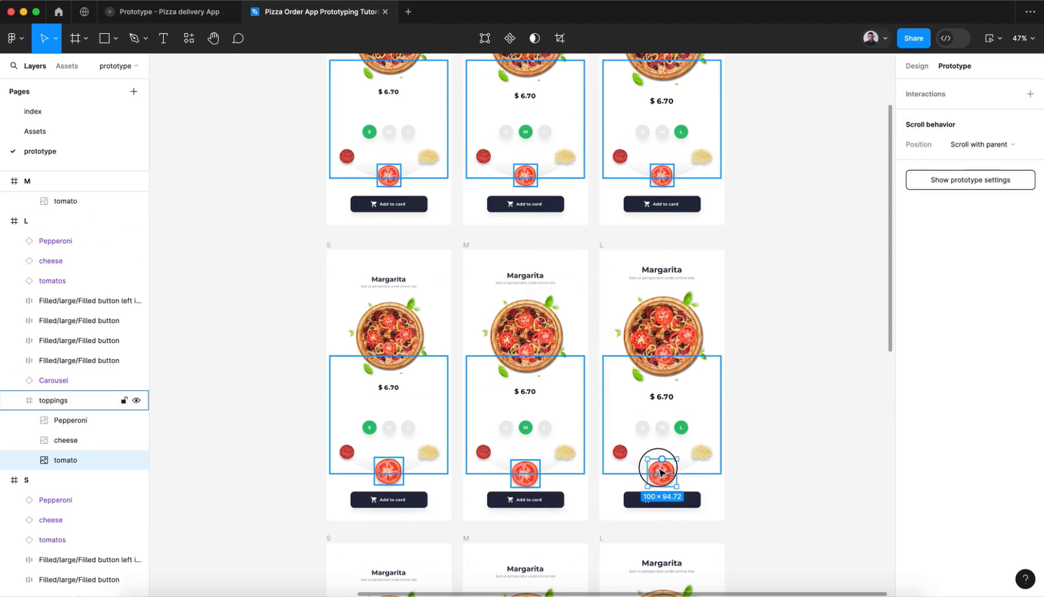
pyautogui.moveTo(661, 459); pyautogui.dragTo(664, 224)
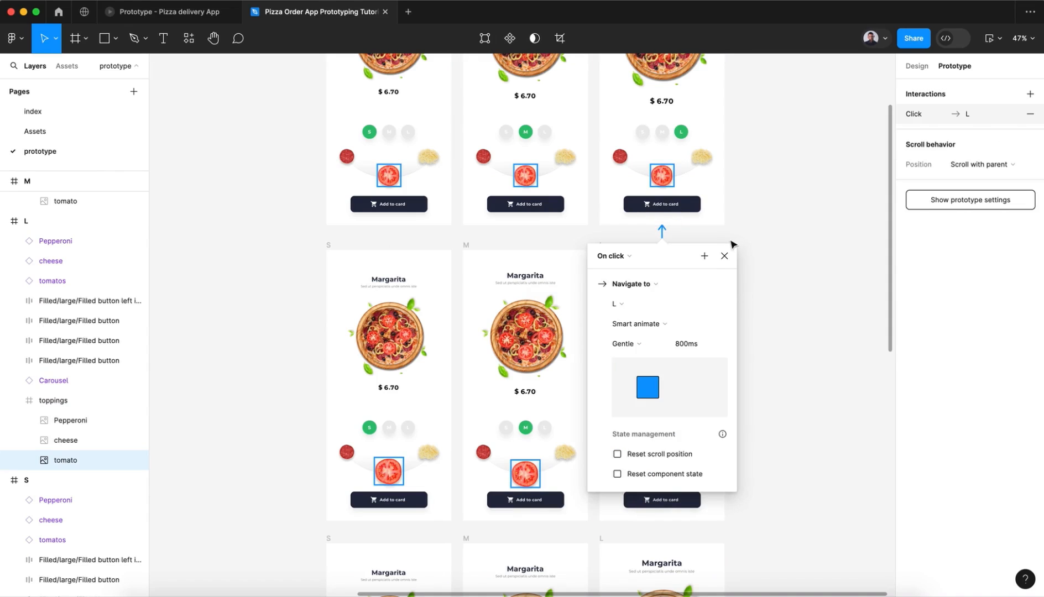
pyautogui.click(723, 256)
pyautogui.click(745, 266)
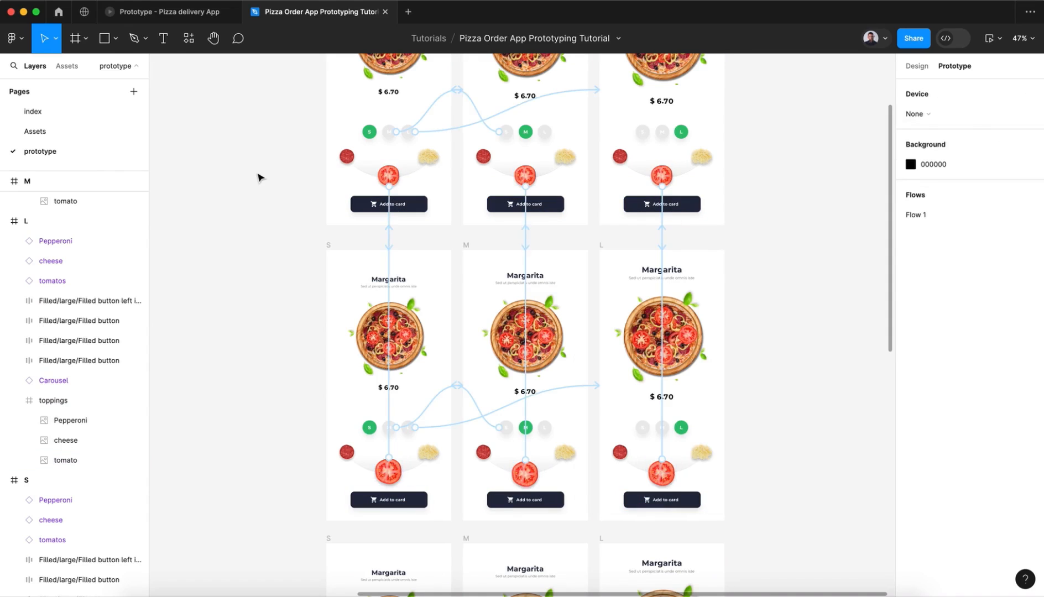
# Step: Preview Flow 1, toggle the tomato topping on and off, and repeat the test after swiping to the Napolitano pizza
pyautogui.scroll(5, 260, 177)
pyautogui.click(318, 167)
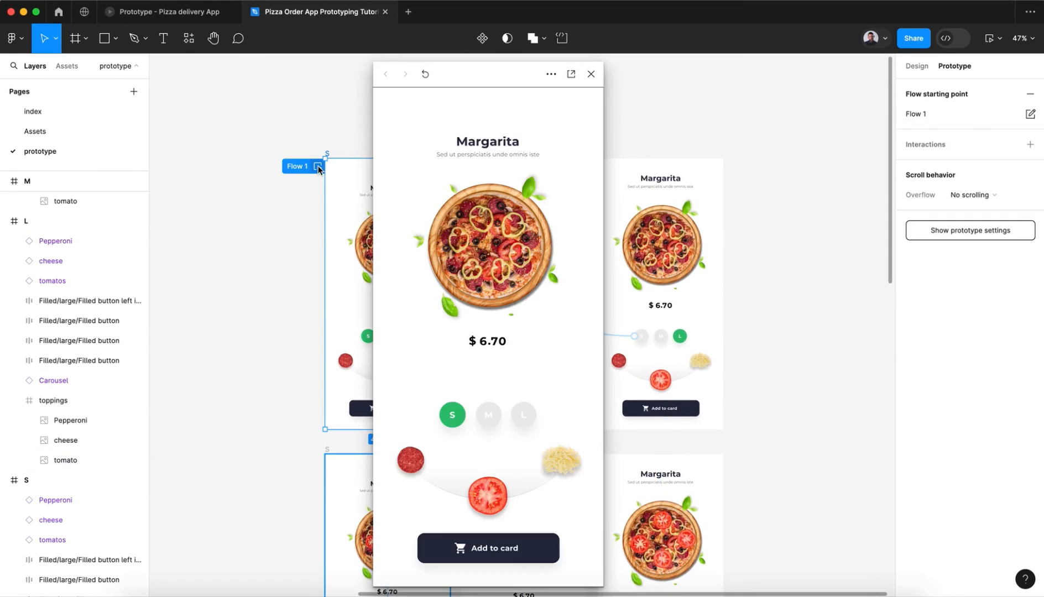
pyautogui.click(486, 492)
pyautogui.click(486, 494)
pyautogui.moveTo(490, 269); pyautogui.dragTo(393, 255)
pyautogui.click(493, 484)
pyautogui.click(493, 485)
pyautogui.click(487, 504)
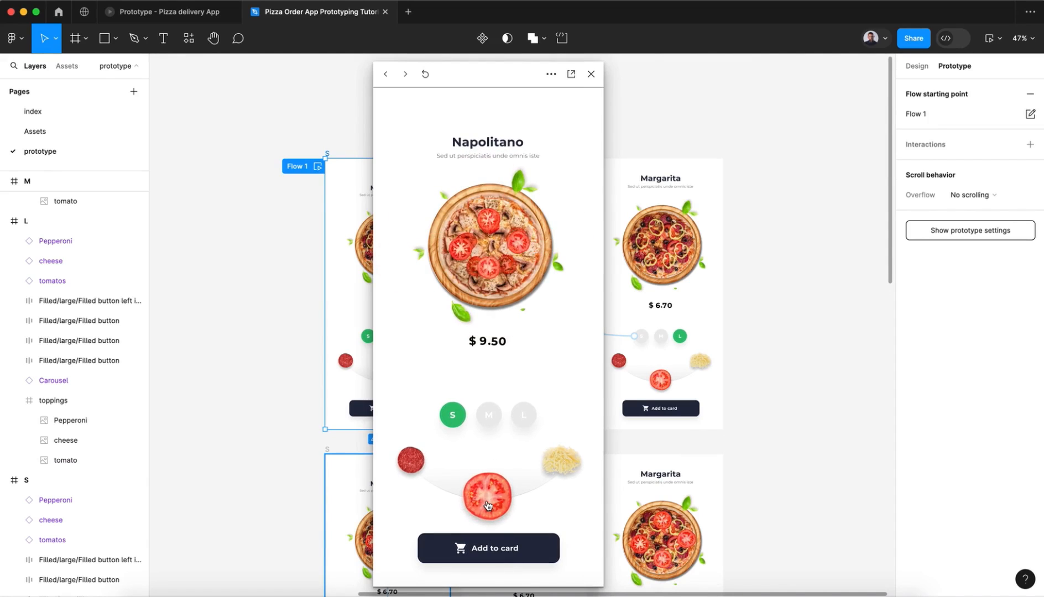
pyautogui.click(489, 506)
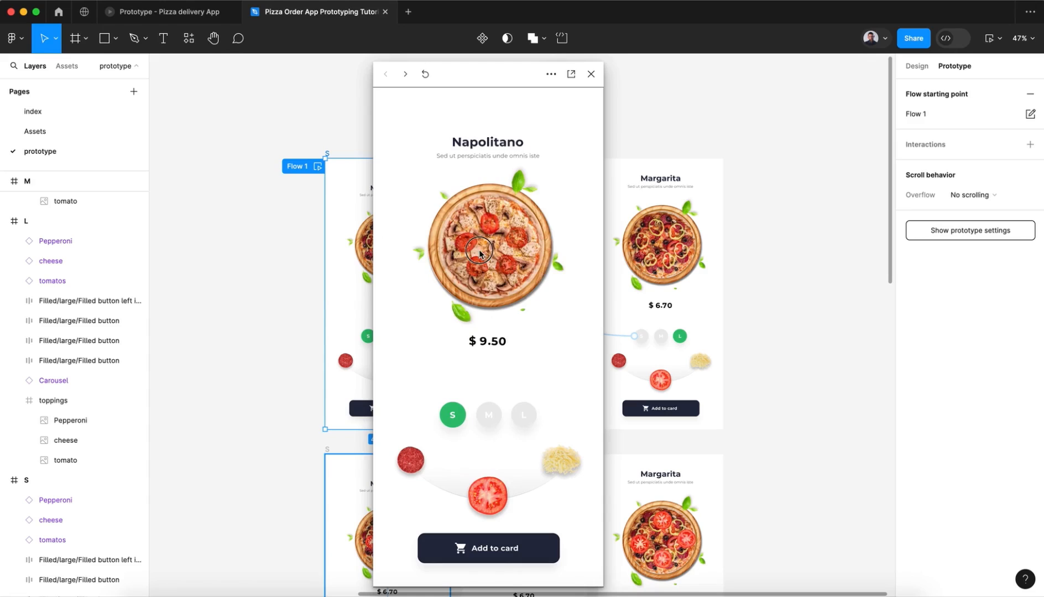
# Step: Swipe the previewed carousel to the Chicago pizza, toggle its tomato topping on and off, and close the preview
pyautogui.moveTo(475, 267); pyautogui.dragTo(702, 281)
pyautogui.moveTo(473, 263); pyautogui.dragTo(559, 268)
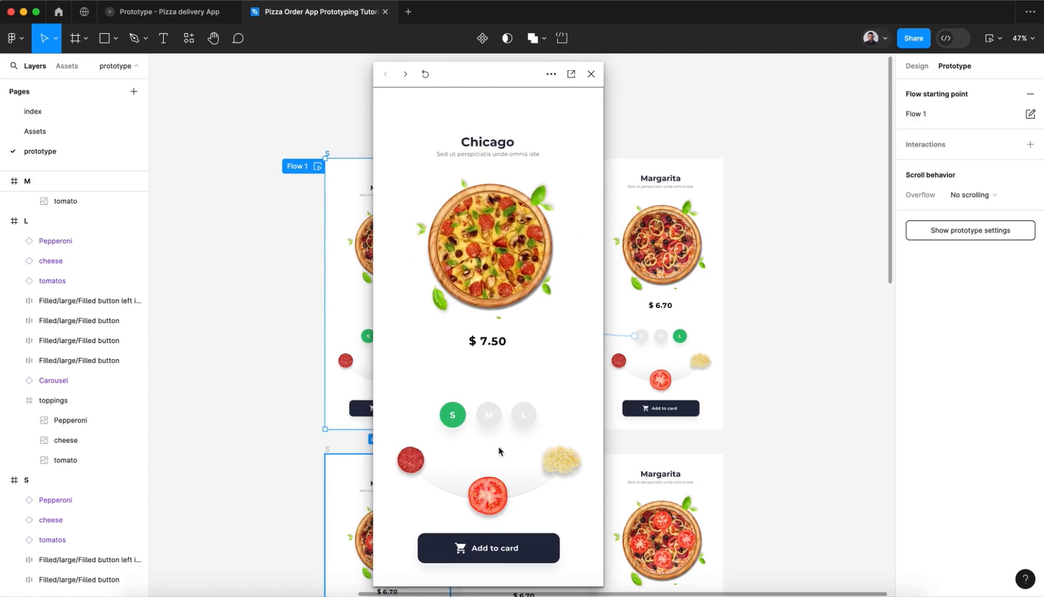
pyautogui.click(492, 488)
pyautogui.click(493, 488)
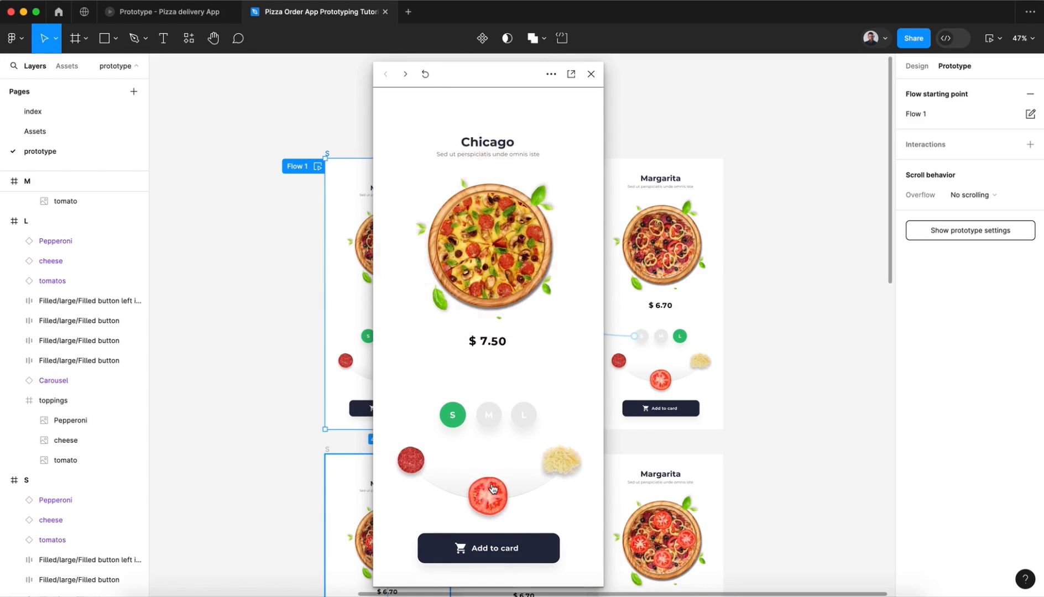
pyautogui.click(589, 76)
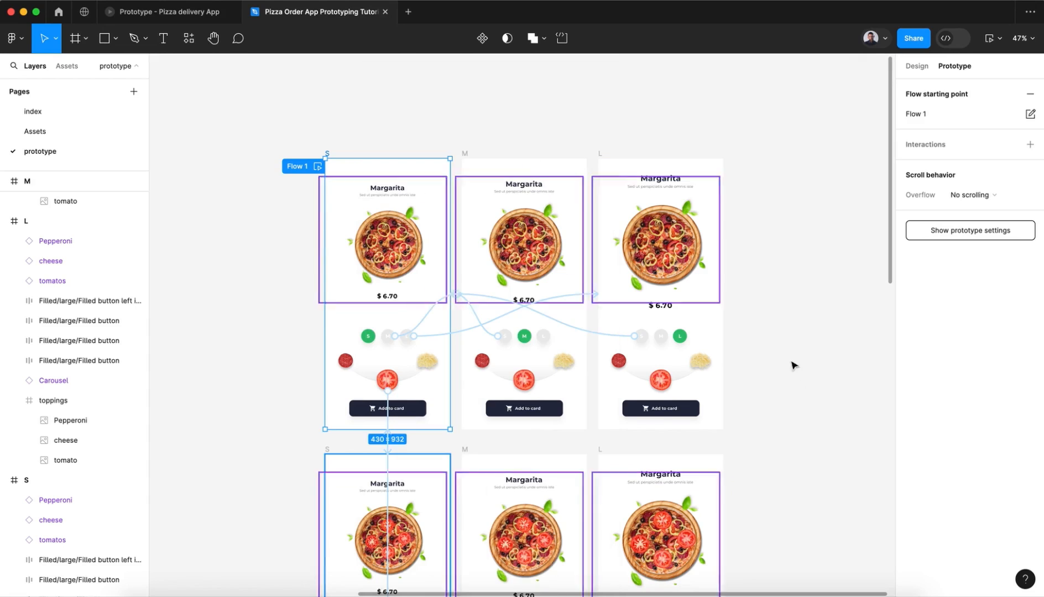
# Step: Link the top-row S frame's pepperoni on click to the bottom-row S frame with Gentle 800 ms Smart animate
pyautogui.click(794, 403)
pyautogui.scroll(-5, 796, 404)
pyautogui.scroll(-2, 796, 405)
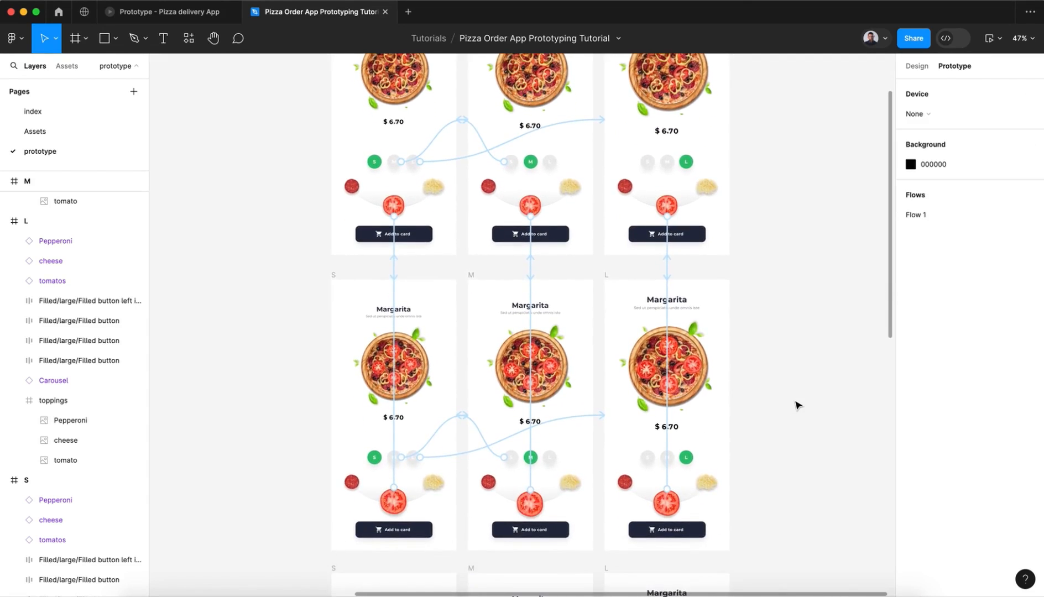
pyautogui.scroll(-3, 795, 403)
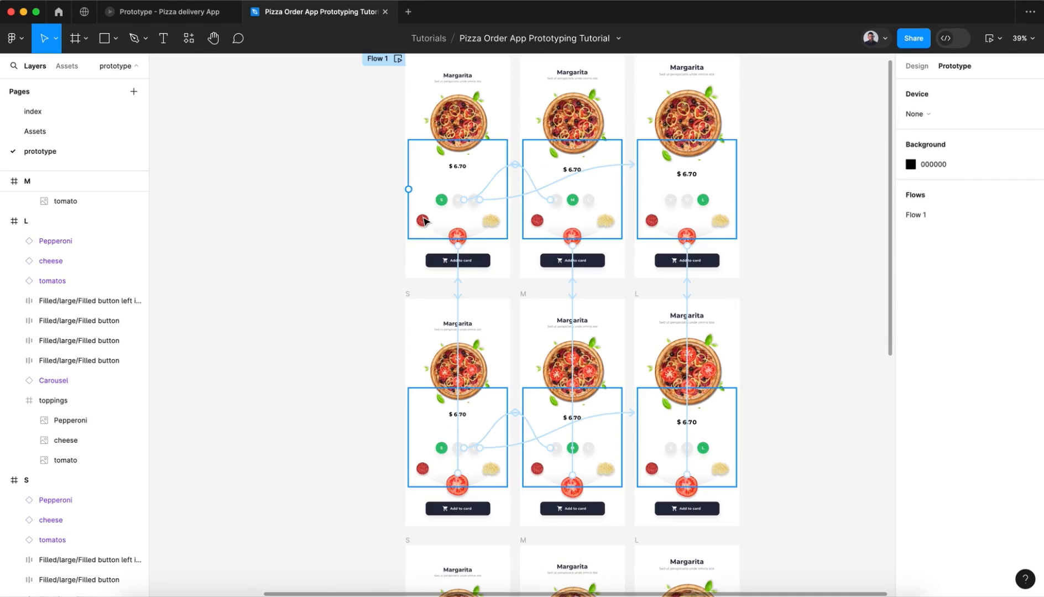
pyautogui.keyDown('super'); pyautogui.click(423, 220); pyautogui.keyUp('super')
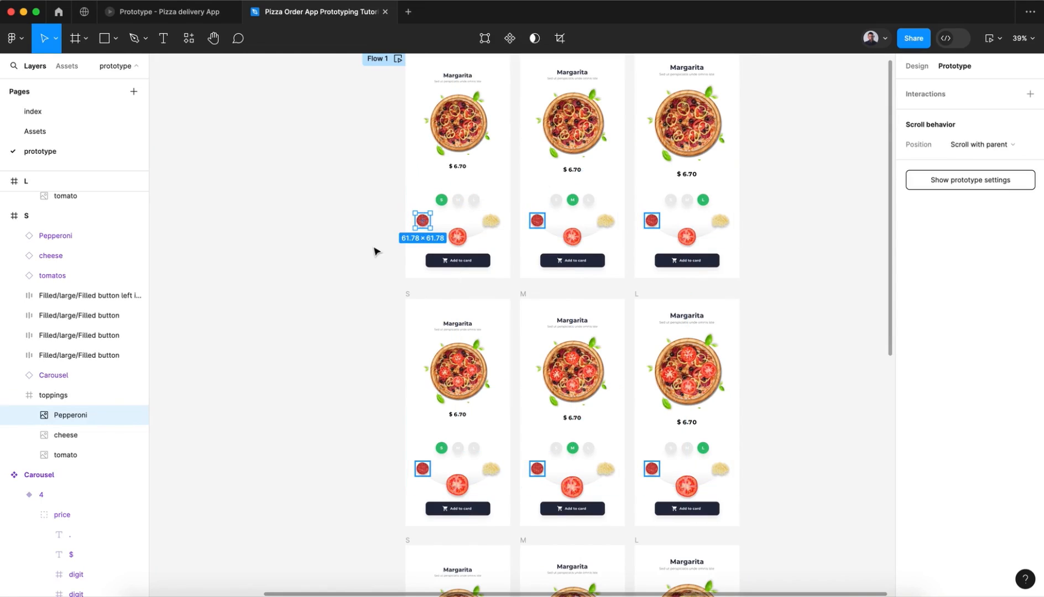
pyautogui.scroll(1, 373, 252)
pyautogui.scroll(-3, 374, 252)
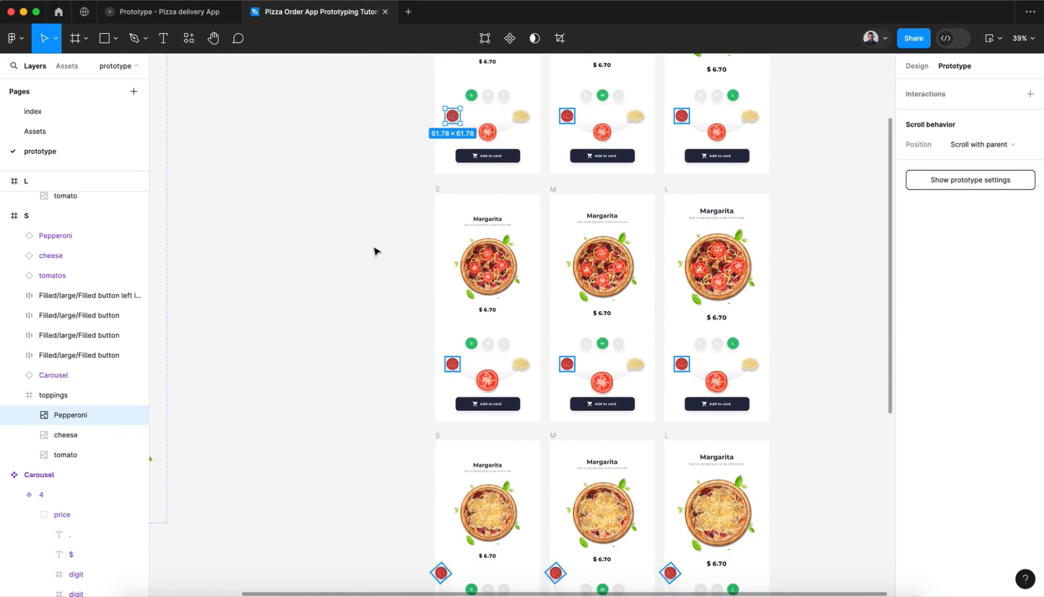
pyautogui.moveTo(451, 123); pyautogui.dragTo(442, 515)
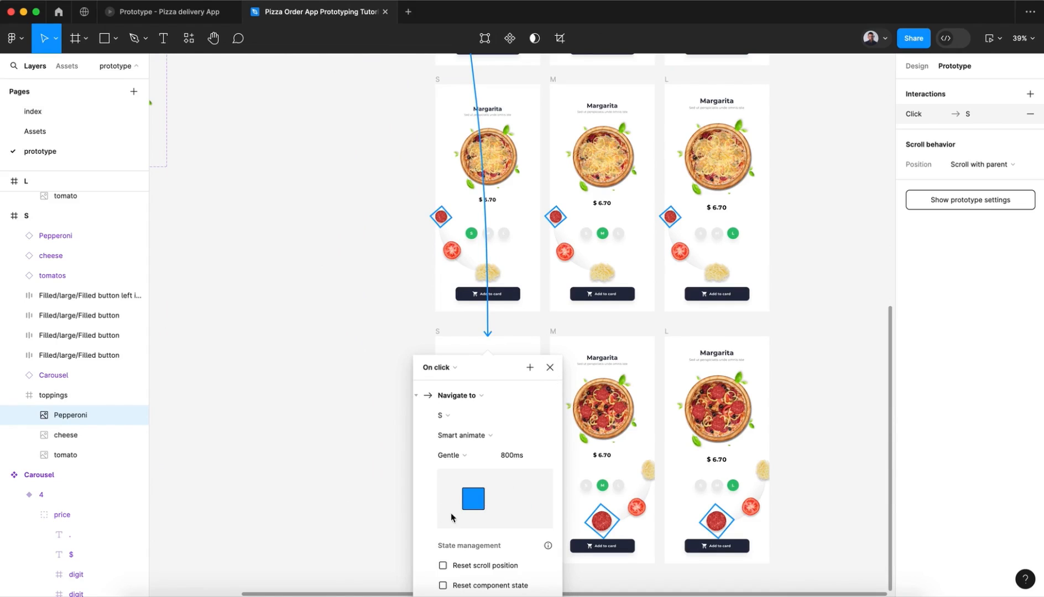
pyautogui.click(549, 365)
pyautogui.click(385, 299)
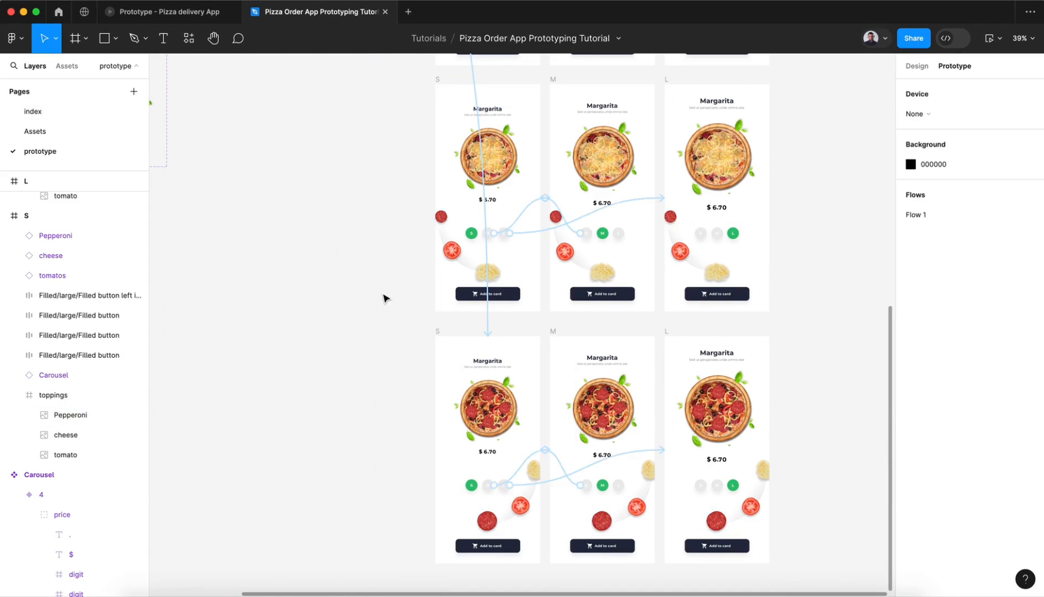
# Step: Link the second-row S frame's pepperoni on click to the bottom-row S frame with Gentle 800 ms Smart animate
pyautogui.scroll(-5, 386, 298)
pyautogui.scroll(2, 386, 299)
pyautogui.scroll(-3, 385, 298)
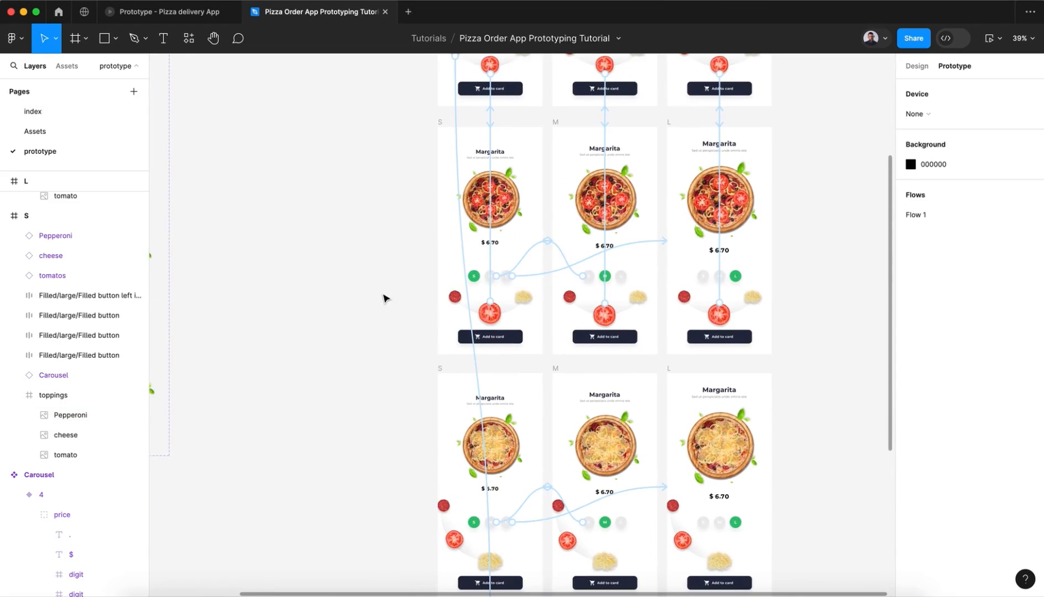
pyautogui.click(455, 299)
pyautogui.click(455, 299)
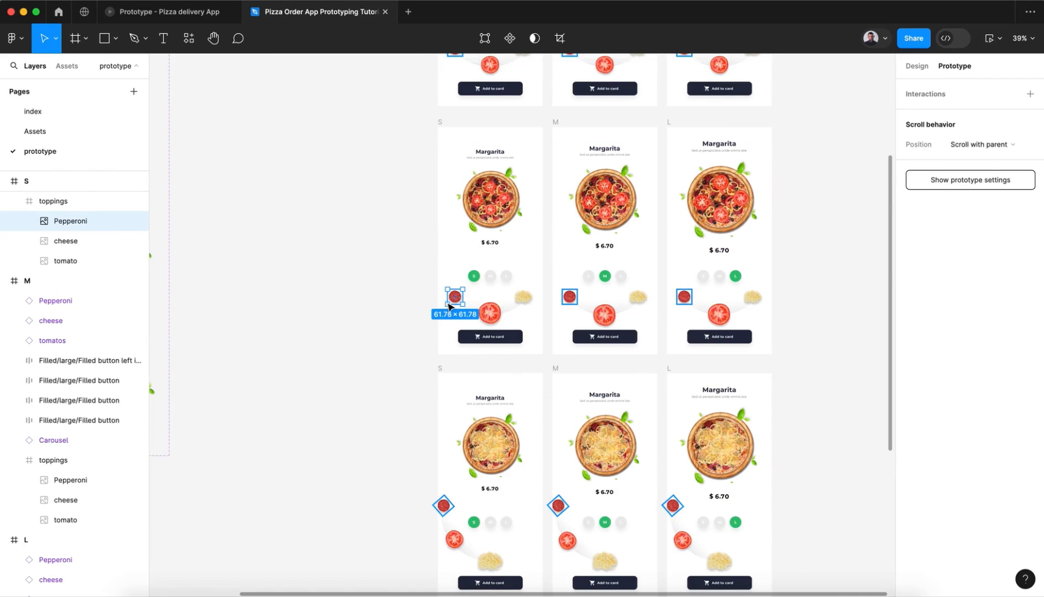
pyautogui.moveTo(449, 305); pyautogui.dragTo(457, 476)
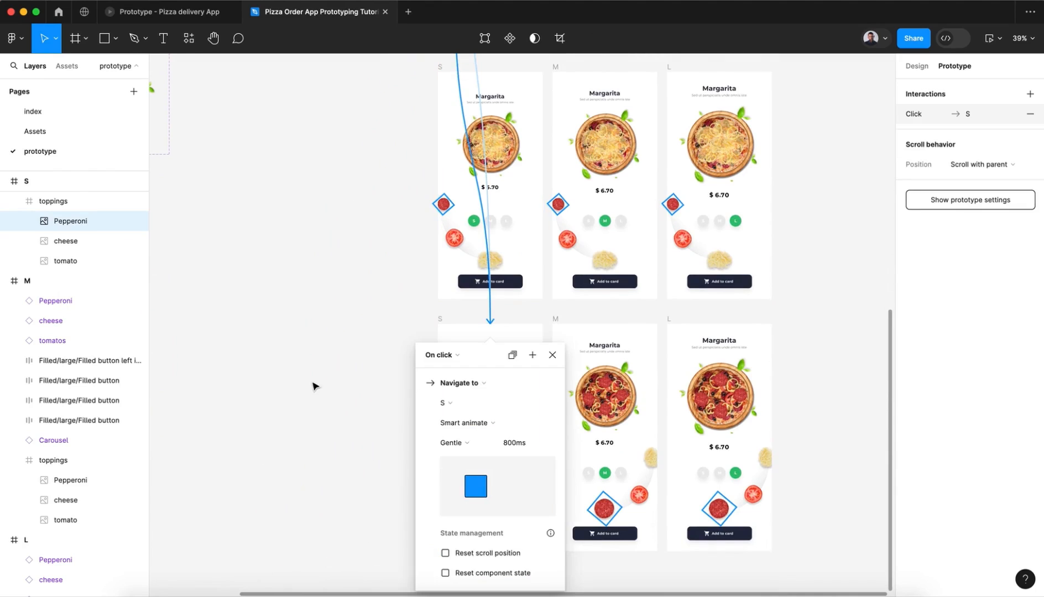
pyautogui.click(320, 364)
# Step: Link the third-row S frame's pepperoni on click to the bottom-row S frame with Gentle 800 ms Smart animate
pyautogui.click(445, 204)
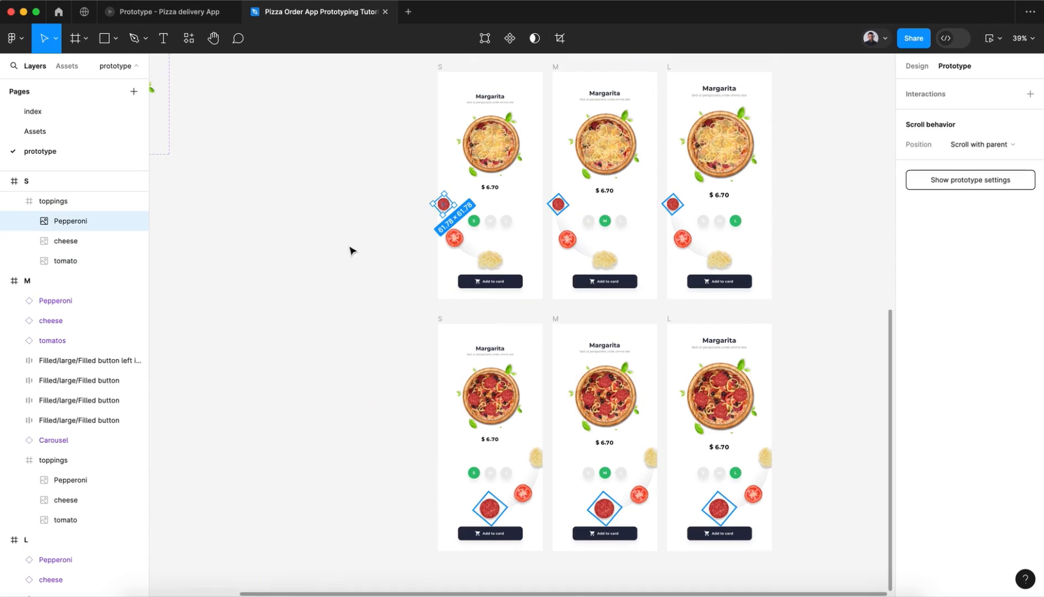
pyautogui.moveTo(433, 204); pyautogui.dragTo(474, 439)
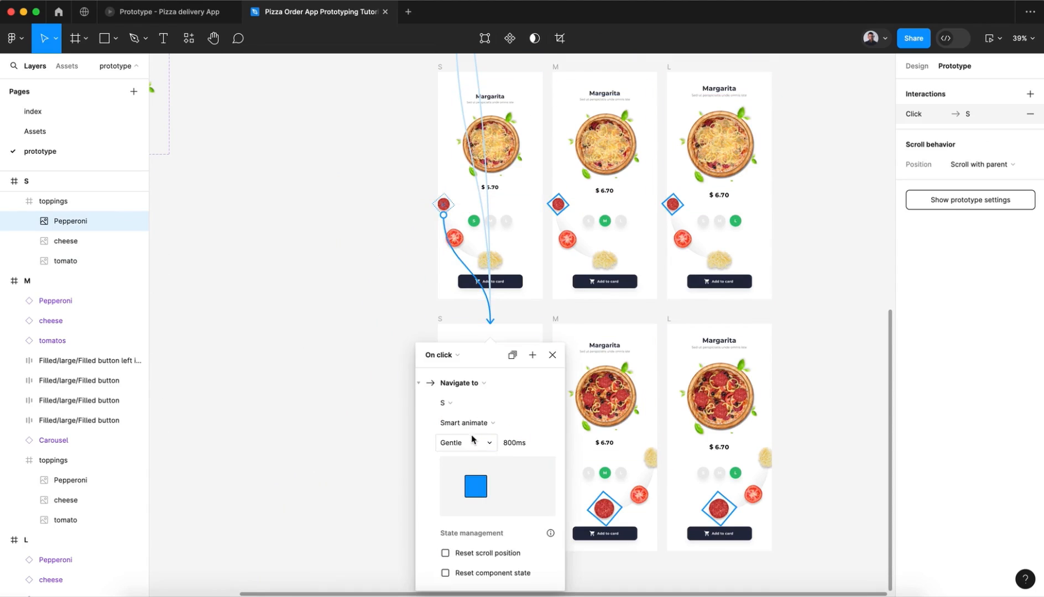
pyautogui.click(555, 355)
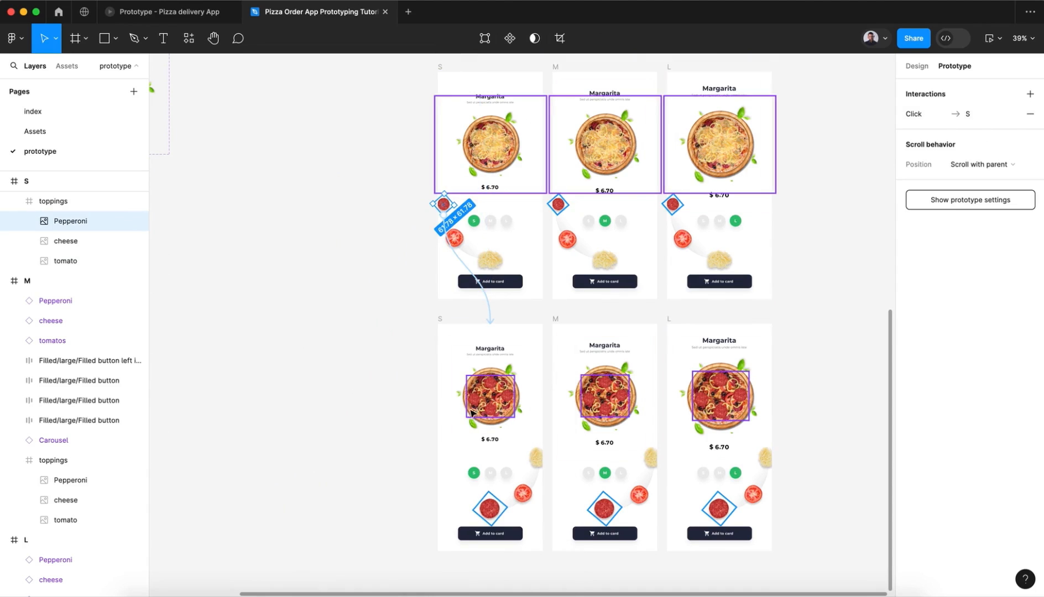
pyautogui.click(789, 403)
# Step: Link the bottom-row S frame's enlarged pepperoni on click back to the top-row S frame with Gentle 800 ms Smart animate
pyautogui.scroll(5, 787, 402)
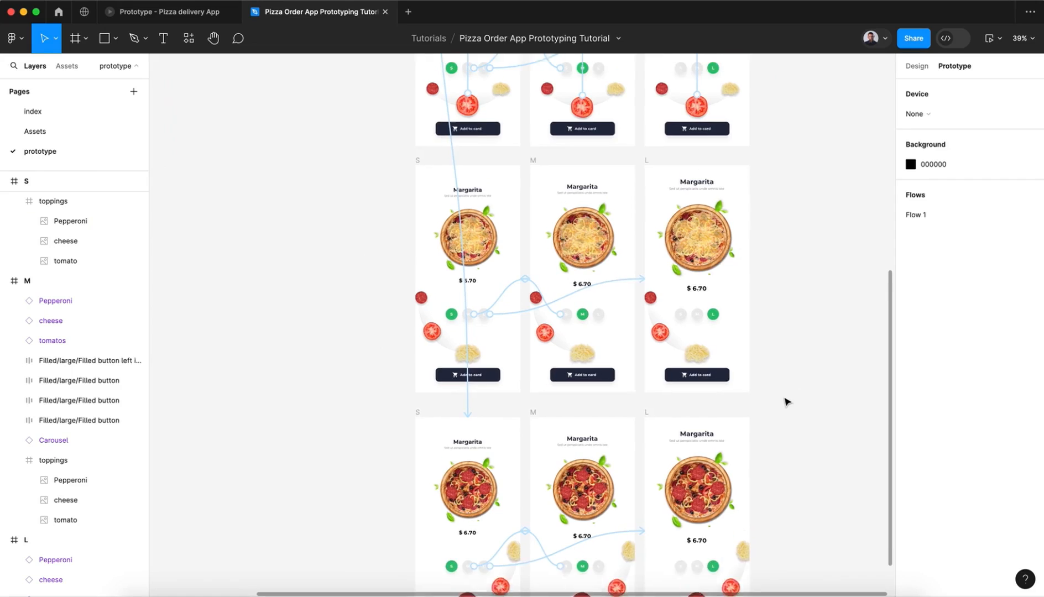
pyautogui.scroll(2, 787, 402)
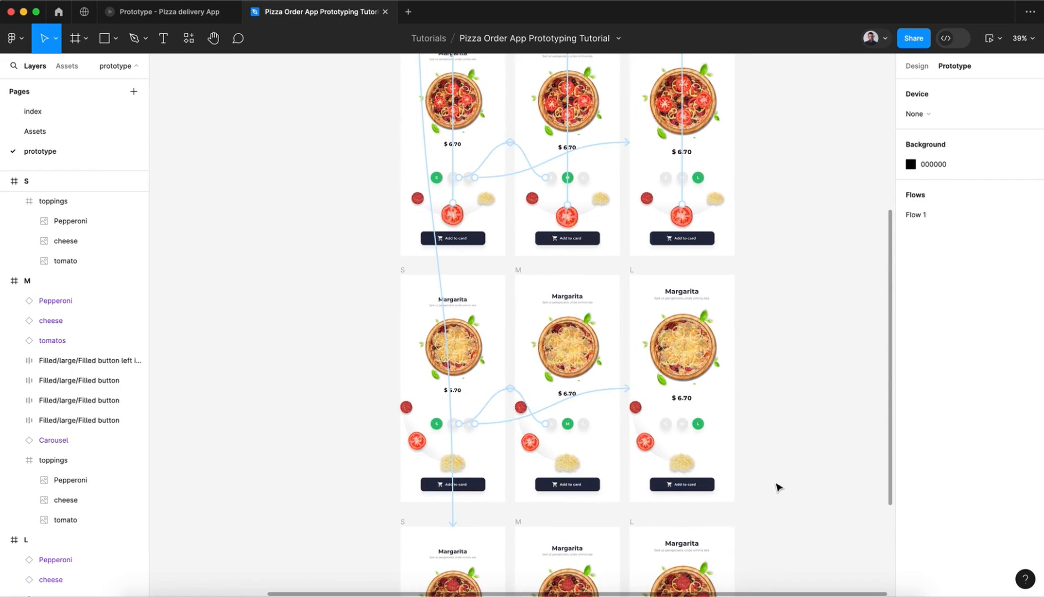
pyautogui.scroll(8, 777, 485)
pyautogui.scroll(-10, 780, 486)
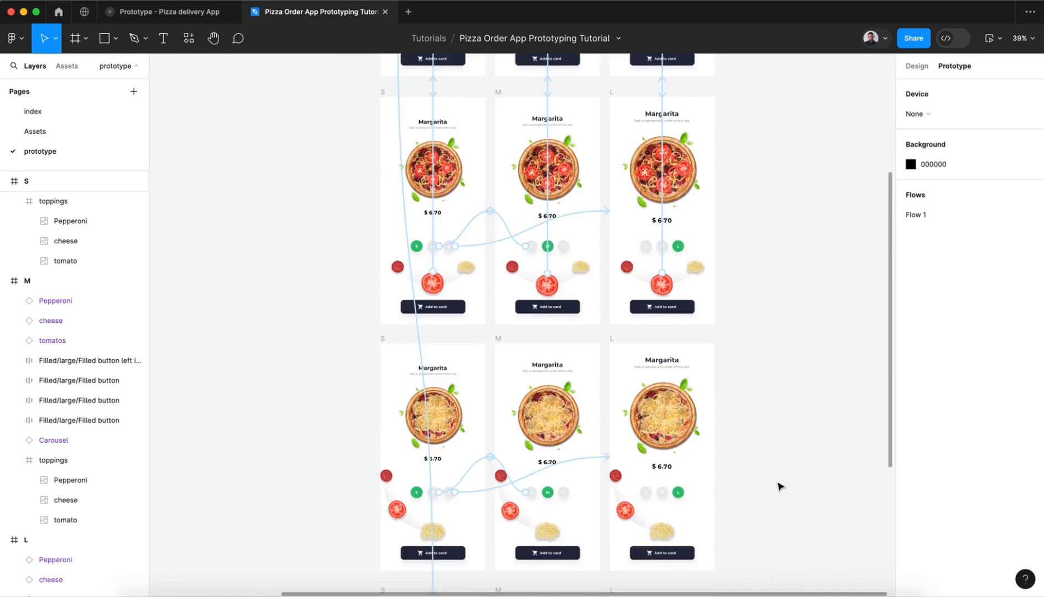
pyautogui.hscroll(-1, 780, 486)
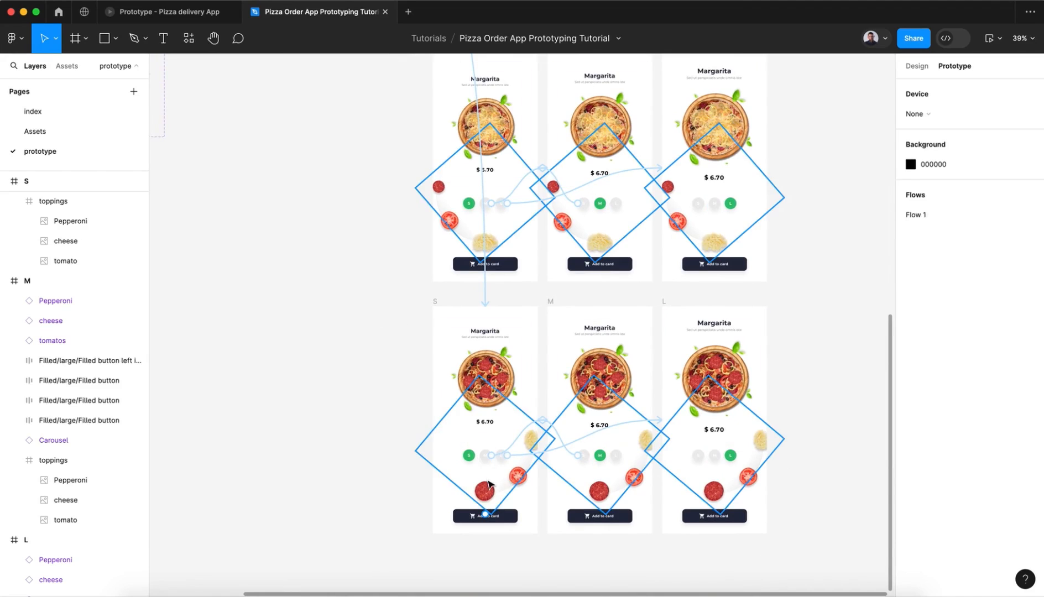
pyautogui.click(487, 494)
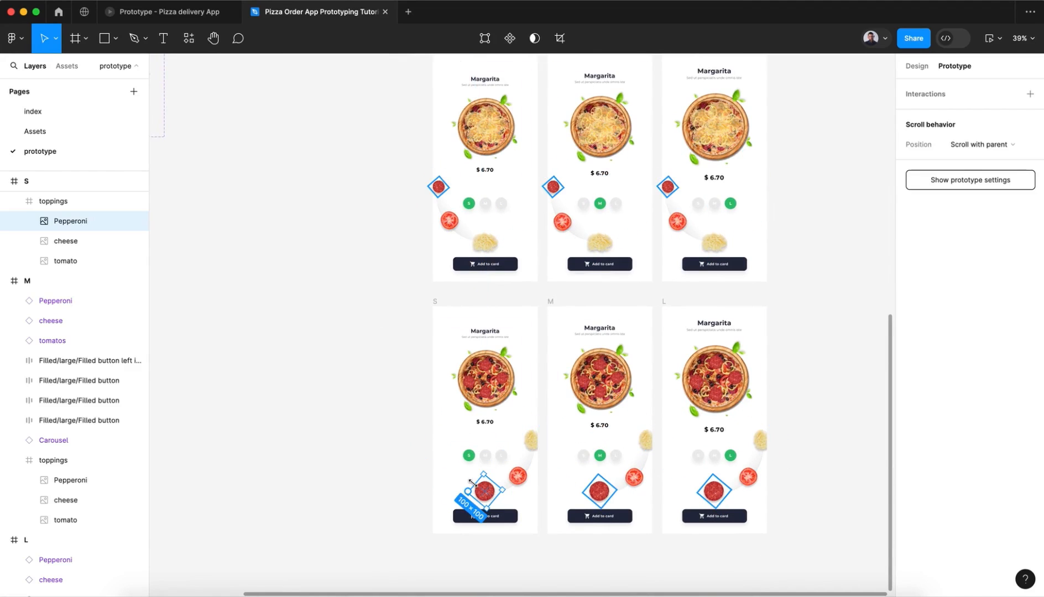
pyautogui.moveTo(467, 490); pyautogui.dragTo(468, 490)
pyautogui.moveTo(471, 494)
pyautogui.mouseDown()
pyautogui.moveTo(249, 221)
pyautogui.moveTo(284, 88)
pyautogui.moveTo(452, 396)
pyautogui.moveTo(471, 478)
pyautogui.mouseUp()
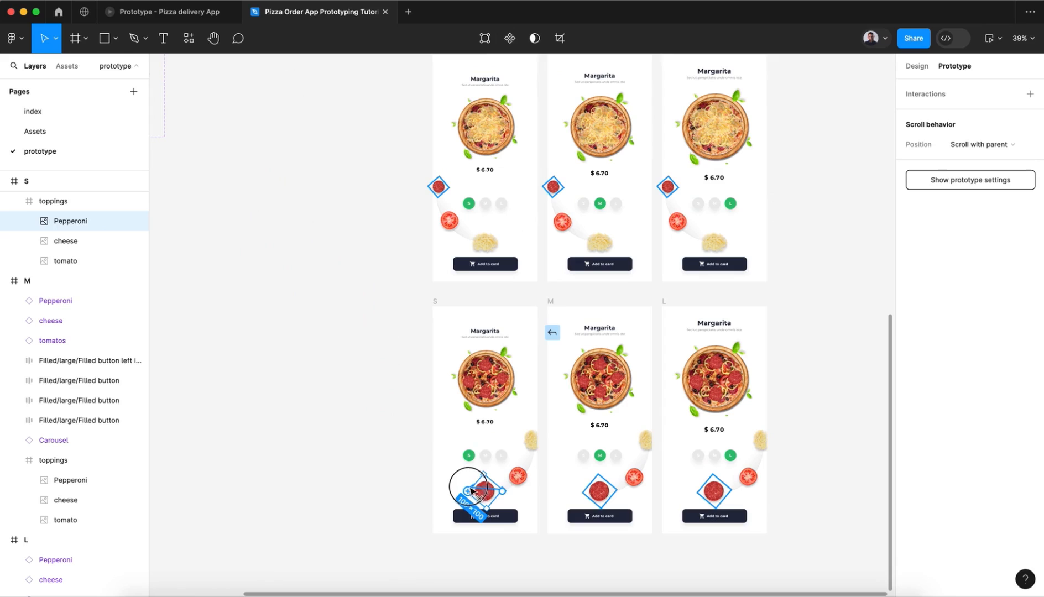
pyautogui.moveTo(467, 485); pyautogui.dragTo(231, 4)
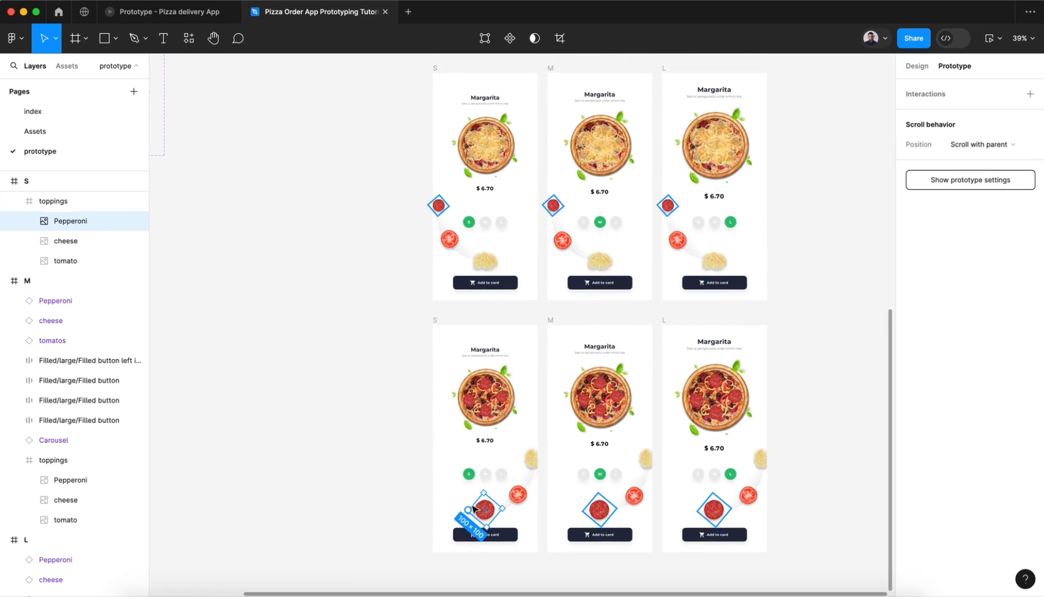
pyautogui.moveTo(468, 509); pyautogui.dragTo(482, 233)
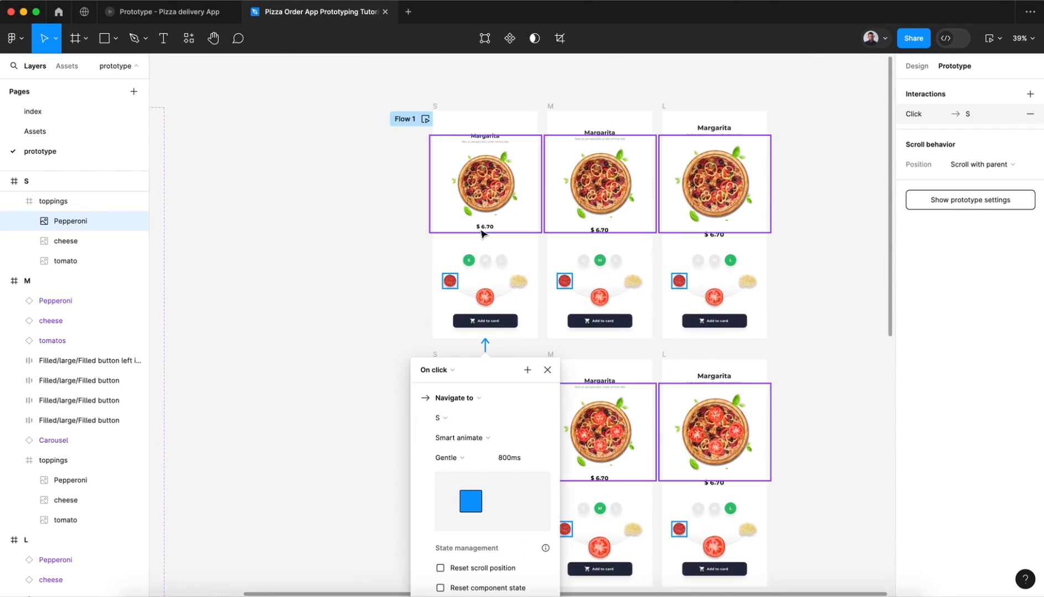
pyautogui.click(546, 370)
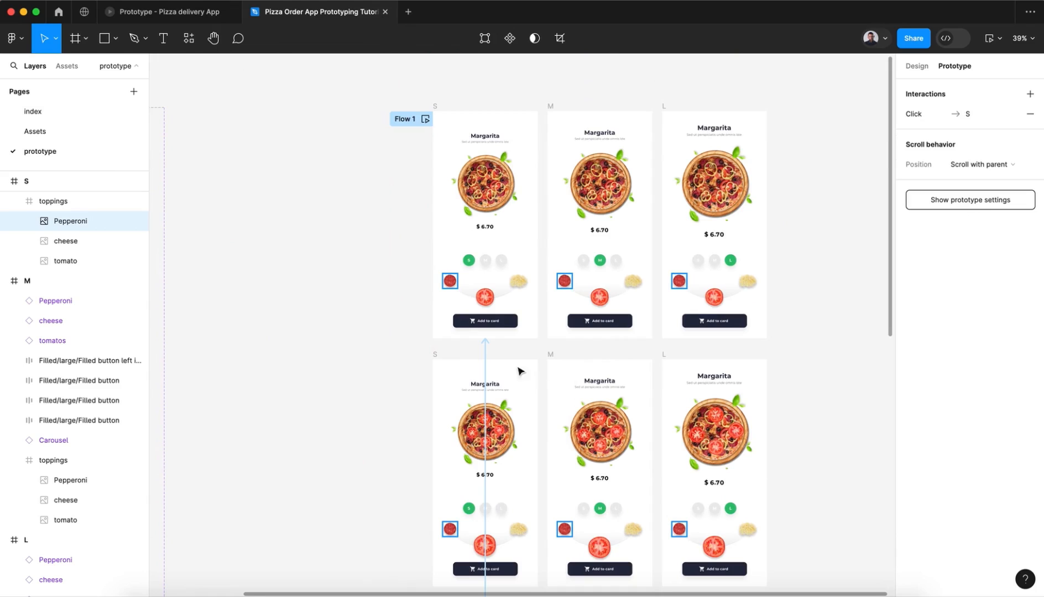
pyautogui.click(414, 385)
# Step: Link the top-row M frame's pepperoni on click to the bottom-row M frame with Gentle 800 ms Smart animate
pyautogui.scroll(-2, 413, 385)
pyautogui.hscroll(4, 413, 385)
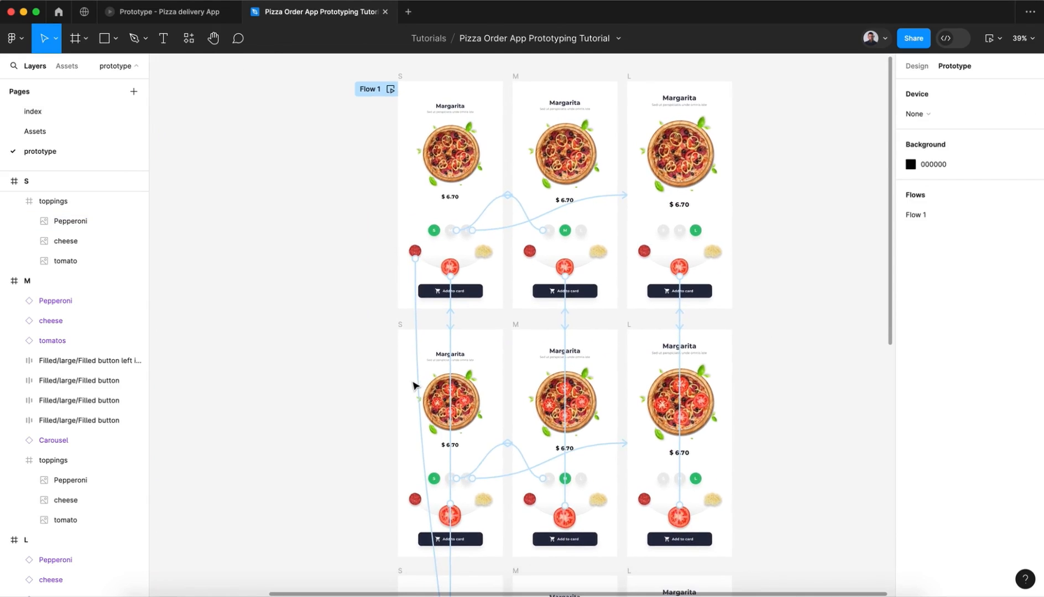
pyautogui.scroll(-3, 413, 386)
pyautogui.hscroll(4, 413, 385)
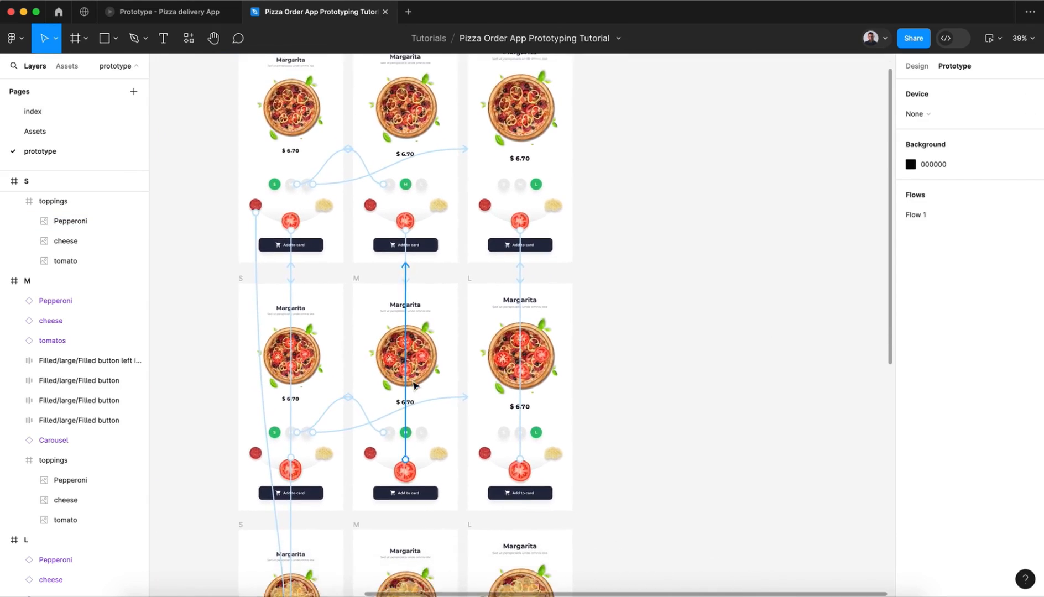
pyautogui.scroll(-2, 413, 385)
pyautogui.hscroll(-1, 414, 385)
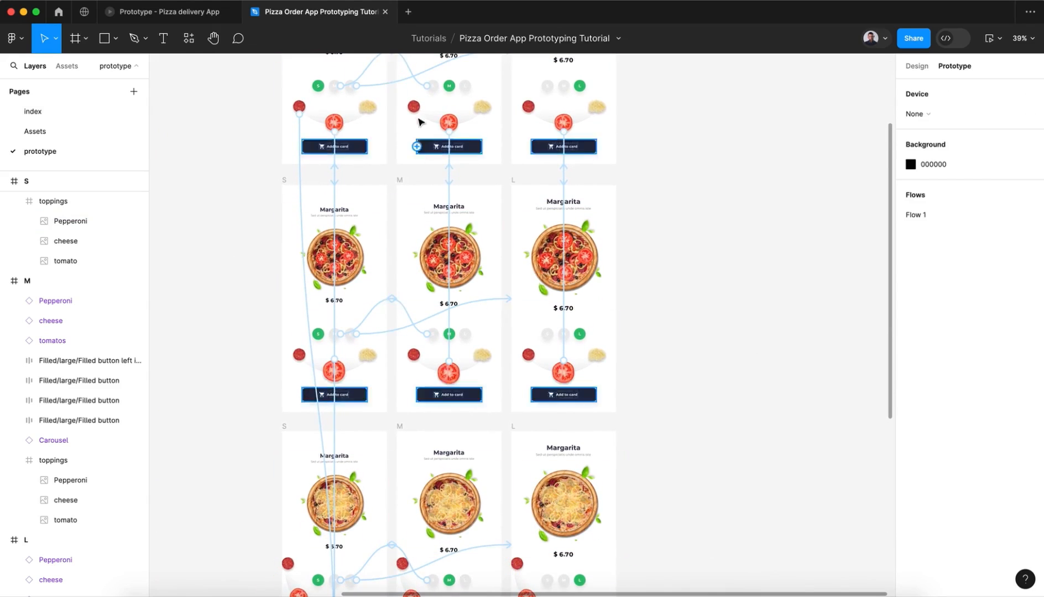
pyautogui.click(415, 107)
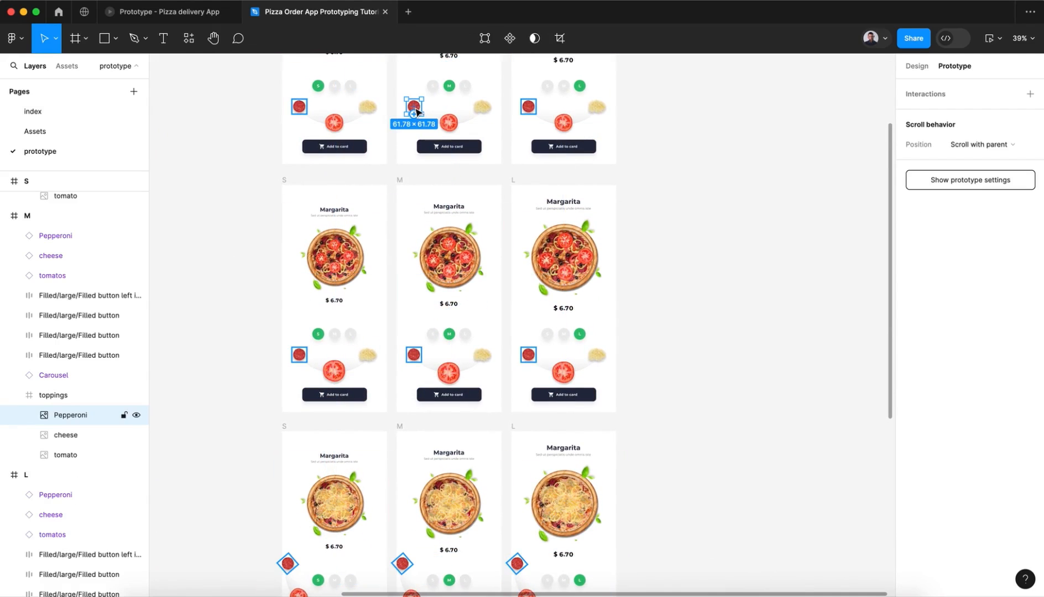
pyautogui.moveTo(414, 114); pyautogui.dragTo(431, 485)
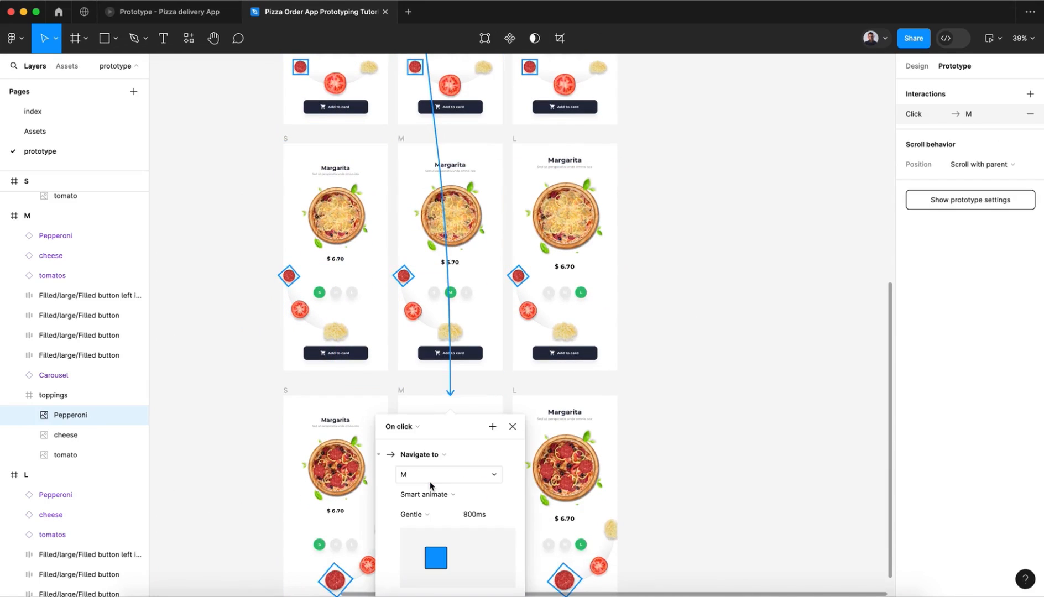
pyautogui.click(238, 387)
# Step: Link the second-row M frame's pepperoni on click to the bottom-row M frame with Gentle 800 ms Smart animate
pyautogui.scroll(5, 237, 387)
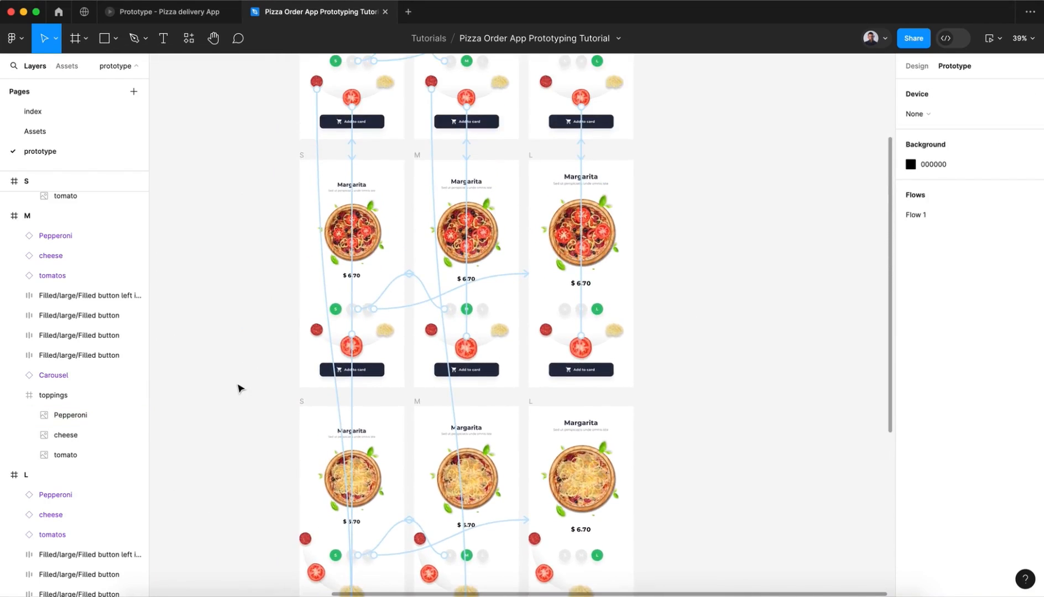
pyautogui.scroll(-1, 499, 316)
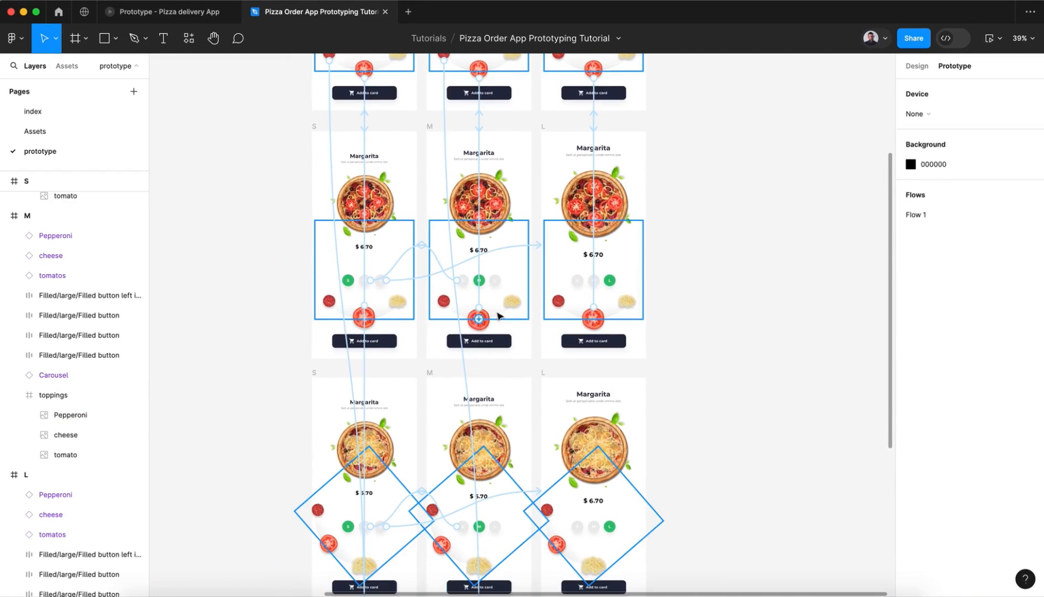
pyautogui.click(445, 304)
pyautogui.moveTo(446, 303); pyautogui.dragTo(504, 518)
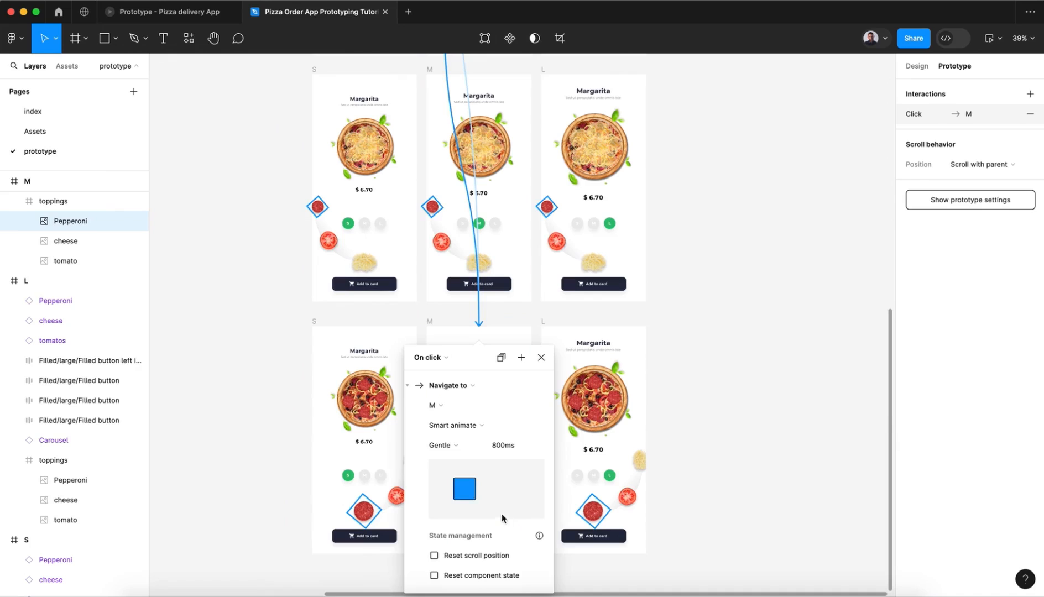
# Step: Link the third-row M frame's pepperoni on click to the bottom-row M frame with Gentle 800 ms Smart animate
pyautogui.click(434, 205)
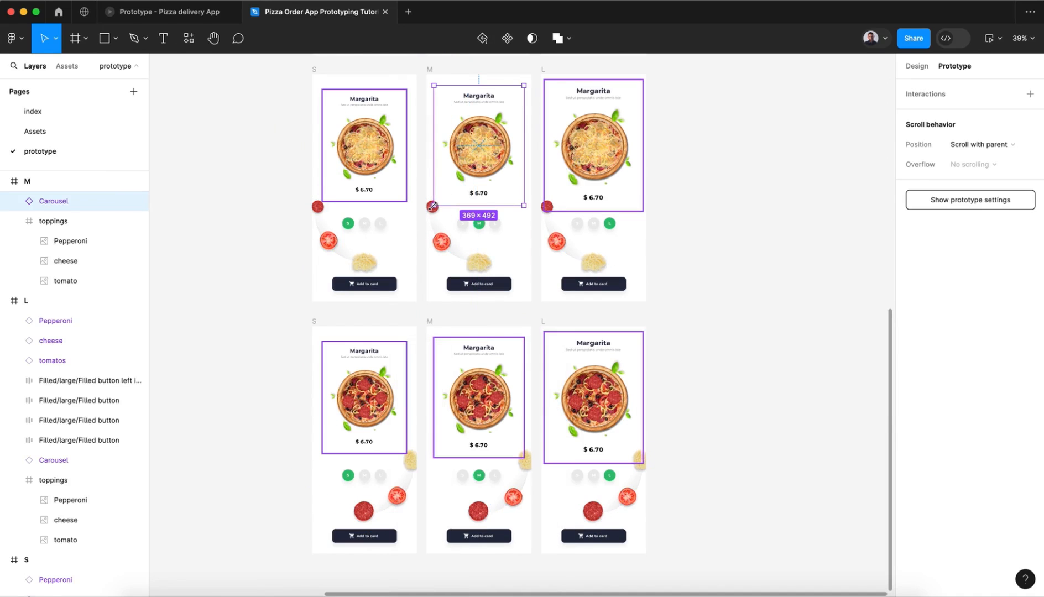
pyautogui.click(279, 289)
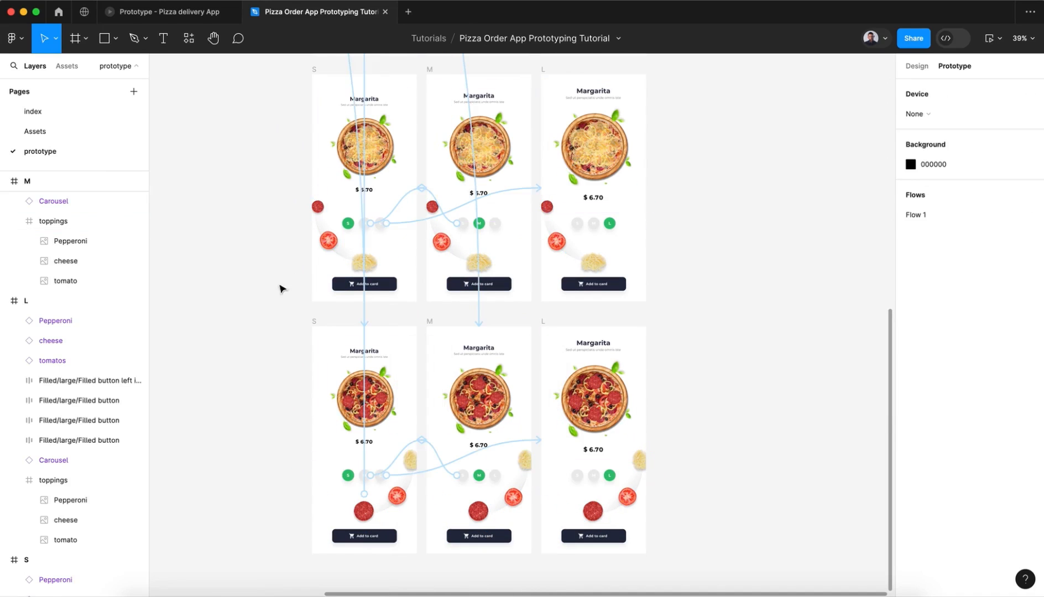
pyautogui.doubleClick(433, 209)
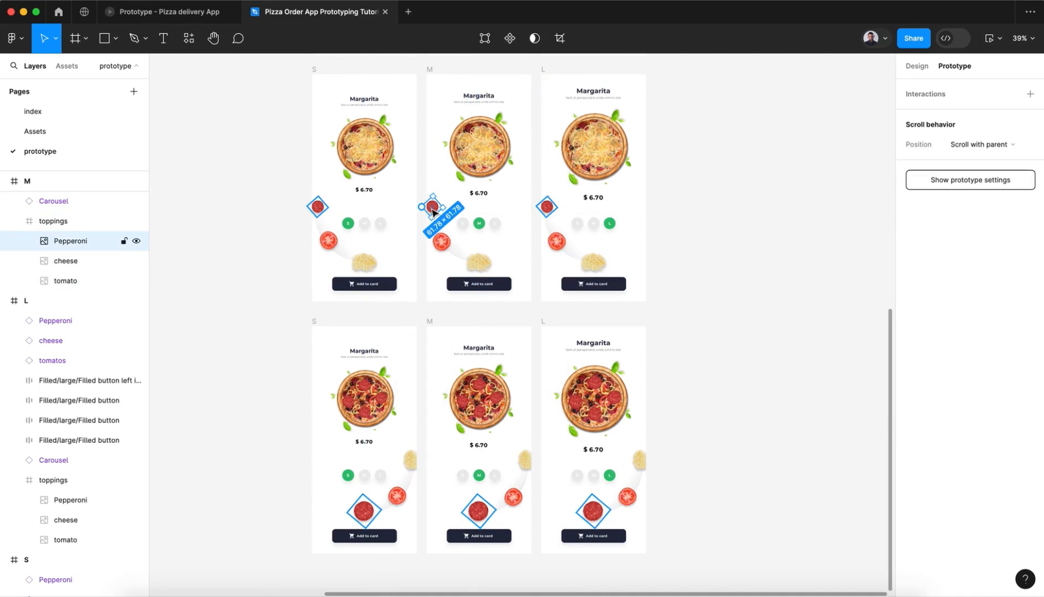
pyautogui.moveTo(421, 208); pyautogui.dragTo(446, 422)
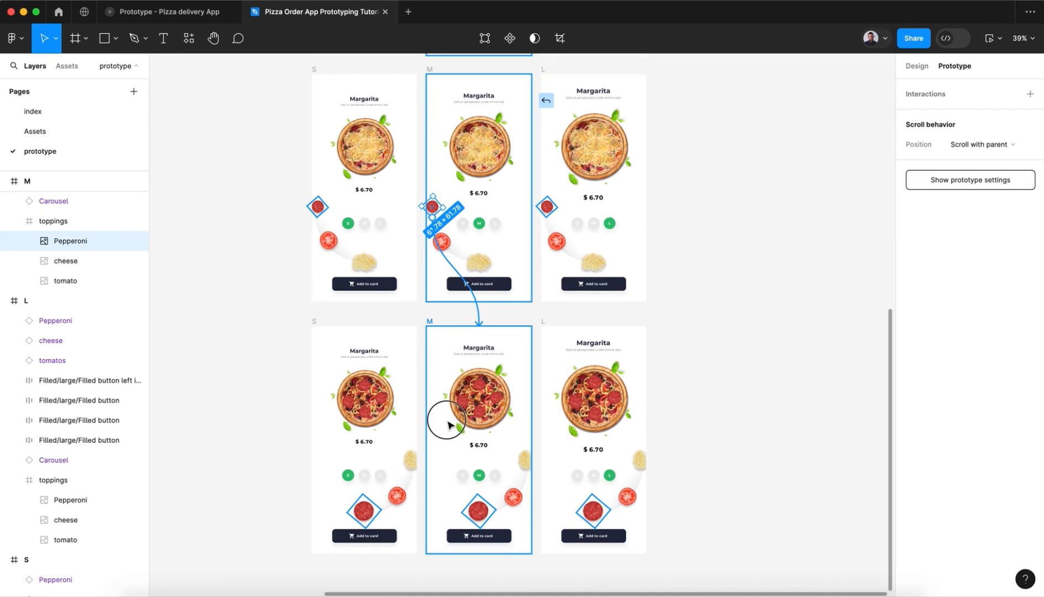
pyautogui.moveTo(448, 423); pyautogui.dragTo(447, 423)
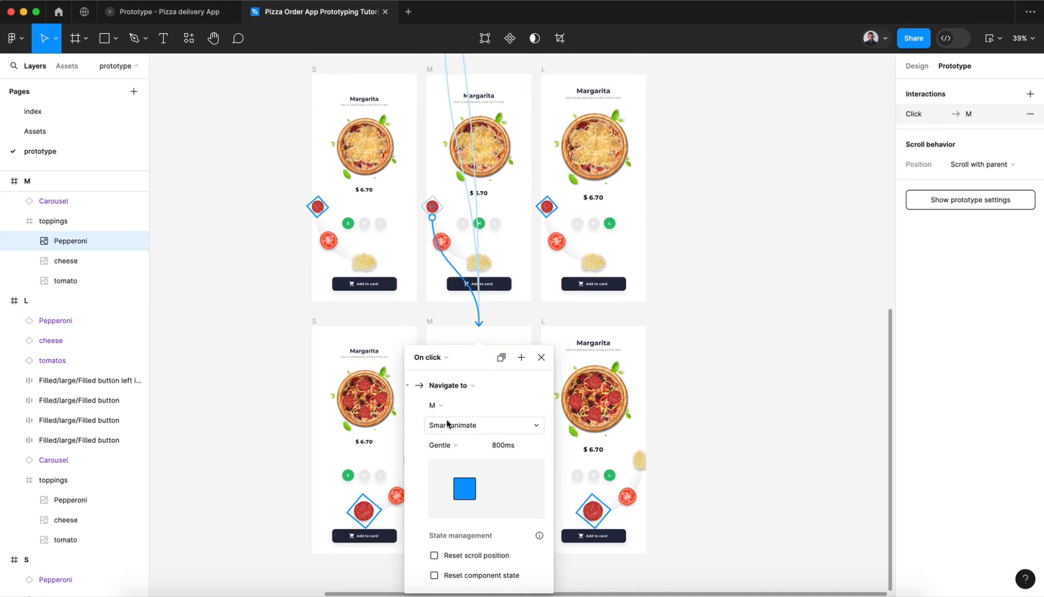
pyautogui.click(541, 357)
pyautogui.click(687, 401)
pyautogui.scroll(2, 688, 404)
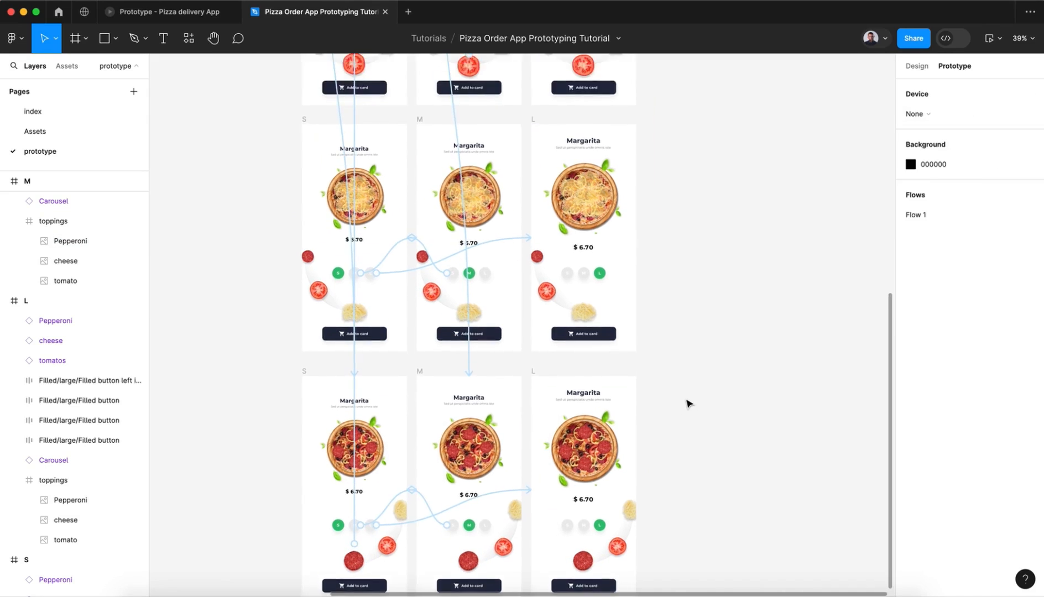
# Step: Link the bottom-row M frame's enlarged pepperoni on click back to the top-row M frame with Gentle 800 ms Smart animate
pyautogui.scroll(-2, 688, 403)
pyautogui.hscroll(2, 689, 404)
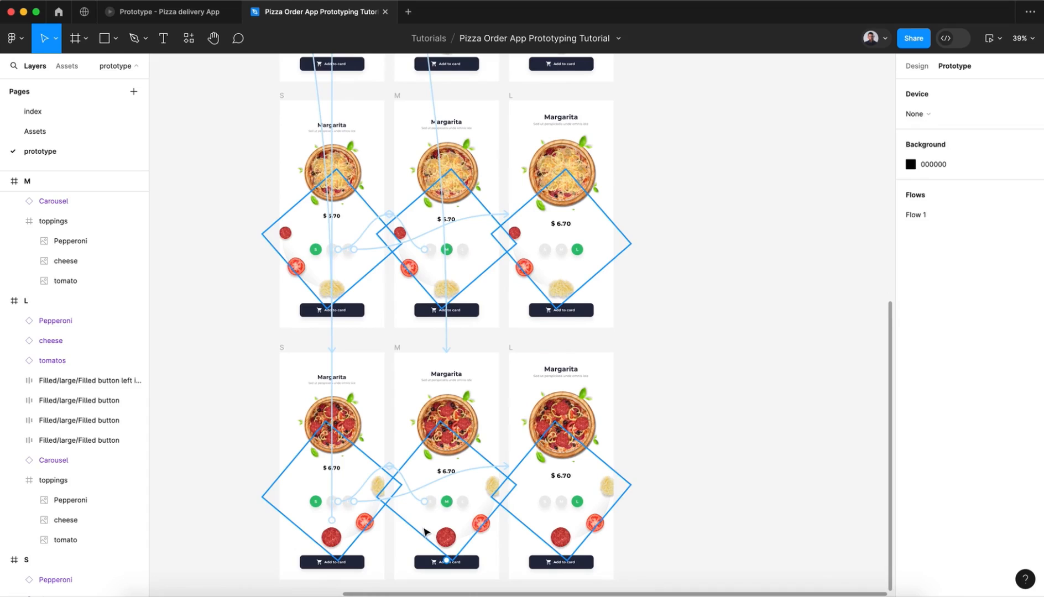
pyautogui.click(445, 536)
pyautogui.moveTo(448, 522); pyautogui.dragTo(460, 213)
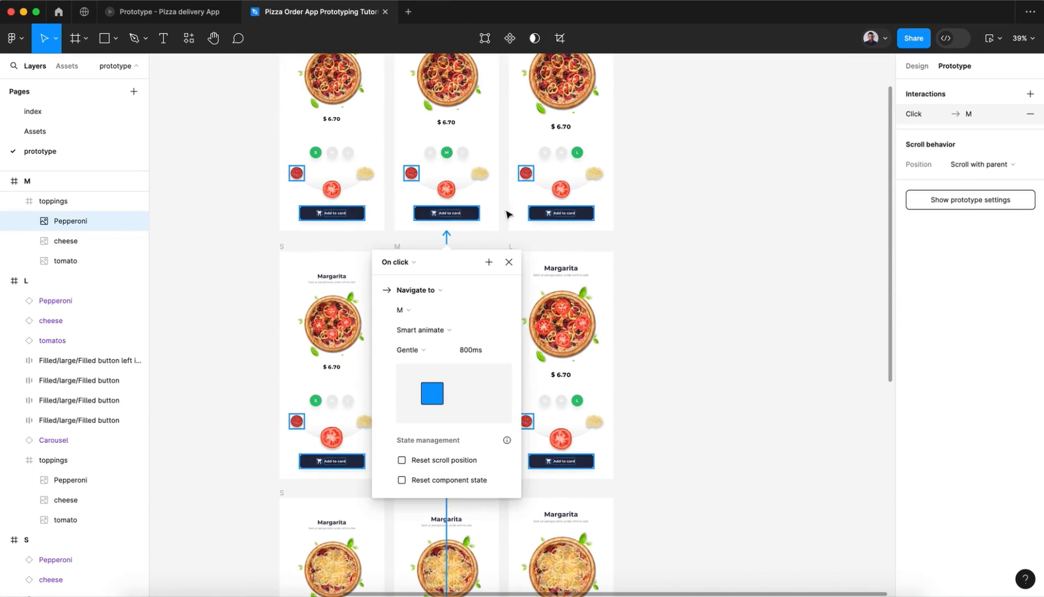
pyautogui.click(508, 263)
# Step: Link the top-row L frame's pepperoni on click to the second-row L frame with Gentle 800 ms Smart animate
pyautogui.click(526, 174)
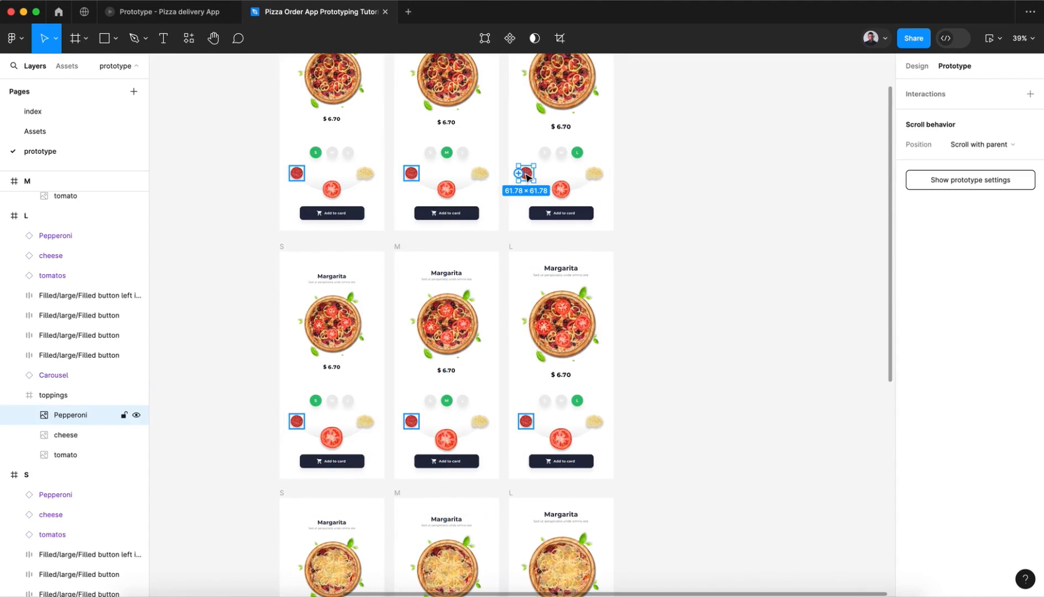
pyautogui.moveTo(520, 176); pyautogui.dragTo(530, 312)
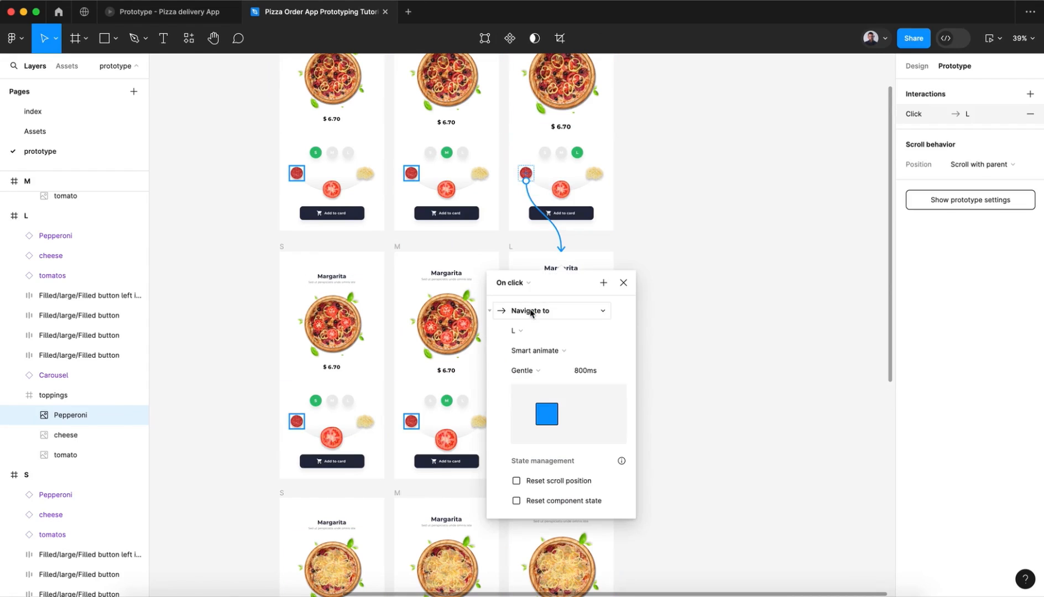
pyautogui.click(622, 283)
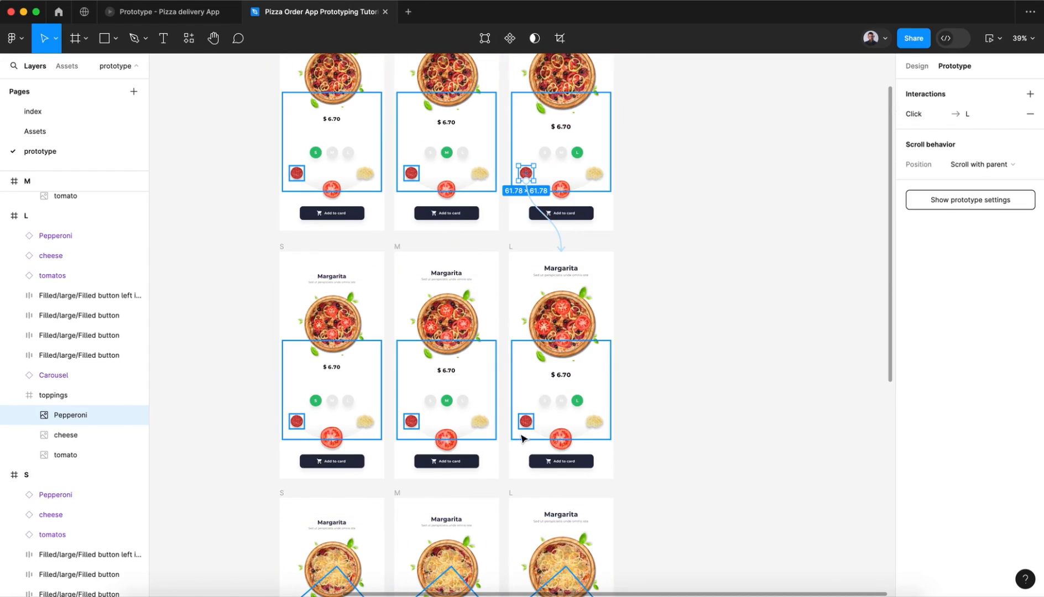
# Step: Link the second-row L frame's pepperoni on click to the third-row L frame with Gentle 800 ms Smart animate
pyautogui.click(524, 423)
pyautogui.scroll(-5, 525, 428)
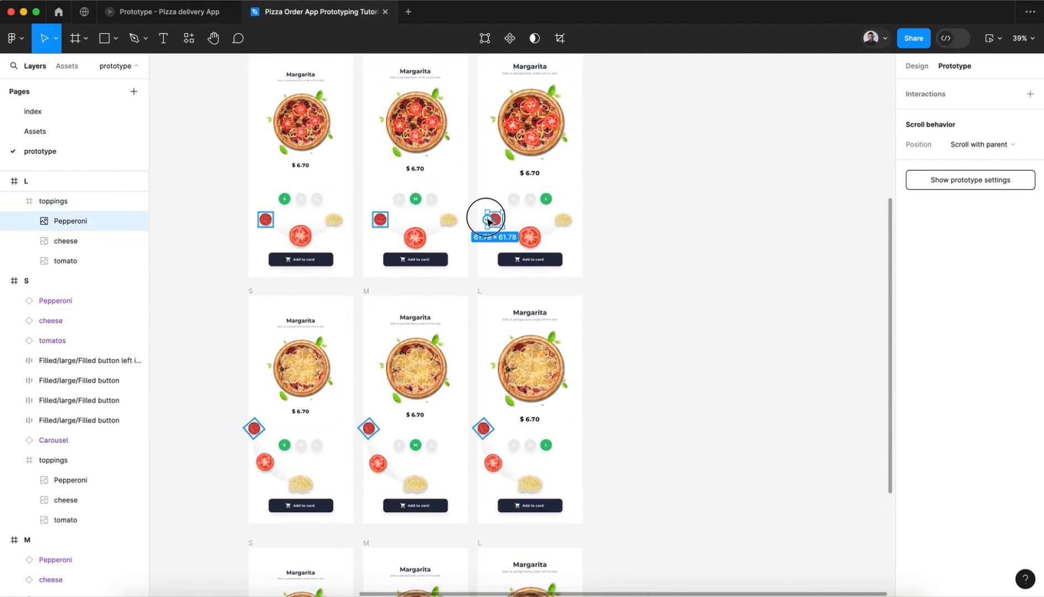
pyautogui.moveTo(487, 219); pyautogui.dragTo(481, 331)
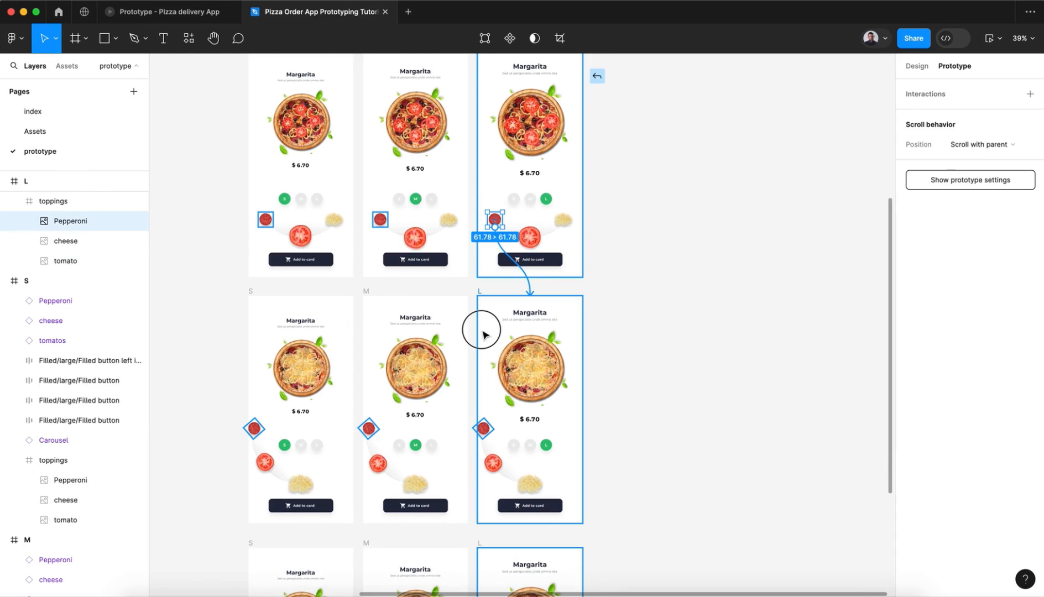
pyautogui.moveTo(483, 333); pyautogui.dragTo(482, 330)
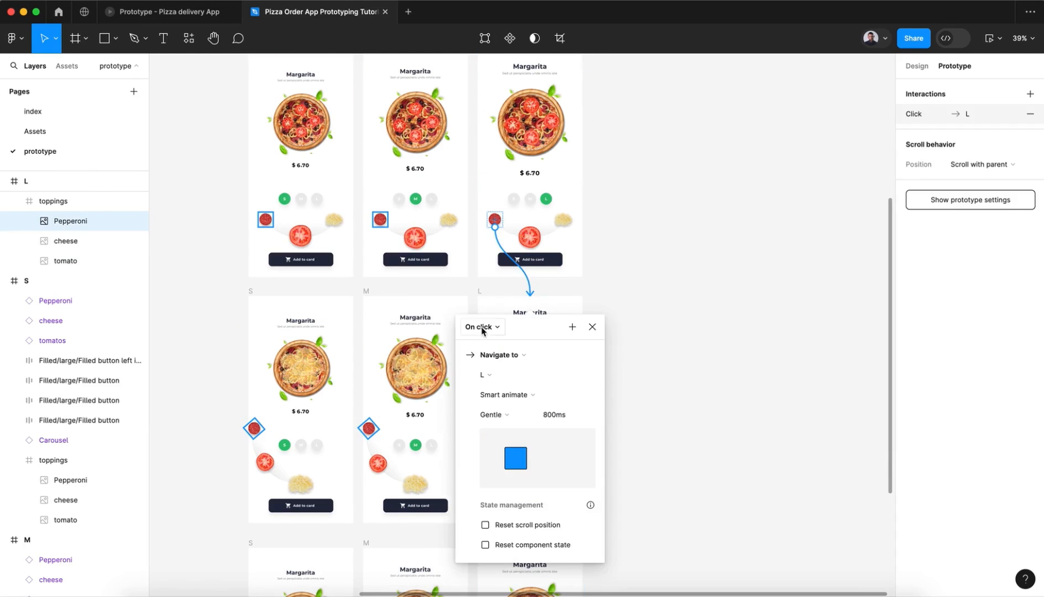
pyautogui.click(593, 328)
# Step: Link the third-row L frame's pepperoni on click to the bottom-row L frame with Gentle 800 ms Smart animate
pyautogui.scroll(-5, 596, 332)
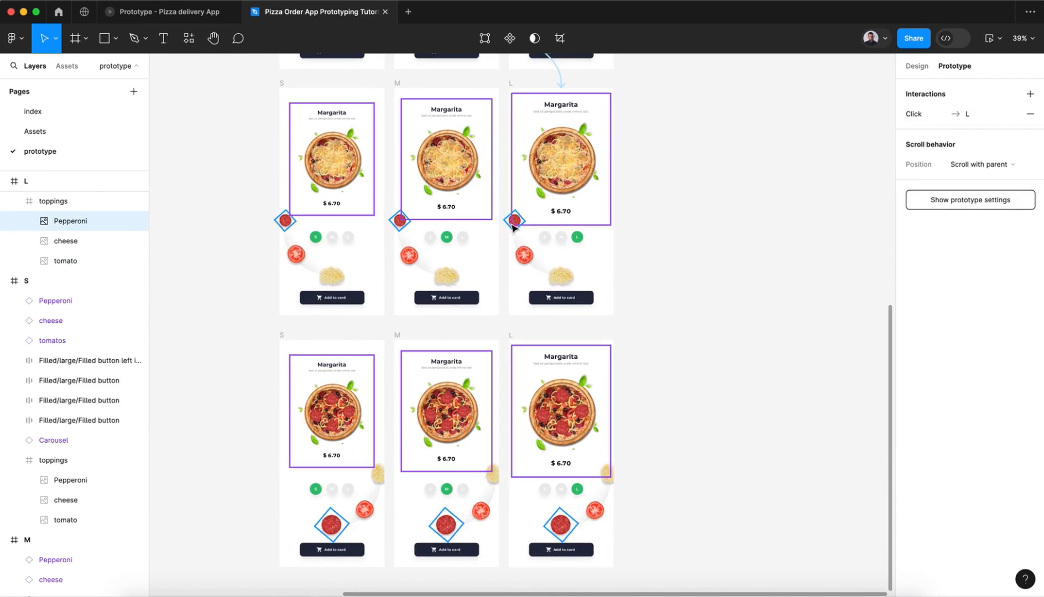
pyautogui.click(515, 224)
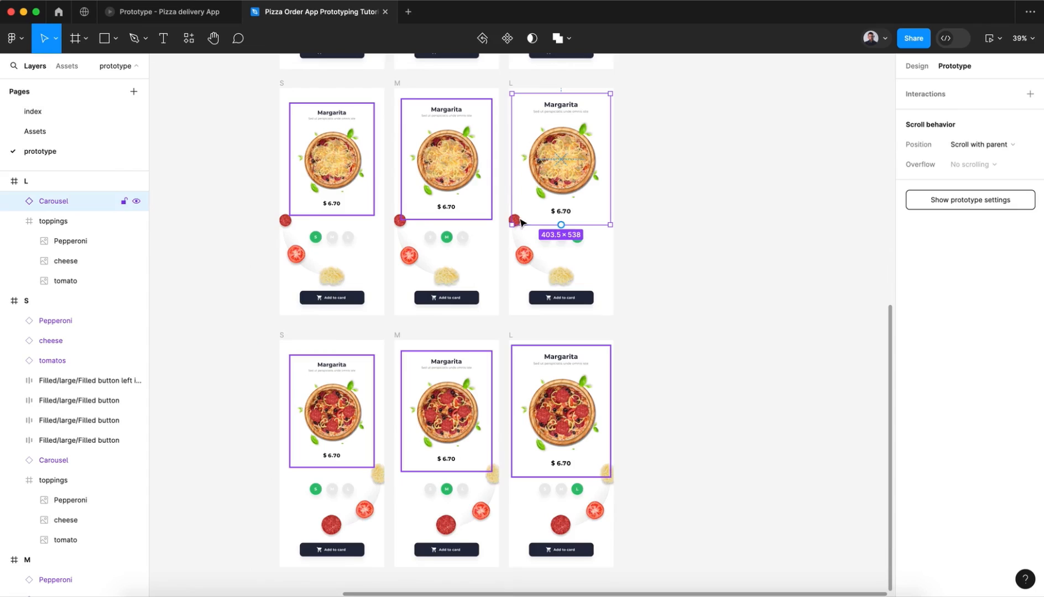
pyautogui.click(739, 299)
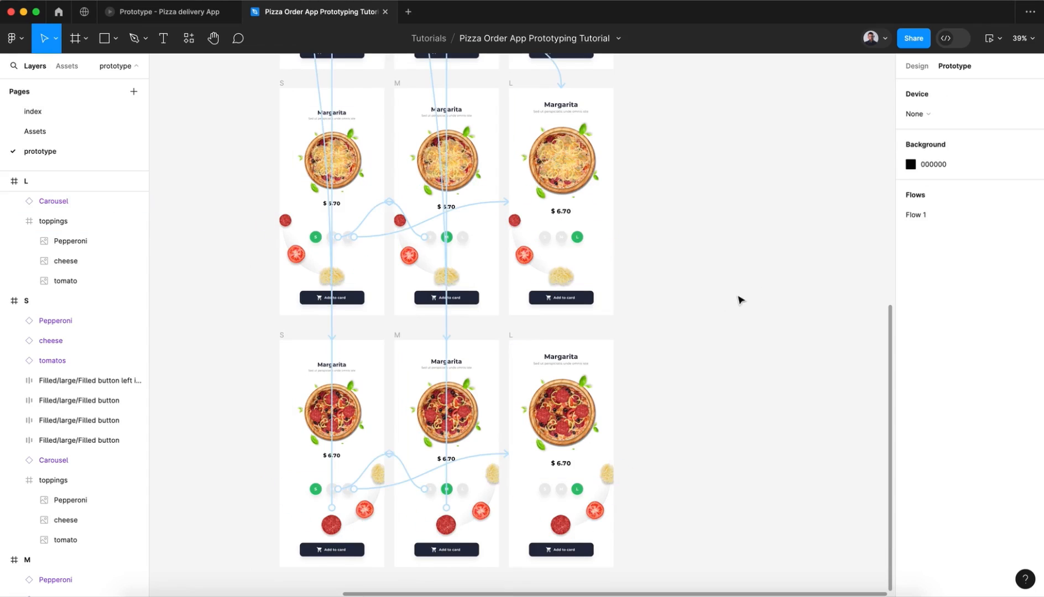
pyautogui.click(519, 226)
pyautogui.moveTo(514, 230); pyautogui.dragTo(564, 456)
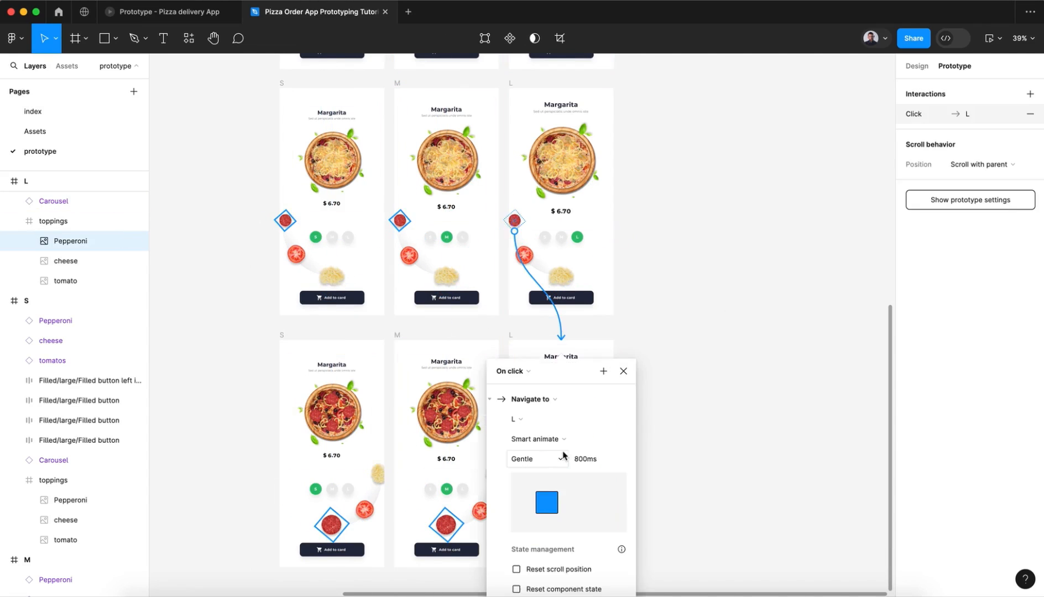
pyautogui.click(624, 371)
pyautogui.click(656, 392)
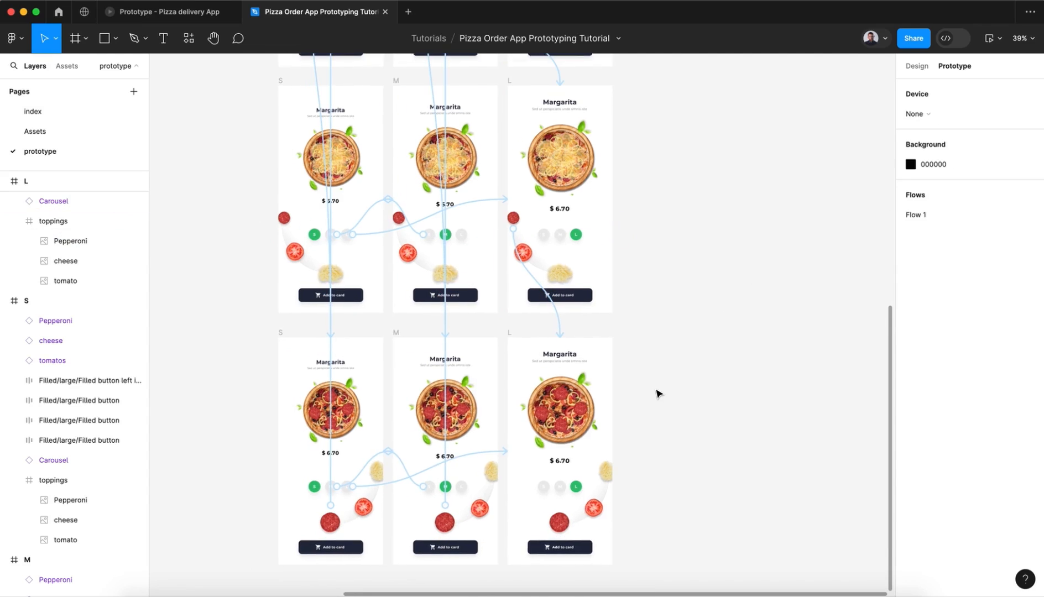
# Step: Link the bottom-row S frame's tomato on click to the second-row S frame with Gentle 800 ms Smart animate
pyautogui.scroll(-2, 657, 393)
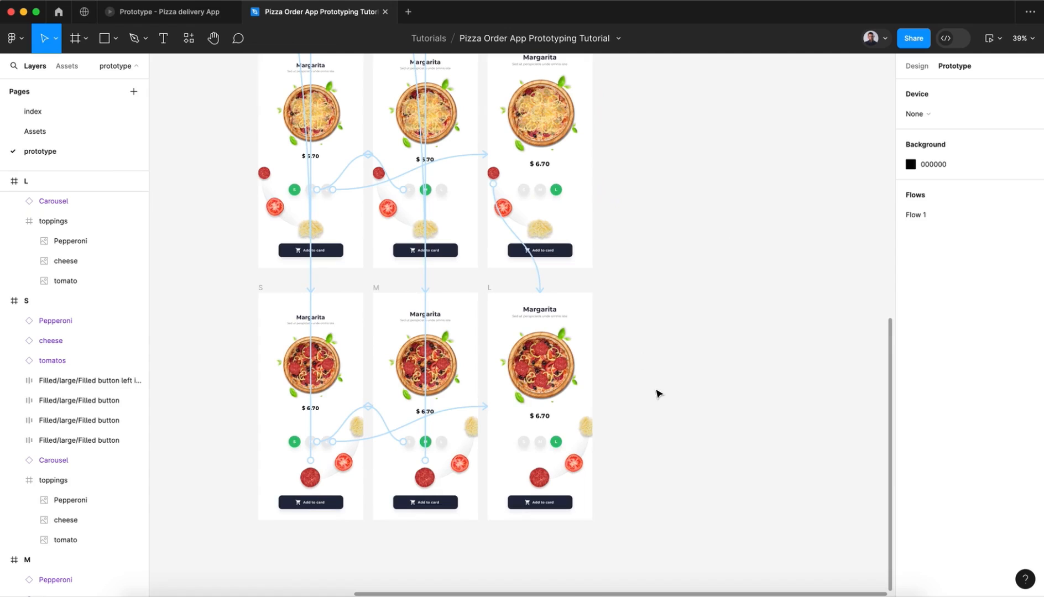
pyautogui.click(348, 470)
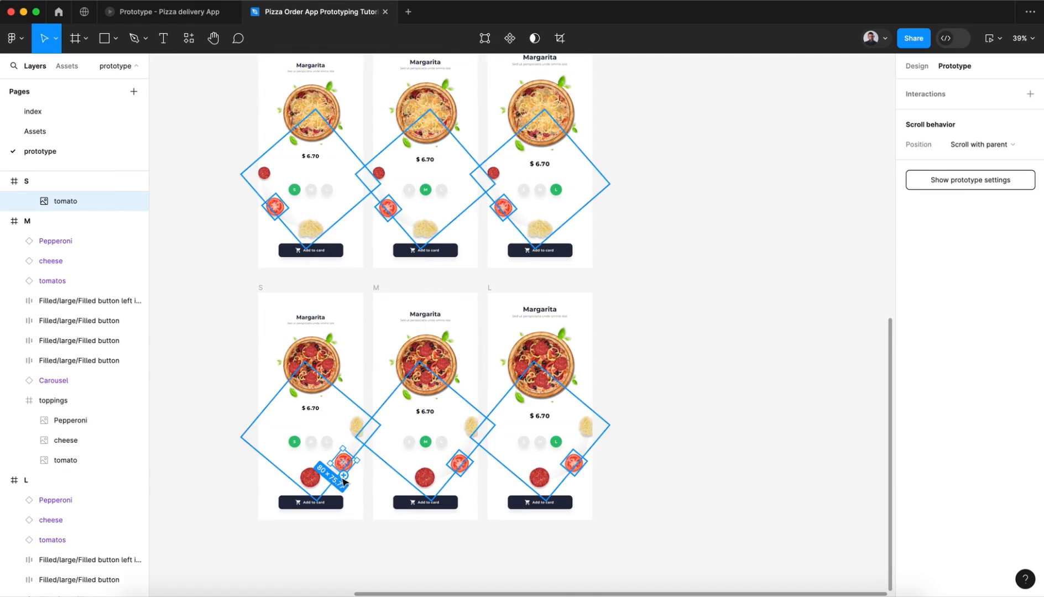
pyautogui.moveTo(344, 476); pyautogui.dragTo(178, 153)
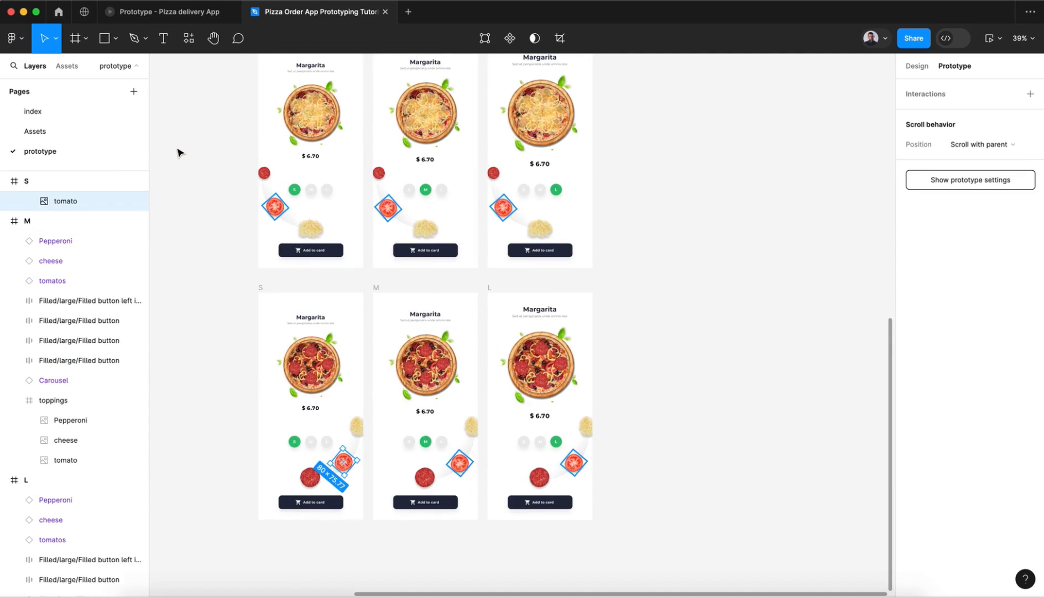
pyautogui.moveTo(336, 463); pyautogui.dragTo(332, 221)
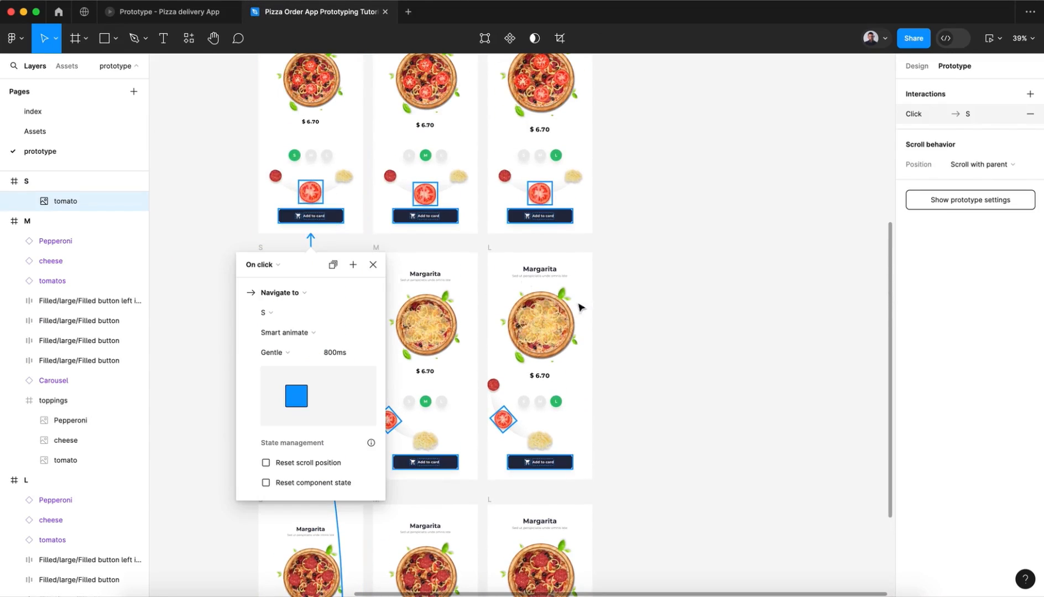
pyautogui.click(663, 354)
# Step: Link the bottom-row M frame's tomato on click to the second-row M frame with Gentle 800 ms Smart animate
pyautogui.scroll(-5, 663, 354)
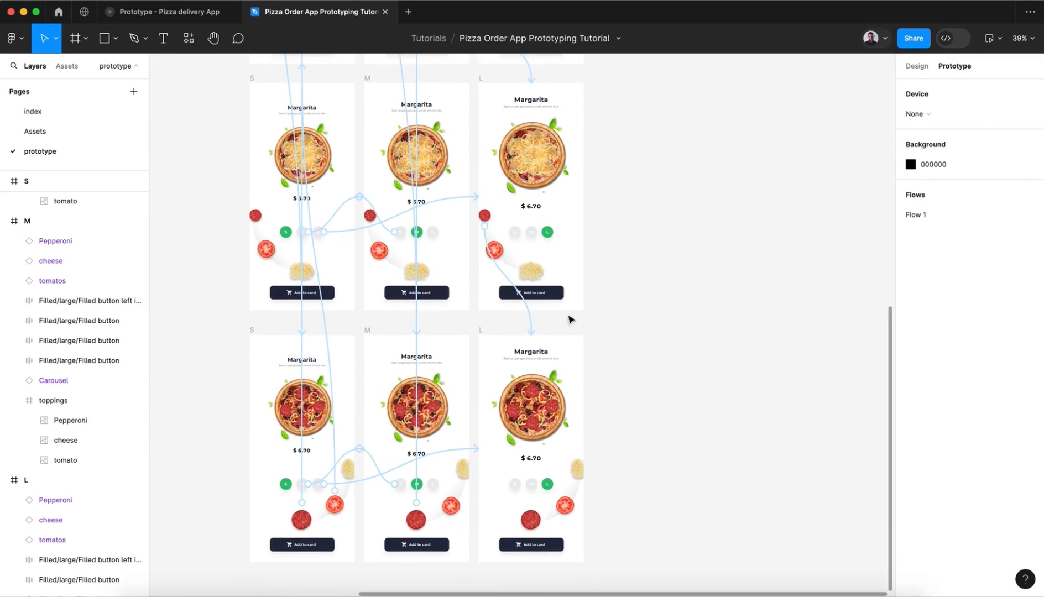
pyautogui.click(452, 514)
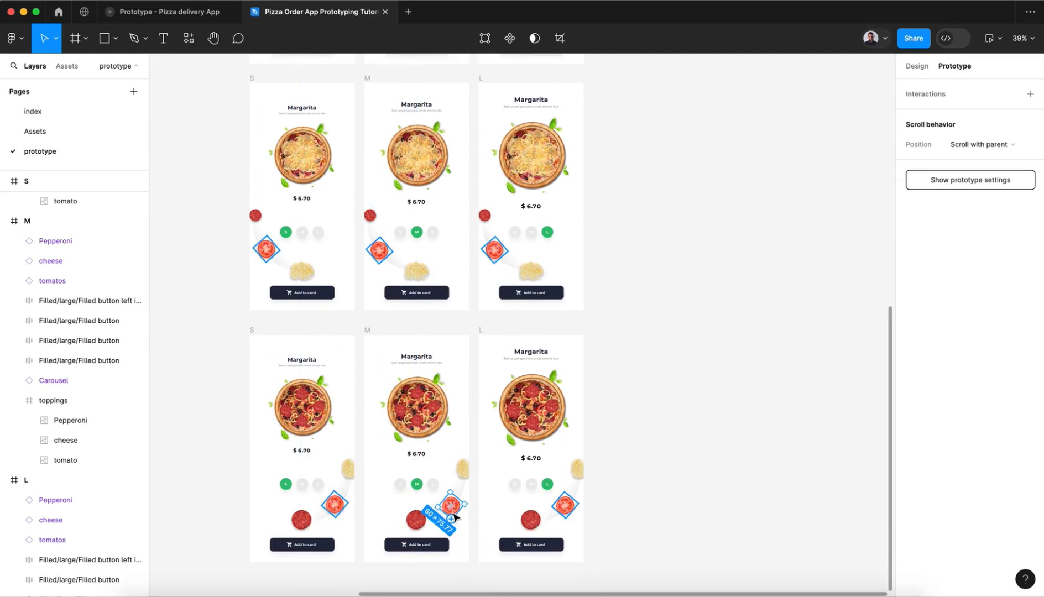
pyautogui.moveTo(452, 519); pyautogui.dragTo(442, 71)
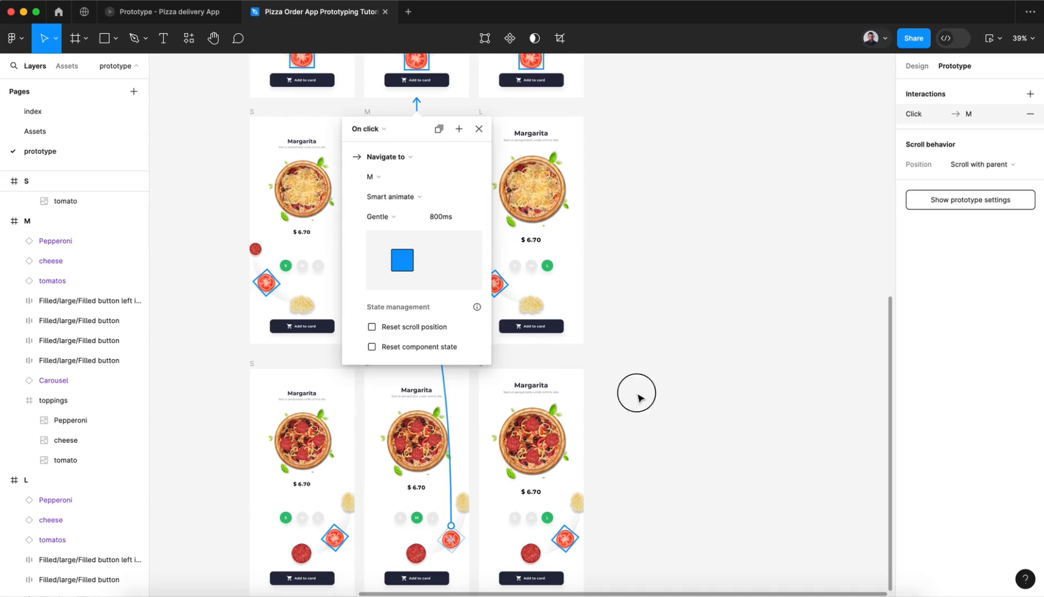
pyautogui.click(599, 524)
# Step: Link the bottom-row L frame's tomato on click to the second-row L frame with Gentle 800 ms Smart animate
pyautogui.click(565, 538)
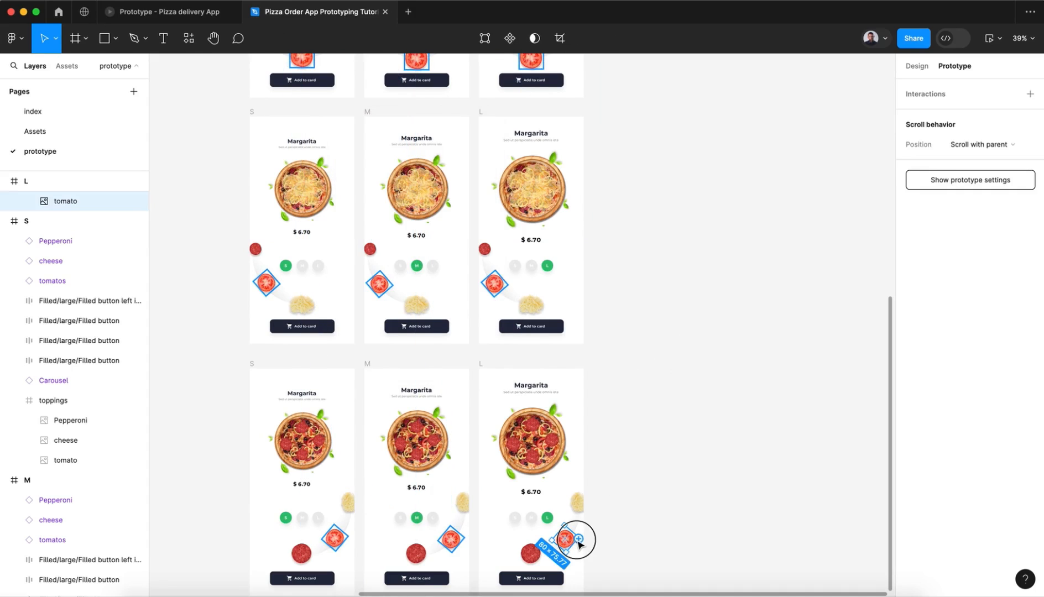
pyautogui.moveTo(579, 544); pyautogui.dragTo(568, 108)
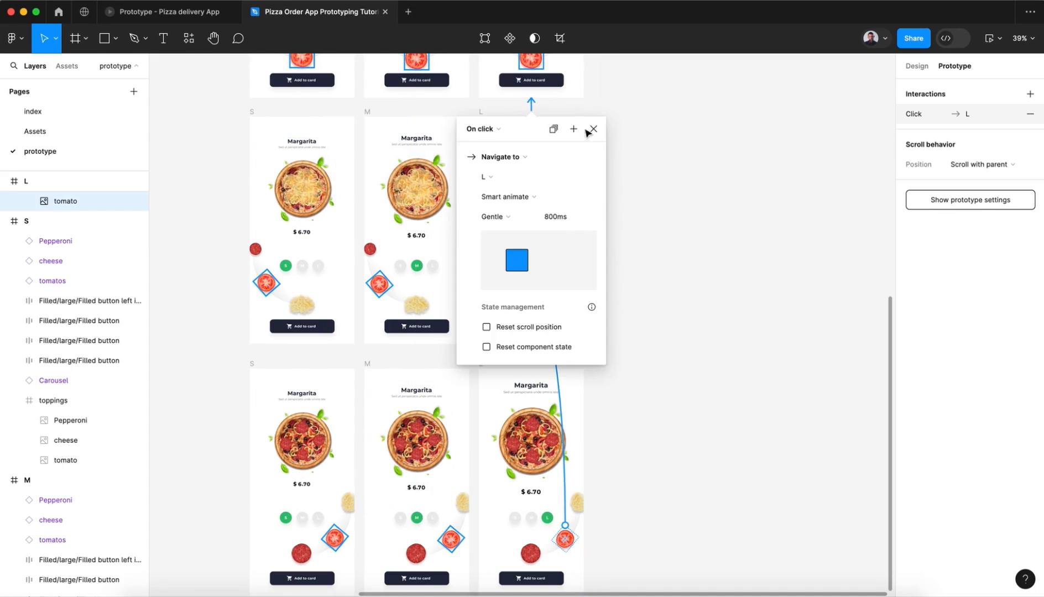
pyautogui.click(590, 130)
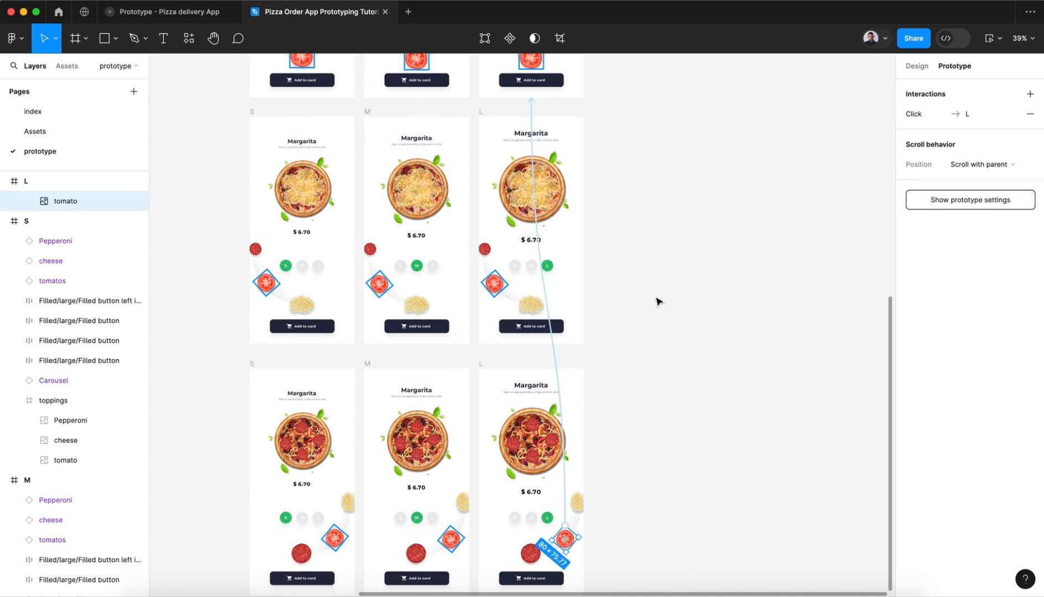
pyautogui.click(657, 300)
# Step: Link the third-row L, M and S tomatoes on click to the second-row frames of the same size with Gentle 800 ms Smart animate
pyautogui.click(498, 284)
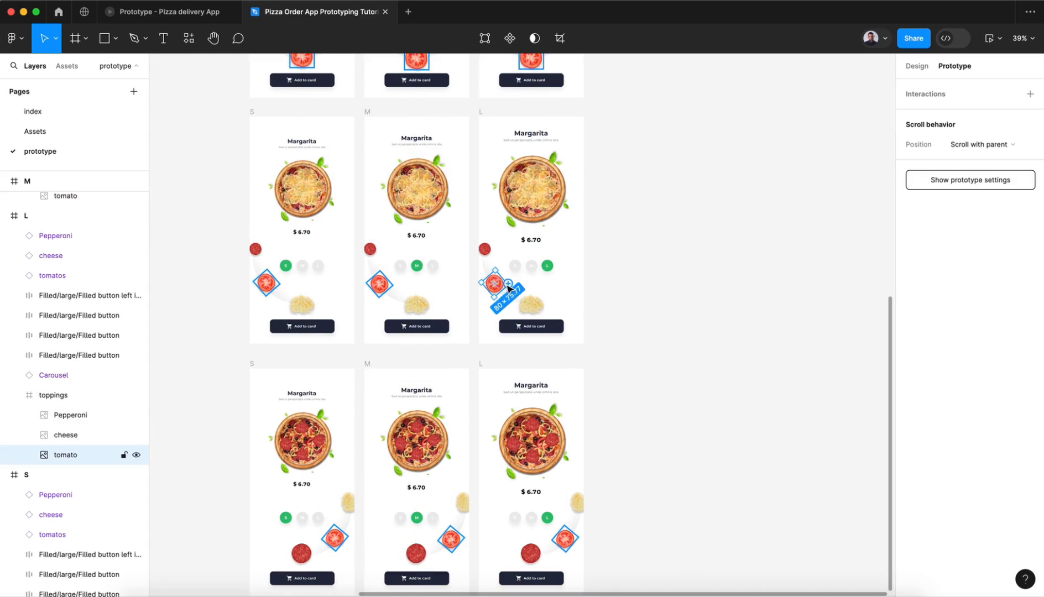
pyautogui.moveTo(508, 283); pyautogui.dragTo(518, 100)
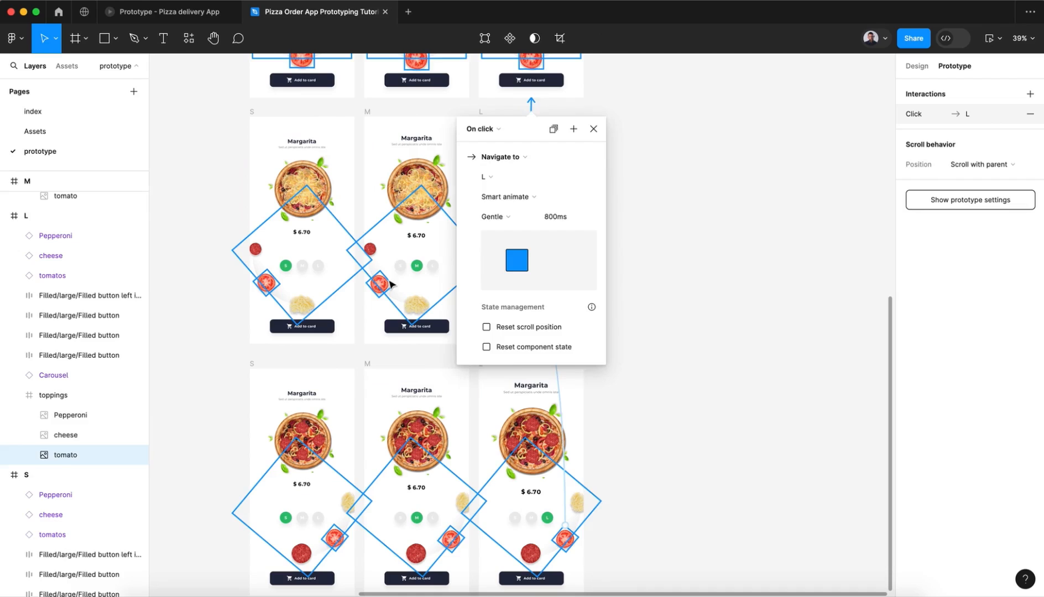
pyautogui.click(387, 283)
pyautogui.moveTo(391, 282); pyautogui.dragTo(426, 62)
pyautogui.click(266, 373)
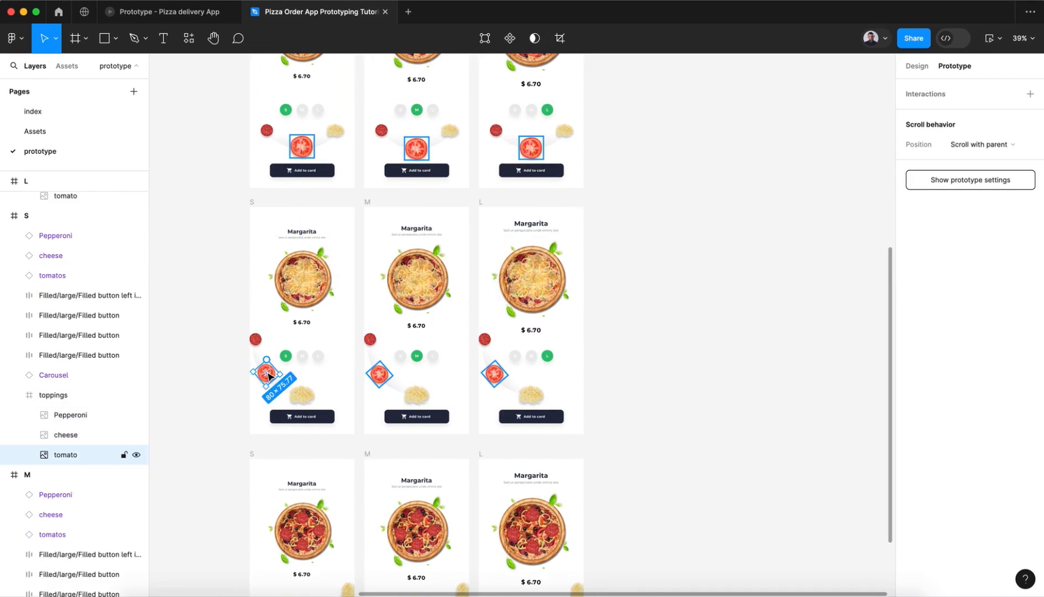
pyautogui.moveTo(280, 375); pyautogui.dragTo(309, 161)
pyautogui.click(189, 178)
# Step: Link the top-row S frame's cheese on click to the third-row S frame with Smart animate
pyautogui.scroll(-4, 212, 210)
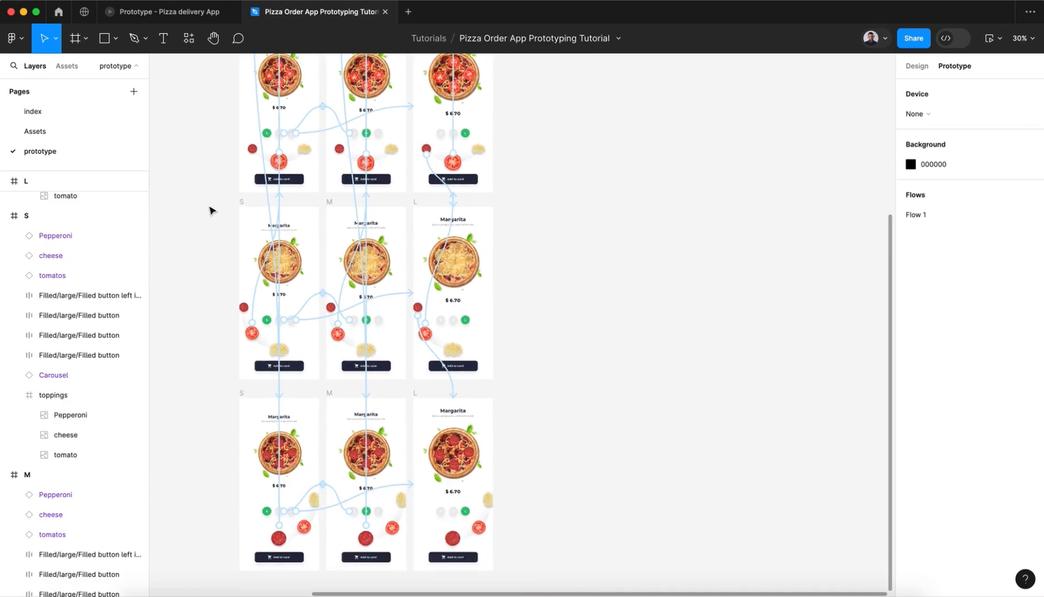
pyautogui.scroll(2, 212, 211)
pyautogui.scroll(3, 213, 211)
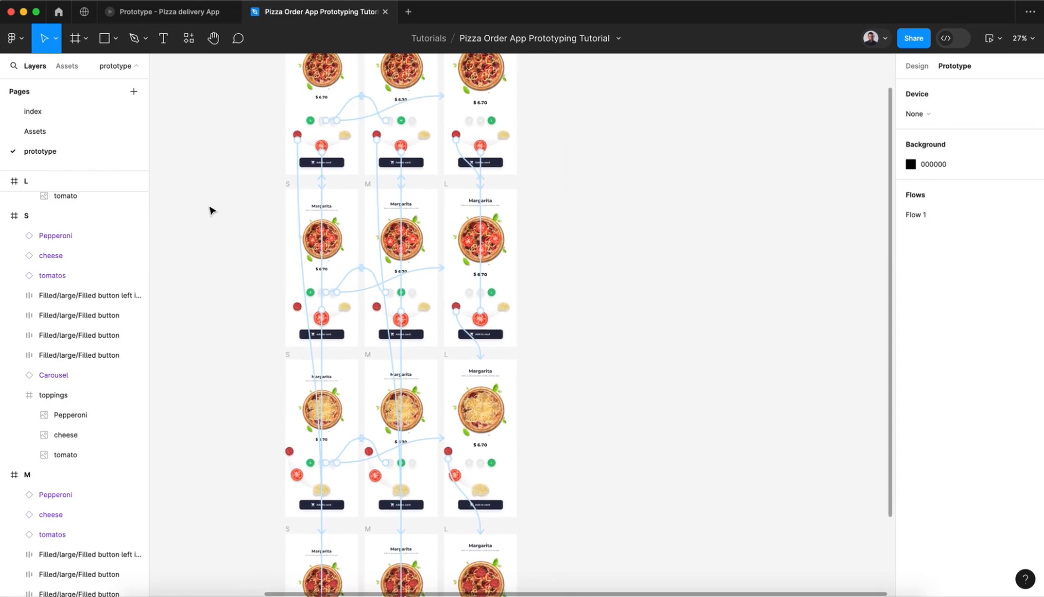
pyautogui.scroll(3, 212, 211)
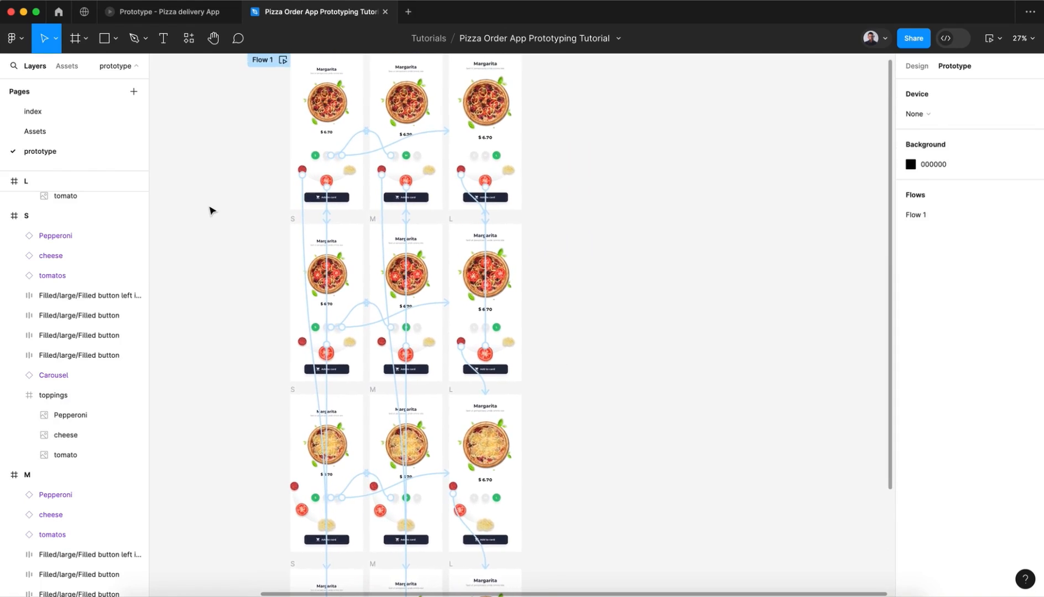
pyautogui.scroll(-1, 212, 210)
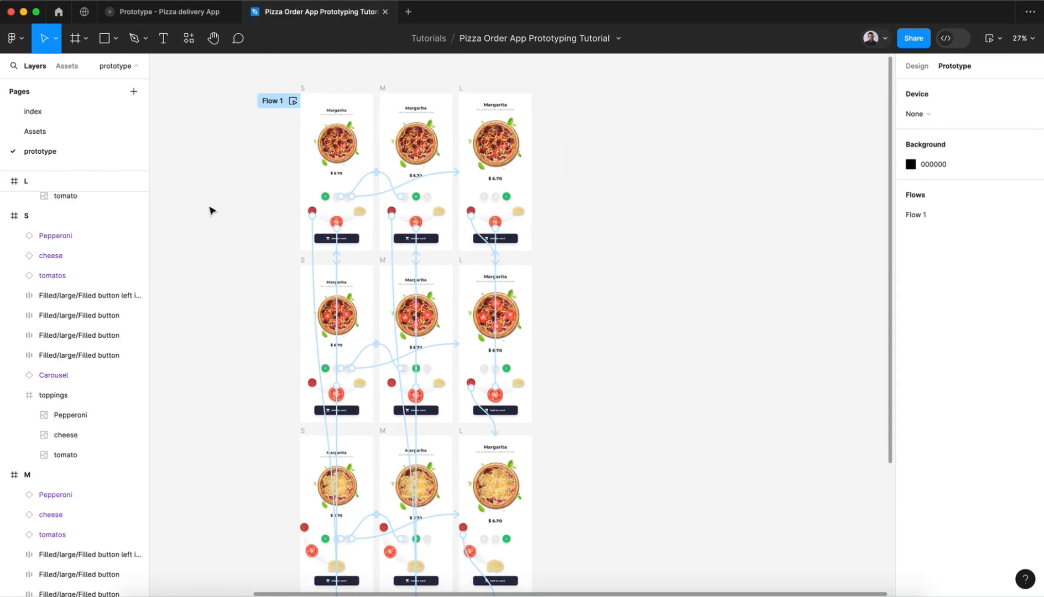
pyautogui.scroll(3, 211, 211)
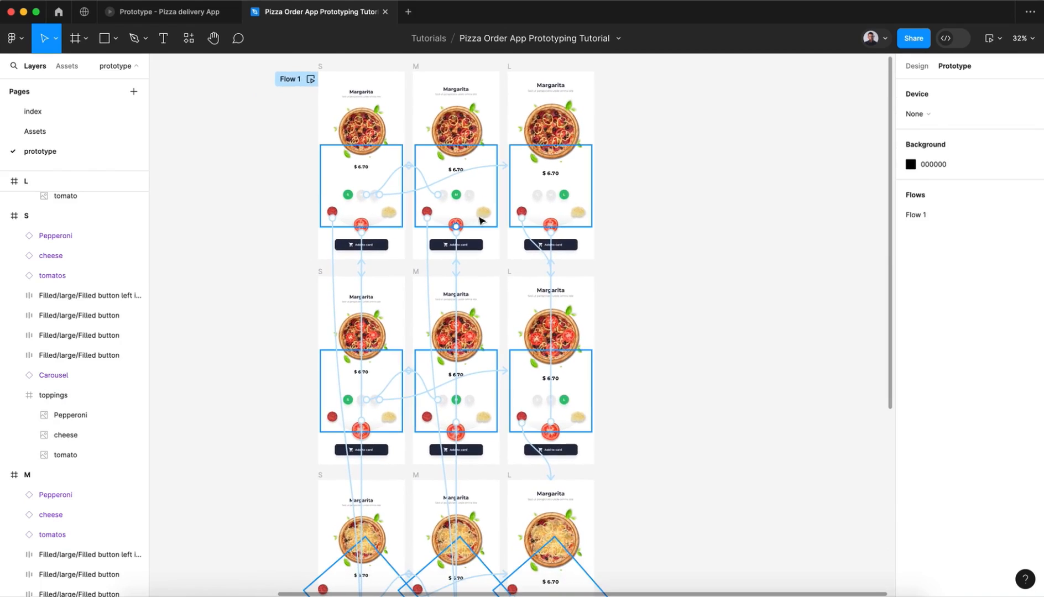
pyautogui.click(387, 216)
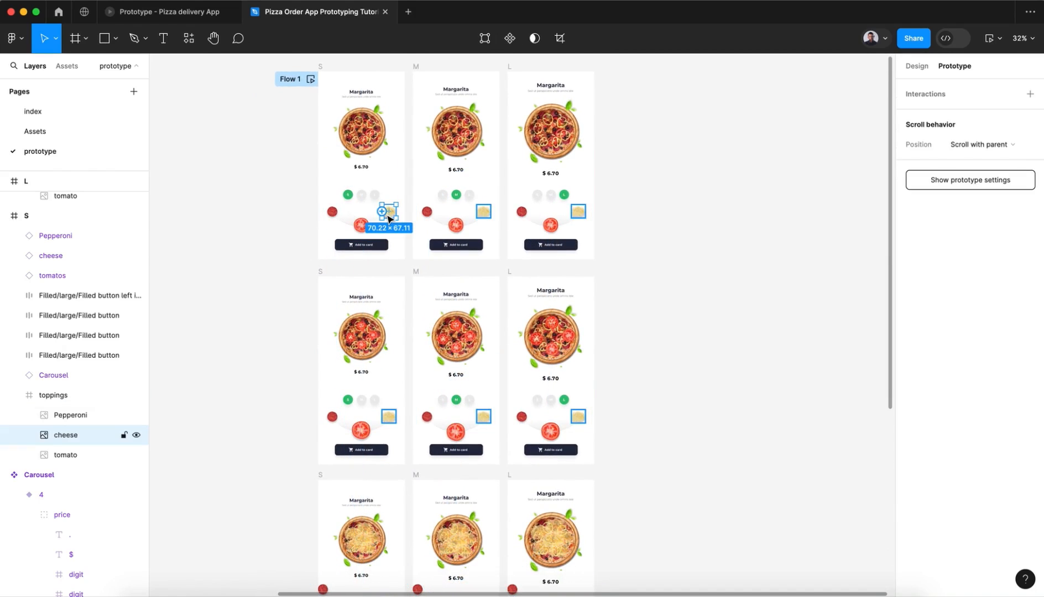
pyautogui.moveTo(386, 214); pyautogui.dragTo(355, 527)
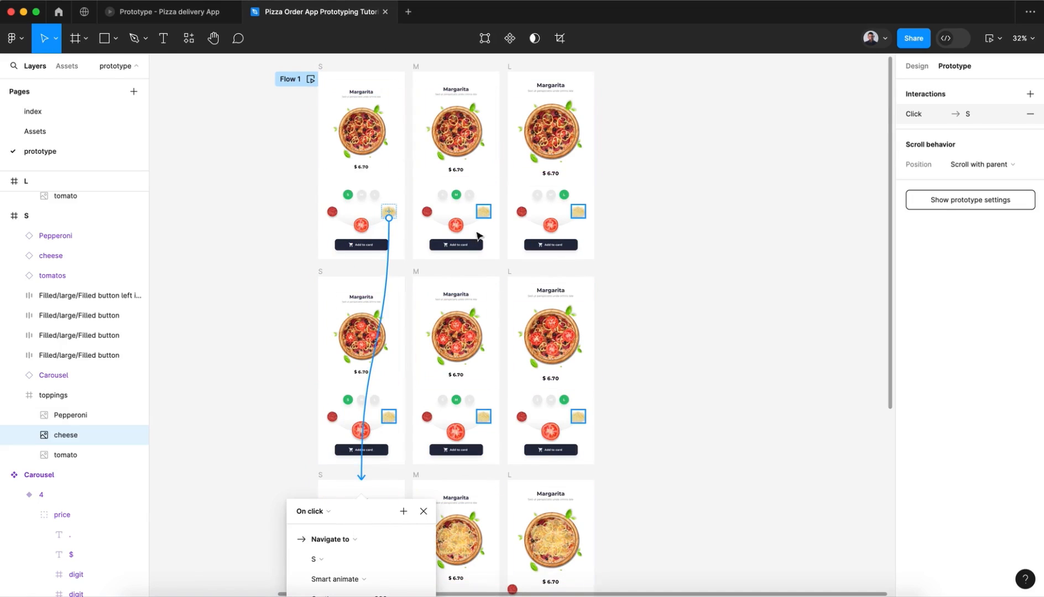
# Step: Link the top-row M and L frames' cheese on click to the third-row M and L frames respectively with Smart animate
pyautogui.click(485, 212)
pyautogui.moveTo(485, 206); pyautogui.dragTo(459, 547)
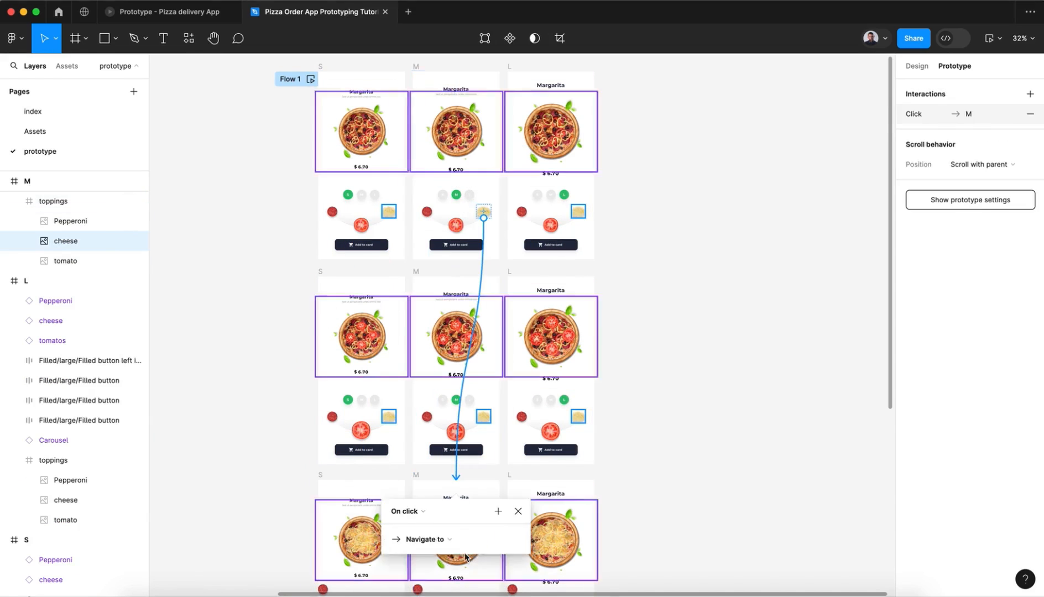
pyautogui.click(575, 215)
pyautogui.moveTo(571, 212); pyautogui.dragTo(562, 537)
# Step: Link the second-row L, M and S cheese on click to the third-row frames of the same size with Smart animate
pyautogui.doubleClick(579, 418)
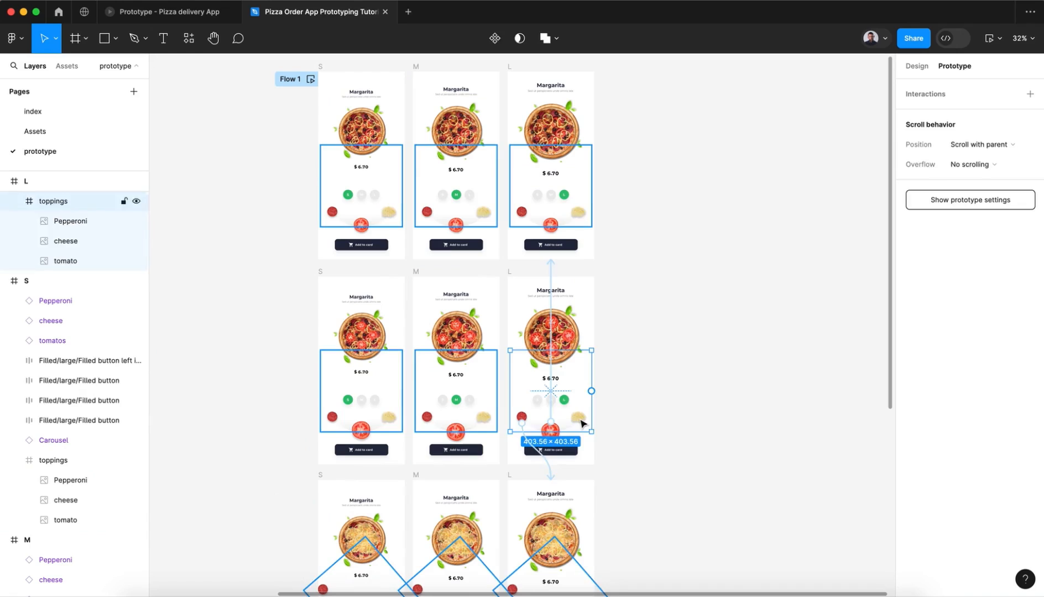
pyautogui.moveTo(578, 421); pyautogui.dragTo(566, 528)
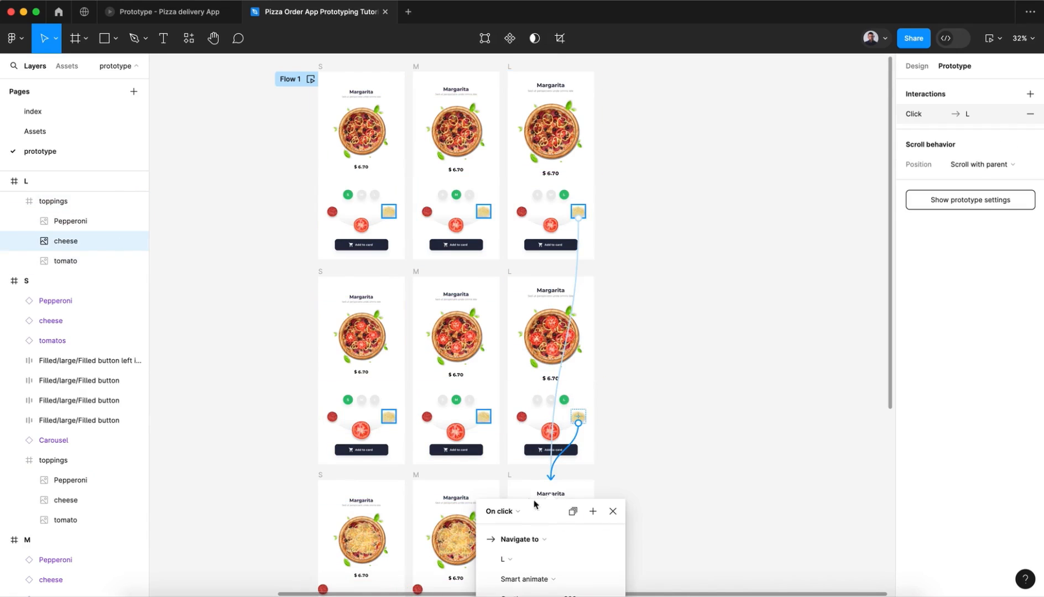
pyautogui.doubleClick(481, 416)
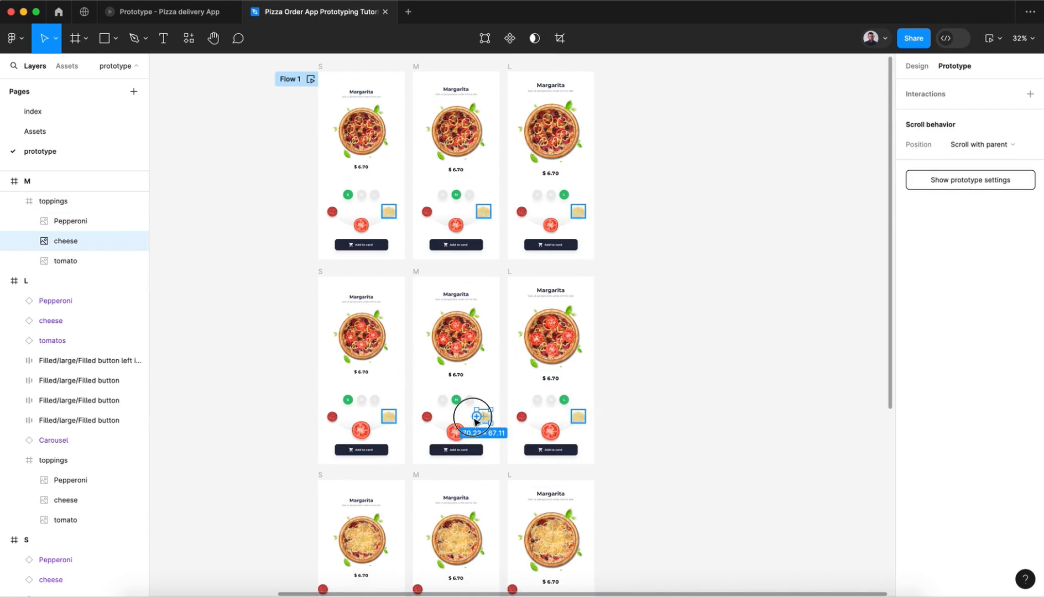
pyautogui.moveTo(477, 418); pyautogui.dragTo(472, 533)
pyautogui.doubleClick(388, 418)
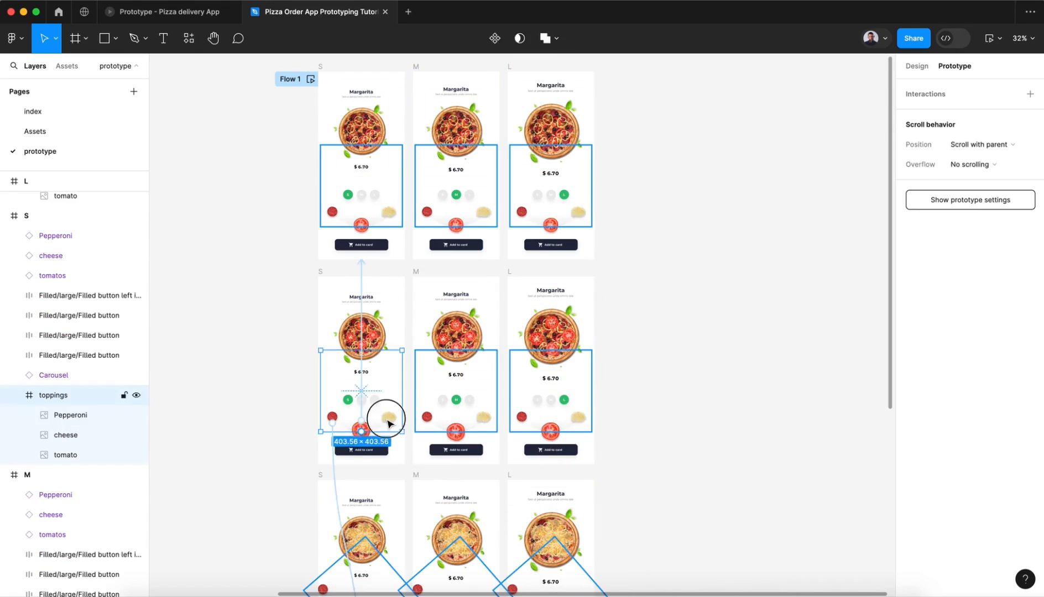
pyautogui.moveTo(383, 421); pyautogui.dragTo(363, 489)
pyautogui.click(257, 468)
# Step: Link the bottom-row L frame's cheese on click to the third-row L frame with Gentle 800 ms Smart animate
pyautogui.scroll(-4, 256, 470)
pyautogui.scroll(-5, 257, 470)
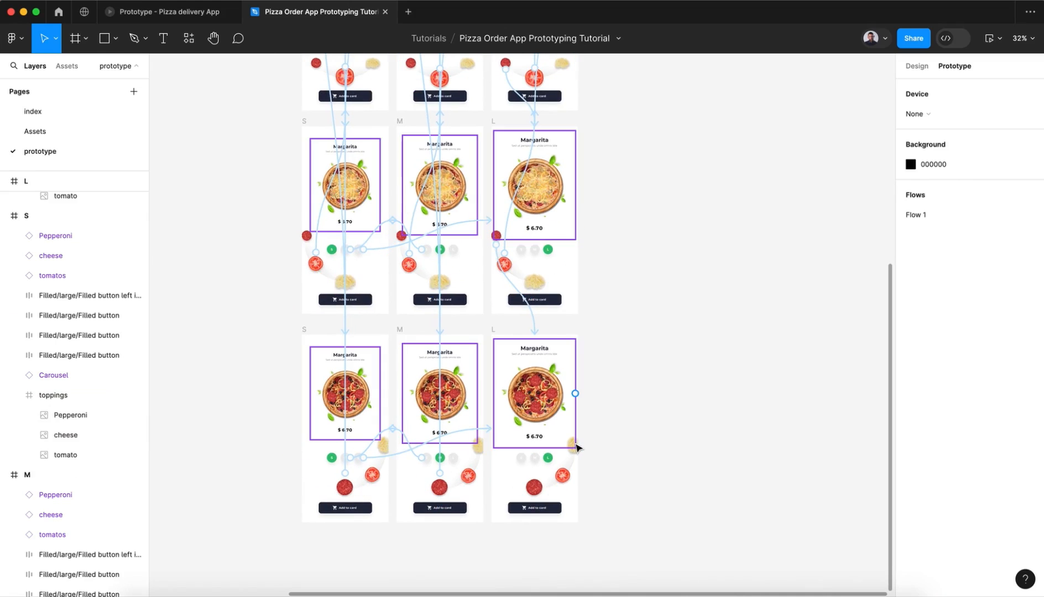
pyautogui.scroll(5, 573, 445)
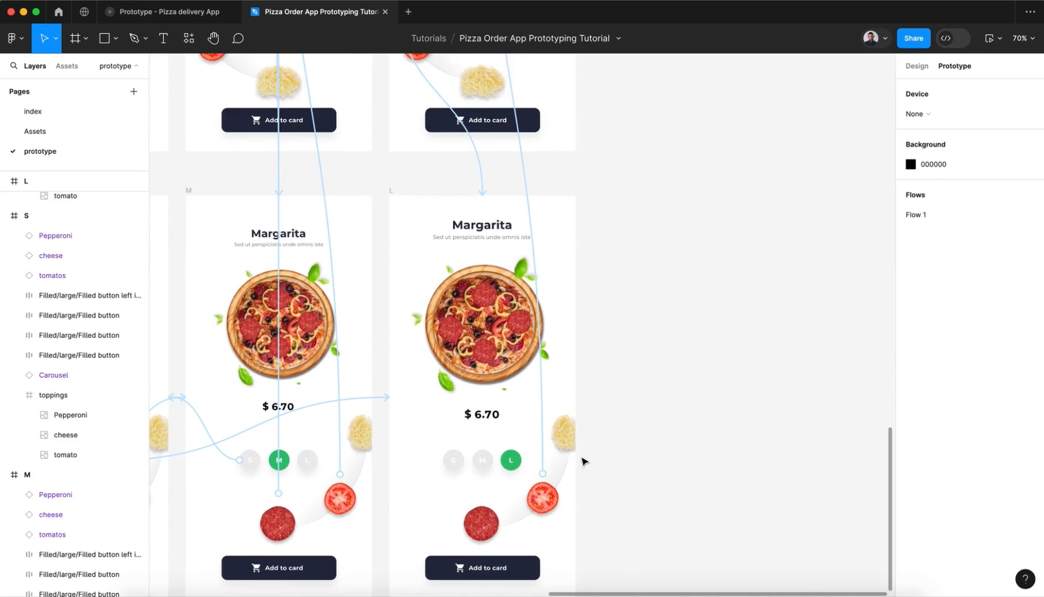
pyautogui.click(564, 445)
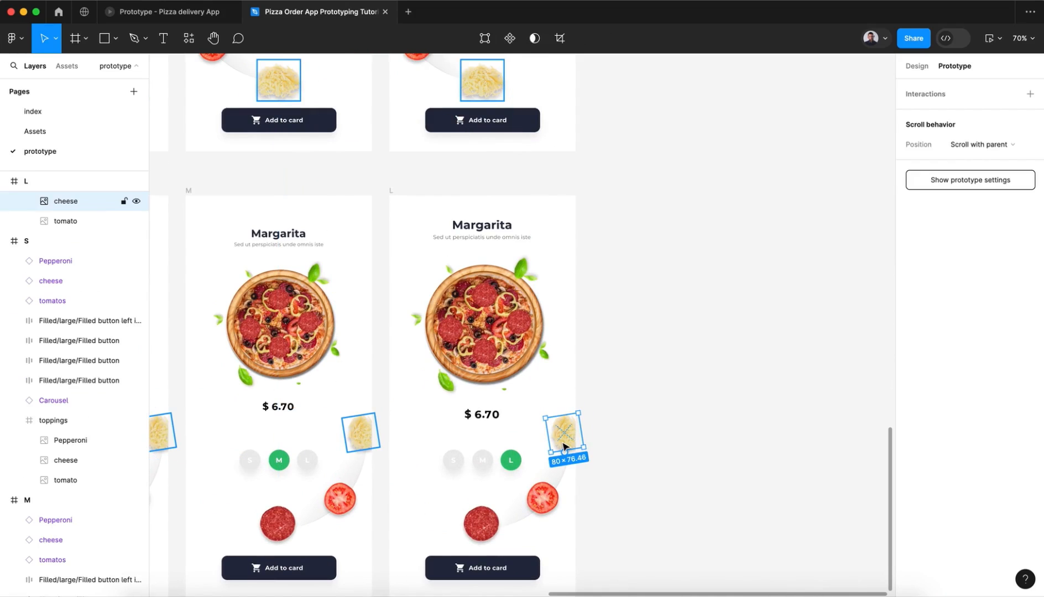
pyautogui.scroll(-2, 565, 442)
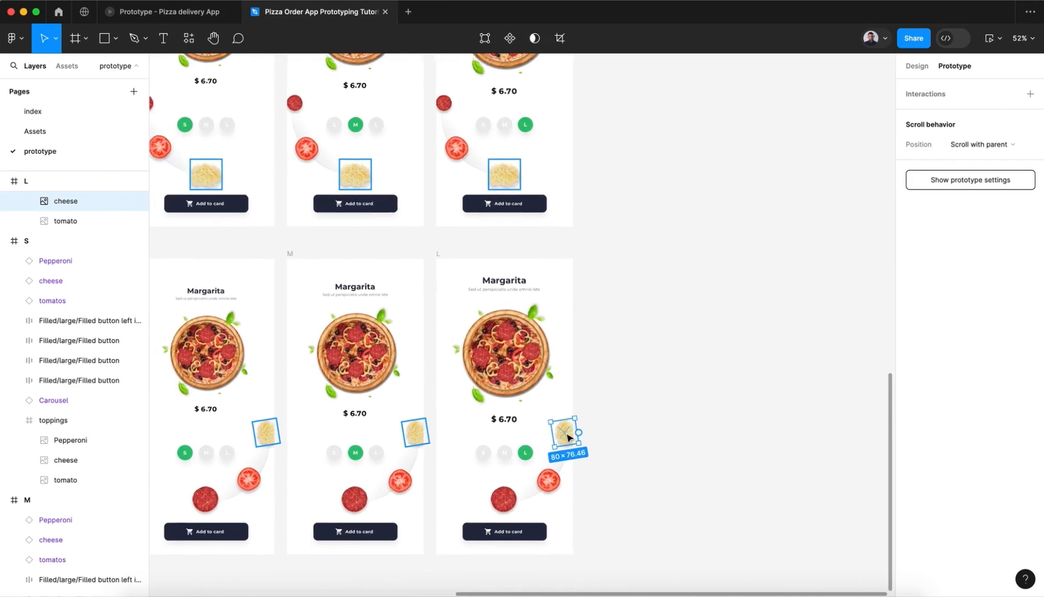
pyautogui.scroll(-2, 567, 438)
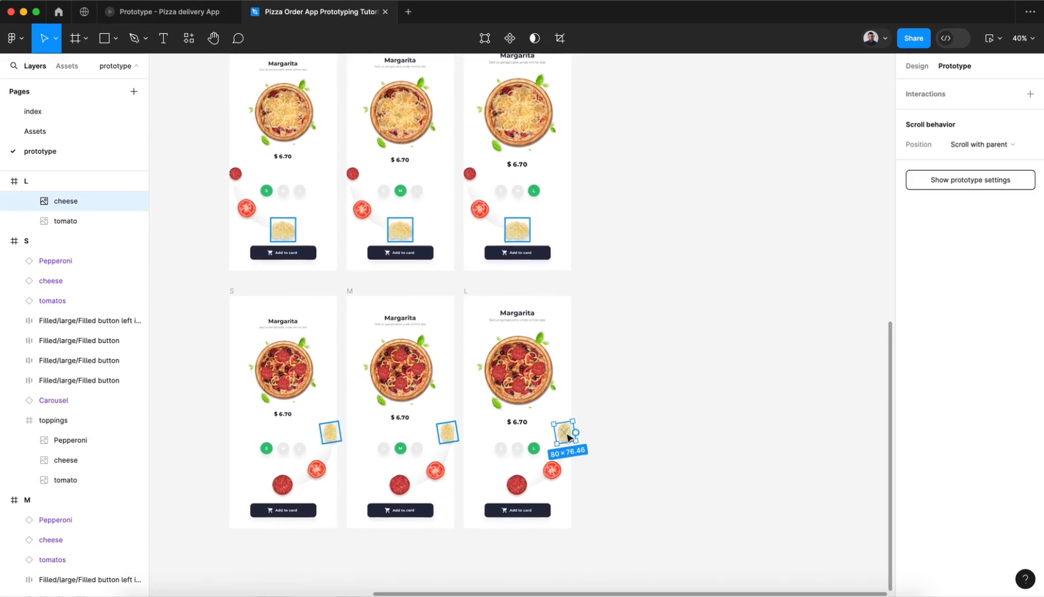
pyautogui.scroll(-1, 567, 438)
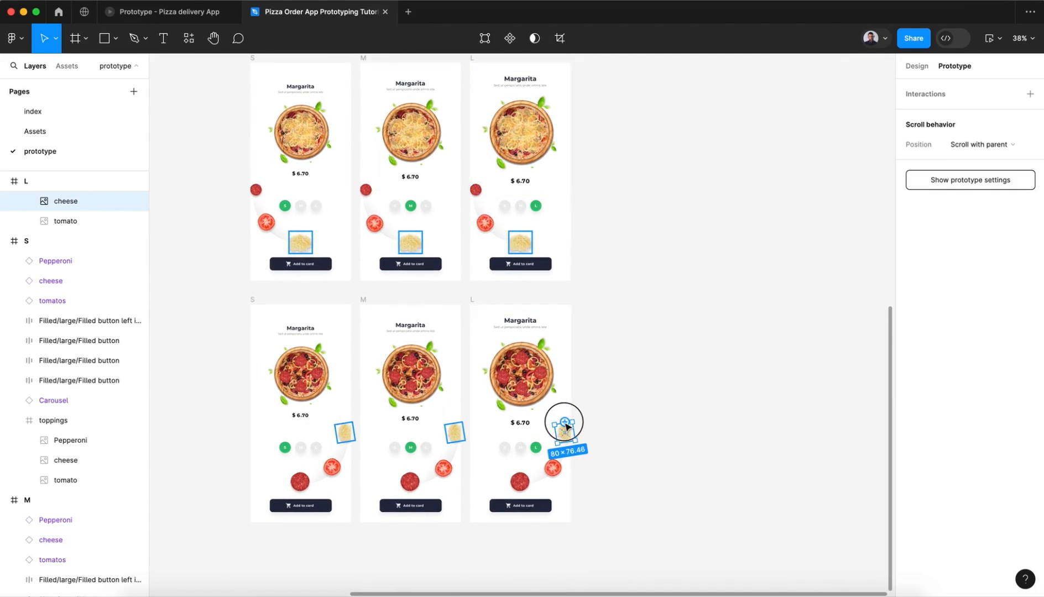
pyautogui.moveTo(564, 424); pyautogui.dragTo(540, 266)
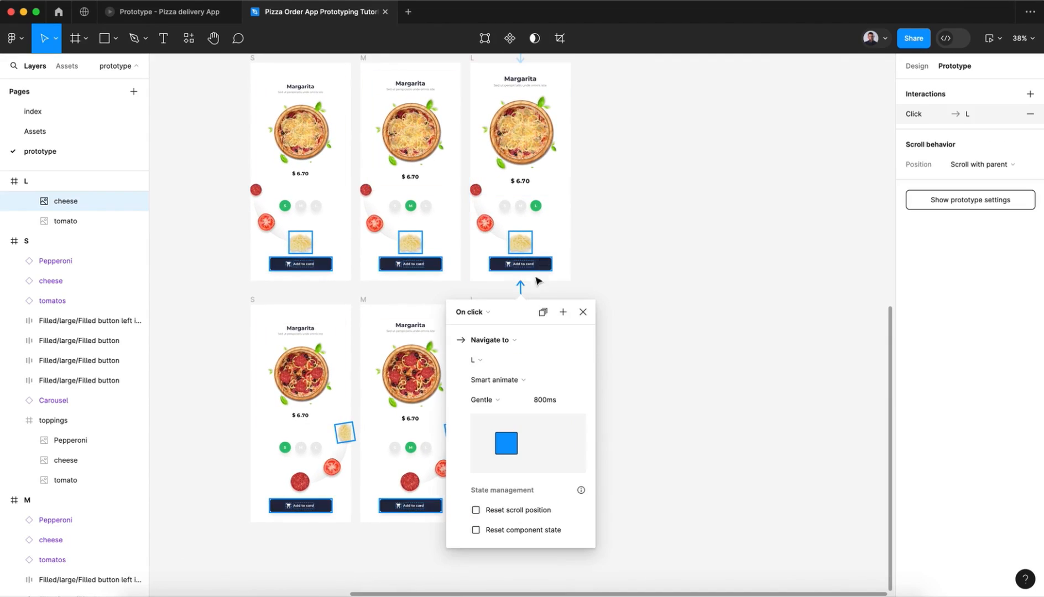
pyautogui.click(190, 432)
# Step: Link the bottom-row M and S frames' cheese on click to the third-row M and S frames respectively with Gentle 800 ms Smart animate
pyautogui.click(455, 434)
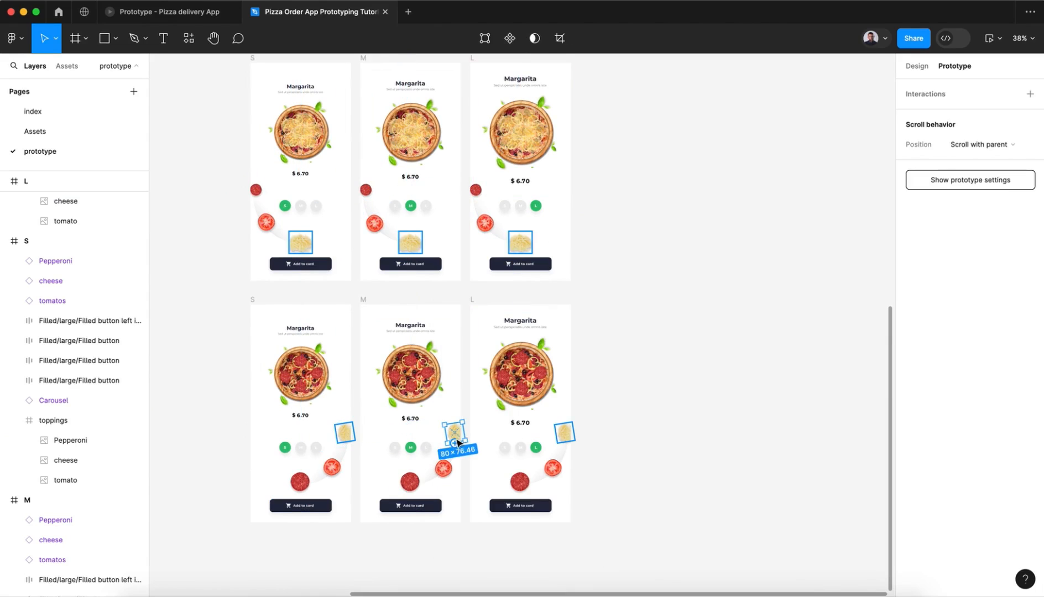
pyautogui.moveTo(455, 443); pyautogui.dragTo(453, 261)
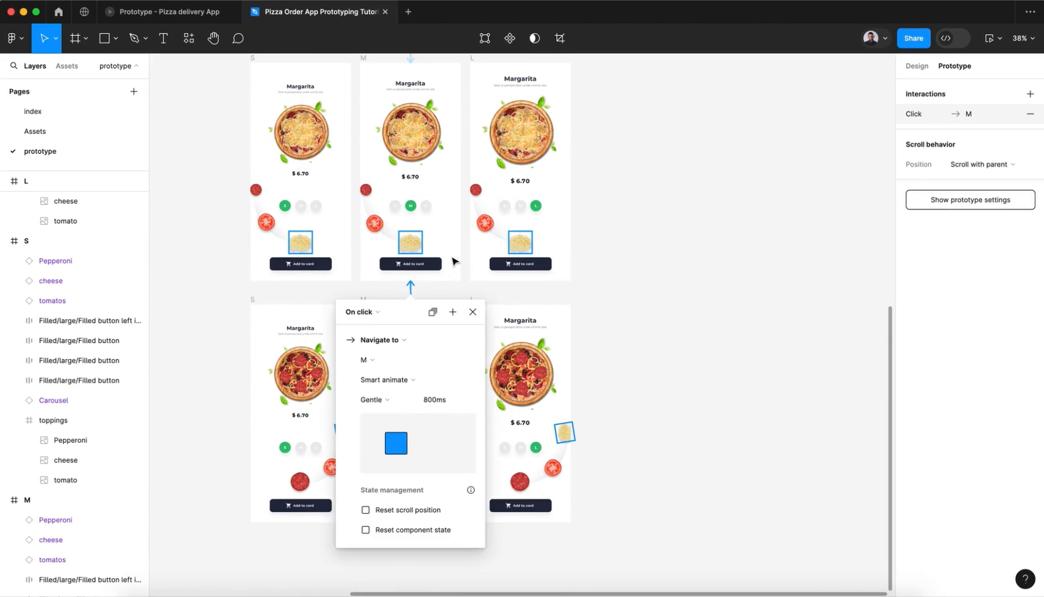
pyautogui.click(188, 396)
pyautogui.click(340, 440)
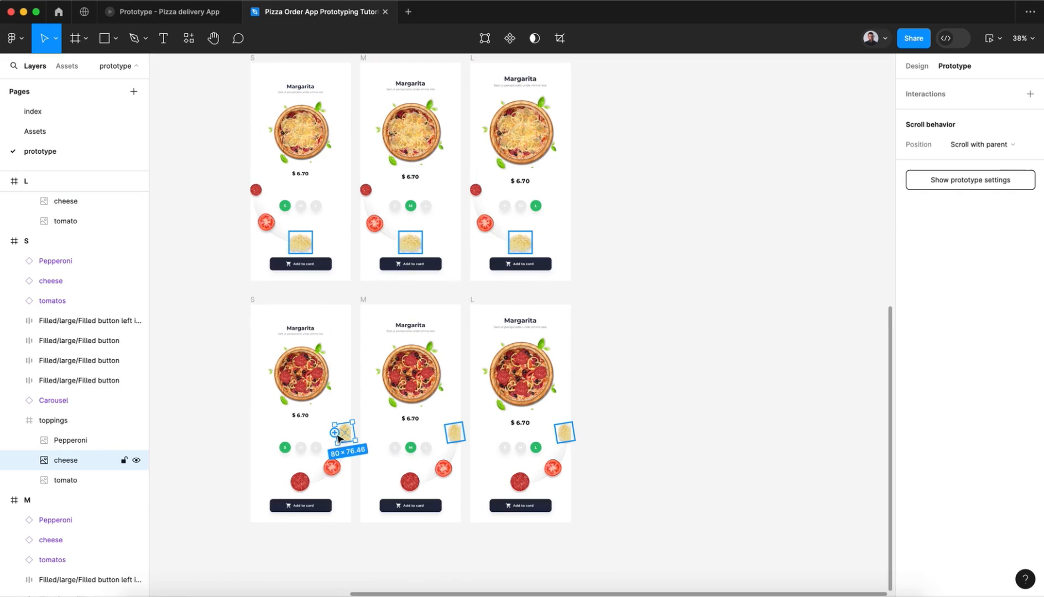
pyautogui.moveTo(334, 432); pyautogui.dragTo(313, 254)
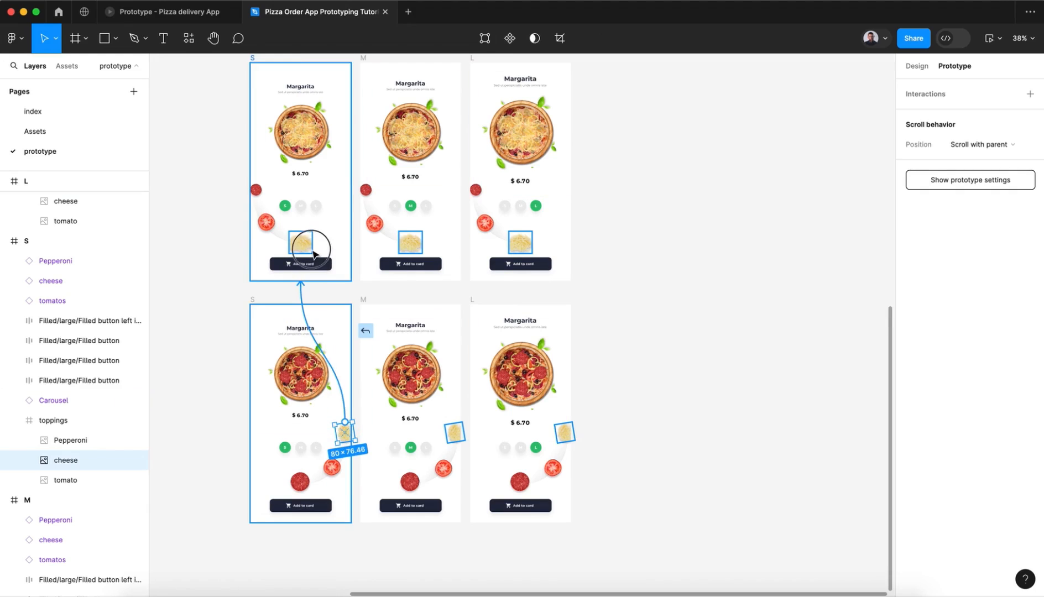
pyautogui.click(206, 306)
# Step: Link the third-row S frame's cheese on click back to the top-row S frame
pyautogui.scroll(5, 206, 306)
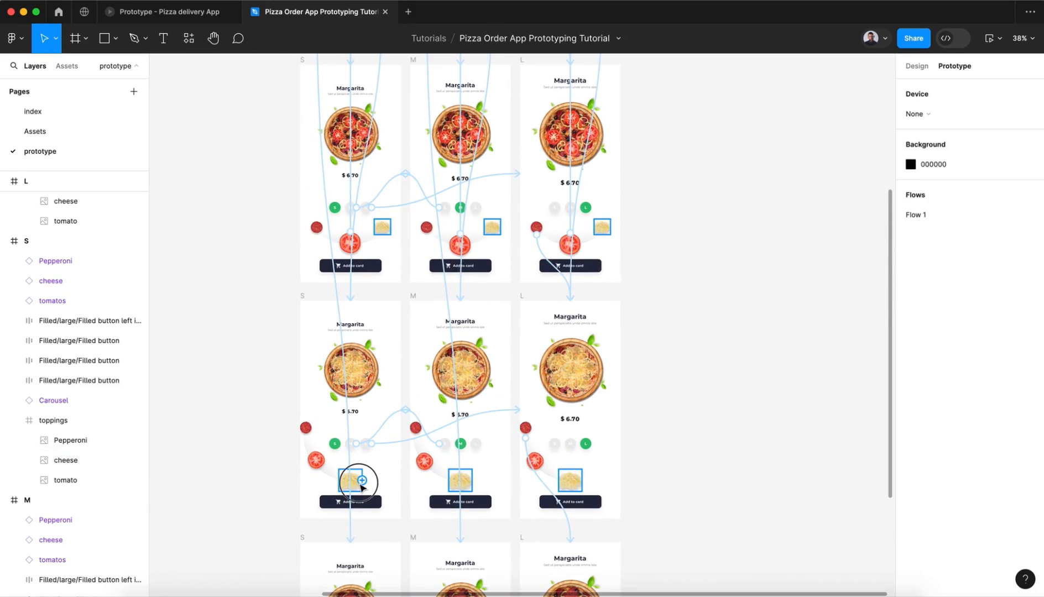
pyautogui.click(359, 481)
pyautogui.moveTo(361, 480); pyautogui.dragTo(315, 21)
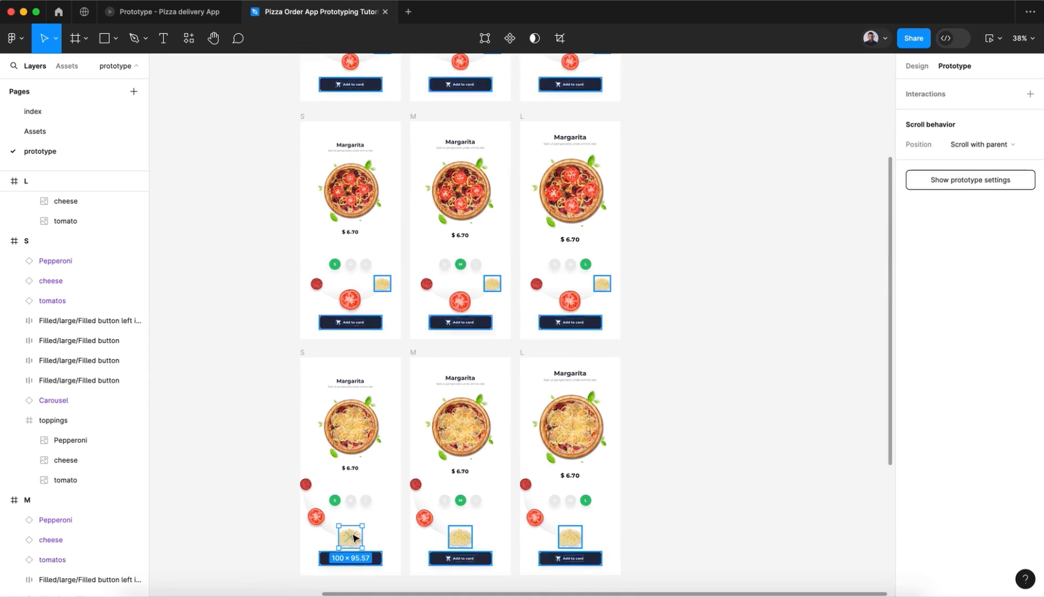
pyautogui.moveTo(350, 525); pyautogui.dragTo(369, 79)
pyautogui.click(413, 132)
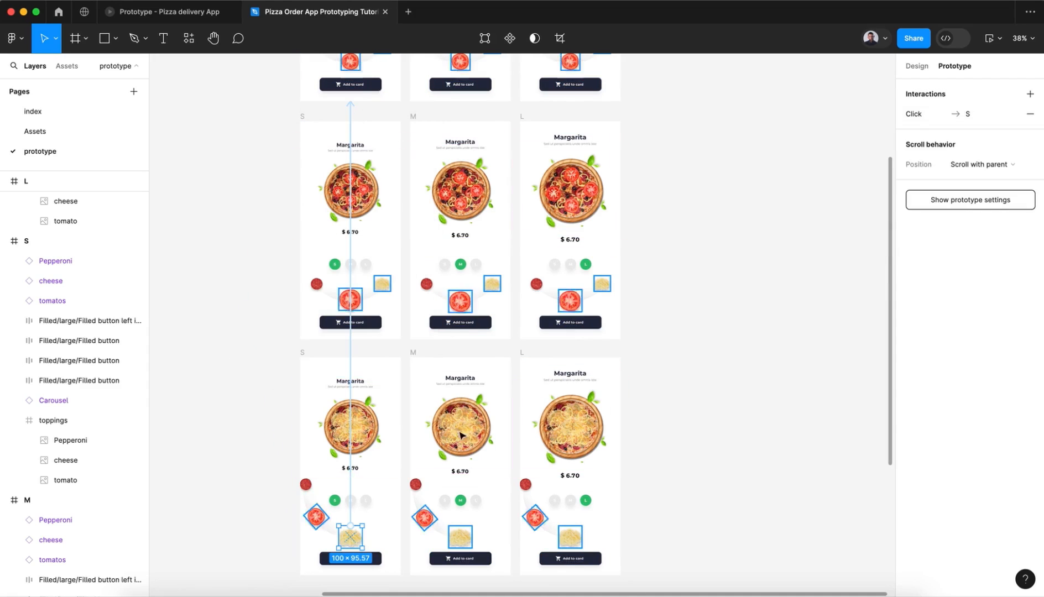
# Step: Link the third-row M and L frames' cheese on click back to the top-row M and L frames respectively with Gentle 800 ms Smart animate
pyautogui.click(460, 541)
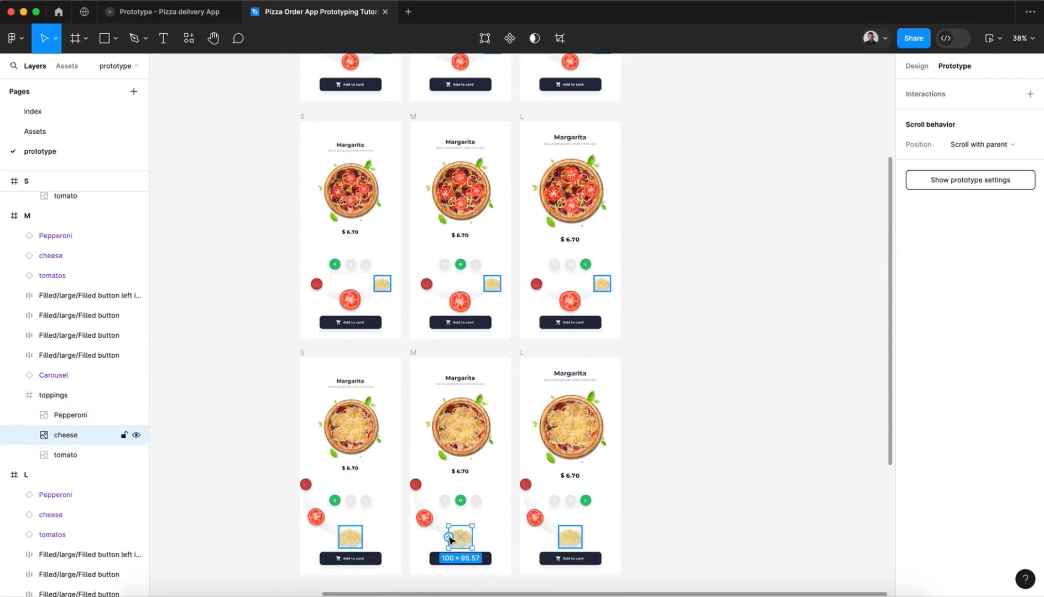
pyautogui.moveTo(450, 540); pyautogui.dragTo(482, 89)
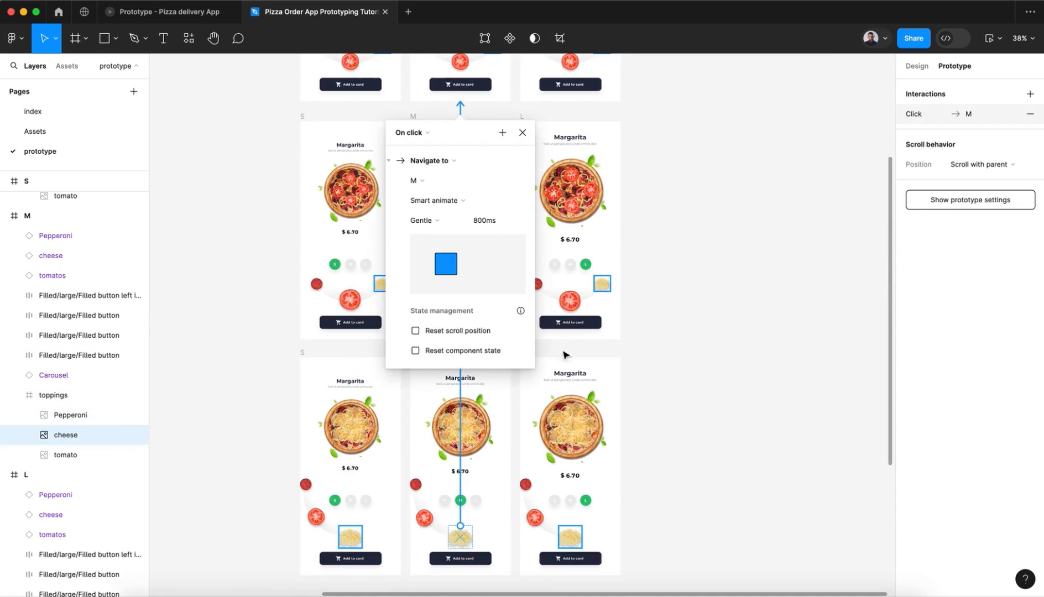
pyautogui.click(574, 541)
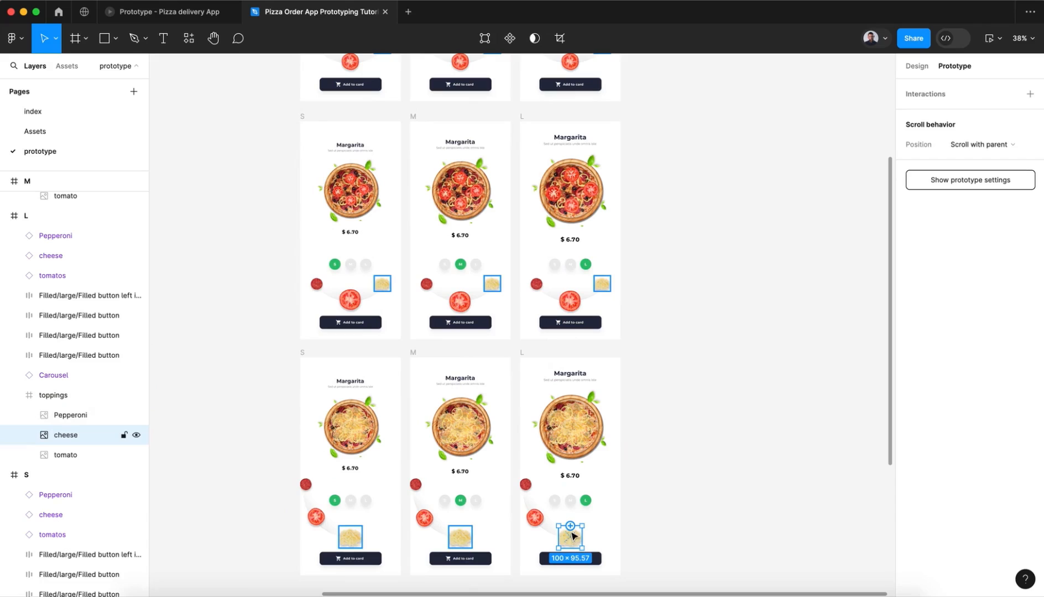
pyautogui.moveTo(554, 457); pyautogui.dragTo(543, 55)
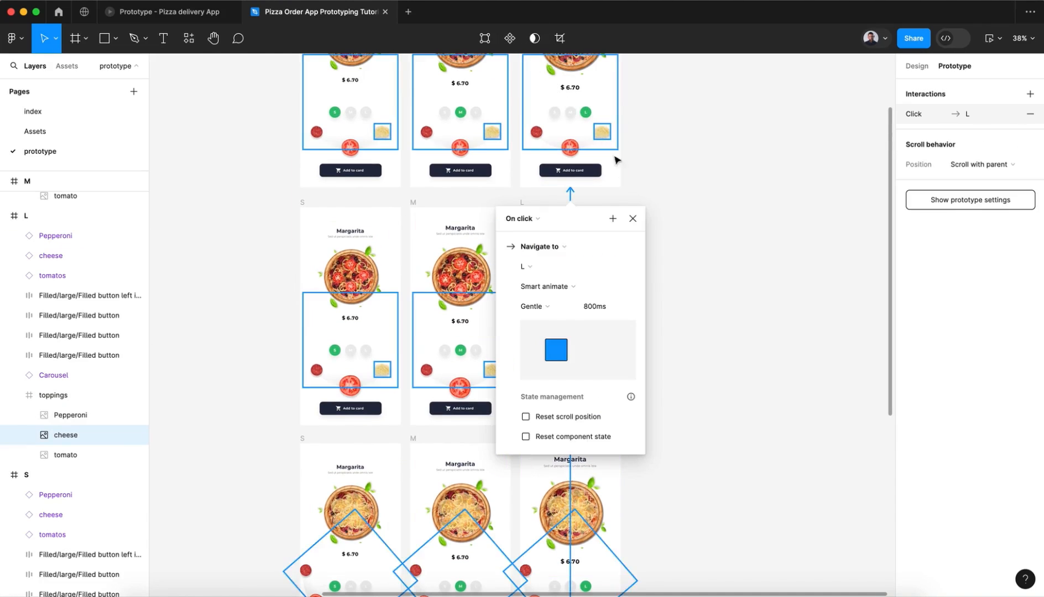
pyautogui.click(631, 219)
pyautogui.click(684, 255)
# Step: Preview Flow 1 in size M and test the tomato, pepperoni and cheese toppings in turn
pyautogui.scroll(5, 684, 256)
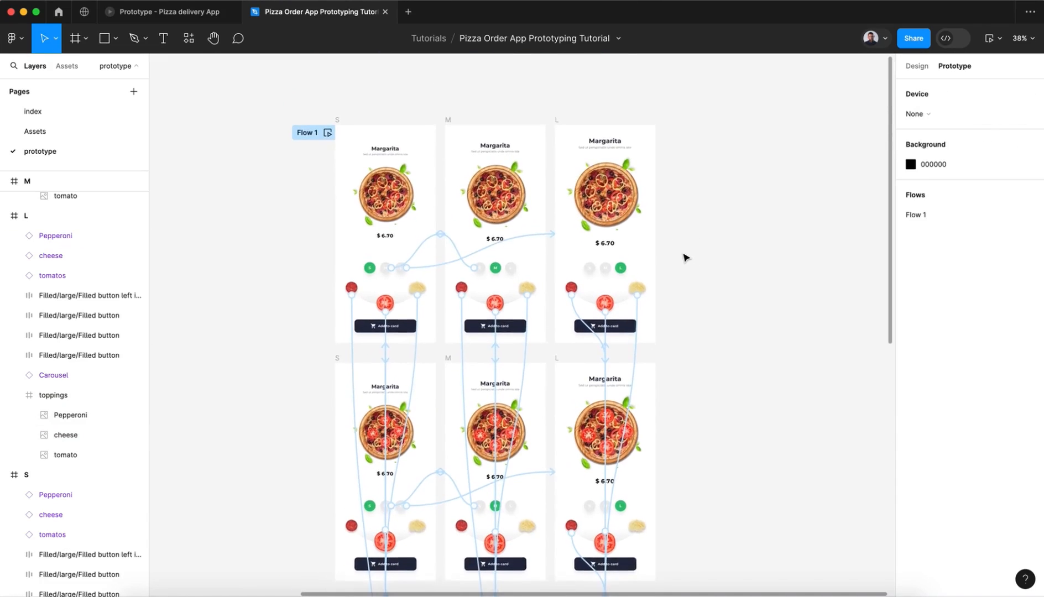
pyautogui.click(330, 150)
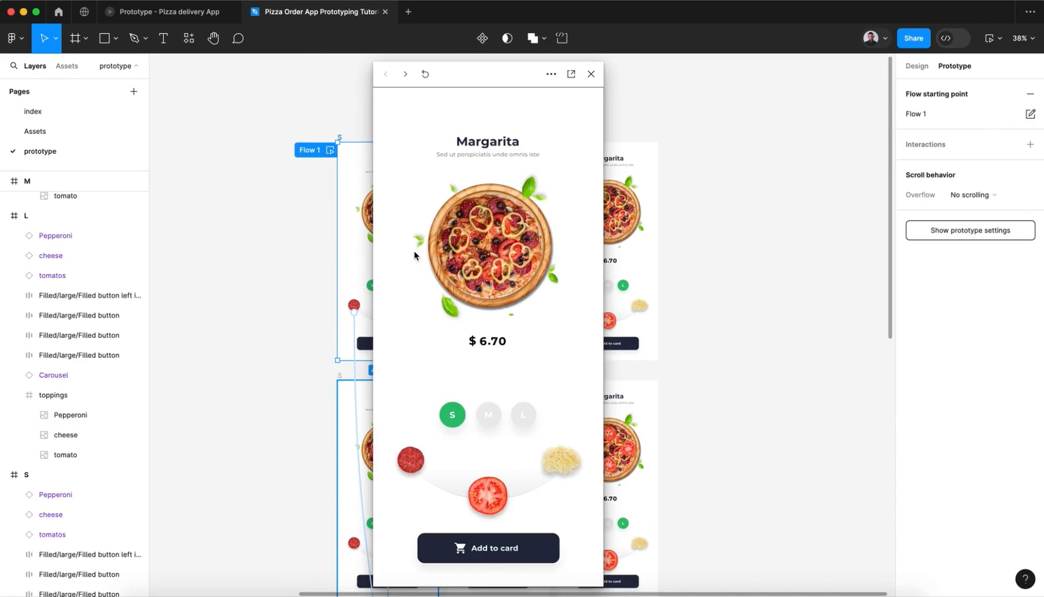
pyautogui.click(494, 413)
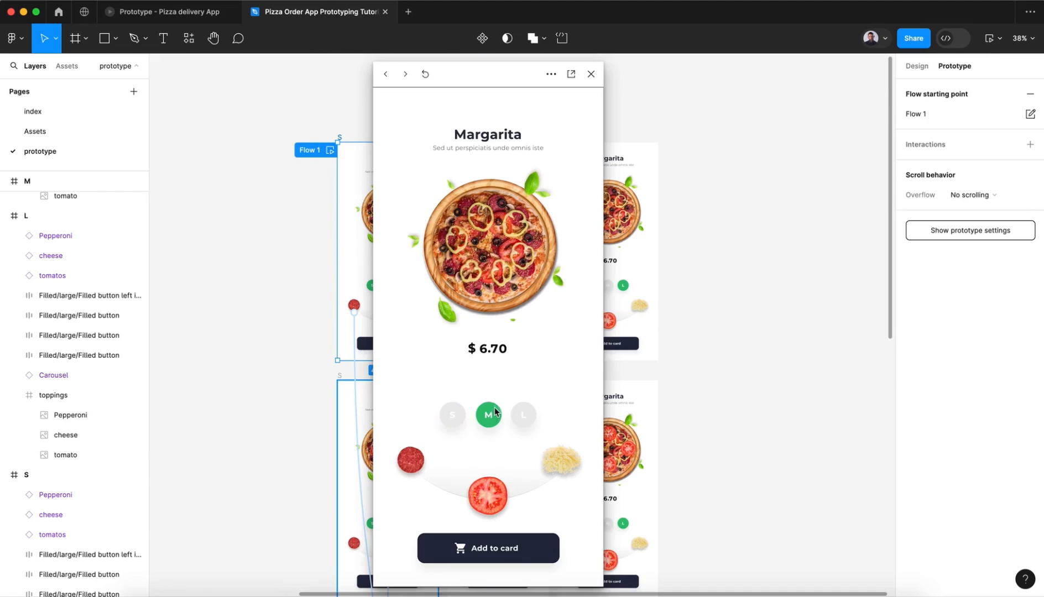
pyautogui.click(488, 490)
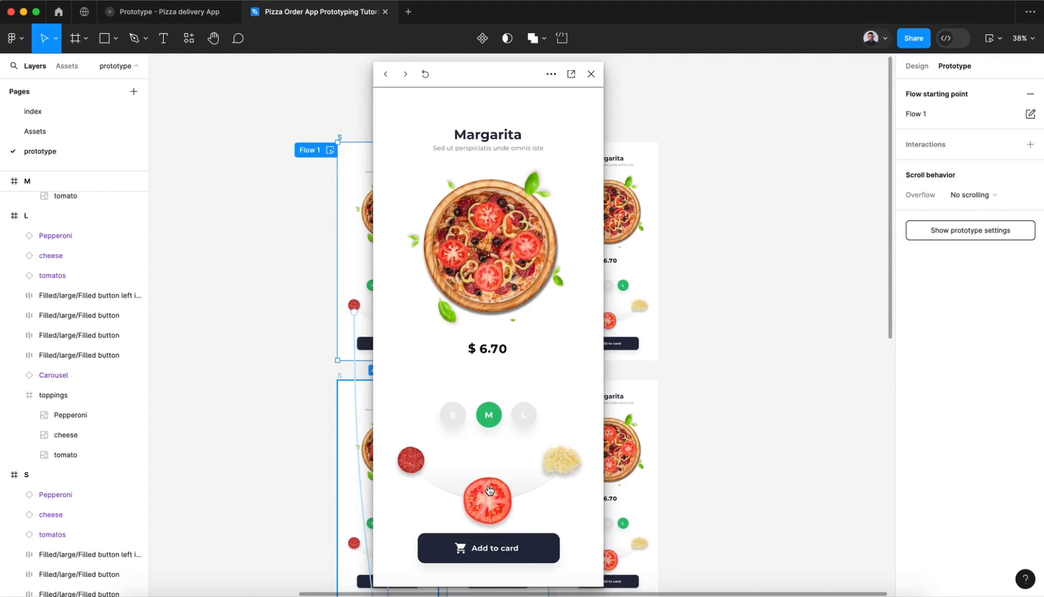
pyautogui.click(417, 466)
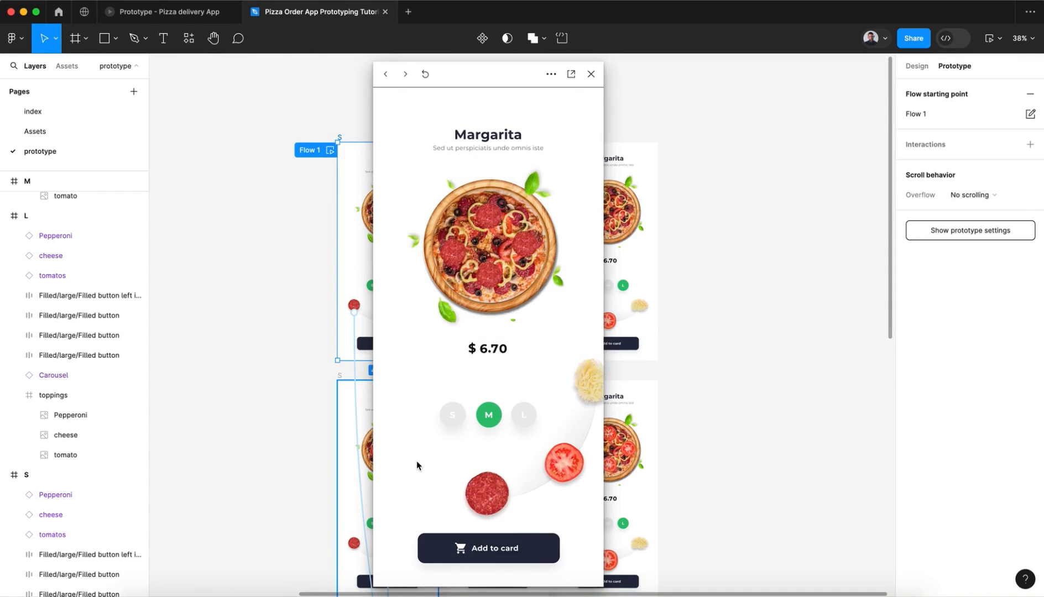
pyautogui.click(583, 398)
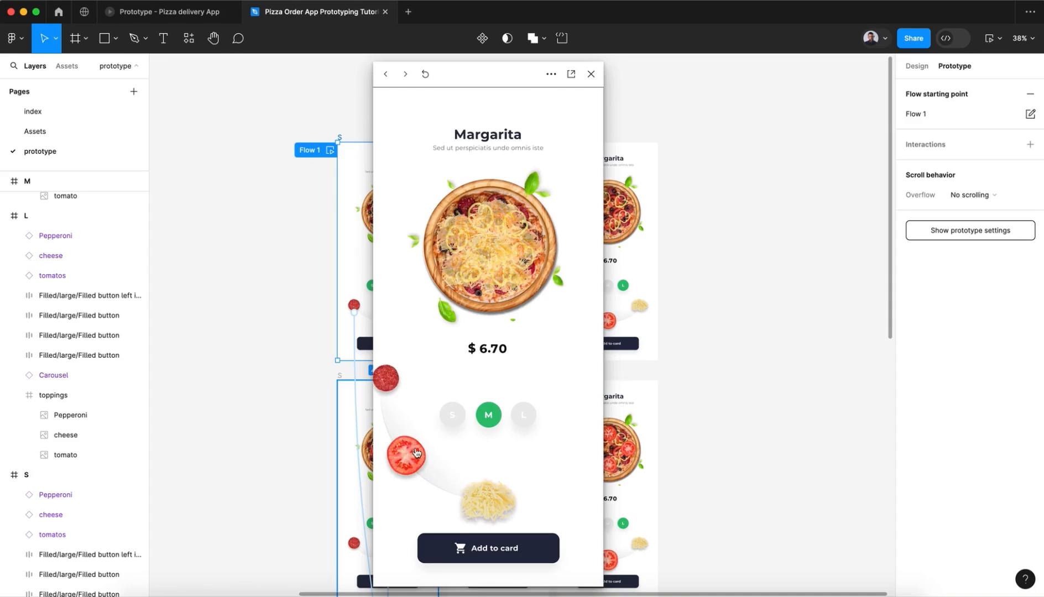
# Step: Cycle repeatedly through the tomato, pepperoni and cheese toppings in the size M preview to check the carousel animation
pyautogui.click(416, 455)
pyautogui.click(417, 457)
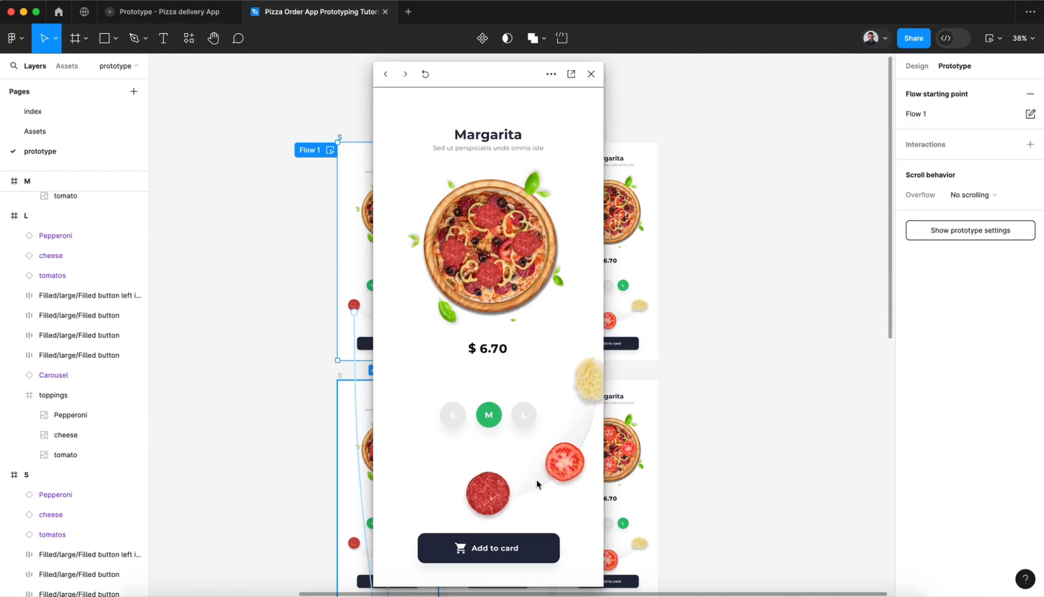
pyautogui.click(556, 479)
pyautogui.click(557, 473)
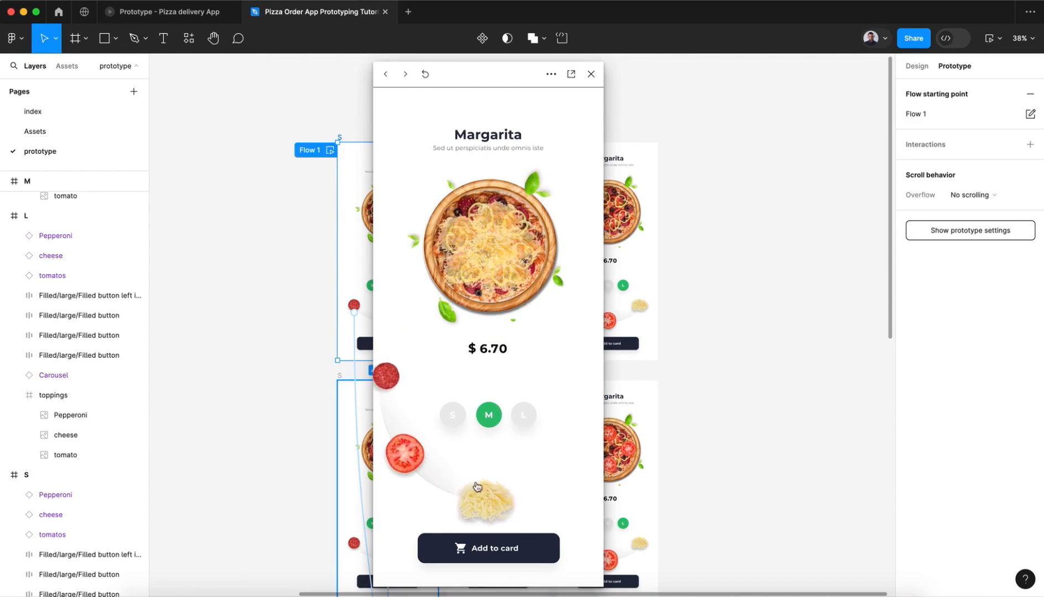
pyautogui.click(419, 468)
pyautogui.click(417, 465)
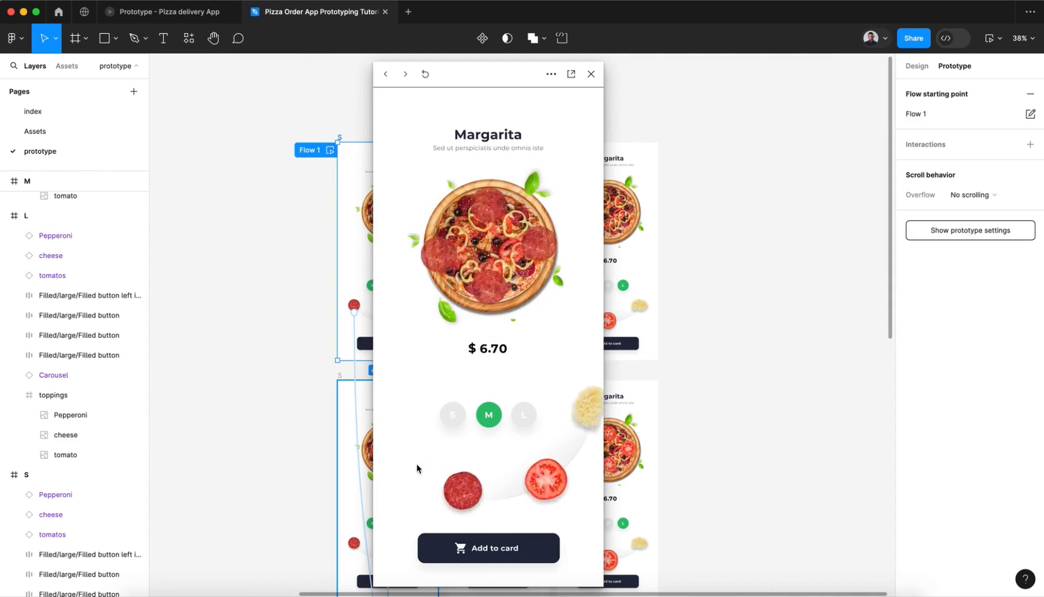
pyautogui.click(559, 474)
pyautogui.click(568, 472)
# Step: Test switching the cheese-topped pizza between the L, S and M sizes in the preview
pyautogui.click(523, 416)
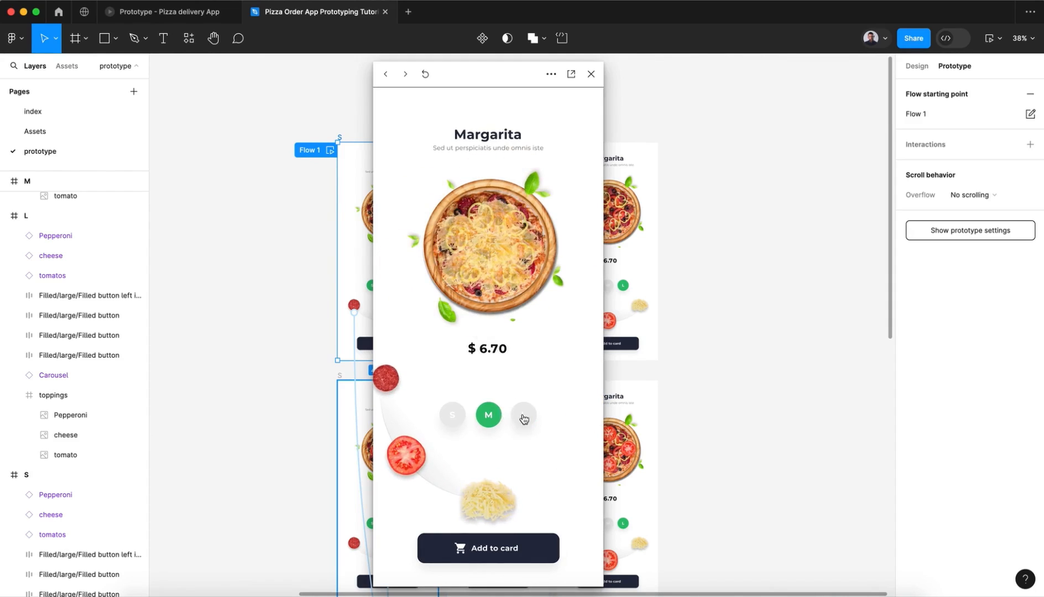
pyautogui.click(453, 413)
pyautogui.click(476, 416)
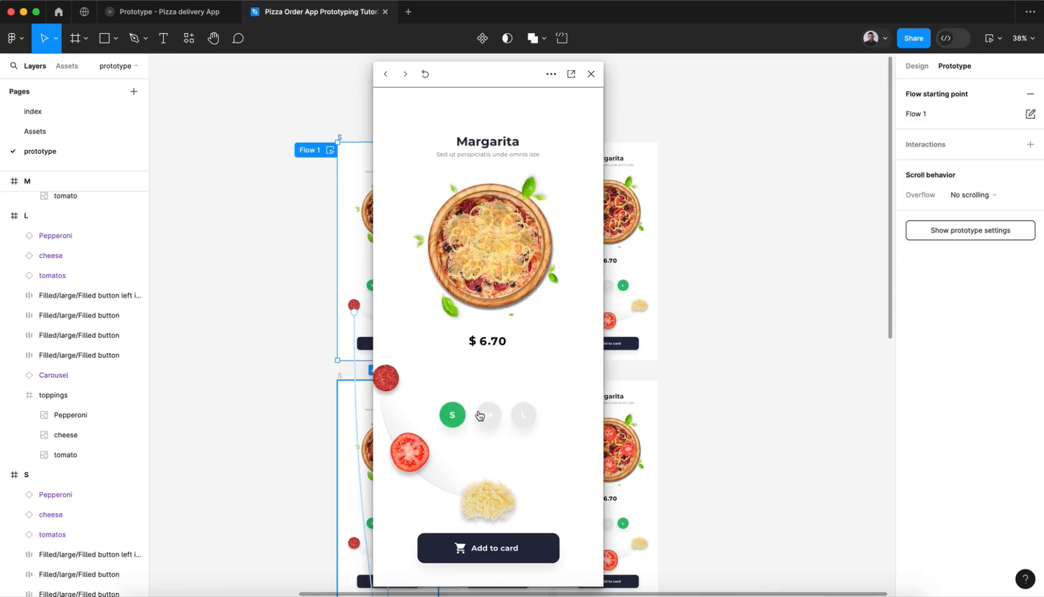
# Step: Choose the tomato topping in the preview and swipe the pizza carousel to Napolitano
pyautogui.click(412, 453)
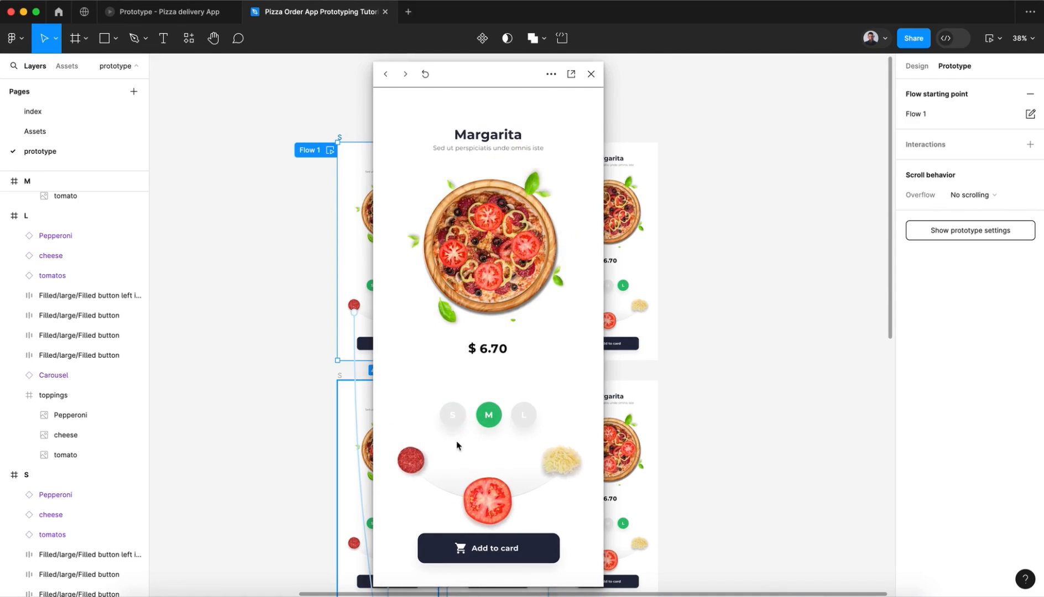
pyautogui.moveTo(528, 264); pyautogui.dragTo(332, 264)
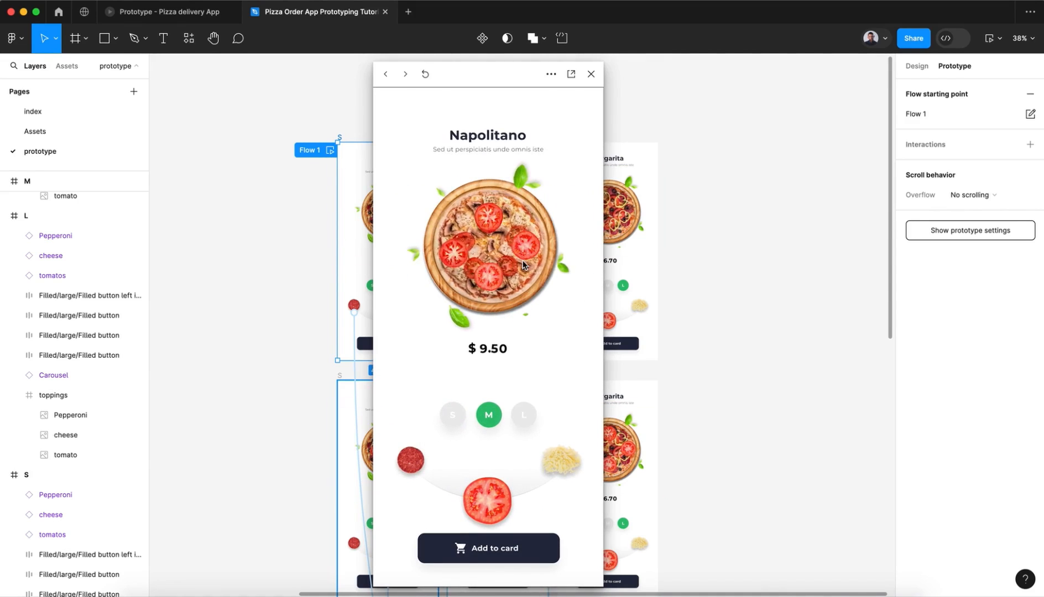
# Step: Swipe the preview's pizza carousel through Margarita to Chicago and toggle the tomato topping
pyautogui.moveTo(457, 262); pyautogui.dragTo(525, 271)
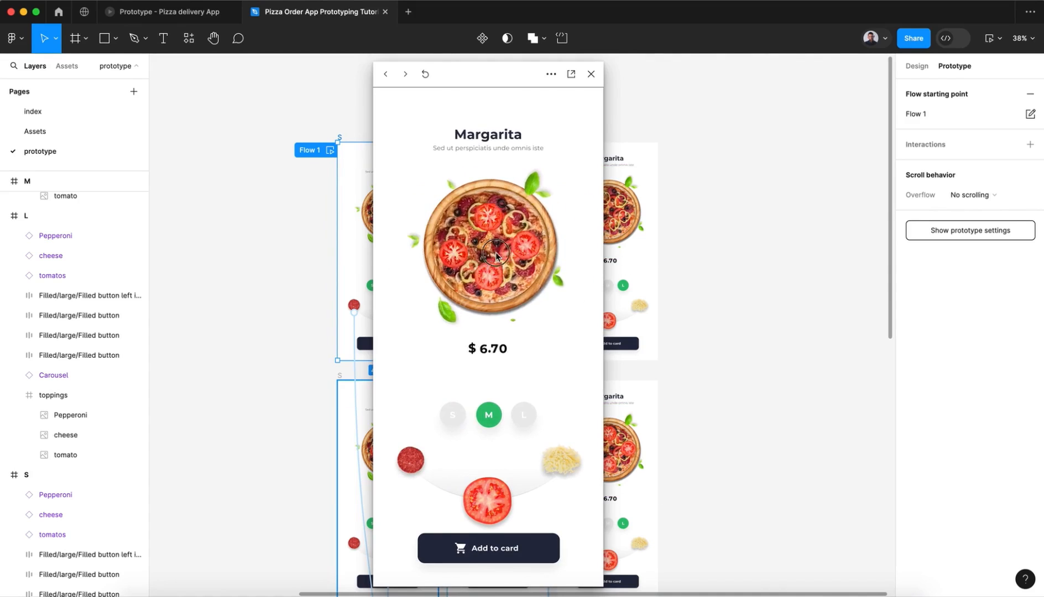
pyautogui.moveTo(457, 271); pyautogui.dragTo(520, 309)
pyautogui.click(482, 483)
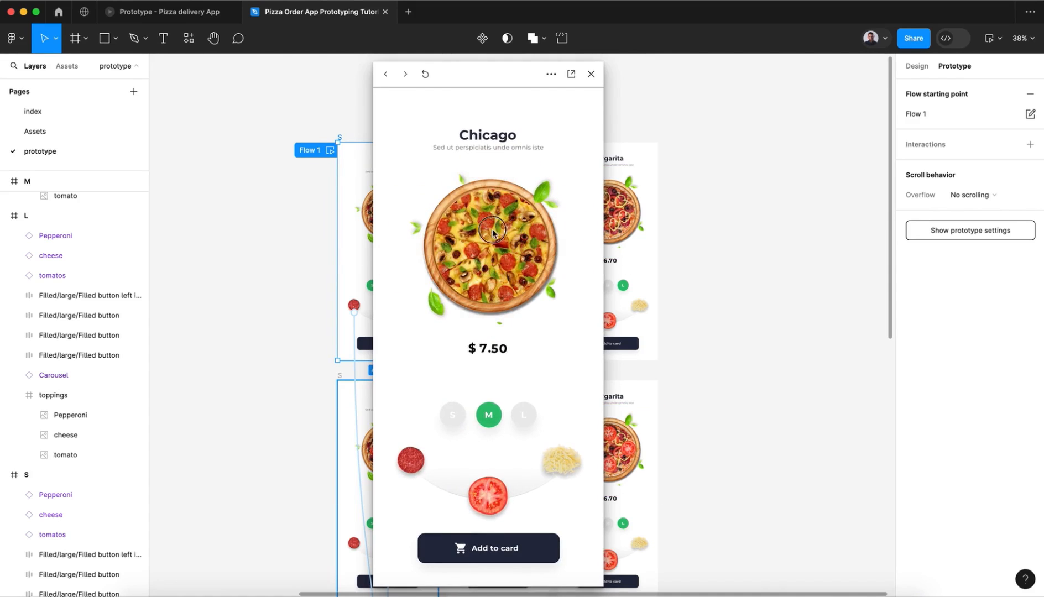
pyautogui.moveTo(492, 230); pyautogui.dragTo(426, 231)
pyautogui.moveTo(492, 252); pyautogui.dragTo(675, 269)
pyautogui.moveTo(476, 256); pyautogui.dragTo(675, 267)
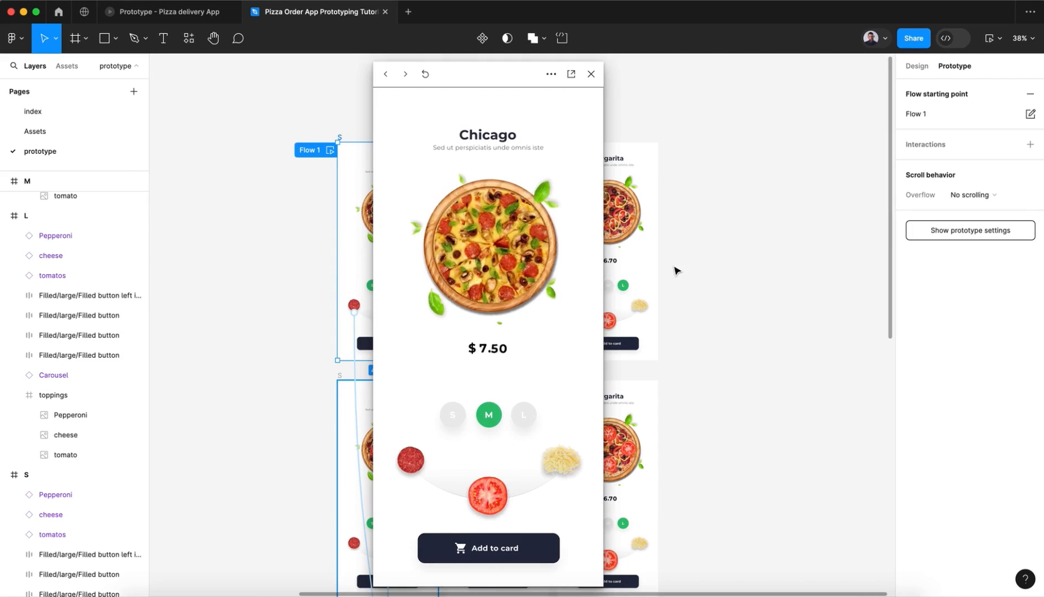
# Step: Test the tomato and pepperoni toppings on the Chicago pizza, switch it to size L, and close the preview
pyautogui.click(555, 477)
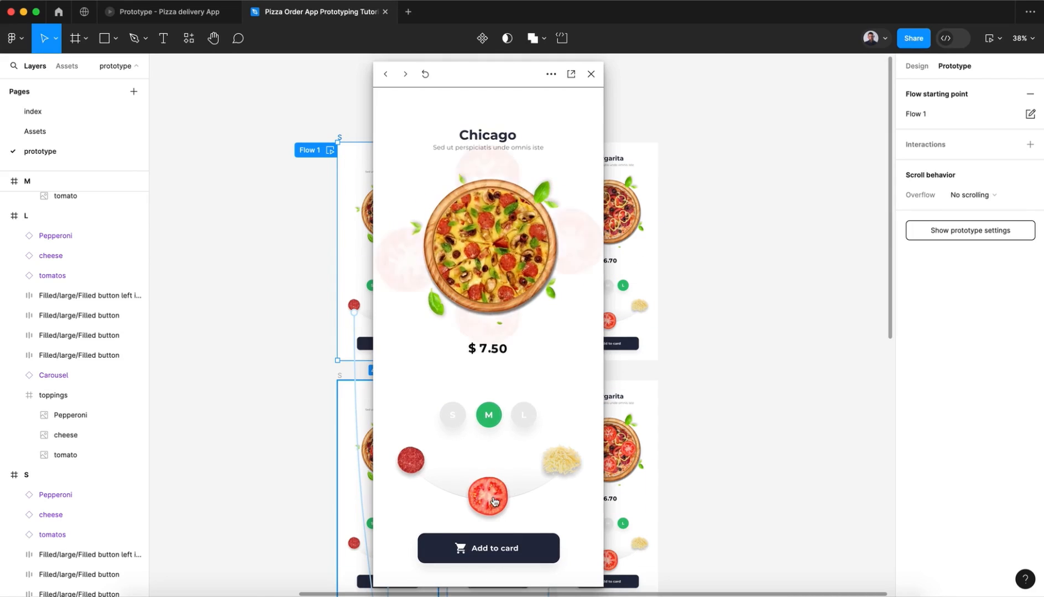
pyautogui.click(560, 470)
pyautogui.click(386, 378)
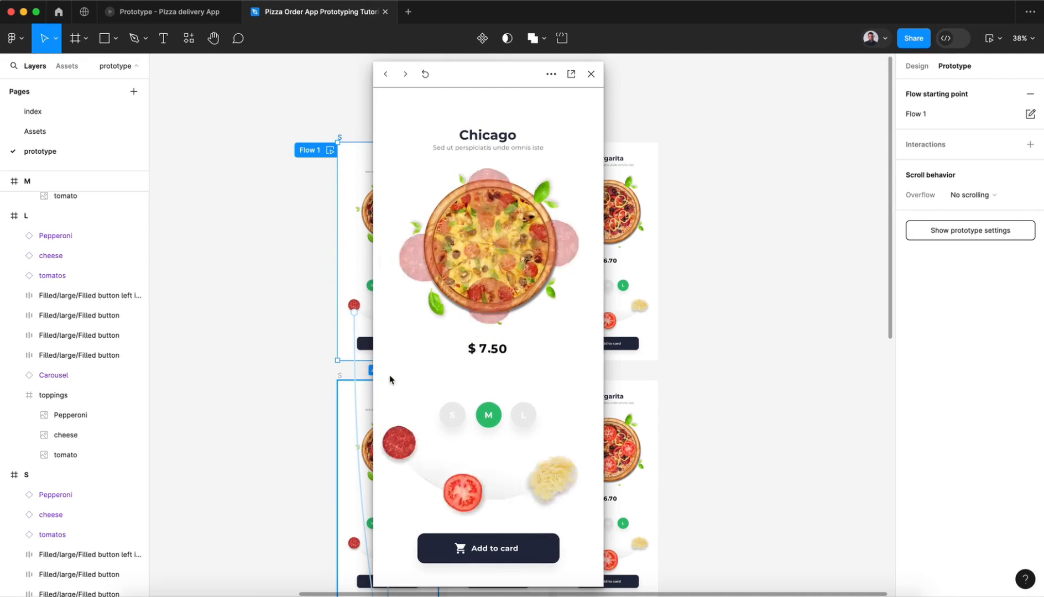
pyautogui.click(522, 415)
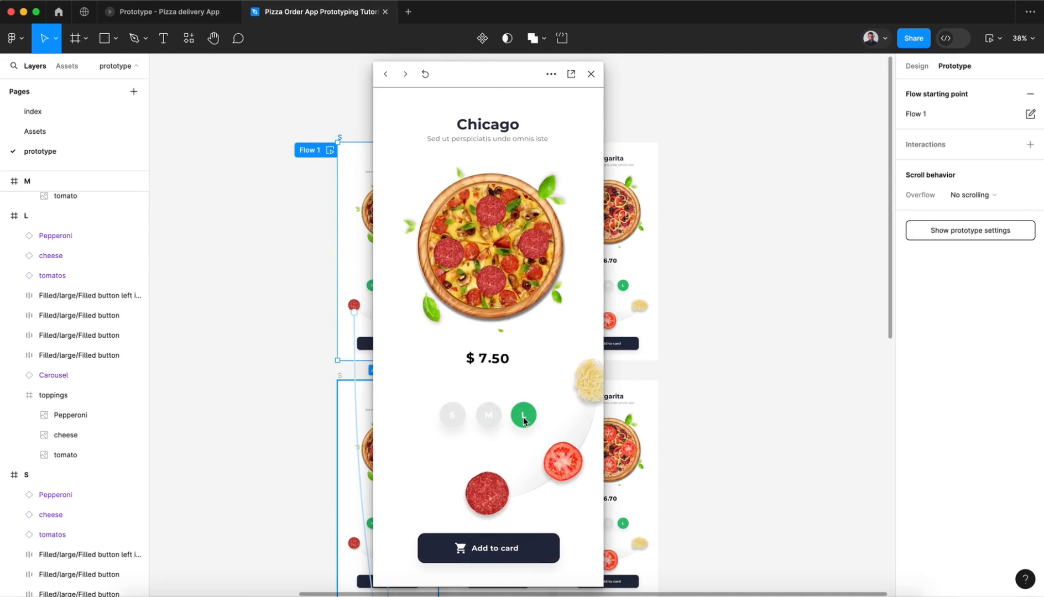
pyautogui.click(484, 553)
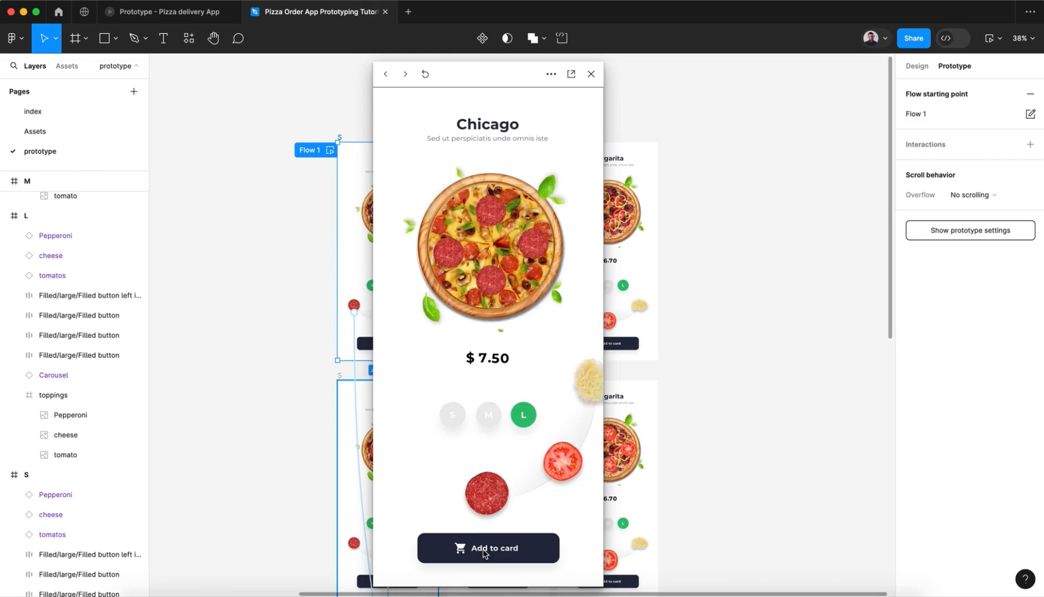
pyautogui.click(445, 456)
pyautogui.click(591, 74)
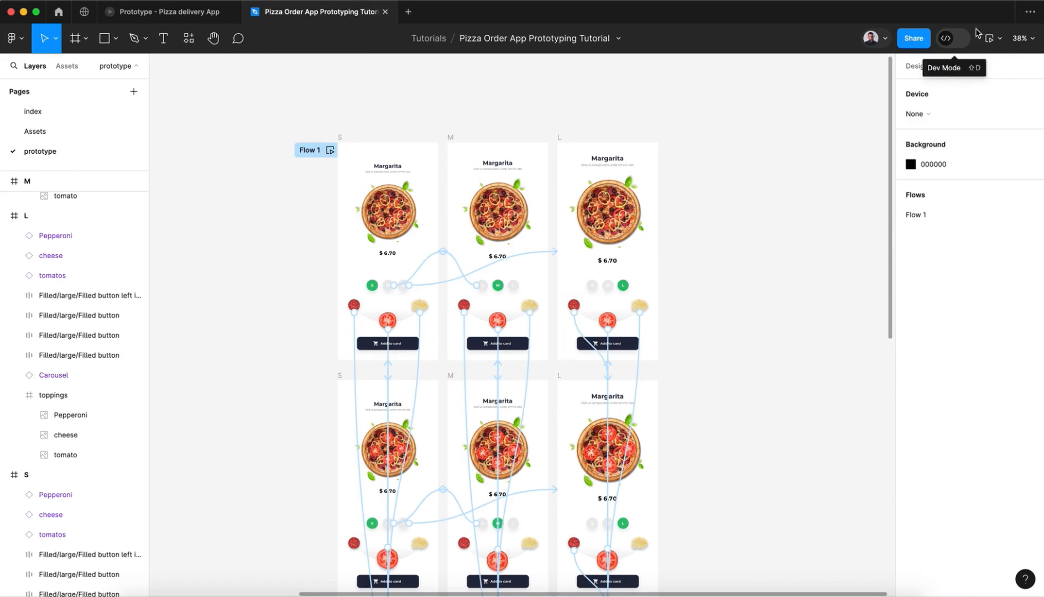
# Step: Open the prototype in presentation view and return to the design file
pyautogui.click(995, 40)
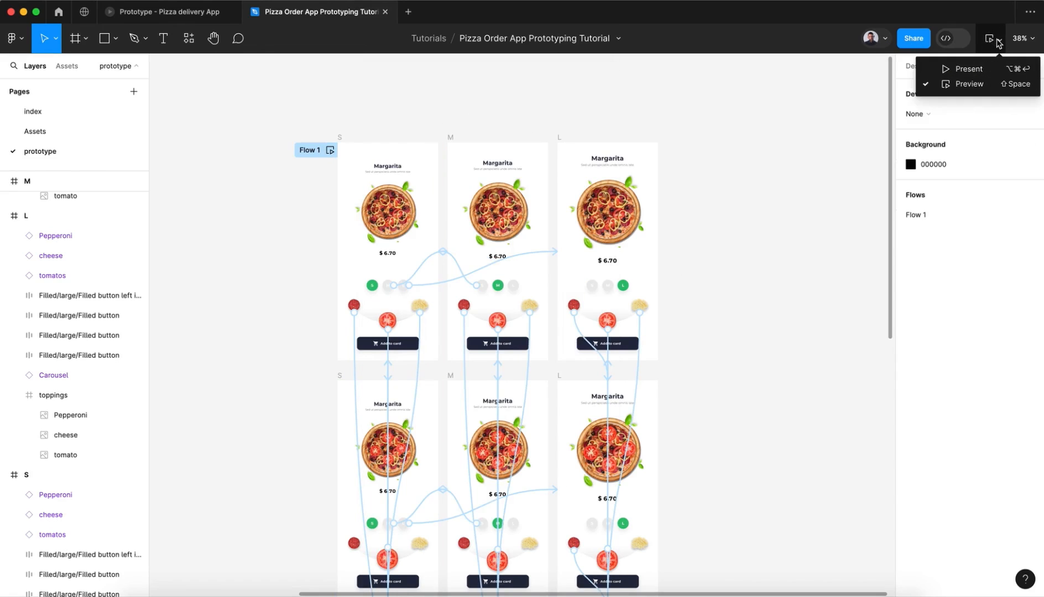
pyautogui.click(966, 69)
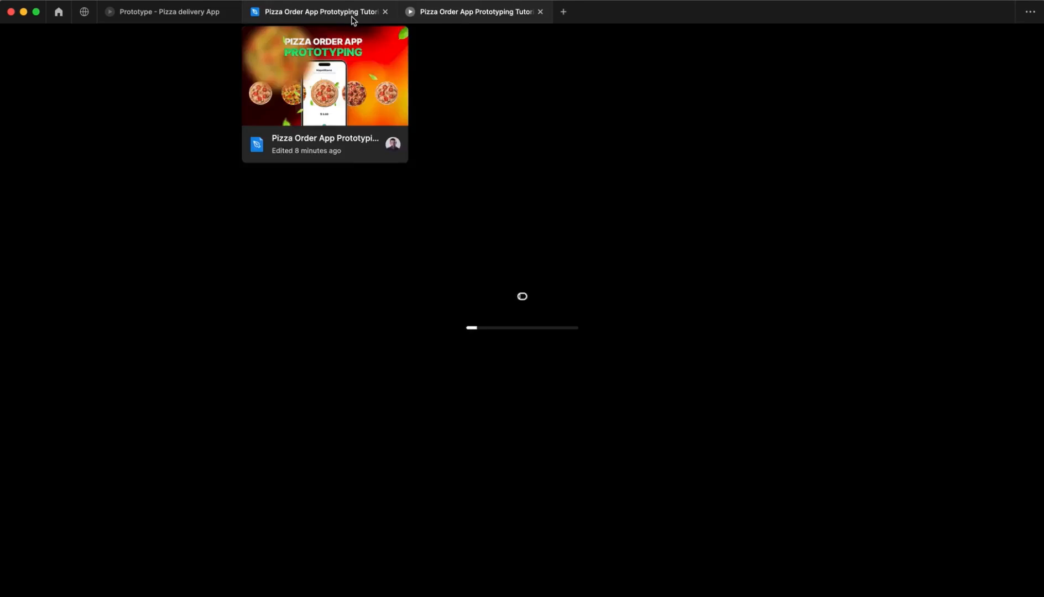
pyautogui.click(351, 18)
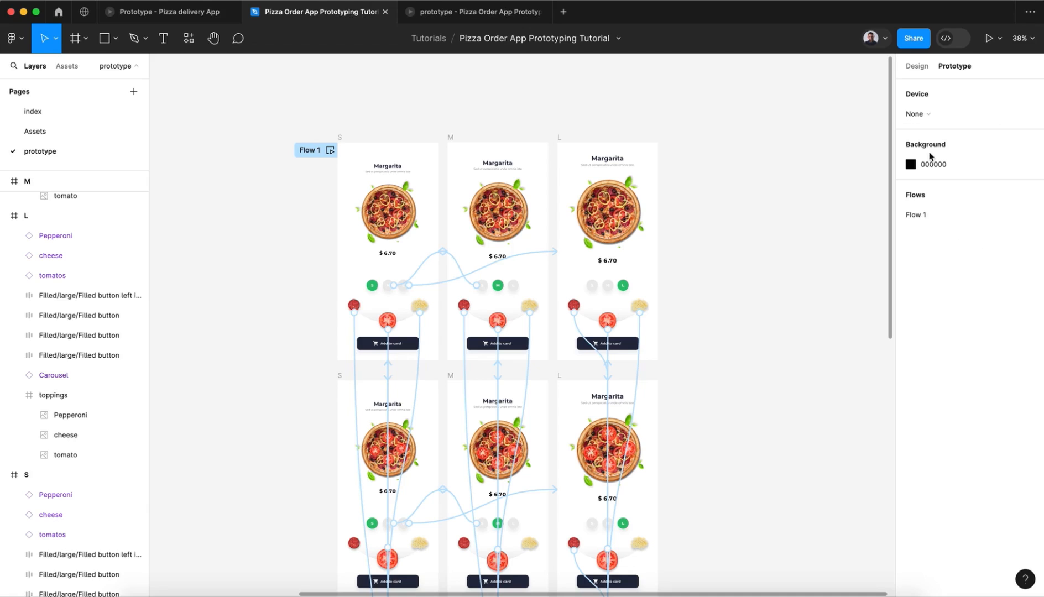
# Step: Set the prototype device to iPhone 15 Pro Max and its background to the green document colour 2DC071
pyautogui.click(923, 114)
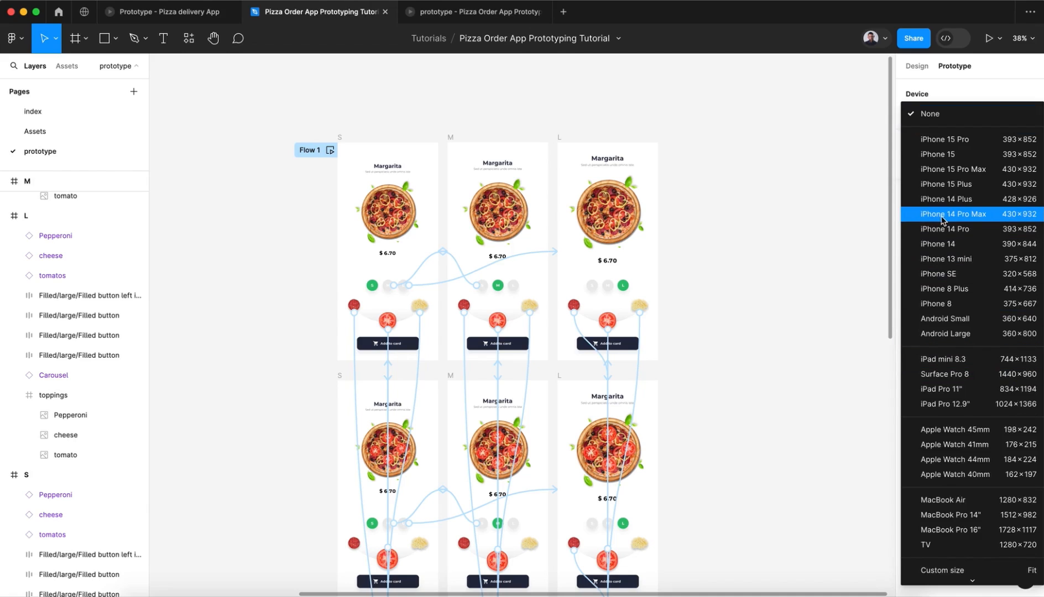
pyautogui.click(951, 170)
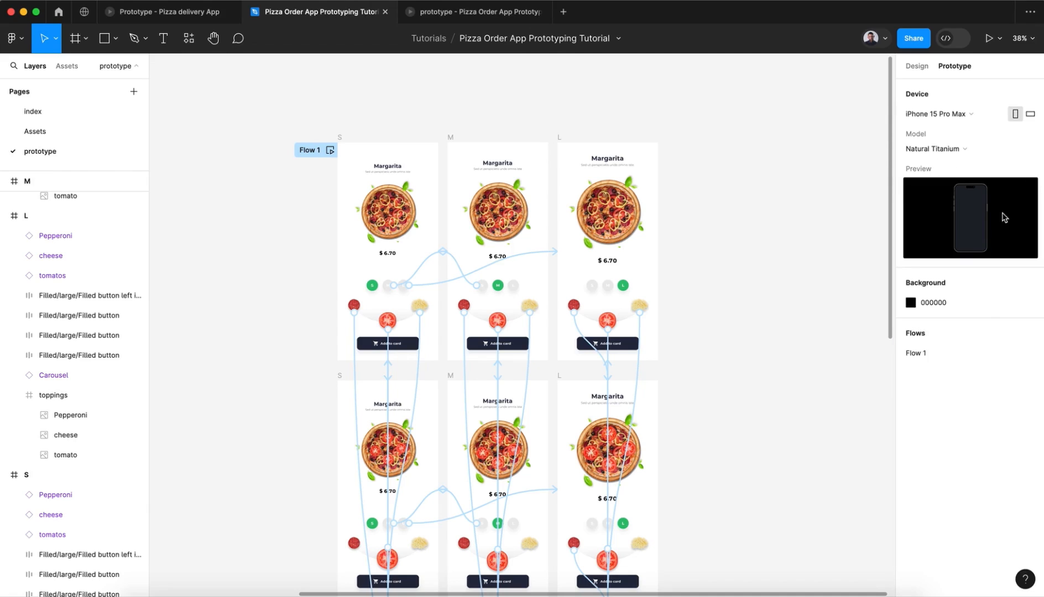
pyautogui.click(911, 303)
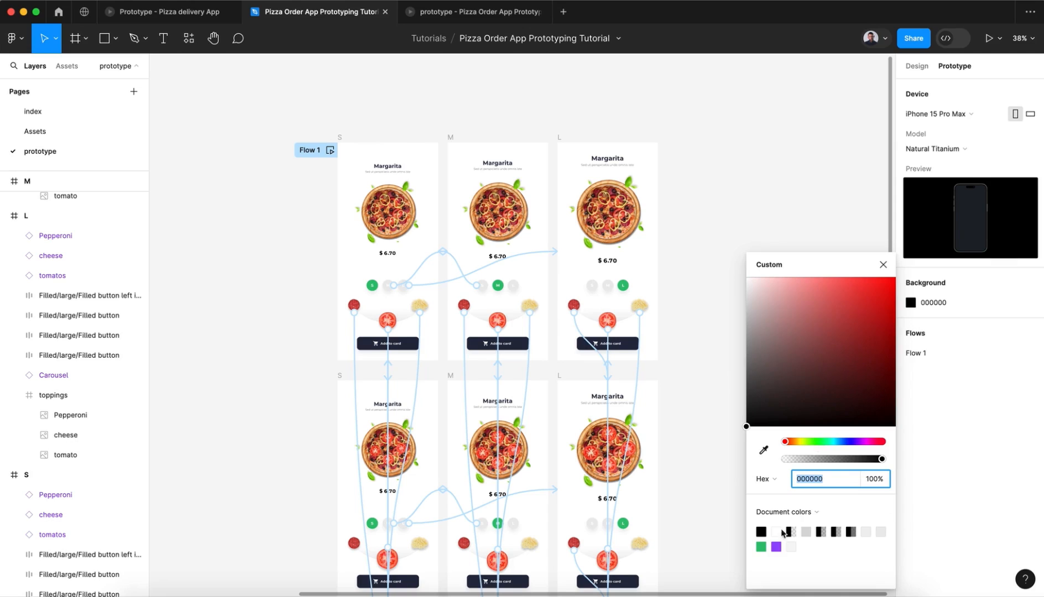
pyautogui.click(762, 547)
pyautogui.click(883, 265)
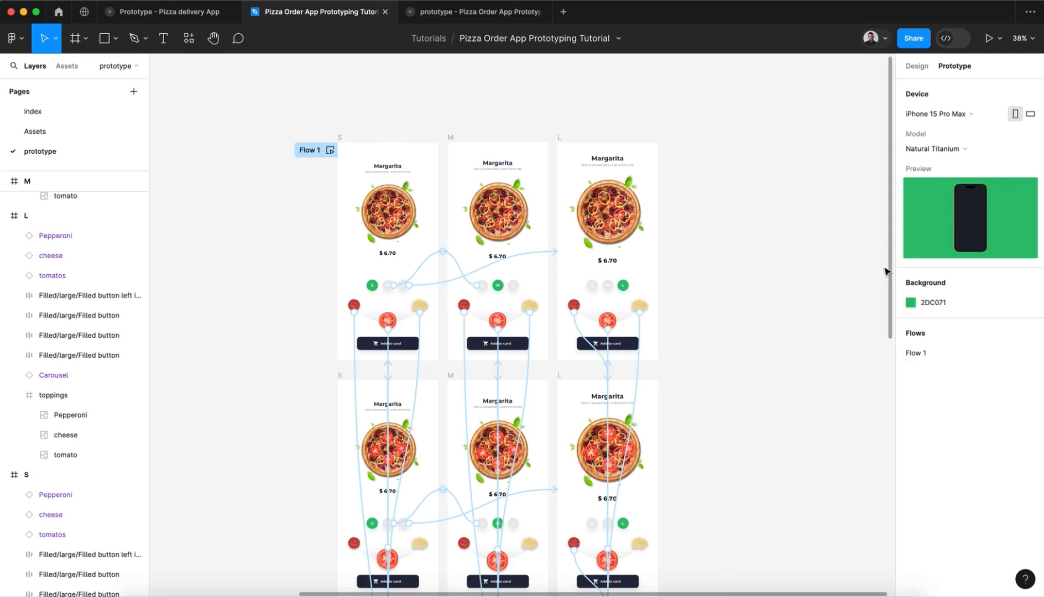
# Step: Switch to the running presentation and scale the phone mockup to fit the screen
pyautogui.click(464, 12)
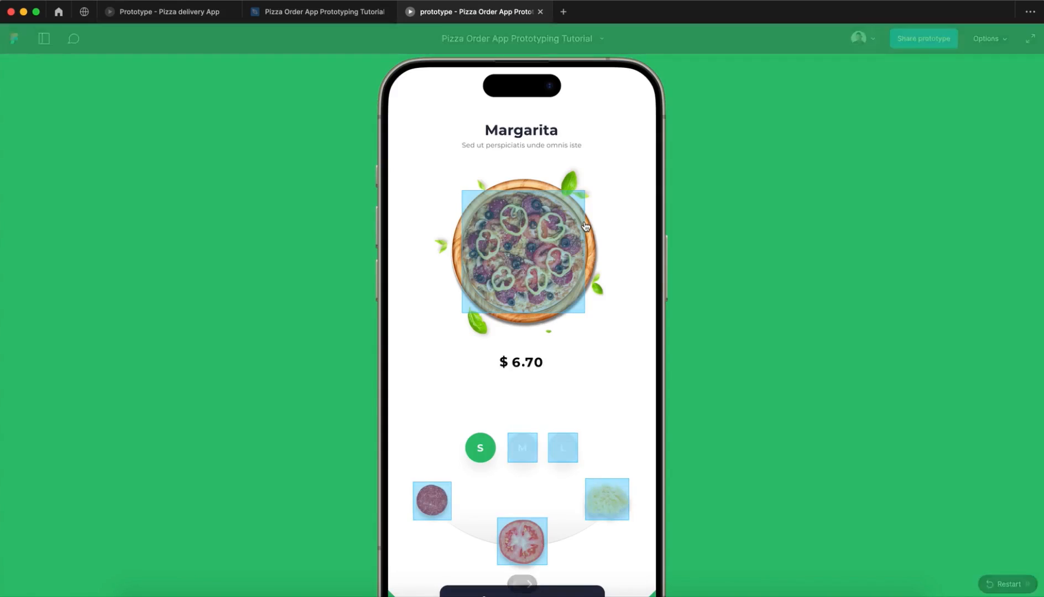
pyautogui.moveTo(1043, 1)
pyautogui.click(1018, 33)
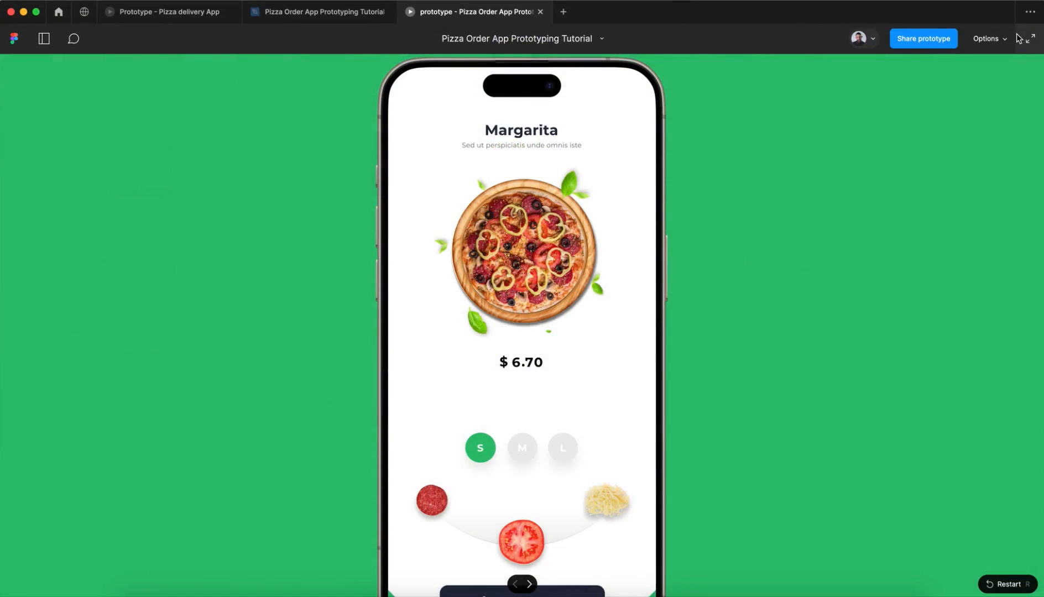
pyautogui.click(992, 43)
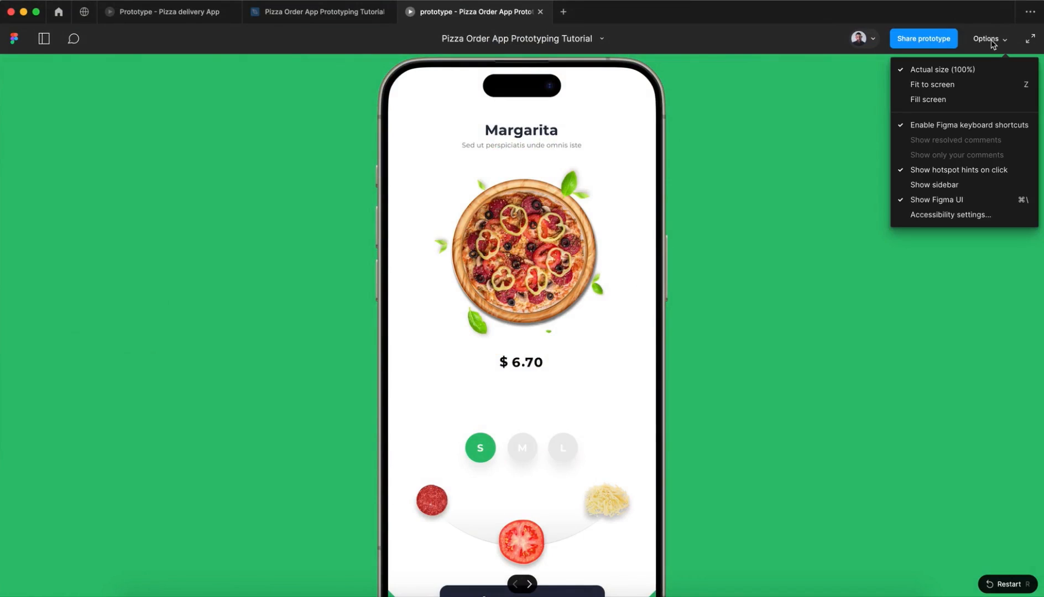
pyautogui.click(940, 85)
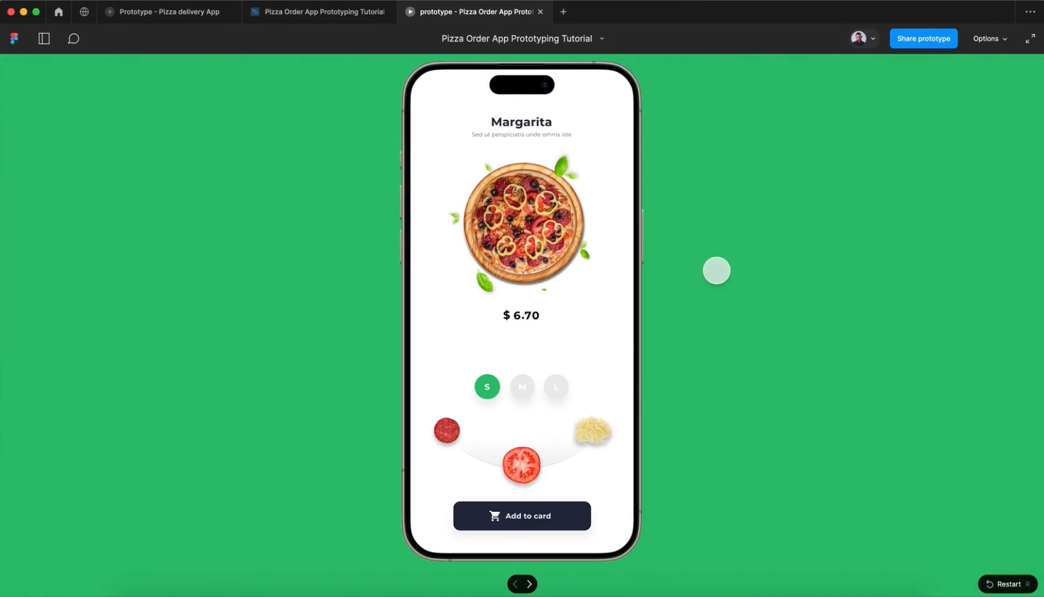
pyautogui.click(717, 271)
# Step: Swipe the presented pizza carousel to Napolitano and test switching between the M and L sizes
pyautogui.moveTo(559, 269); pyautogui.dragTo(443, 270)
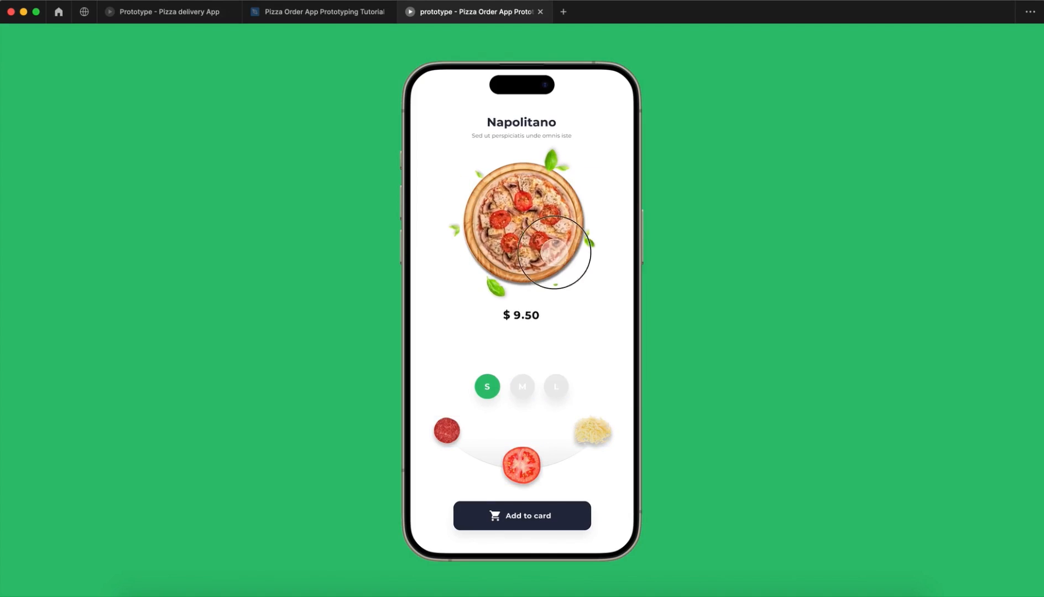
pyautogui.click(523, 391)
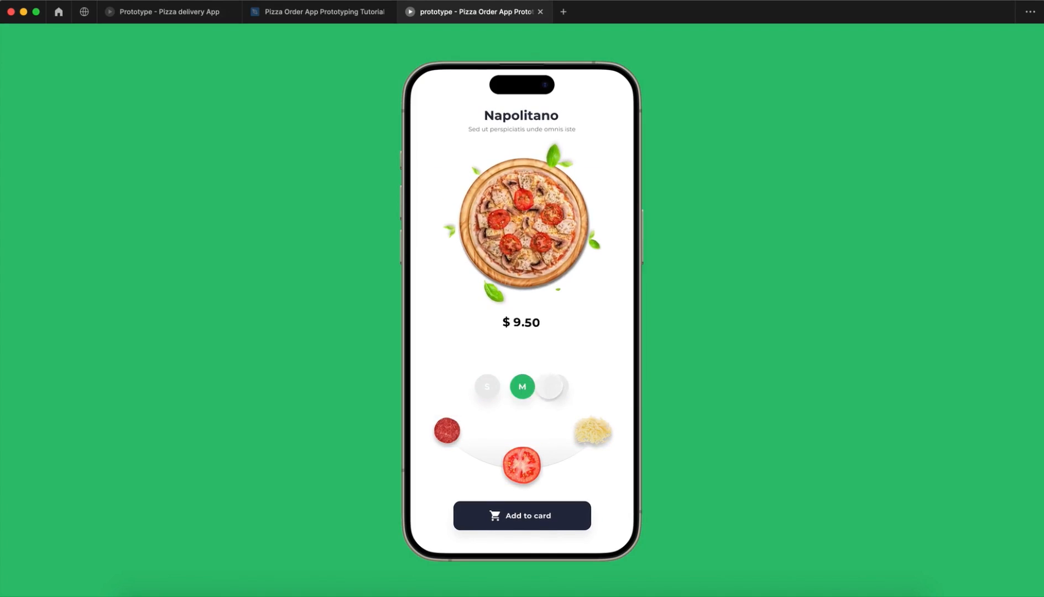
pyautogui.click(554, 388)
pyautogui.click(522, 387)
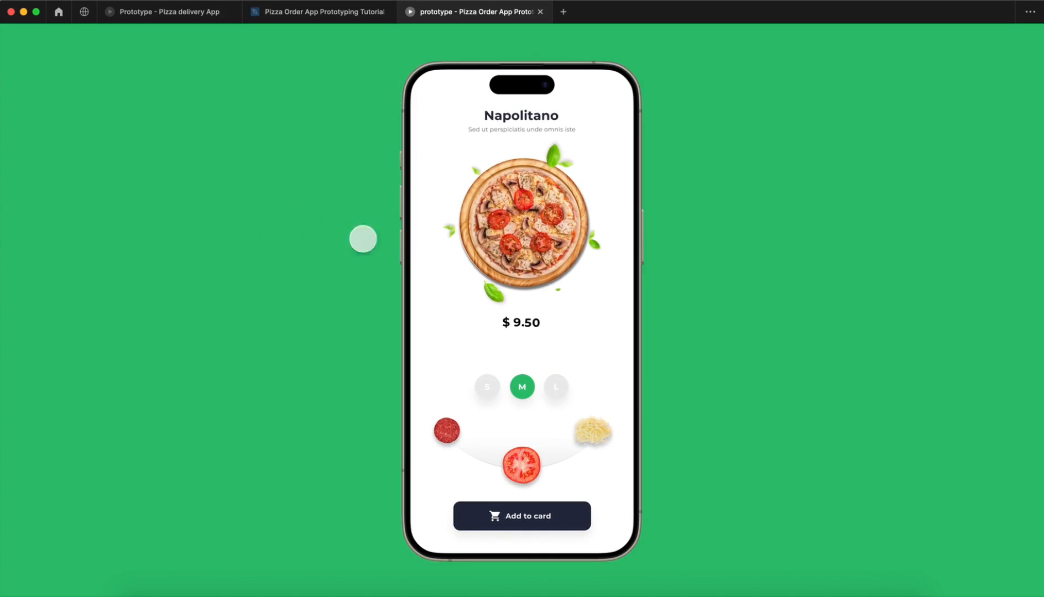
# Step: Swipe the presented carousel to Chicago and test the S, M and L sizes, ending on L
pyautogui.moveTo(539, 244); pyautogui.dragTo(690, 242)
pyautogui.moveTo(551, 217); pyautogui.dragTo(655, 222)
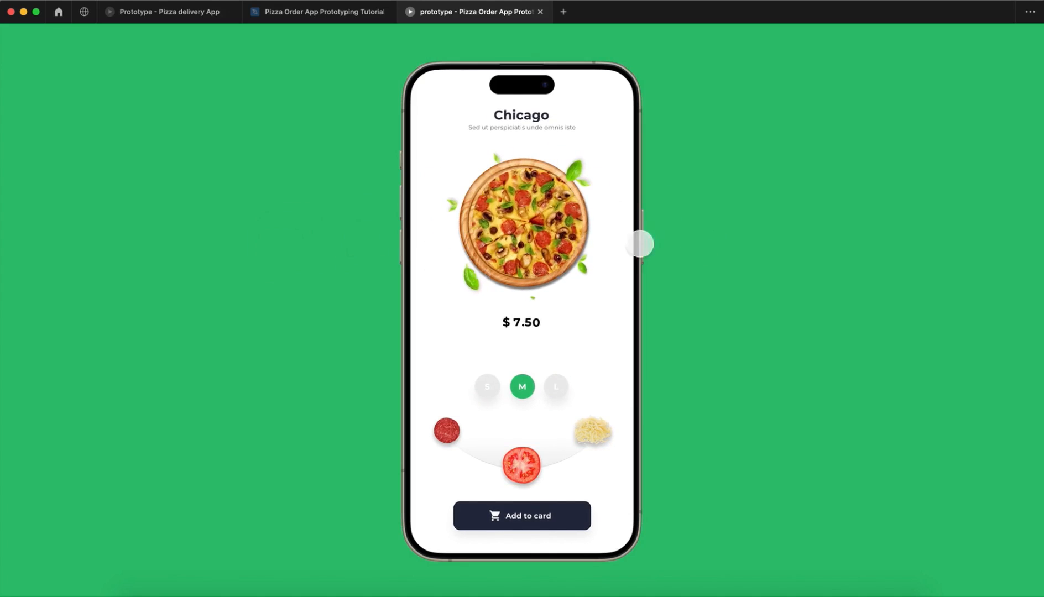
pyautogui.click(494, 389)
pyautogui.click(523, 387)
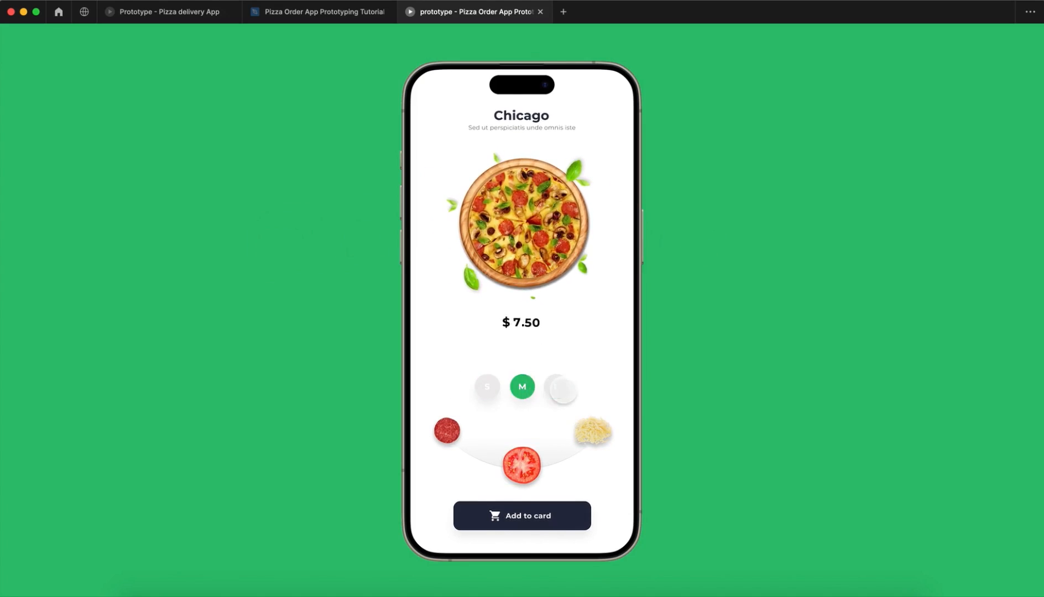
pyautogui.click(556, 387)
# Step: Cycle repeatedly through the cheese, pepperoni and tomato toppings on the size L Chicago pizza, ending on tomato
pyautogui.click(592, 431)
pyautogui.moveTo(449, 429)
pyautogui.mouseDown()
pyautogui.moveTo(528, 463)
pyautogui.moveTo(449, 437)
pyautogui.mouseUp()
pyautogui.click(446, 430)
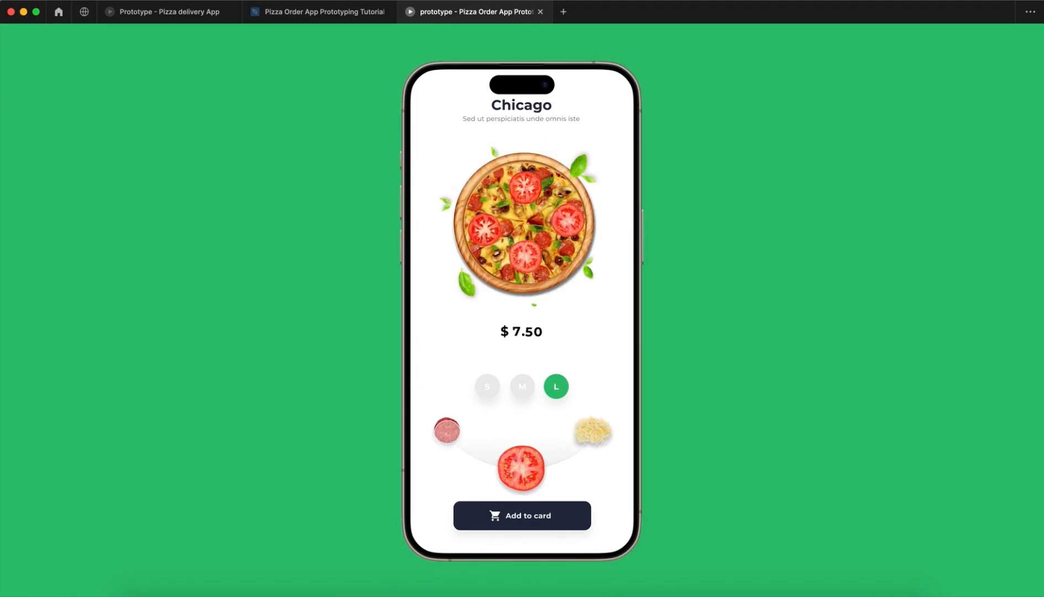
pyautogui.click(447, 432)
pyautogui.click(447, 432)
pyautogui.moveTo(509, 463); pyautogui.dragTo(442, 423)
pyautogui.click(424, 358)
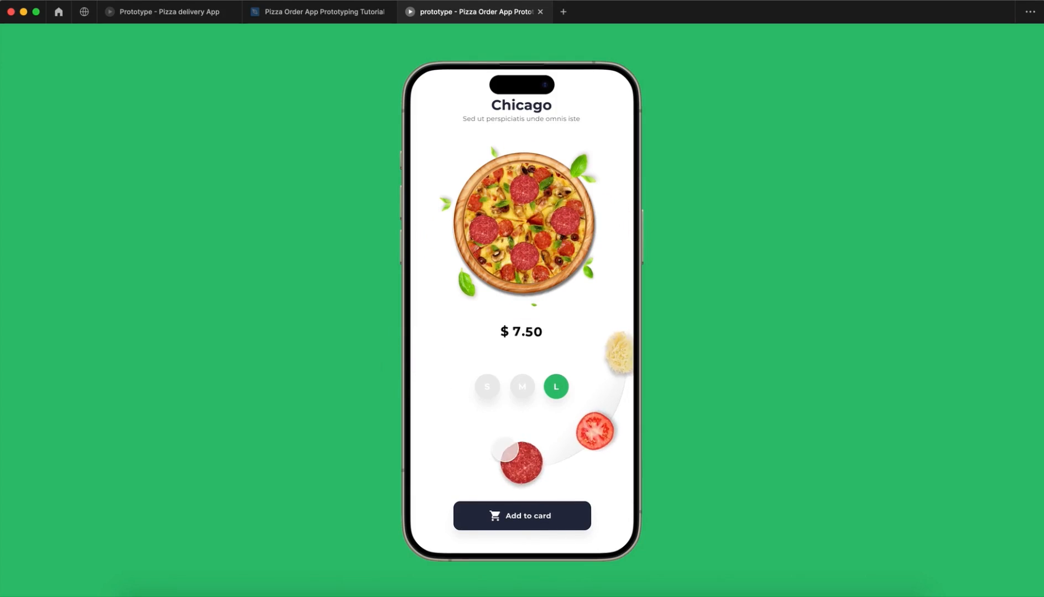
pyautogui.click(514, 458)
pyautogui.click(569, 446)
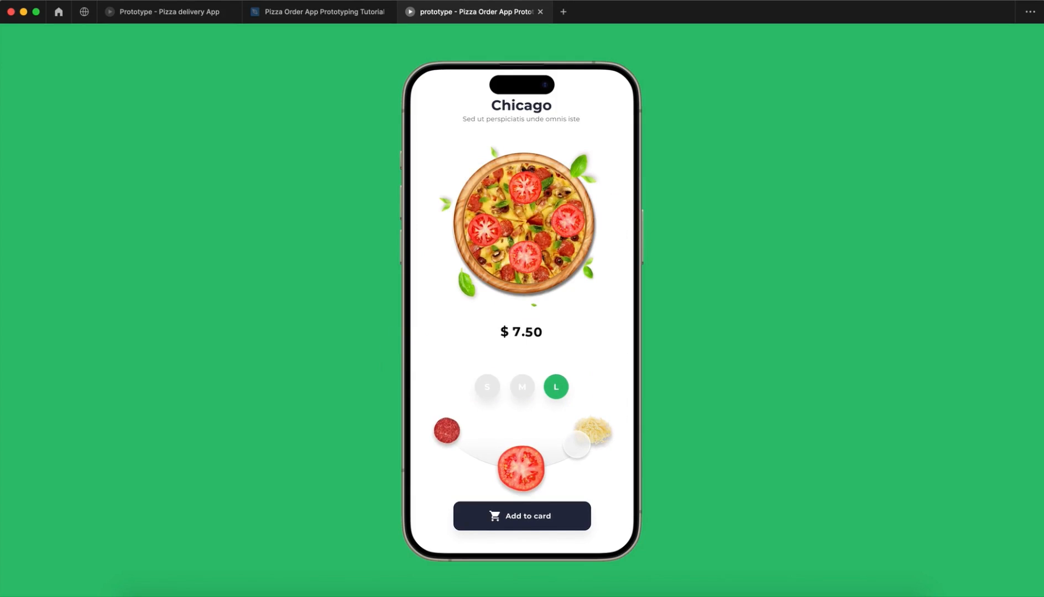
pyautogui.moveTo(448, 423); pyautogui.dragTo(445, 423)
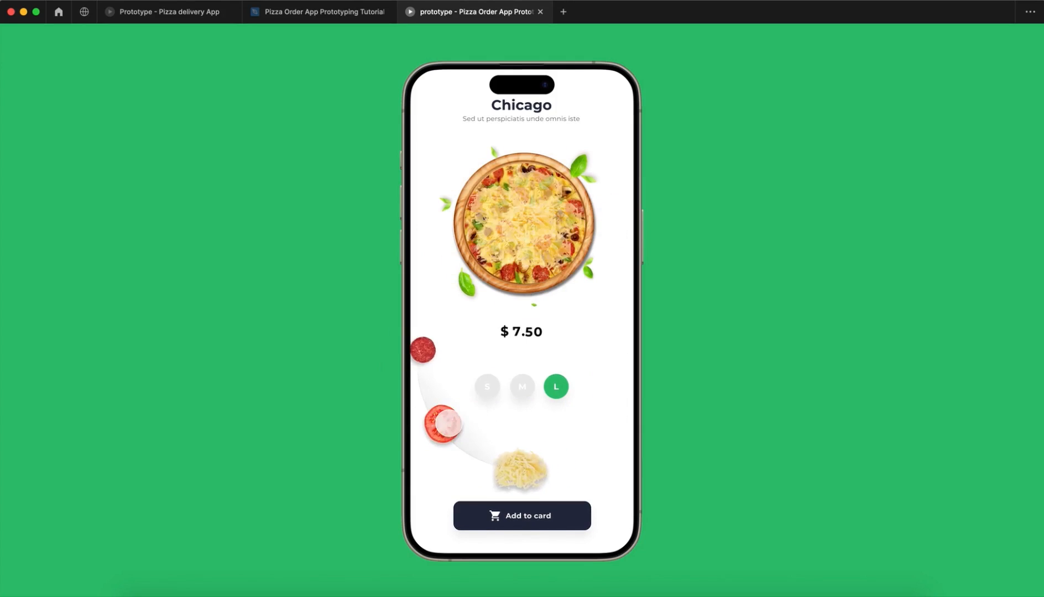
pyautogui.click(449, 424)
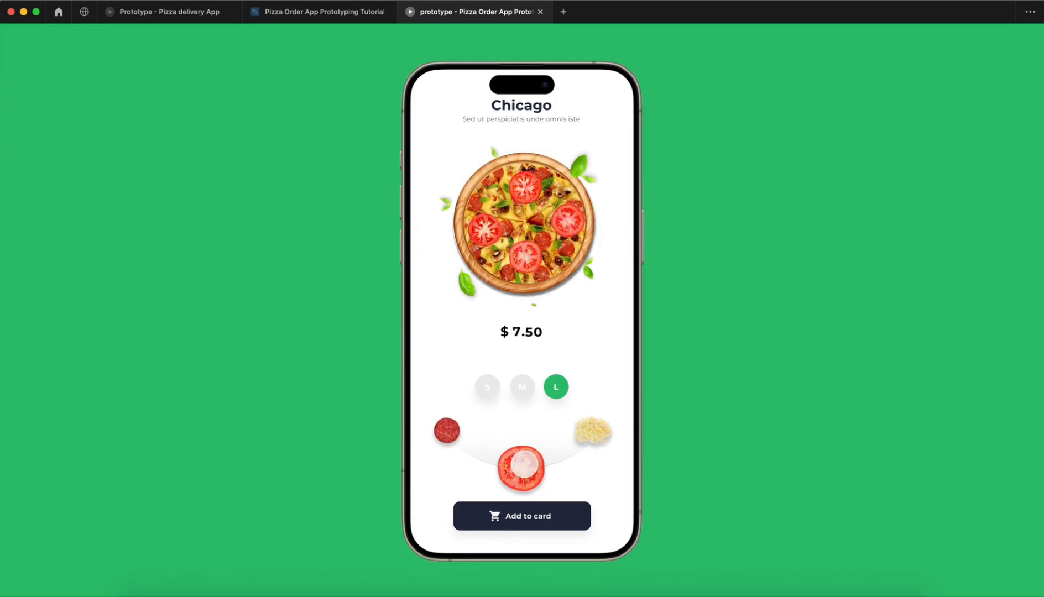
pyautogui.click(447, 428)
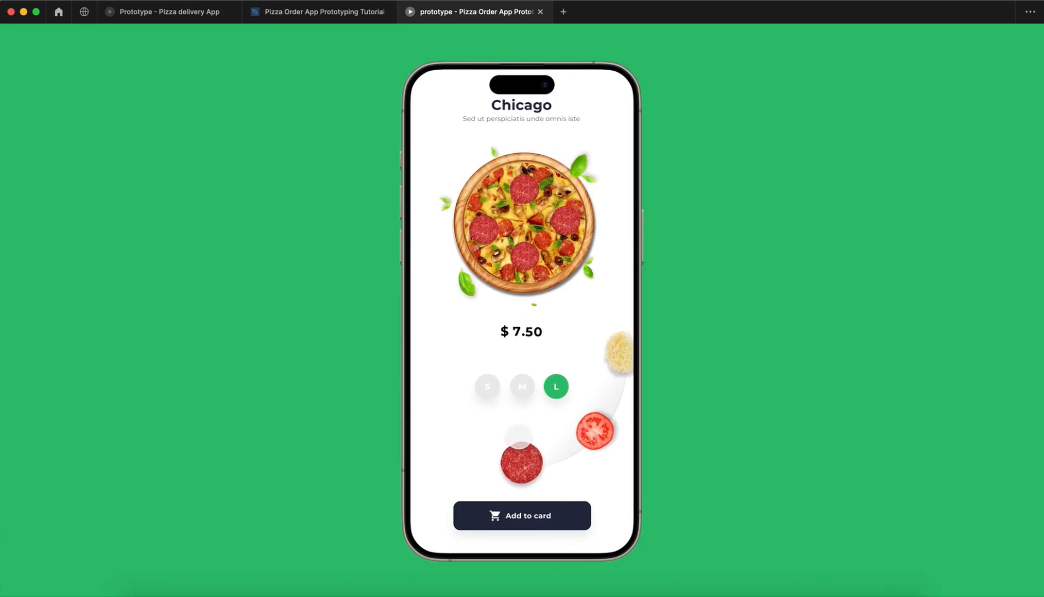
pyautogui.click(593, 433)
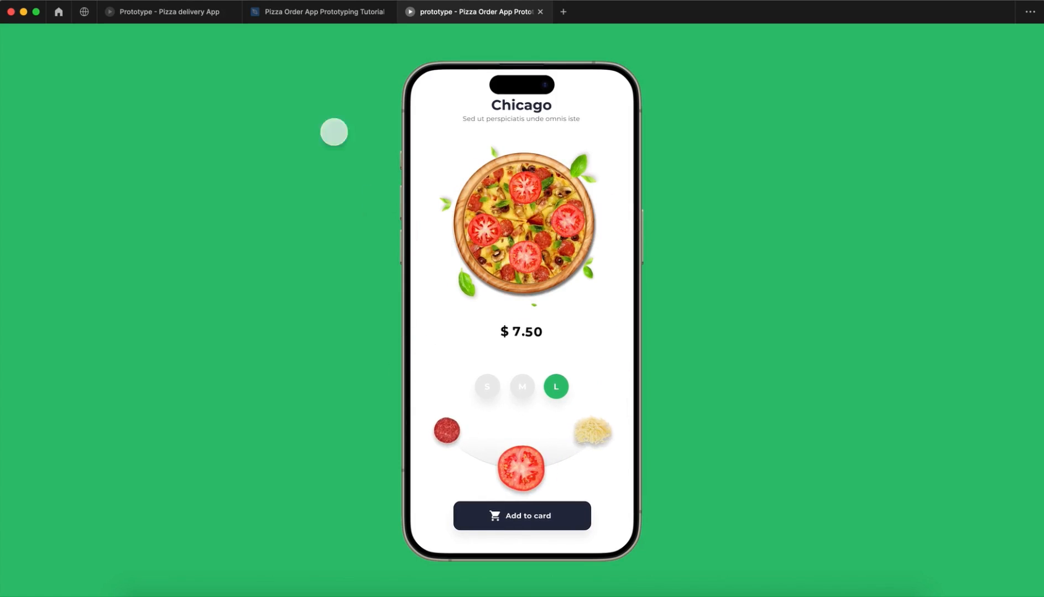
# Step: Switch to the design file and check the pepperoni topping's tap link in the S frame of the tomato row
pyautogui.click(287, 20)
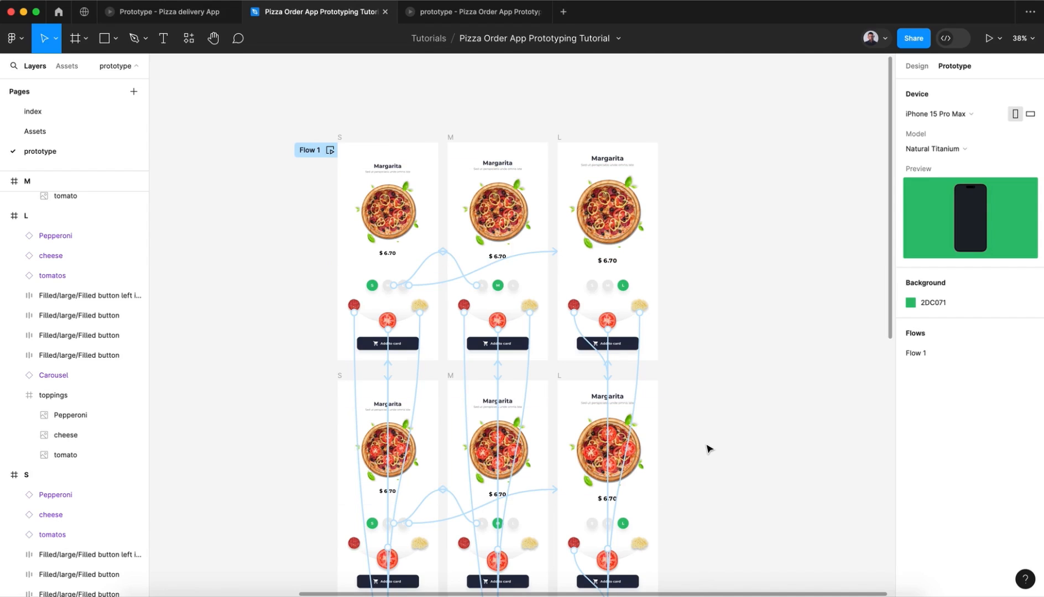
pyautogui.scroll(-5, 708, 448)
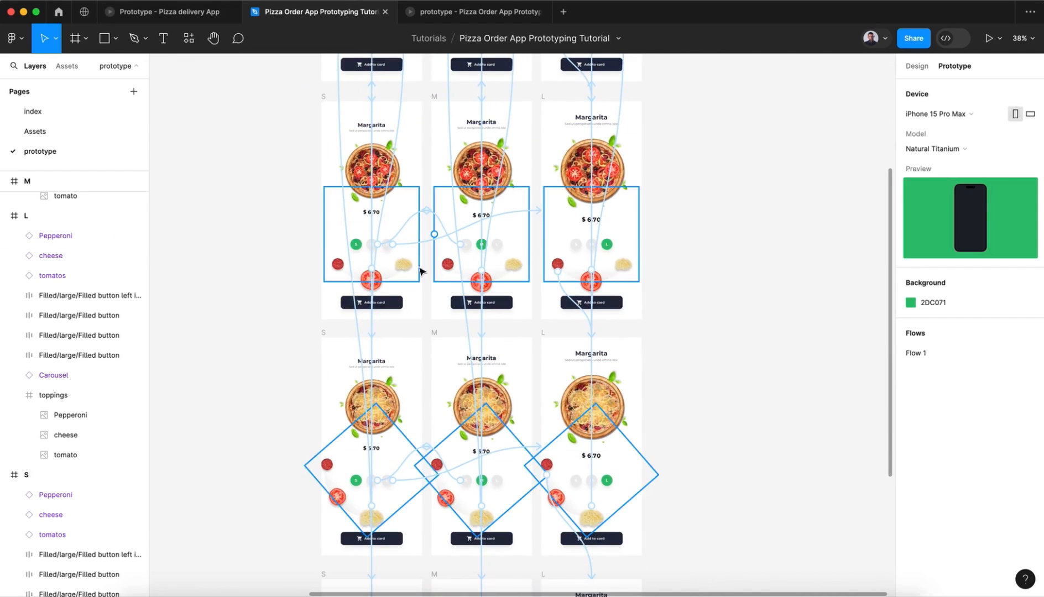
pyautogui.click(337, 264)
pyautogui.scroll(-2, 341, 267)
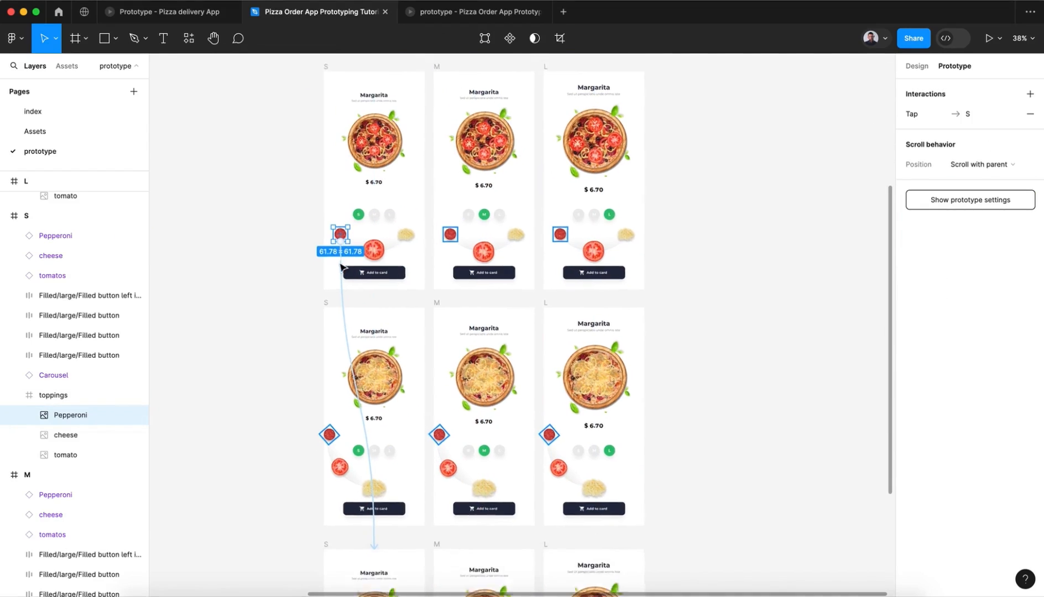
pyautogui.scroll(-4, 342, 267)
pyautogui.scroll(3, 387, 246)
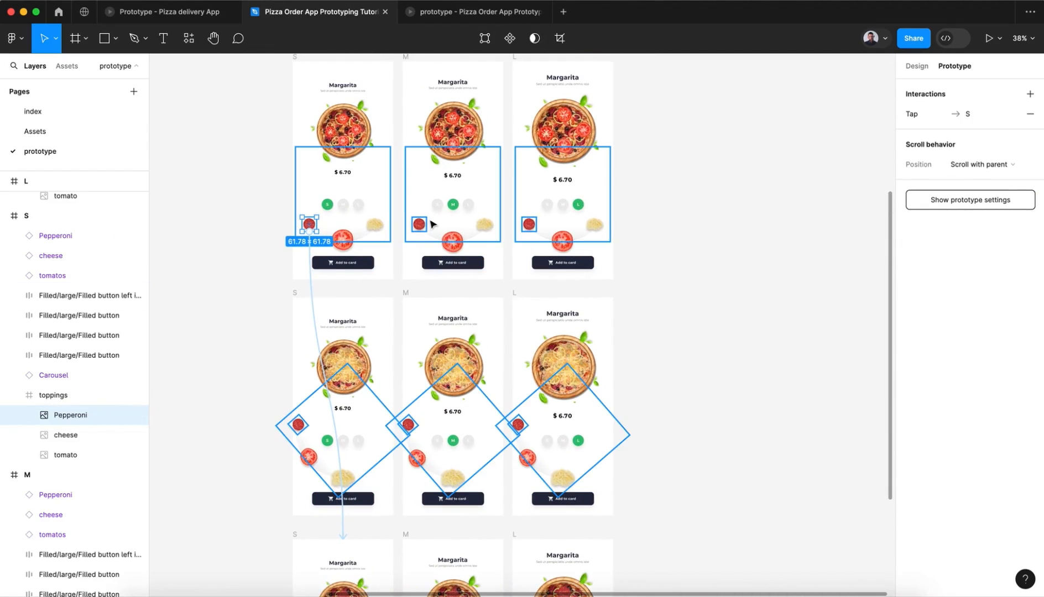
# Step: Inspect the tap interaction of the pepperoni topping in the M tomato frame and trace its link to the pepperoni row
pyautogui.click(420, 224)
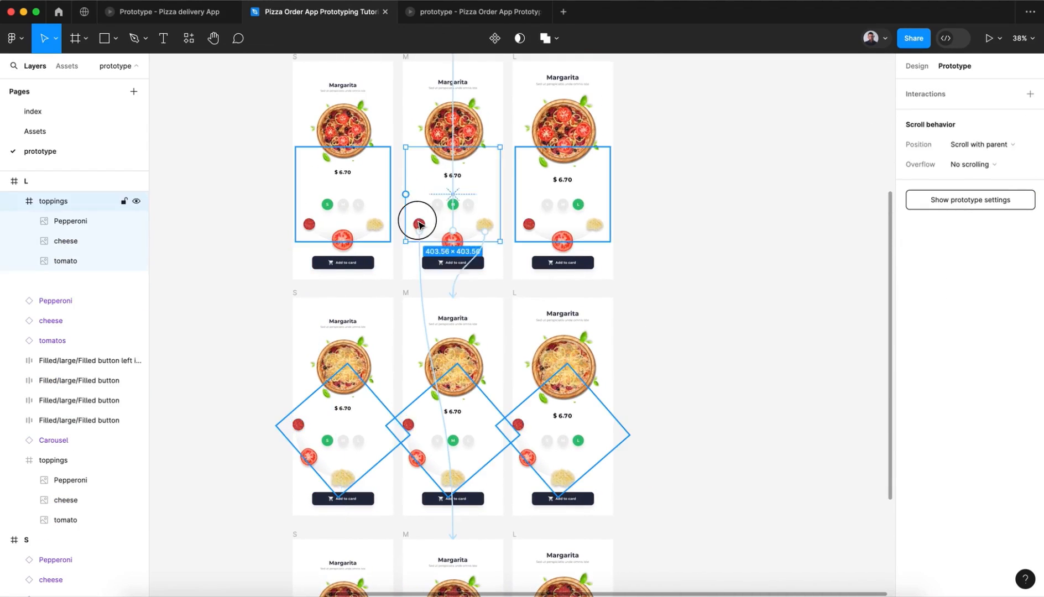
pyautogui.click(425, 310)
pyautogui.scroll(-5, 389, 284)
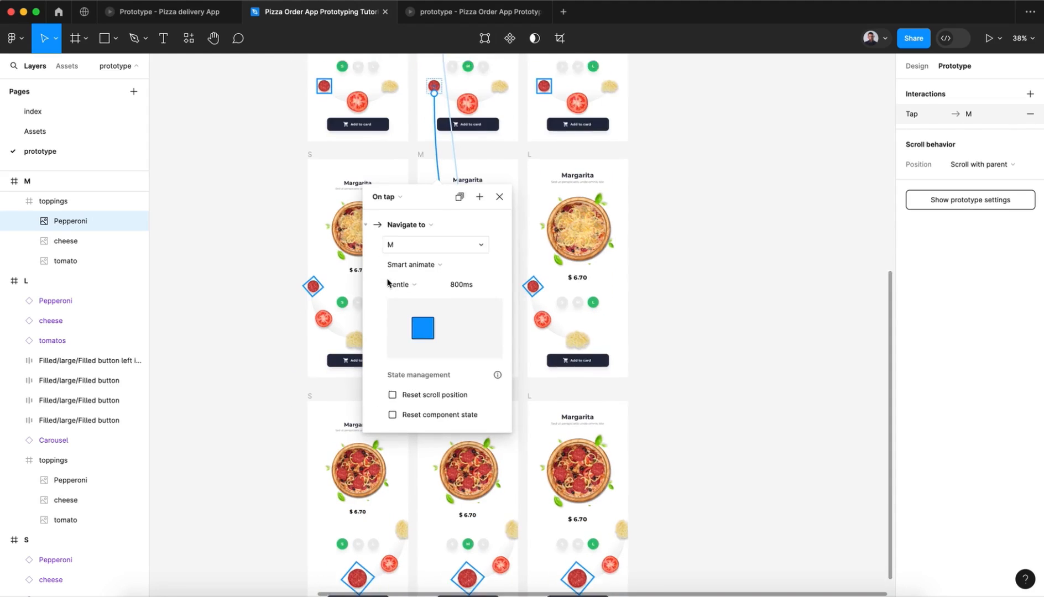
pyautogui.click(501, 185)
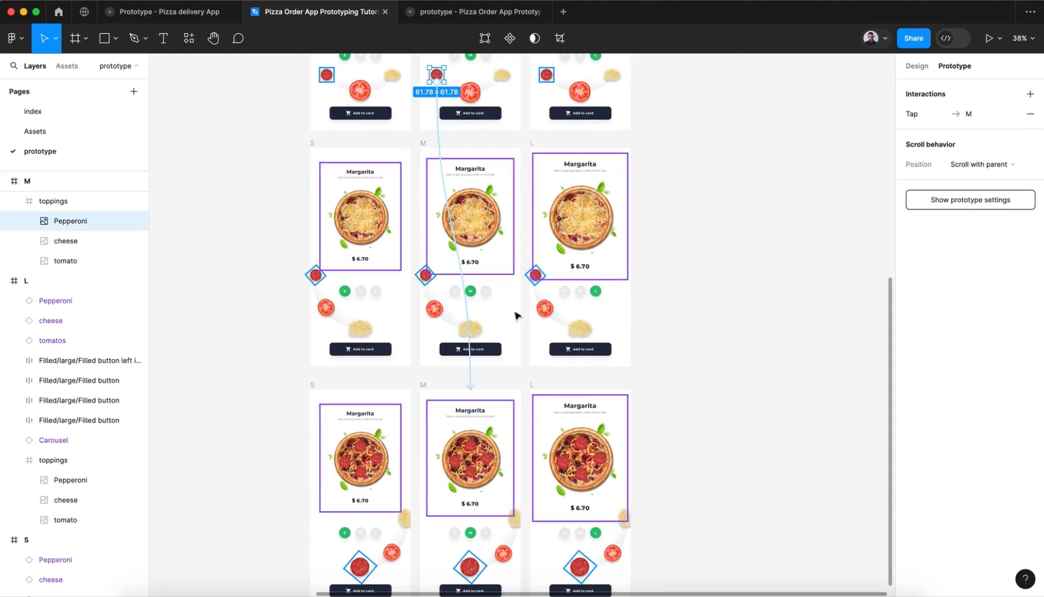
pyautogui.scroll(-8, 506, 405)
pyautogui.scroll(10, 540, 476)
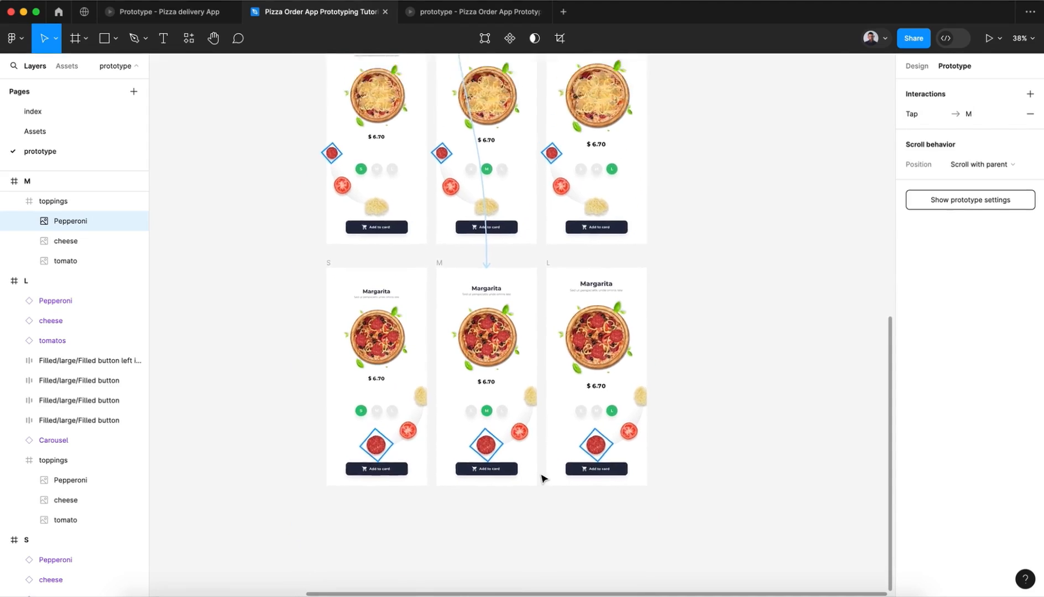
# Step: Redirect the pepperoni topping's tap link in the L tomato frame to the L pepperoni frame, keeping Smart animate, Gentle, 800ms
pyautogui.click(693, 376)
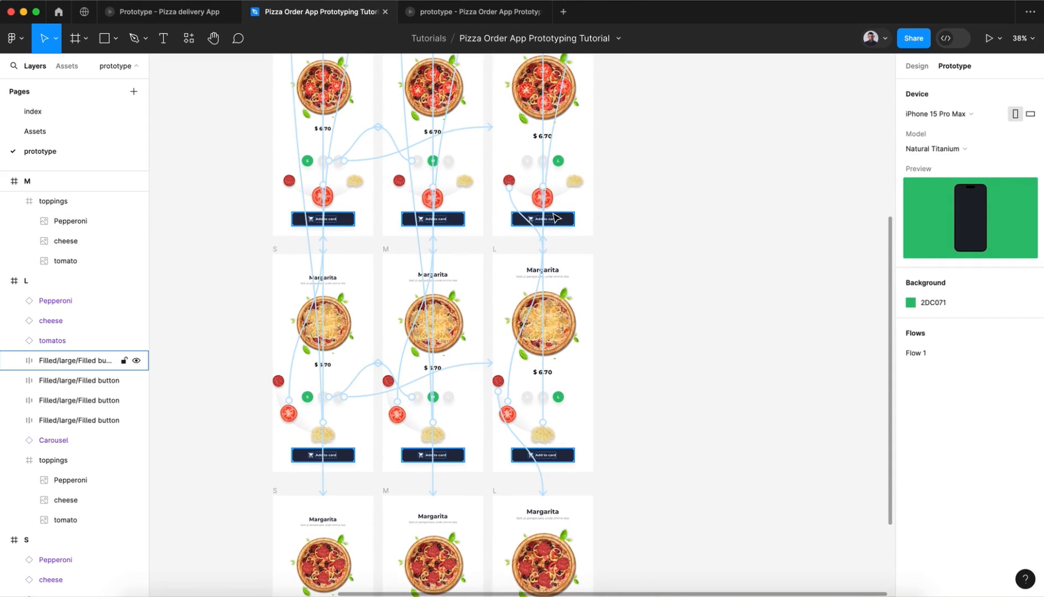
pyautogui.click(523, 218)
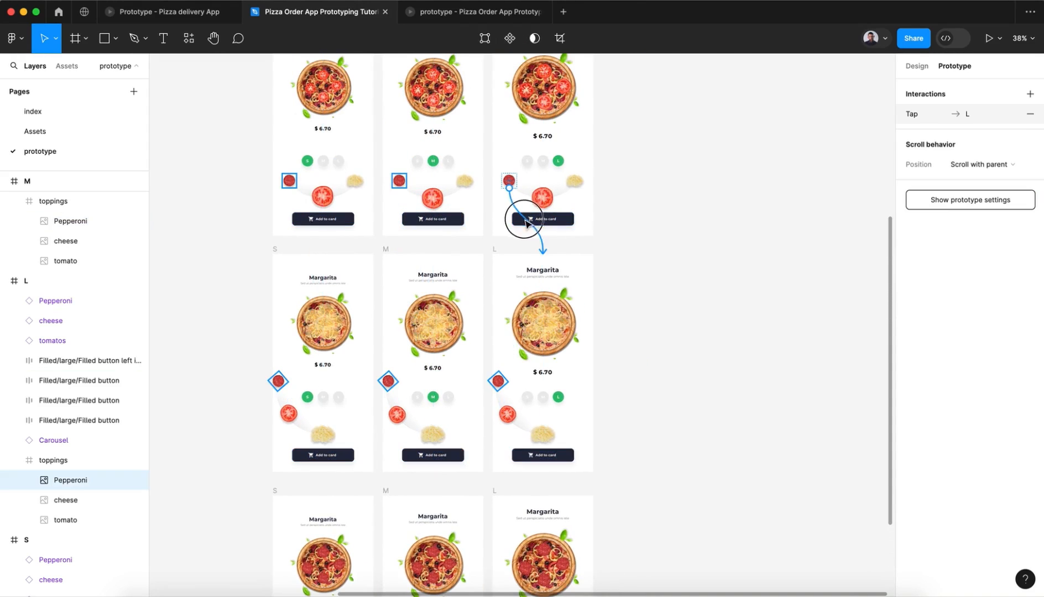
pyautogui.moveTo(523, 354); pyautogui.dragTo(526, 525)
pyautogui.scroll(-5, 639, 508)
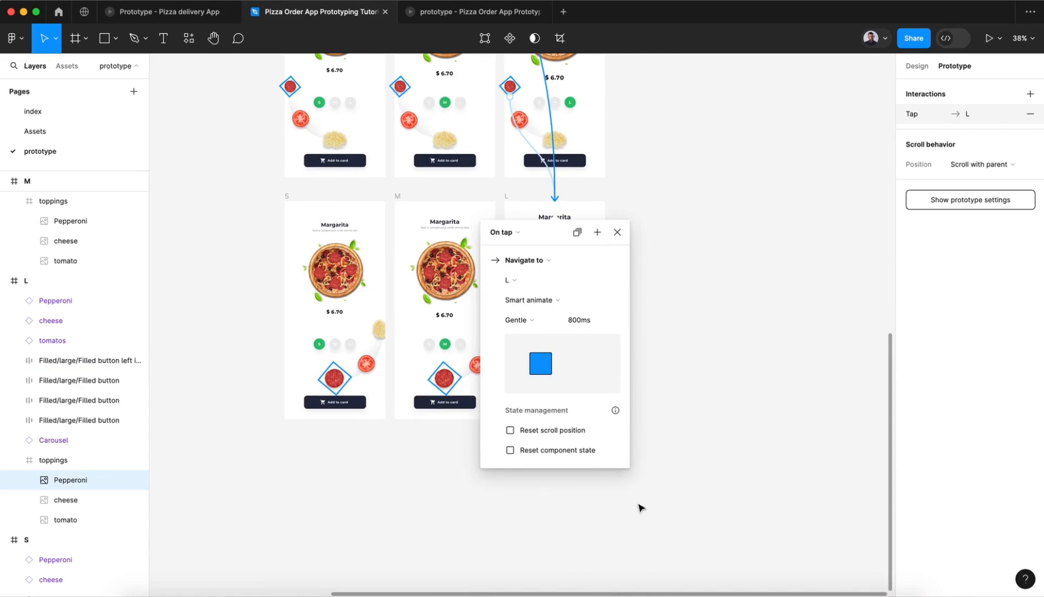
pyautogui.click(615, 233)
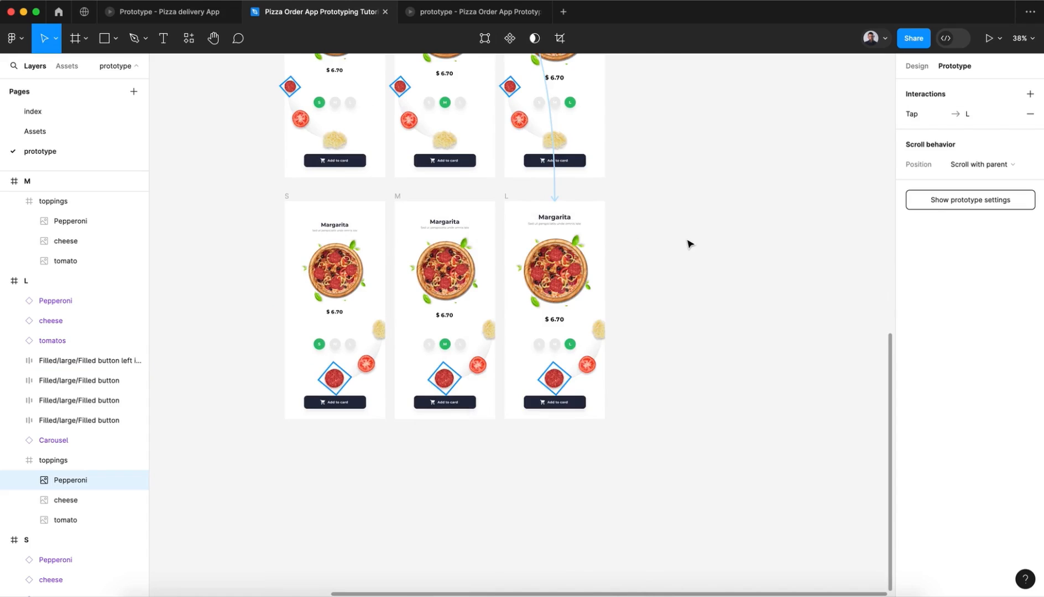
pyautogui.scroll(4, 689, 244)
# Step: Return to the presentation and test switching from tomato to pepperoni and back on the size L Chicago pizza
pyautogui.click(423, 13)
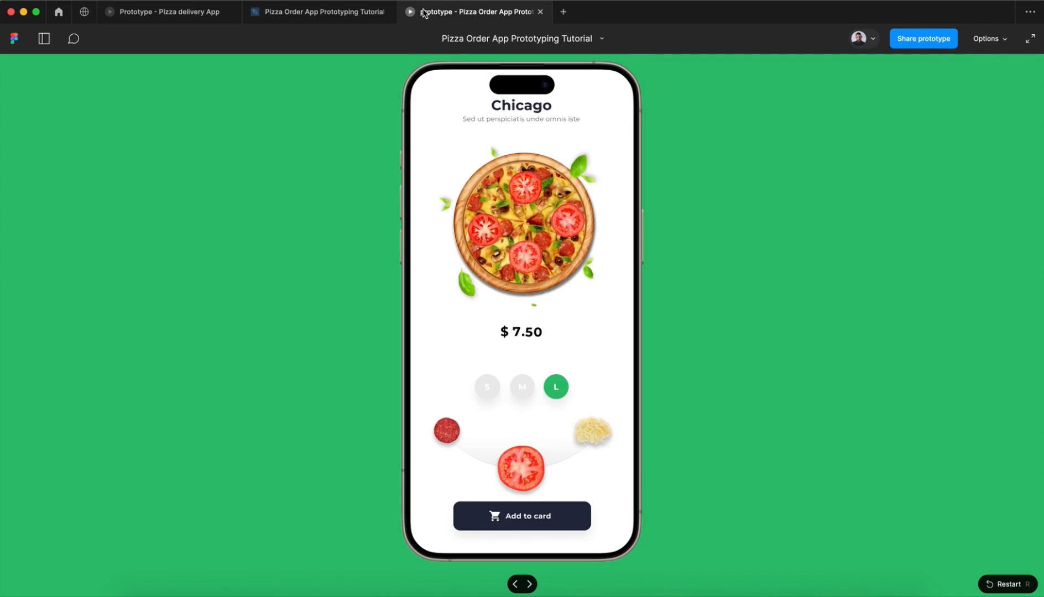
pyautogui.click(514, 484)
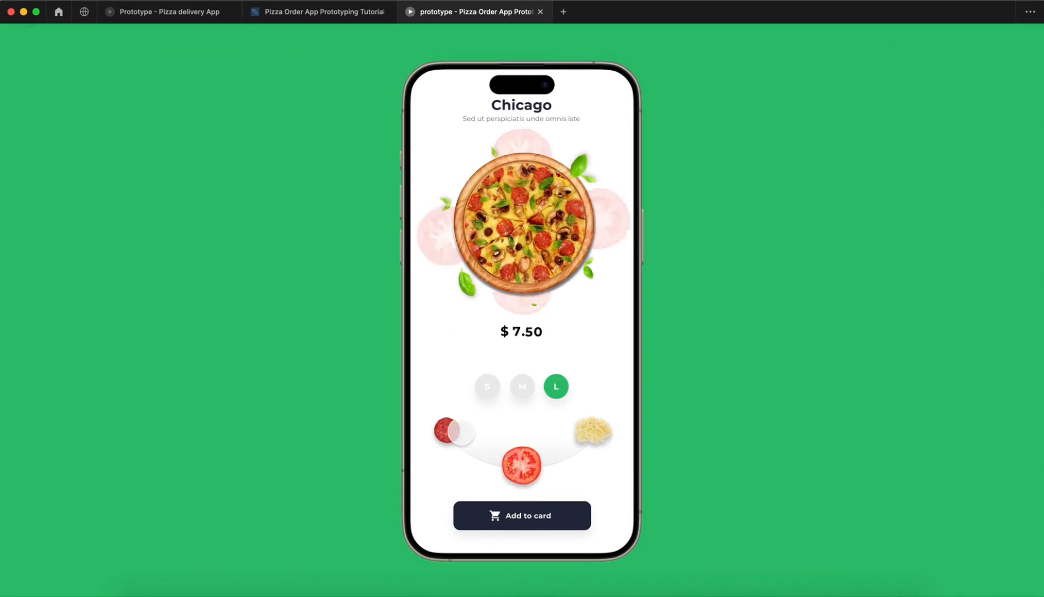
pyautogui.click(446, 431)
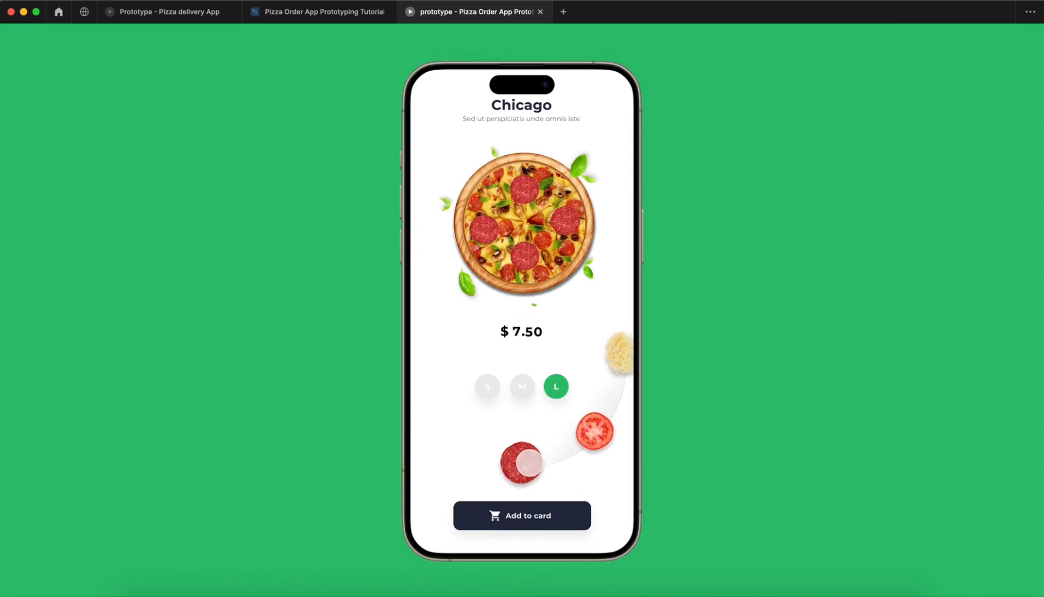
pyautogui.click(529, 461)
pyautogui.click(529, 461)
pyautogui.click(579, 448)
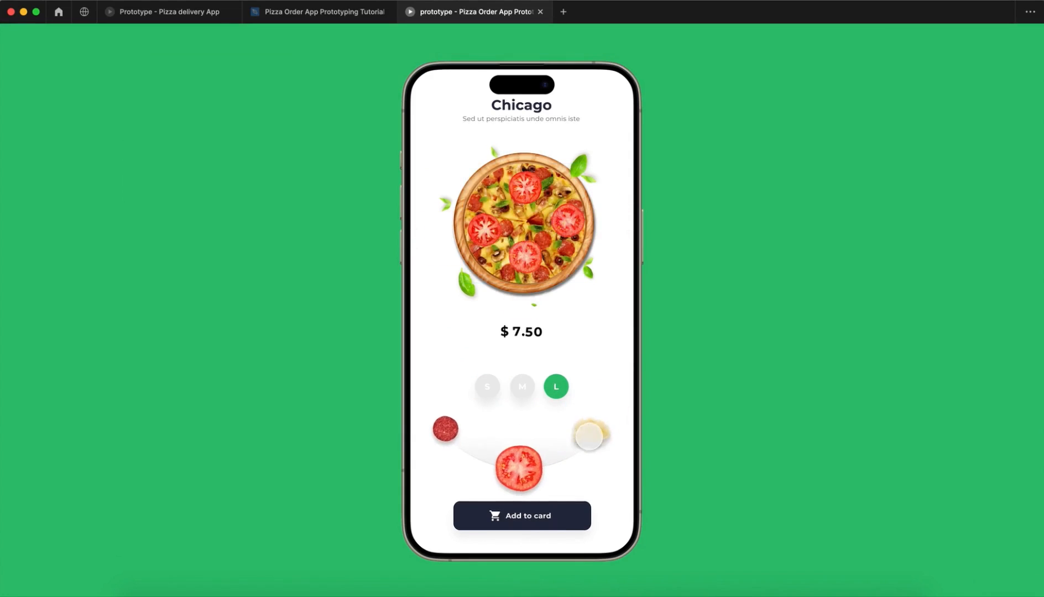
# Step: Test the cheese topping on the Chicago pizza, reduce the size through M to S, and switch the topping to tomato
pyautogui.click(589, 437)
pyautogui.click(526, 391)
pyautogui.click(502, 381)
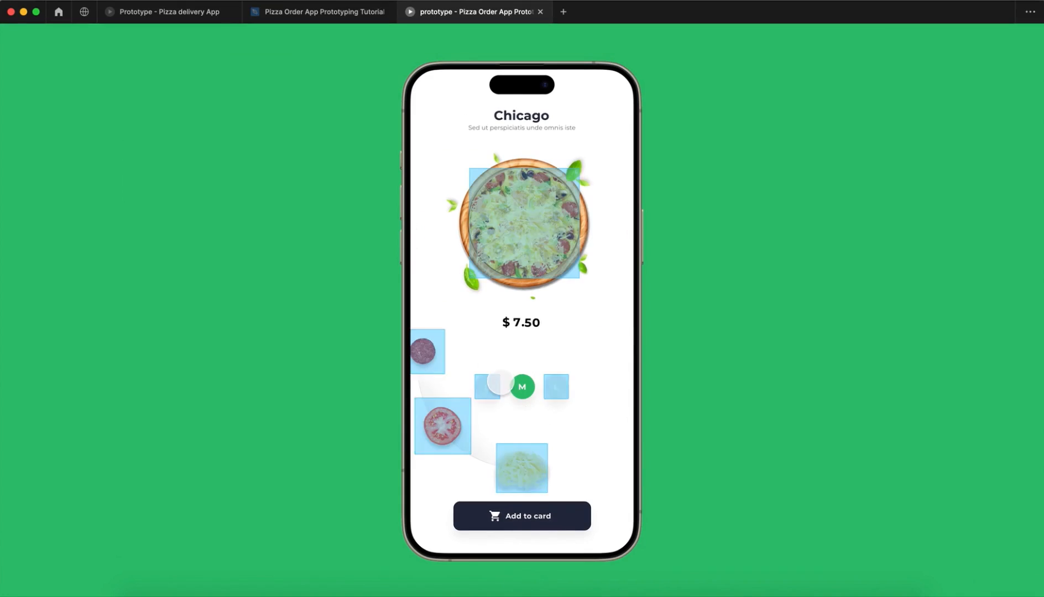
pyautogui.click(487, 386)
pyautogui.click(446, 432)
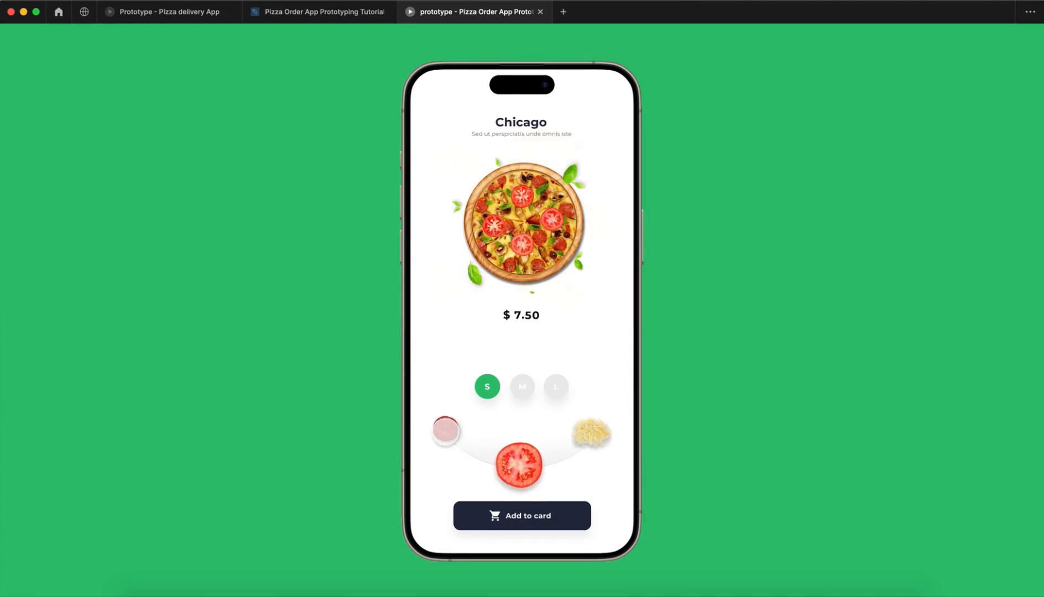